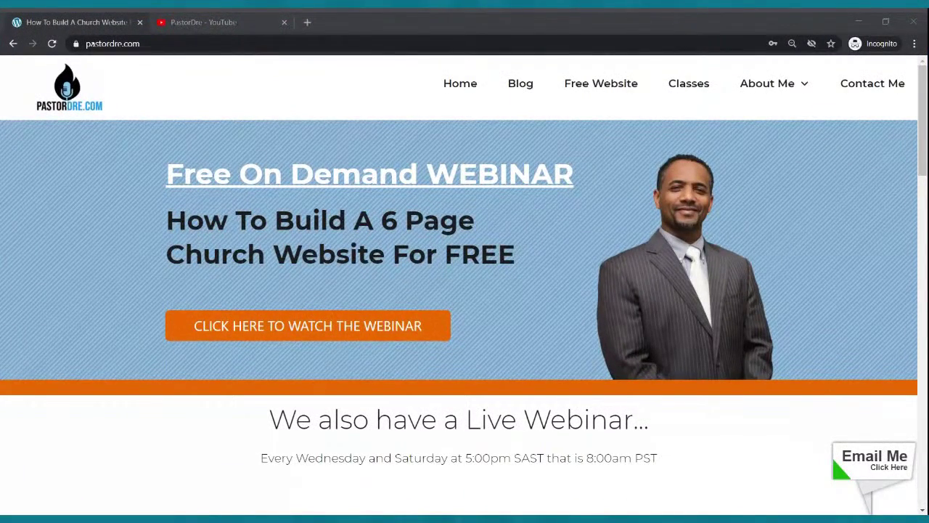
Bring Chrome forward and open PastorDre.com's Free Website link, which loads the SiteRubix landing page.
{"action": "left_click", "coordinate": [254, 109]}
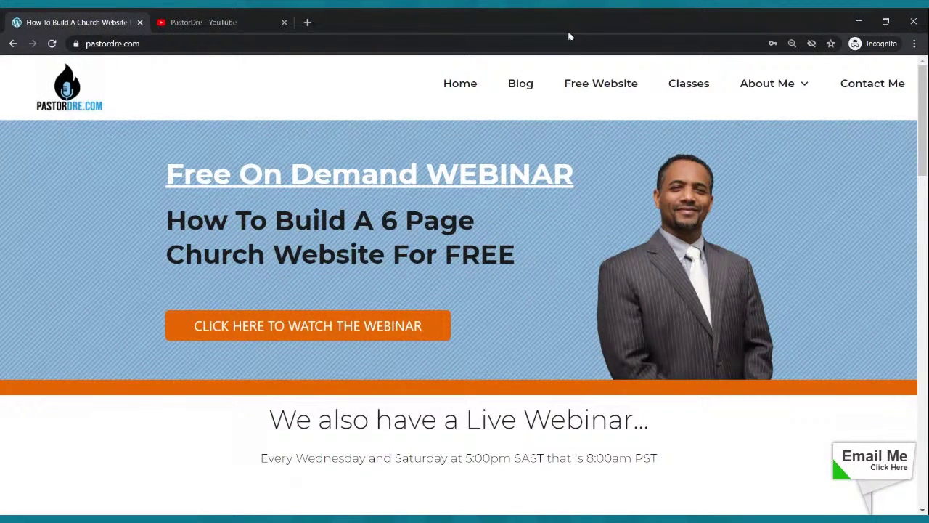
{"action": "left_click", "coordinate": [601, 91]}
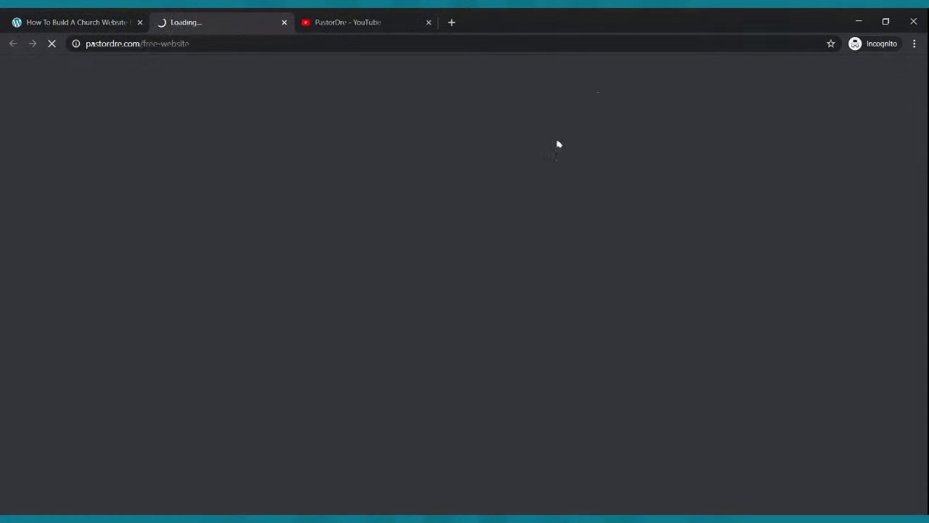
{"action": "left_click", "coordinate": [201, 520]}
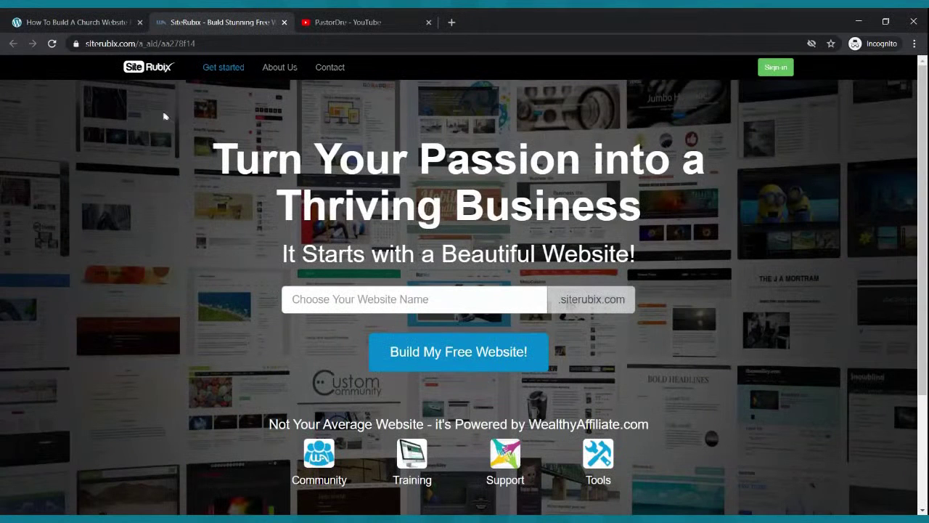
{"action": "left_click", "coordinate": [120, 17]}
{"action": "left_click", "coordinate": [187, 18]}
{"action": "left_click", "coordinate": [132, 516]}
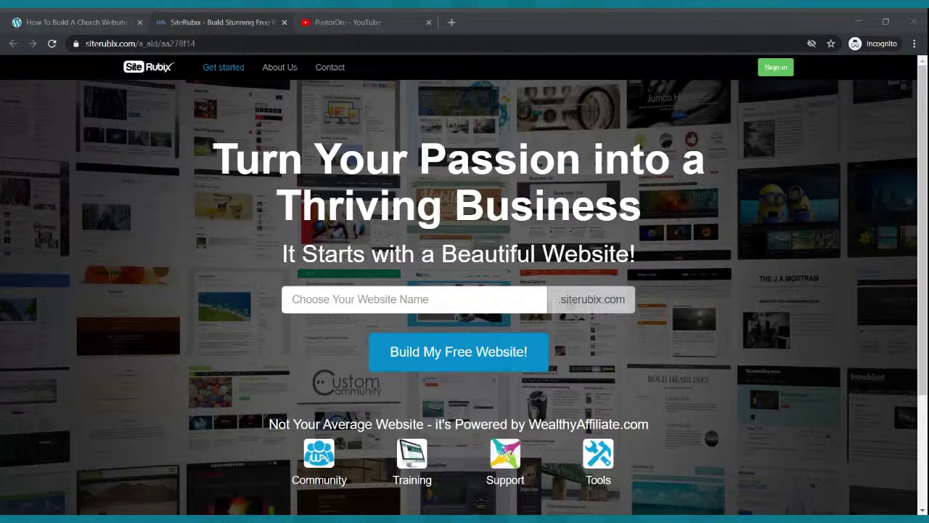
{"action": "key", "text": "alt+Tab"}
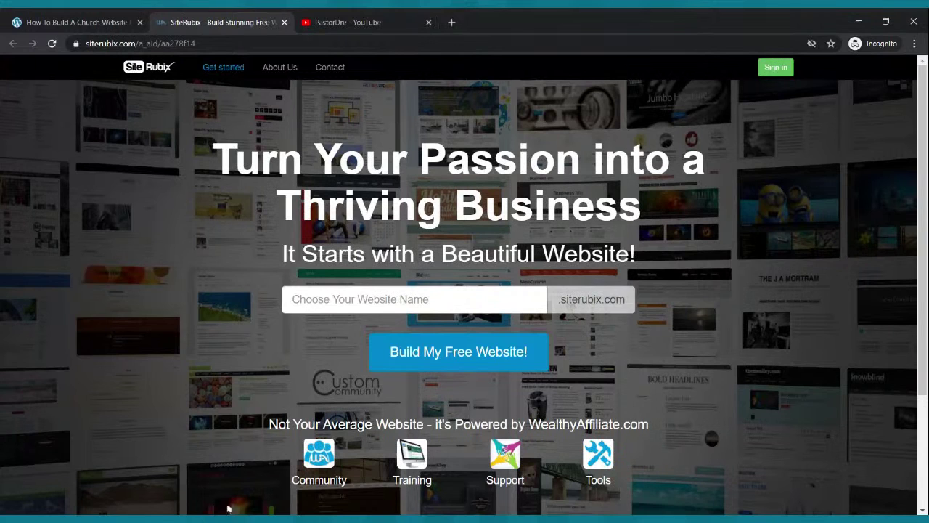
{"action": "left_click", "coordinate": [353, 299]}
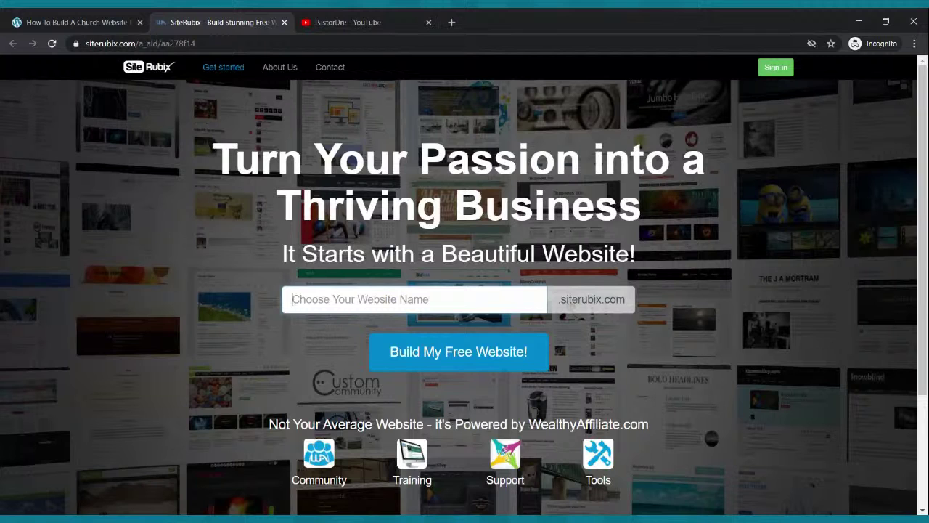
Enter 'mychurchcoolwebsite' as the SiteRubix website name, fixing the misspelled part.
{"action": "type", "text": "my"}
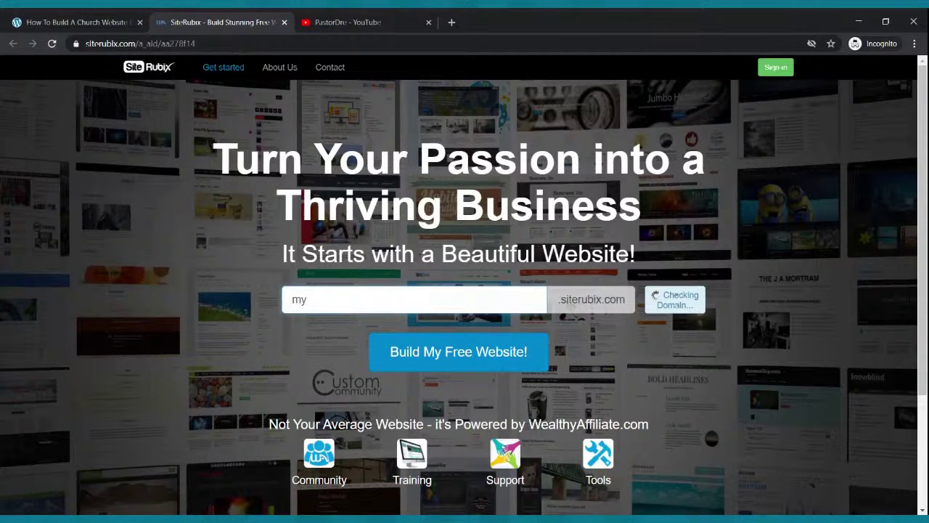
{"action": "type", "text": "churchcoolwebsite"}
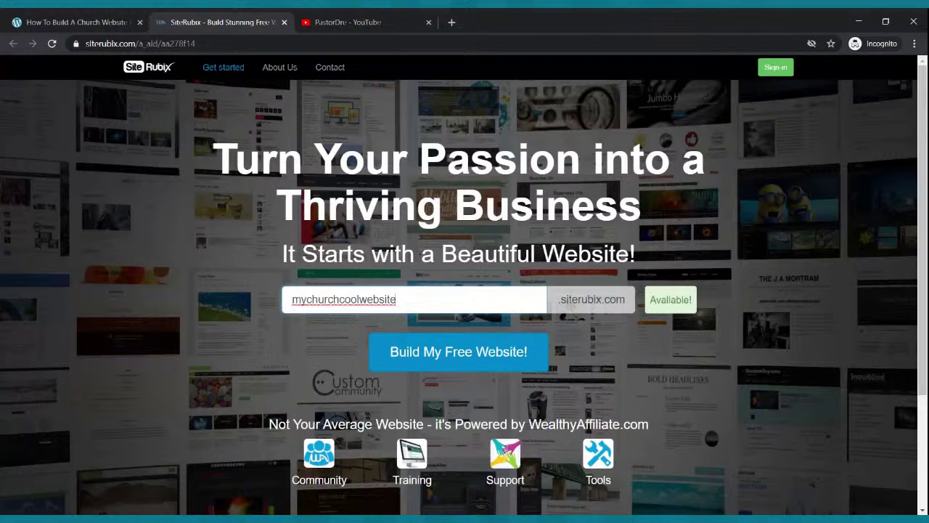
Open a new browser tab, closing the extra incognito window opened by mistake.
{"action": "left_click", "coordinate": [452, 22]}
{"action": "type", "text": "mychurchwebsite.siterubix.com"}
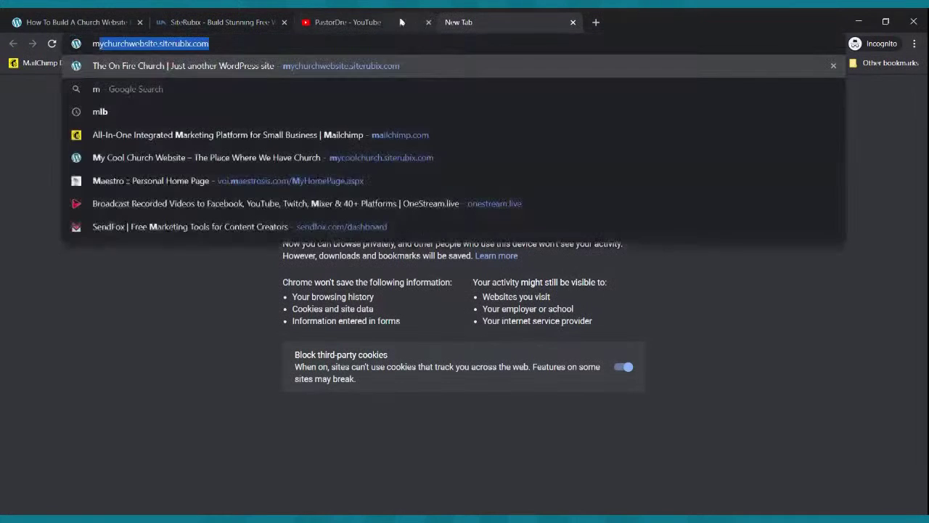
{"action": "key", "text": "Right"}
{"action": "key", "text": "shift+Return"}
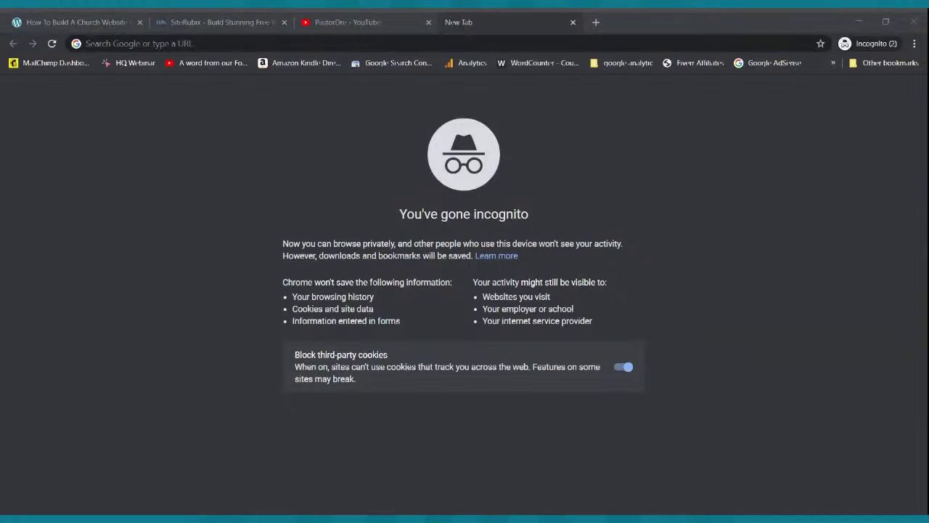
{"action": "left_click", "coordinate": [915, 21]}
Load the mycoolchurch.siterubix.com demo site, scroll through it, and return to SiteRubix.
{"action": "left_click", "coordinate": [515, 46]}
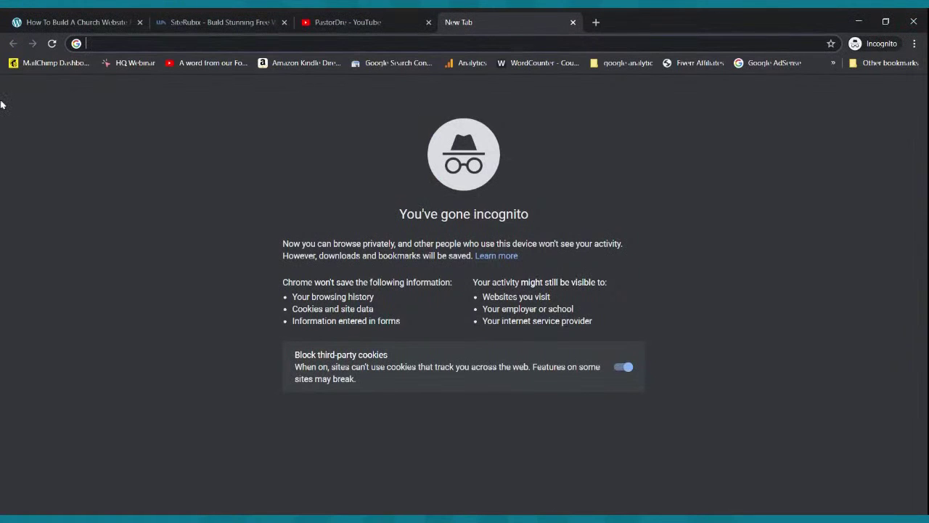
{"action": "type", "text": "mycoo"}
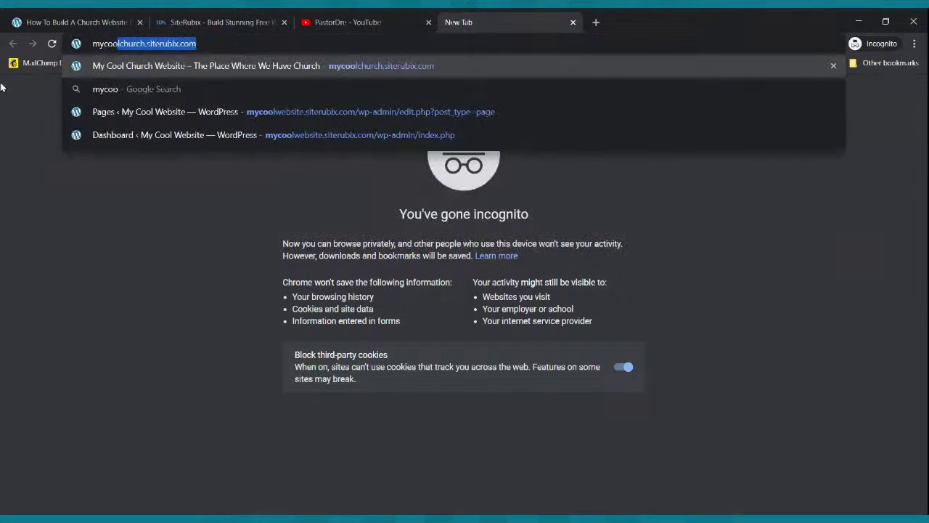
{"action": "key", "text": "Right"}
{"action": "key", "text": "Return"}
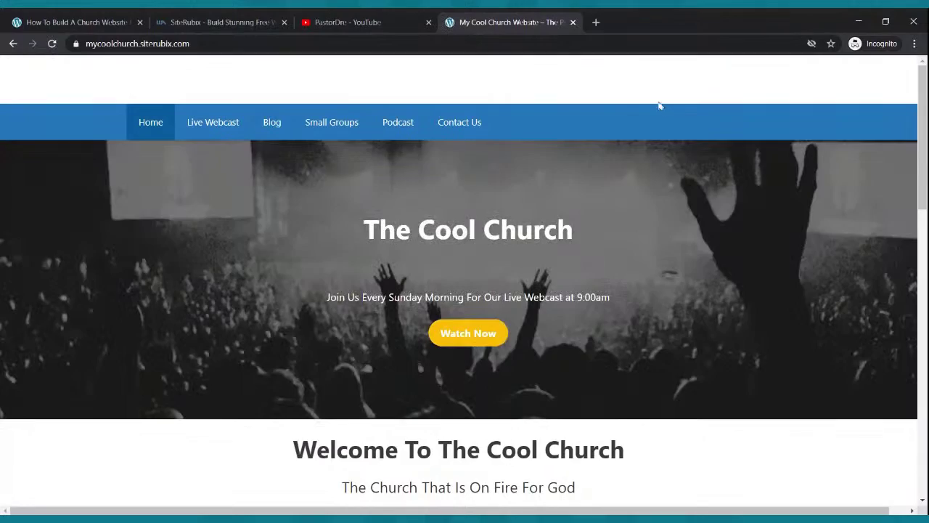
{"action": "scroll", "coordinate": [653, 120], "scroll_direction": "down", "scroll_amount": 5}
{"action": "scroll", "coordinate": [653, 122], "scroll_direction": "down", "scroll_amount": 3}
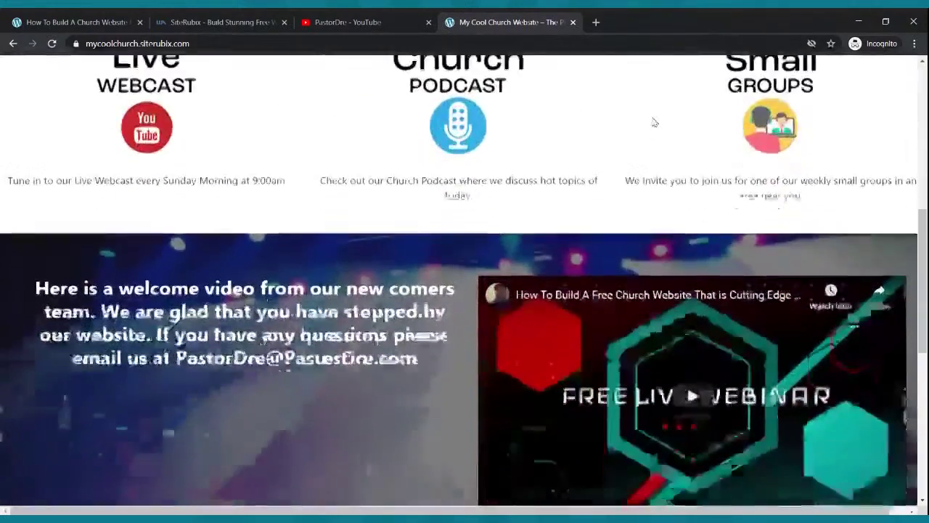
{"action": "scroll", "coordinate": [651, 122], "scroll_direction": "up", "scroll_amount": 8}
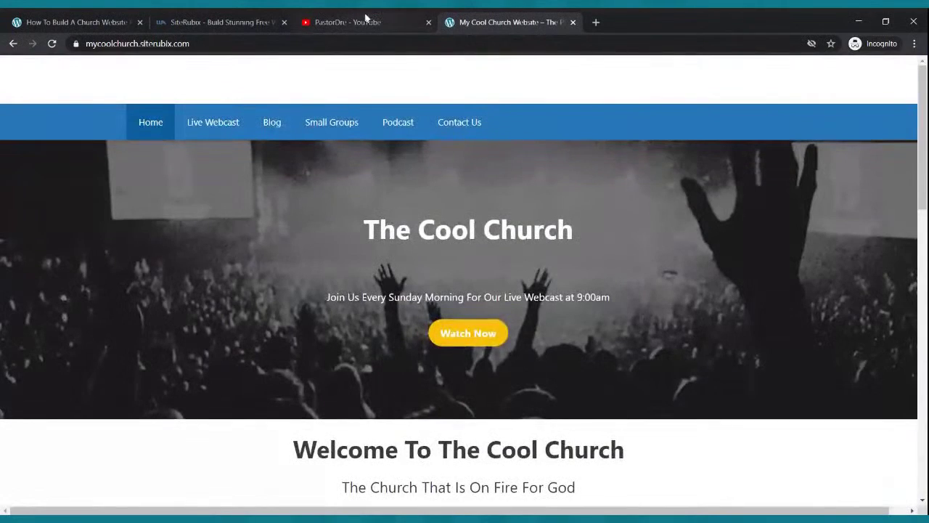
{"action": "left_click", "coordinate": [240, 21]}
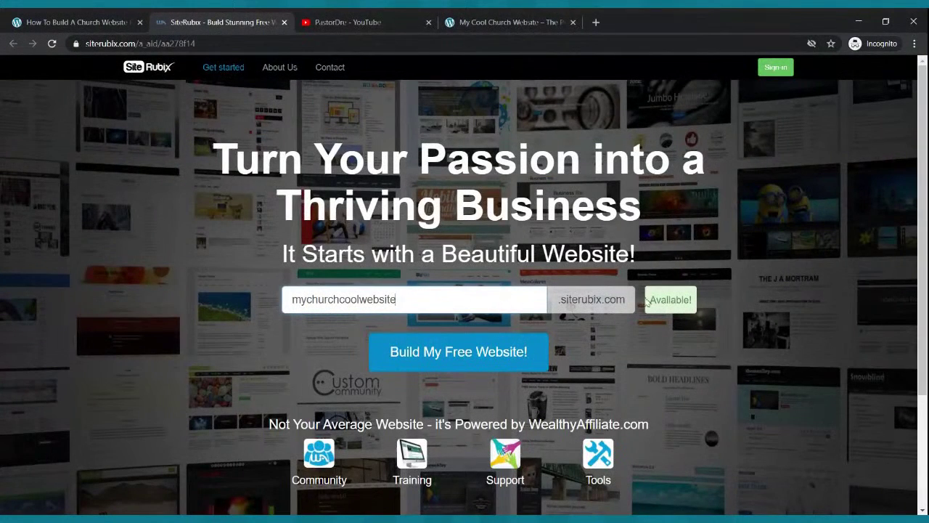
Start building the free website with that name and step through the signup form fields.
{"action": "left_click", "coordinate": [451, 352]}
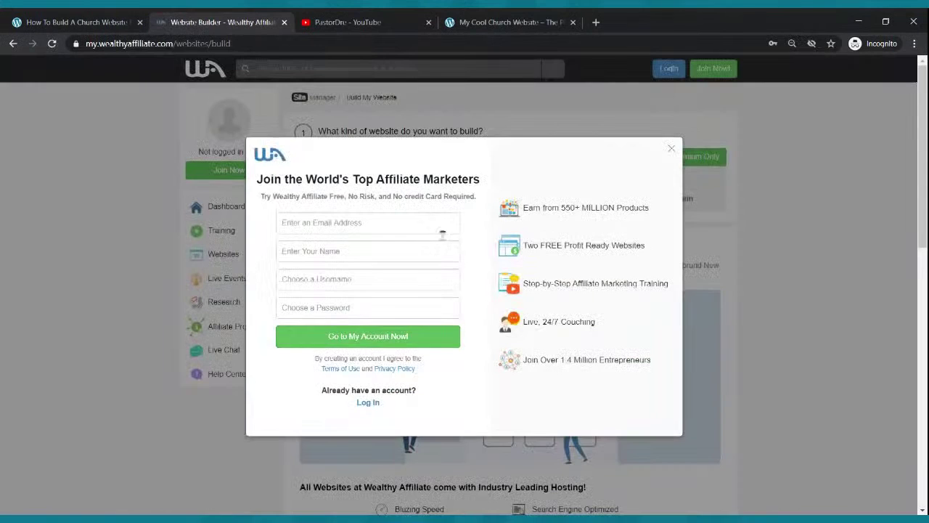
{"action": "left_click", "coordinate": [334, 223]}
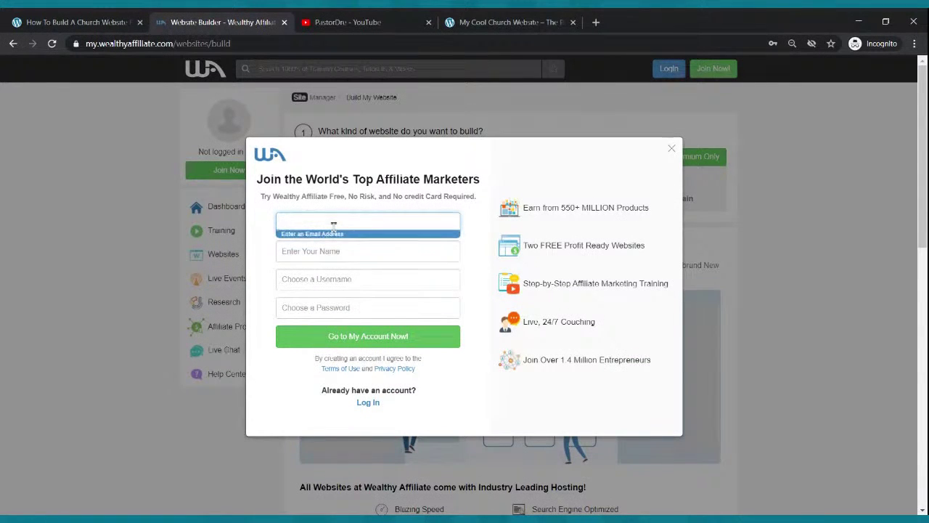
{"action": "left_click", "coordinate": [339, 252]}
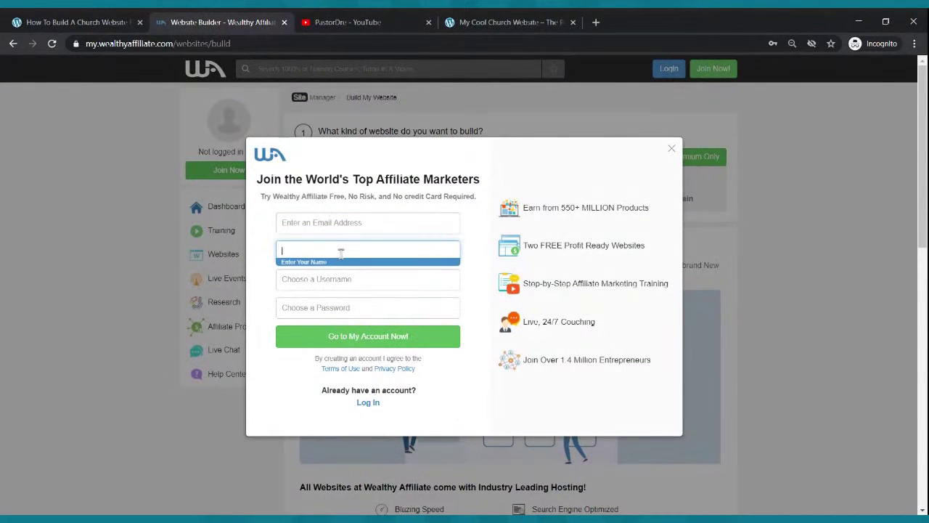
{"action": "left_click", "coordinate": [338, 283]}
{"action": "left_click", "coordinate": [344, 305]}
{"action": "left_click", "coordinate": [370, 232]}
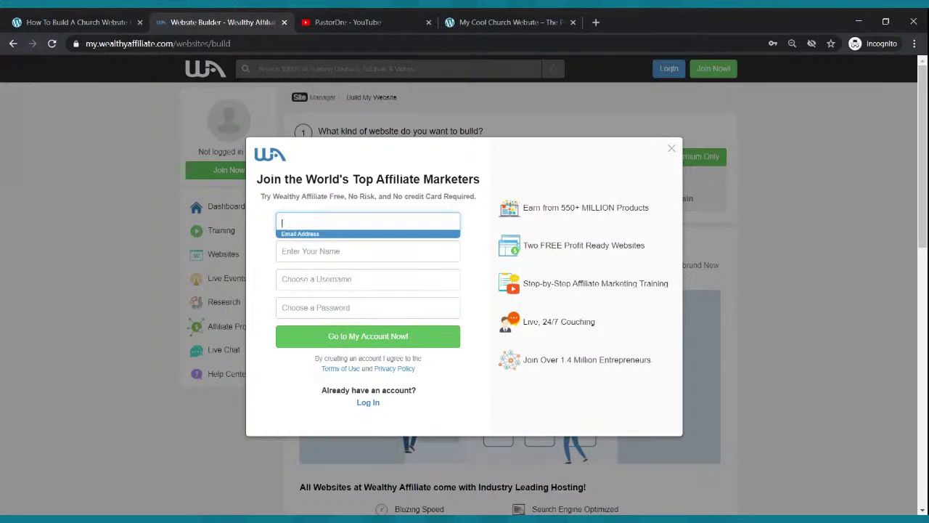
Switch the signup popup to the 'Log In' form for an existing account.
{"action": "left_click", "coordinate": [367, 248]}
{"action": "left_click", "coordinate": [358, 278]}
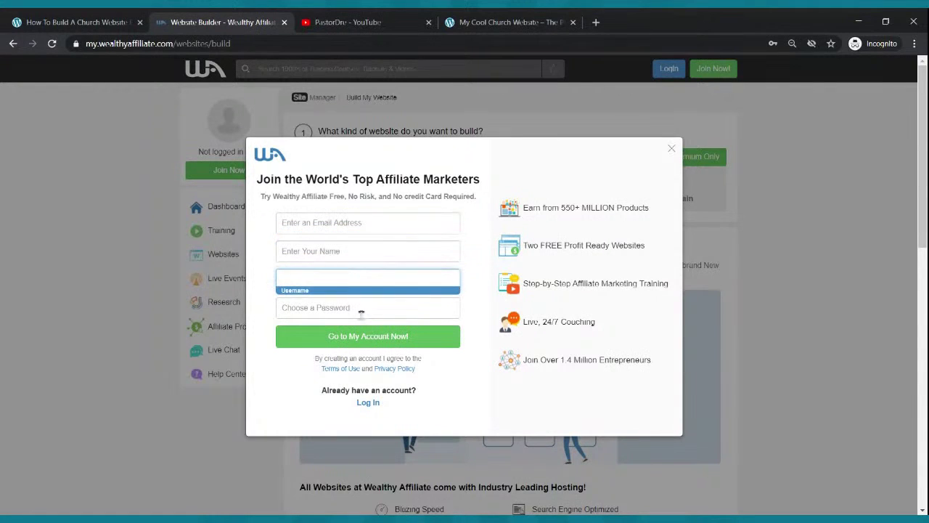
{"action": "left_click", "coordinate": [361, 309]}
{"action": "left_click", "coordinate": [568, 411]}
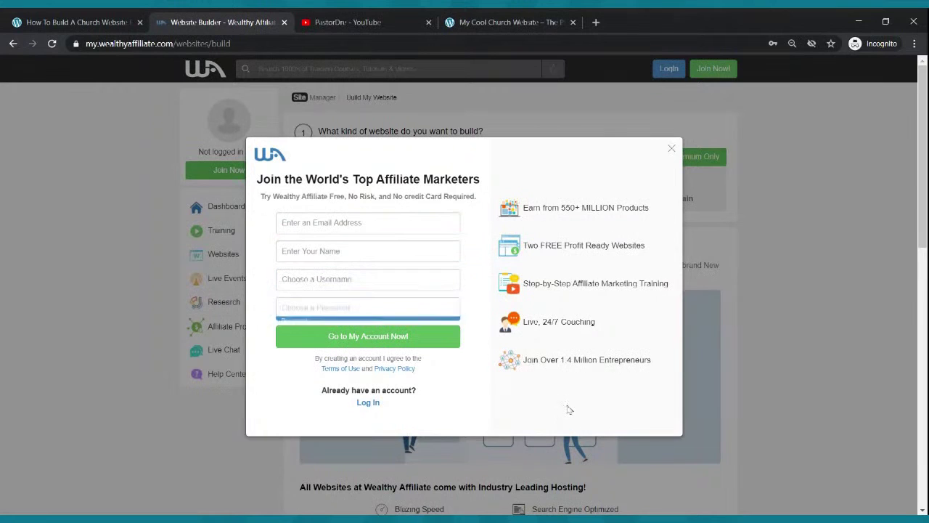
{"action": "left_click", "coordinate": [375, 402]}
{"action": "left_click", "coordinate": [390, 220]}
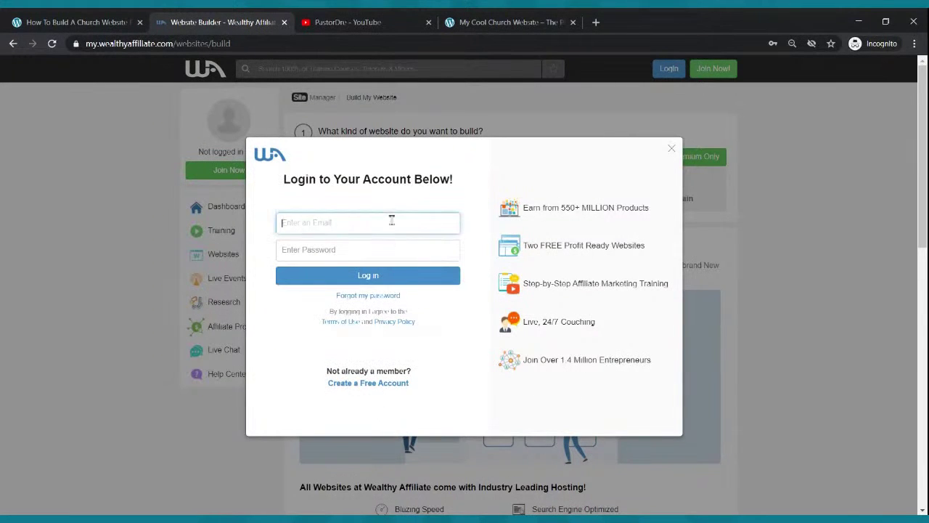
Autofill the saved login details and log in to Wealthy Affiliate.
{"action": "left_click", "coordinate": [383, 232]}
{"action": "left_click", "coordinate": [375, 279]}
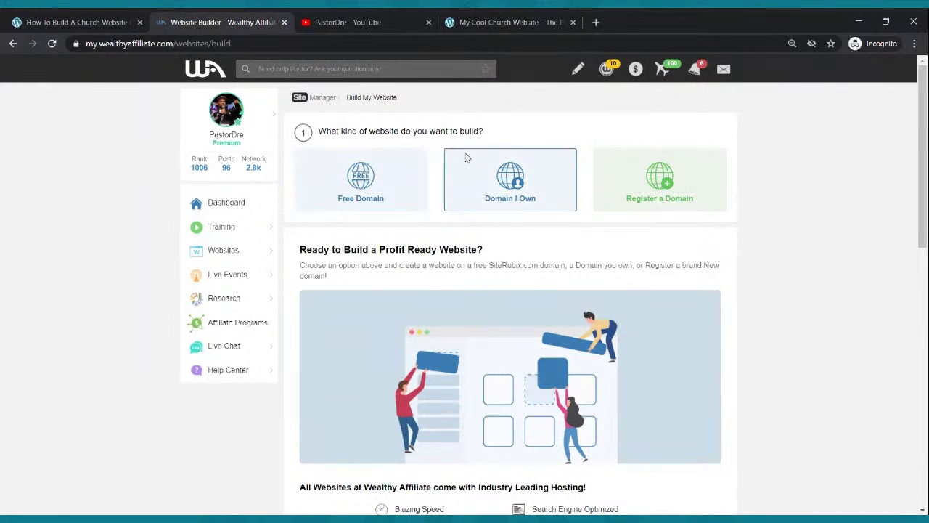
Choose a free domain and enter 'mycoolchurch website' as the domain name.
{"action": "left_click", "coordinate": [355, 184]}
{"action": "left_click", "coordinate": [403, 269]}
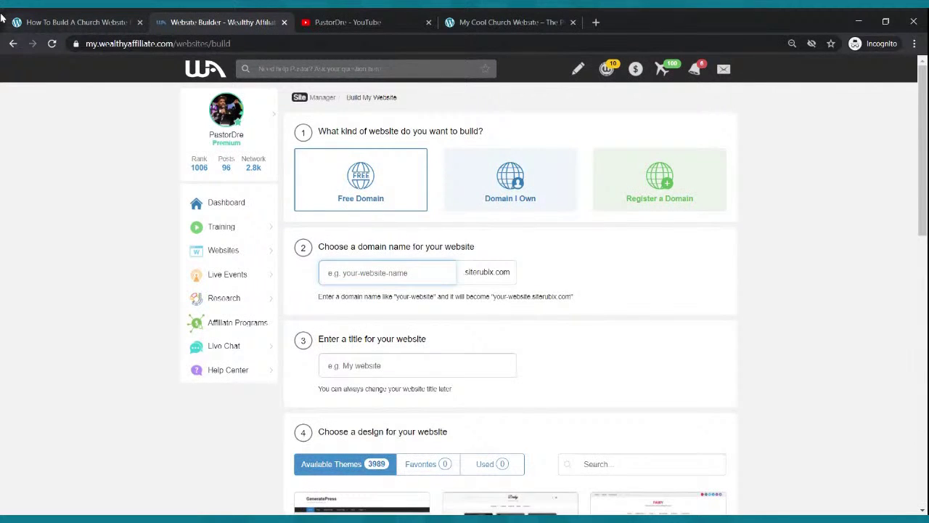
{"action": "type", "text": "mycoolchurch website"}
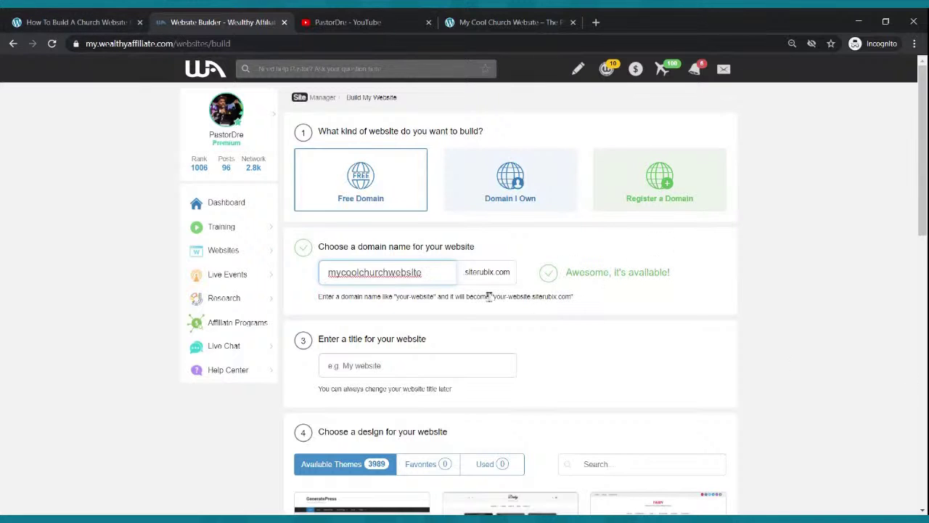
Title the site 'My Cool Church Website' and pick the GeneratePress theme.
{"action": "left_click", "coordinate": [408, 367]}
{"action": "type", "text": "My"}
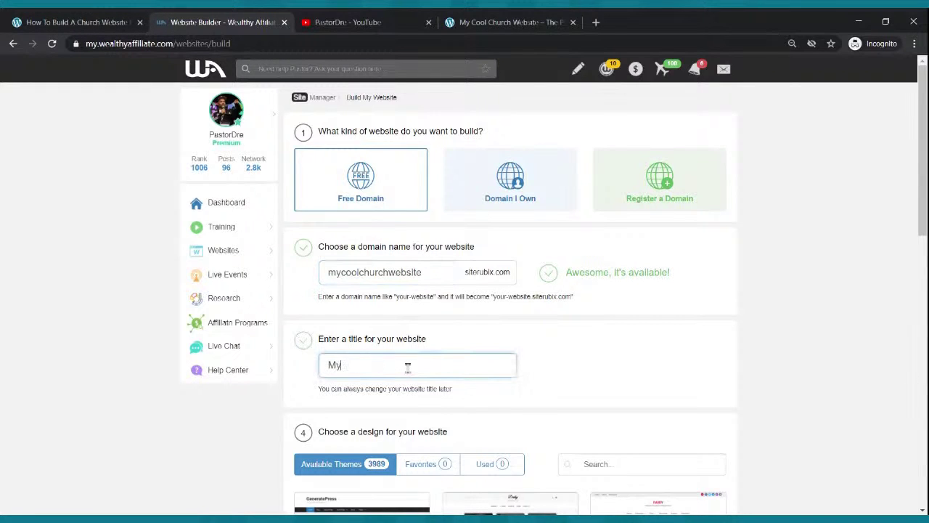
{"action": "type", "text": " Cool Church Website"}
{"action": "scroll", "coordinate": [403, 226], "scroll_direction": "down", "scroll_amount": 1}
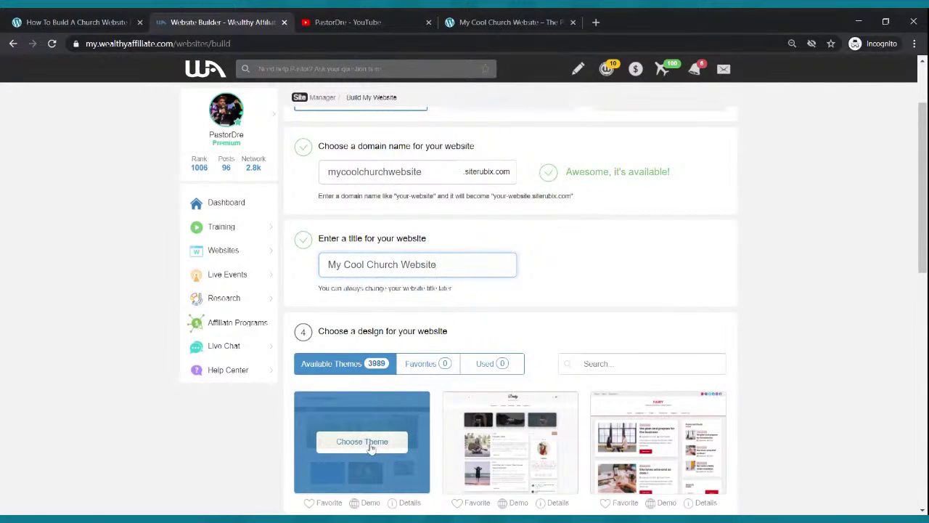
{"action": "left_click", "coordinate": [363, 441]}
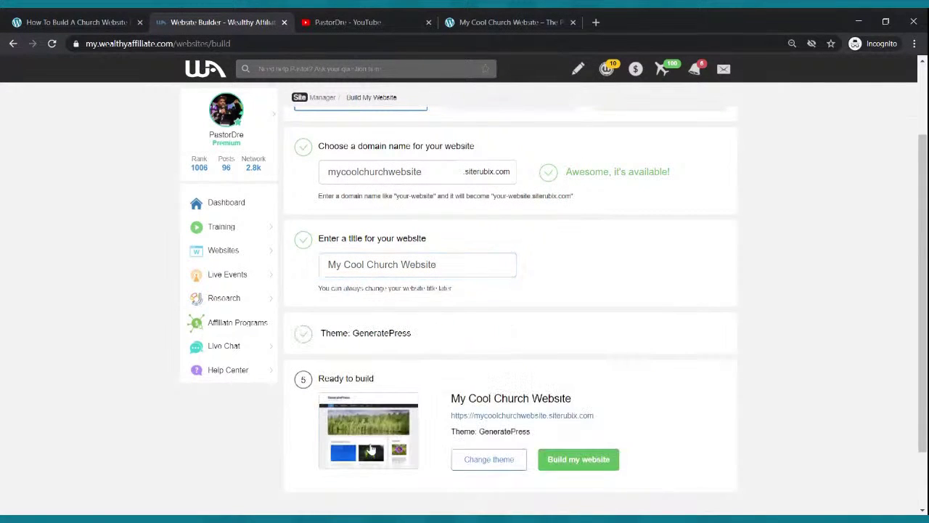
Start building the church website, then switch to the PastorDre.com tab while it installs.
{"action": "left_click", "coordinate": [586, 465]}
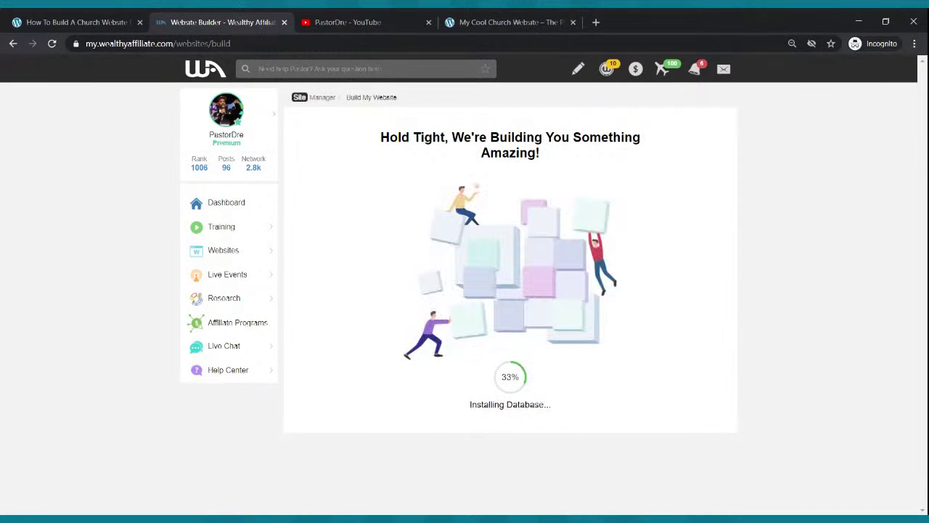
{"action": "left_click", "coordinate": [91, 20]}
{"action": "left_click", "coordinate": [245, 20]}
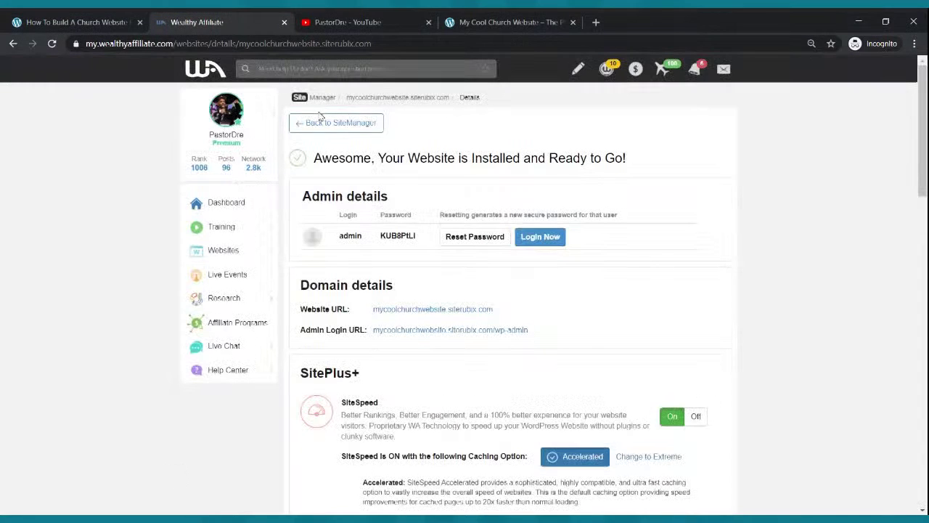
{"action": "left_click", "coordinate": [100, 19]}
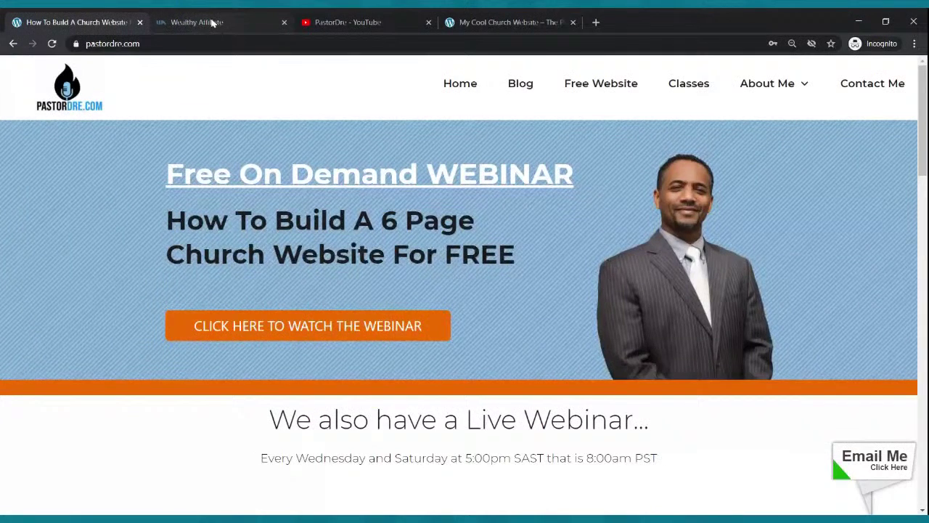
Log into the new site's WordPress admin, close Wealthy Affiliate, and open the live site in a new tab.
{"action": "left_click", "coordinate": [212, 23]}
{"action": "left_click", "coordinate": [535, 236]}
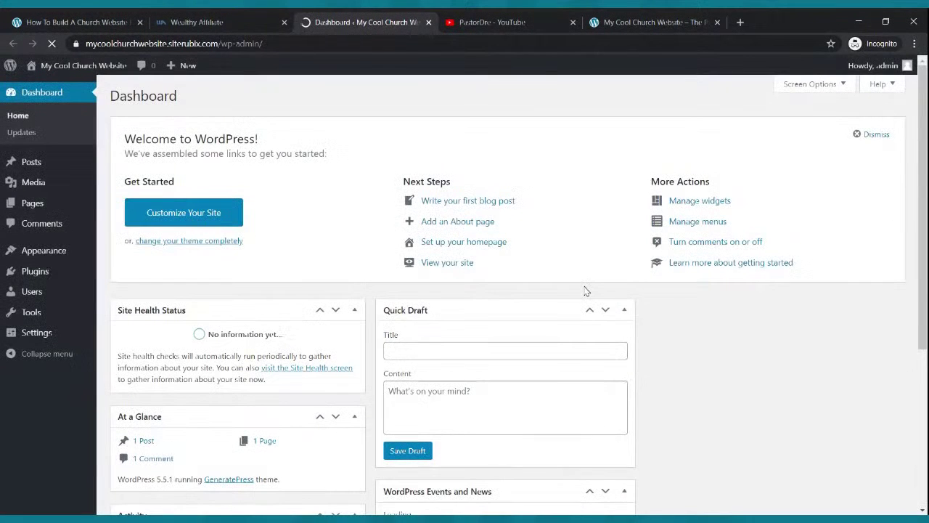
{"action": "left_click", "coordinate": [284, 22]}
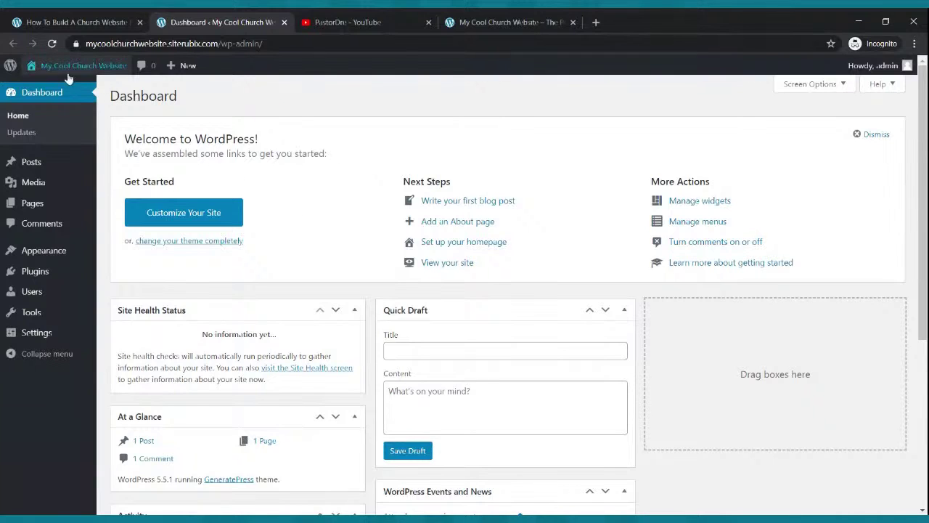
{"action": "mouse_move", "coordinate": [64, 72]}
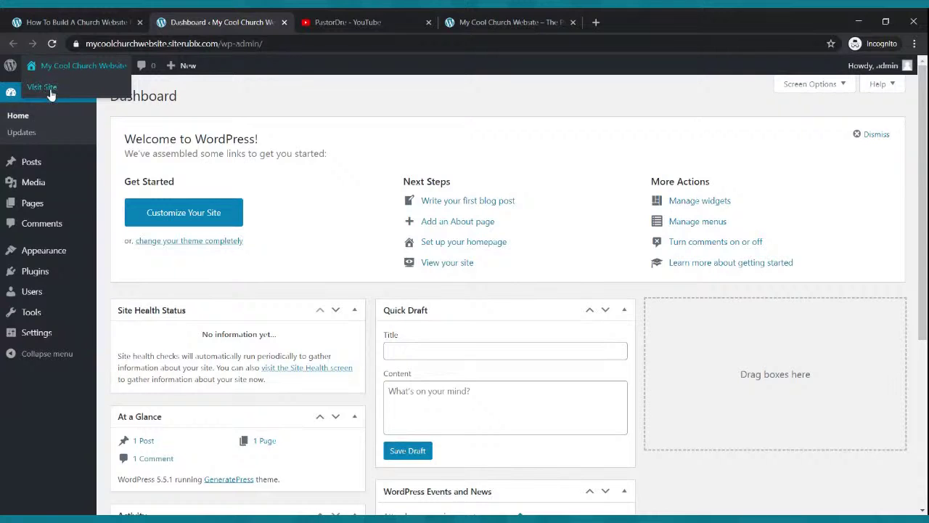
{"action": "middle_click", "coordinate": [50, 91]}
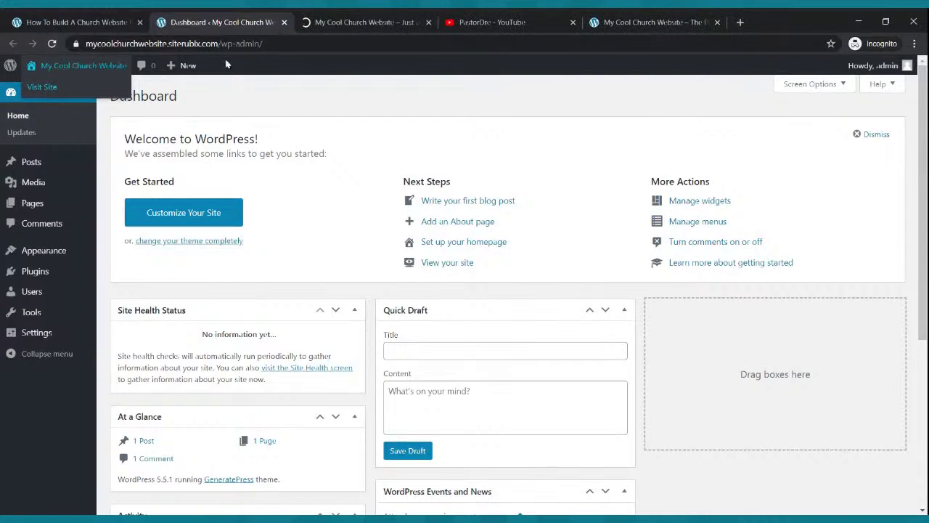
View the new site's front page and scroll through the example church home page.
{"action": "left_click", "coordinate": [370, 19]}
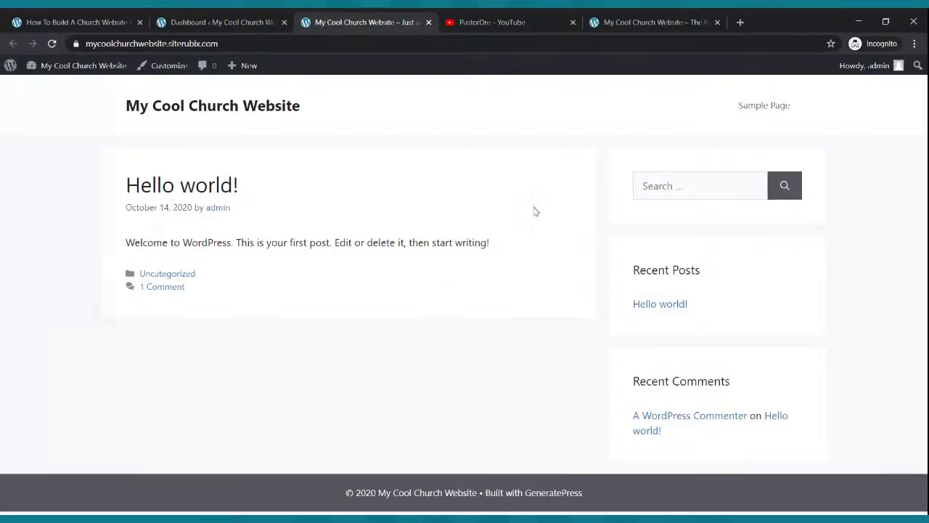
{"action": "left_click", "coordinate": [664, 22]}
{"action": "scroll", "coordinate": [604, 168], "scroll_direction": "down", "scroll_amount": 3}
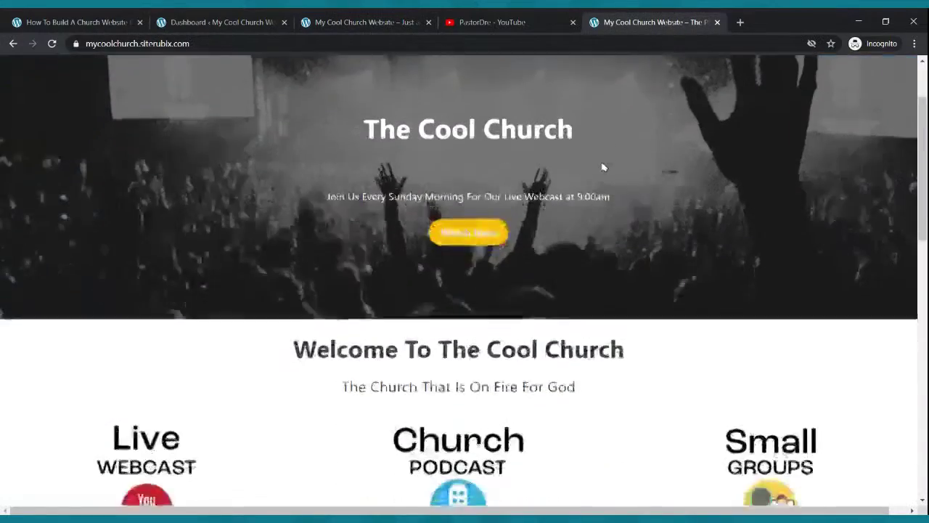
{"action": "scroll", "coordinate": [603, 168], "scroll_direction": "up", "scroll_amount": 1}
{"action": "scroll", "coordinate": [601, 161], "scroll_direction": "down", "scroll_amount": 4}
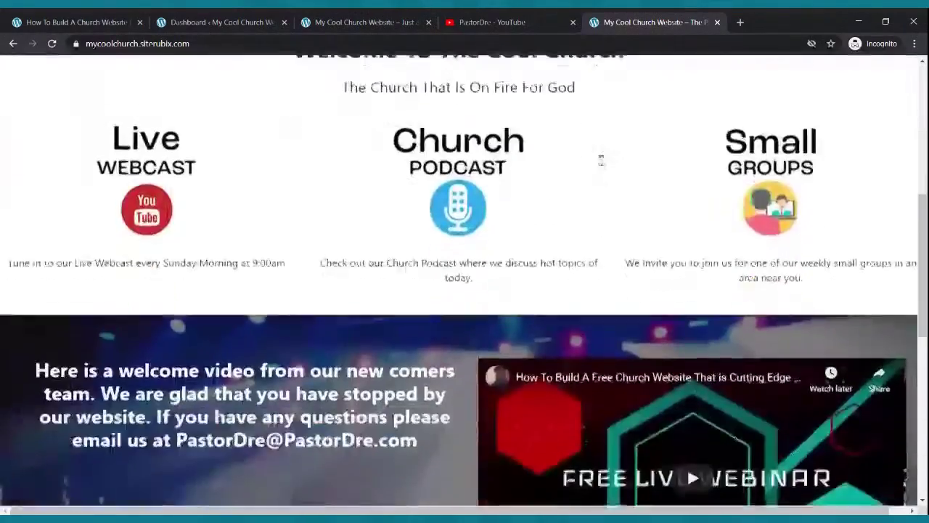
{"action": "scroll", "coordinate": [601, 161], "scroll_direction": "up", "scroll_amount": 6}
Move the new site's tab after the YouTube tab and return to the admin dashboard.
{"action": "left_click", "coordinate": [385, 17]}
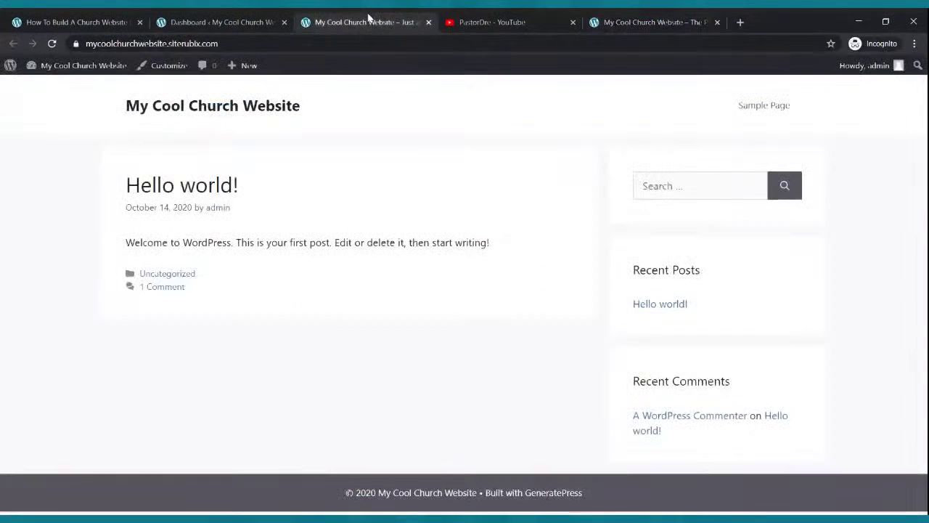
{"action": "left_click_drag", "start_coordinate": [369, 17], "coordinate": [474, 25]}
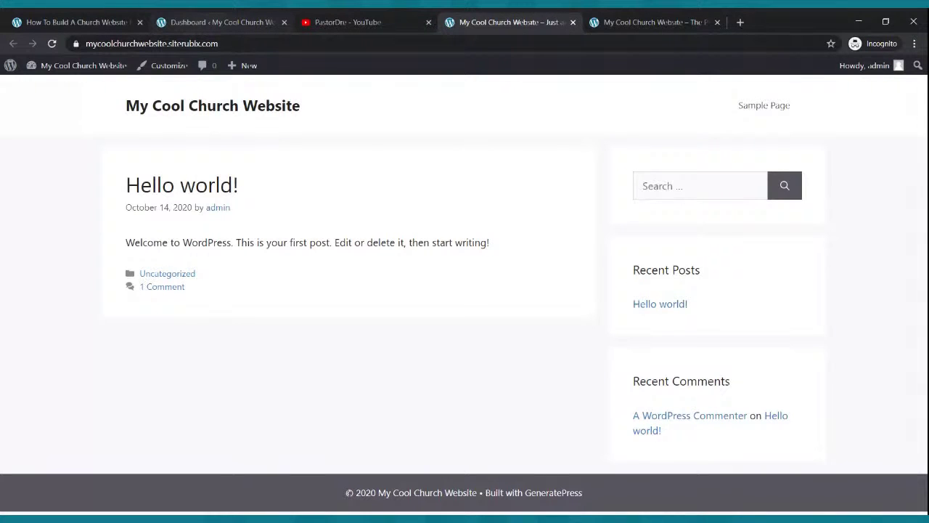
{"action": "left_click", "coordinate": [213, 21]}
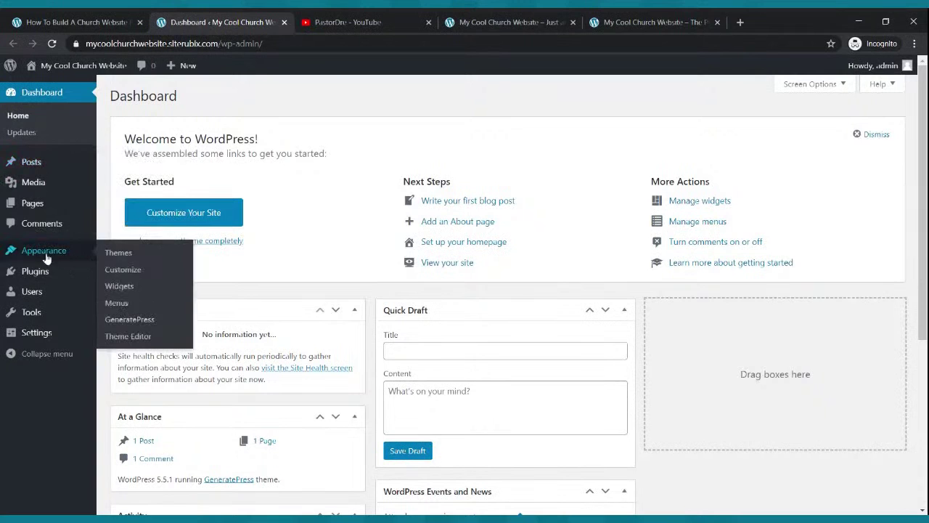
In Settings > Writing, make Block editor the default, allow switching editors, and save.
{"action": "mouse_move", "coordinate": [40, 334]}
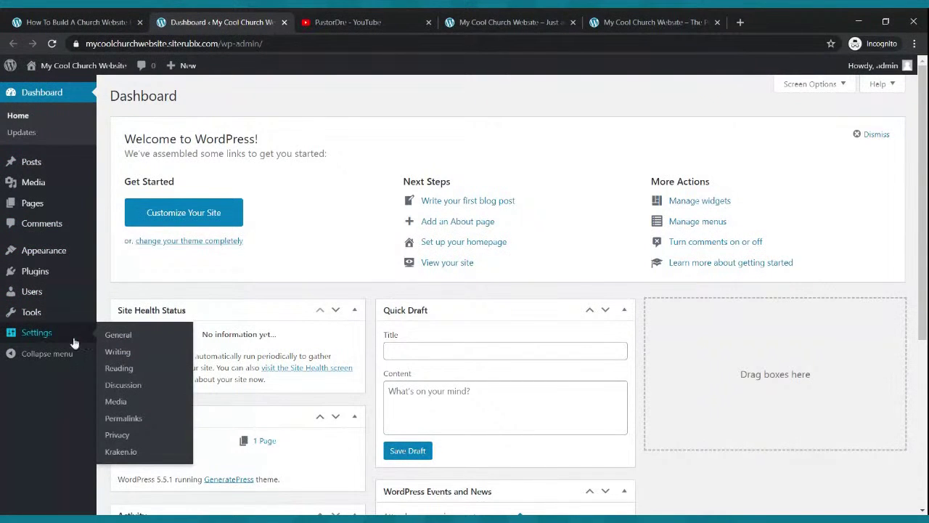
{"action": "left_click", "coordinate": [119, 352]}
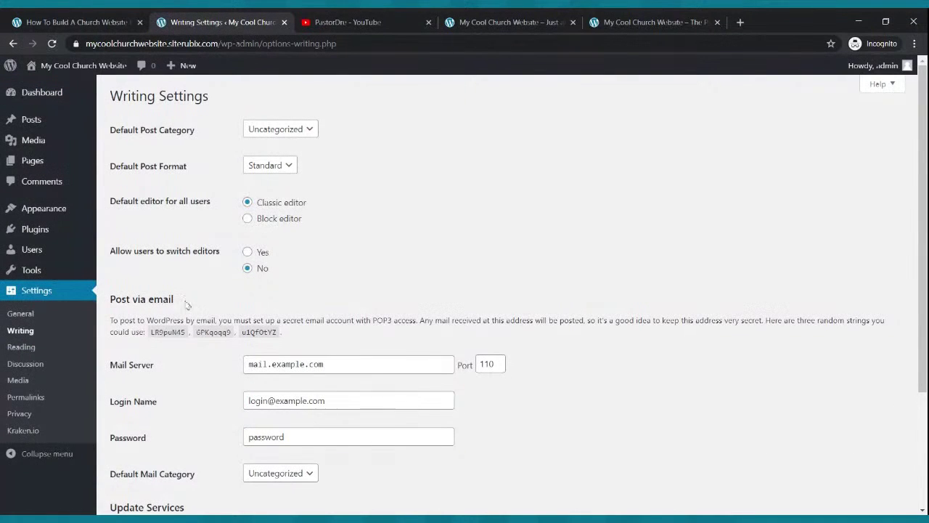
{"action": "left_click", "coordinate": [248, 219]}
{"action": "left_click", "coordinate": [248, 253]}
{"action": "scroll", "coordinate": [365, 290], "scroll_direction": "down", "scroll_amount": 3}
{"action": "left_click", "coordinate": [140, 453]}
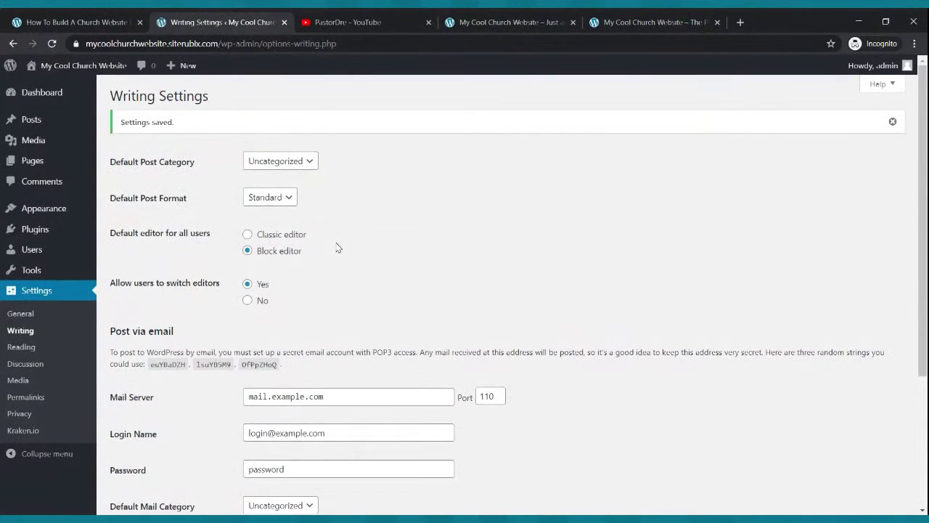
Browse the Reading, Discussion, Media, Permalinks and Privacy settings, ending on Appearance > Themes.
{"action": "left_click", "coordinate": [21, 347]}
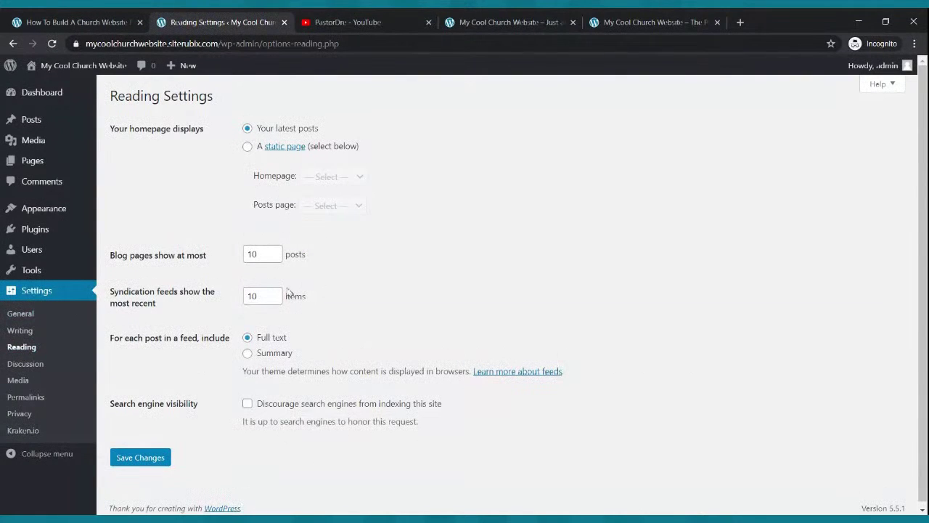
{"action": "left_click", "coordinate": [25, 363]}
{"action": "scroll", "coordinate": [326, 247], "scroll_direction": "down", "scroll_amount": 5}
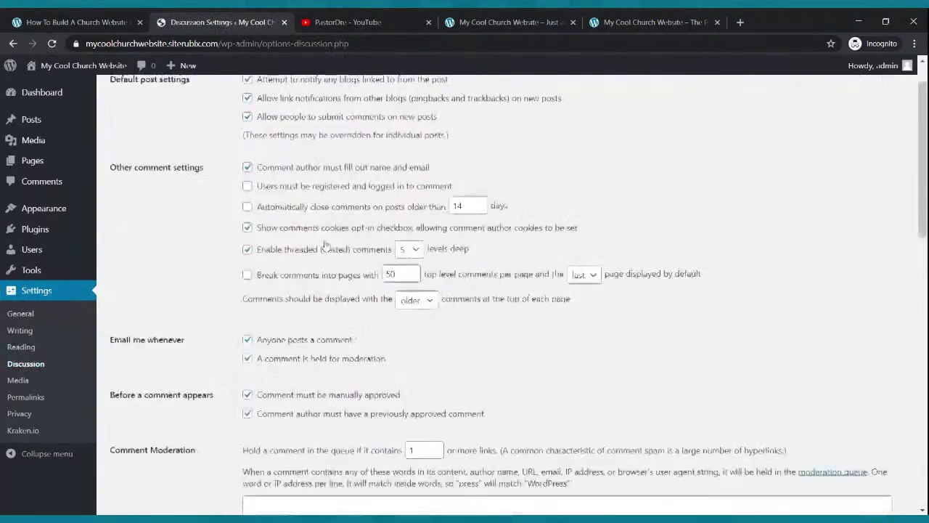
{"action": "scroll", "coordinate": [445, 243], "scroll_direction": "up", "scroll_amount": 5}
{"action": "left_click", "coordinate": [16, 380]}
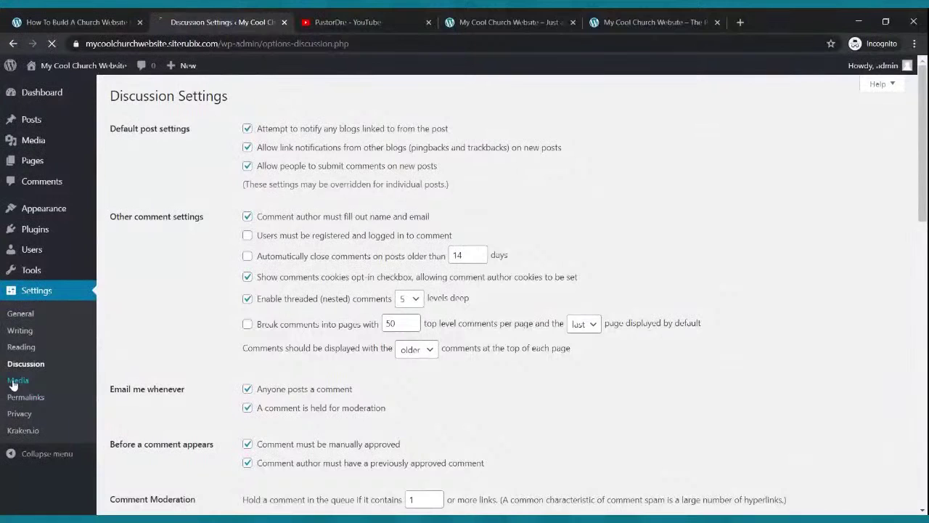
{"action": "scroll", "coordinate": [300, 198], "scroll_direction": "down", "scroll_amount": 1}
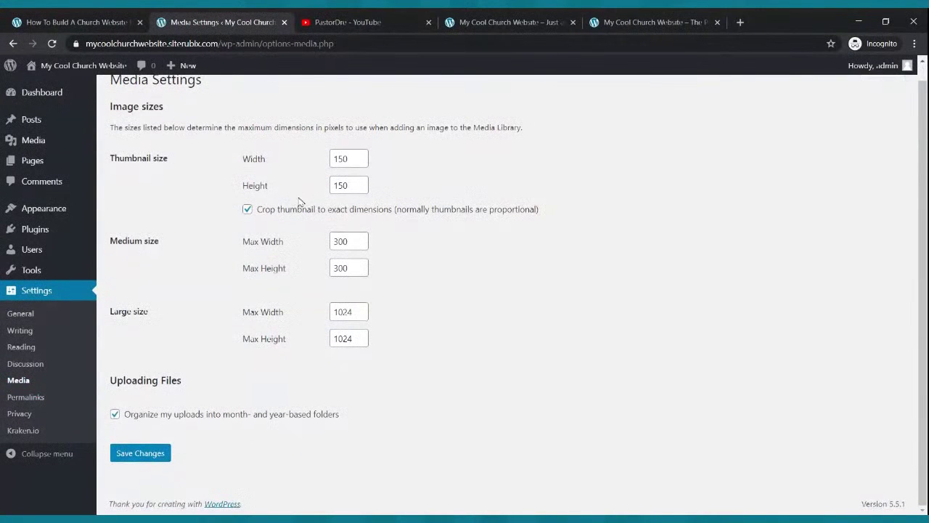
{"action": "left_click", "coordinate": [29, 402]}
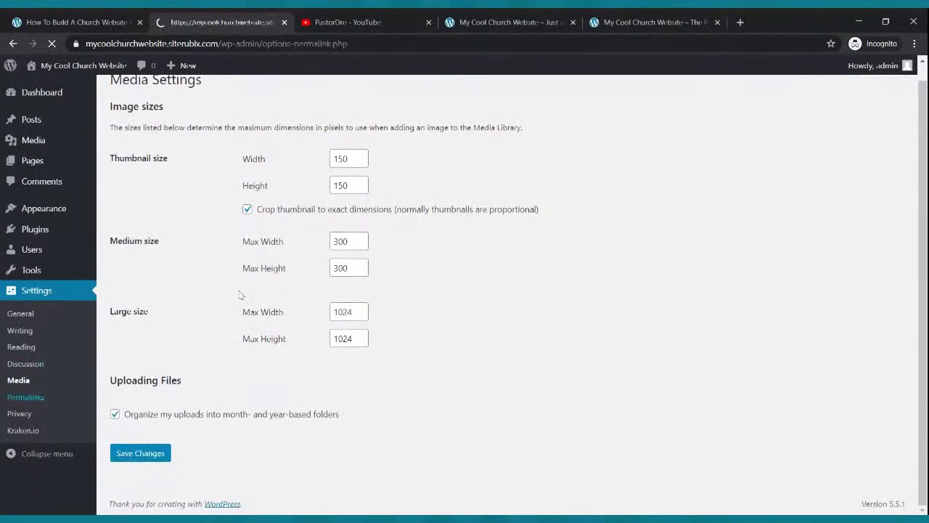
{"action": "scroll", "coordinate": [641, 291], "scroll_direction": "down", "scroll_amount": 2}
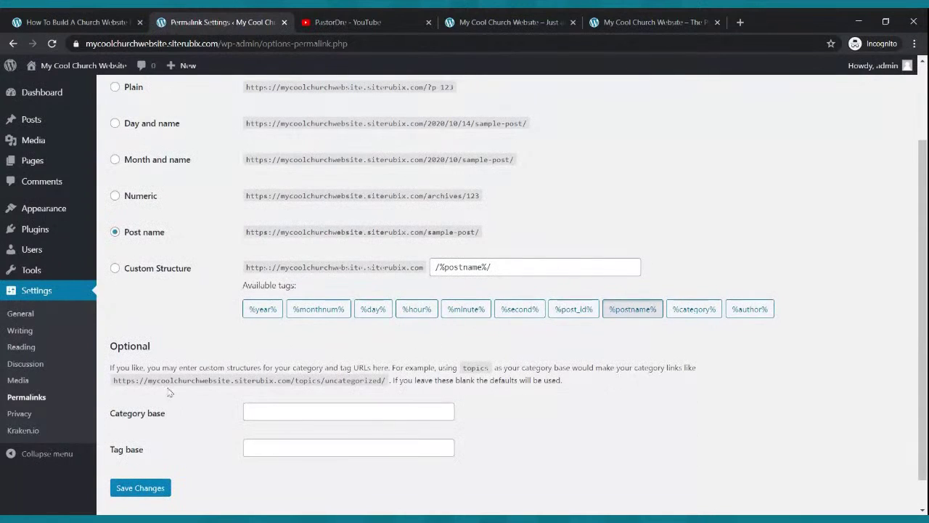
{"action": "left_click", "coordinate": [26, 414]}
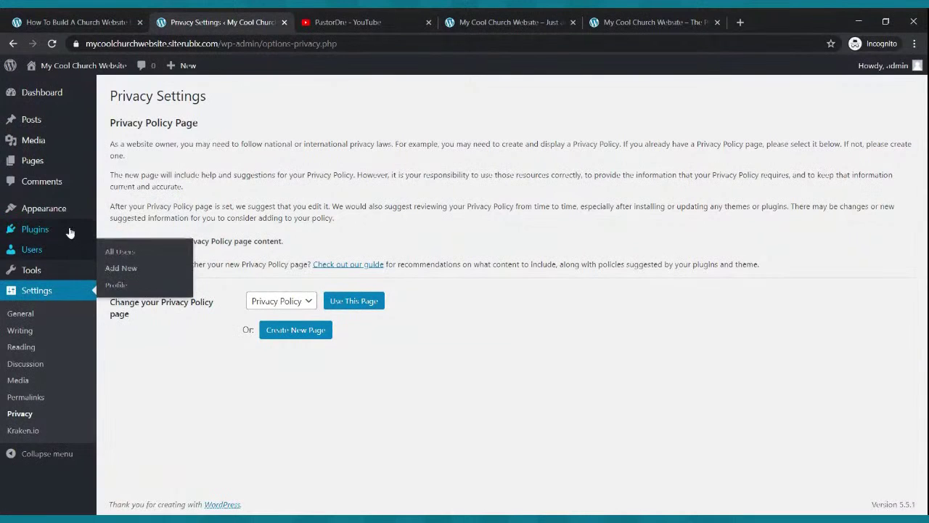
{"action": "left_click", "coordinate": [46, 208]}
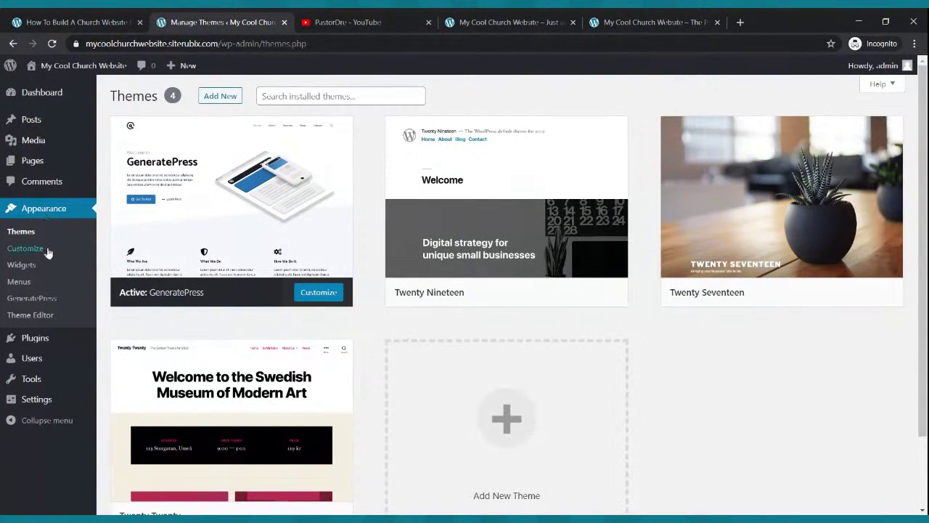
In Site Identity, hide the site title, set the tagline to 'My Cool Church Website', and publish.
{"action": "left_click", "coordinate": [29, 249]}
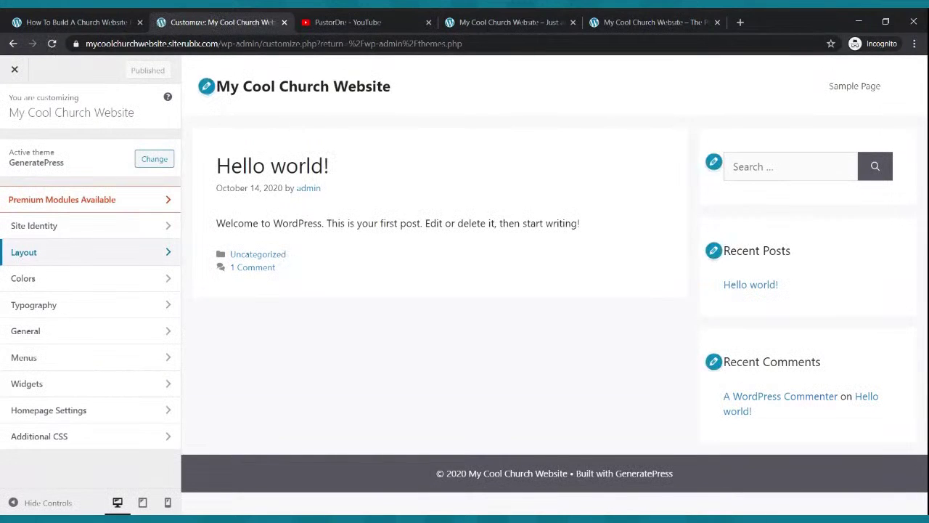
{"action": "left_click", "coordinate": [70, 229]}
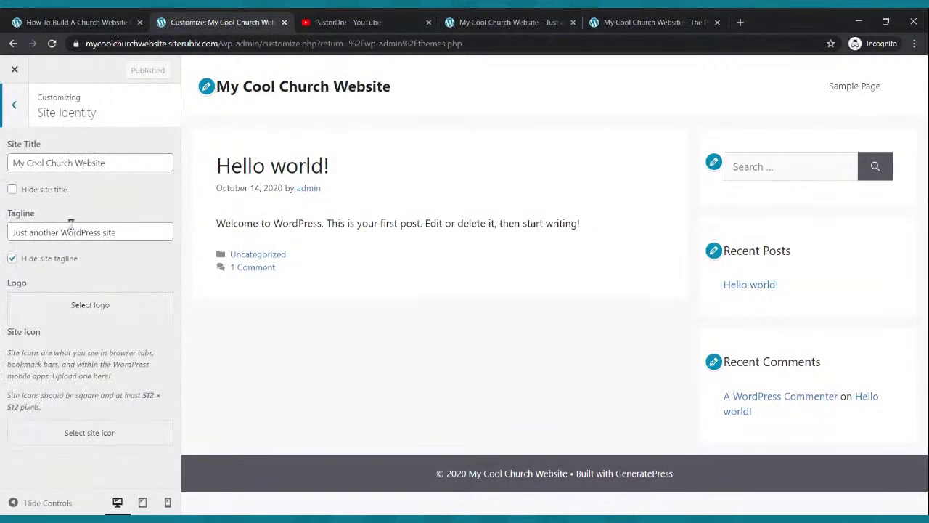
{"action": "left_click", "coordinate": [12, 189]}
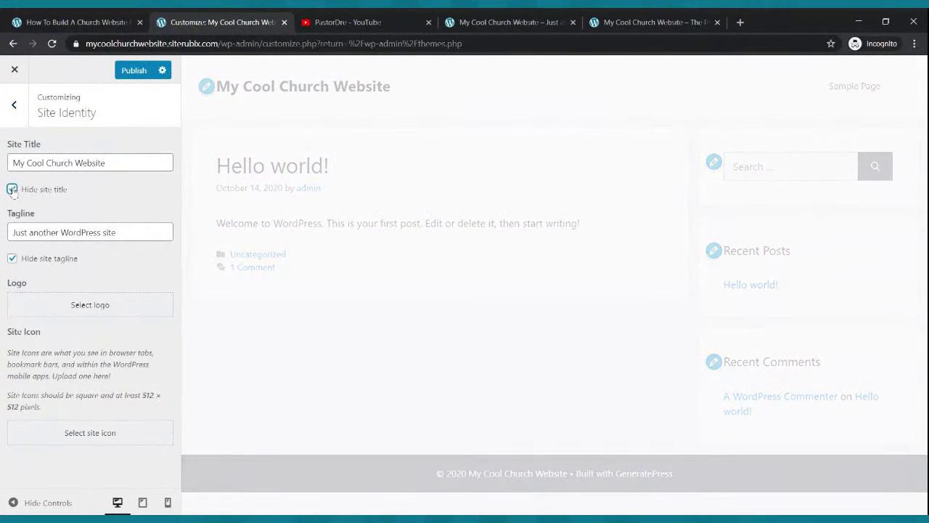
{"action": "left_click_drag", "start_coordinate": [145, 231], "coordinate": [4, 238]}
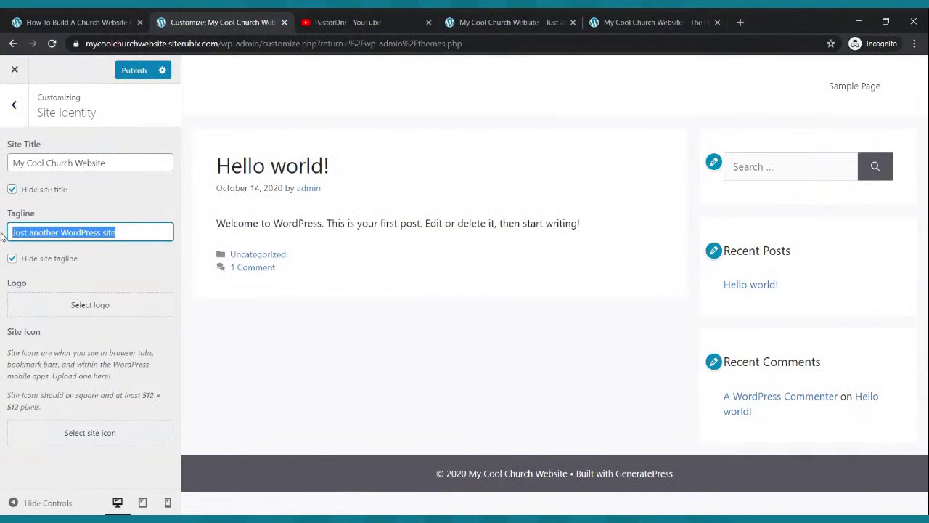
{"action": "type", "text": "My "}
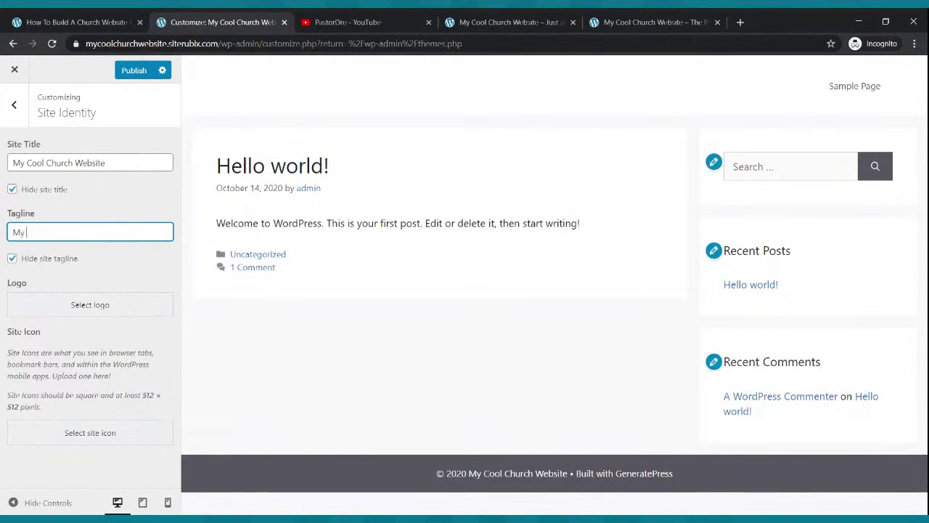
{"action": "type", "text": "Cool Church Website"}
{"action": "left_click", "coordinate": [141, 73]}
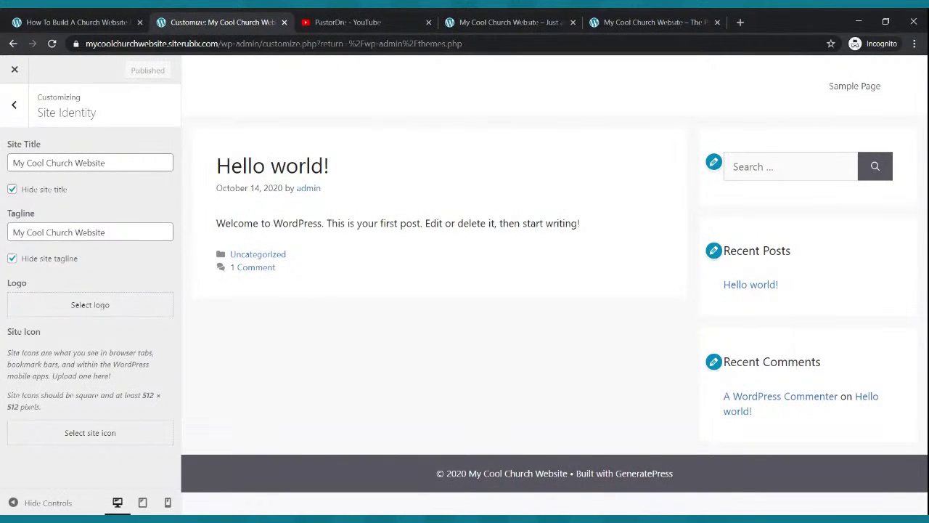
Exit the Customizer and reload the site's front page to see the changes.
{"action": "left_click", "coordinate": [14, 70]}
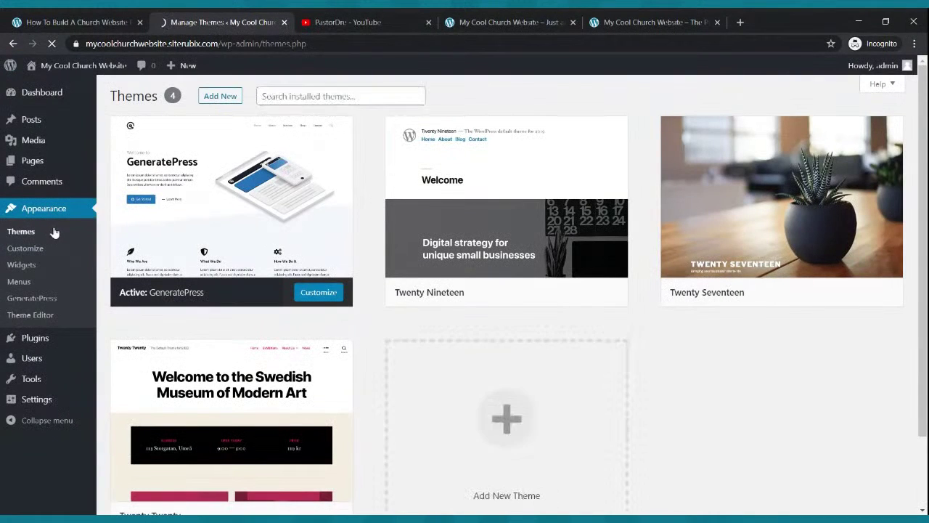
{"action": "left_click", "coordinate": [492, 24]}
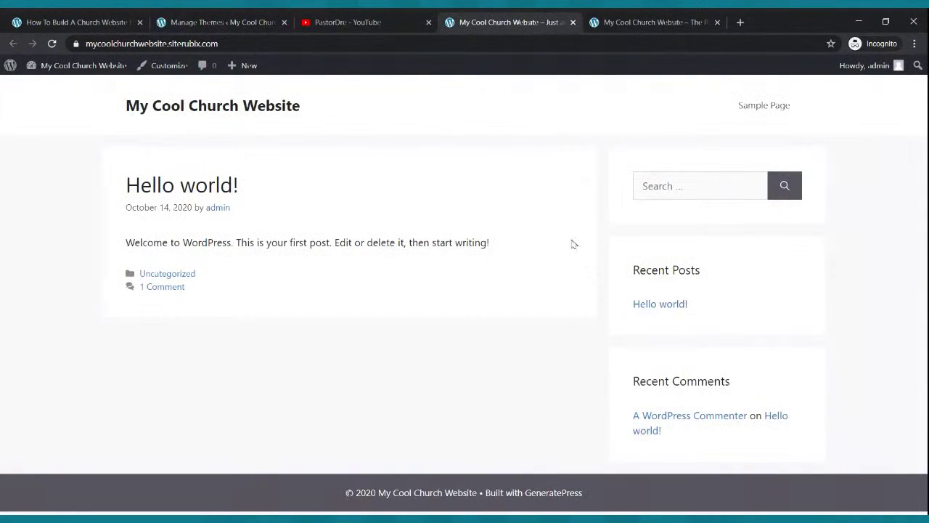
{"action": "left_click", "coordinate": [54, 44]}
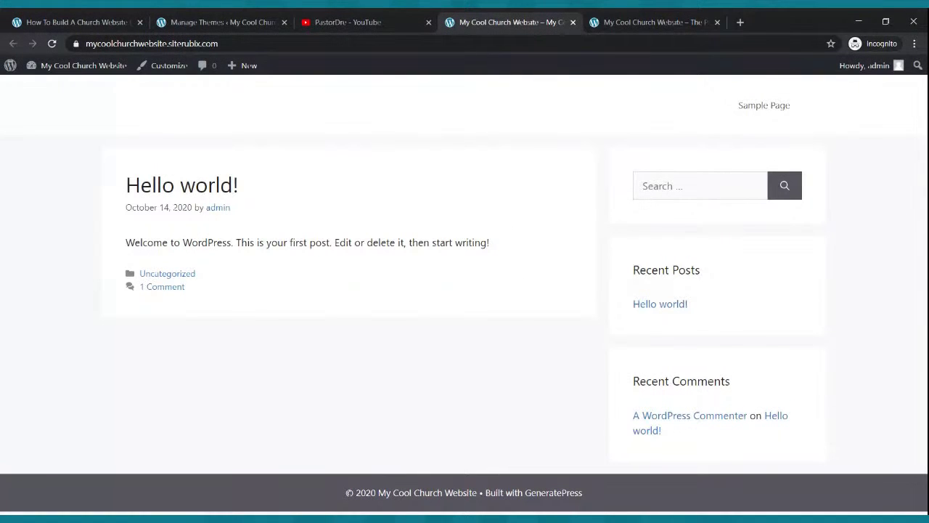
Compare the new front page with the reference church homepage, ending on the themes admin page.
{"action": "left_click", "coordinate": [218, 22]}
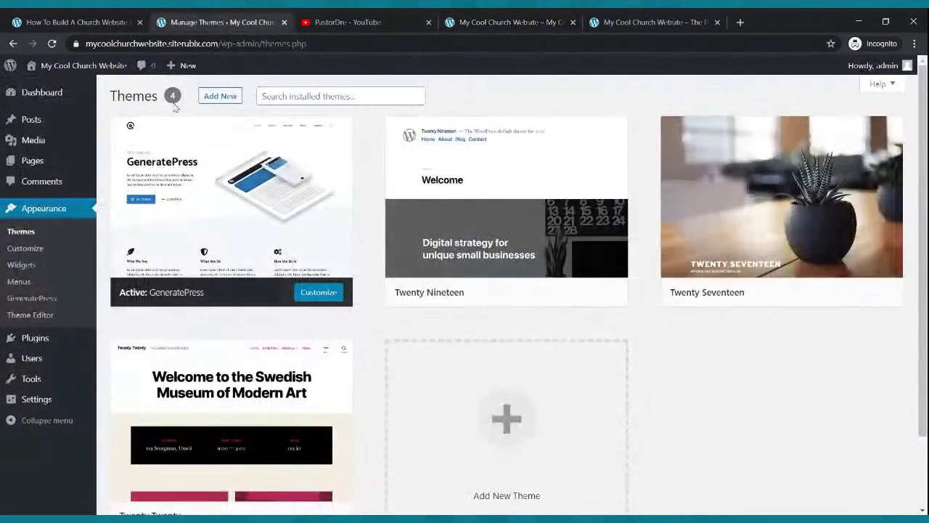
{"action": "left_click", "coordinate": [472, 21]}
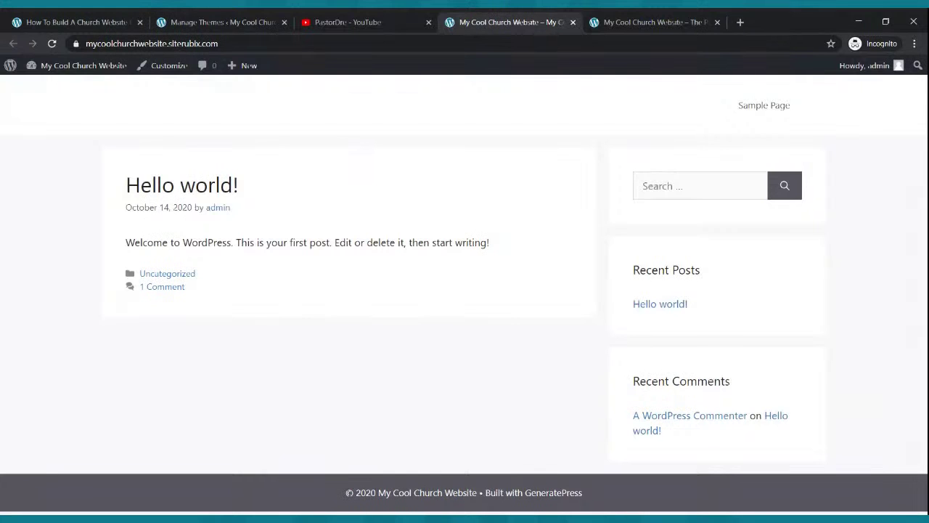
{"action": "left_click", "coordinate": [630, 22]}
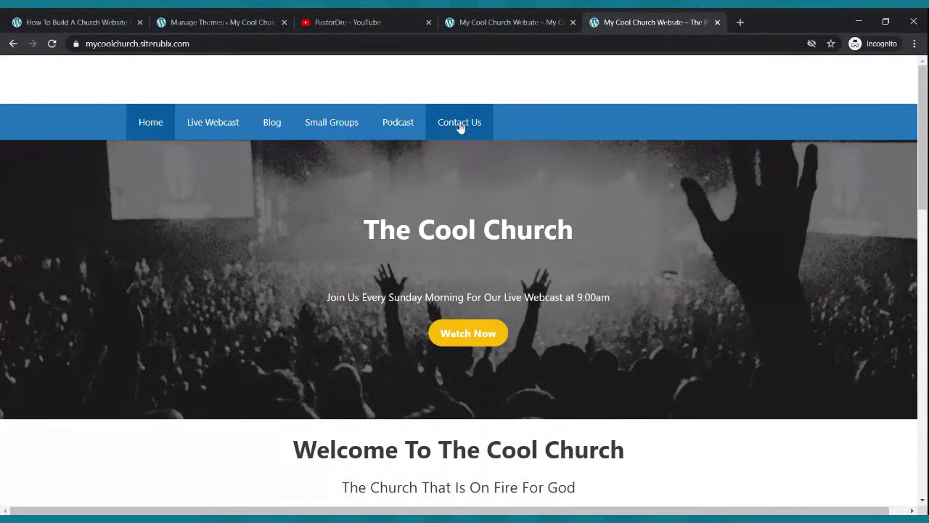
{"action": "left_click", "coordinate": [243, 21]}
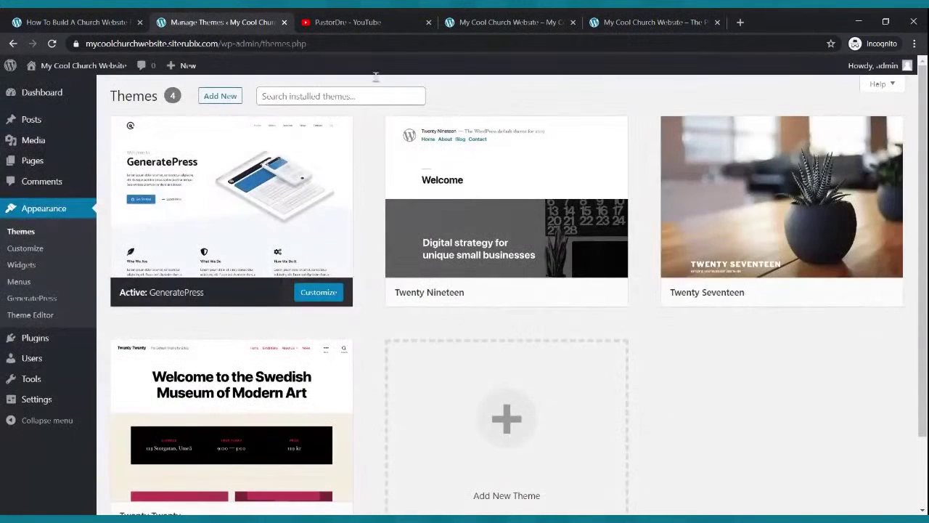
{"action": "left_click", "coordinate": [487, 21]}
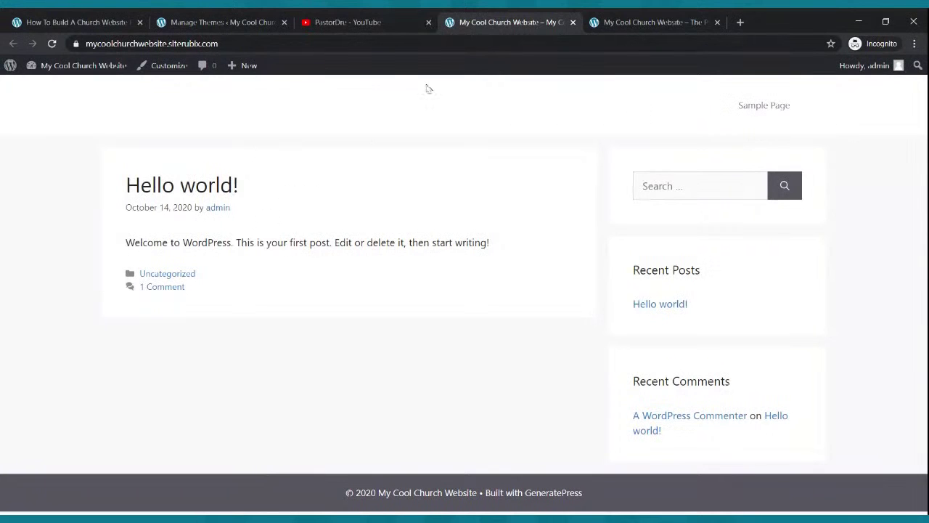
{"action": "left_click", "coordinate": [221, 19]}
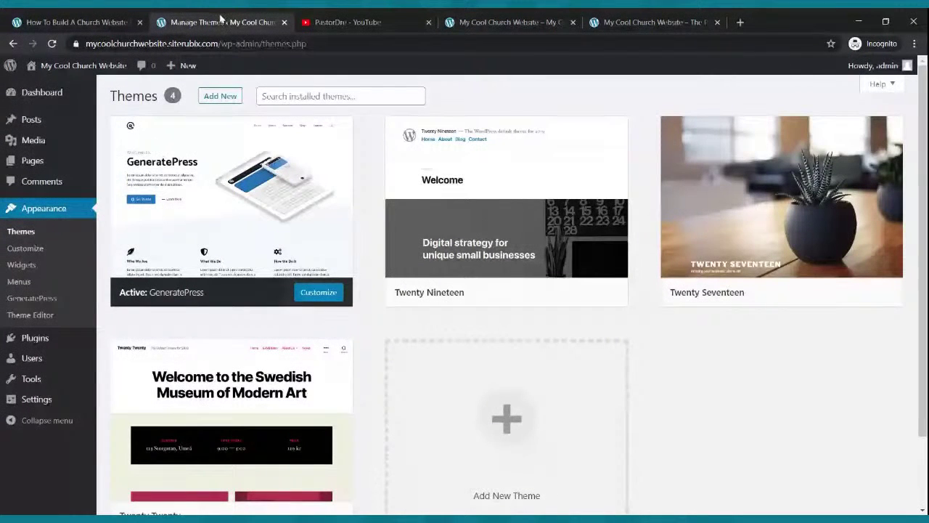
Move the Sample Page to the trash from the Pages list.
{"action": "mouse_move", "coordinate": [25, 169]}
{"action": "left_click", "coordinate": [26, 166]}
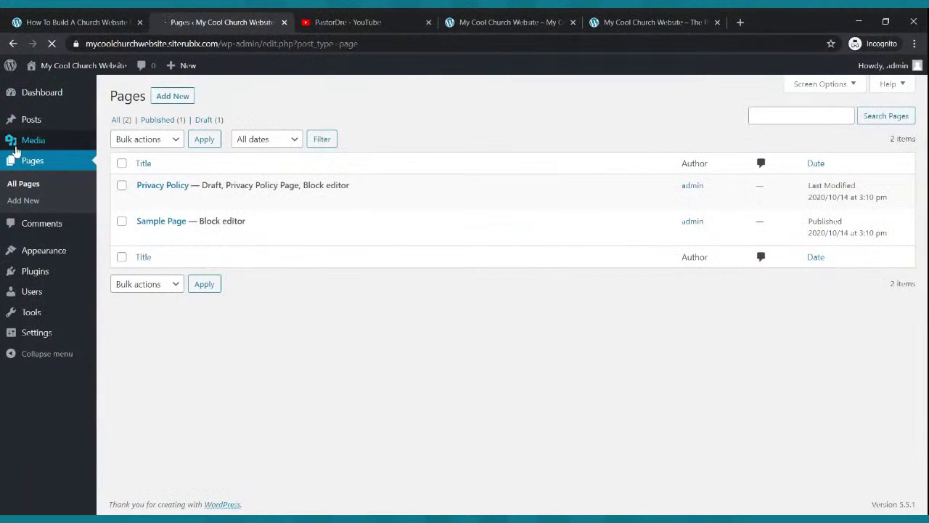
{"action": "mouse_move", "coordinate": [171, 233]}
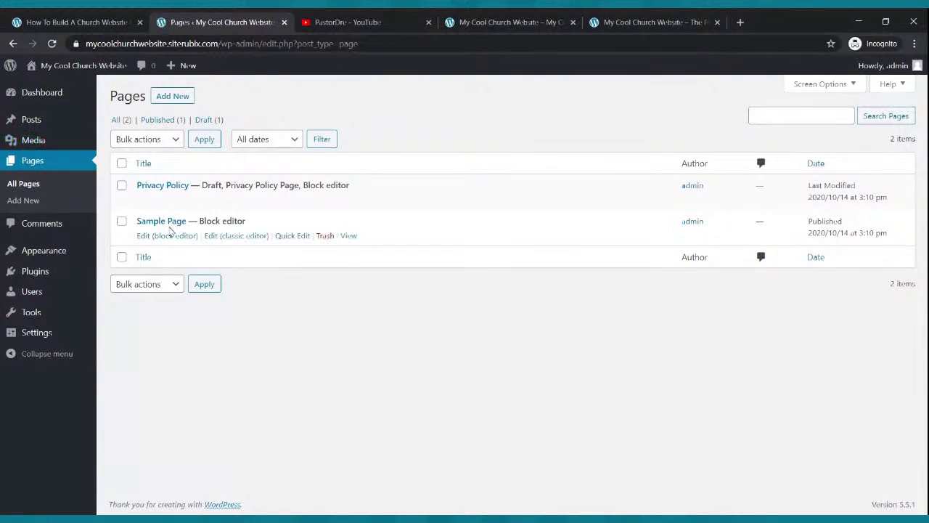
{"action": "left_click", "coordinate": [326, 237]}
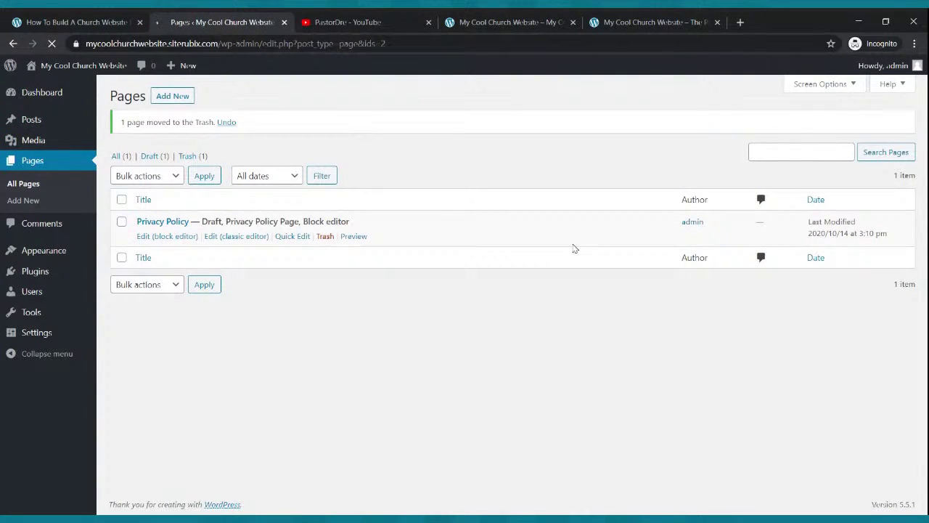
Create and publish a new page titled 'Home', then return to the Pages list.
{"action": "left_click", "coordinate": [172, 97]}
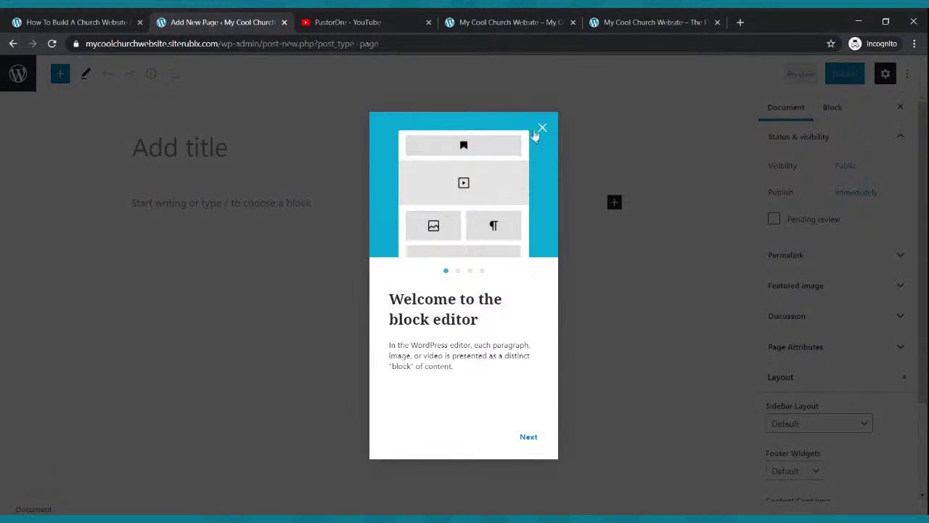
{"action": "left_click", "coordinate": [542, 130]}
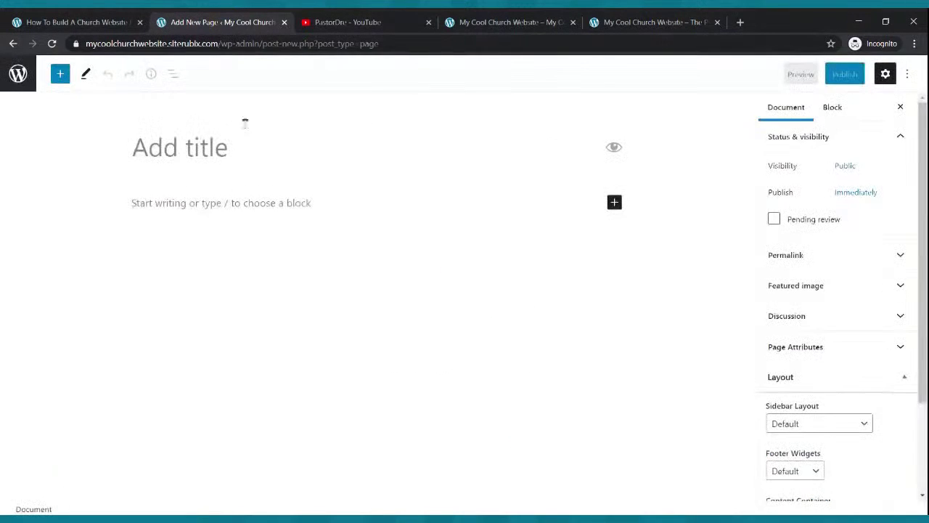
{"action": "left_click", "coordinate": [163, 148]}
{"action": "type", "text": "Home"}
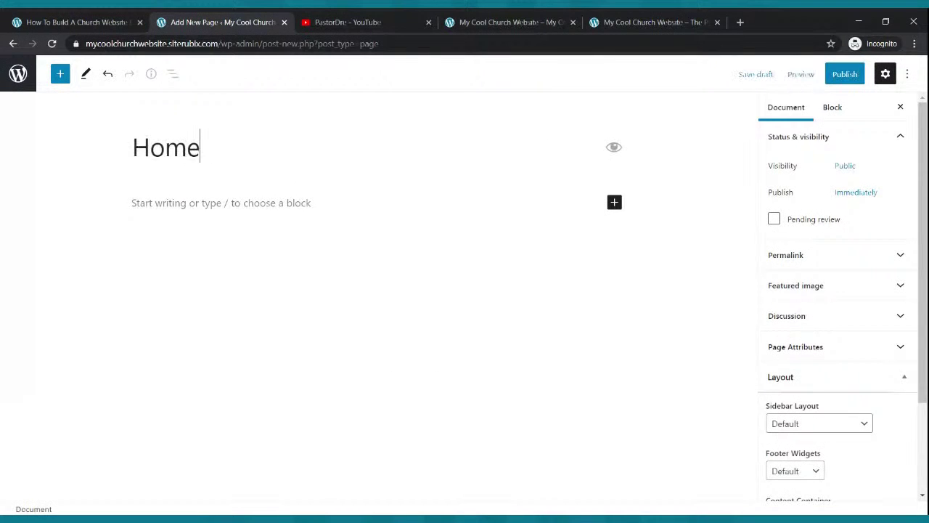
{"action": "left_click", "coordinate": [842, 74]}
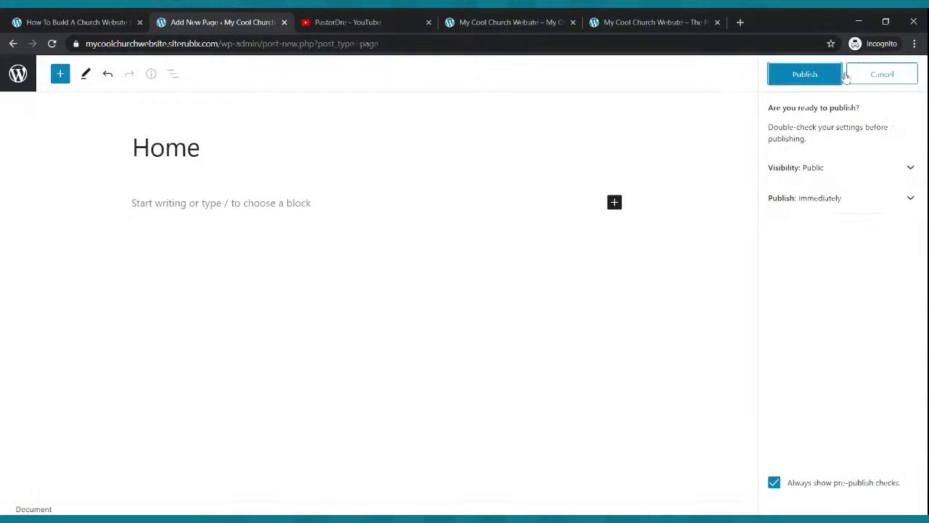
{"action": "left_click", "coordinate": [820, 76]}
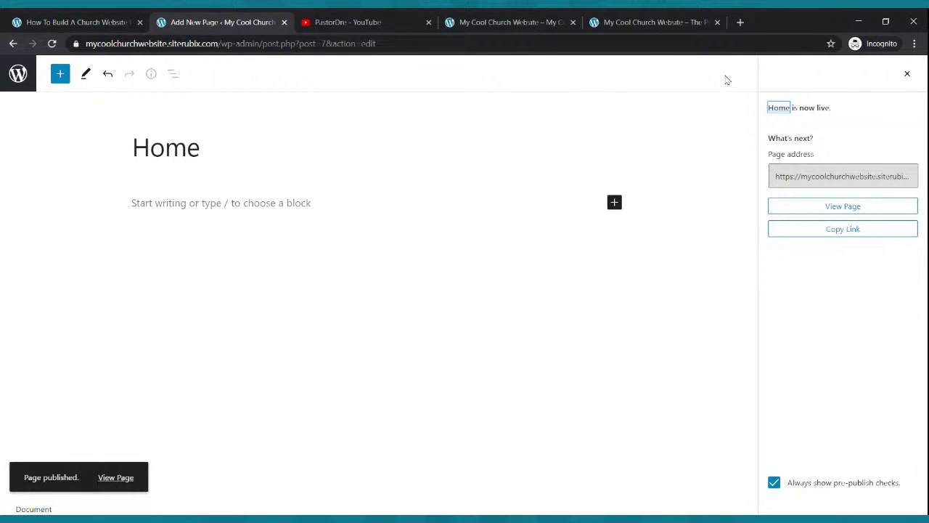
{"action": "left_click", "coordinate": [11, 44]}
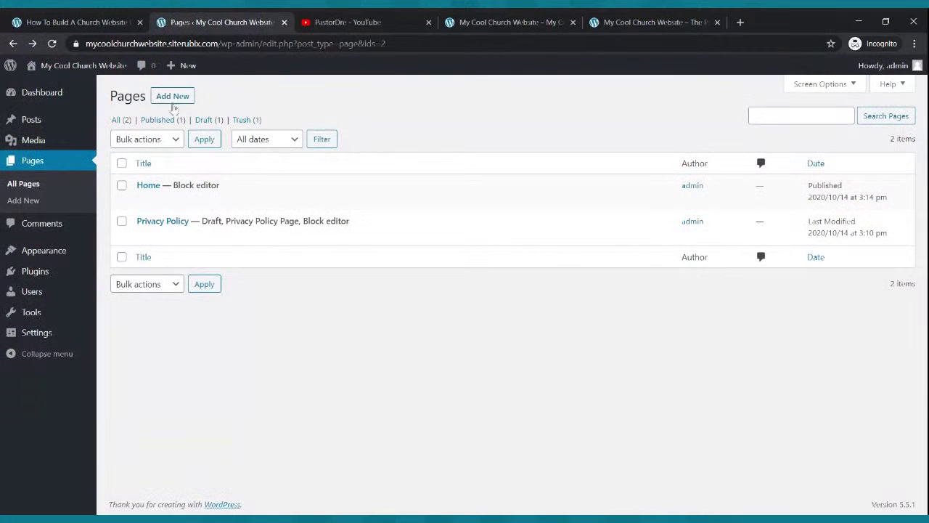
Create a new page titled 'Live Webcast' and publish it.
{"action": "left_click", "coordinate": [172, 97]}
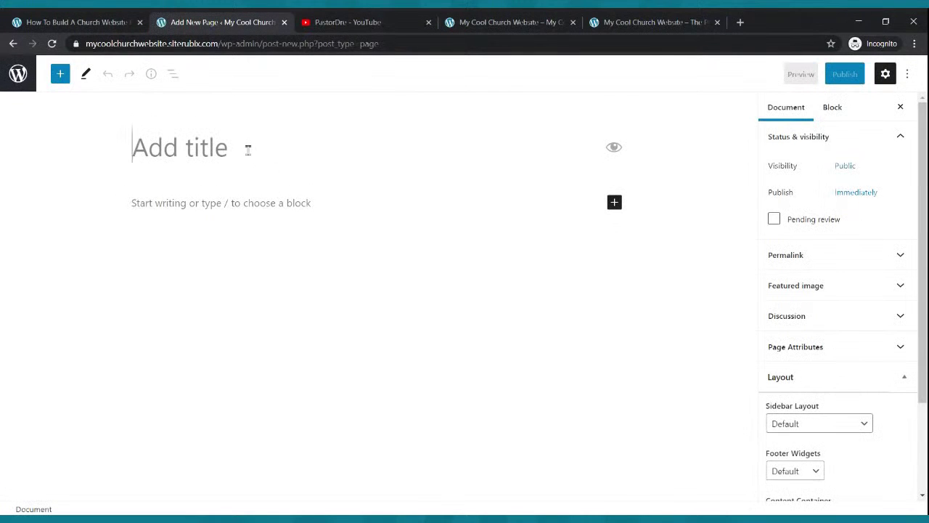
{"action": "type", "text": "Live "}
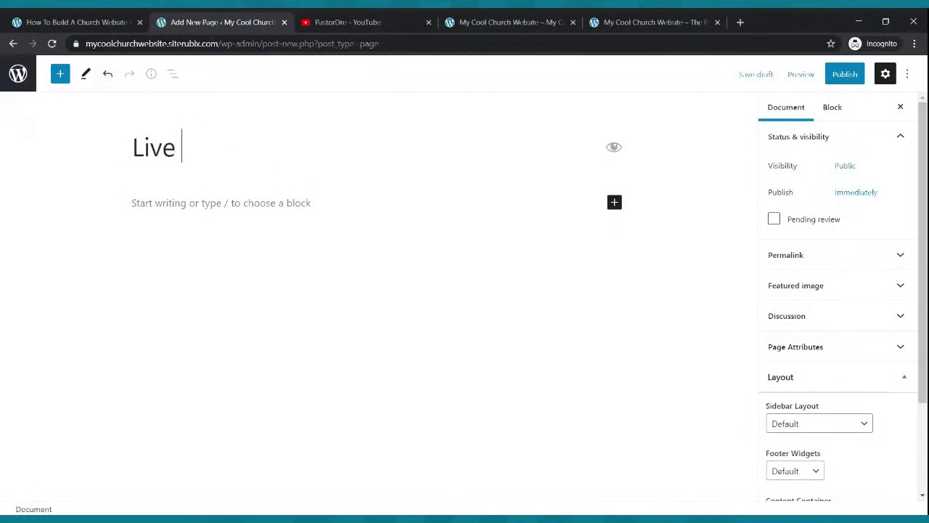
{"action": "type", "text": "Webcast"}
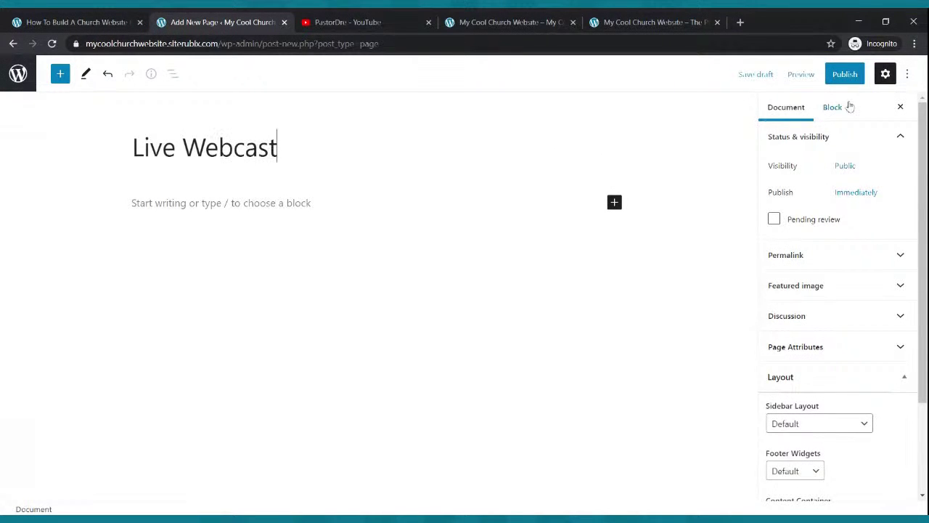
{"action": "left_click", "coordinate": [845, 77]}
{"action": "left_click", "coordinate": [813, 75]}
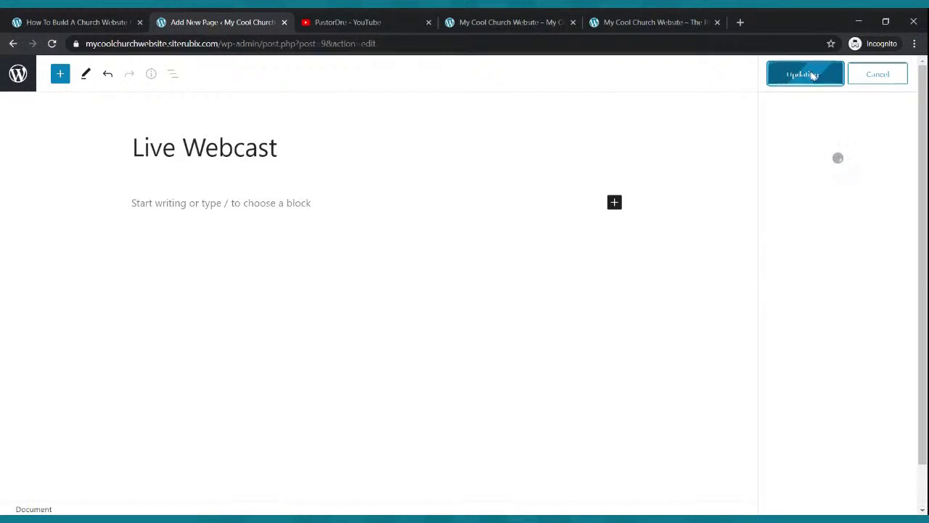
Create and publish a new page titled 'Blog'.
{"action": "left_click", "coordinate": [18, 73]}
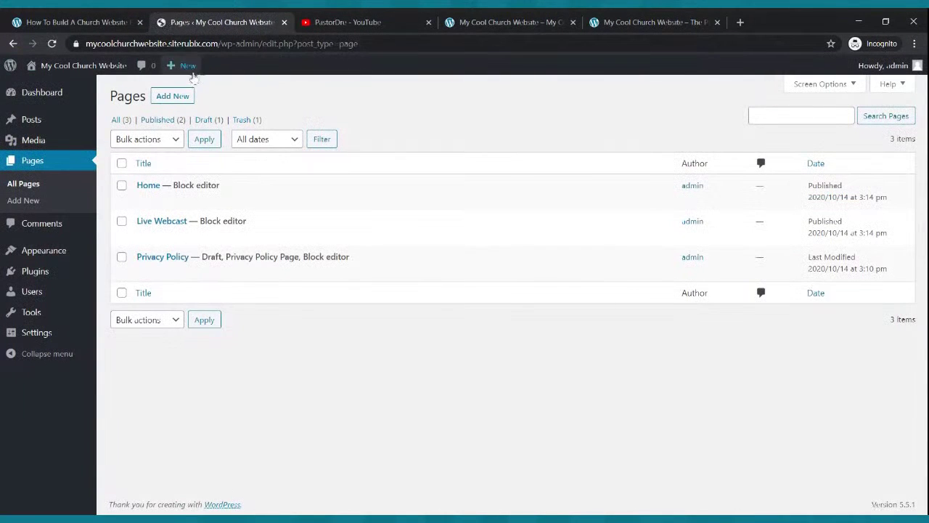
{"action": "left_click", "coordinate": [182, 96]}
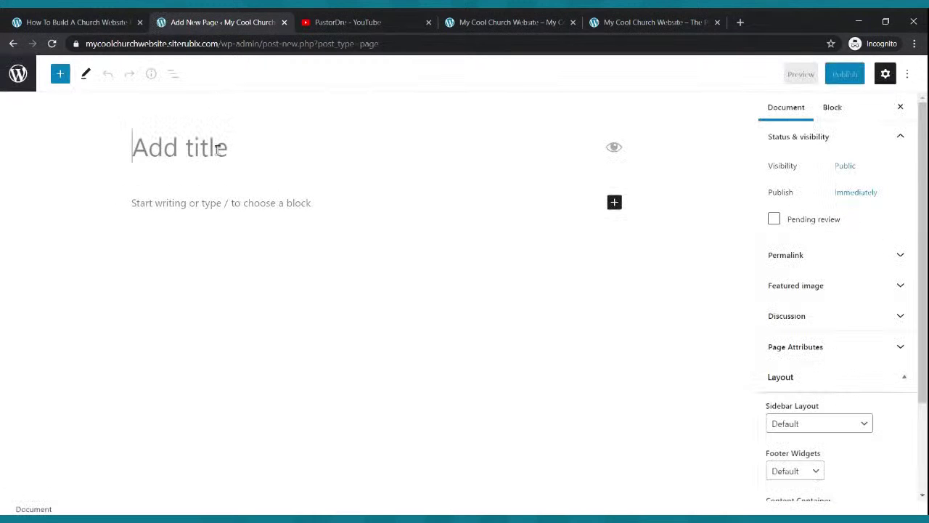
{"action": "type", "text": "Blog"}
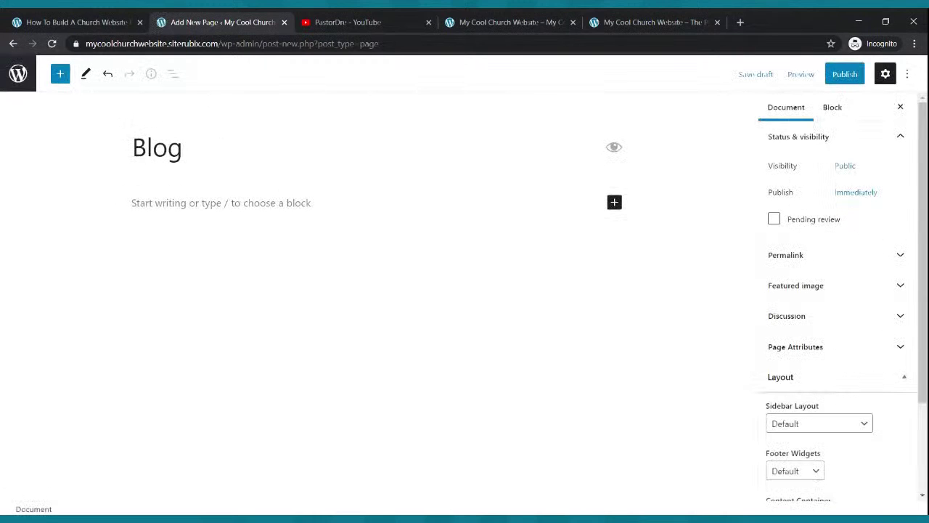
{"action": "left_click", "coordinate": [845, 74]}
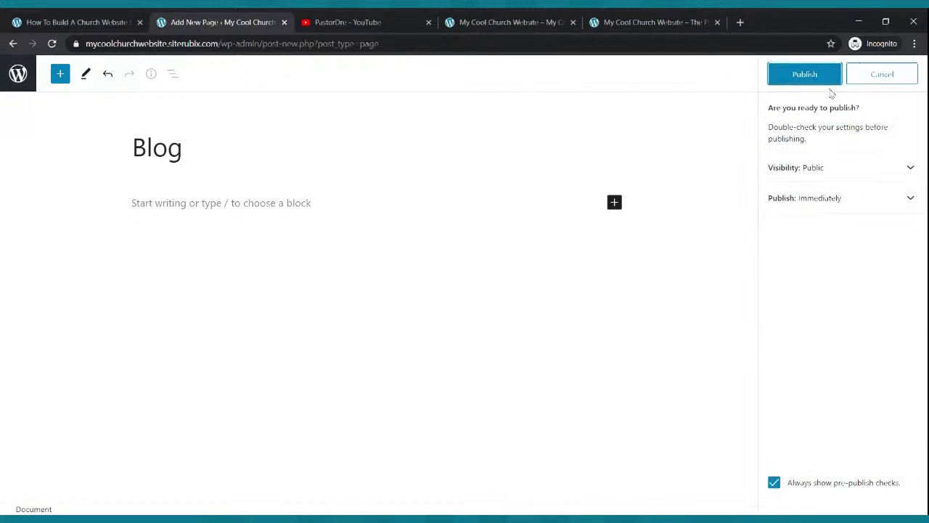
{"action": "left_click", "coordinate": [809, 76]}
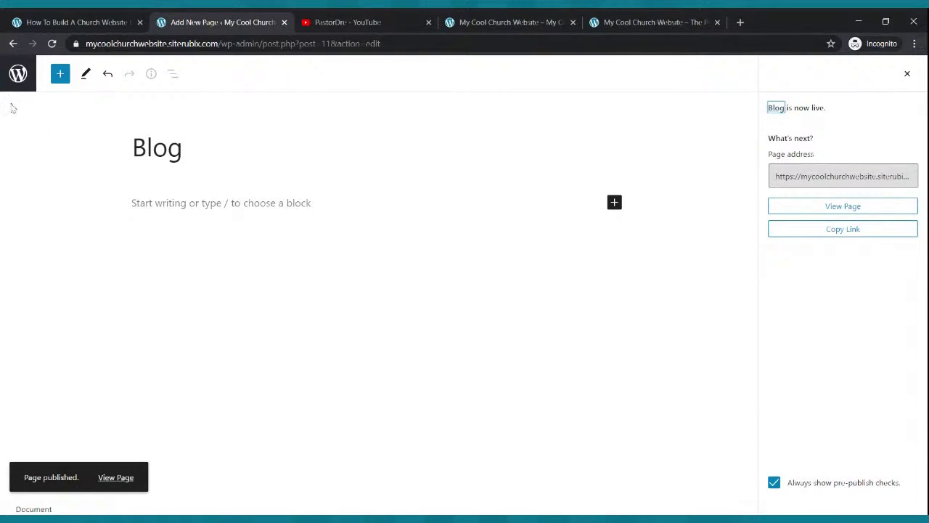
Create and publish a new page titled 'Podcast', then return to the Pages list.
{"action": "left_click", "coordinate": [18, 79]}
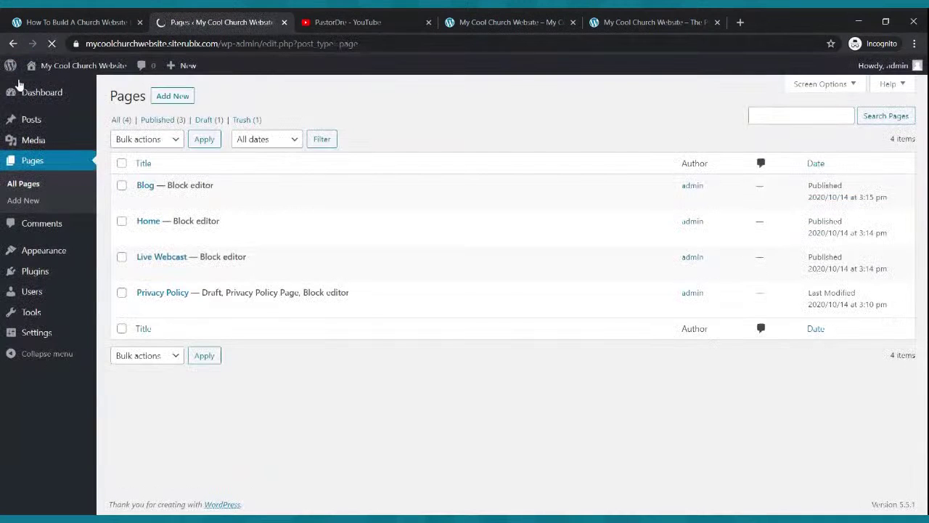
{"action": "left_click", "coordinate": [184, 99]}
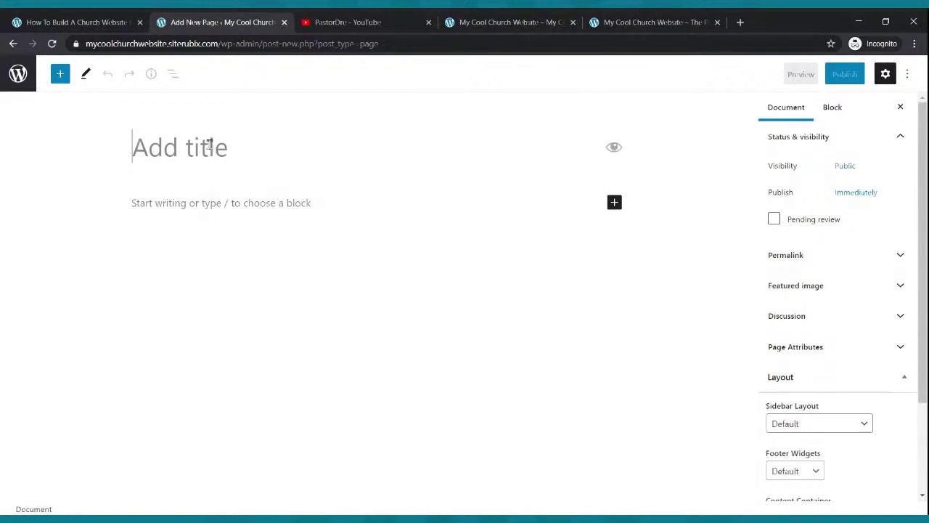
{"action": "type", "text": "Podcast"}
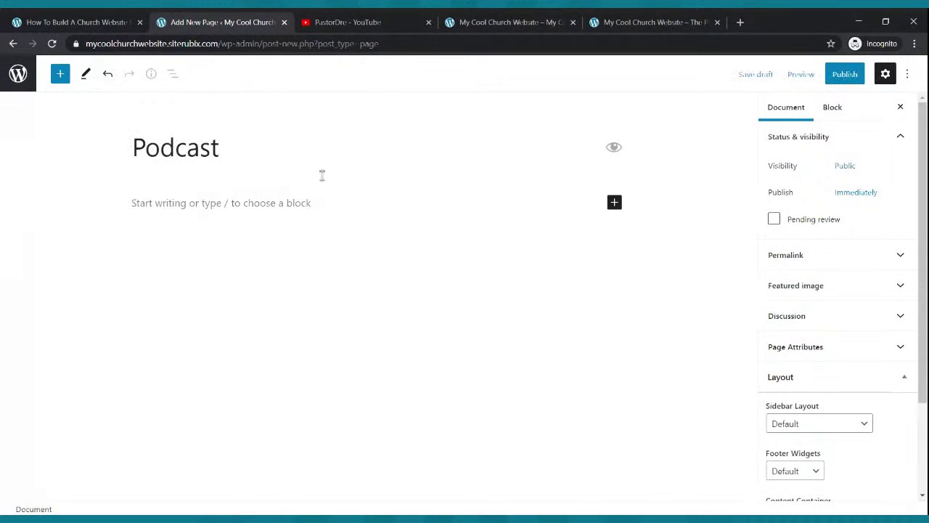
{"action": "left_click", "coordinate": [846, 78]}
{"action": "left_click", "coordinate": [811, 82]}
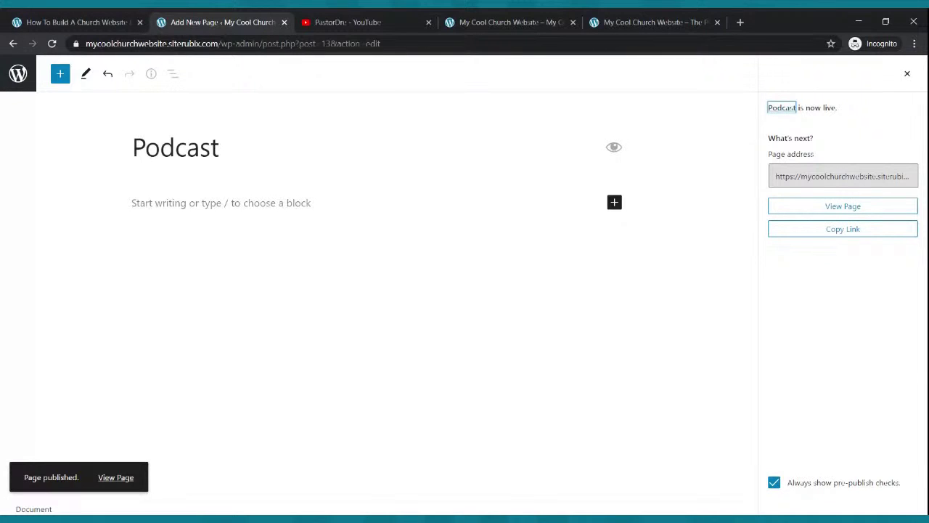
{"action": "left_click", "coordinate": [20, 75]}
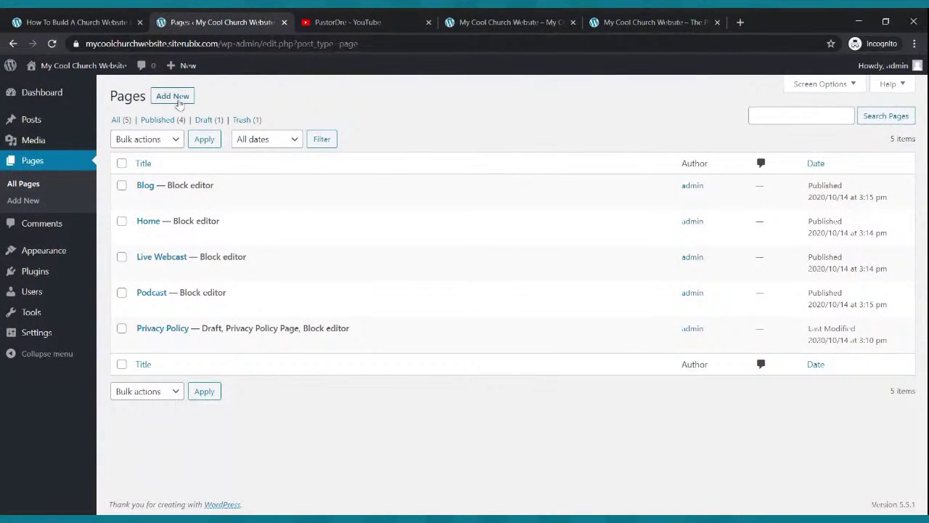
Create and publish a new page titled 'Small Groups'.
{"action": "left_click", "coordinate": [177, 98]}
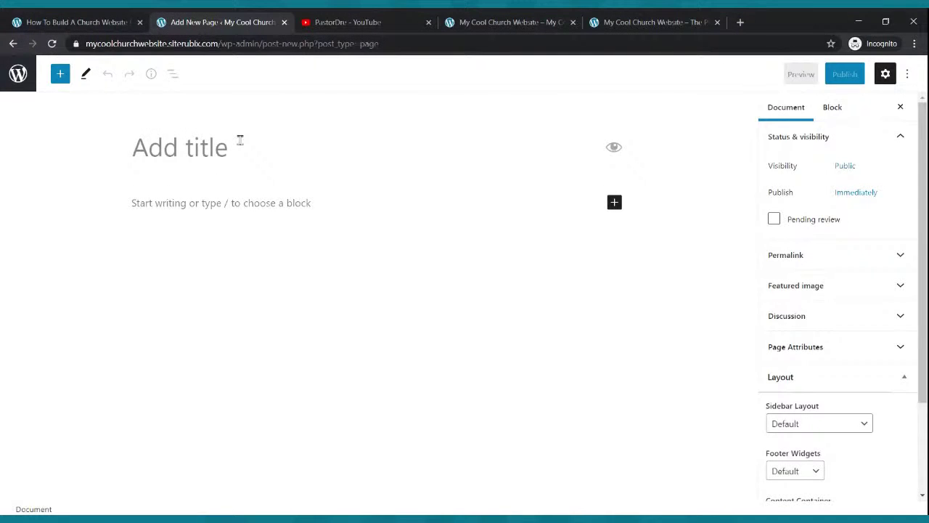
{"action": "type", "text": "Sm"}
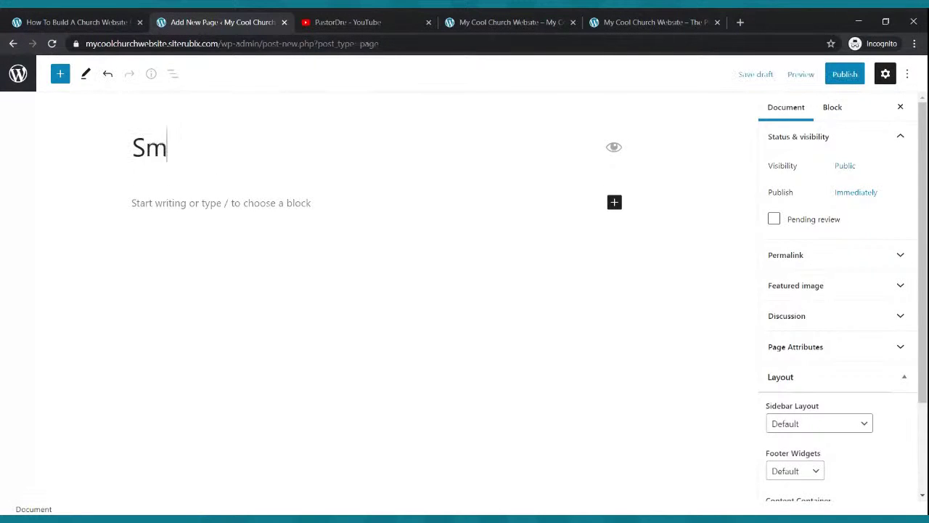
{"action": "type", "text": "all Groups"}
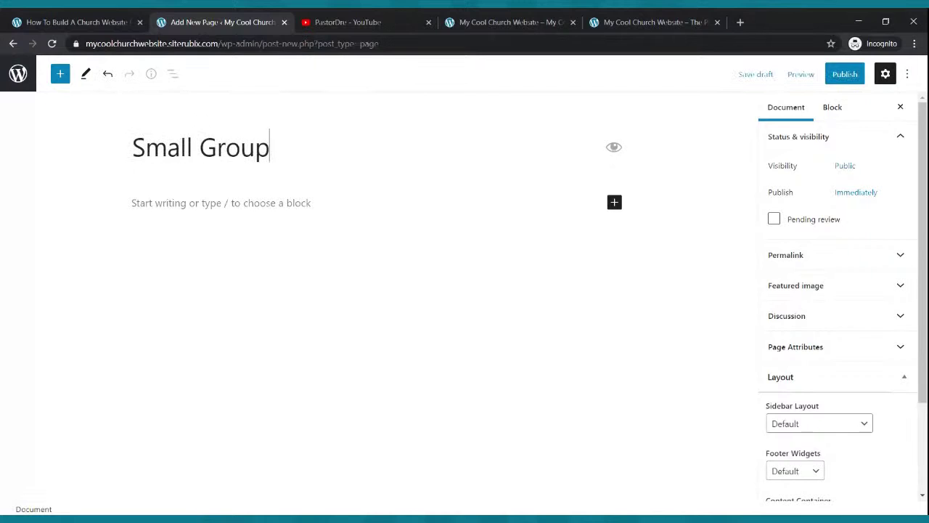
{"action": "left_click", "coordinate": [844, 73]}
{"action": "left_click", "coordinate": [827, 75]}
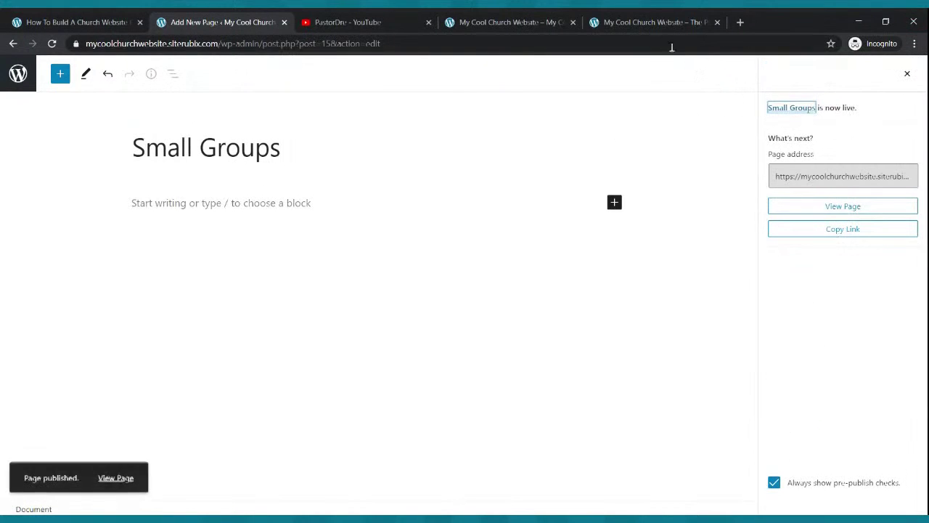
Create and publish a new page titled 'Contact Us', then return to the Pages list.
{"action": "left_click", "coordinate": [18, 74]}
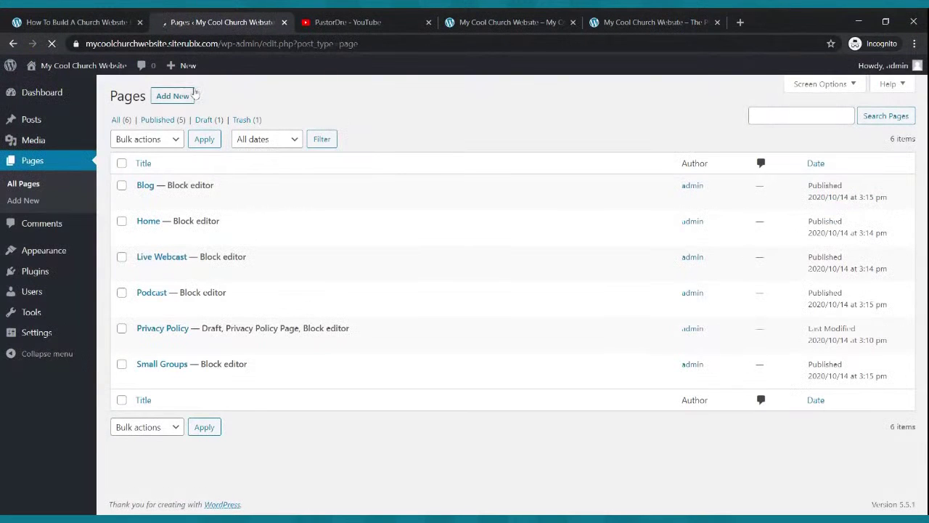
{"action": "left_click", "coordinate": [179, 96]}
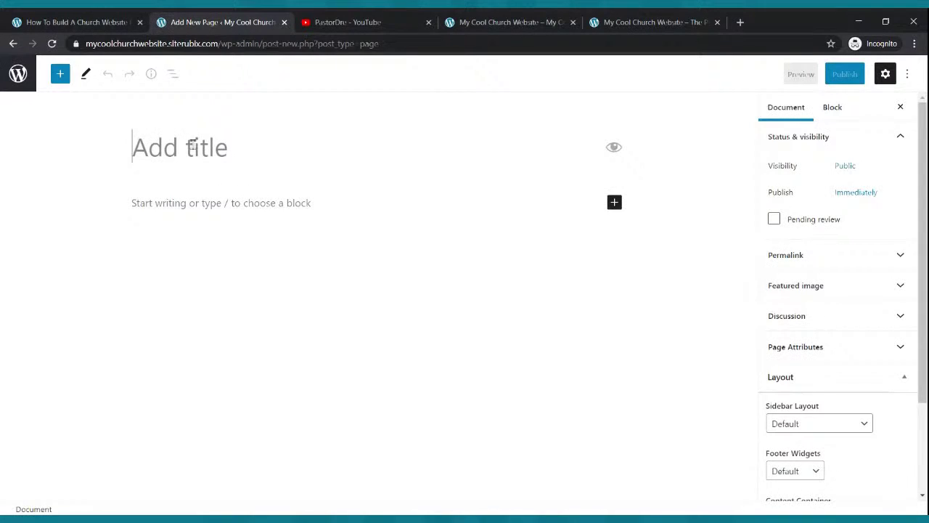
{"action": "type", "text": "Con"}
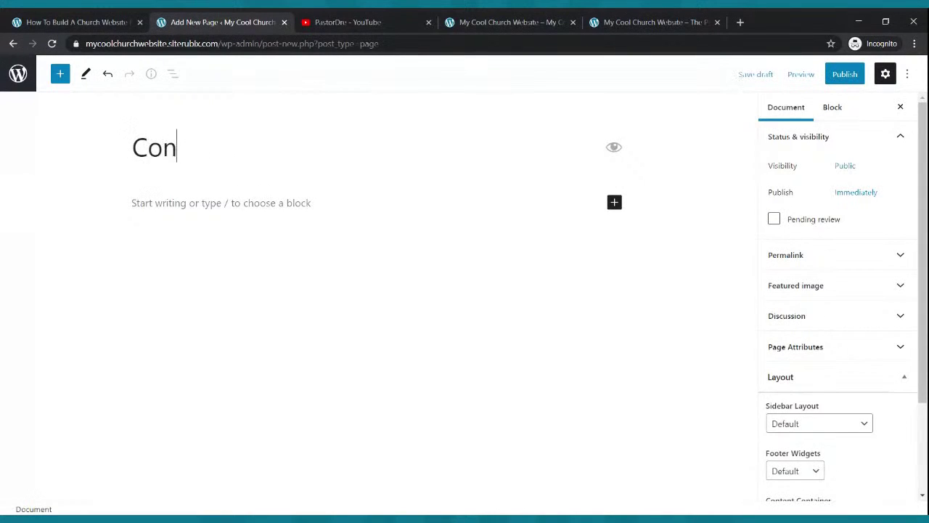
{"action": "type", "text": "tact Us"}
{"action": "left_click", "coordinate": [844, 74]}
{"action": "left_click", "coordinate": [813, 73]}
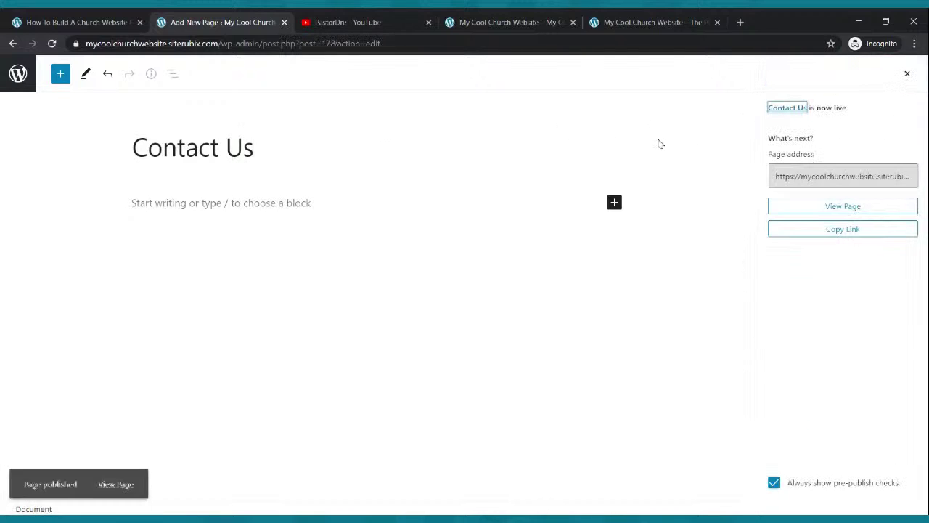
{"action": "left_click", "coordinate": [18, 75]}
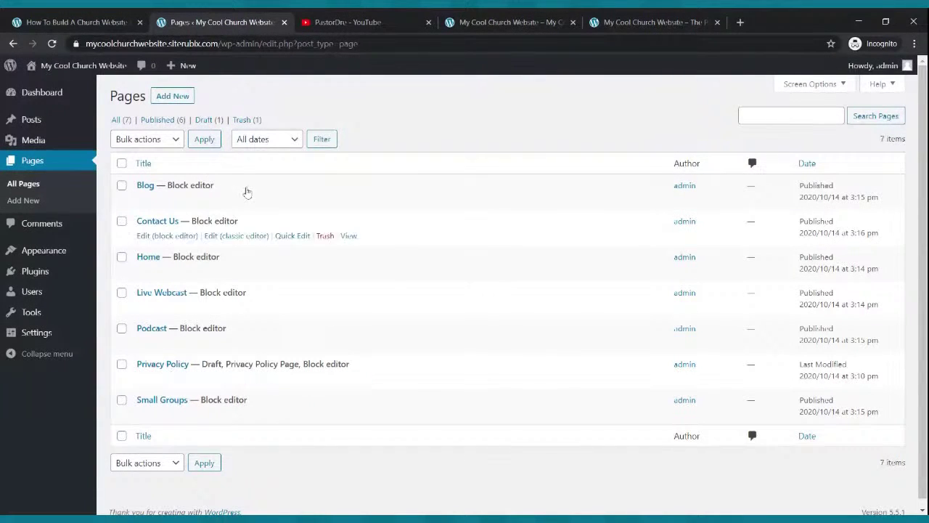
{"action": "left_click", "coordinate": [473, 19]}
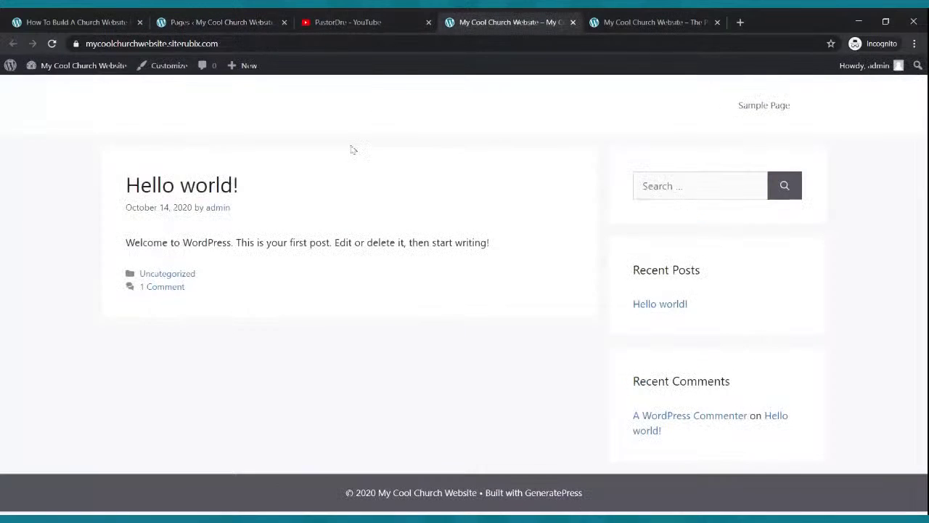
{"action": "left_click", "coordinate": [51, 43]}
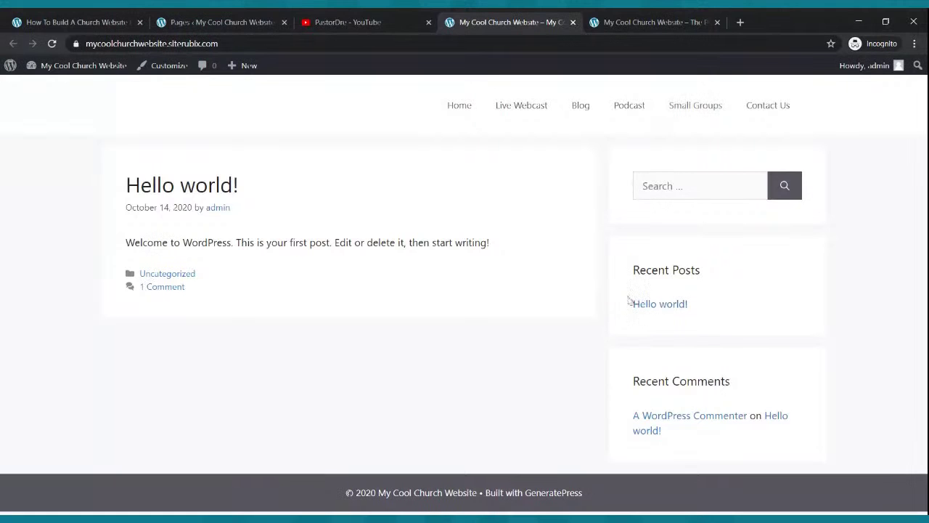
{"action": "left_click", "coordinate": [640, 22]}
{"action": "scroll", "coordinate": [585, 227], "scroll_direction": "down", "scroll_amount": 3}
{"action": "scroll", "coordinate": [552, 226], "scroll_direction": "up", "scroll_amount": 3}
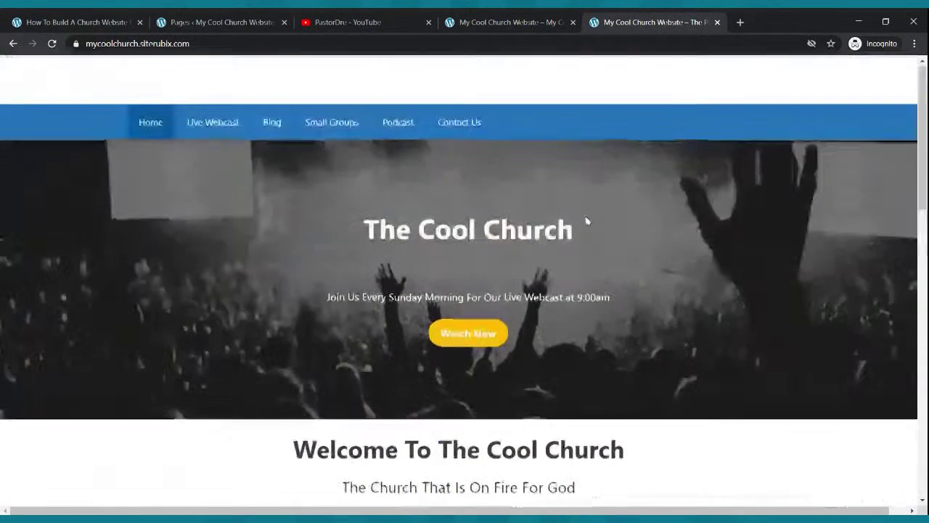
{"action": "left_click", "coordinate": [487, 17]}
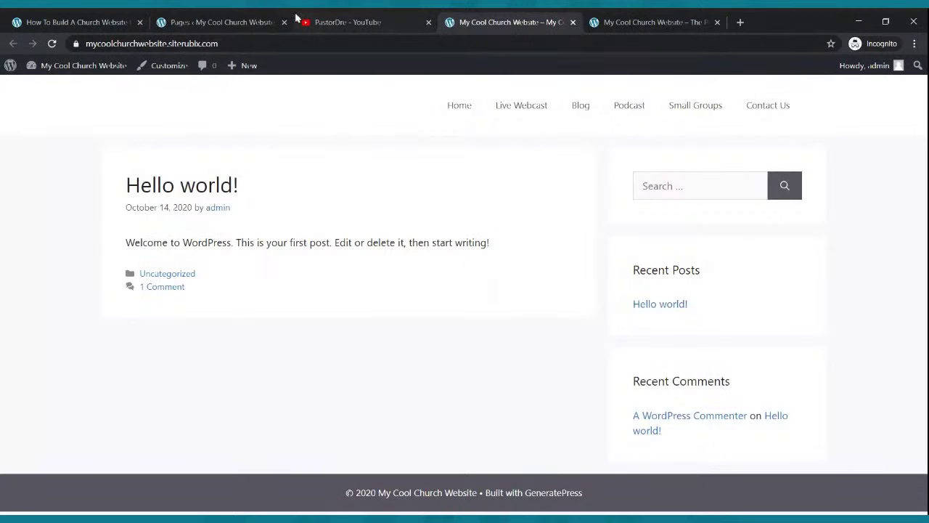
{"action": "left_click", "coordinate": [249, 19]}
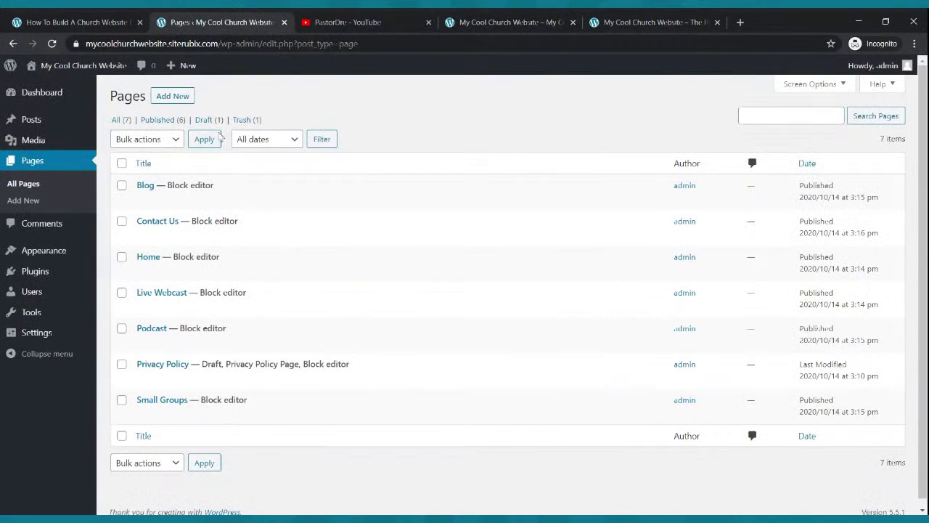
Look through the Themes, General and Writing settings screens.
{"action": "mouse_move", "coordinate": [52, 254]}
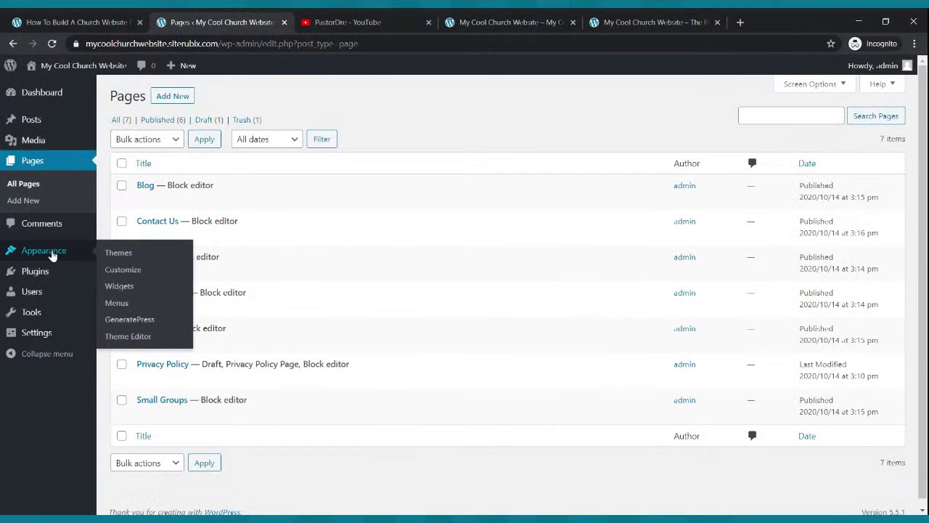
{"action": "left_click", "coordinate": [52, 254]}
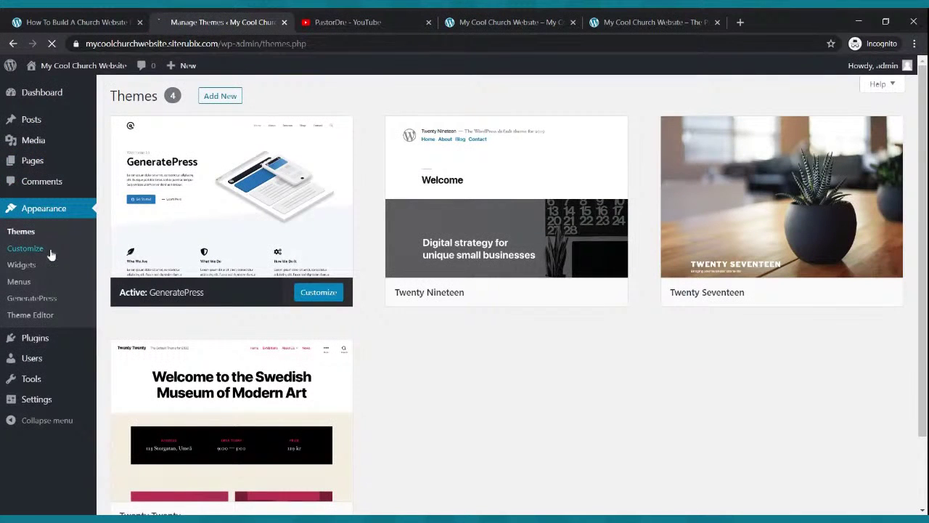
{"action": "left_click", "coordinate": [42, 405]}
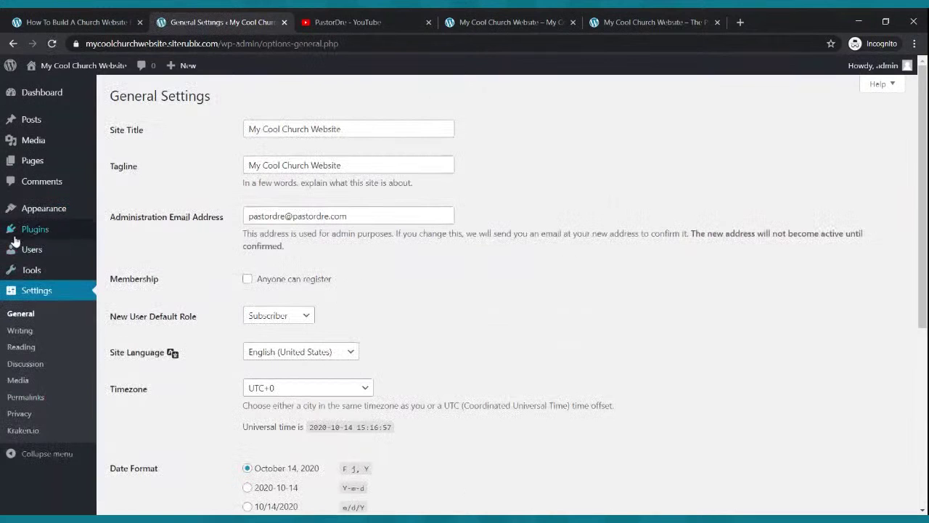
{"action": "left_click", "coordinate": [25, 333]}
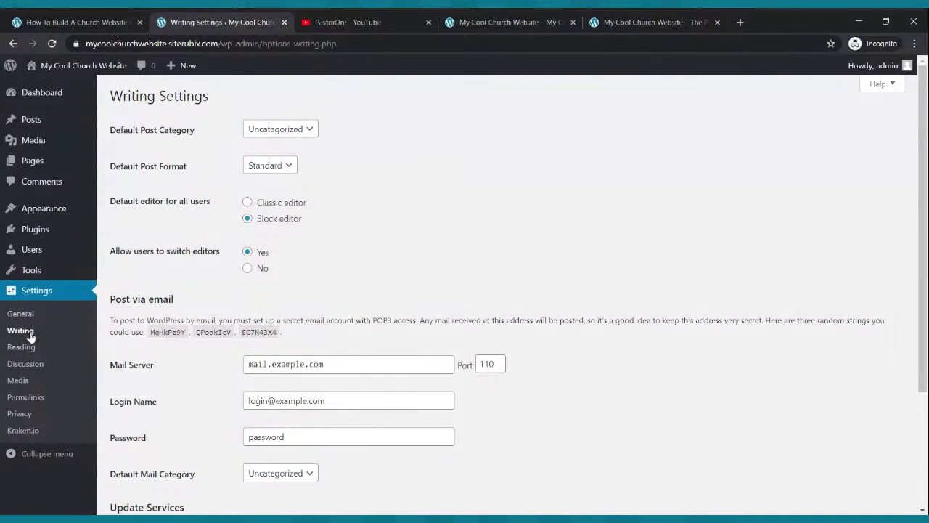
In Reading settings, use a static page with Home as homepage and Blog as posts page, and save.
{"action": "left_click", "coordinate": [22, 348]}
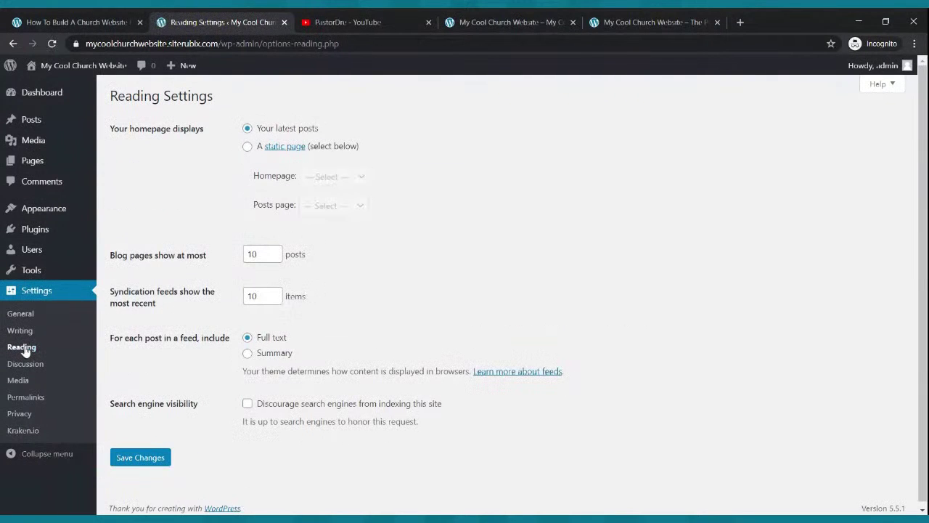
{"action": "left_click", "coordinate": [247, 147]}
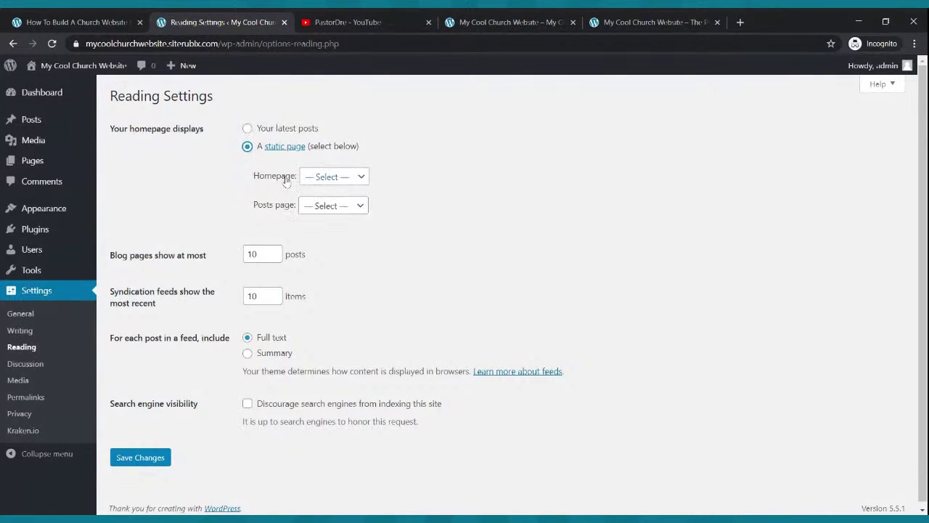
{"action": "left_click", "coordinate": [360, 181]}
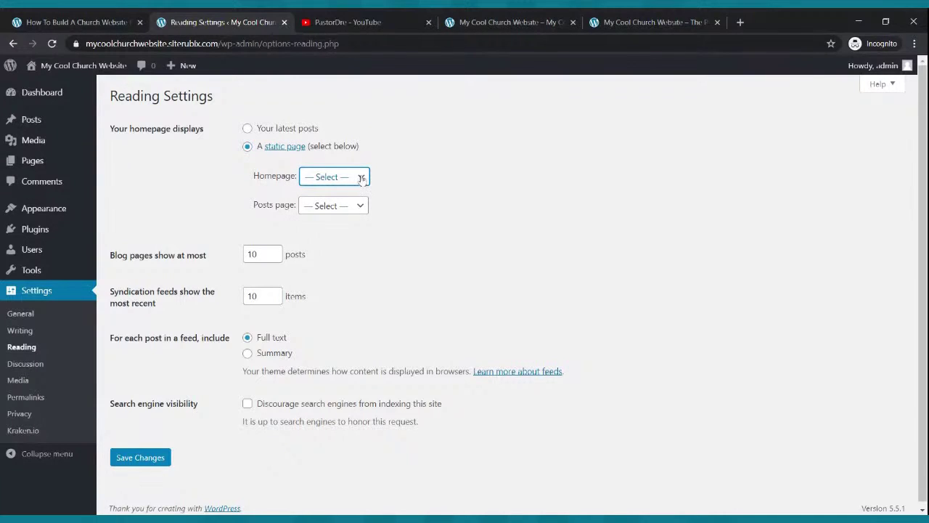
{"action": "left_click", "coordinate": [347, 259]}
{"action": "left_click", "coordinate": [363, 208]}
{"action": "left_click", "coordinate": [358, 220]}
{"action": "left_click", "coordinate": [338, 240]}
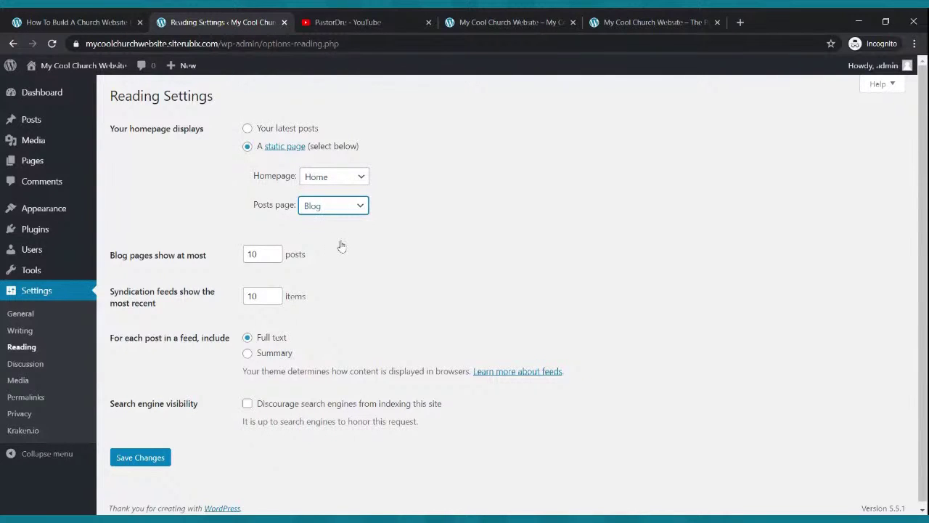
{"action": "left_click", "coordinate": [126, 458]}
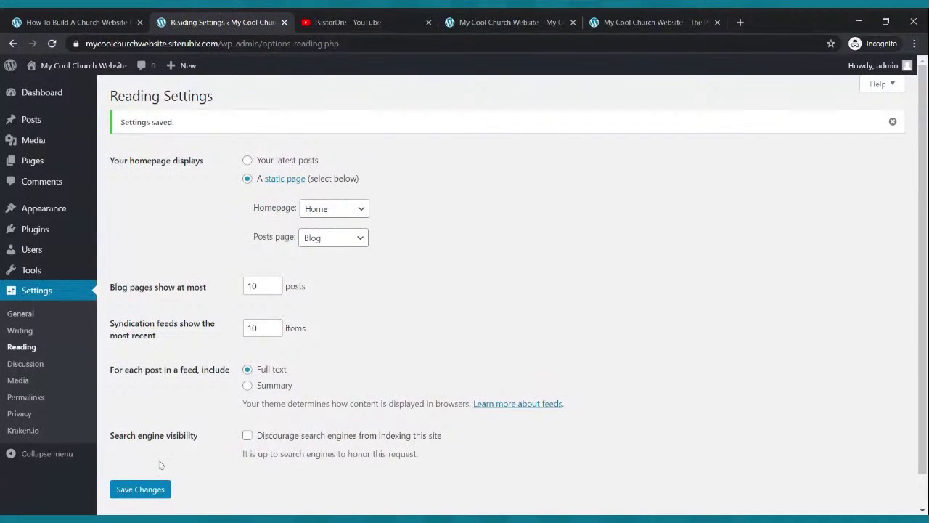
{"action": "left_click", "coordinate": [519, 20]}
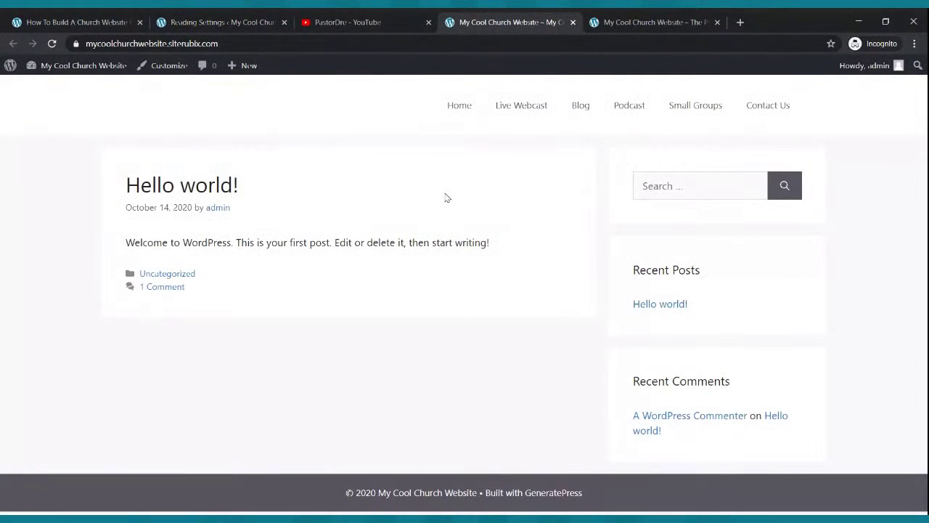
{"action": "left_click", "coordinate": [52, 44]}
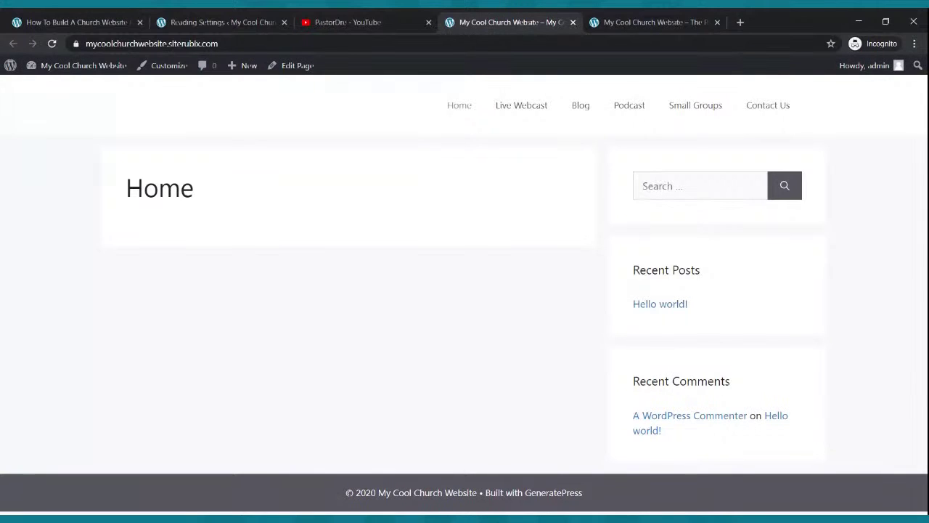
{"action": "left_click", "coordinate": [623, 18]}
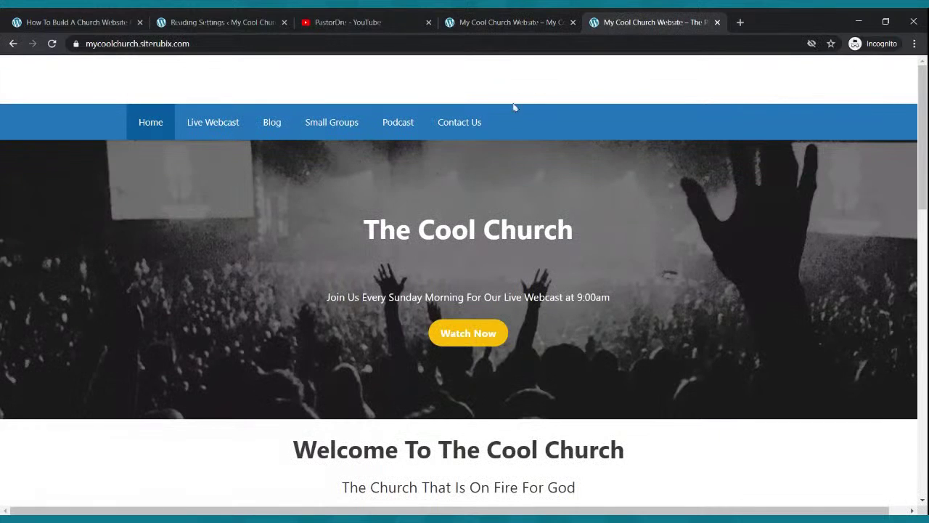
{"action": "left_click", "coordinate": [493, 20]}
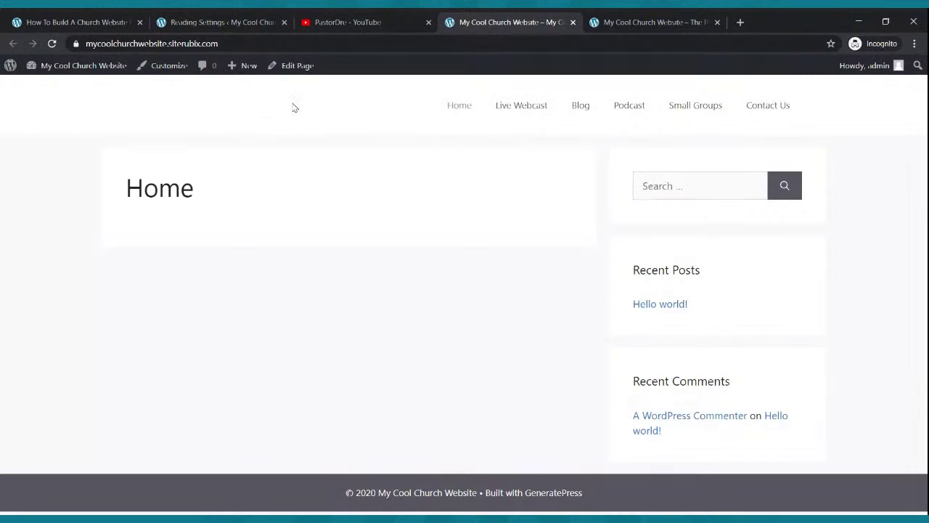
{"action": "left_click", "coordinate": [596, 23]}
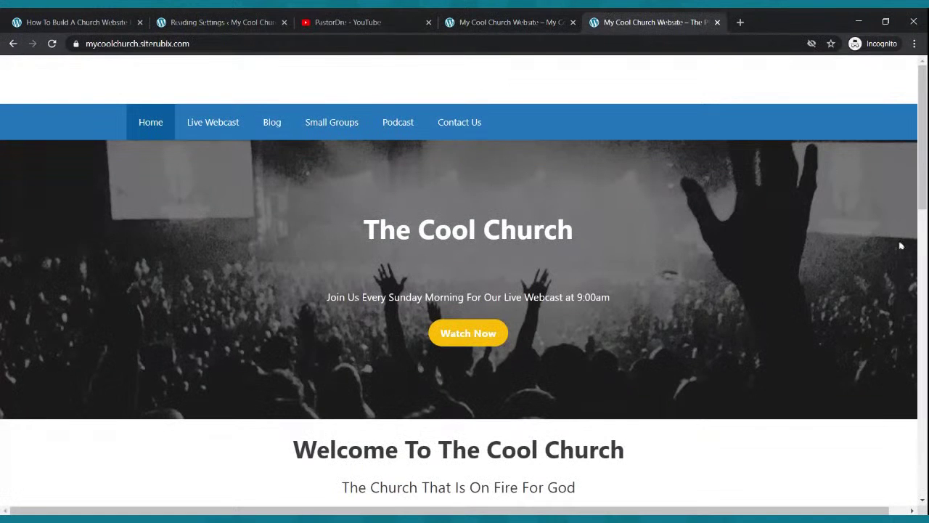
{"action": "left_click", "coordinate": [544, 22]}
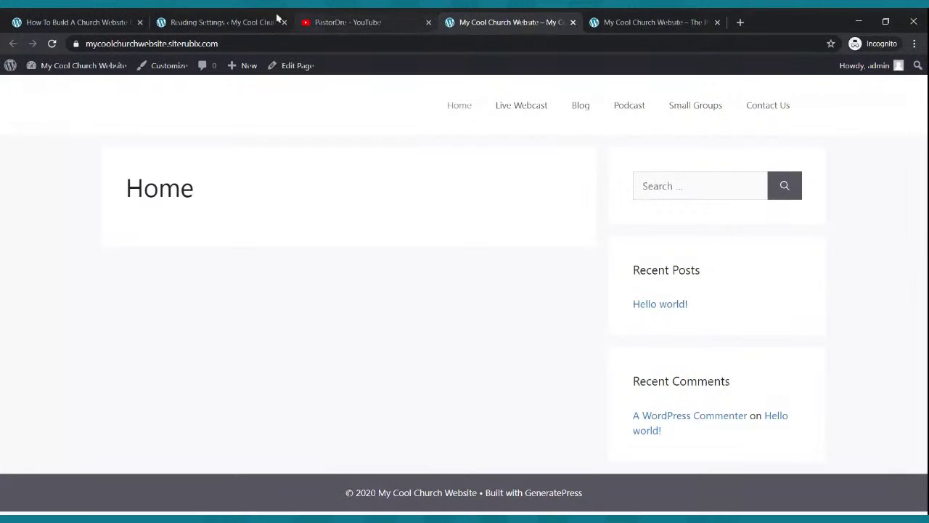
{"action": "left_click", "coordinate": [225, 20]}
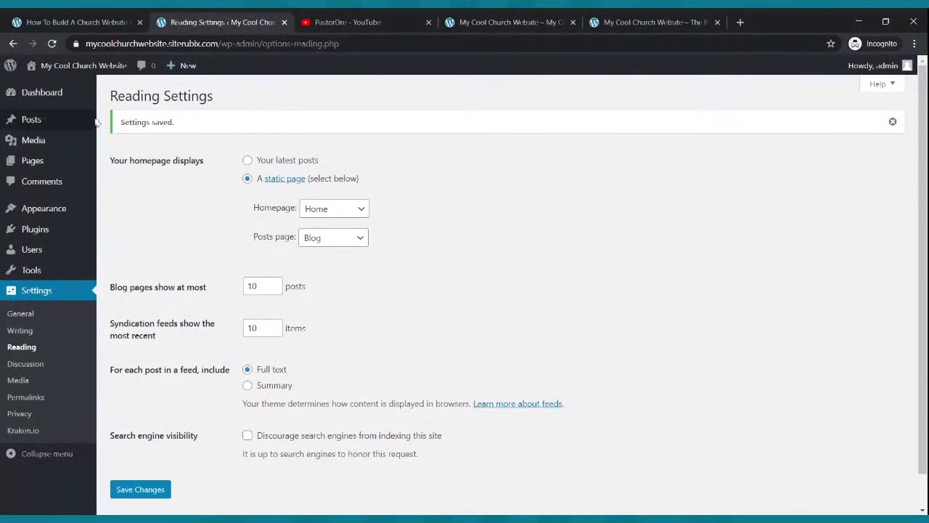
Open the Home page in the block editor, set Sidebar Layout to No Sidebars, and update.
{"action": "left_click", "coordinate": [34, 161]}
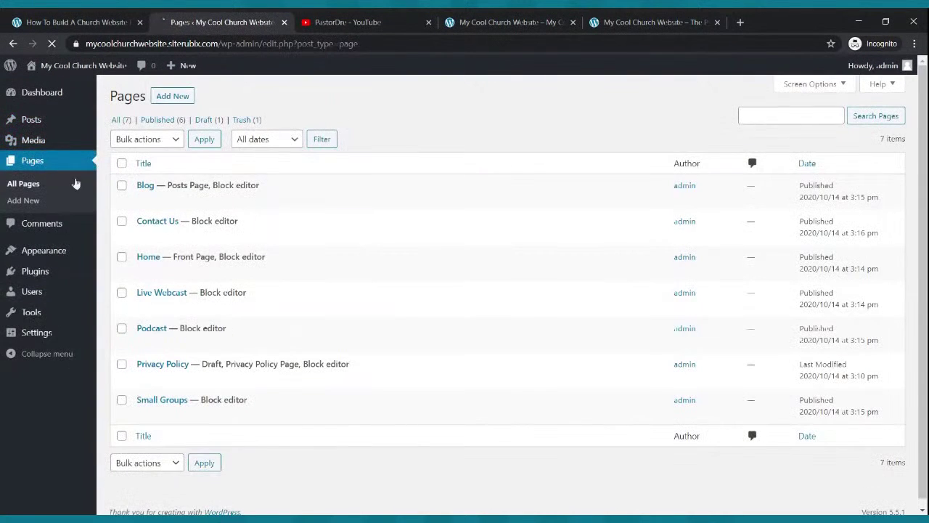
{"action": "mouse_move", "coordinate": [149, 273]}
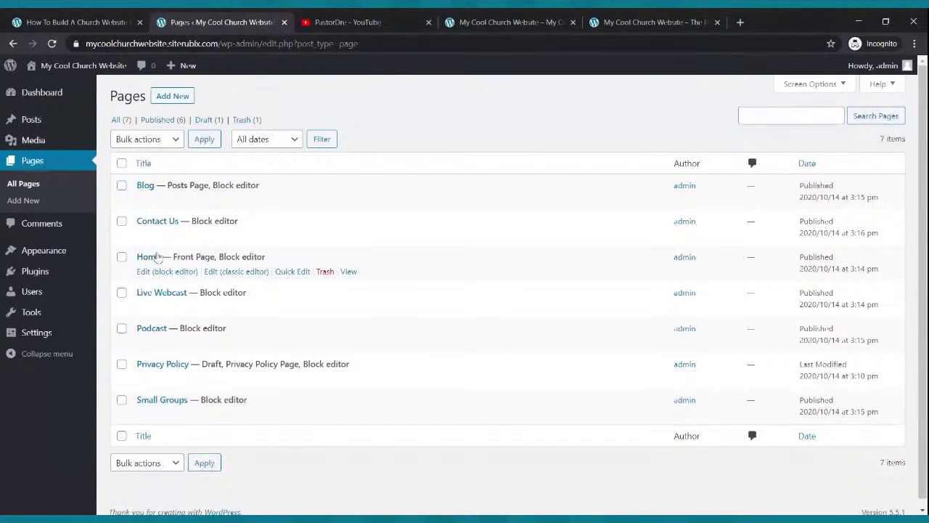
{"action": "left_click", "coordinate": [147, 273]}
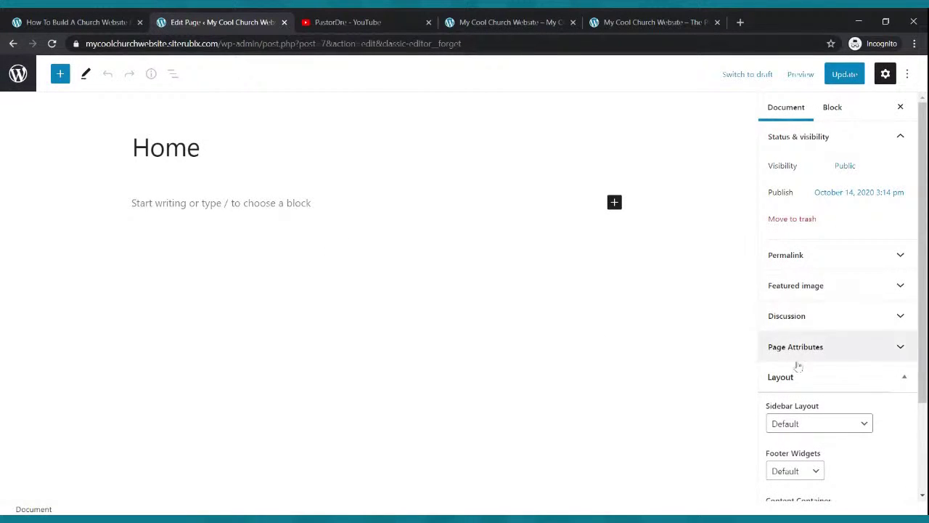
{"action": "scroll", "coordinate": [809, 341], "scroll_direction": "down", "scroll_amount": 2}
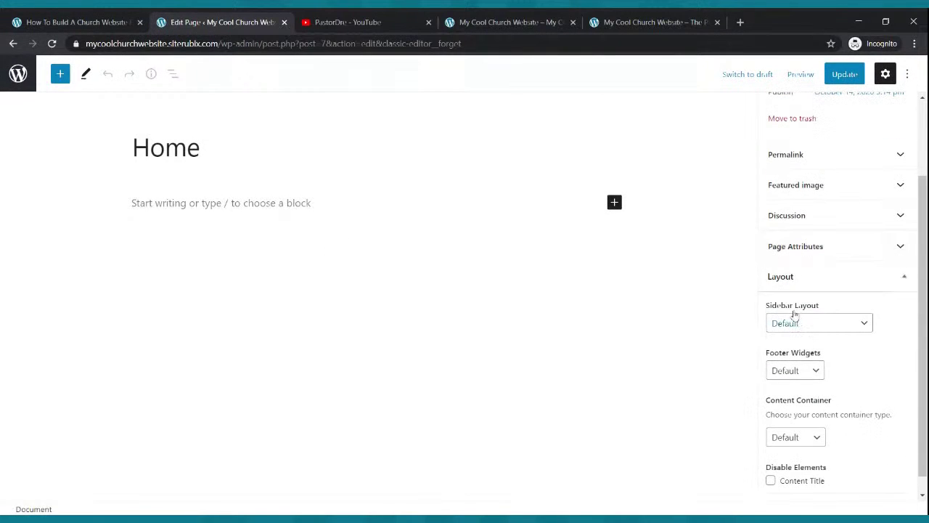
{"action": "left_click", "coordinate": [860, 325]}
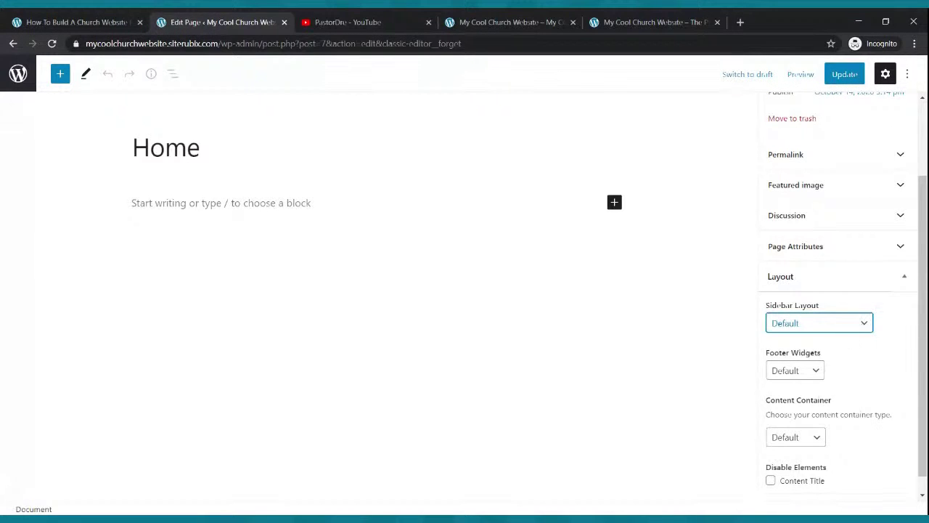
{"action": "left_click", "coordinate": [802, 375]}
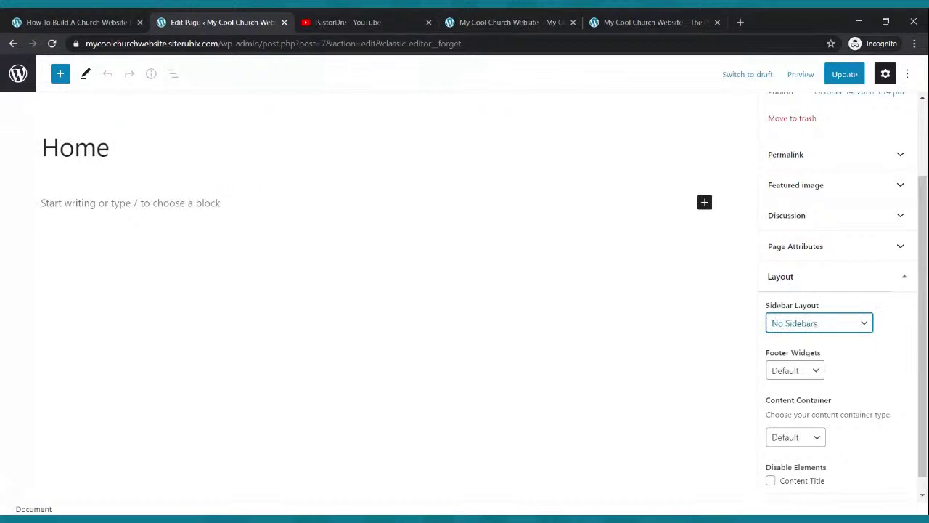
{"action": "left_click", "coordinate": [845, 74]}
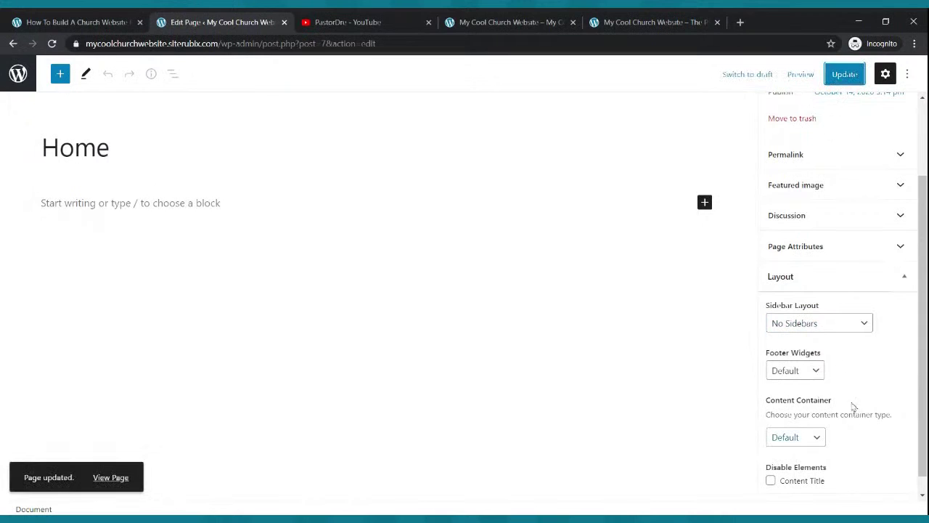
Set the Home page's Content Container to Full Width and update.
{"action": "scroll", "coordinate": [820, 414], "scroll_direction": "down", "scroll_amount": 1}
{"action": "left_click", "coordinate": [817, 419]}
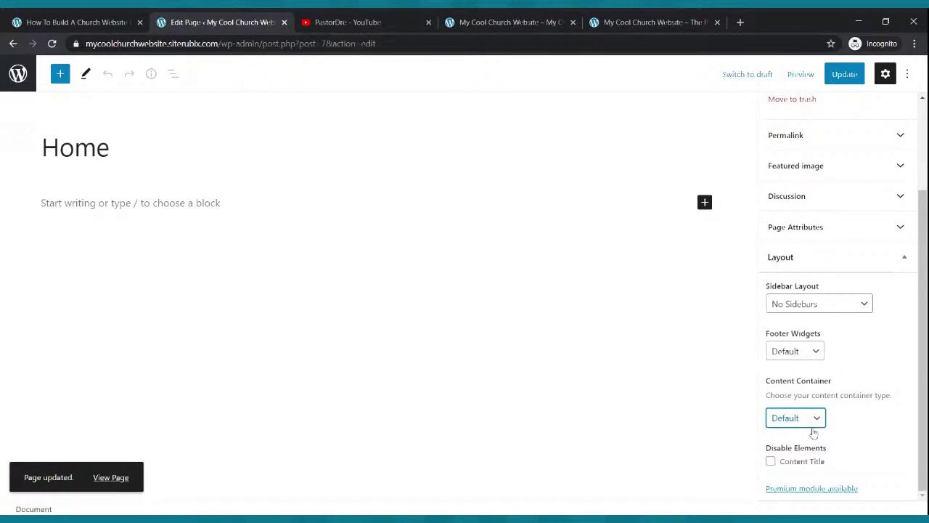
{"action": "left_click", "coordinate": [814, 432]}
{"action": "left_click", "coordinate": [844, 74]}
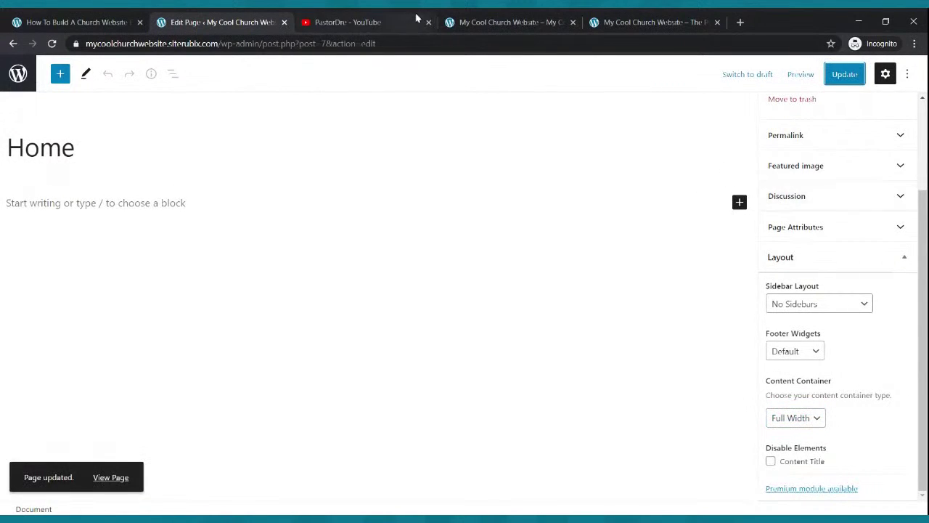
{"action": "left_click", "coordinate": [479, 18]}
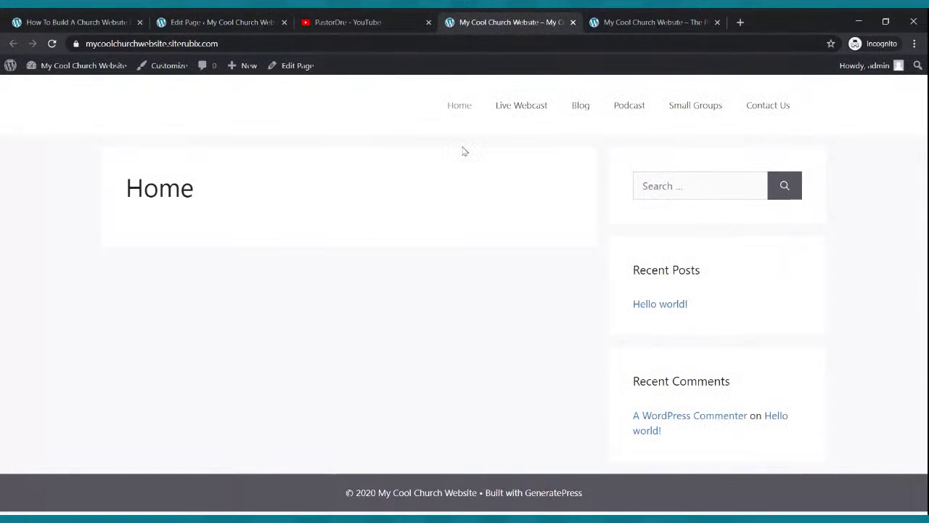
Reload the live Home page to confirm the full-width, sidebar-free layout, then return to the editor.
{"action": "left_click", "coordinate": [51, 44]}
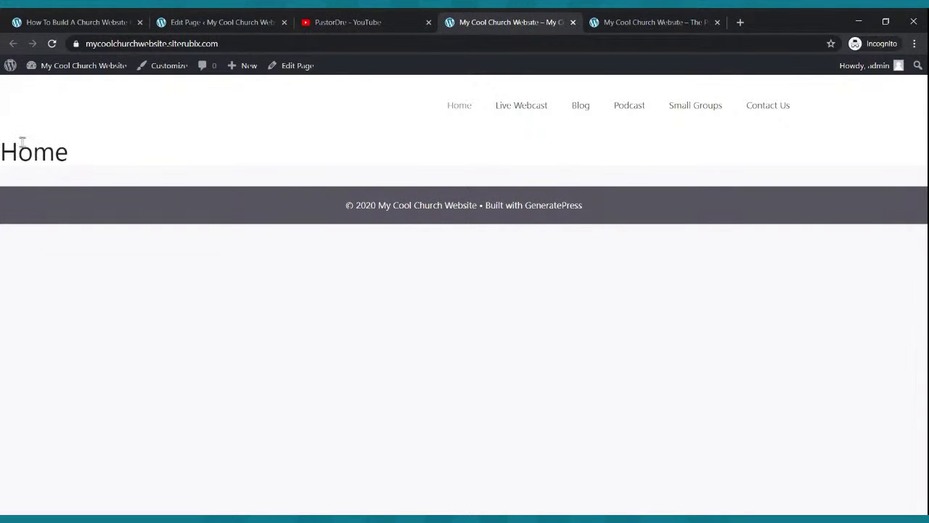
{"action": "left_click", "coordinate": [174, 22]}
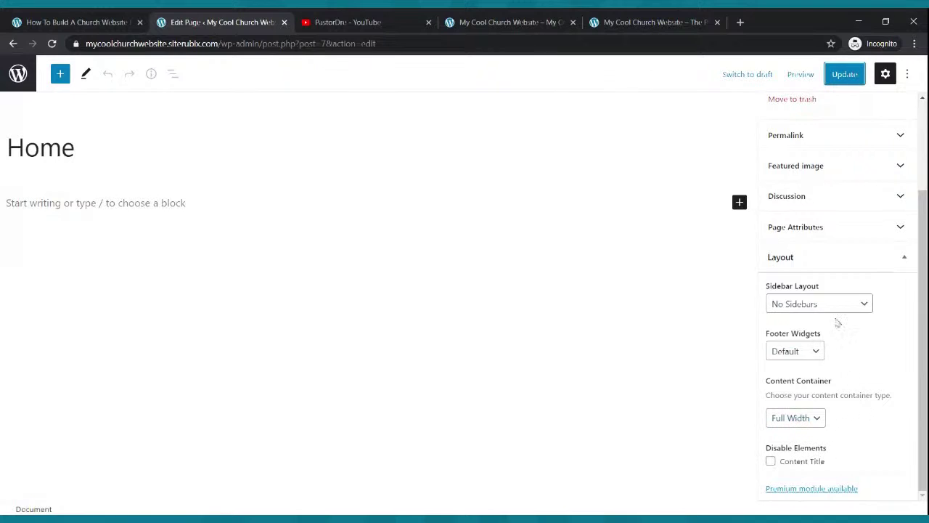
Disable the Home page's Content Title in the Layout panel, update the page, then view the live site tab.
{"action": "left_click", "coordinate": [834, 257]}
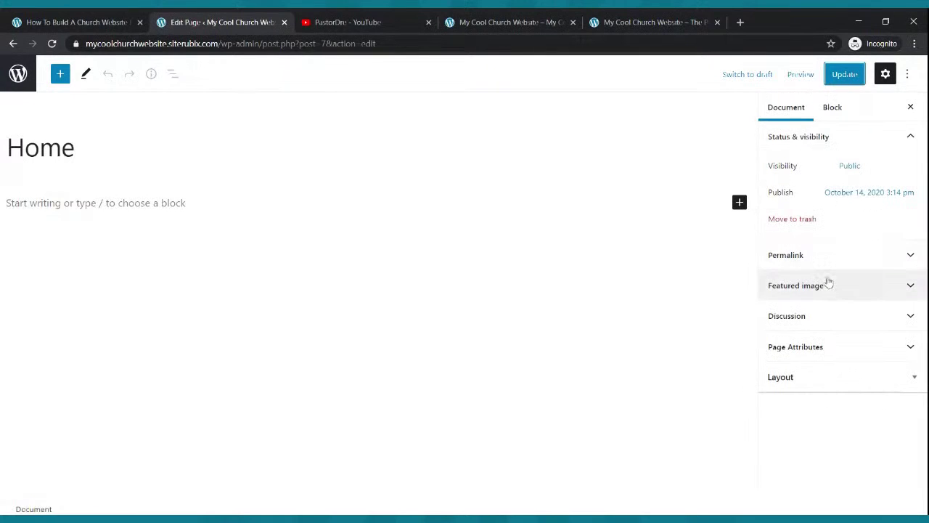
{"action": "left_click", "coordinate": [820, 377]}
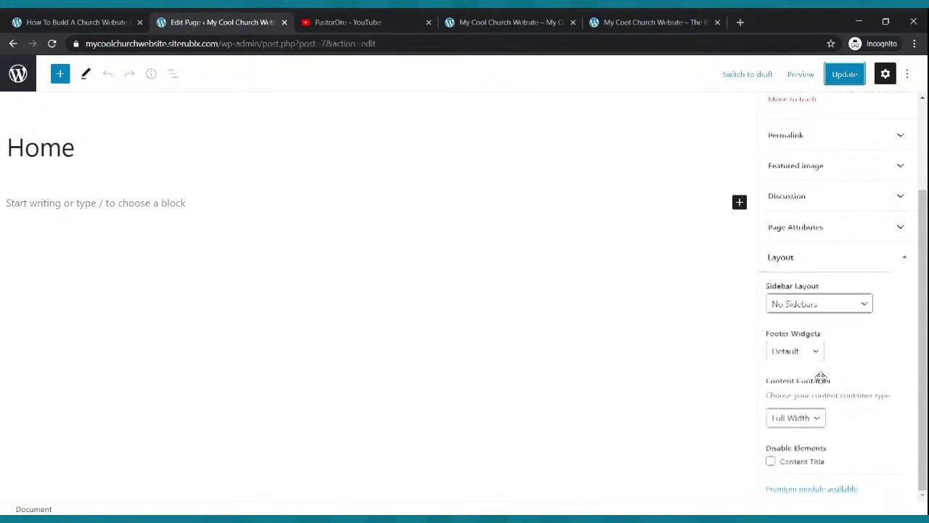
{"action": "left_click", "coordinate": [774, 463]}
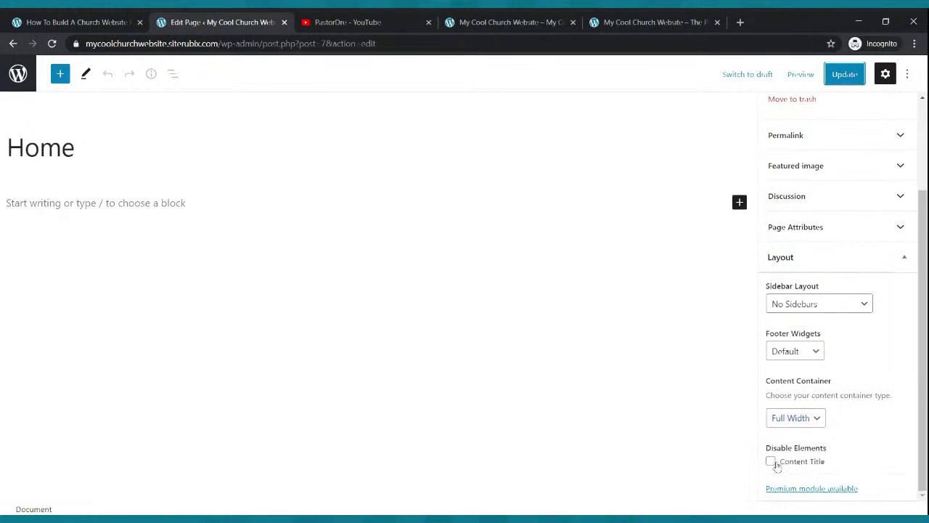
{"action": "left_click", "coordinate": [838, 80]}
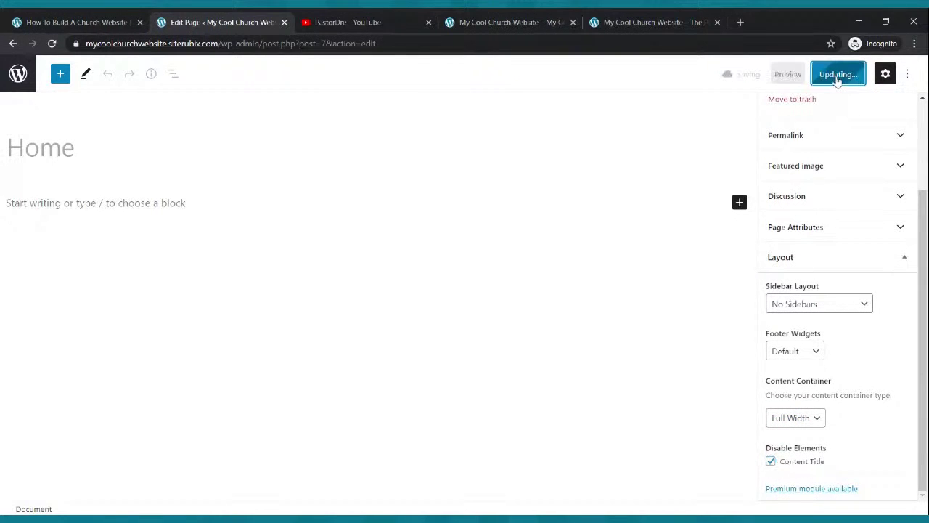
{"action": "left_click", "coordinate": [467, 20]}
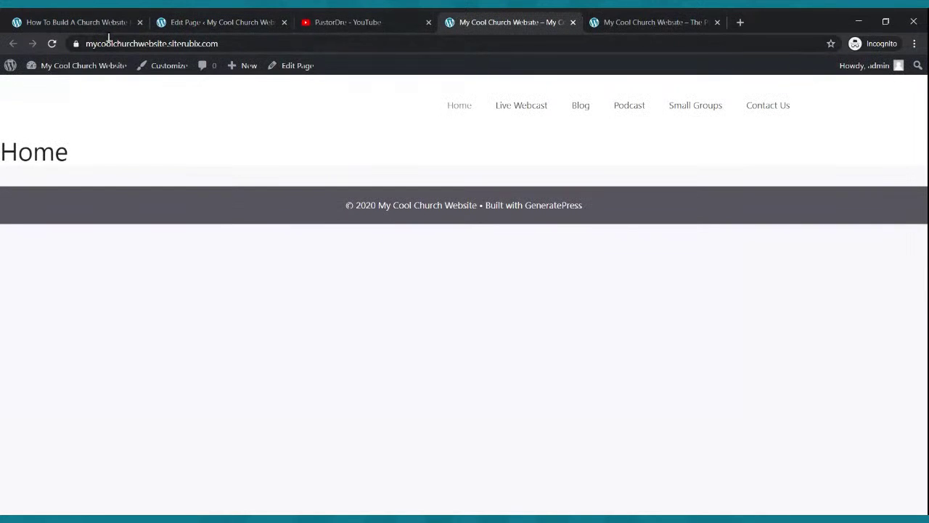
Reload the live Home page, compare it with the reference homepage, then return to the Home page editor.
{"action": "left_click", "coordinate": [50, 45]}
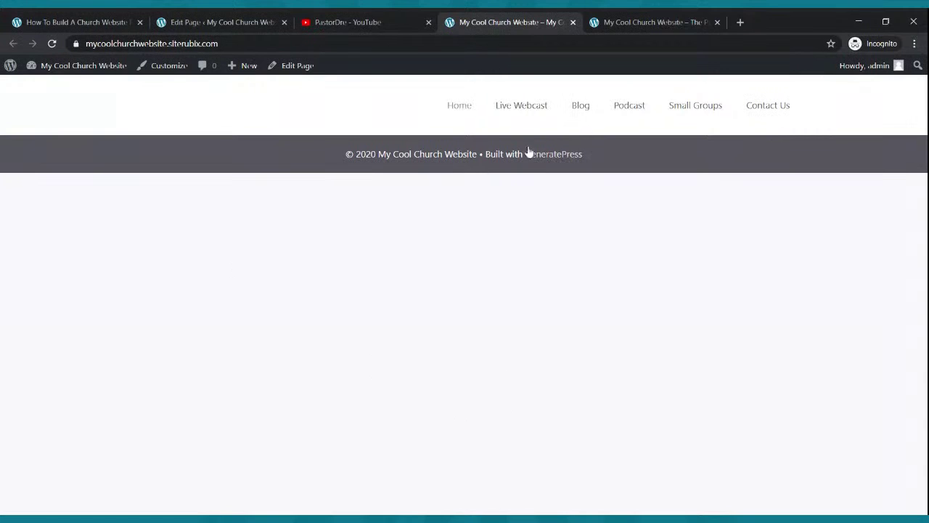
{"action": "left_click", "coordinate": [608, 20]}
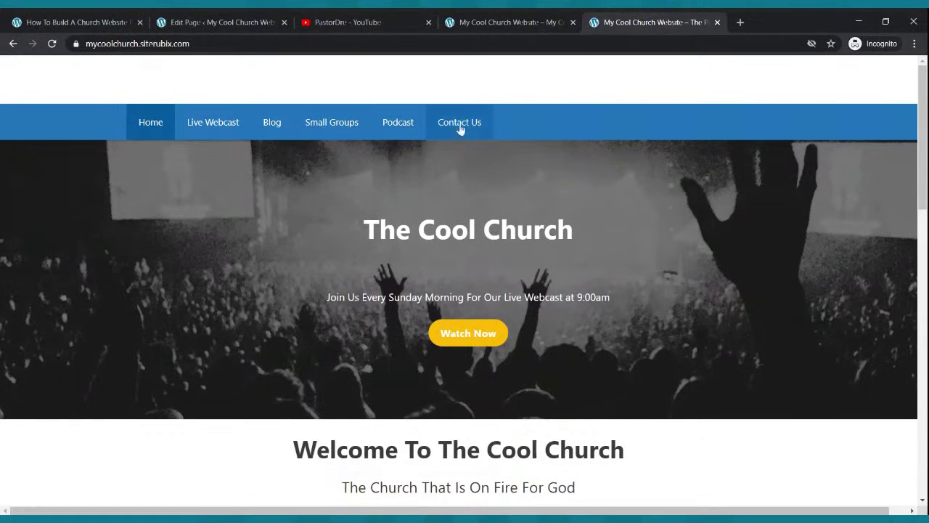
{"action": "left_click", "coordinate": [485, 19]}
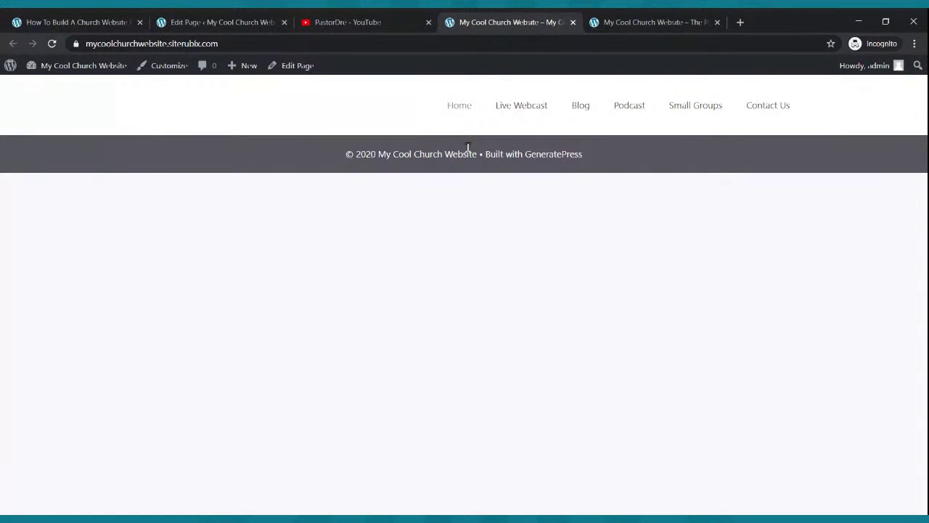
{"action": "left_click", "coordinate": [614, 20]}
{"action": "left_click", "coordinate": [509, 23]}
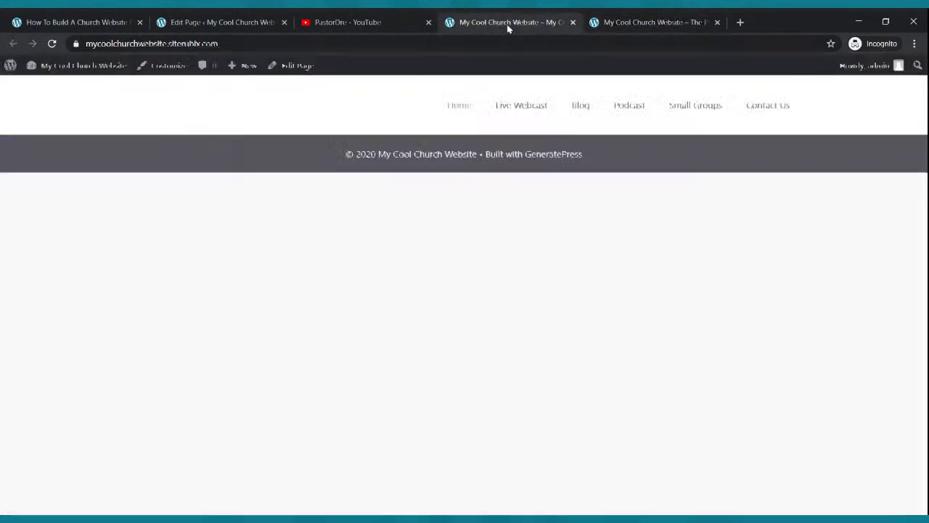
{"action": "left_click", "coordinate": [198, 19]}
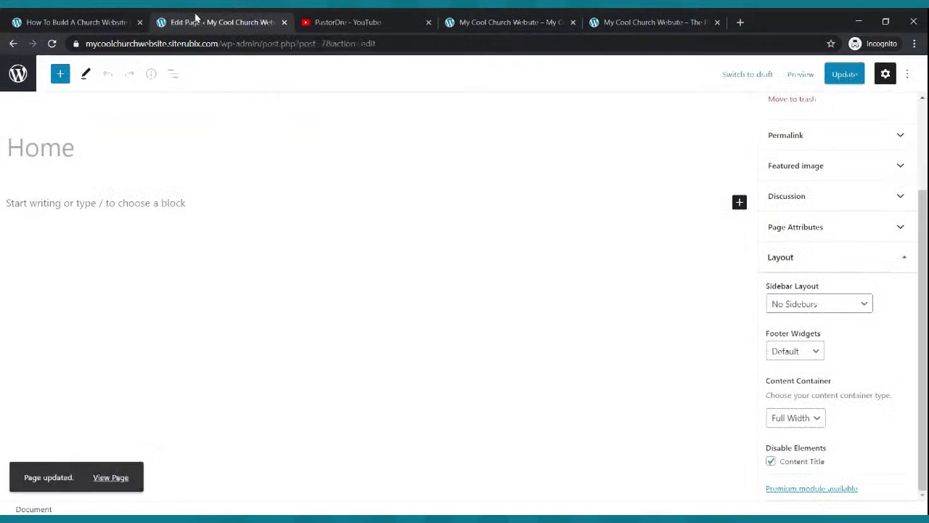
Go back to Pages, then open Appearance > Customize for the site.
{"action": "left_click", "coordinate": [13, 44]}
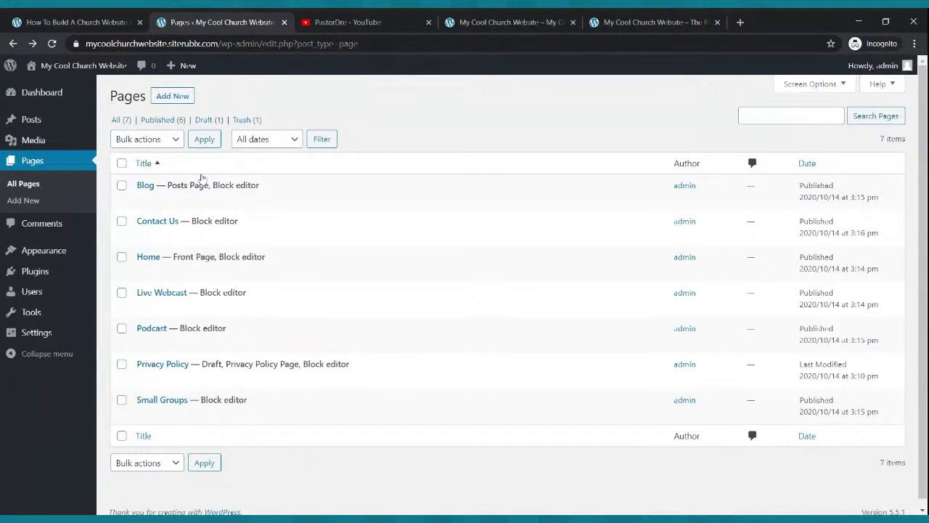
{"action": "mouse_move", "coordinate": [51, 254]}
{"action": "left_click", "coordinate": [51, 253]}
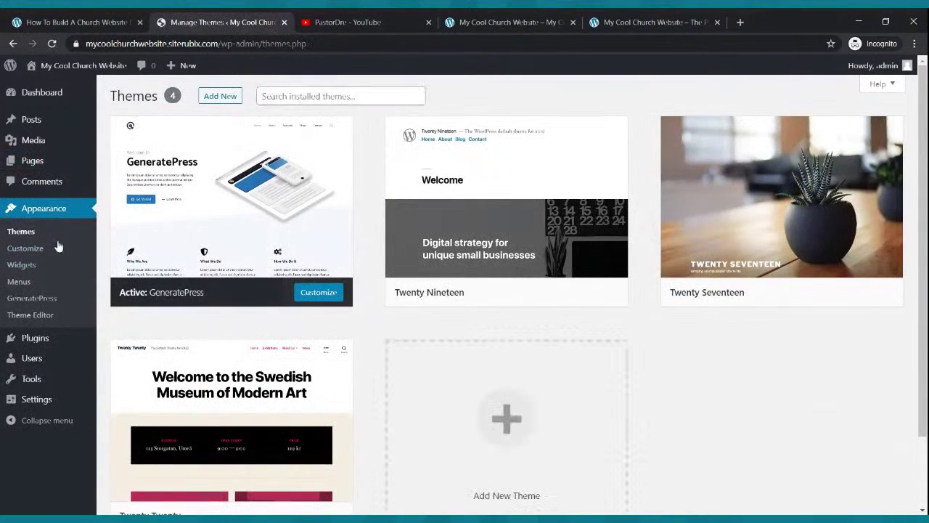
{"action": "left_click", "coordinate": [28, 252]}
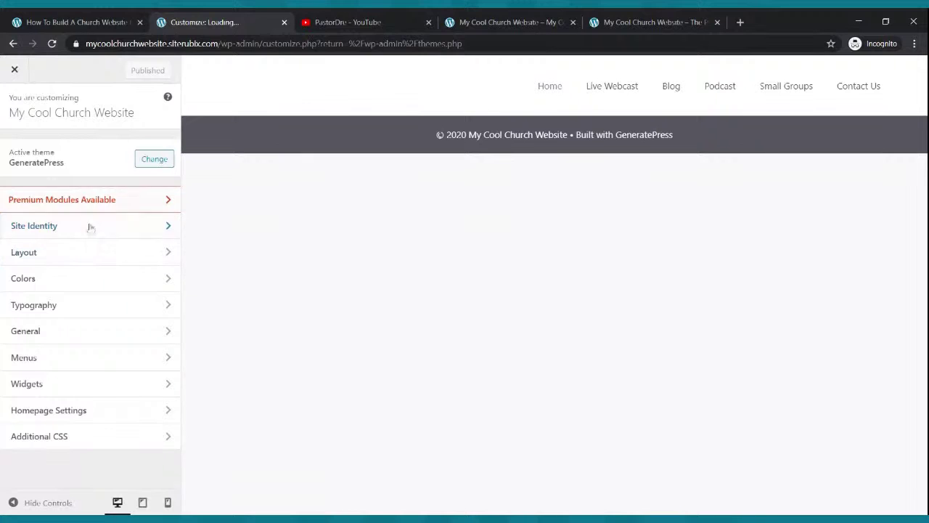
Set the Navigation Color preset to Blue under Colors, publish, and close the Customizer.
{"action": "left_click", "coordinate": [69, 276]}
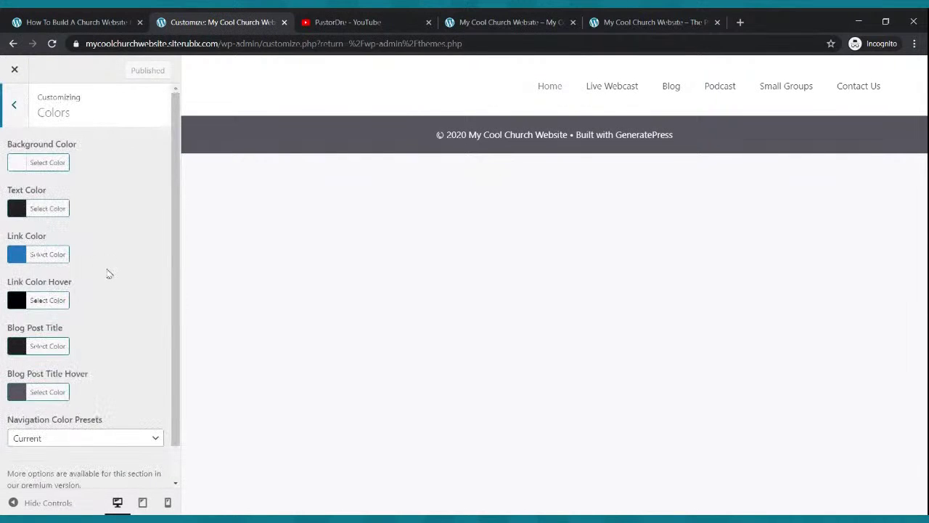
{"action": "scroll", "coordinate": [109, 273], "scroll_direction": "down", "scroll_amount": 1}
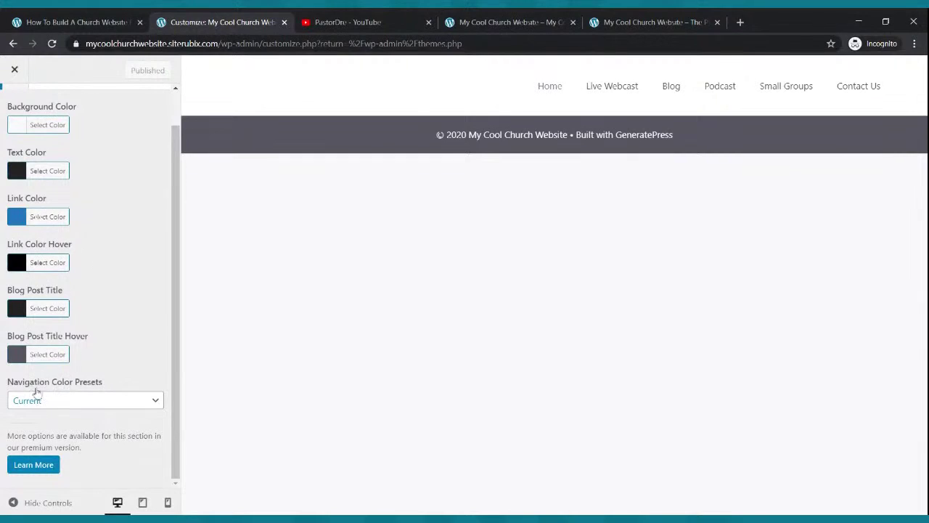
{"action": "left_click", "coordinate": [94, 401]}
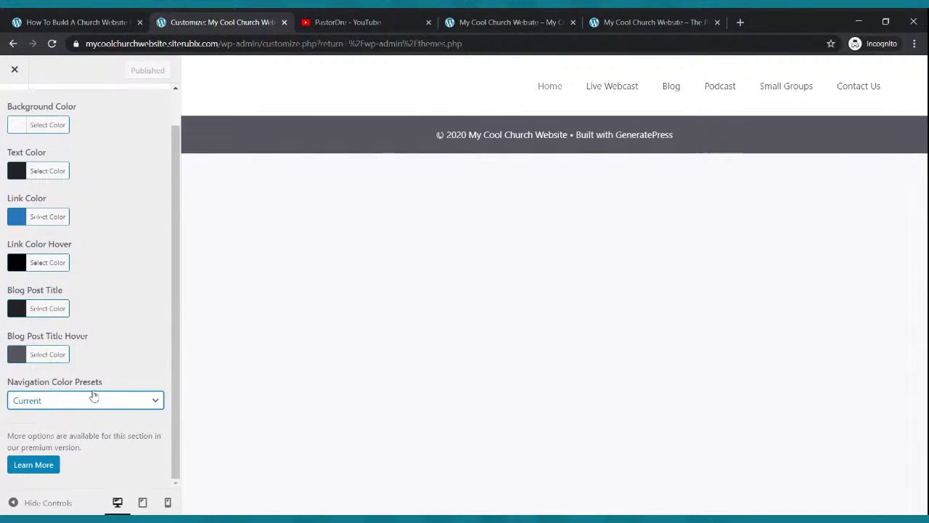
{"action": "left_click", "coordinate": [76, 384]}
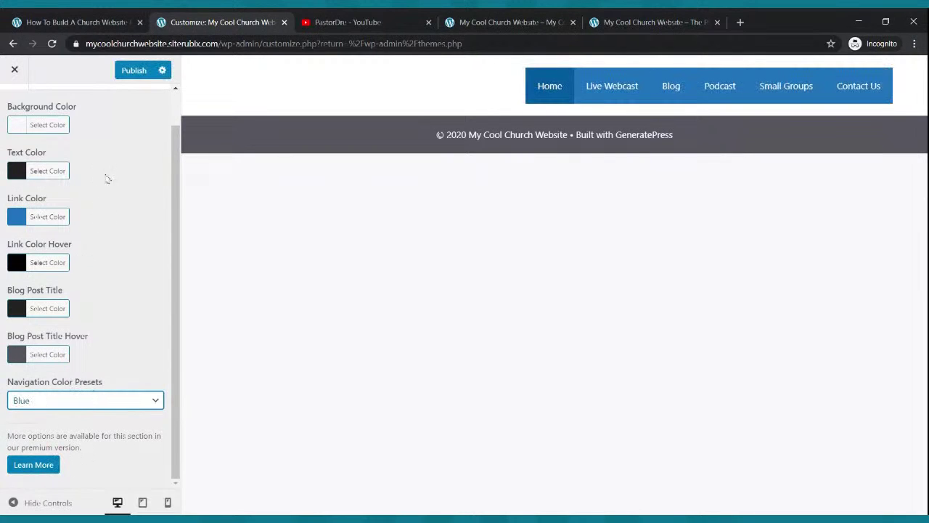
{"action": "left_click", "coordinate": [129, 71]}
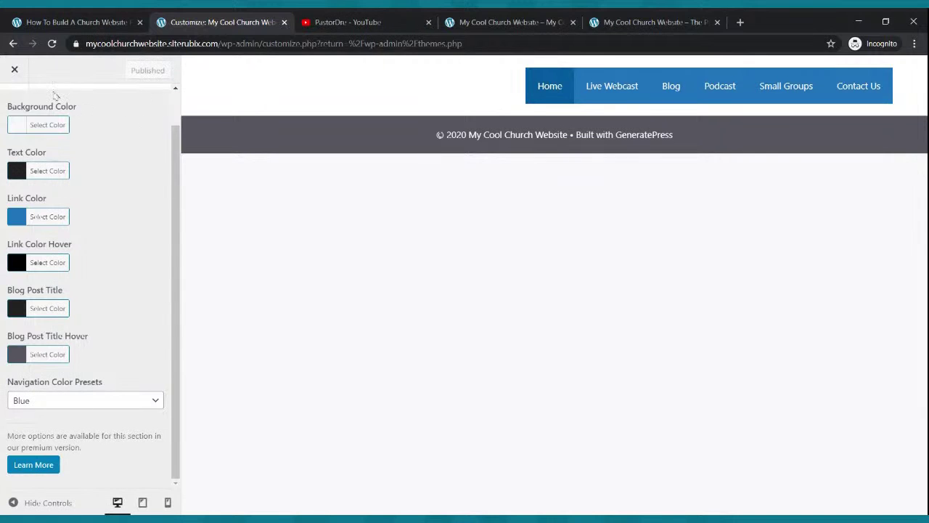
{"action": "left_click", "coordinate": [14, 70]}
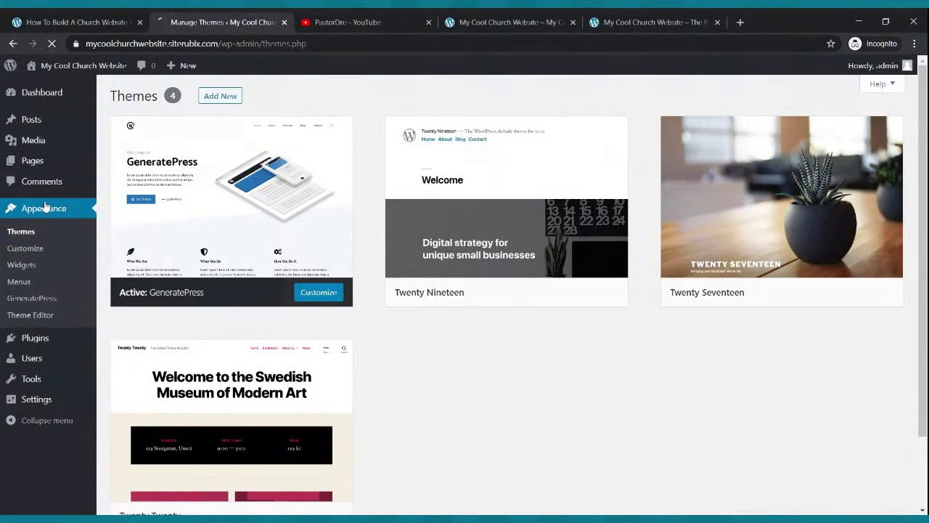
Reopen Appearance > Customize and go to its Layout section.
{"action": "left_click", "coordinate": [40, 250]}
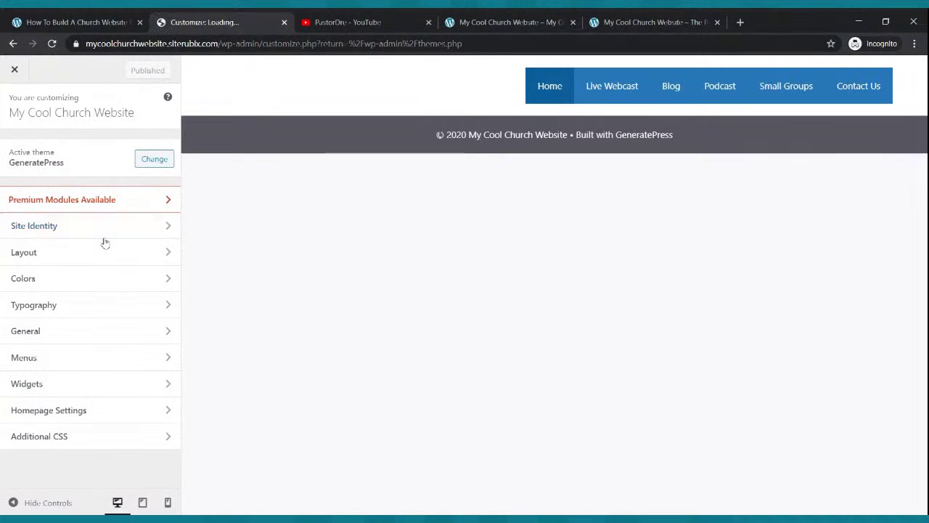
{"action": "left_click", "coordinate": [64, 264]}
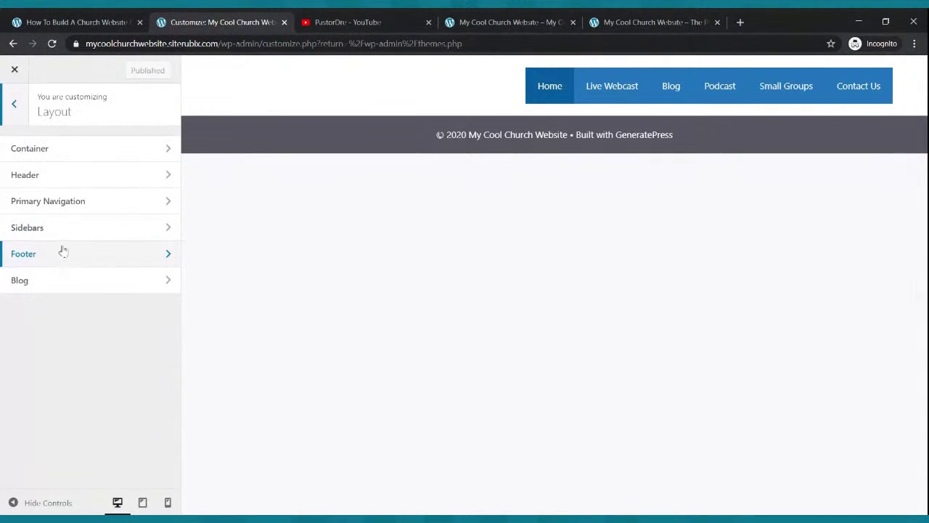
Switch the header preset to Navigation Before.
{"action": "left_click", "coordinate": [69, 178]}
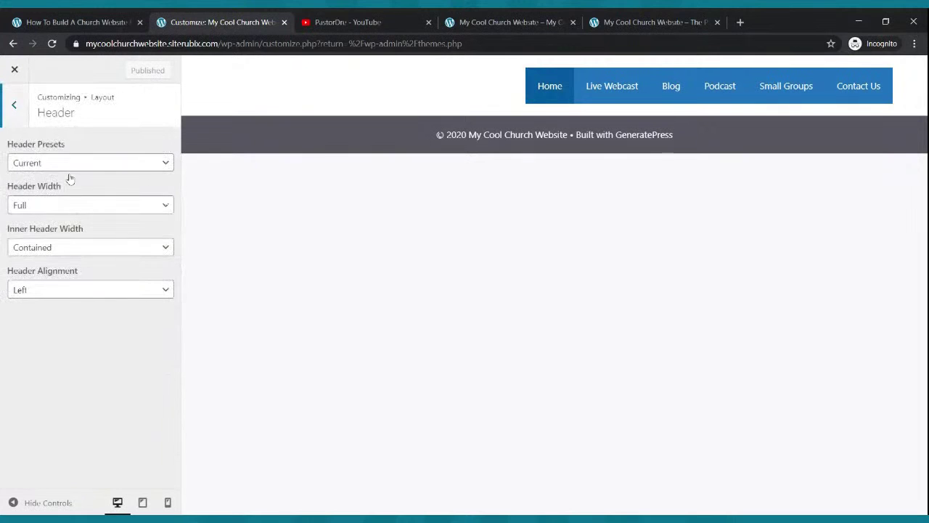
{"action": "left_click", "coordinate": [48, 167]}
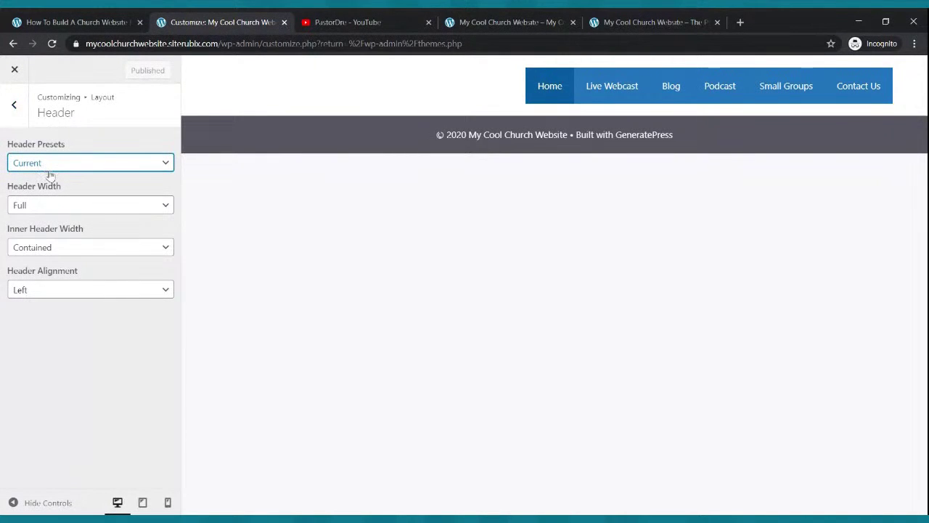
{"action": "left_click", "coordinate": [87, 194]}
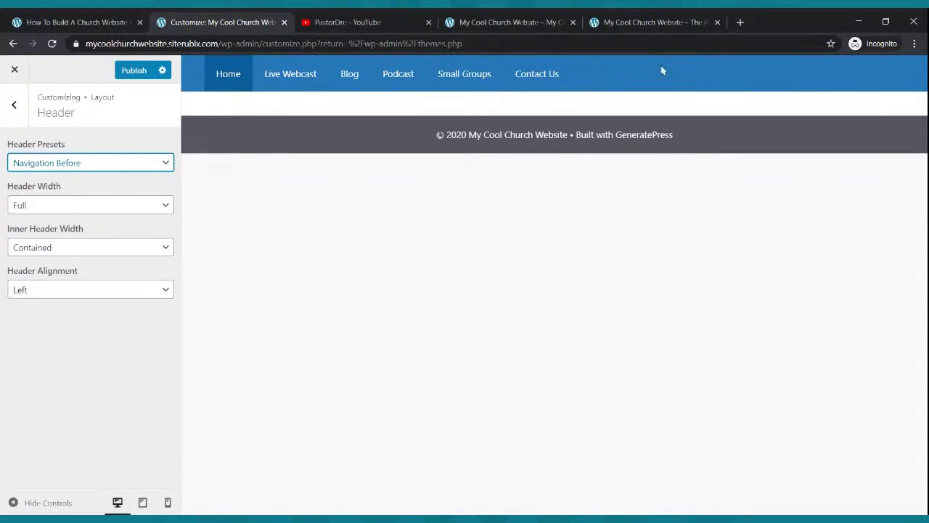
Set the inner header width to Full and alignment to Left, then publish the header changes.
{"action": "left_click", "coordinate": [39, 210]}
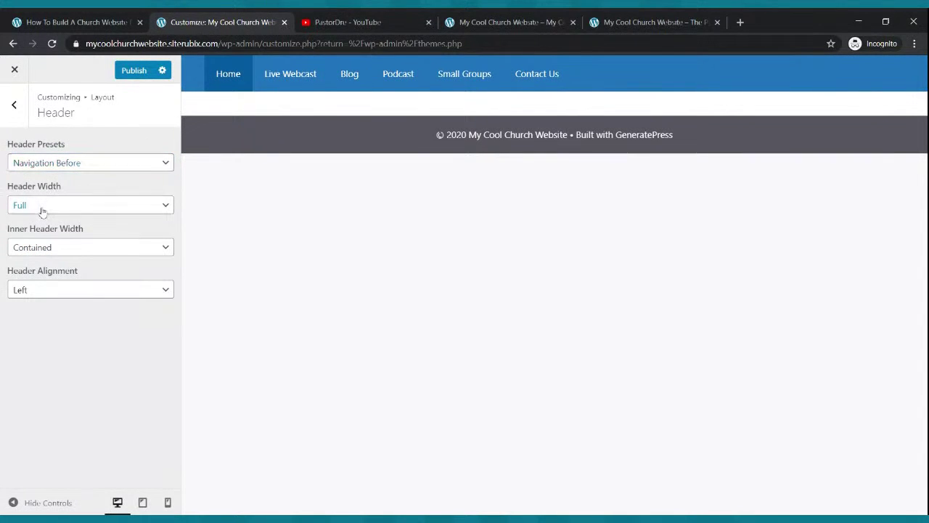
{"action": "left_click", "coordinate": [74, 251]}
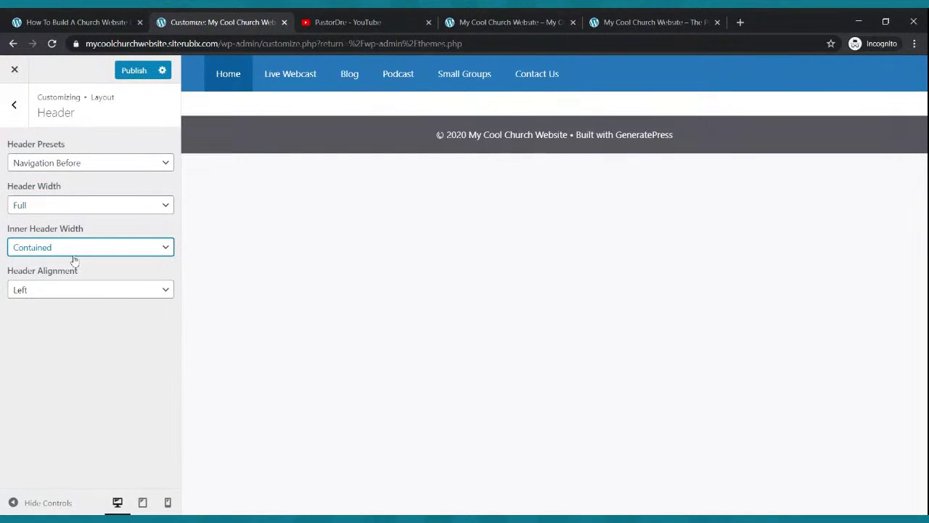
{"action": "left_click", "coordinate": [72, 266]}
{"action": "left_click", "coordinate": [63, 297]}
{"action": "left_click", "coordinate": [58, 323]}
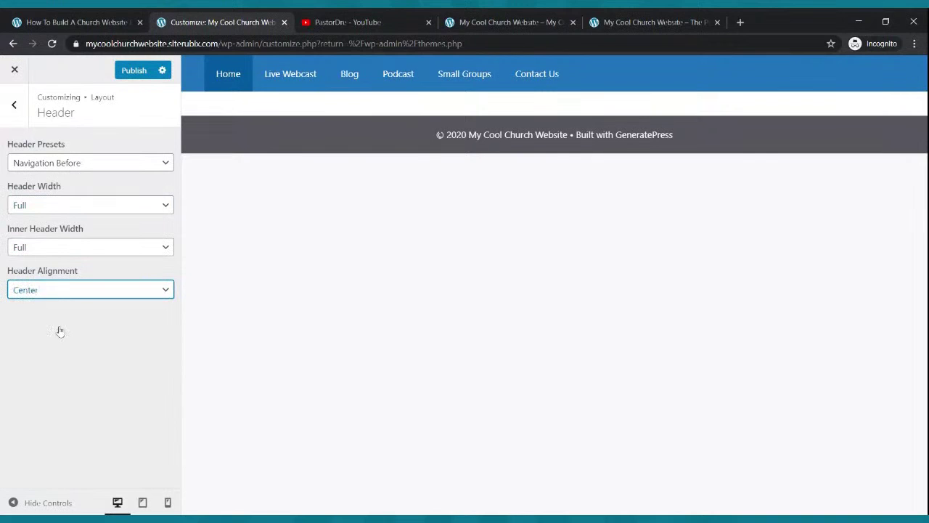
{"action": "left_click", "coordinate": [92, 308]}
{"action": "left_click", "coordinate": [127, 75]}
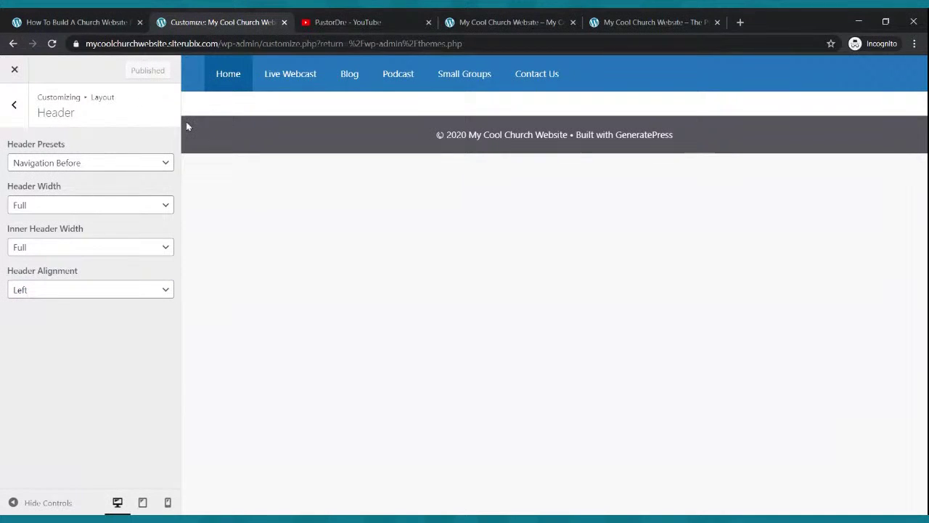
Reload the live site to check the blue full-width navigation bar against the example homepage.
{"action": "left_click", "coordinate": [481, 20]}
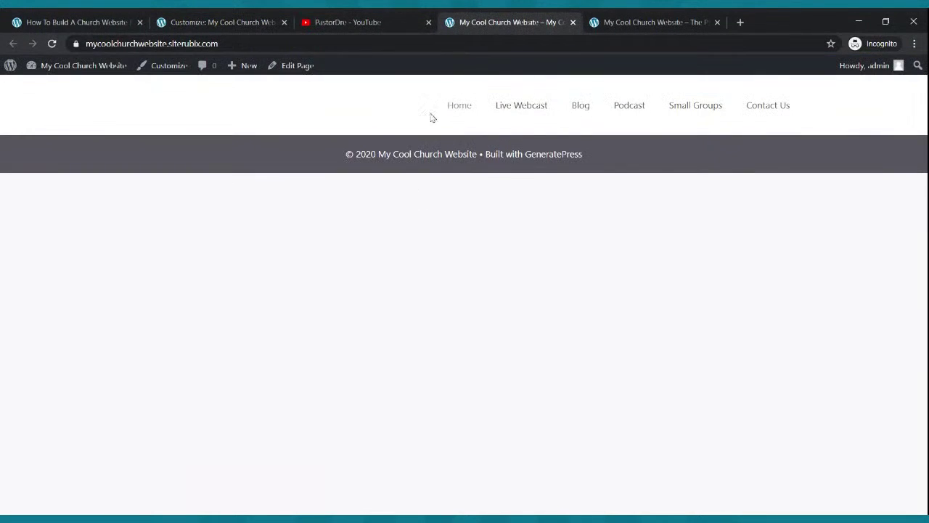
{"action": "left_click", "coordinate": [51, 44]}
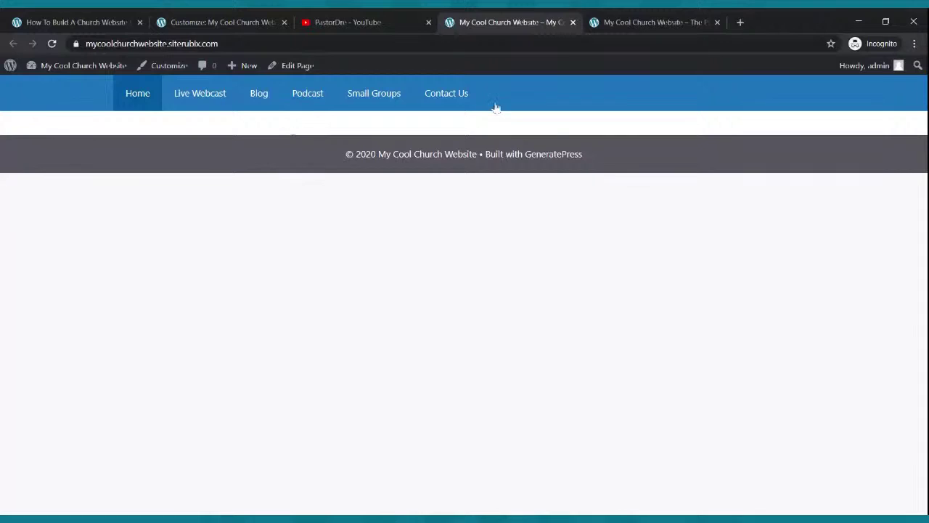
{"action": "left_click", "coordinate": [633, 23]}
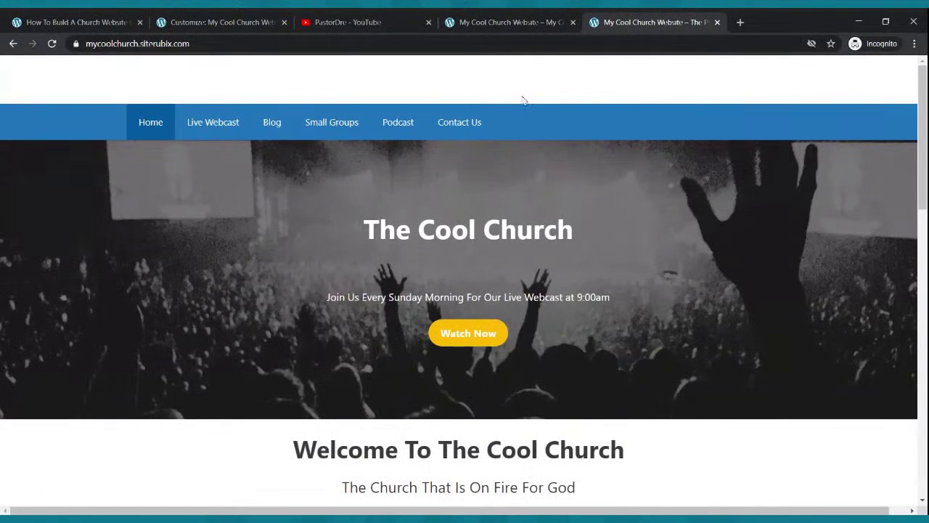
{"action": "left_click", "coordinate": [518, 21]}
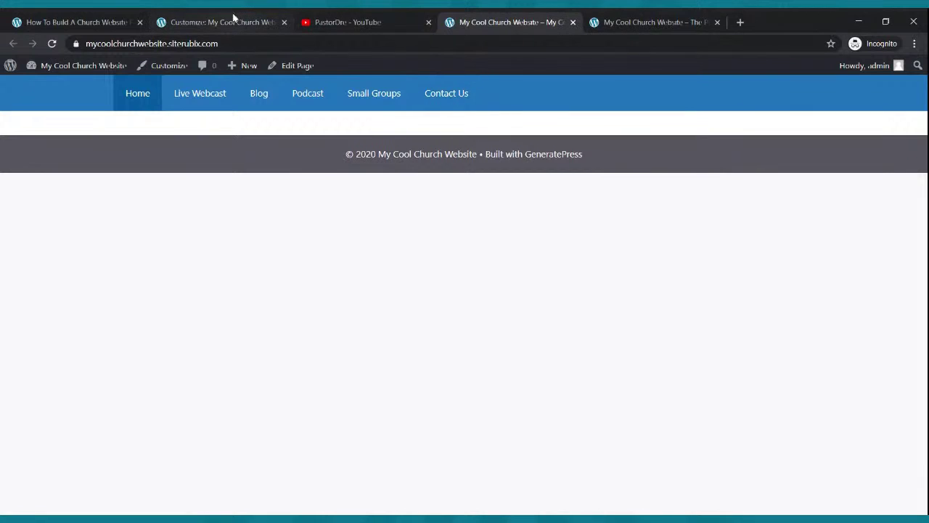
Back out of the header settings to the main Customizer menu and close the Customizer.
{"action": "left_click", "coordinate": [110, 16]}
{"action": "left_click", "coordinate": [246, 17]}
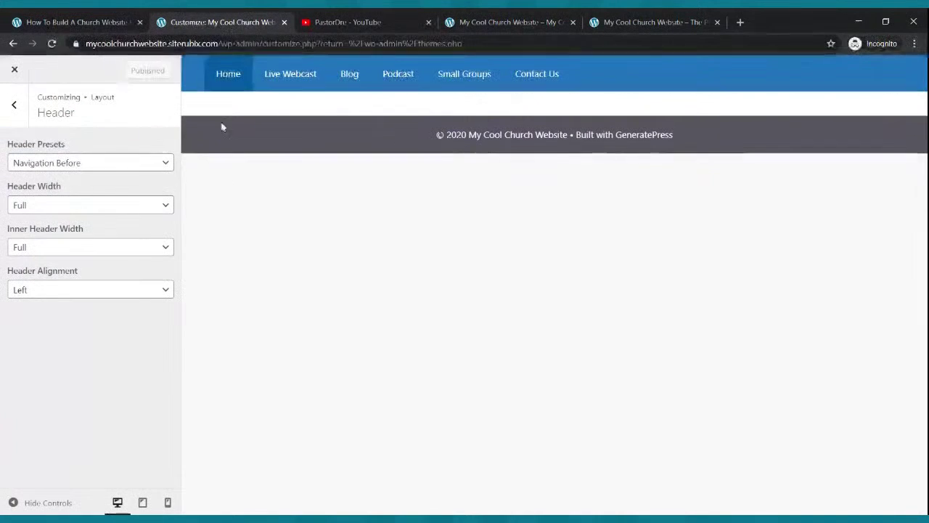
{"action": "left_click", "coordinate": [14, 109]}
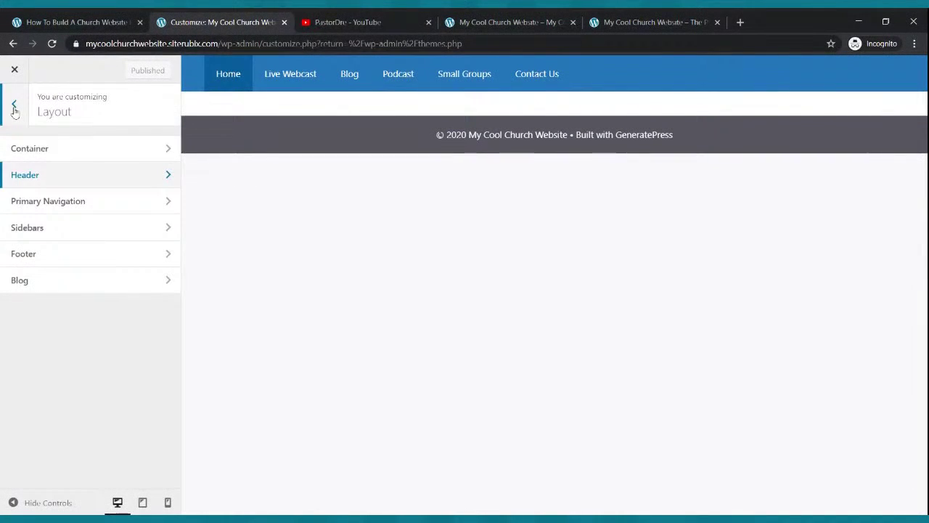
{"action": "left_click", "coordinate": [15, 108]}
{"action": "left_click", "coordinate": [15, 70]}
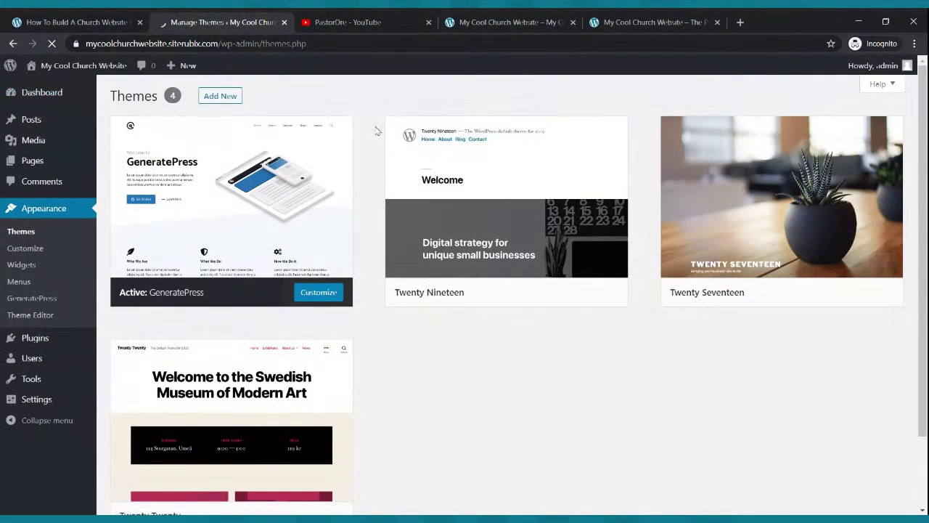
Compare the live site with the example church homepage, then return to the Themes admin page.
{"action": "left_click", "coordinate": [468, 22]}
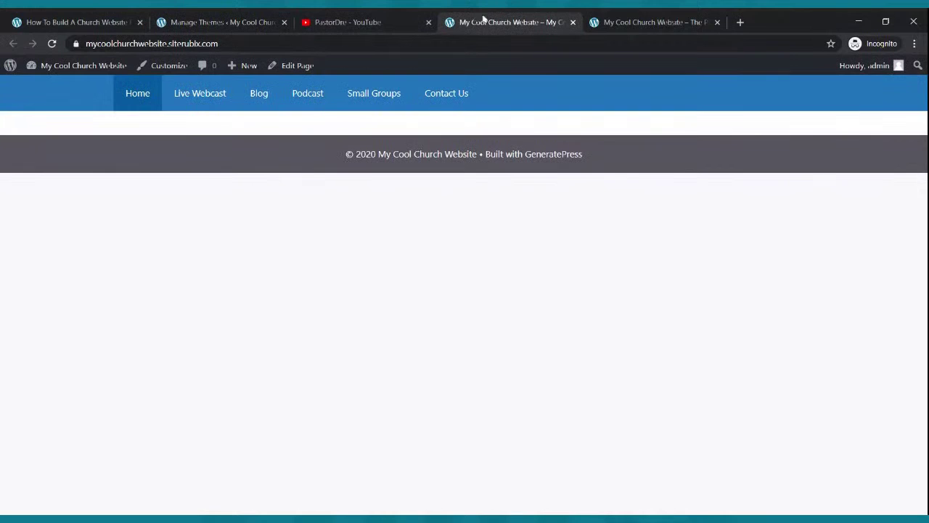
{"action": "left_click", "coordinate": [602, 22]}
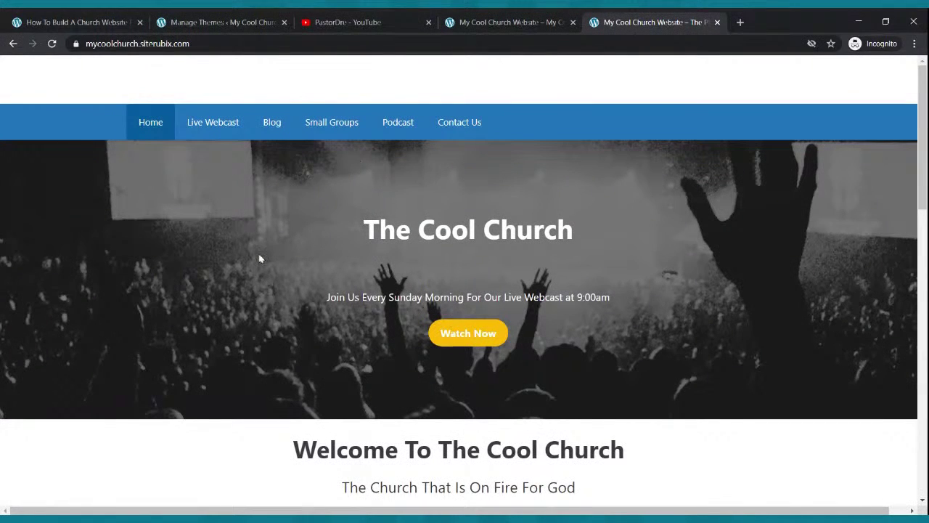
{"action": "left_click", "coordinate": [464, 22]}
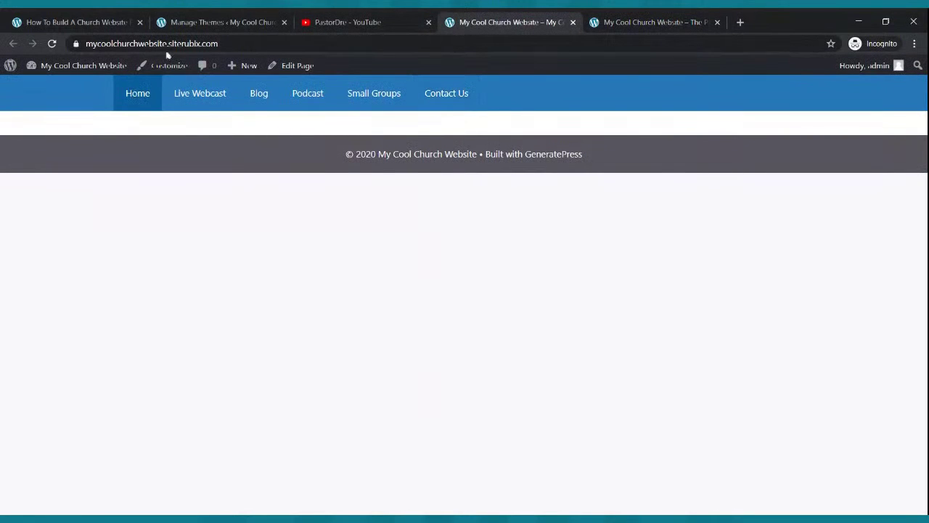
{"action": "left_click", "coordinate": [204, 22]}
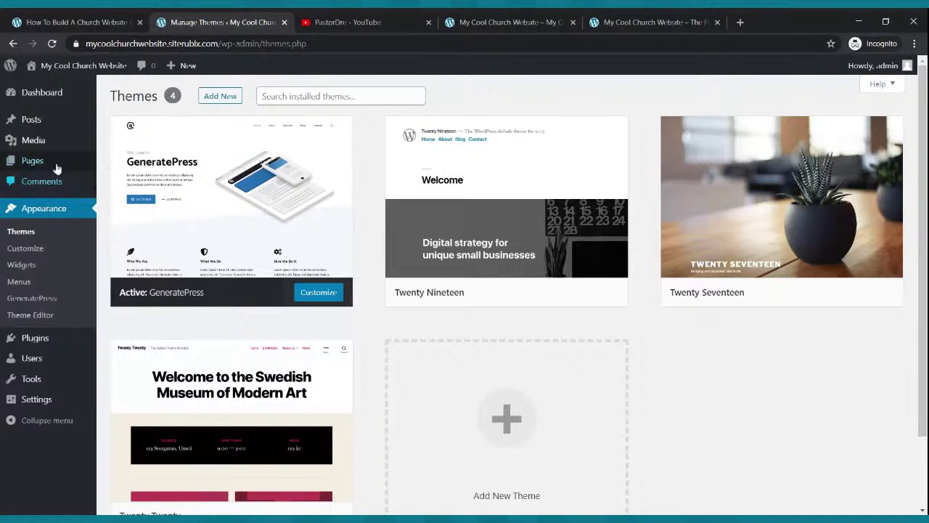
{"action": "mouse_move", "coordinate": [45, 140]}
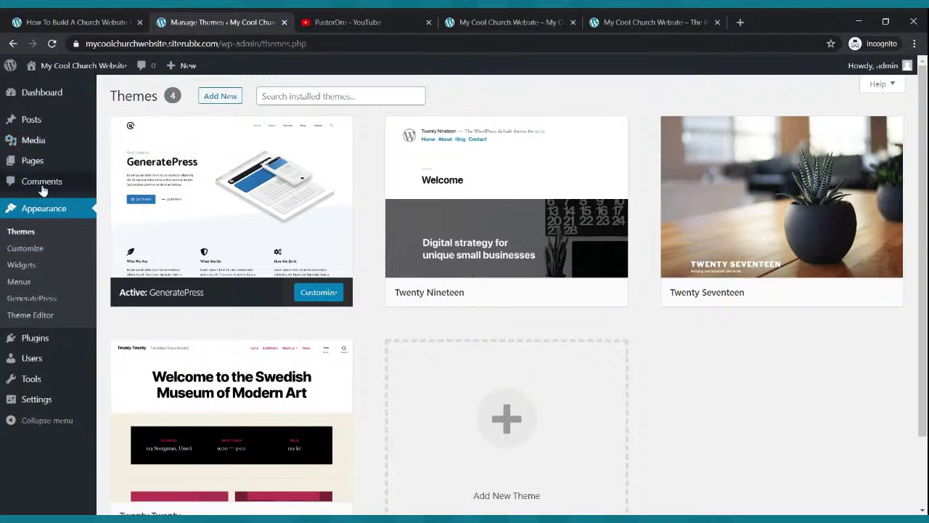
Open the Home page in the block editor from Pages, then view the example homepage for reference.
{"action": "left_click", "coordinate": [41, 169]}
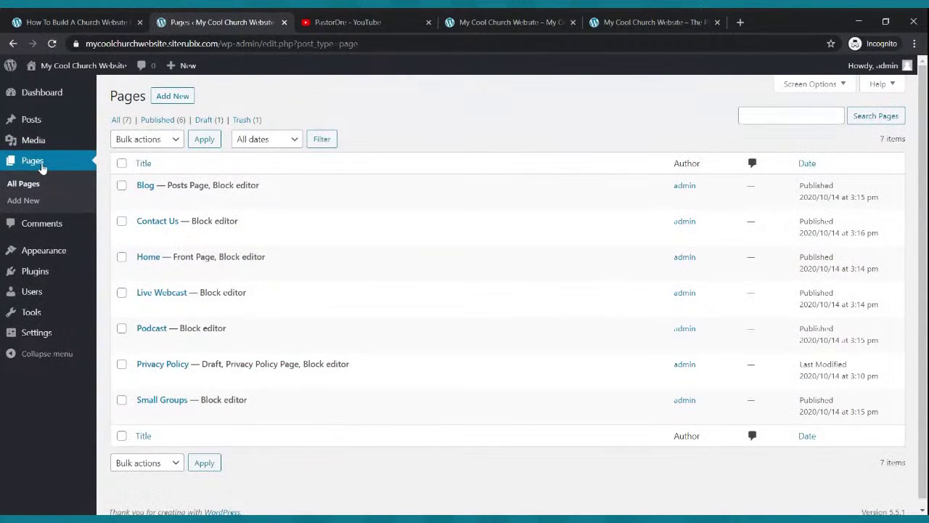
{"action": "mouse_move", "coordinate": [164, 260]}
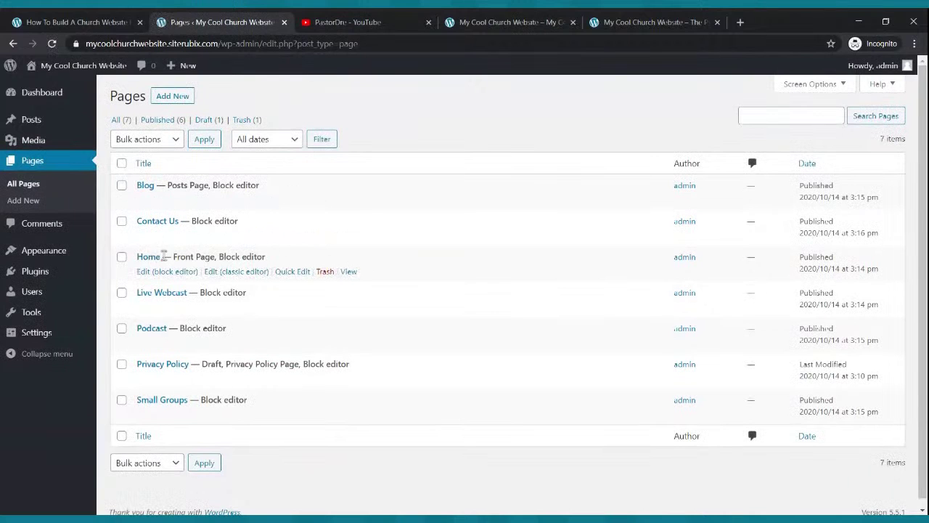
{"action": "left_click", "coordinate": [154, 273]}
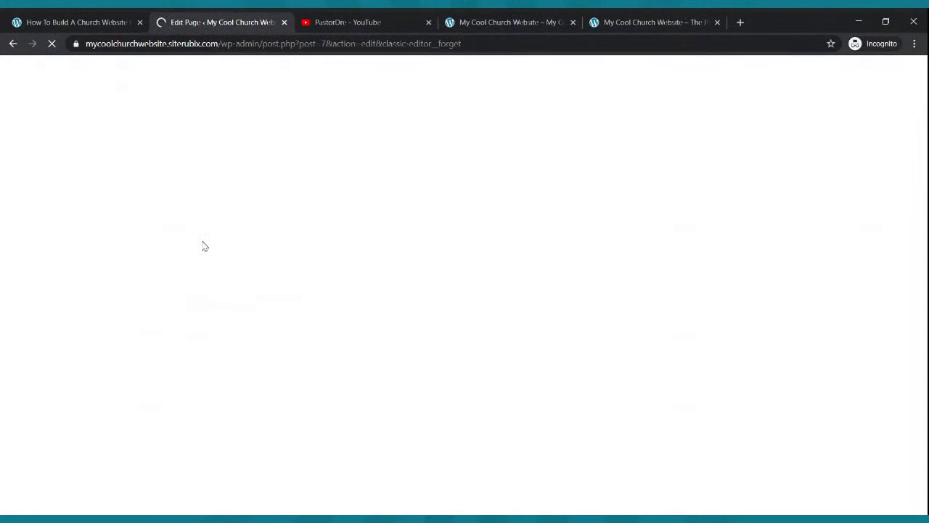
{"action": "left_click", "coordinate": [617, 20]}
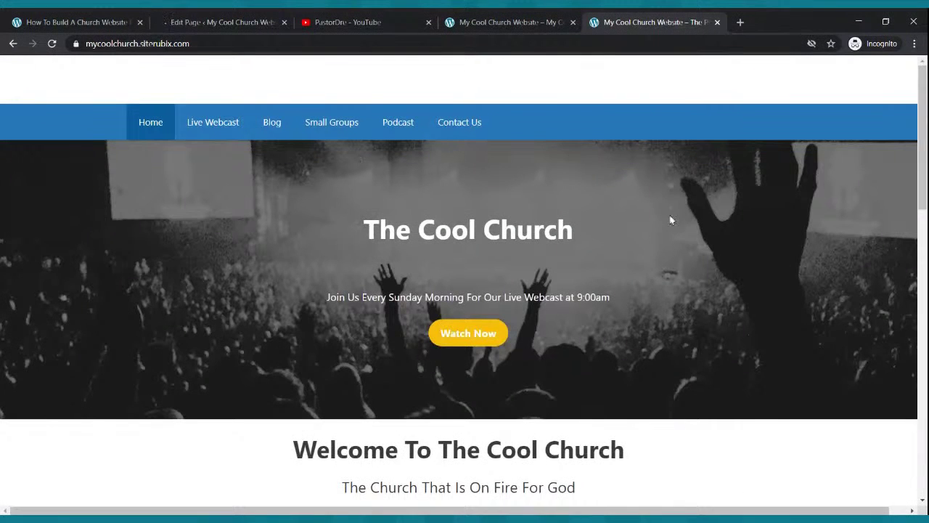
Switch back to the Edit Page tab showing the empty Home page in the block editor.
{"action": "left_click", "coordinate": [227, 23]}
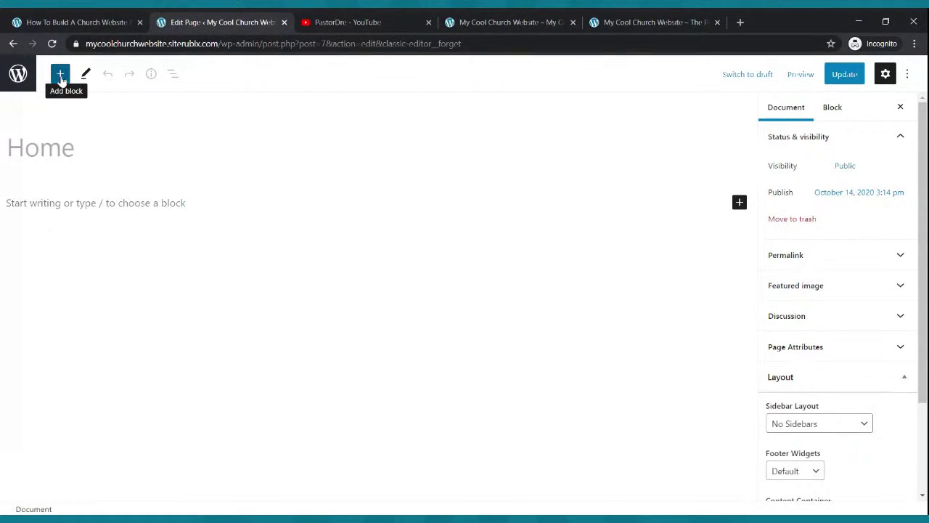
Insert a Cover block on the Home page, cancelling the background image upload.
{"action": "left_click", "coordinate": [61, 75]}
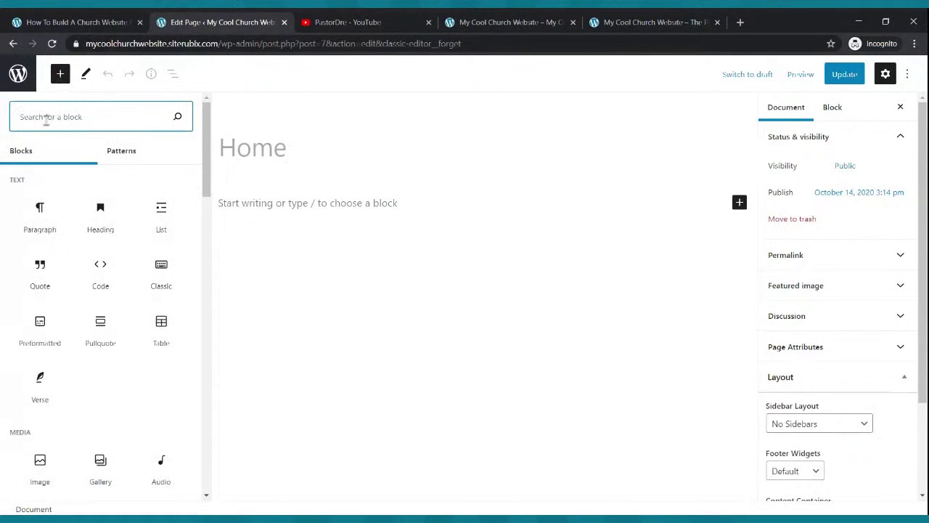
{"action": "type", "text": "cover"}
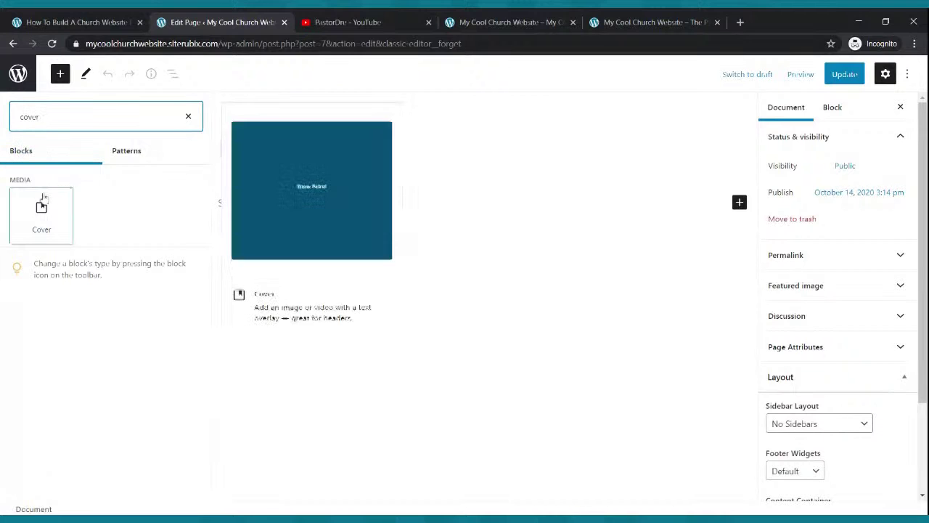
{"action": "left_click", "coordinate": [41, 215]}
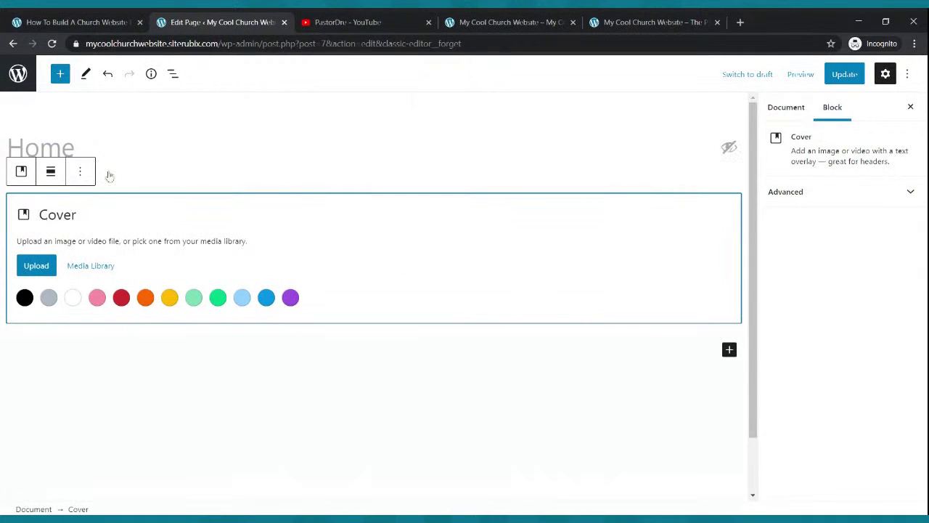
{"action": "left_click", "coordinate": [34, 268]}
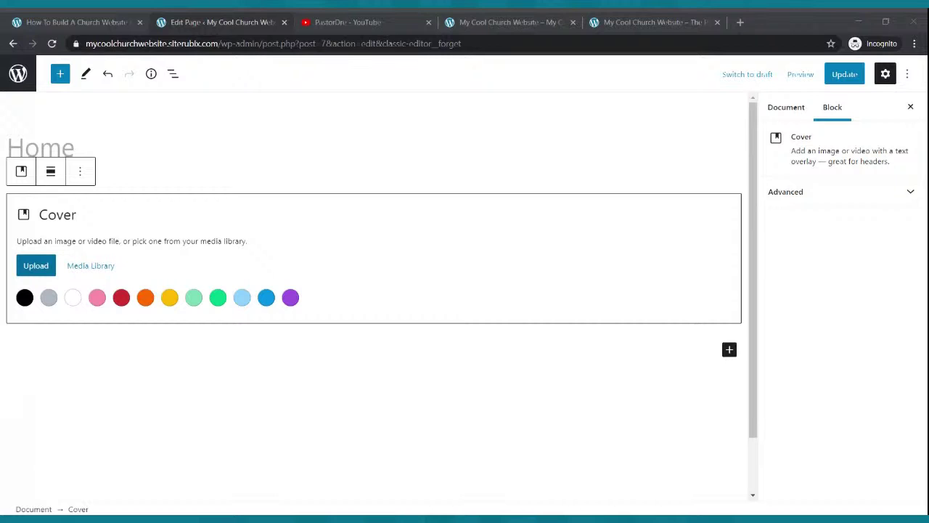
{"action": "key", "text": "Escape"}
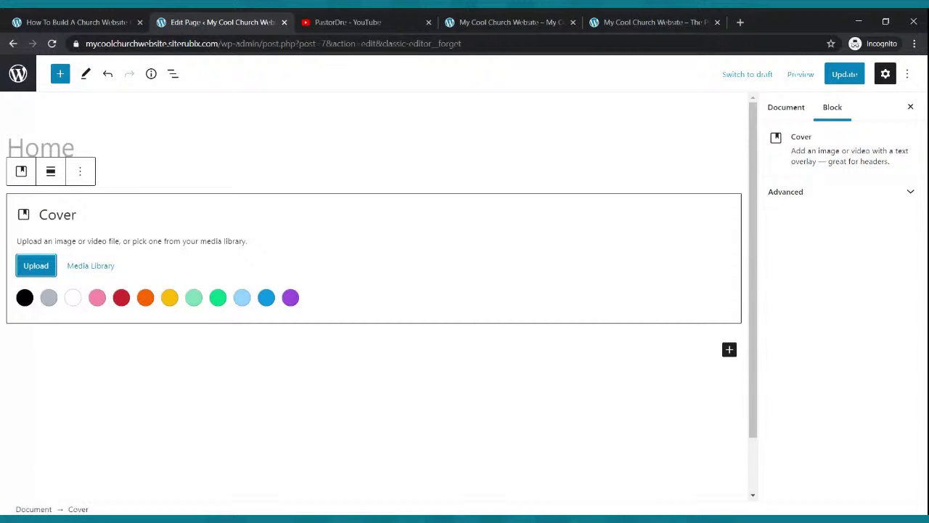
{"action": "left_click", "coordinate": [643, 24]}
Update the Home page and reload the live site to check the empty Cover block.
{"action": "left_click", "coordinate": [842, 75]}
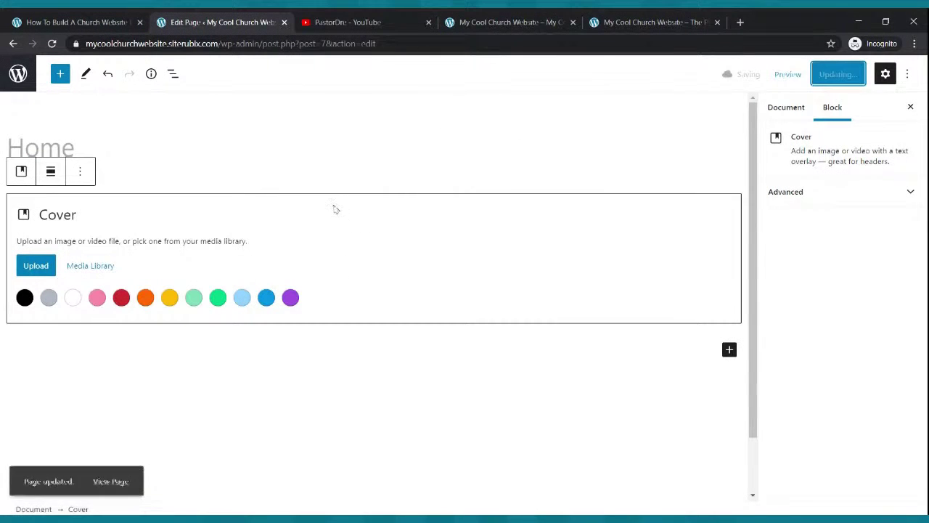
{"action": "left_click", "coordinate": [488, 20]}
{"action": "left_click", "coordinate": [51, 44]}
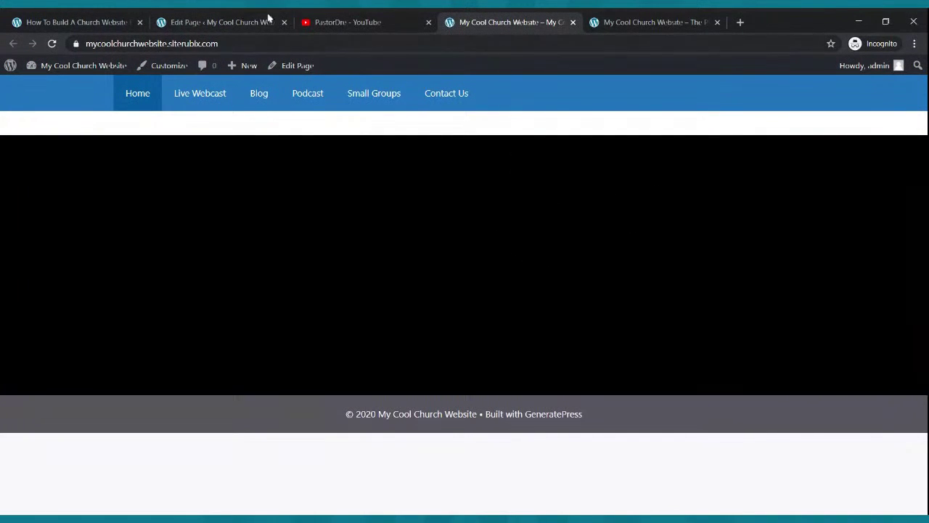
{"action": "left_click", "coordinate": [209, 21]}
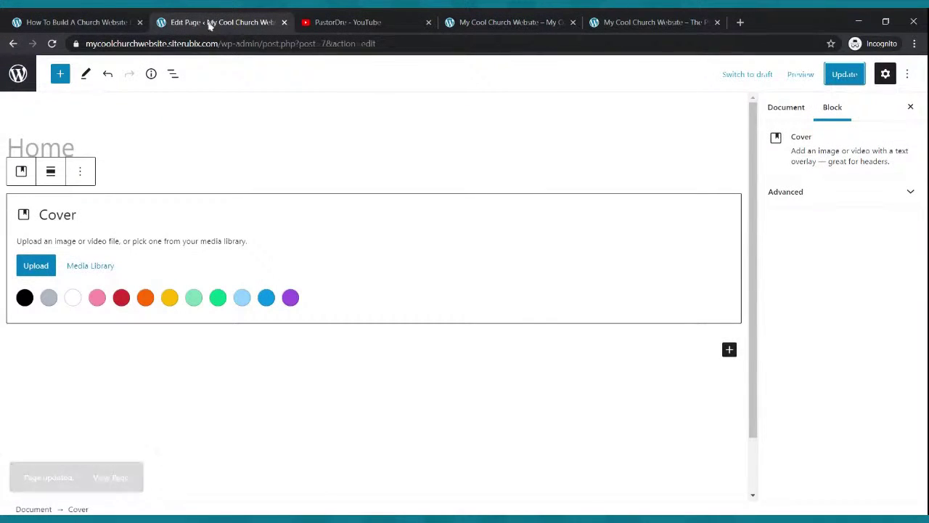
{"action": "left_click", "coordinate": [52, 43]}
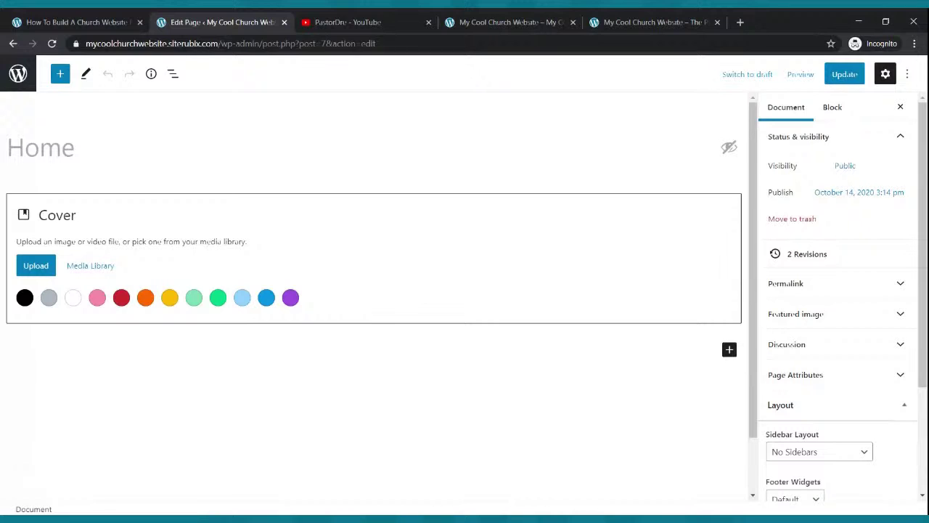
{"action": "left_click", "coordinate": [472, 22]}
{"action": "left_click", "coordinate": [51, 44]}
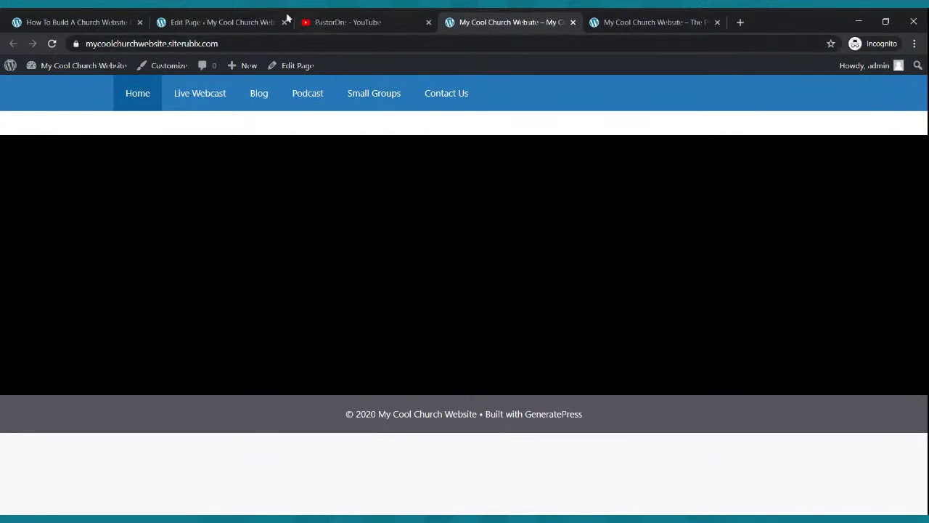
{"action": "left_click", "coordinate": [210, 20]}
Select the Cover block, retry Upload, update the page and recheck the live site.
{"action": "left_click", "coordinate": [380, 245]}
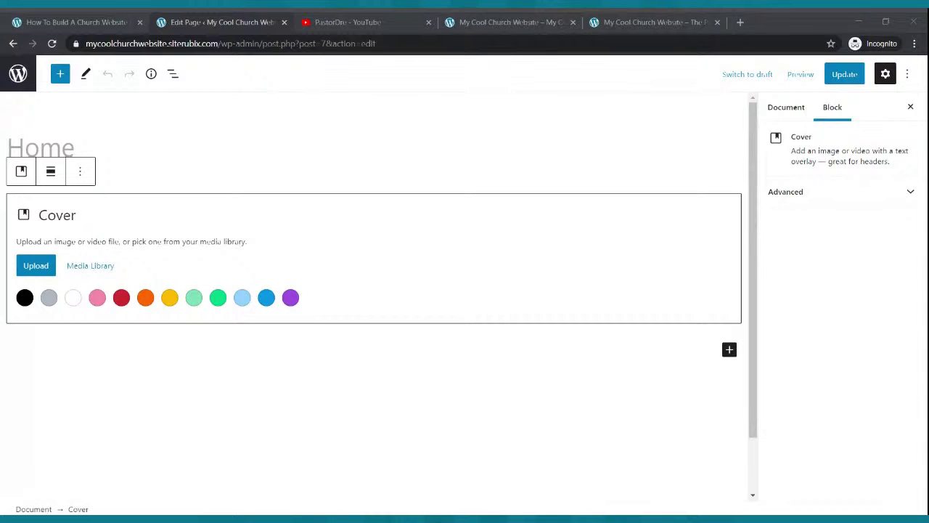
{"action": "left_click", "coordinate": [224, 228]}
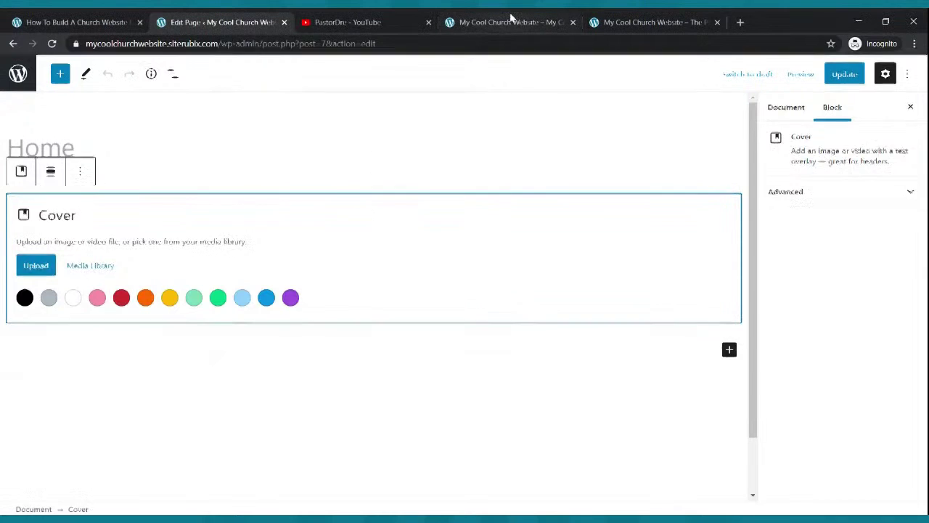
{"action": "left_click", "coordinate": [511, 18]}
{"action": "left_click", "coordinate": [52, 44]}
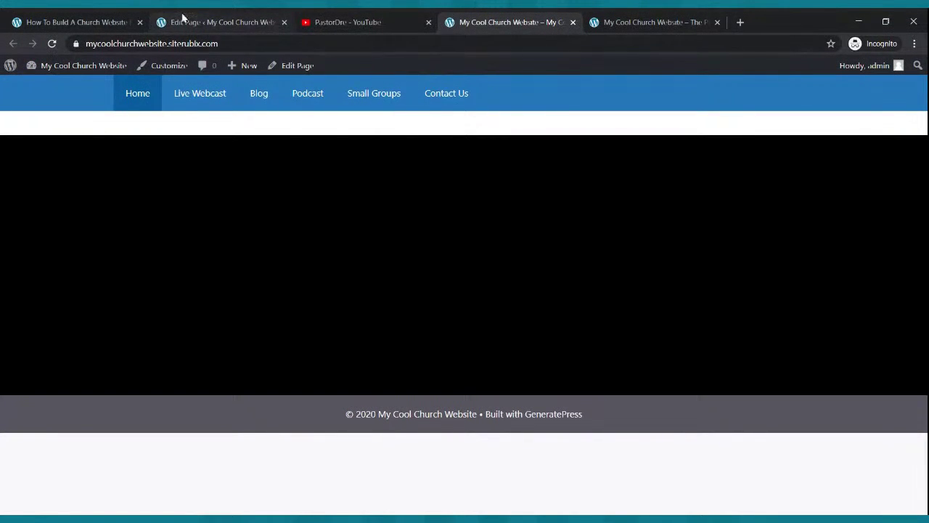
{"action": "left_click", "coordinate": [183, 20]}
{"action": "left_click", "coordinate": [45, 270]}
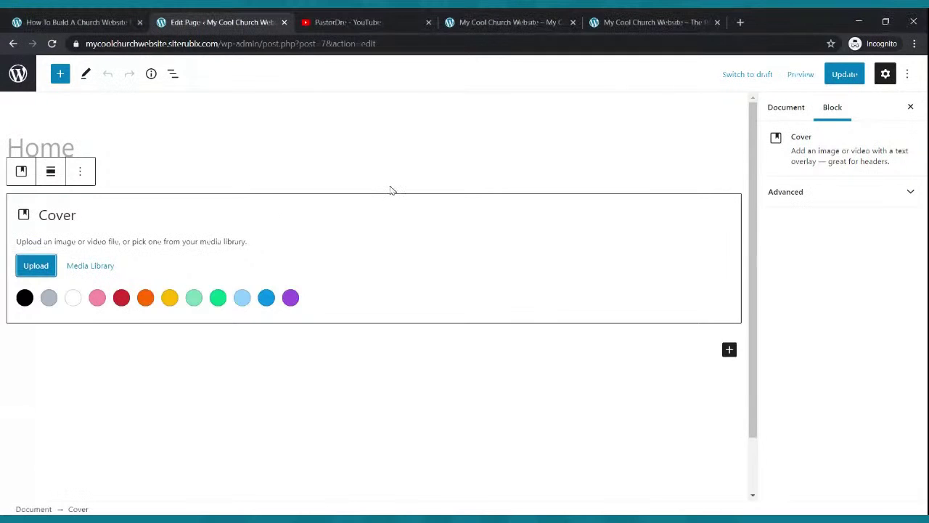
{"action": "left_click", "coordinate": [839, 76]}
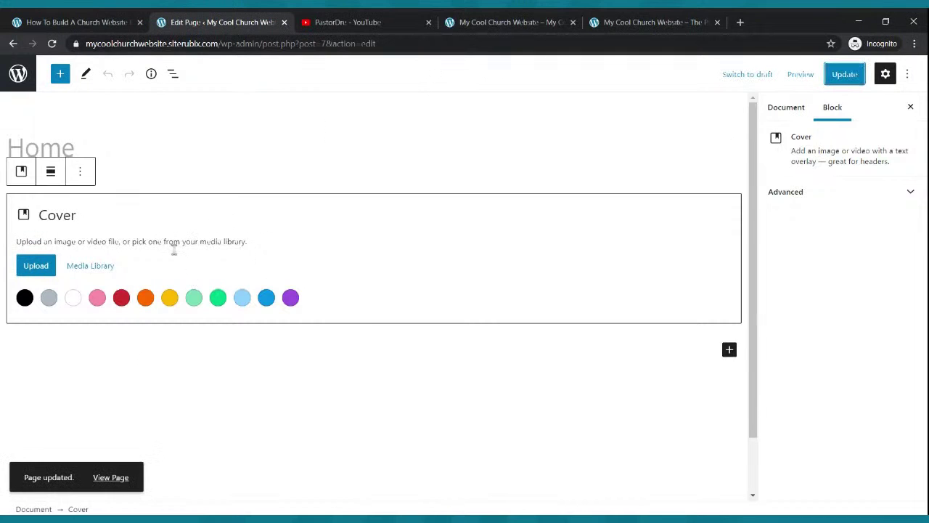
{"action": "left_click", "coordinate": [475, 22]}
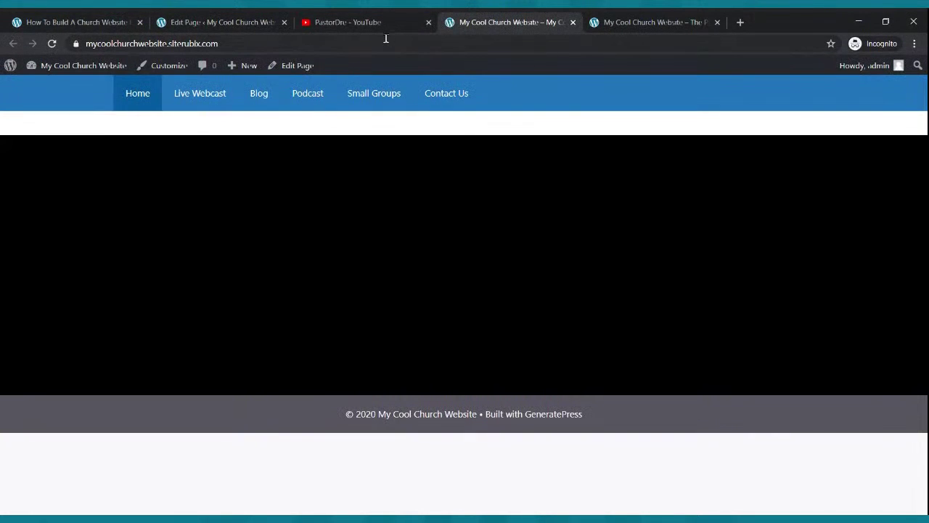
{"action": "left_click", "coordinate": [236, 18]}
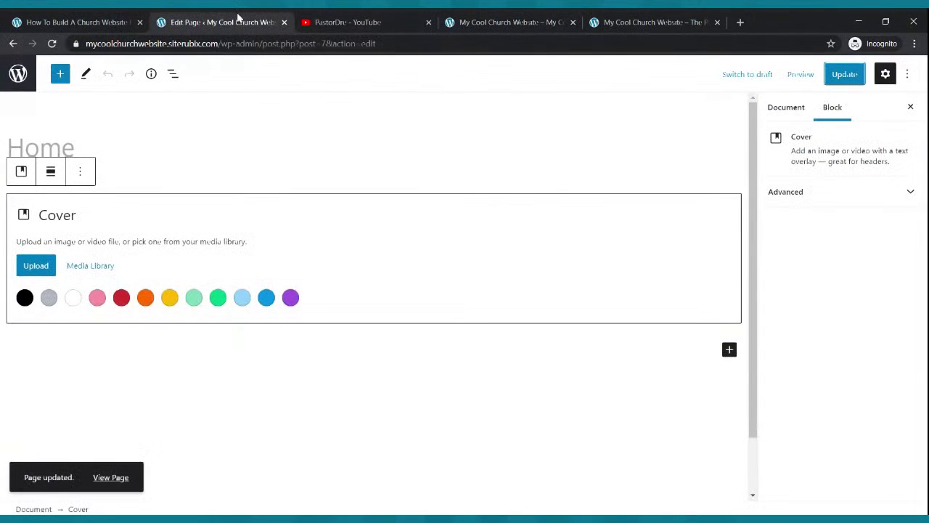
{"action": "left_click", "coordinate": [217, 243]}
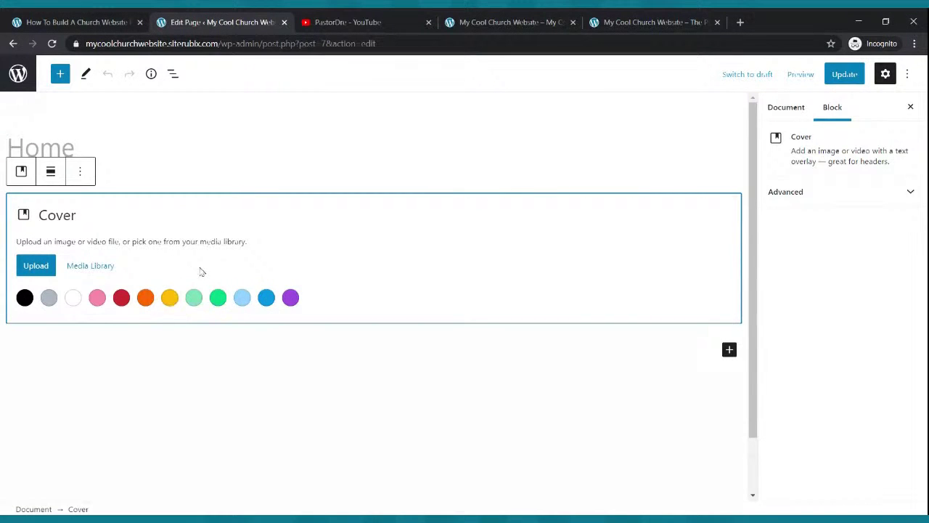
Give the Cover block an amber background, update, and reload the live site.
{"action": "left_click", "coordinate": [170, 298]}
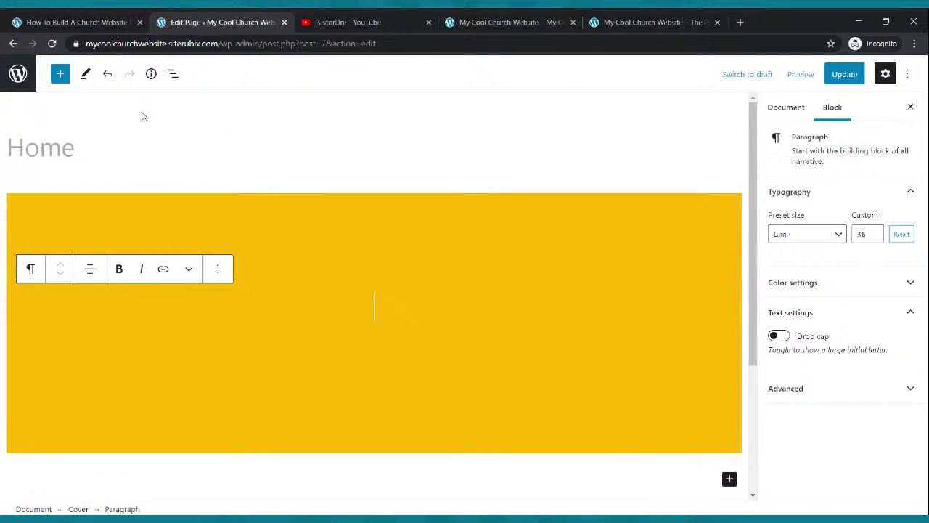
{"action": "left_click", "coordinate": [844, 74]}
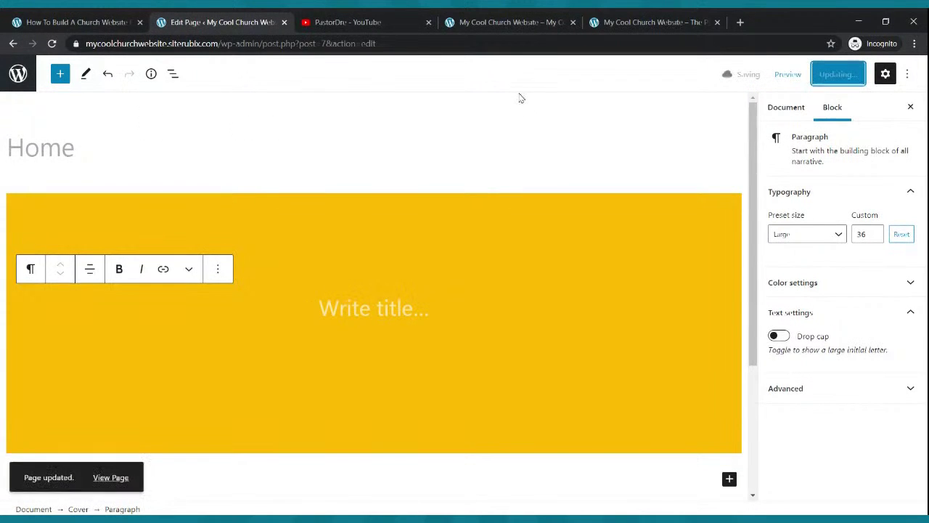
{"action": "left_click", "coordinate": [475, 24]}
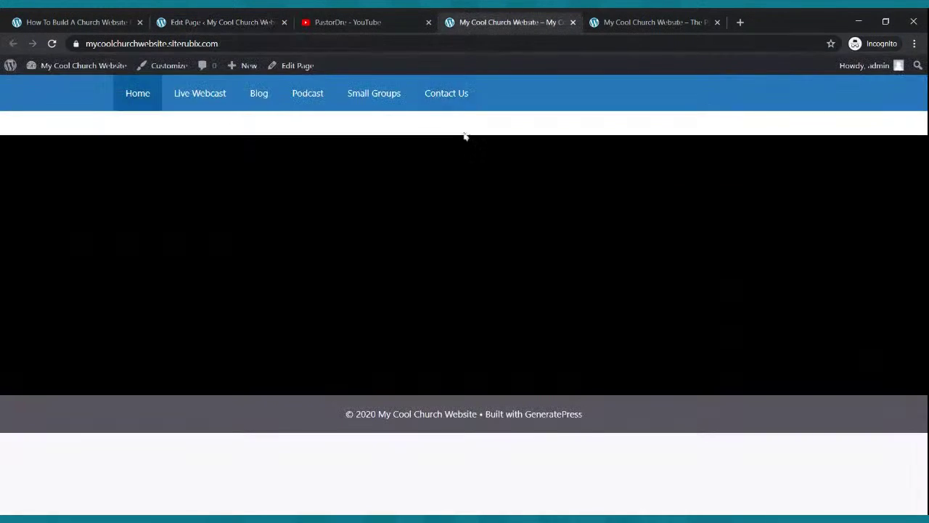
{"action": "left_click", "coordinate": [51, 44]}
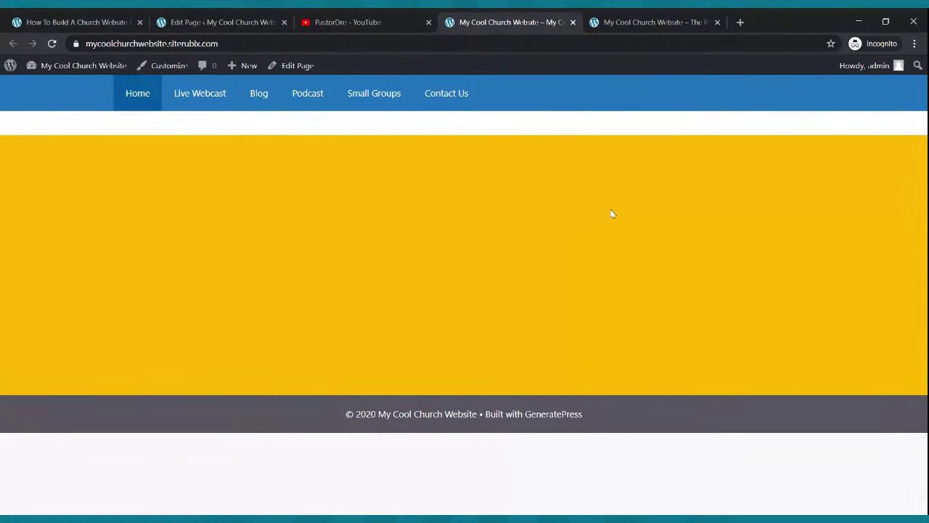
Compare the live page with the finished church homepage example.
{"action": "left_click", "coordinate": [614, 20]}
{"action": "left_click", "coordinate": [514, 20]}
{"action": "left_click", "coordinate": [227, 20]}
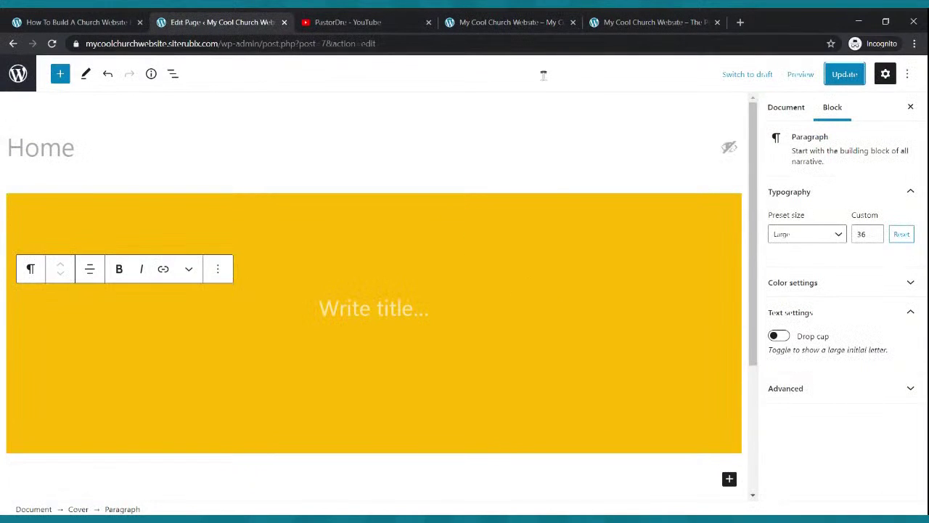
{"action": "left_click", "coordinate": [614, 21]}
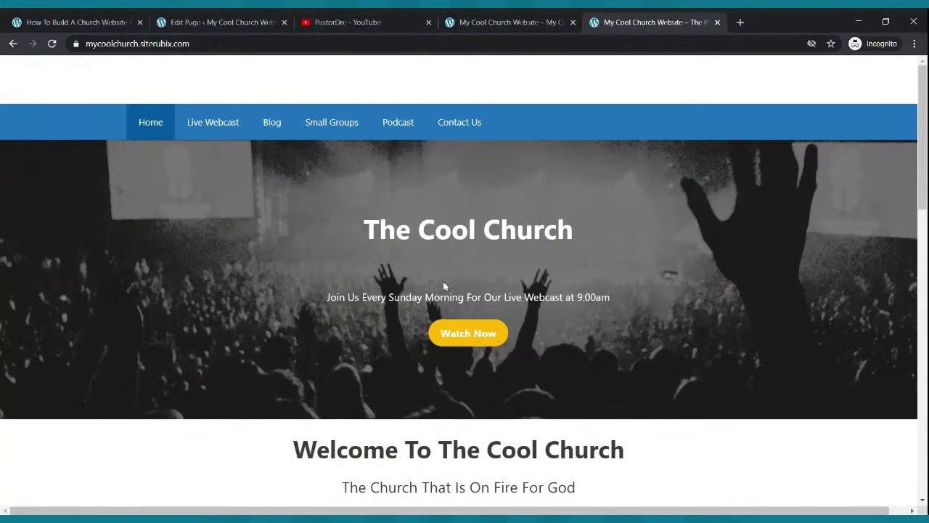
{"action": "left_click", "coordinate": [229, 21]}
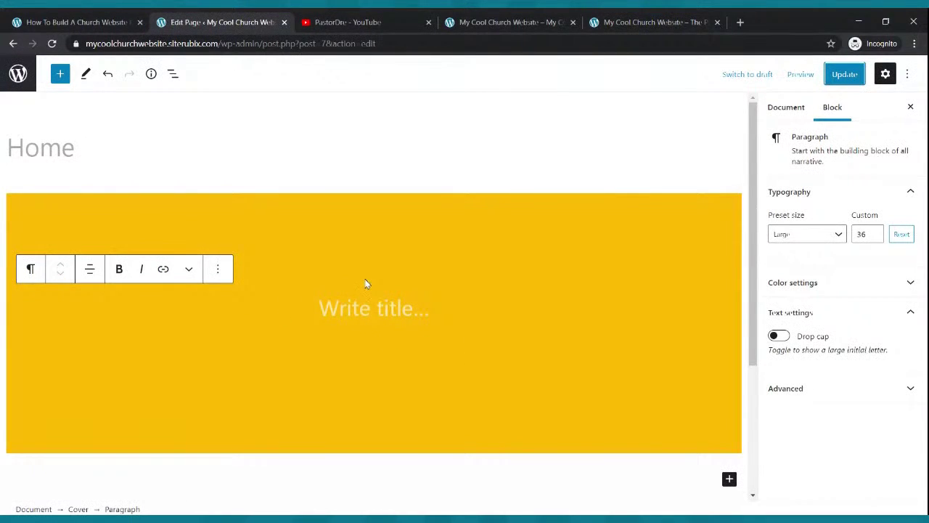
Title the cover 'The Cool Church', update, and verify it on the live site.
{"action": "left_click", "coordinate": [364, 309]}
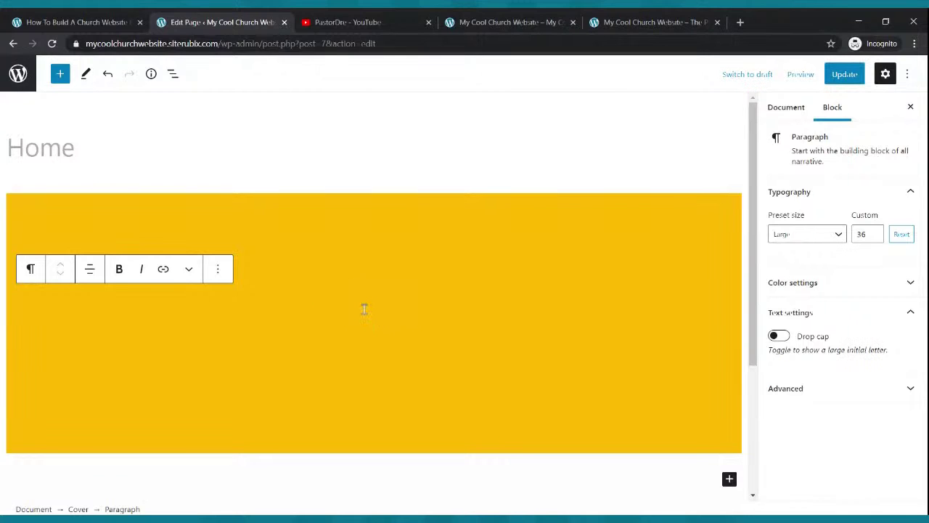
{"action": "type", "text": "The Co"}
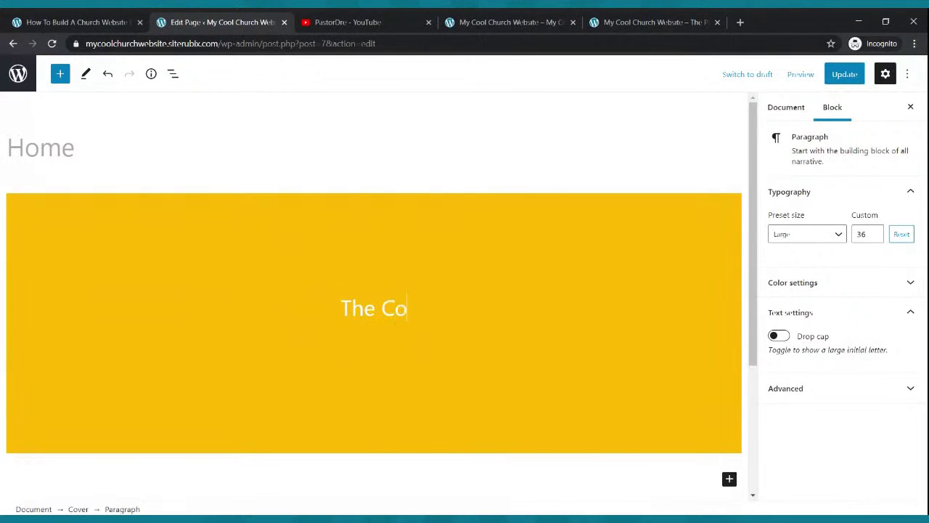
{"action": "type", "text": "ol Church"}
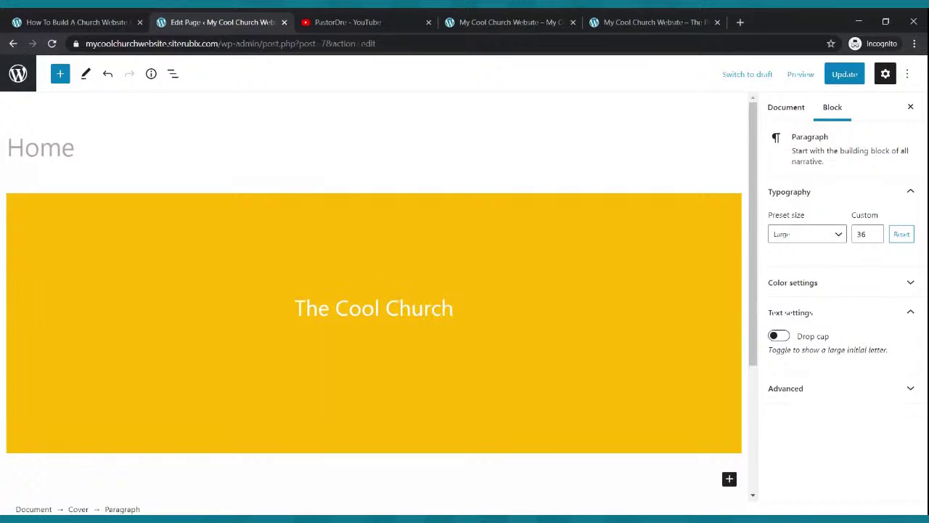
{"action": "left_click", "coordinate": [842, 76]}
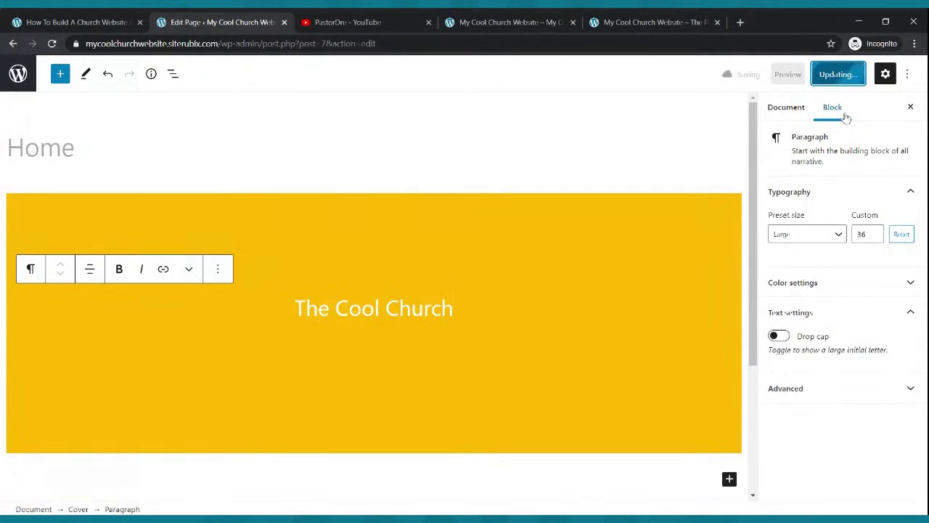
{"action": "left_click", "coordinate": [502, 20]}
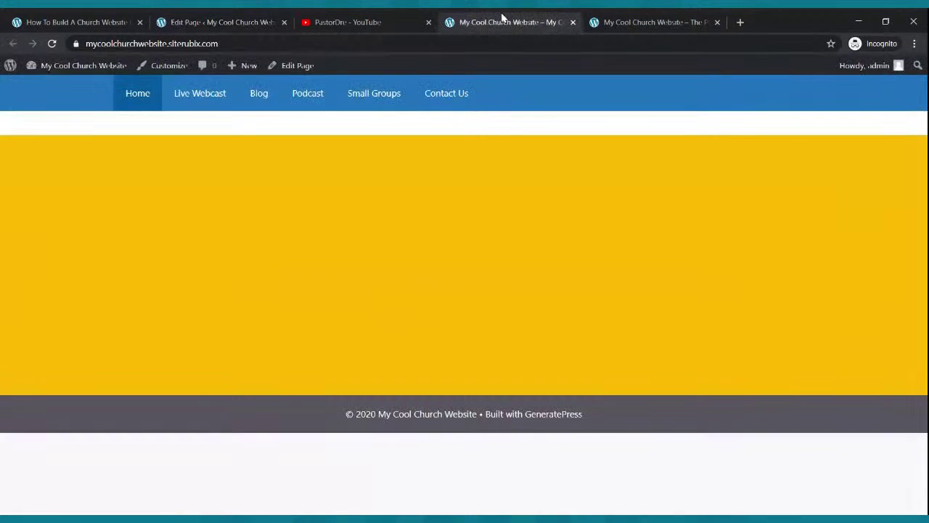
{"action": "left_click", "coordinate": [51, 43]}
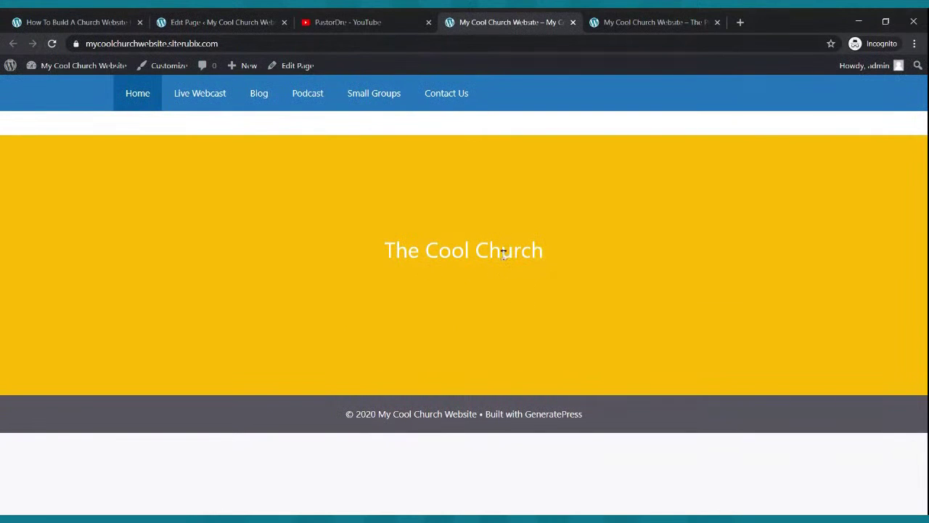
{"action": "left_click", "coordinate": [639, 20]}
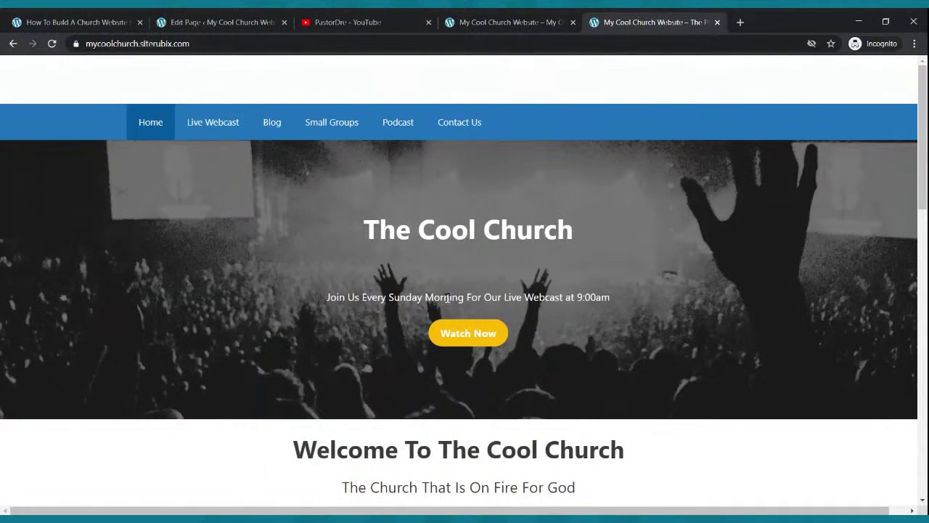
{"action": "left_click", "coordinate": [245, 20]}
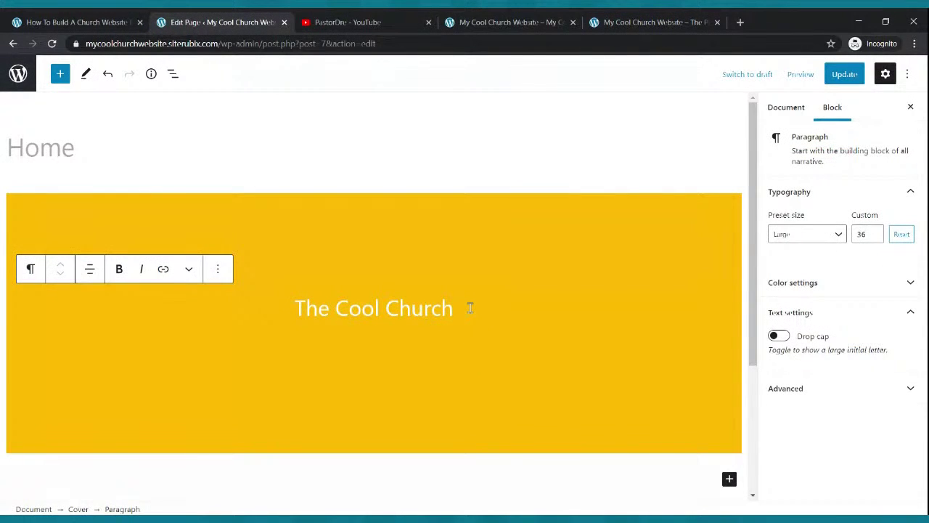
Add the subtitle 'Join us every Sunday Morning at 9:00am for our Live Webcast' below the title.
{"action": "key", "text": "Return"}
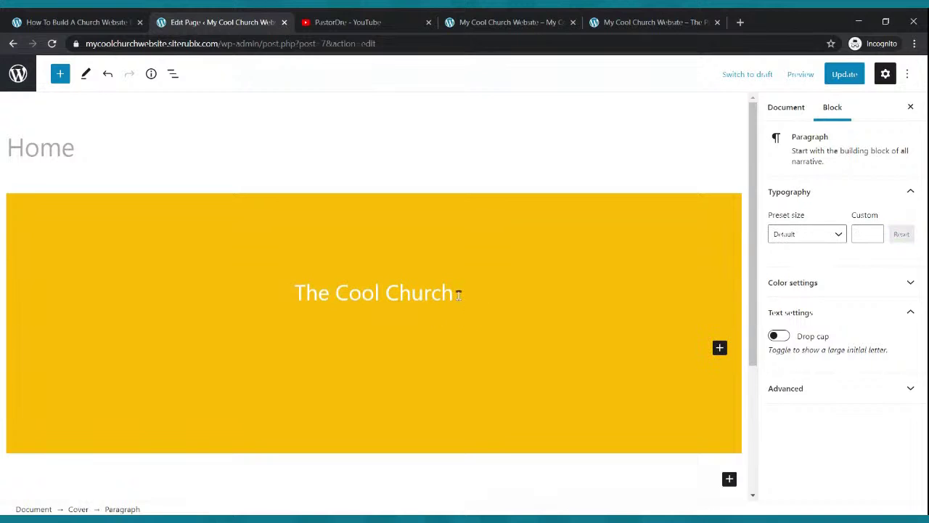
{"action": "left_click", "coordinate": [473, 302]}
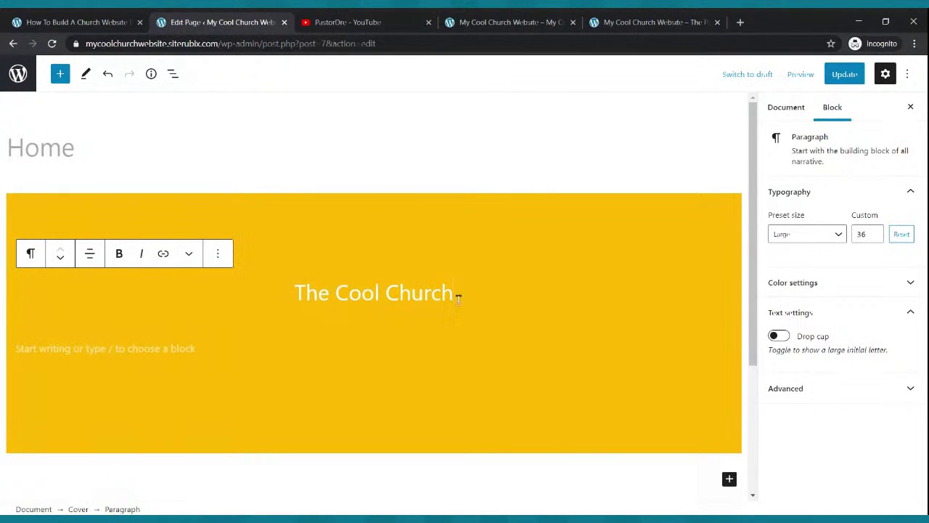
{"action": "key", "text": "Return"}
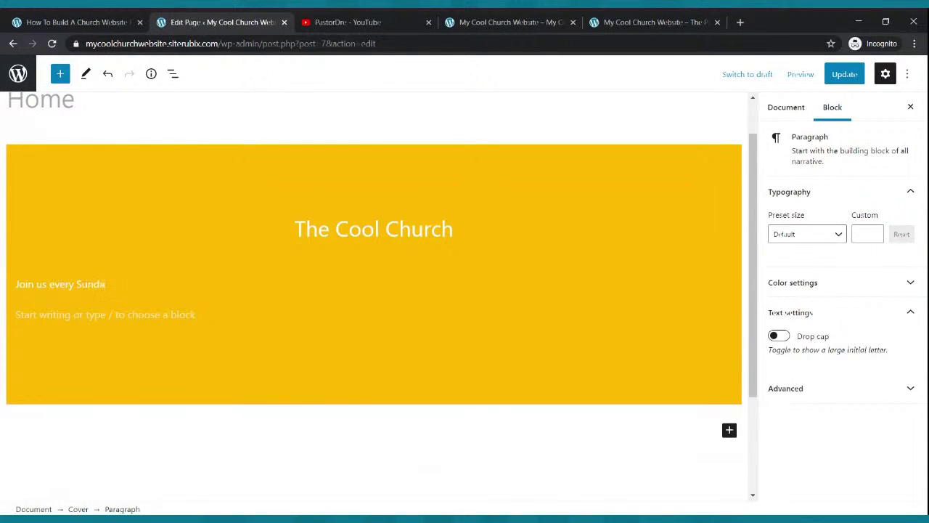
{"action": "type", "text": "ing for our Live Webcast"}
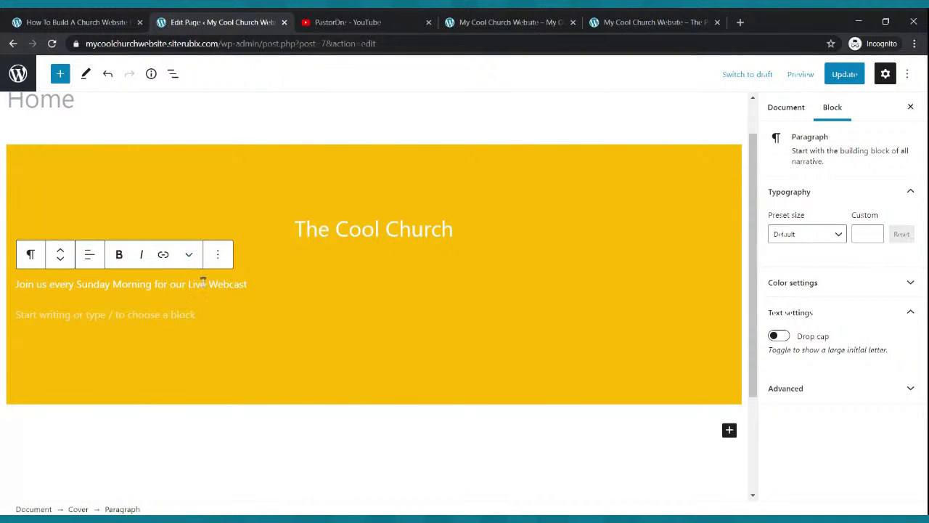
{"action": "left_click", "coordinate": [153, 284]}
{"action": "type", "text": "at 9 :00am"}
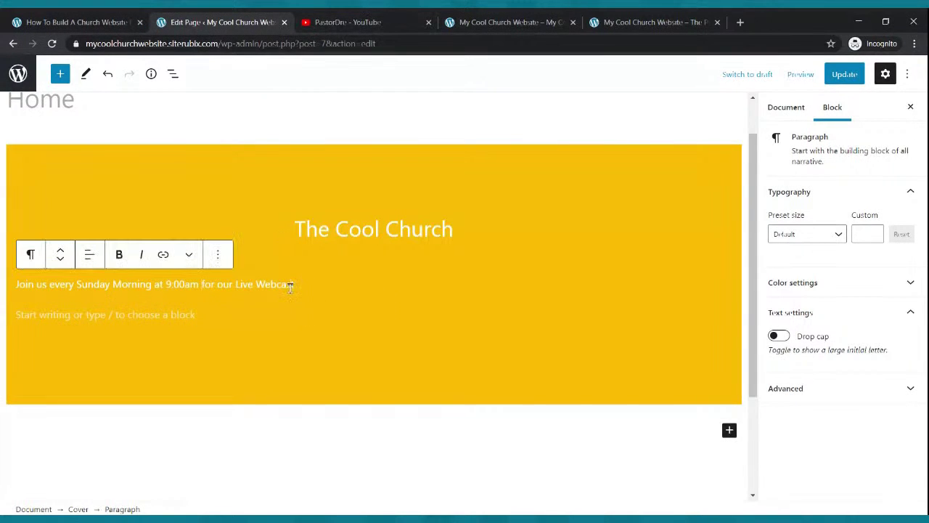
Center the subtitle and enlarge its font size to 24.
{"action": "left_click", "coordinate": [89, 255]}
{"action": "left_click", "coordinate": [112, 322]}
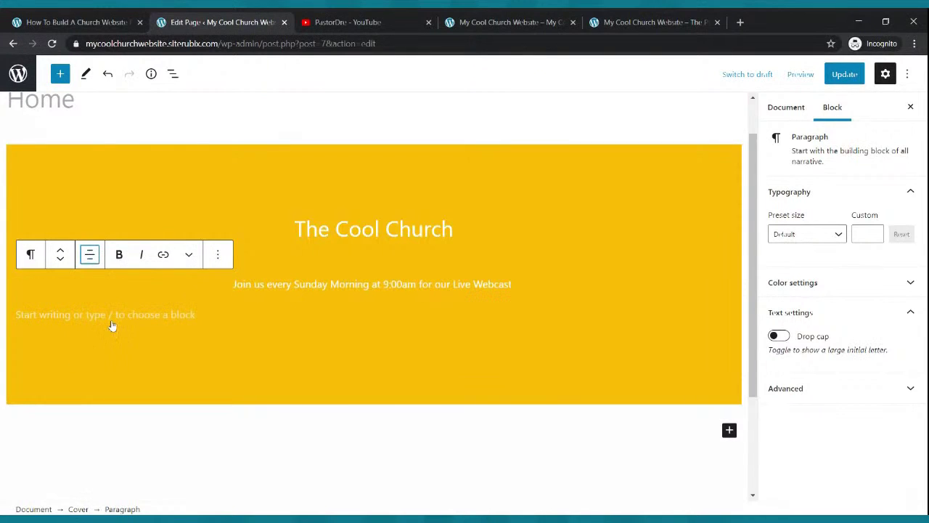
{"action": "left_click_drag", "start_coordinate": [516, 284], "coordinate": [234, 283]}
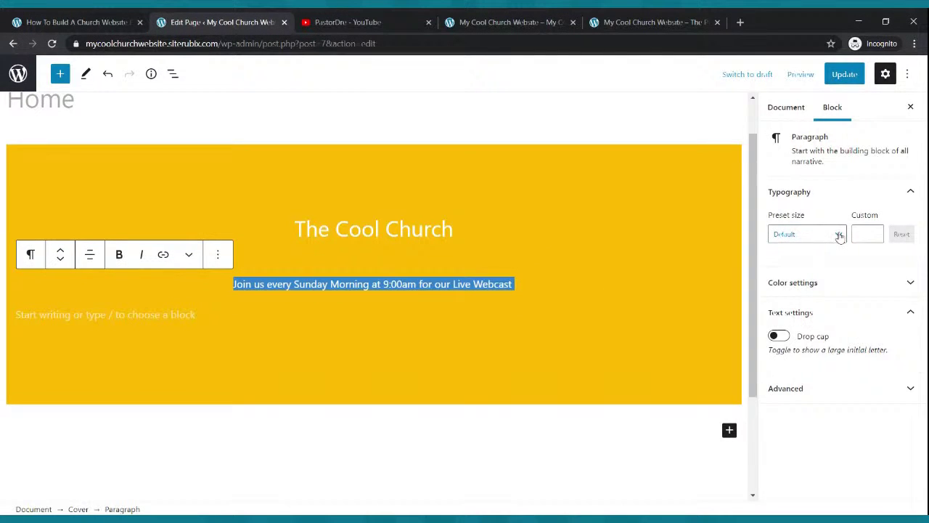
{"action": "left_click", "coordinate": [839, 236]}
{"action": "left_click", "coordinate": [812, 332]}
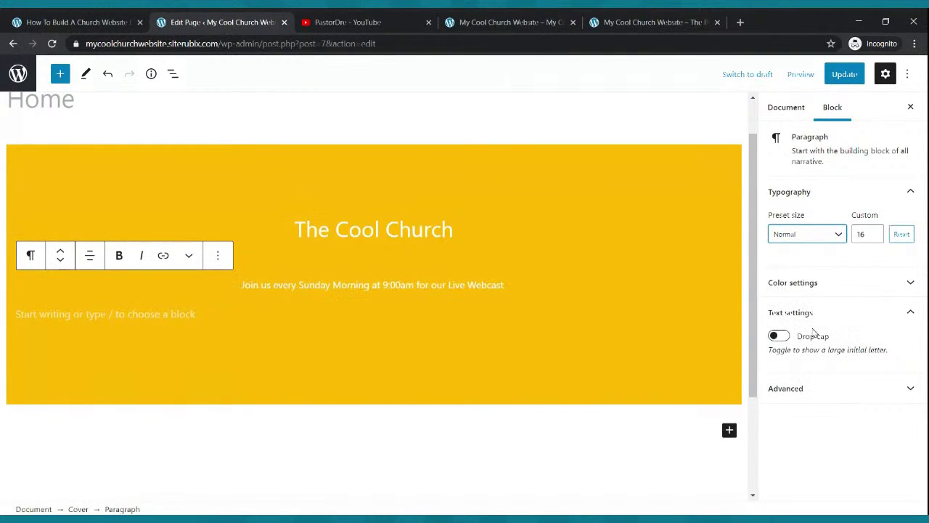
{"action": "left_click", "coordinate": [842, 235]}
{"action": "left_click", "coordinate": [819, 344]}
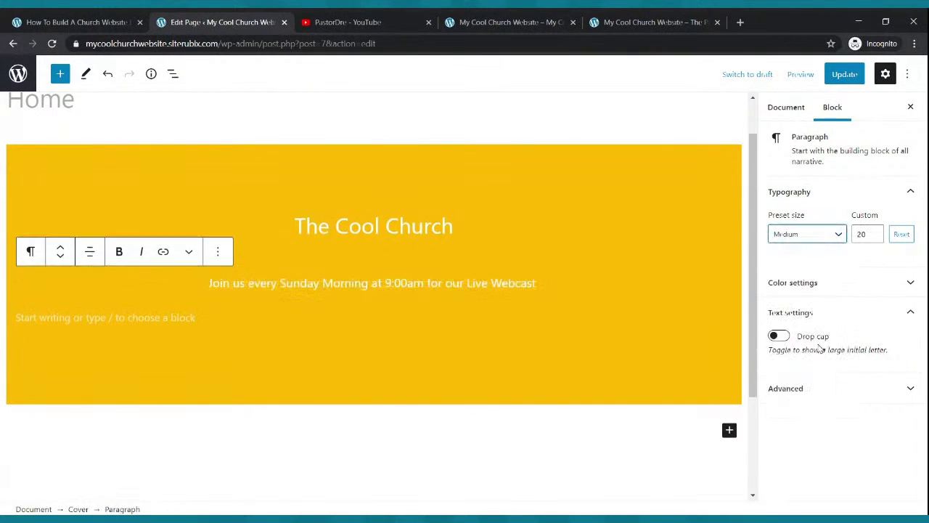
{"action": "left_click", "coordinate": [876, 234]}
{"action": "left_click", "coordinate": [876, 234]}
{"action": "left_click", "coordinate": [876, 235]}
{"action": "left_click", "coordinate": [876, 234]}
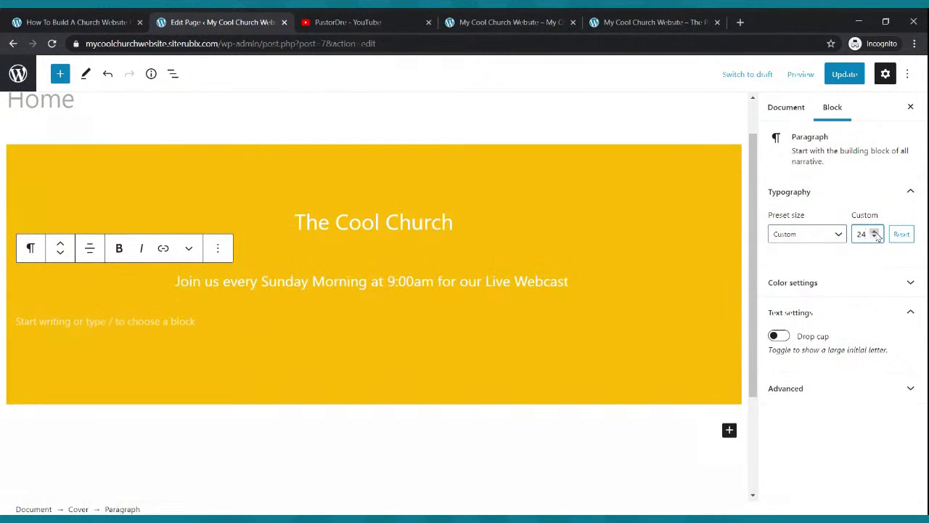
{"action": "left_click", "coordinate": [234, 324]}
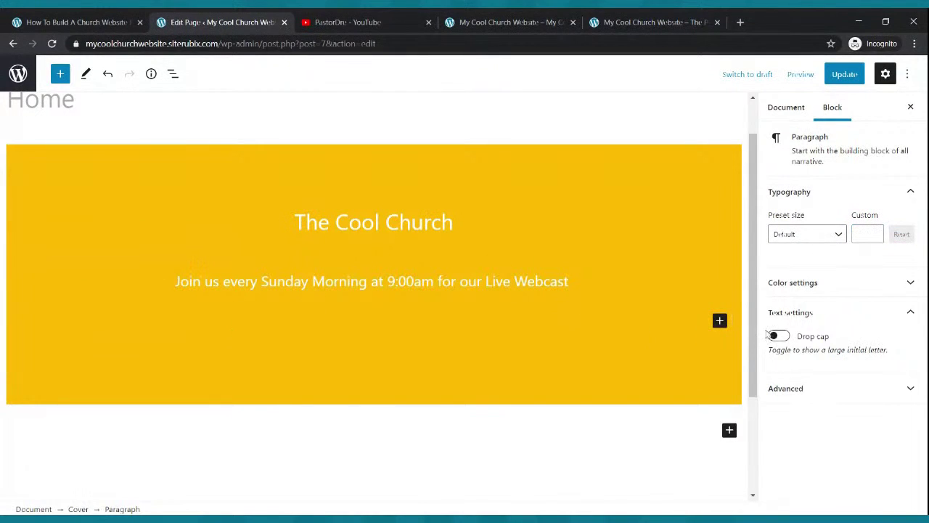
Add a Buttons block in the cover with a 'Watch Now' button.
{"action": "left_click", "coordinate": [719, 320]}
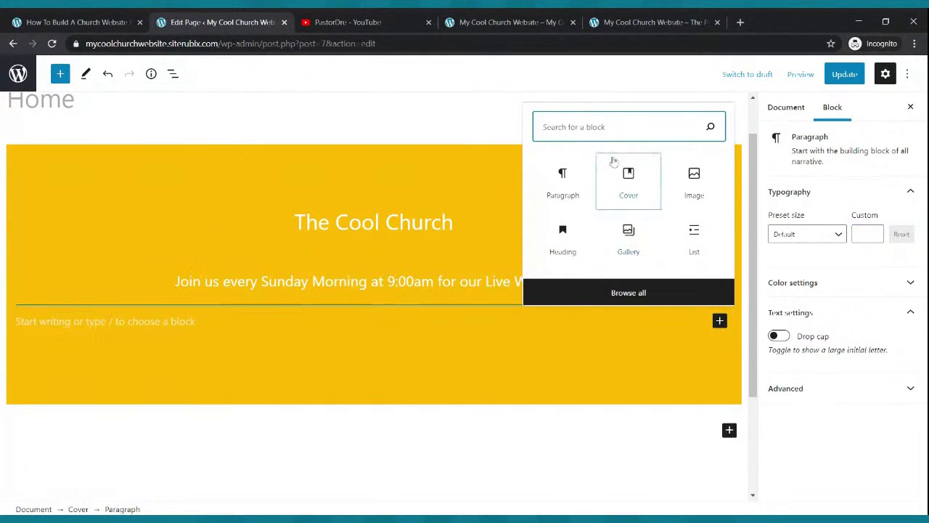
{"action": "type", "text": "butt"}
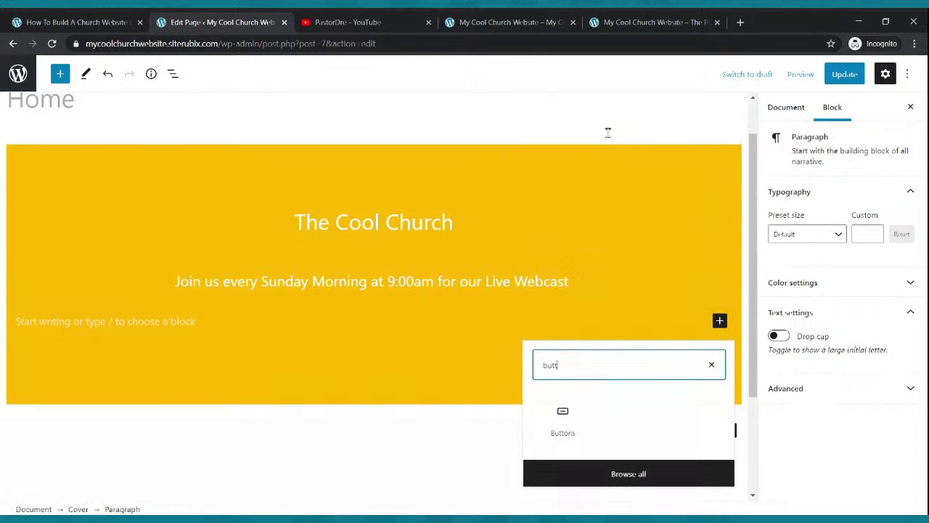
{"action": "type", "text": "on"}
{"action": "left_click", "coordinate": [564, 419]}
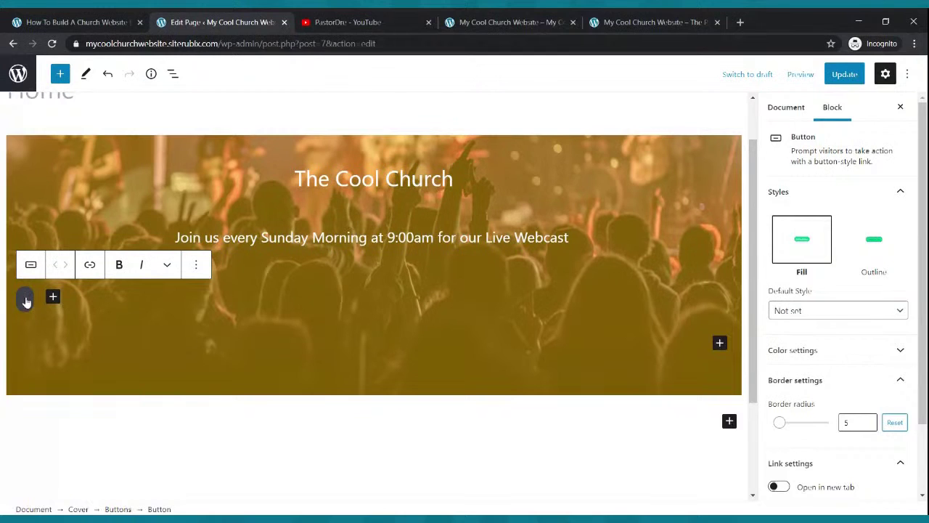
{"action": "type", "text": "Wa"}
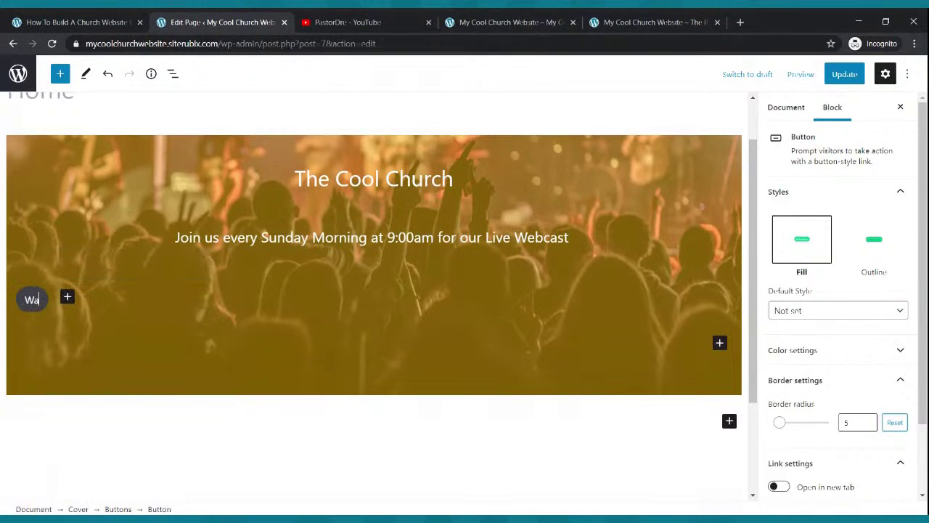
{"action": "type", "text": "tch Now"}
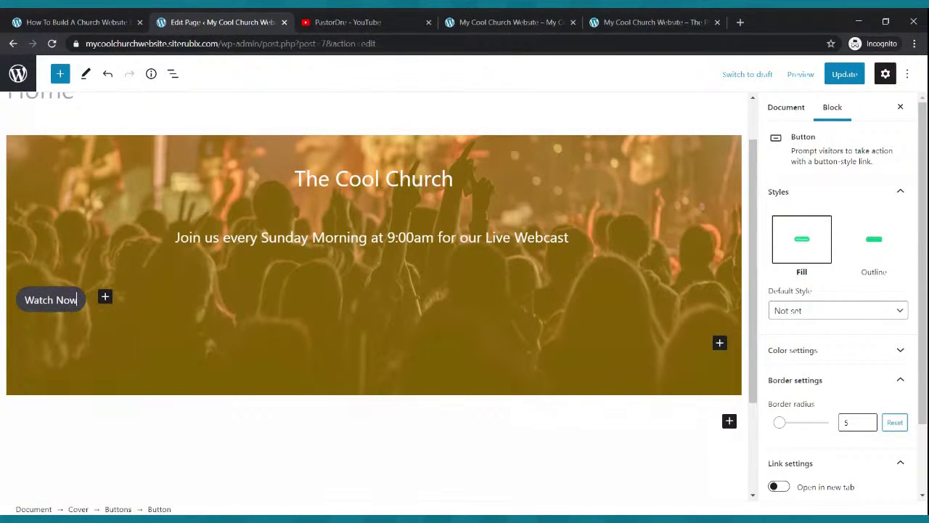
Select the parent Buttons block of the Watch Now button.
{"action": "left_click", "coordinate": [82, 310]}
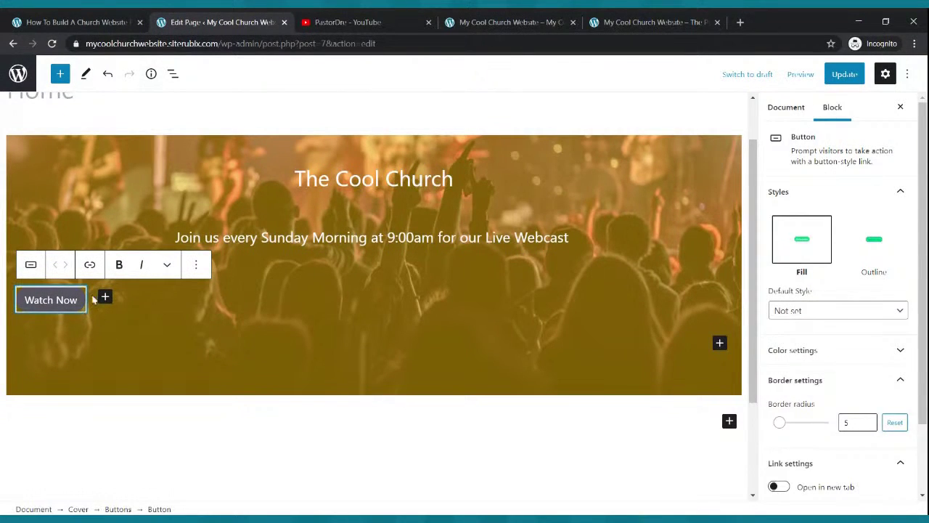
{"action": "left_click", "coordinate": [79, 320]}
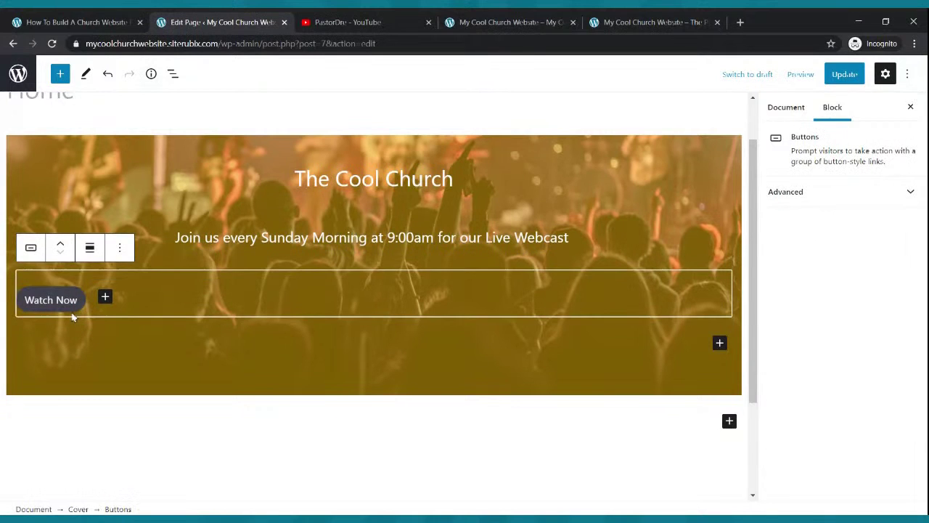
{"action": "left_click", "coordinate": [74, 306]}
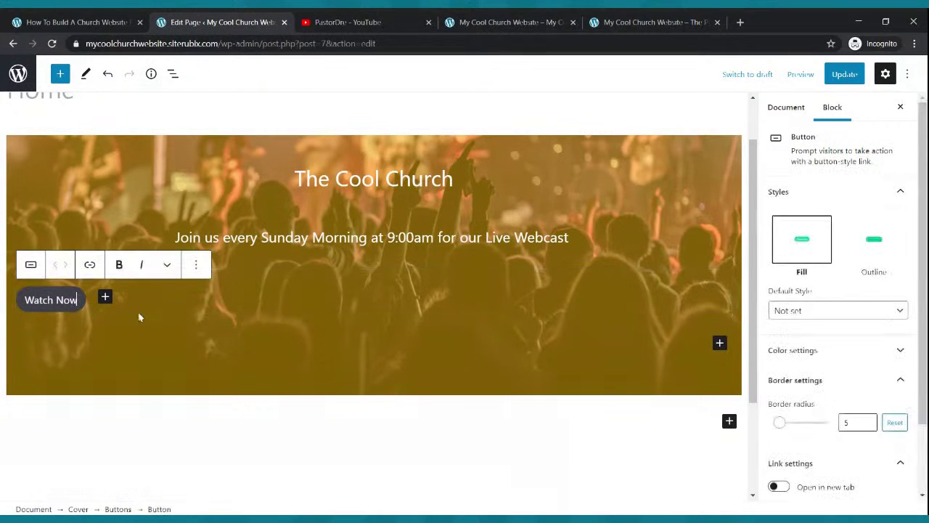
{"action": "left_click", "coordinate": [88, 317]}
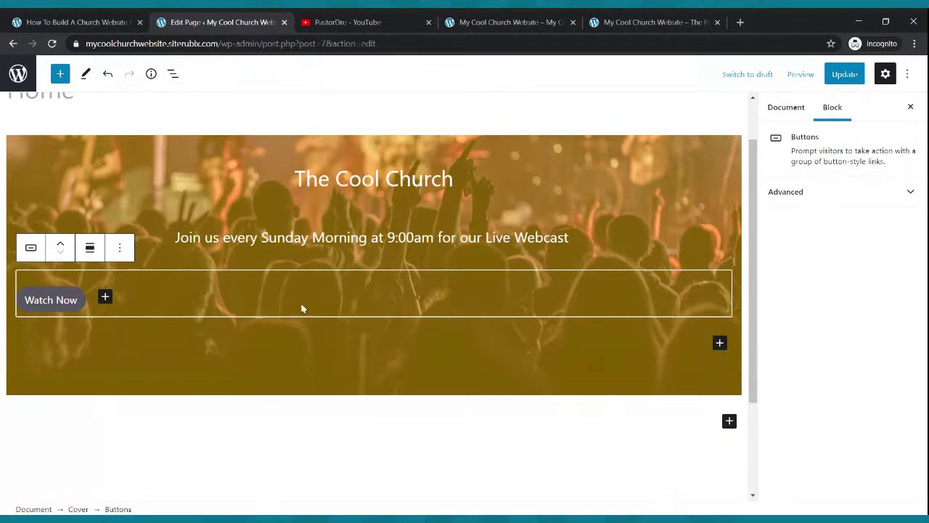
Center the Watch Now button and give it white text on a blue background.
{"action": "left_click", "coordinate": [89, 248]}
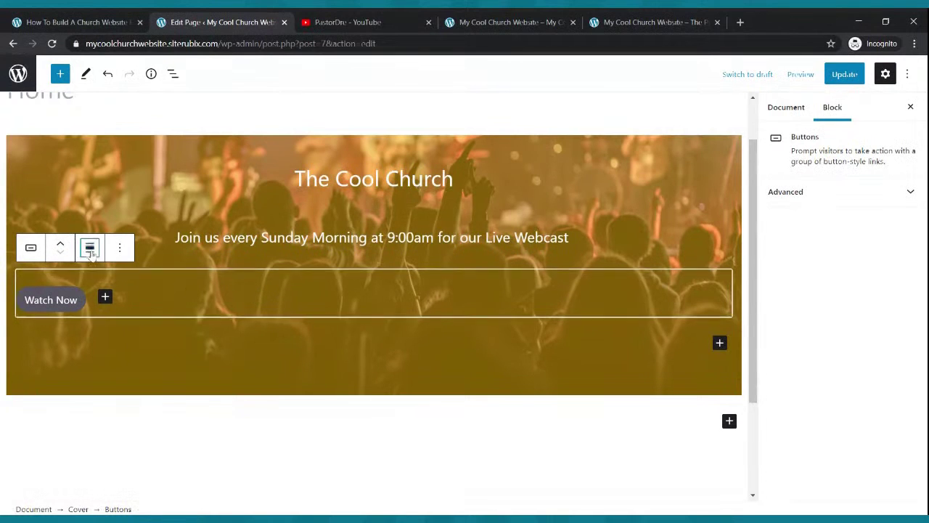
{"action": "left_click", "coordinate": [124, 315]}
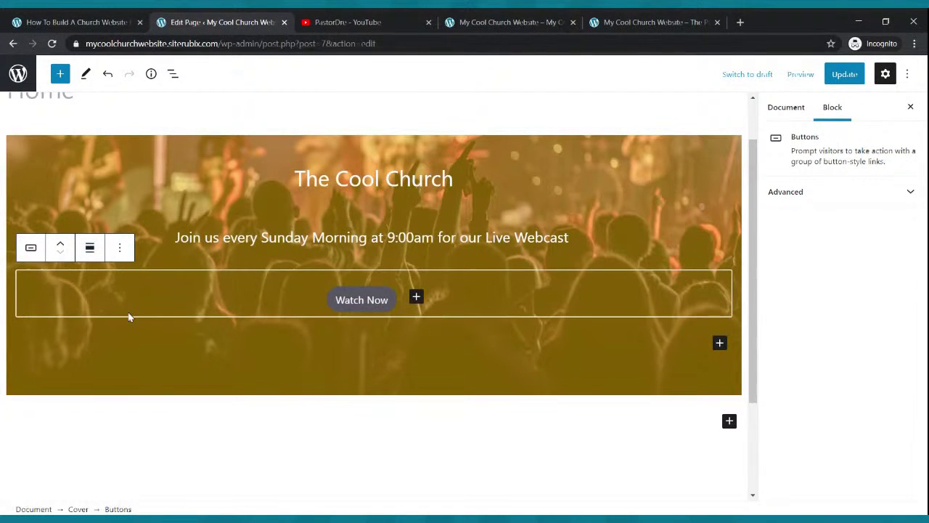
{"action": "left_click", "coordinate": [393, 305]}
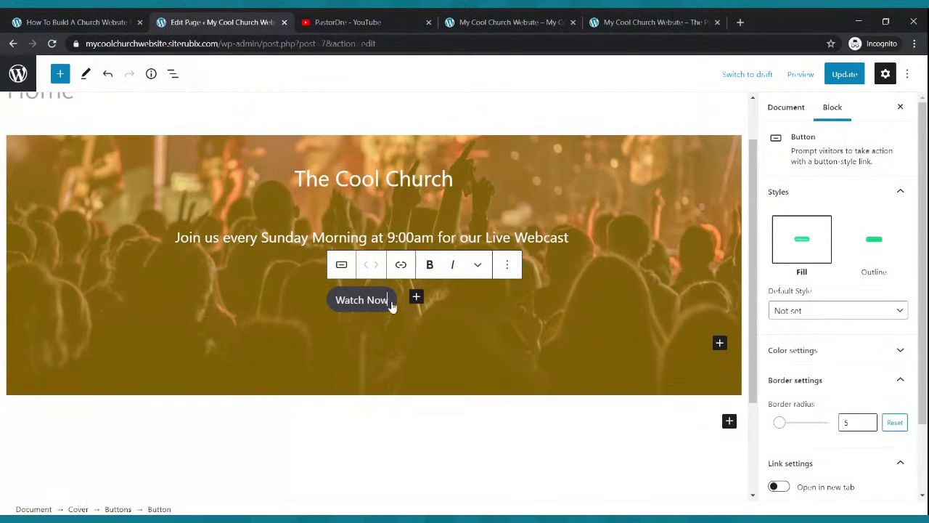
{"action": "left_click", "coordinate": [830, 352]}
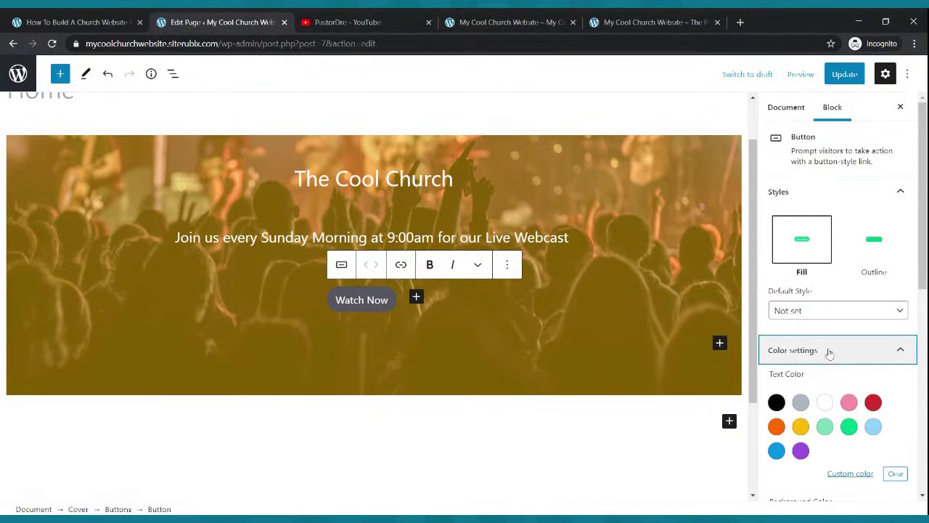
{"action": "left_click", "coordinate": [825, 402]}
{"action": "scroll", "coordinate": [824, 401], "scroll_direction": "down", "scroll_amount": 3}
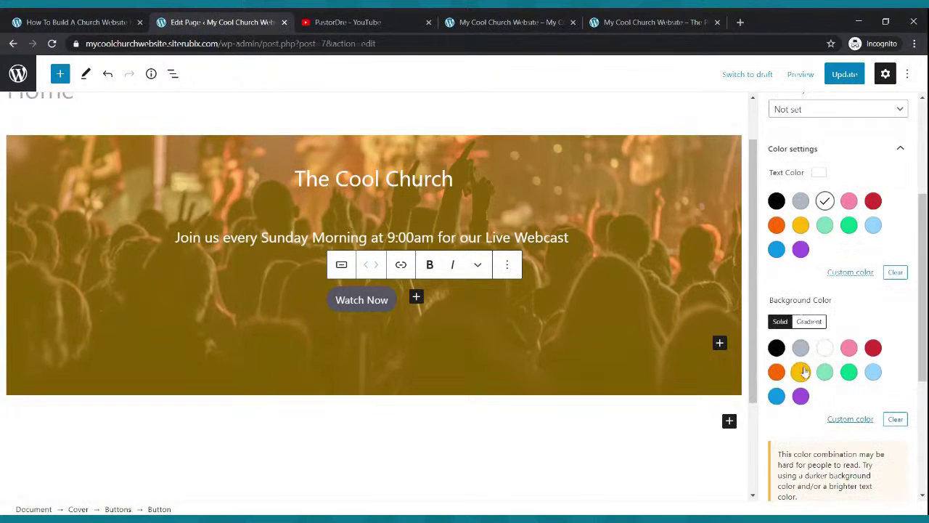
{"action": "left_click", "coordinate": [802, 372]}
{"action": "left_click", "coordinate": [825, 372]}
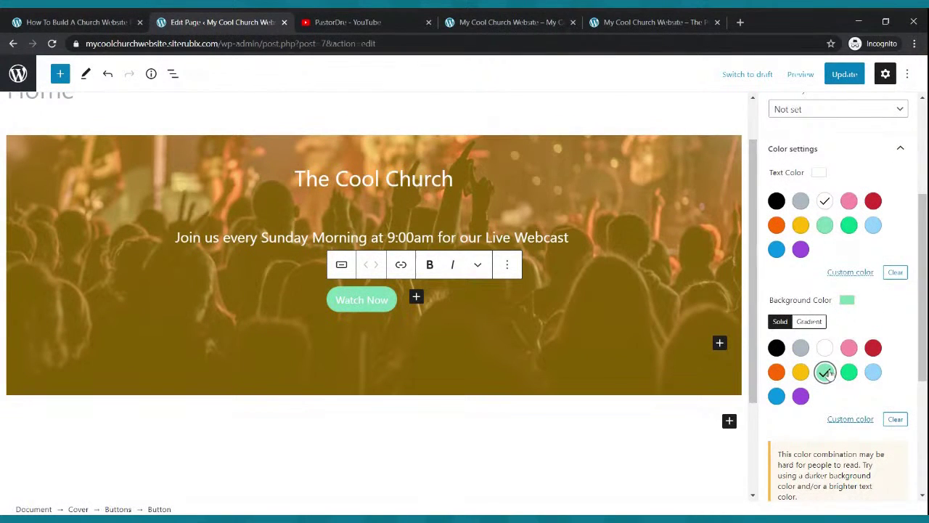
{"action": "left_click", "coordinate": [776, 395]}
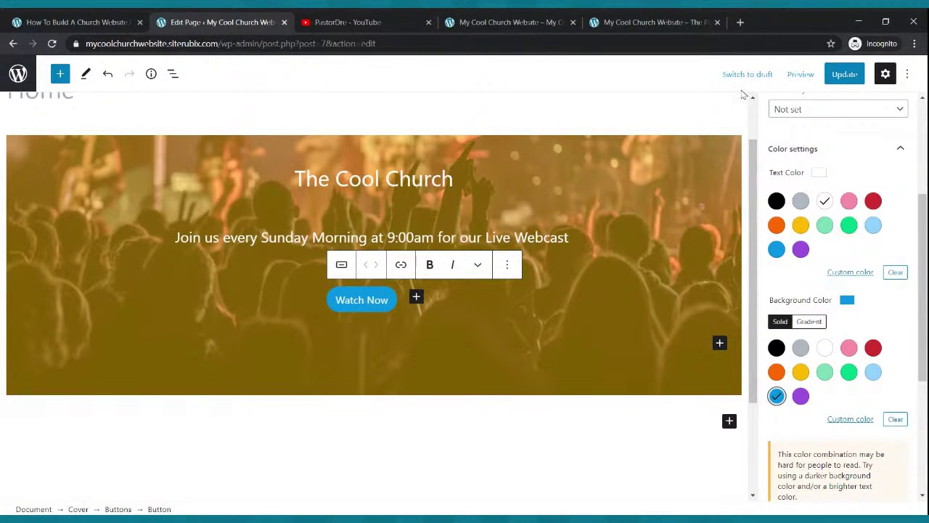
Update the page and reload the live home page to see the finished cover.
{"action": "left_click", "coordinate": [845, 78]}
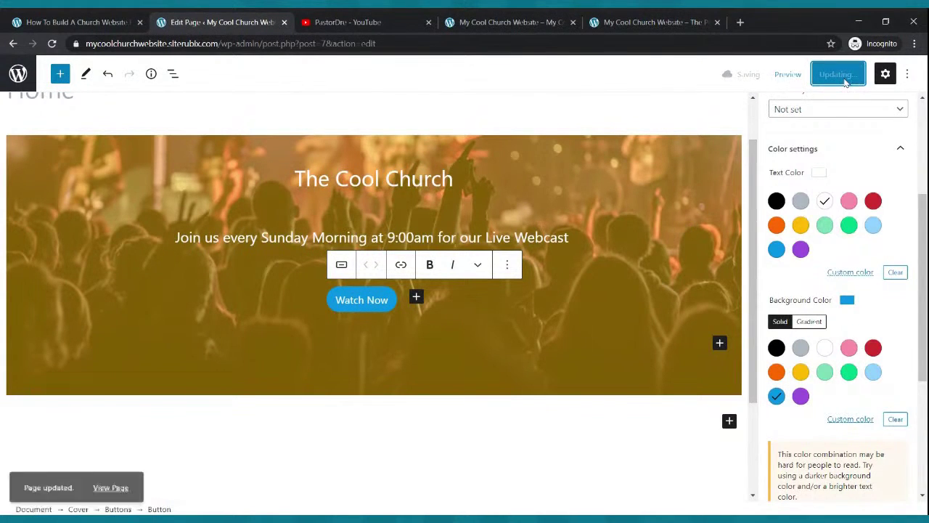
{"action": "left_click", "coordinate": [493, 22]}
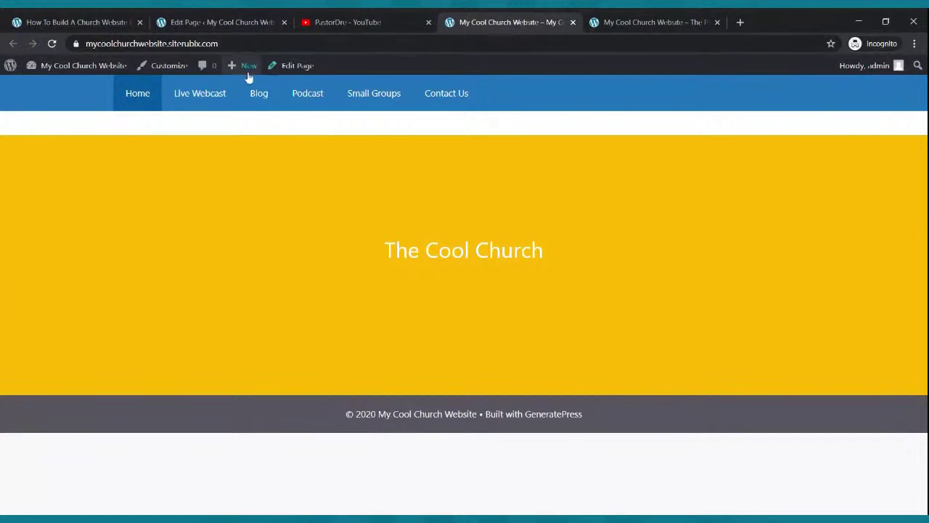
{"action": "left_click", "coordinate": [52, 44]}
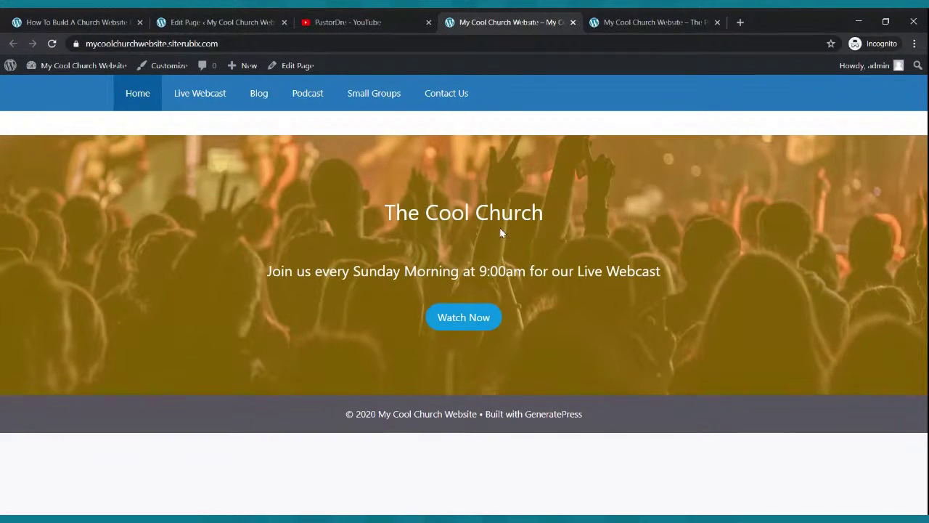
Compare the live church site with the reference site, then return to the Home page editor.
{"action": "key", "text": "ctrl+Tab"}
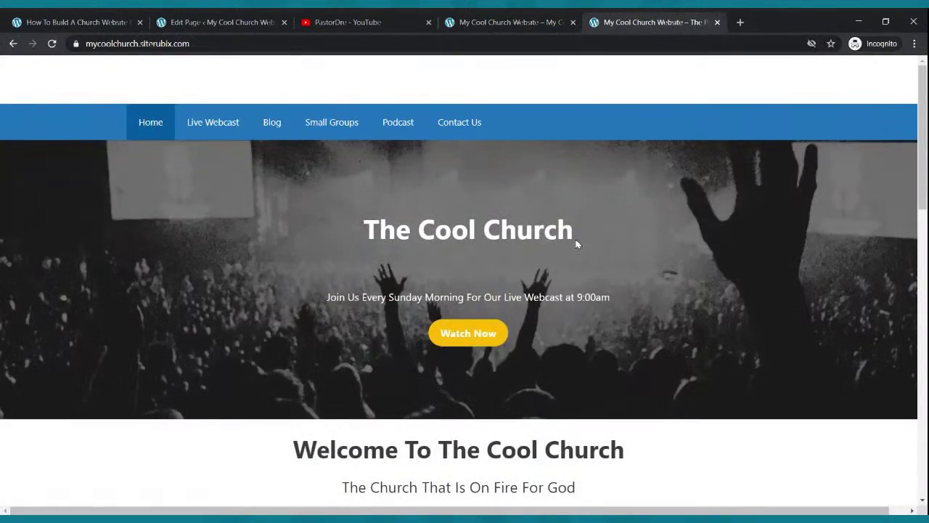
{"action": "scroll", "coordinate": [577, 243], "scroll_direction": "down", "scroll_amount": 3}
{"action": "scroll", "coordinate": [577, 243], "scroll_direction": "down", "scroll_amount": 5}
{"action": "scroll", "coordinate": [572, 235], "scroll_direction": "up", "scroll_amount": 10}
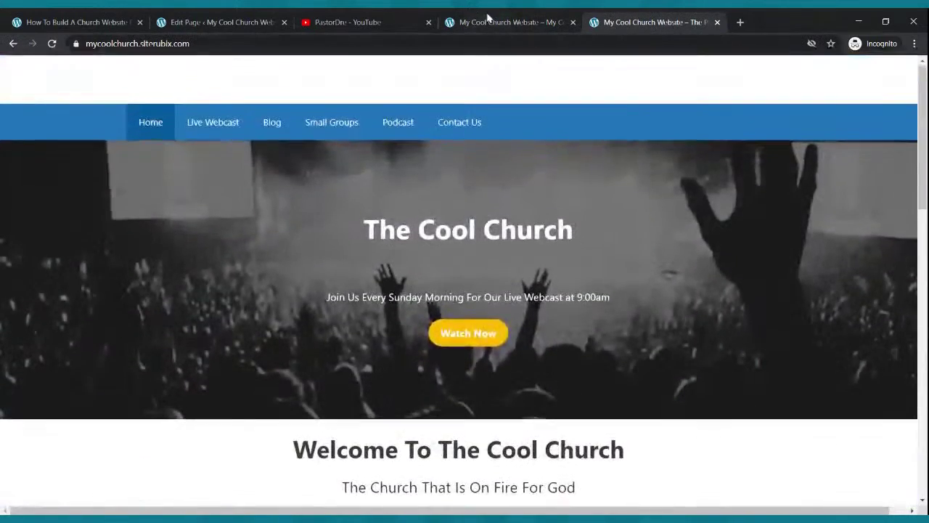
{"action": "left_click", "coordinate": [512, 22]}
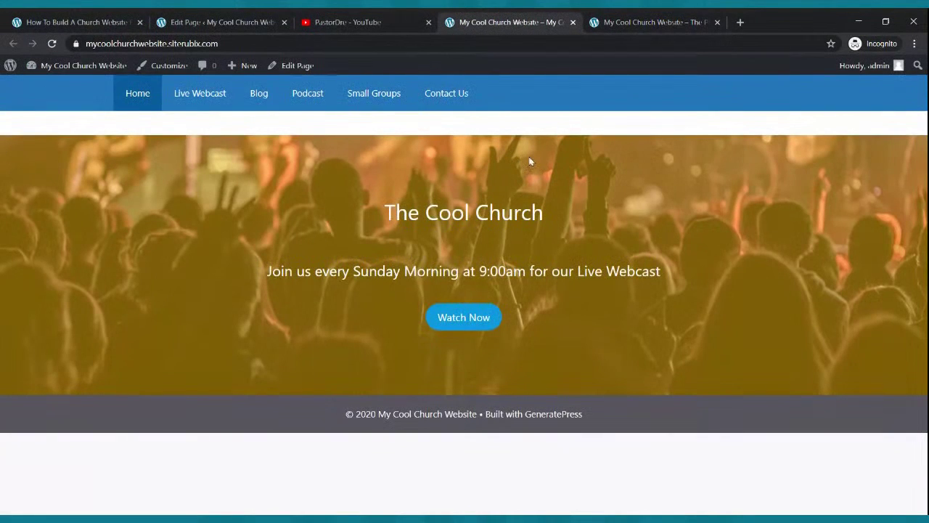
{"action": "left_click", "coordinate": [615, 21]}
{"action": "scroll", "coordinate": [439, 411], "scroll_direction": "down", "scroll_amount": 1}
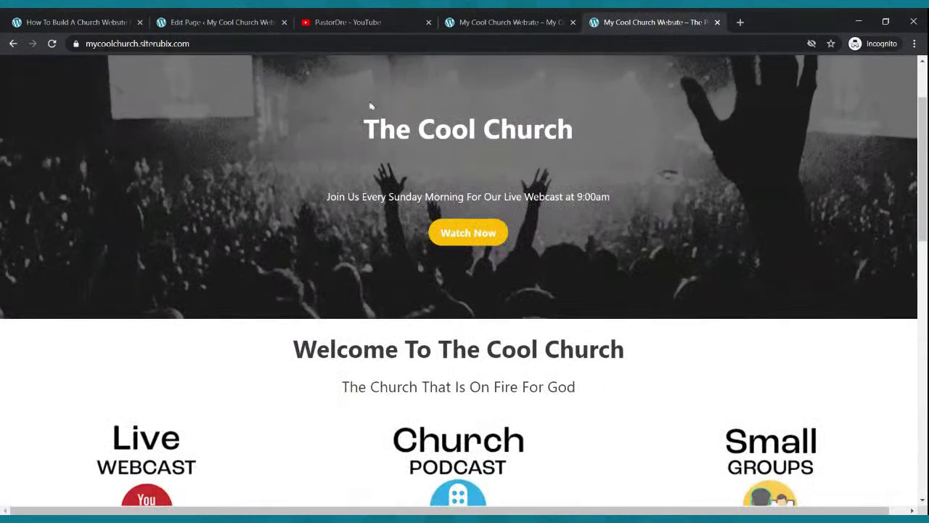
{"action": "left_click", "coordinate": [218, 22]}
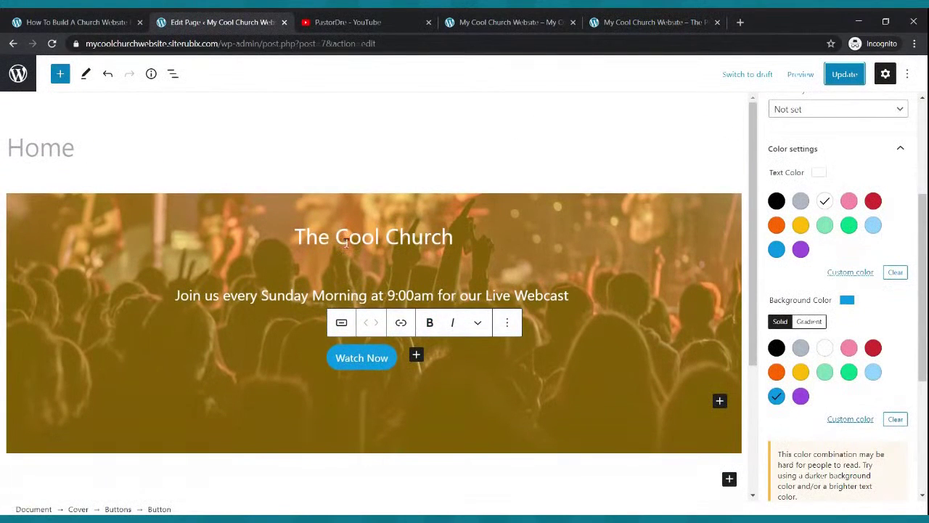
Make 'The Cool Church' heading bold and update the page.
{"action": "left_click_drag", "start_coordinate": [293, 233], "coordinate": [453, 237]}
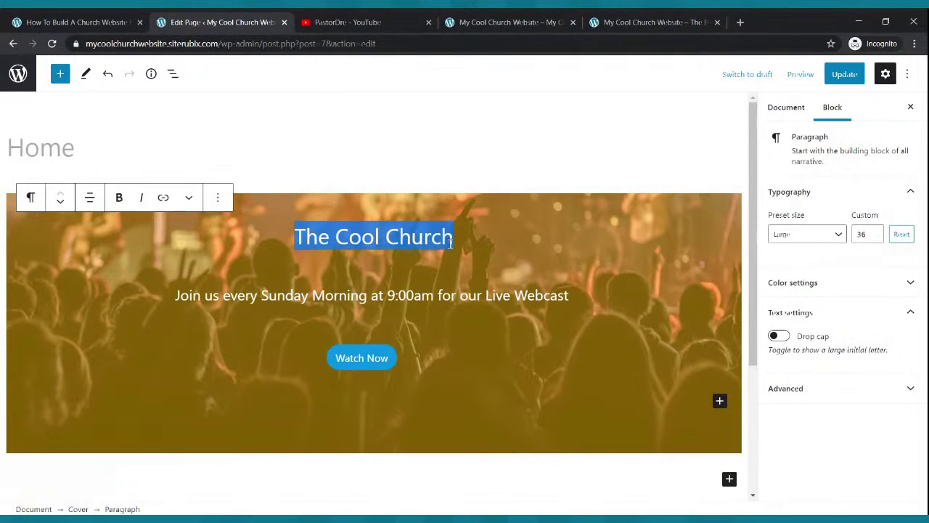
{"action": "left_click", "coordinate": [119, 198]}
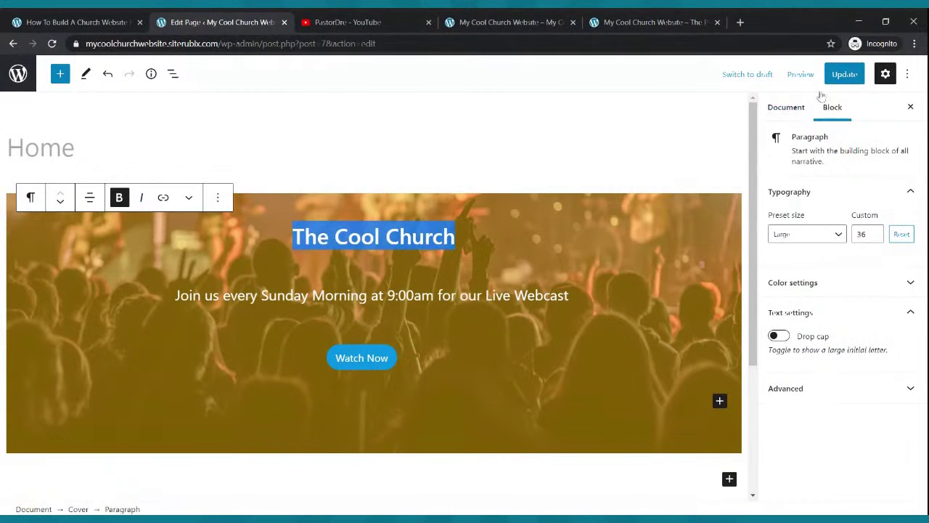
{"action": "left_click", "coordinate": [838, 76]}
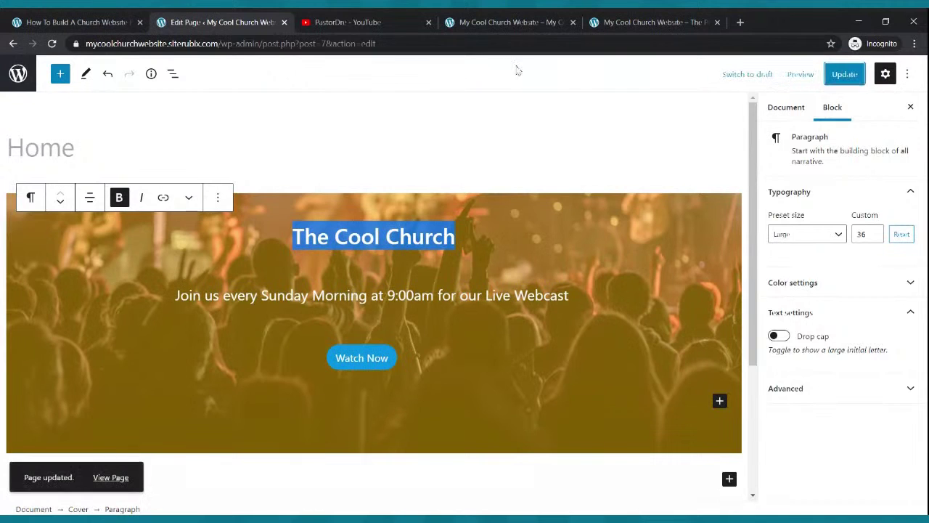
Reload the live home page to confirm the bold heading, then return to the editor.
{"action": "left_click", "coordinate": [501, 22]}
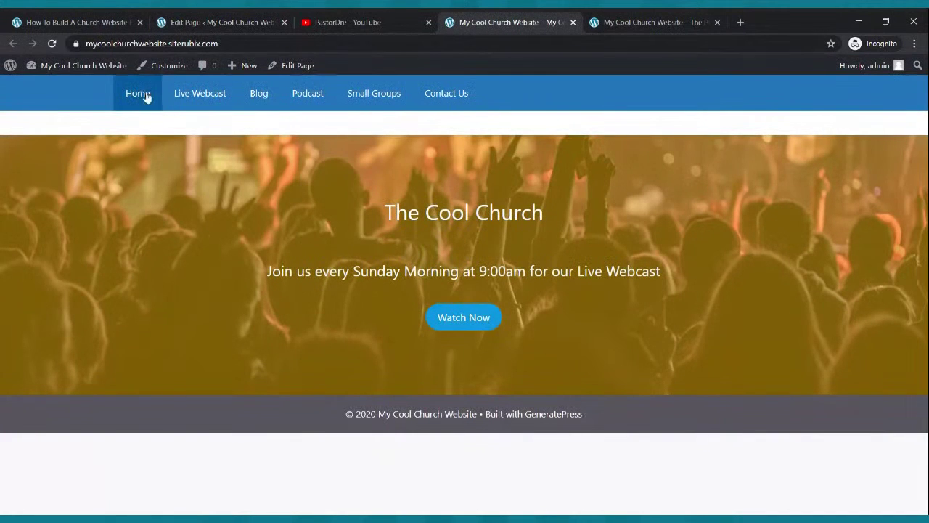
{"action": "left_click", "coordinate": [52, 44]}
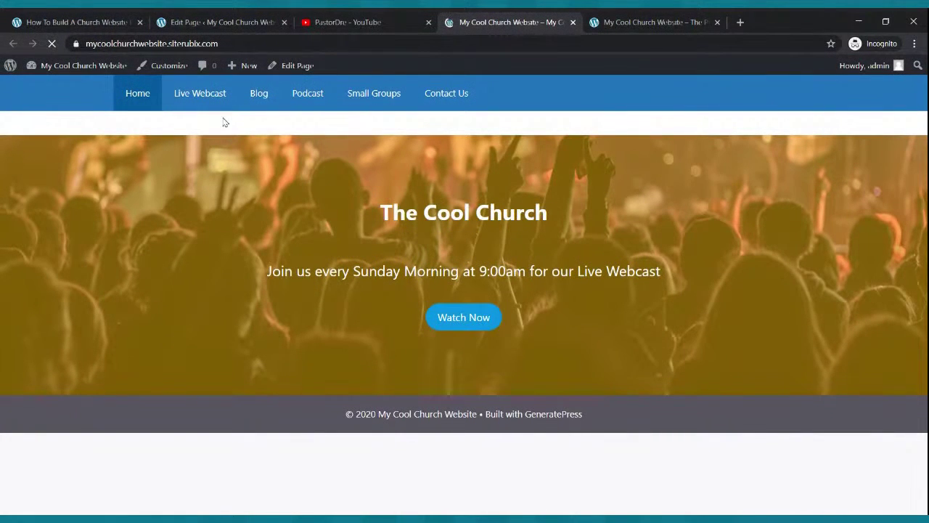
{"action": "left_click", "coordinate": [227, 21]}
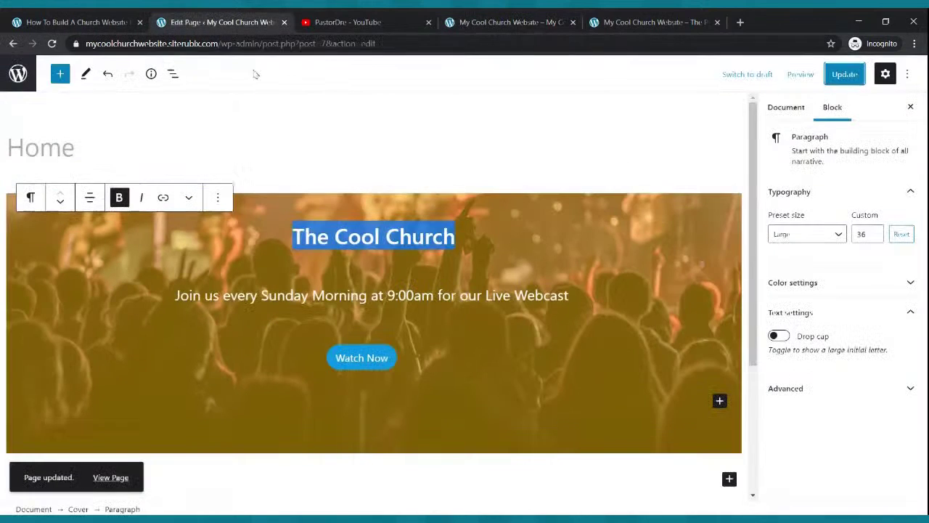
{"action": "left_click", "coordinate": [407, 488]}
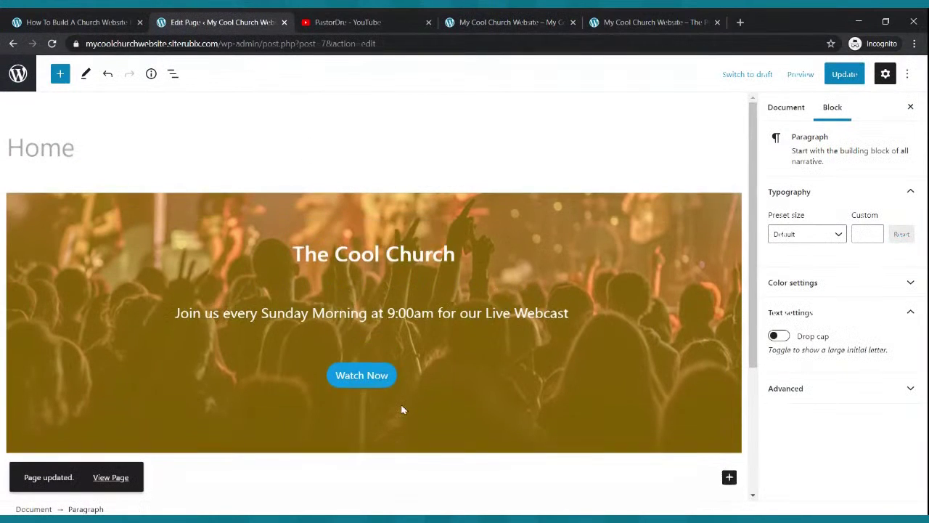
Add a Paragraph block below the cover reading 'Welcome To The Cool Church'.
{"action": "scroll", "coordinate": [402, 409], "scroll_direction": "down", "scroll_amount": 2}
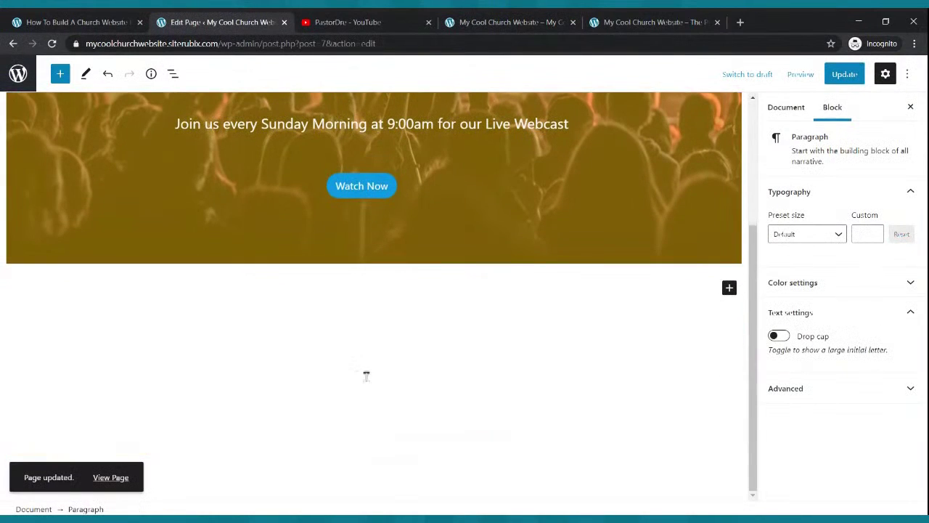
{"action": "left_click", "coordinate": [730, 289]}
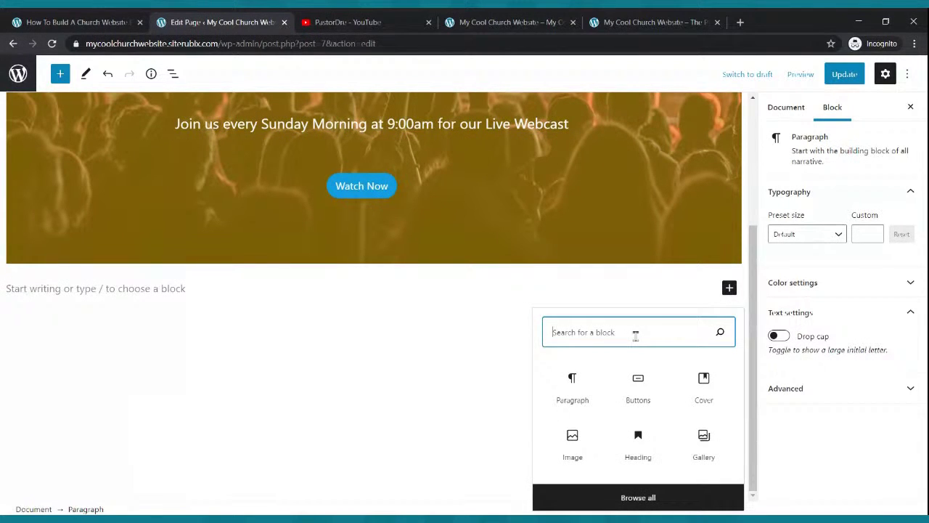
{"action": "type", "text": "para"}
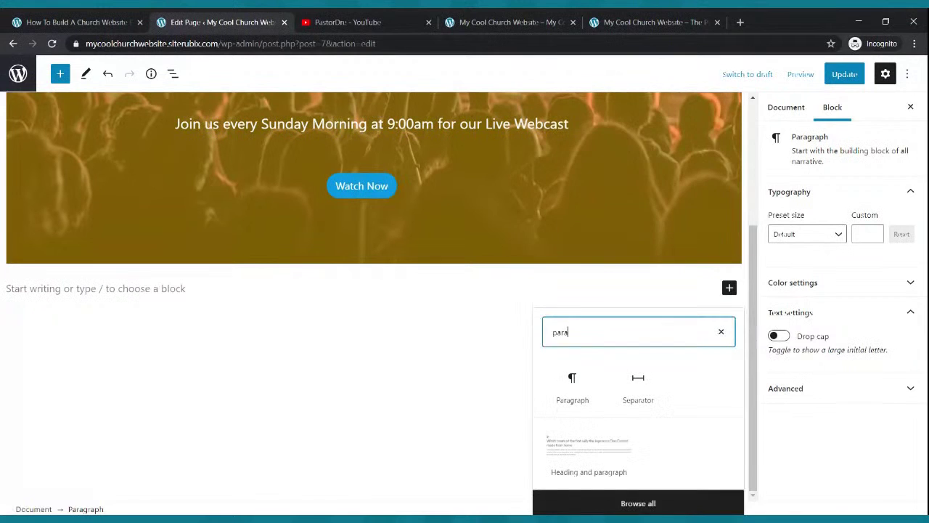
{"action": "type", "text": "graph"}
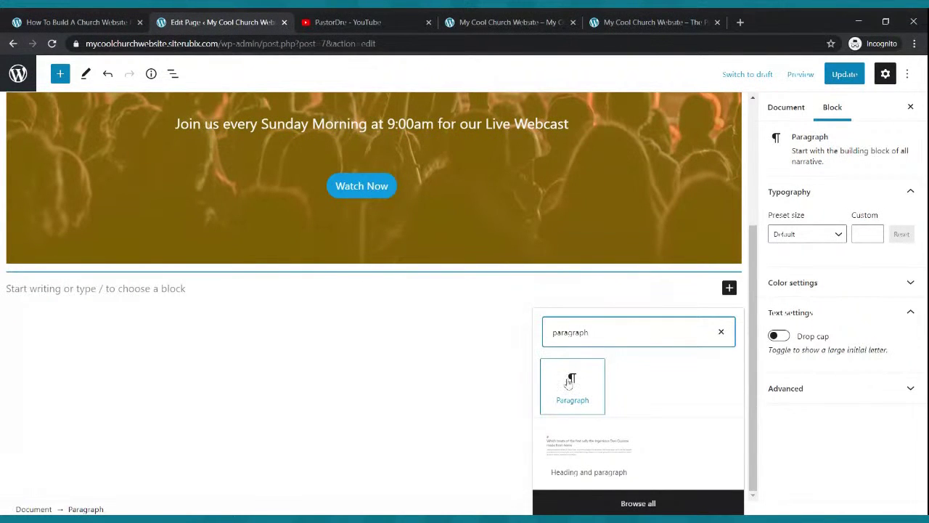
{"action": "left_click", "coordinate": [585, 385]}
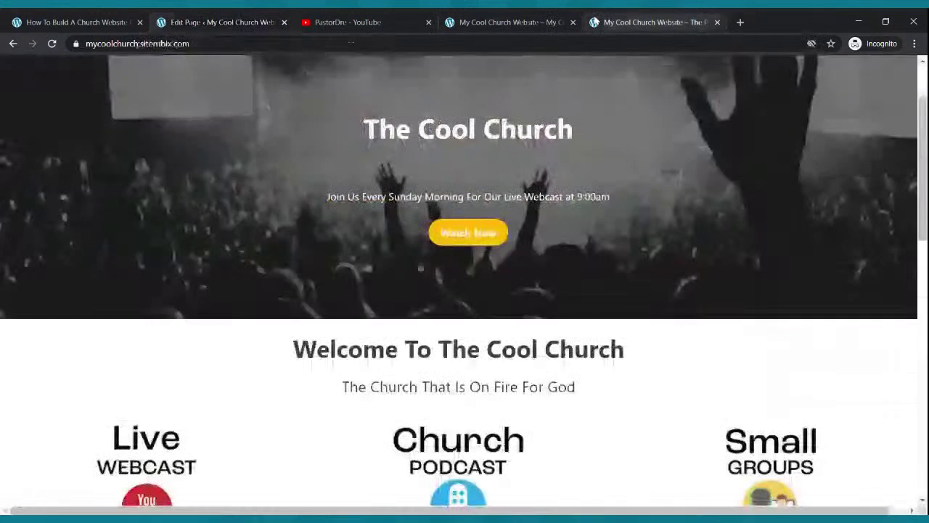
{"action": "left_click", "coordinate": [610, 23]}
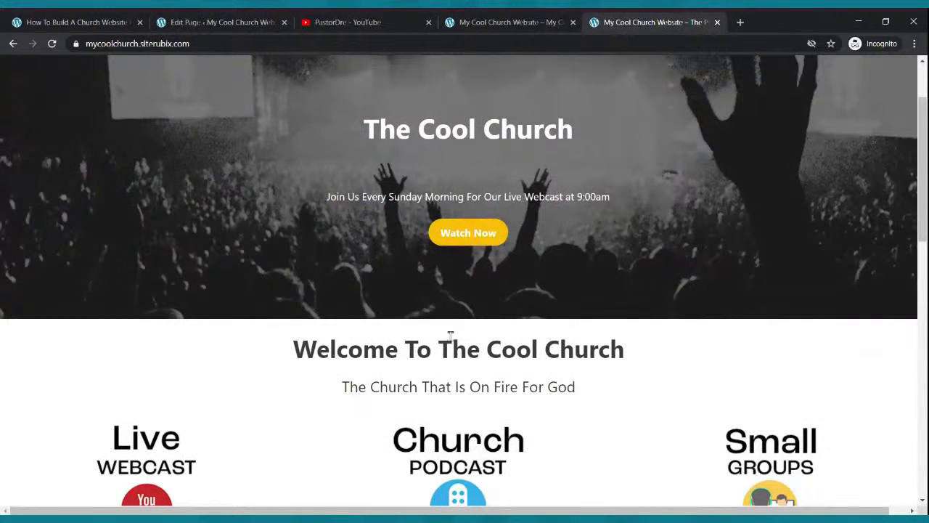
{"action": "left_click", "coordinate": [254, 20]}
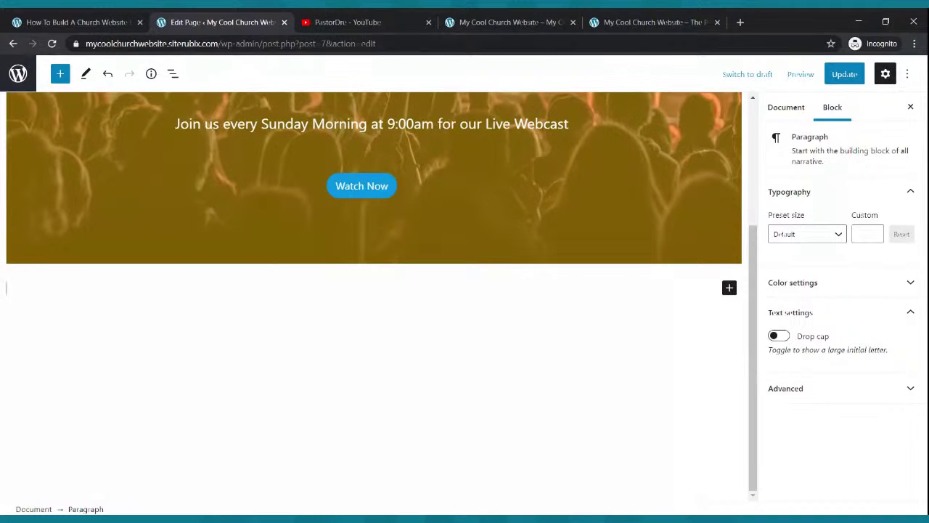
{"action": "type", "text": "Welcome To t"}
{"action": "key", "text": "Return"}
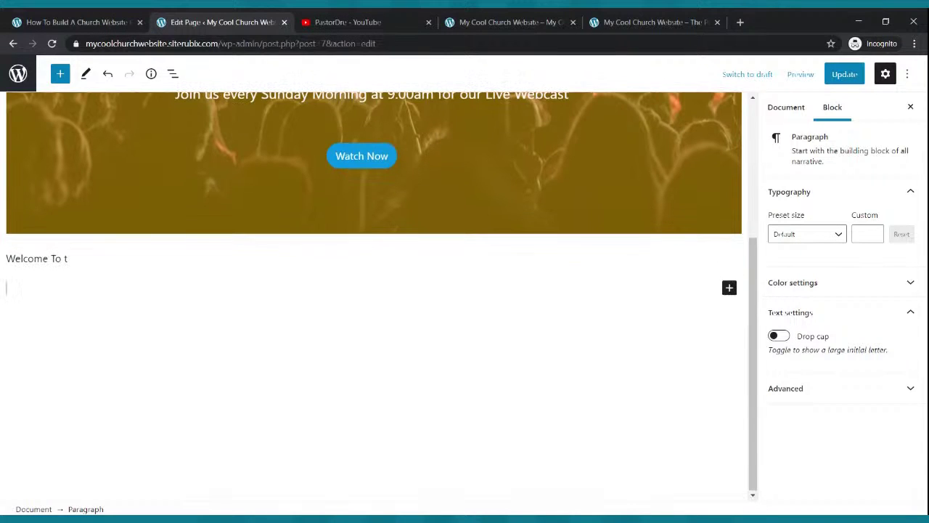
{"action": "key", "text": "BackSpace"}
{"action": "key", "text": "BackSpace"}
{"action": "type", "text": "The Cool Church"}
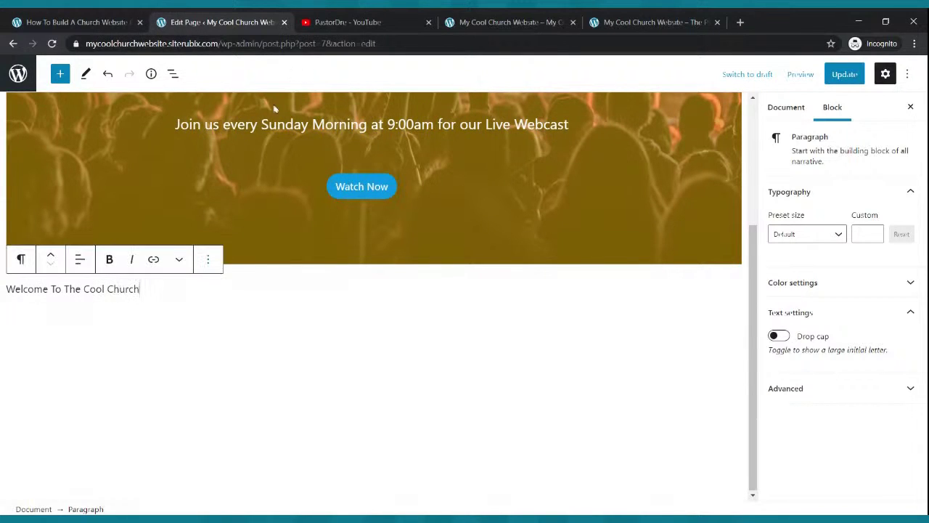
Make the welcome text bold, centred and Large (36) size.
{"action": "left_click_drag", "start_coordinate": [140, 288], "coordinate": [10, 302]}
{"action": "left_click", "coordinate": [109, 263]}
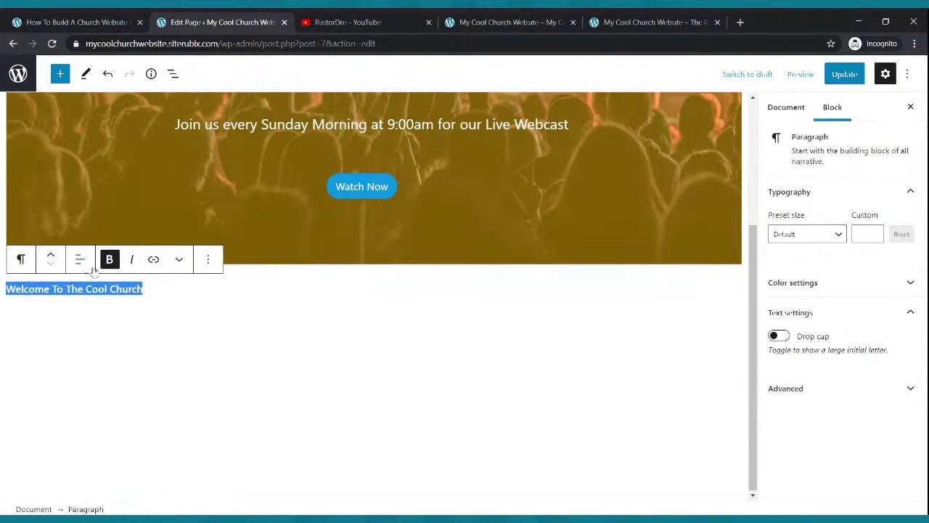
{"action": "left_click", "coordinate": [80, 261]}
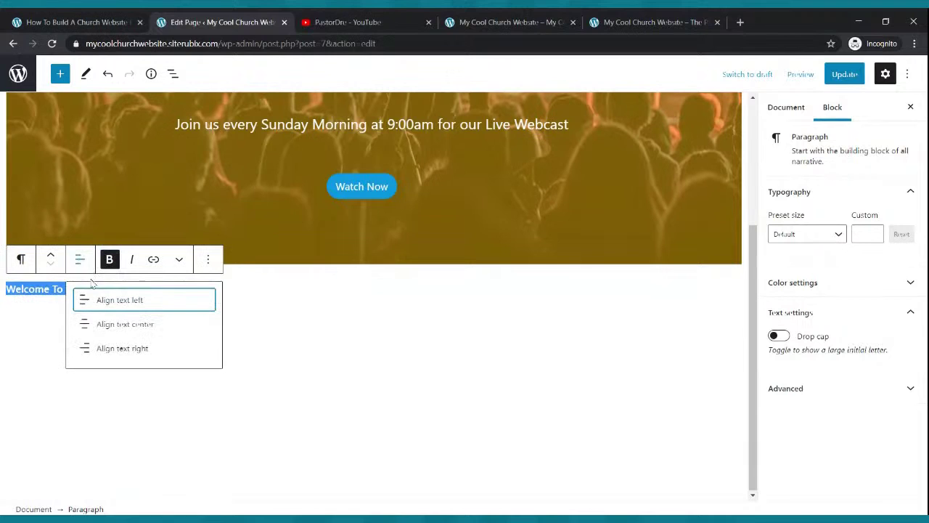
{"action": "left_click", "coordinate": [101, 325]}
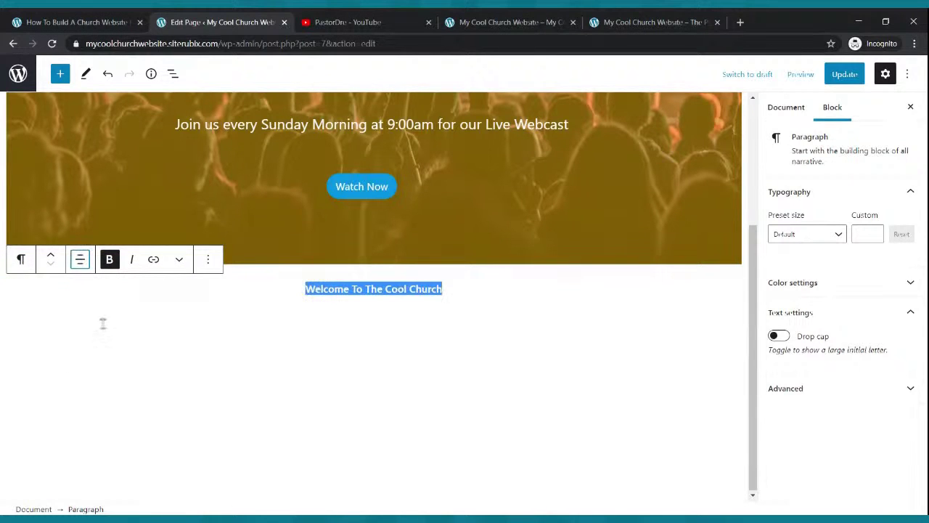
{"action": "left_click", "coordinate": [836, 235]}
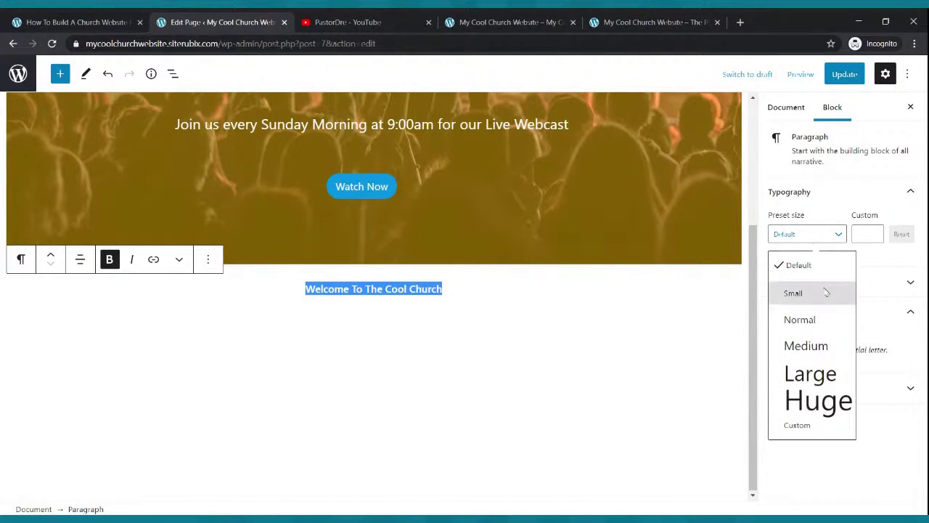
{"action": "left_click", "coordinate": [823, 352]}
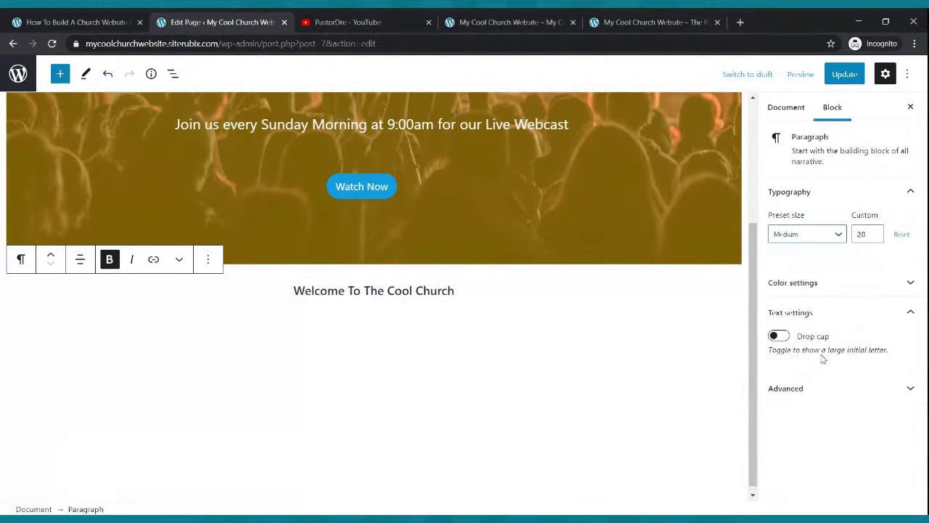
{"action": "left_click", "coordinate": [841, 236]}
{"action": "left_click", "coordinate": [807, 377]}
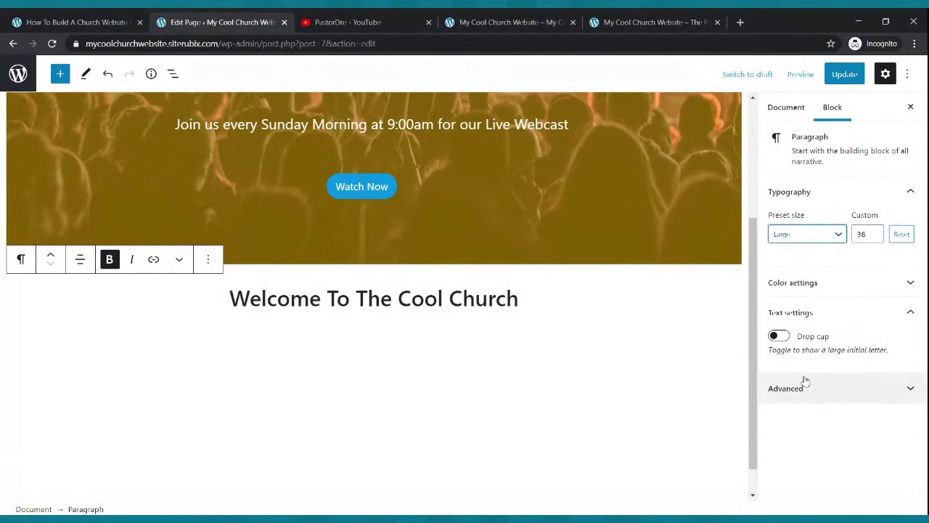
Update the page, check the live home page against the reference site, and return to the editor.
{"action": "left_click", "coordinate": [537, 327]}
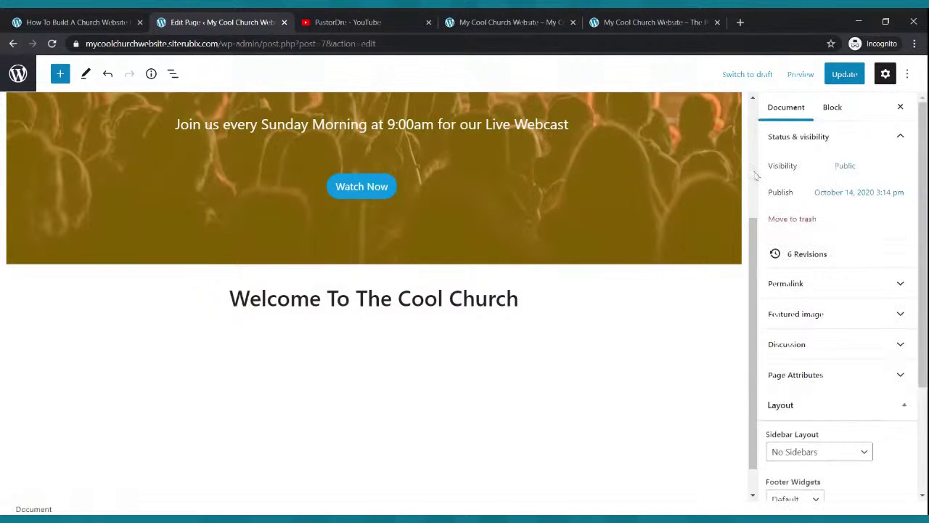
{"action": "left_click", "coordinate": [831, 82]}
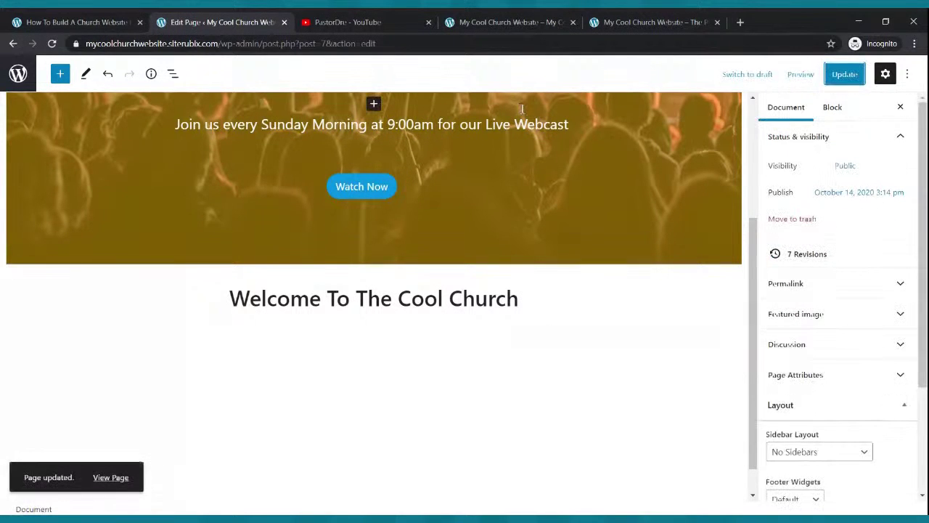
{"action": "left_click", "coordinate": [461, 22]}
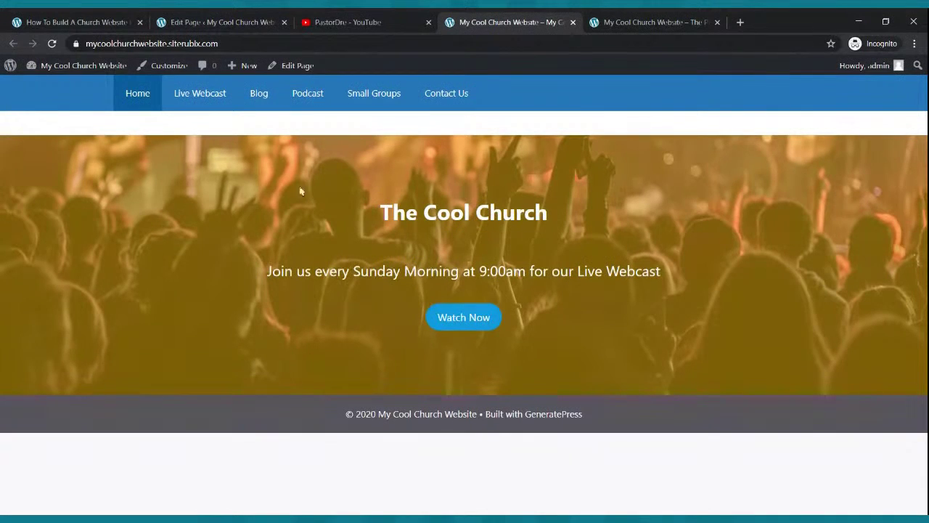
{"action": "left_click", "coordinate": [51, 44]}
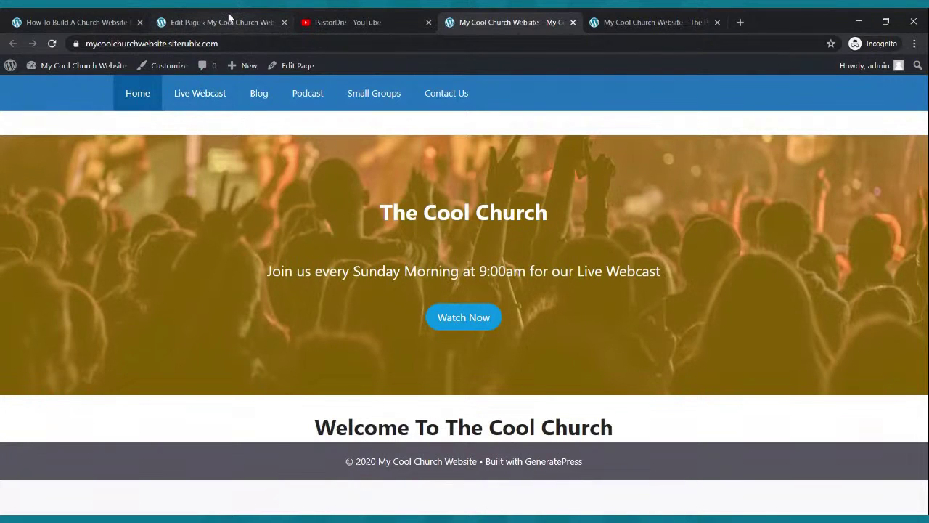
{"action": "left_click", "coordinate": [595, 21]}
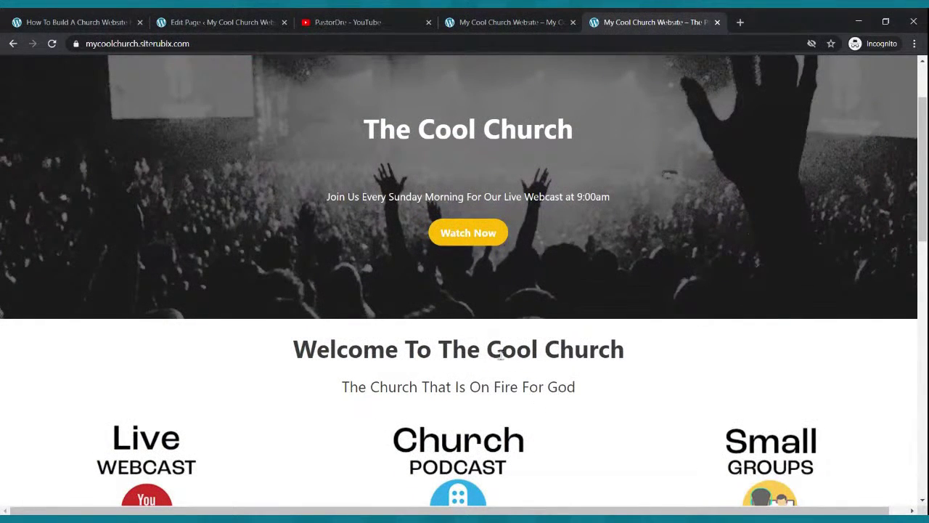
{"action": "left_click", "coordinate": [254, 22]}
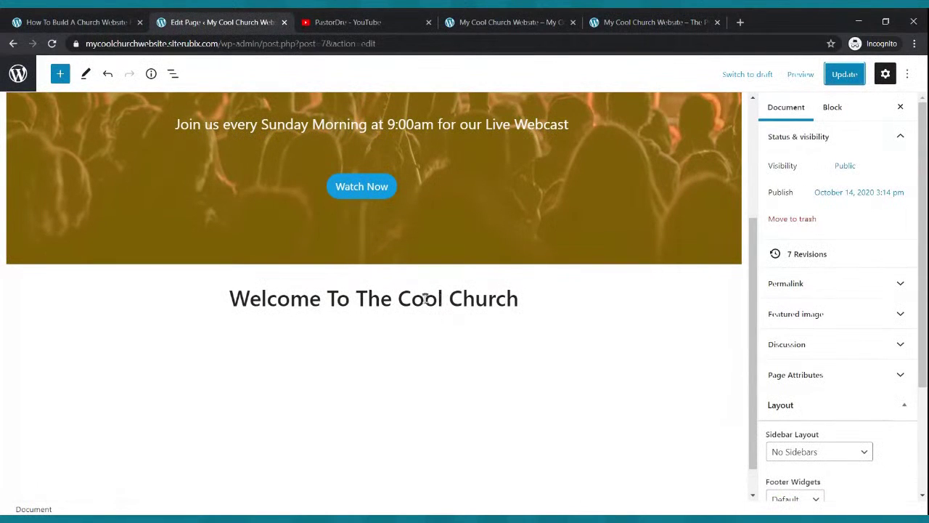
{"action": "left_click", "coordinate": [536, 299]}
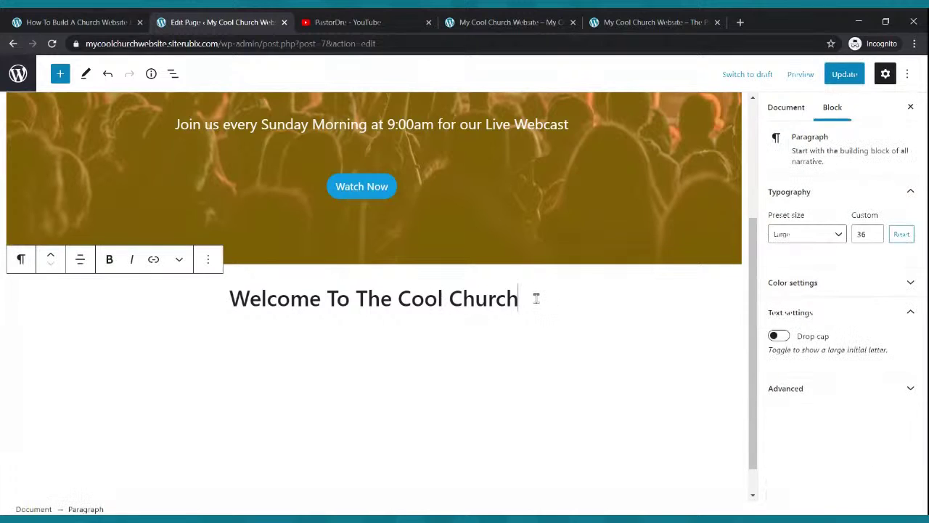
Type the tagline 'The Church That Is On The Move For God' in a new paragraph.
{"action": "key", "text": "Return"}
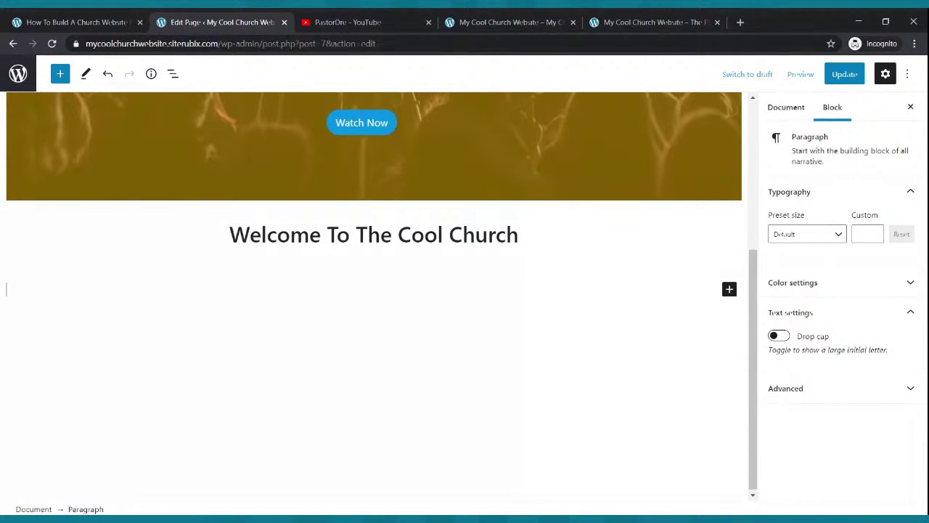
{"action": "type", "text": "The Church That Is On"}
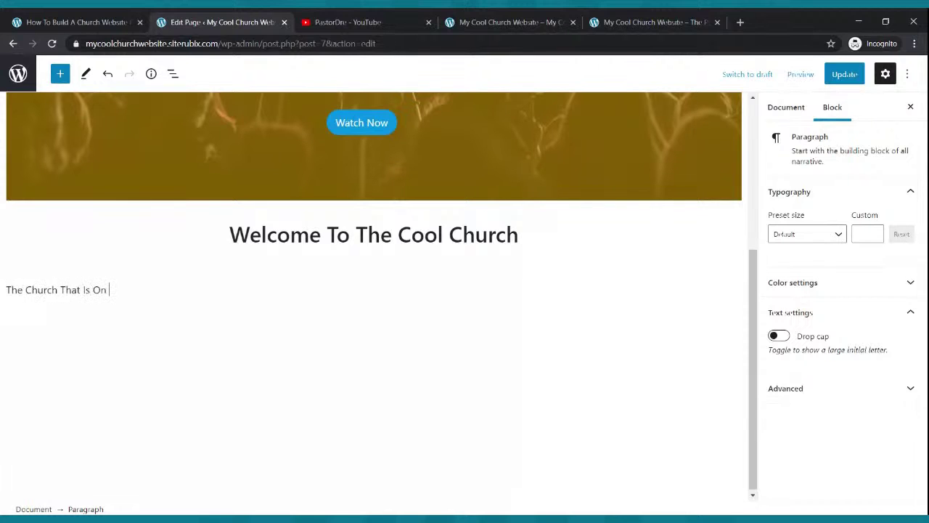
{"action": "type", "text": " The Mo"}
{"action": "key", "text": "BackSpace"}
{"action": "type", "text": "Mos"}
{"action": "type", "text": "e For God"}
Centre the tagline, set its font size to 24, and update the page.
{"action": "left_click_drag", "start_coordinate": [211, 290], "coordinate": [4, 290]}
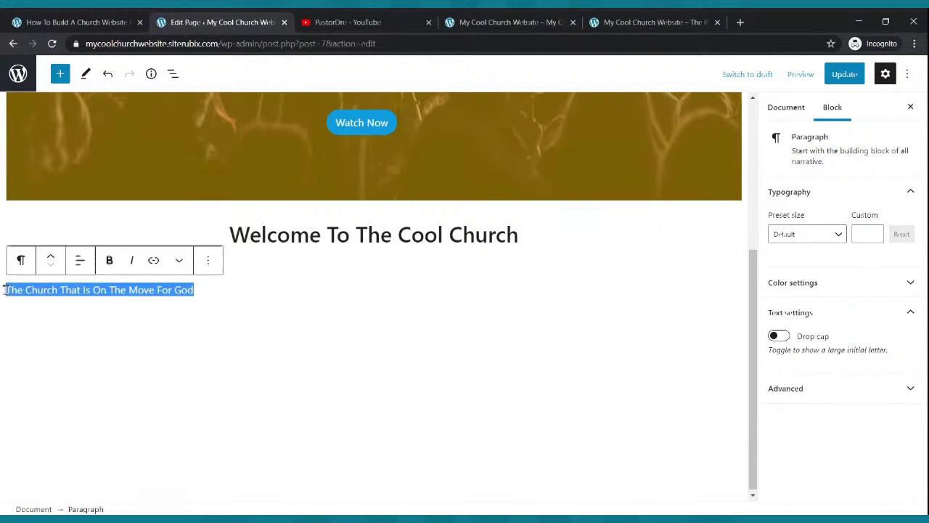
{"action": "left_click", "coordinate": [79, 267]}
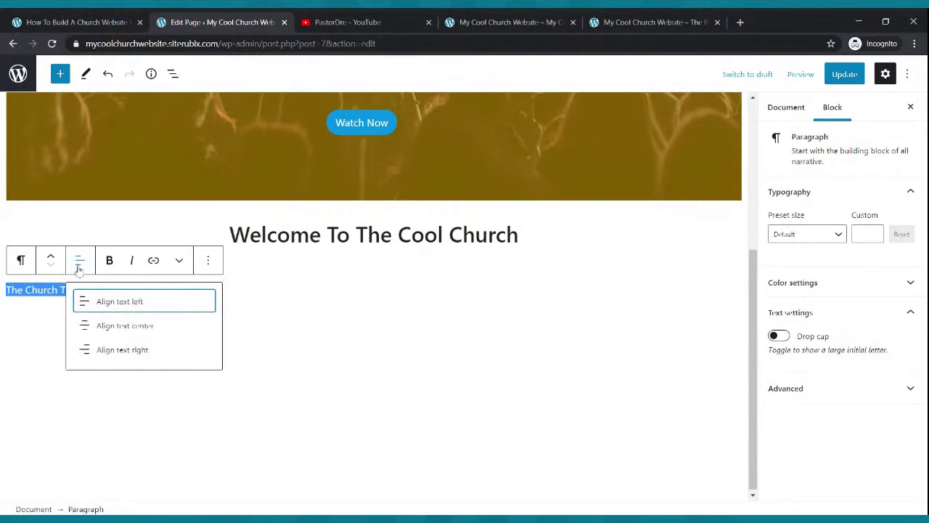
{"action": "left_click", "coordinate": [125, 326]}
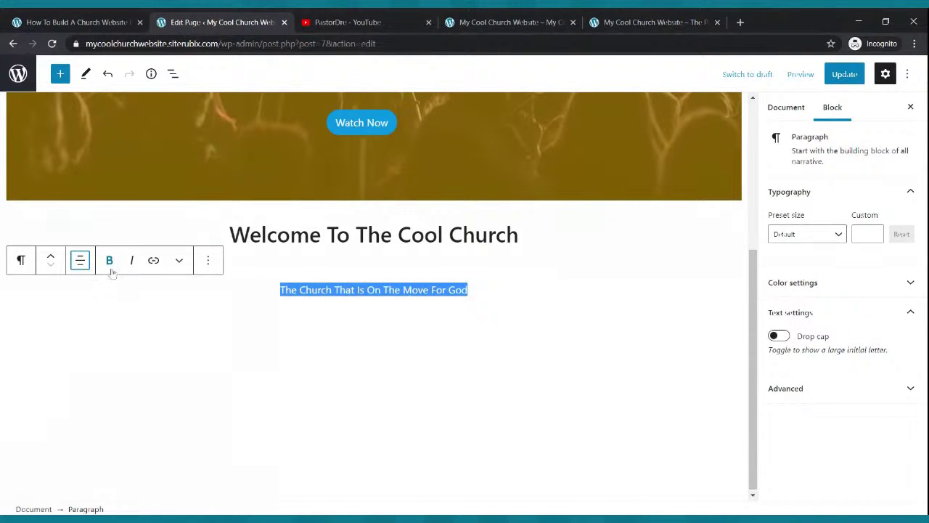
{"action": "left_click", "coordinate": [842, 237]}
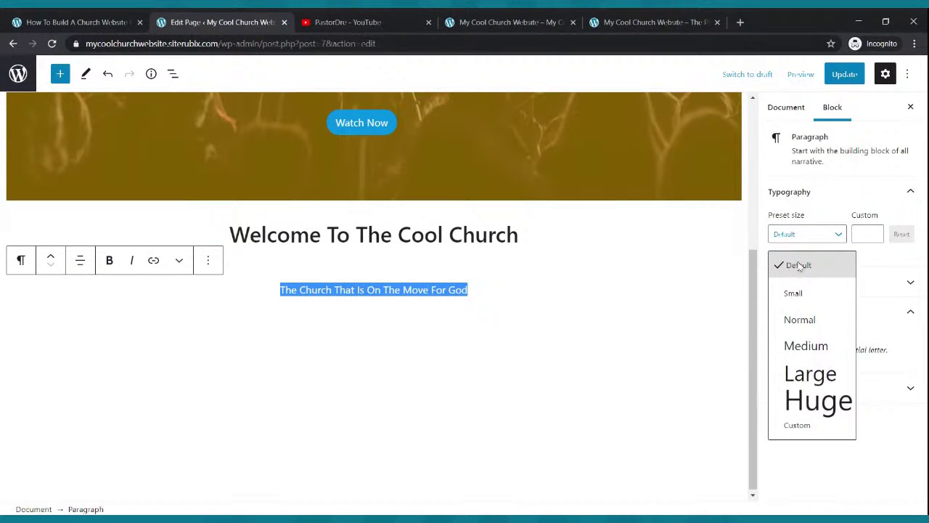
{"action": "left_click", "coordinate": [815, 374]}
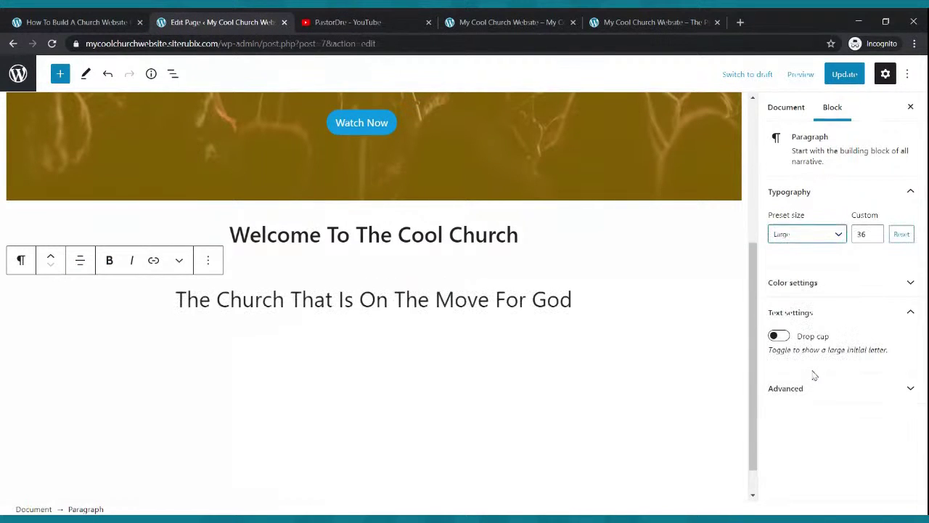
{"action": "left_click", "coordinate": [840, 236]}
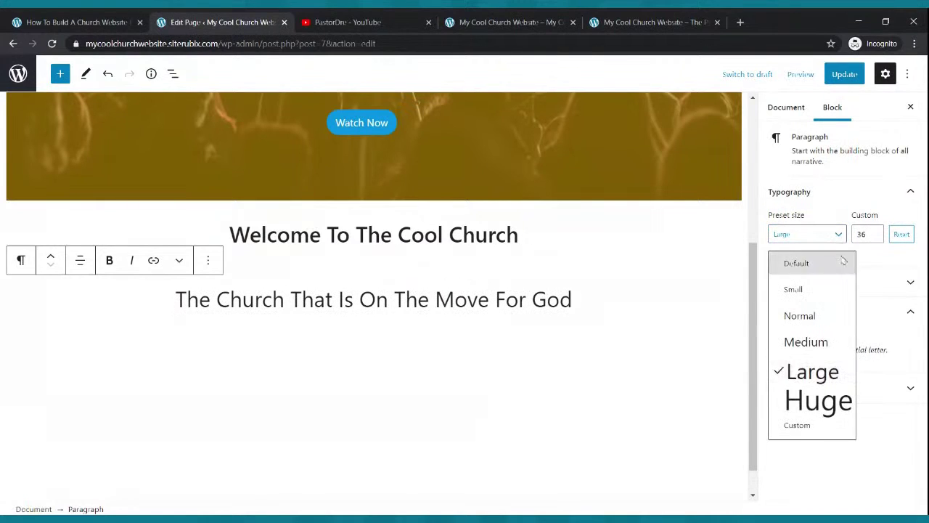
{"action": "left_click", "coordinate": [817, 343]}
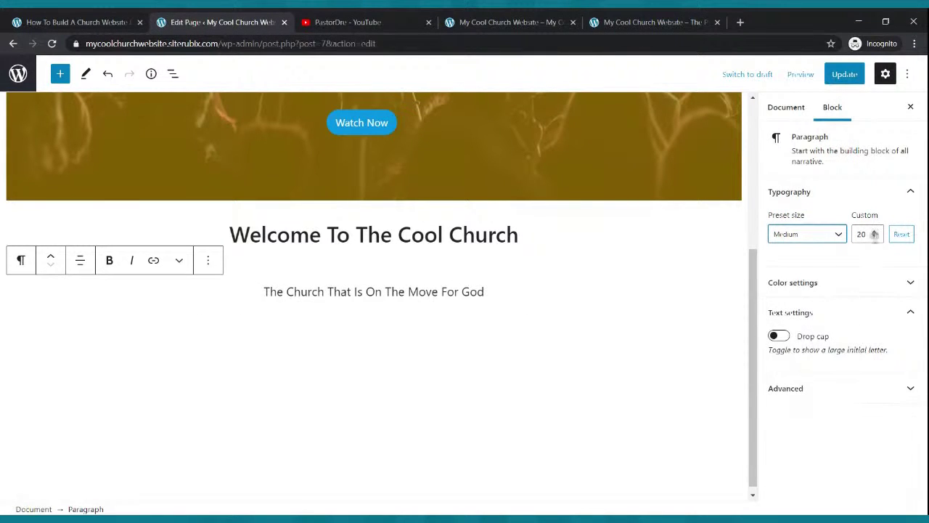
{"action": "left_click", "coordinate": [874, 232]}
{"action": "left_click", "coordinate": [875, 232]}
{"action": "left_click", "coordinate": [875, 232]}
{"action": "left_click", "coordinate": [875, 231]}
{"action": "left_click", "coordinate": [874, 231]}
{"action": "left_click", "coordinate": [876, 238]}
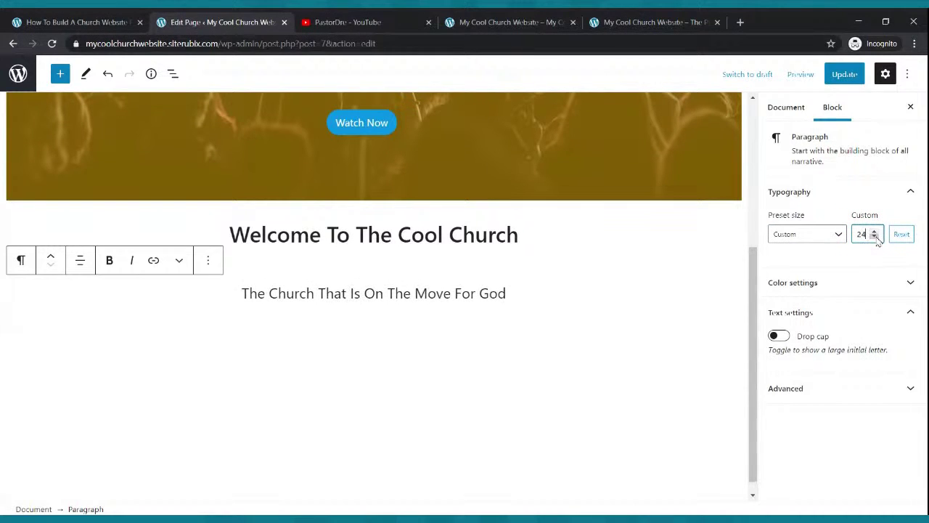
{"action": "left_click", "coordinate": [845, 75]}
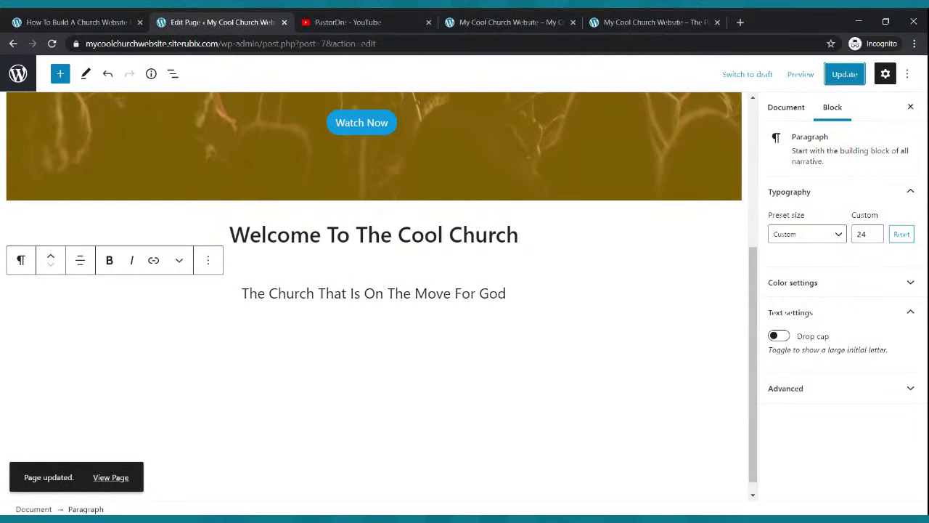
Reload the live home page to check the new tagline.
{"action": "left_click", "coordinate": [511, 22]}
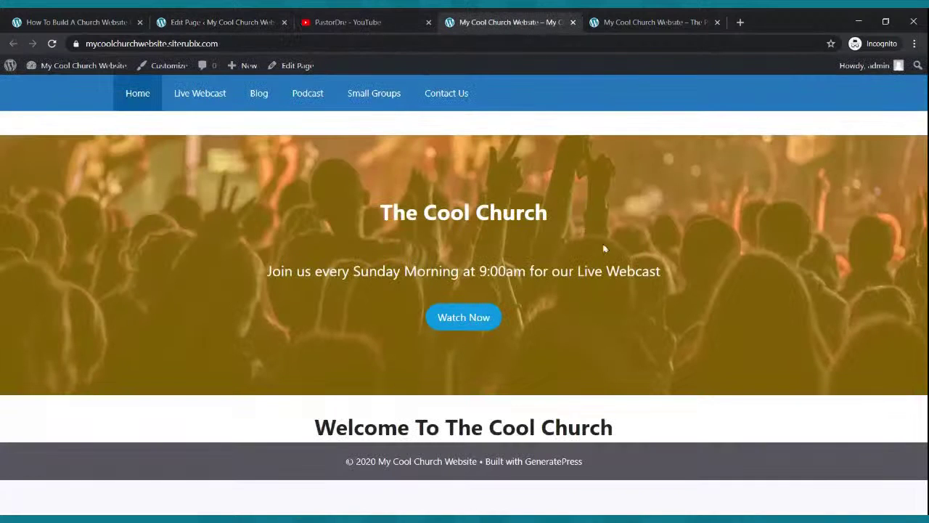
{"action": "key", "text": "F5"}
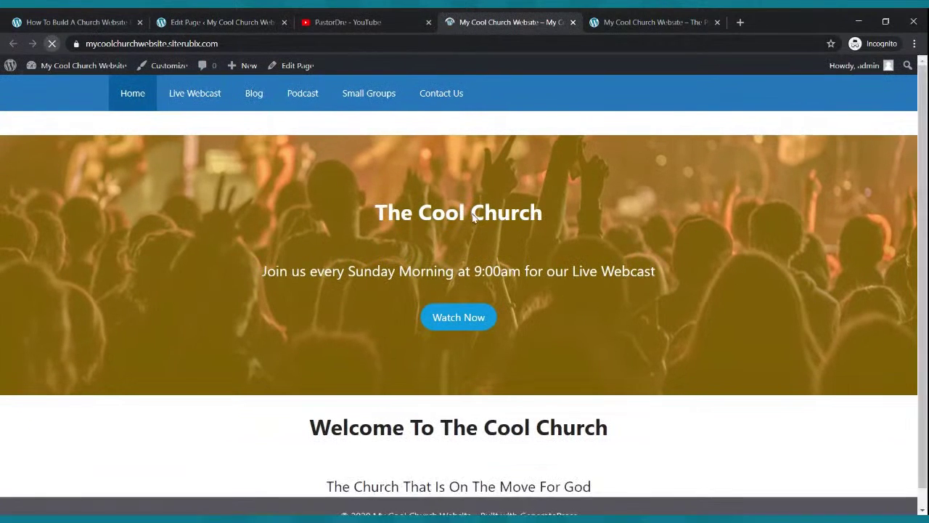
{"action": "scroll", "coordinate": [502, 219], "scroll_direction": "down", "scroll_amount": 1}
{"action": "scroll", "coordinate": [574, 233], "scroll_direction": "up", "scroll_amount": 1}
{"action": "scroll", "coordinate": [537, 305], "scroll_direction": "down", "scroll_amount": 1}
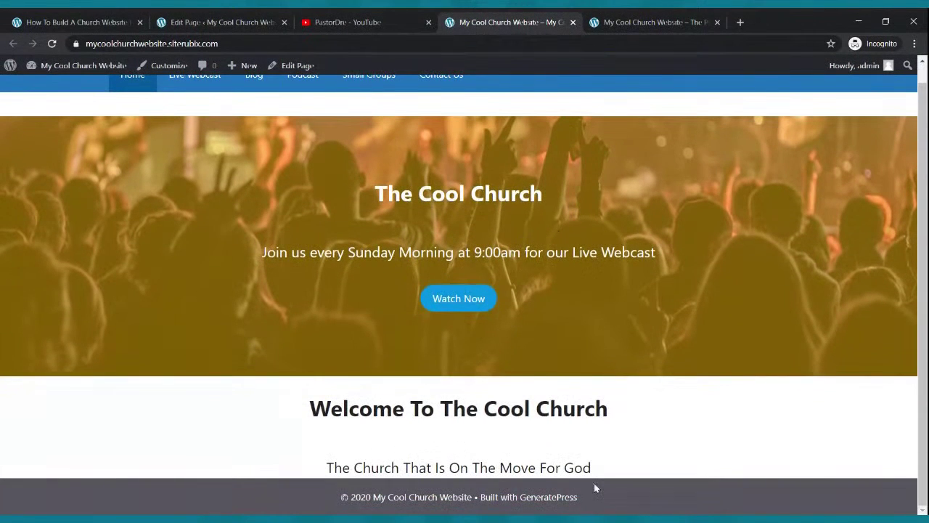
Compare with the reference site, then return to the editor and back to the Pages list.
{"action": "left_click", "coordinate": [621, 19]}
{"action": "scroll", "coordinate": [477, 317], "scroll_direction": "up", "scroll_amount": 3}
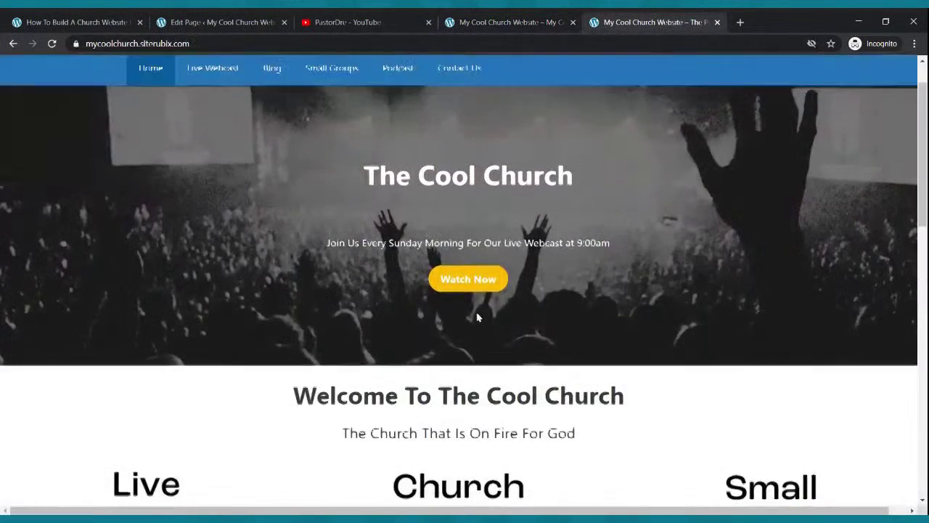
{"action": "scroll", "coordinate": [477, 313], "scroll_direction": "up", "scroll_amount": 1}
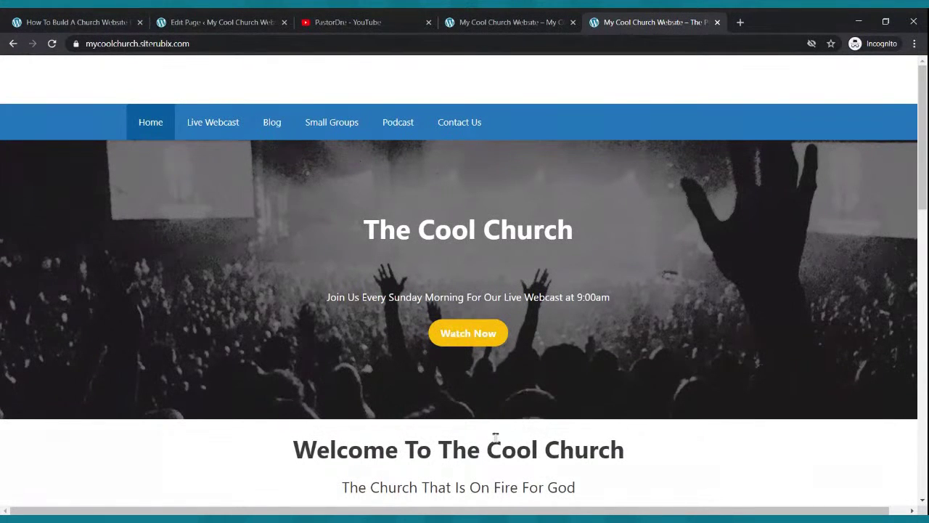
{"action": "scroll", "coordinate": [530, 426], "scroll_direction": "down", "scroll_amount": 2}
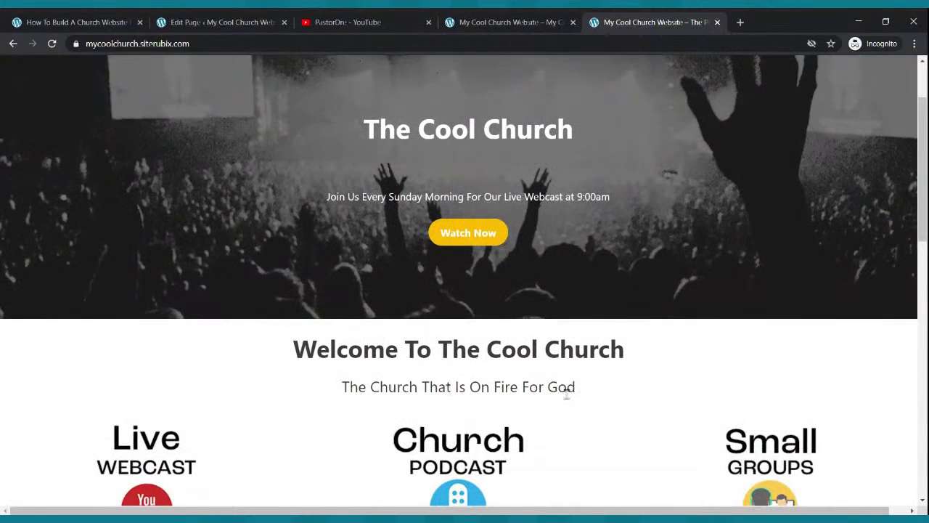
{"action": "scroll", "coordinate": [574, 396], "scroll_direction": "up", "scroll_amount": 2}
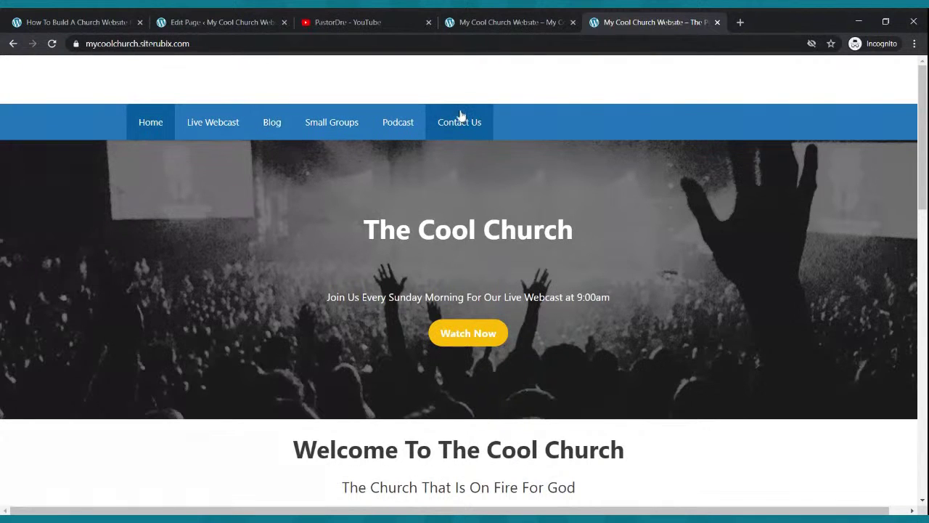
{"action": "left_click", "coordinate": [475, 20]}
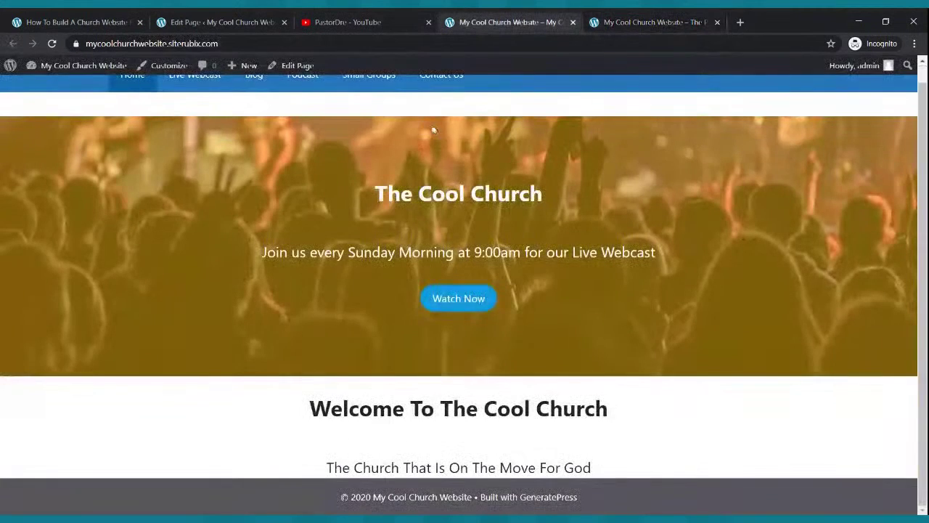
{"action": "scroll", "coordinate": [307, 168], "scroll_direction": "up", "scroll_amount": 1}
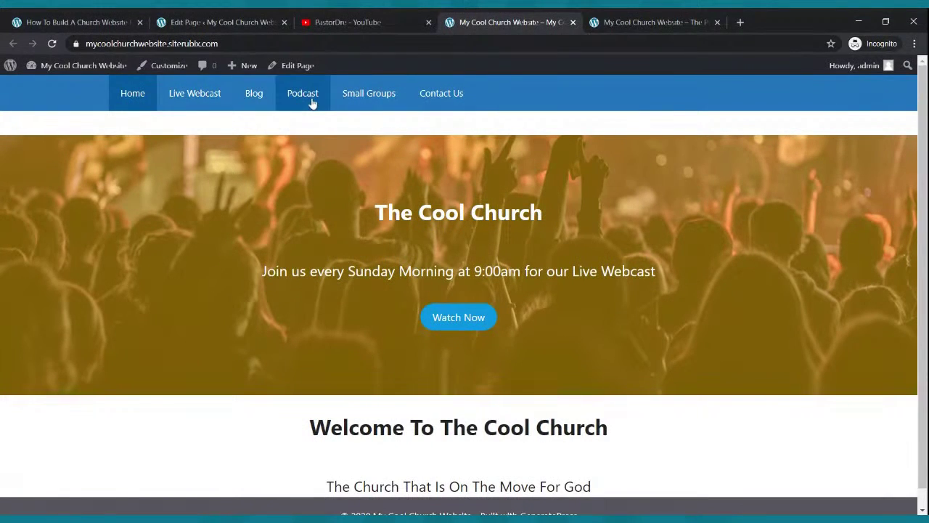
{"action": "left_click", "coordinate": [239, 22]}
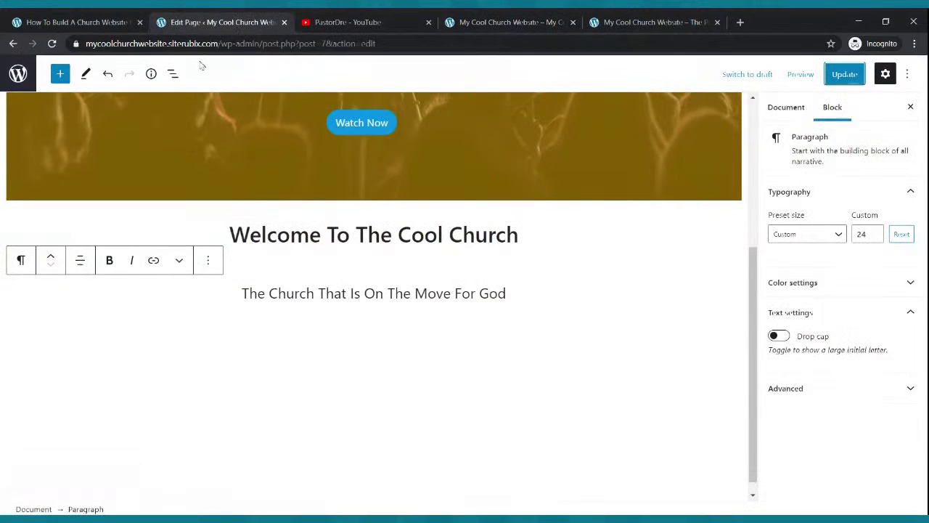
{"action": "left_click", "coordinate": [14, 45]}
Order the menu items as Home, Live Webcast, Blog, Small Groups, Podcast, Contact Us.
{"action": "left_click", "coordinate": [11, 253]}
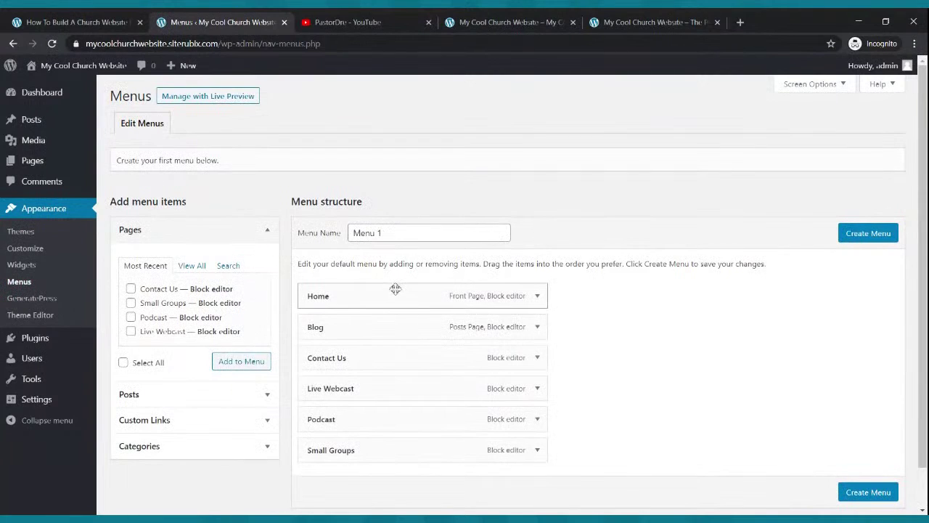
{"action": "scroll", "coordinate": [394, 230], "scroll_direction": "down", "scroll_amount": 1}
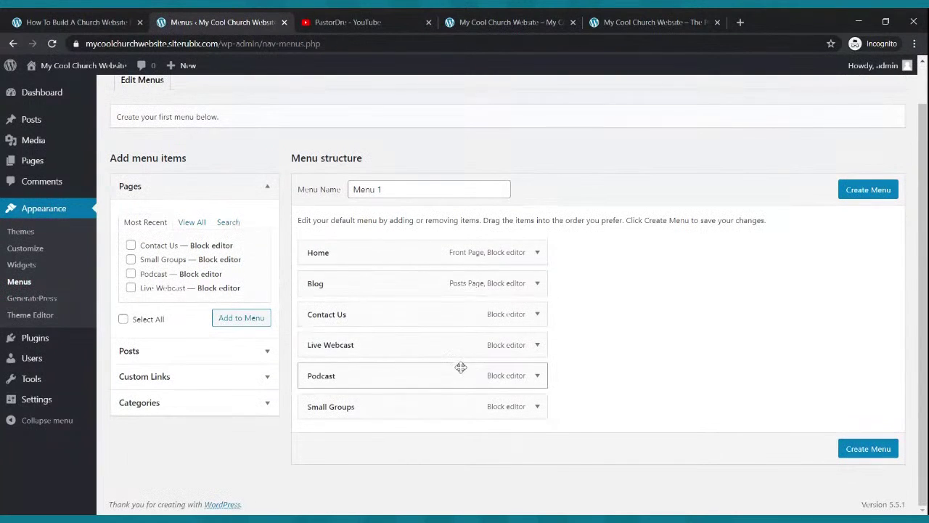
{"action": "left_click_drag", "start_coordinate": [368, 353], "coordinate": [357, 311]}
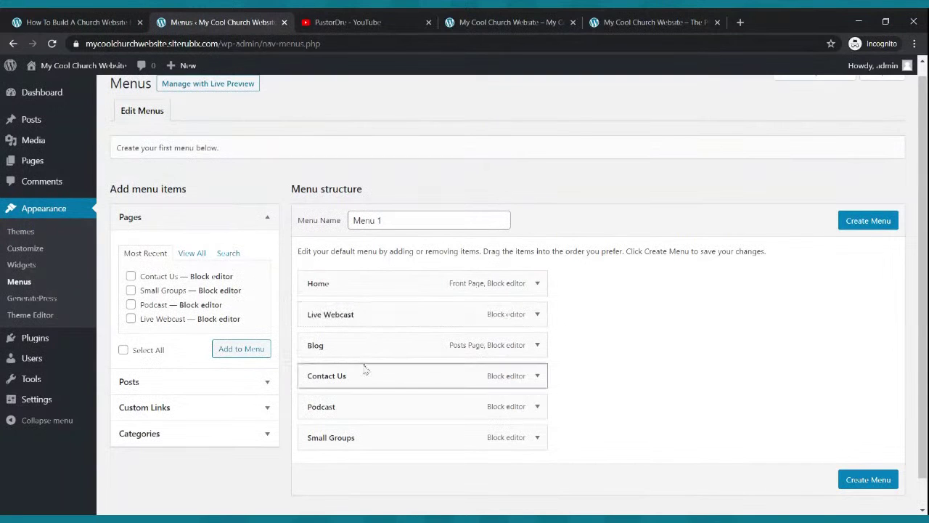
{"action": "left_click_drag", "start_coordinate": [357, 382], "coordinate": [359, 347]}
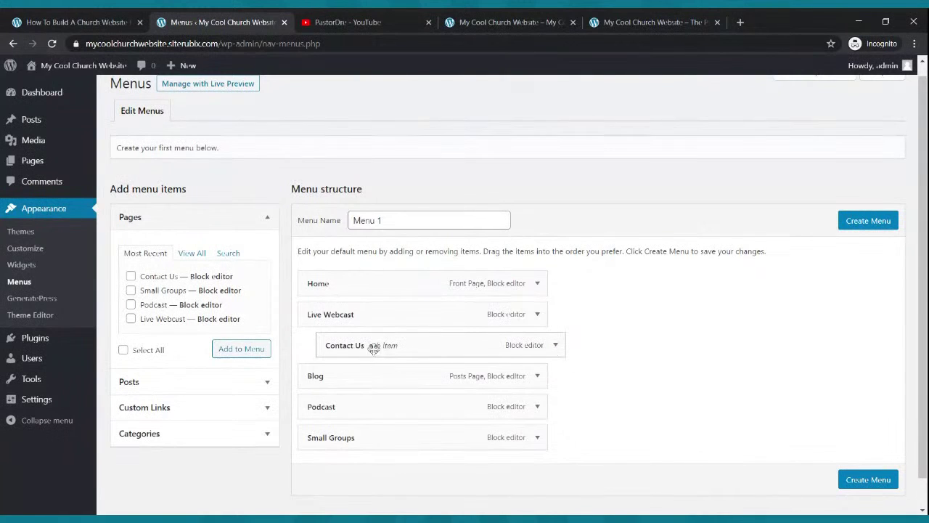
{"action": "left_click_drag", "start_coordinate": [405, 348], "coordinate": [382, 348]}
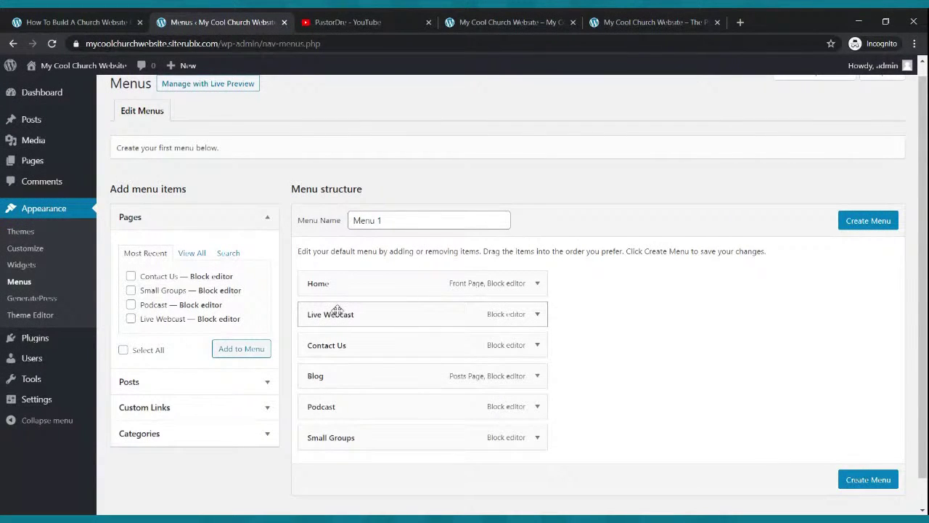
{"action": "left_click_drag", "start_coordinate": [394, 378], "coordinate": [312, 344]}
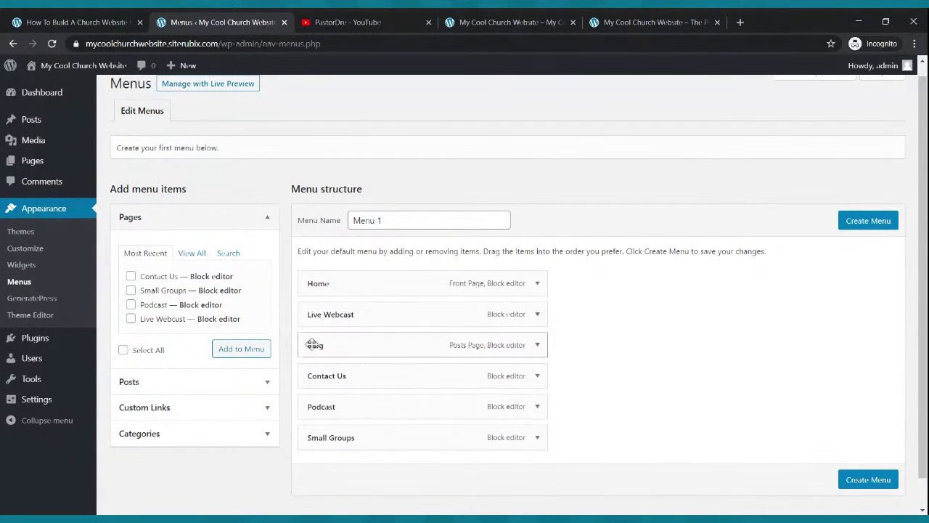
{"action": "left_click_drag", "start_coordinate": [339, 403], "coordinate": [321, 375]}
{"action": "left_click_drag", "start_coordinate": [361, 440], "coordinate": [357, 375]}
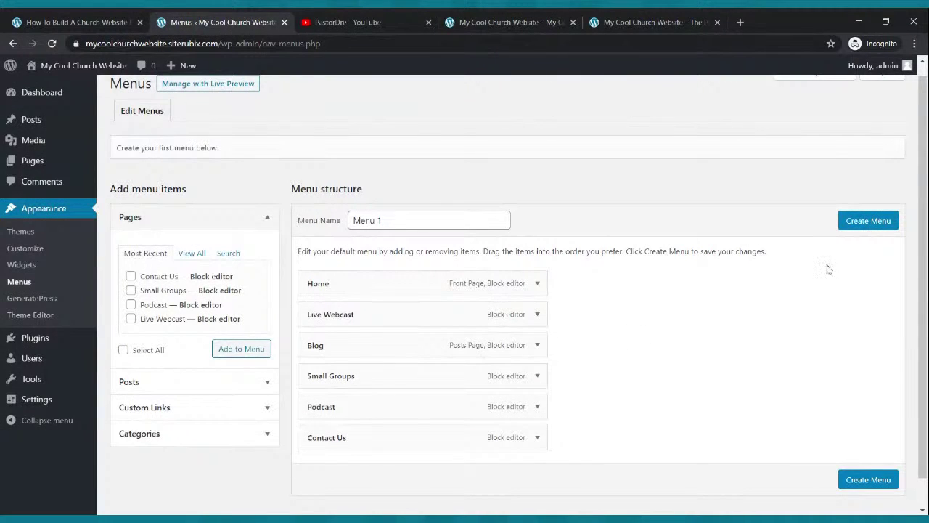
Create Menu 1, assign it to the Primary Menu location and save it.
{"action": "left_click", "coordinate": [868, 223]}
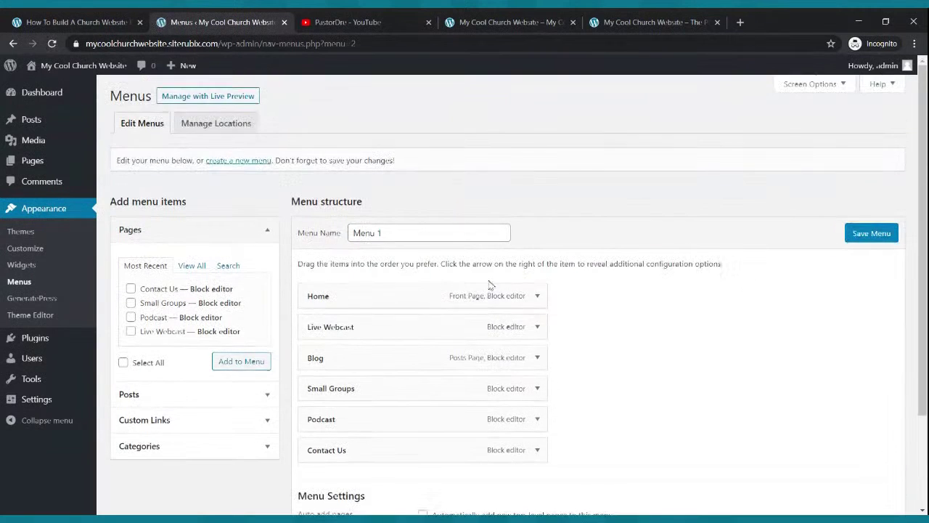
{"action": "scroll", "coordinate": [385, 346], "scroll_direction": "down", "scroll_amount": 2}
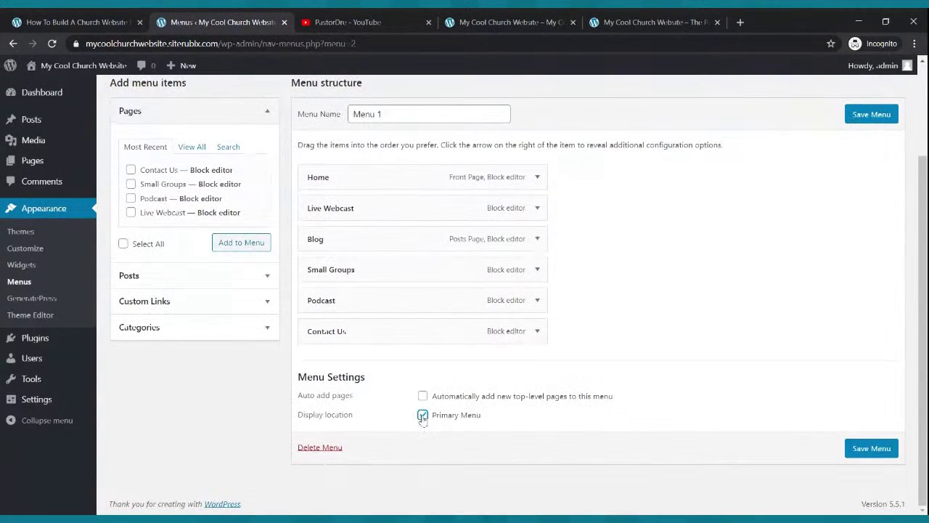
{"action": "left_click", "coordinate": [870, 448]}
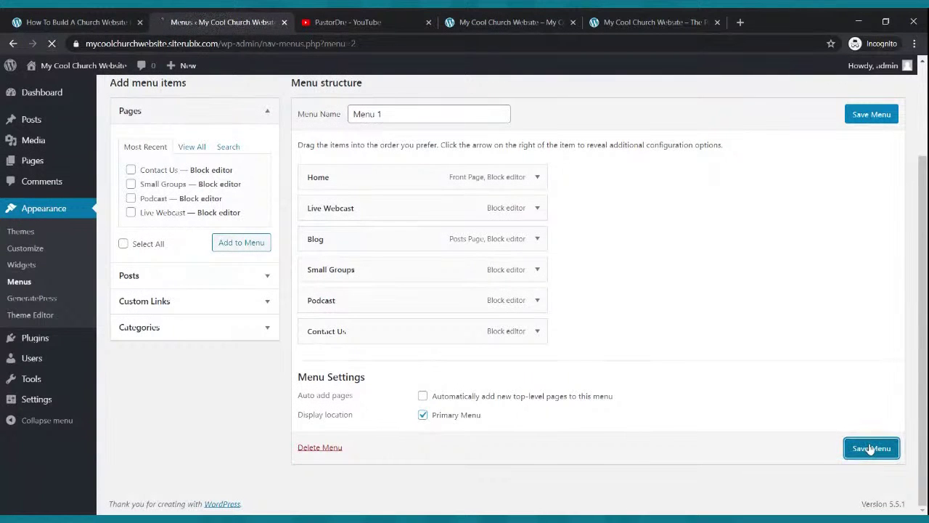
Reload the live church site to check the new navigation menu.
{"action": "left_click", "coordinate": [523, 21]}
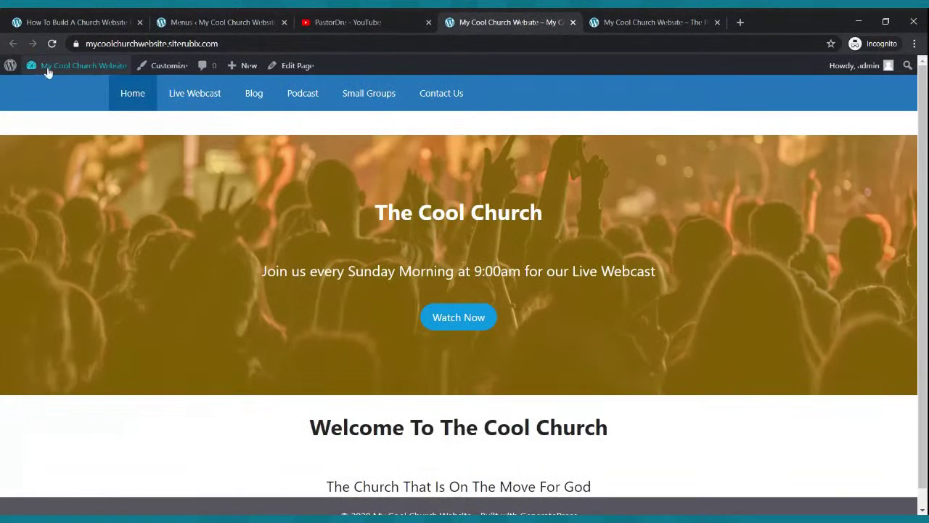
{"action": "left_click", "coordinate": [52, 46]}
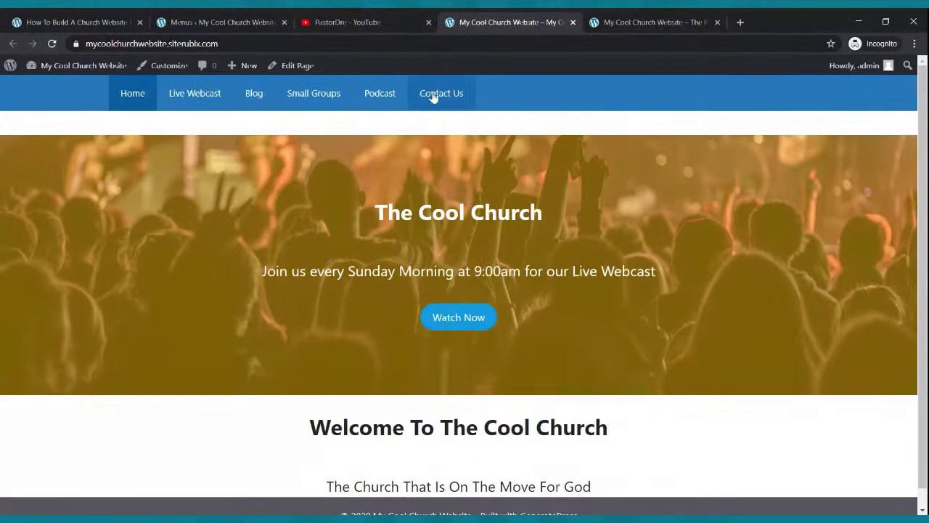
{"action": "scroll", "coordinate": [447, 206], "scroll_direction": "down", "scroll_amount": 1}
{"action": "scroll", "coordinate": [458, 204], "scroll_direction": "up", "scroll_amount": 1}
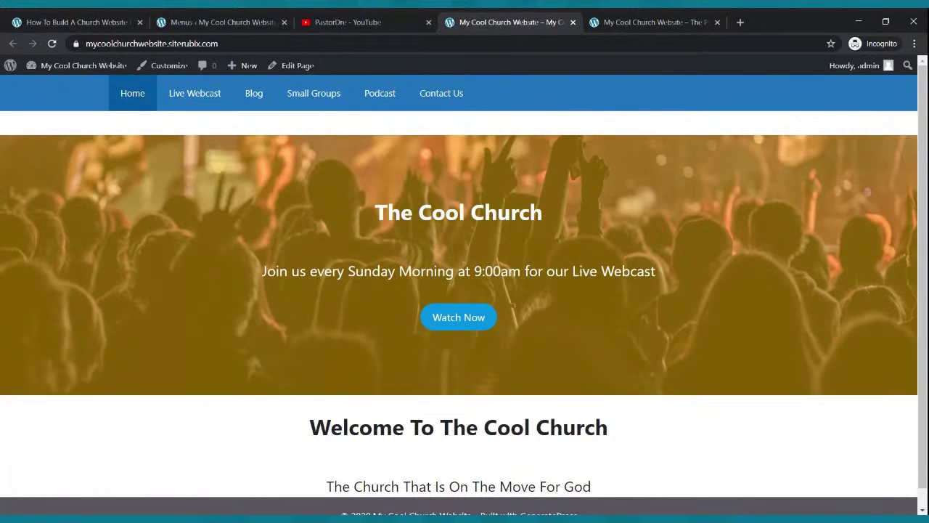
{"action": "scroll", "coordinate": [447, 186], "scroll_direction": "down", "scroll_amount": 1}
Scroll the reference church site down to its three-column welcome section.
{"action": "left_click", "coordinate": [596, 20]}
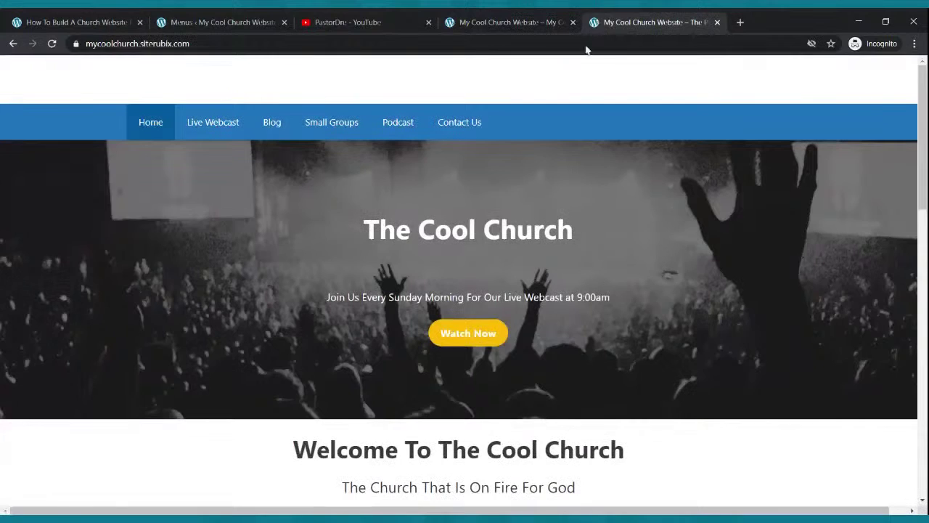
{"action": "scroll", "coordinate": [427, 361], "scroll_direction": "down", "scroll_amount": 2}
{"action": "scroll", "coordinate": [428, 361], "scroll_direction": "down", "scroll_amount": 2}
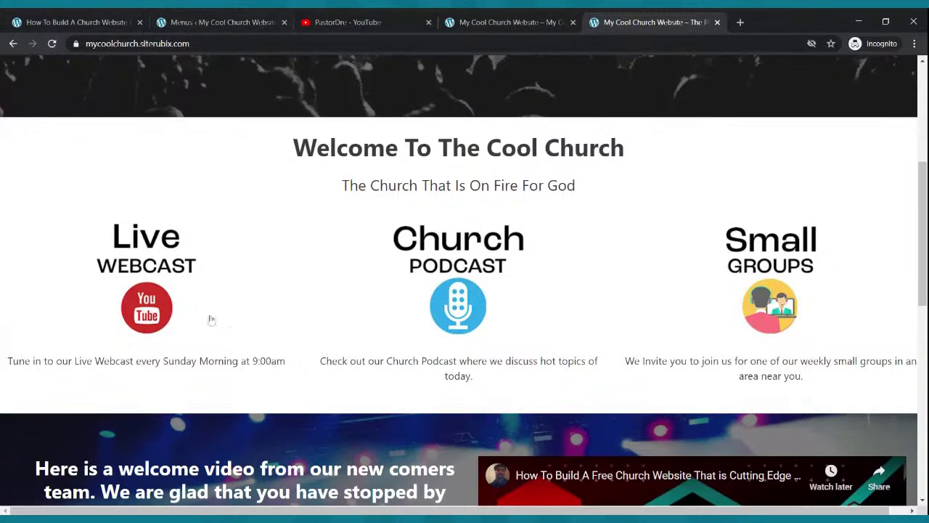
Go from the menus screen to Pages and open the Home page in the block editor.
{"action": "left_click", "coordinate": [236, 22]}
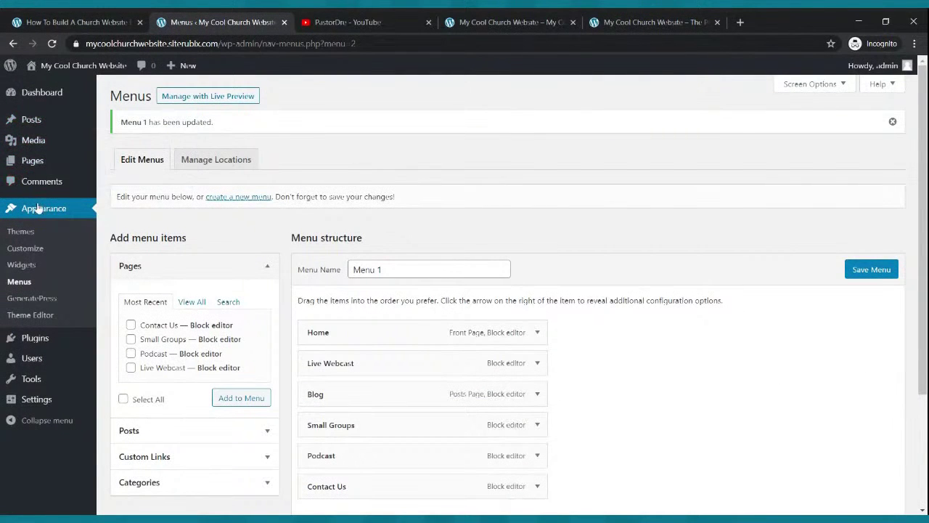
{"action": "left_click", "coordinate": [34, 161]}
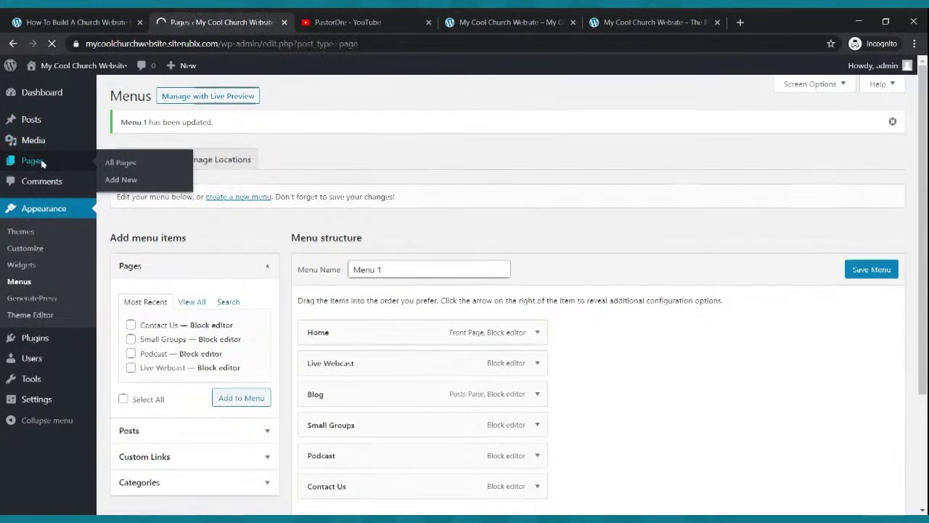
{"action": "mouse_move", "coordinate": [150, 261]}
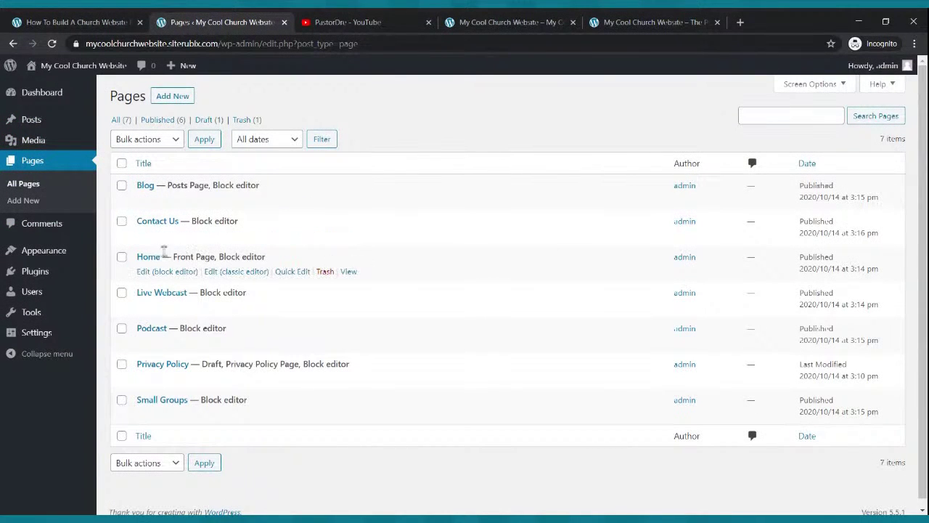
{"action": "left_click", "coordinate": [153, 274]}
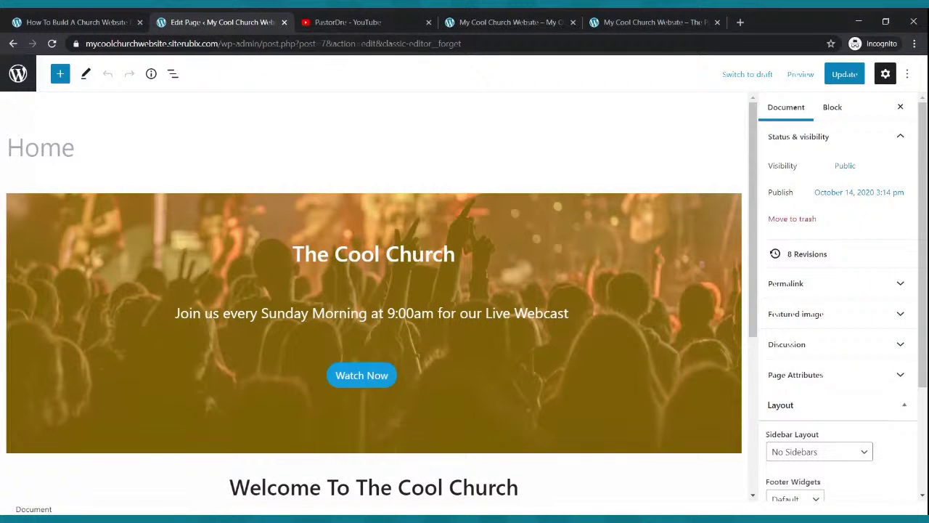
{"action": "scroll", "coordinate": [258, 207], "scroll_direction": "down", "scroll_amount": 3}
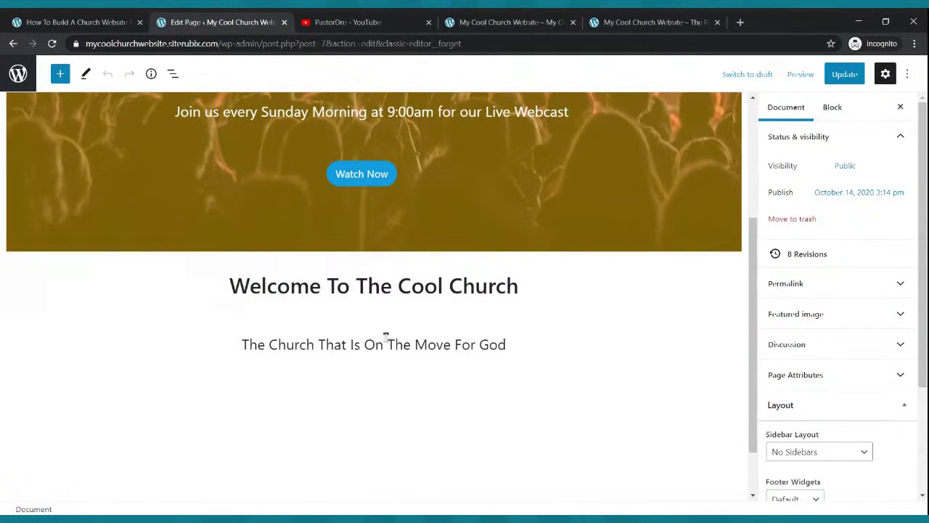
Insert a 33/33/33 Columns block below the tagline and update the page.
{"action": "left_click", "coordinate": [61, 74]}
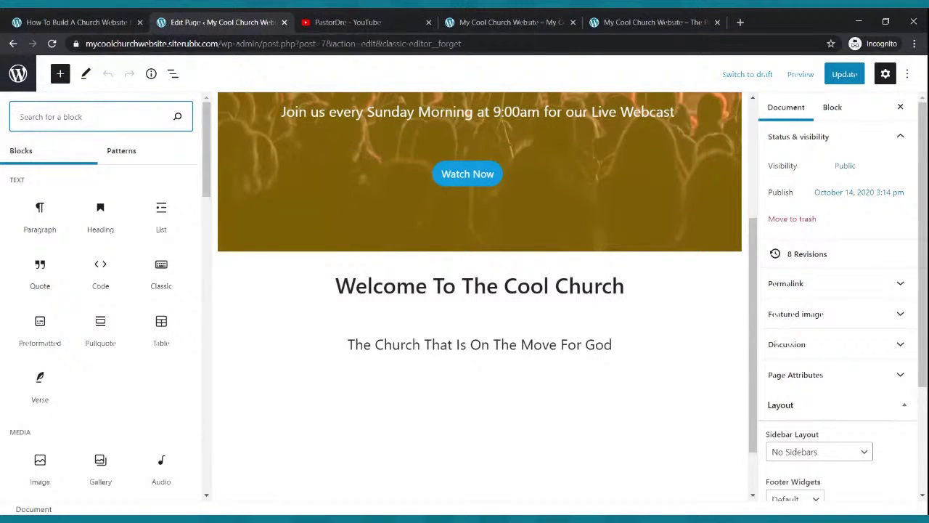
{"action": "type", "text": "columns"}
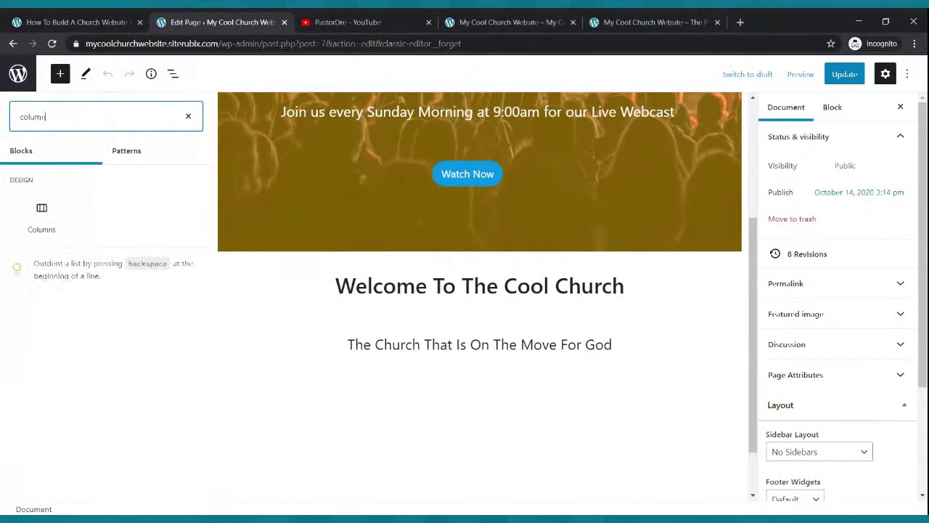
{"action": "left_click", "coordinate": [42, 216]}
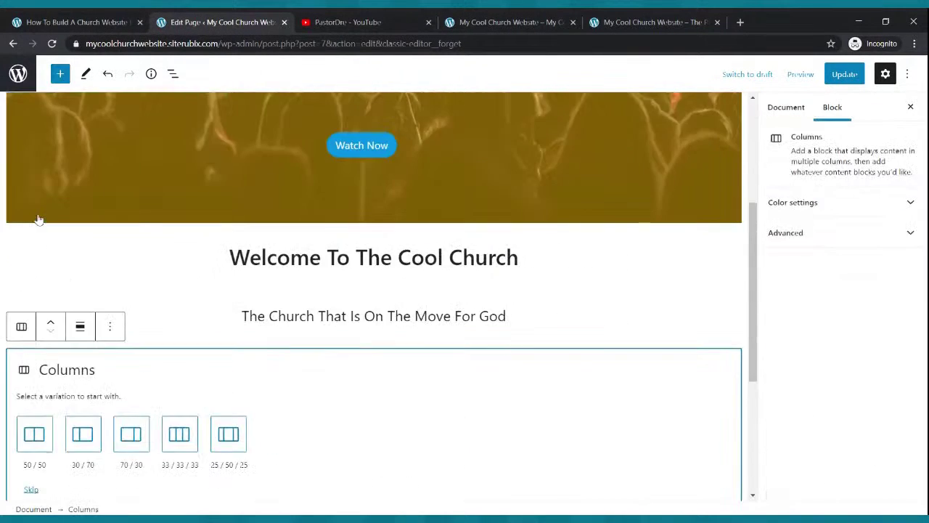
{"action": "left_click", "coordinate": [179, 434]}
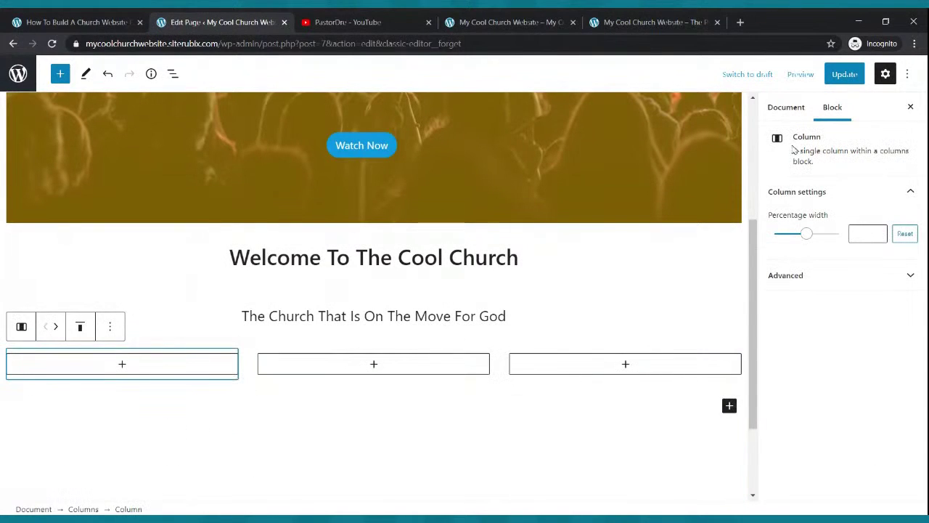
{"action": "left_click", "coordinate": [842, 81]}
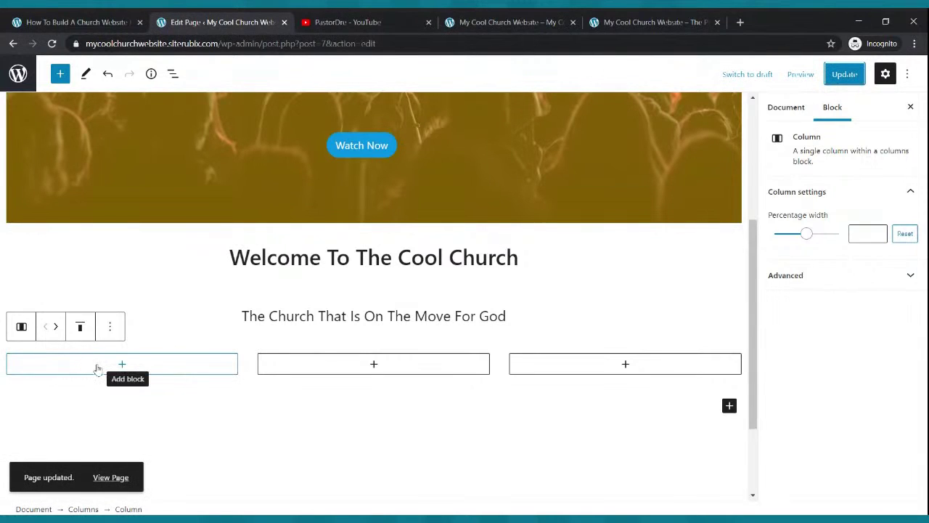
Place an Image block in each of the three columns.
{"action": "left_click", "coordinate": [122, 365]}
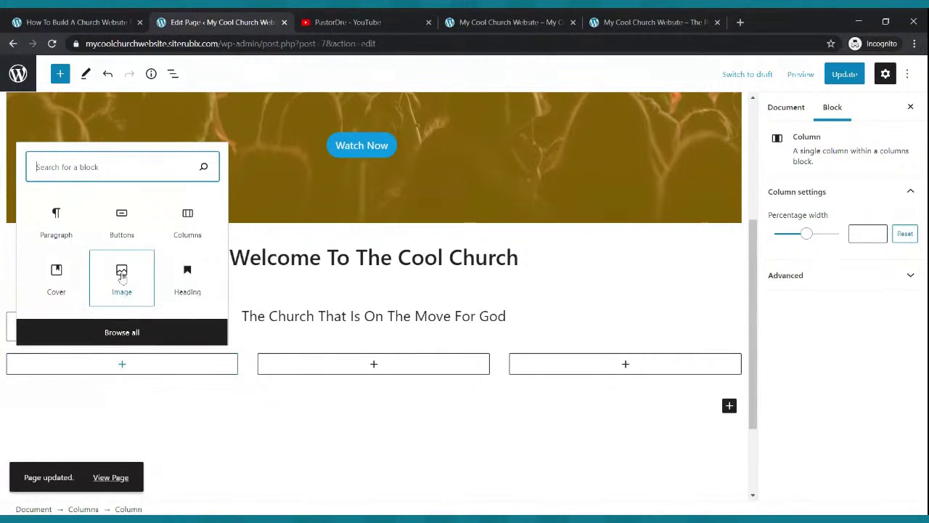
{"action": "type", "text": "image"}
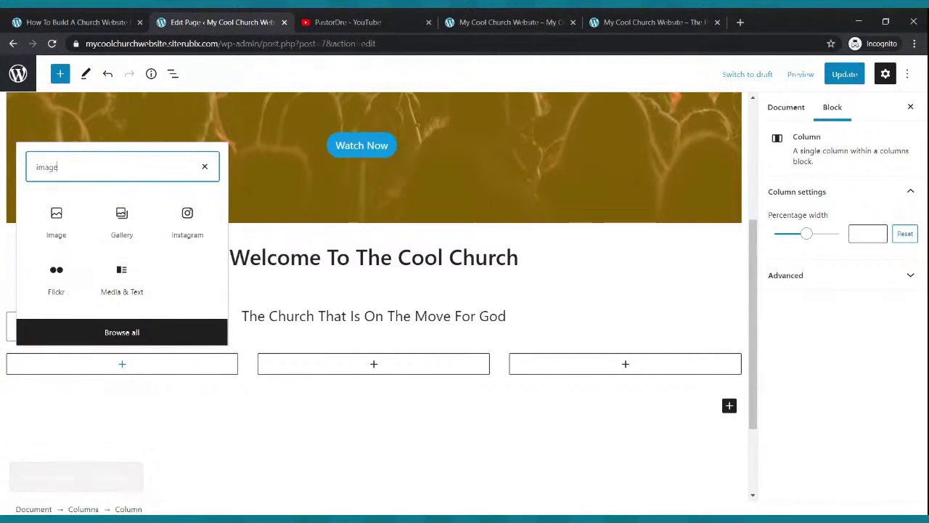
{"action": "left_click", "coordinate": [53, 221]}
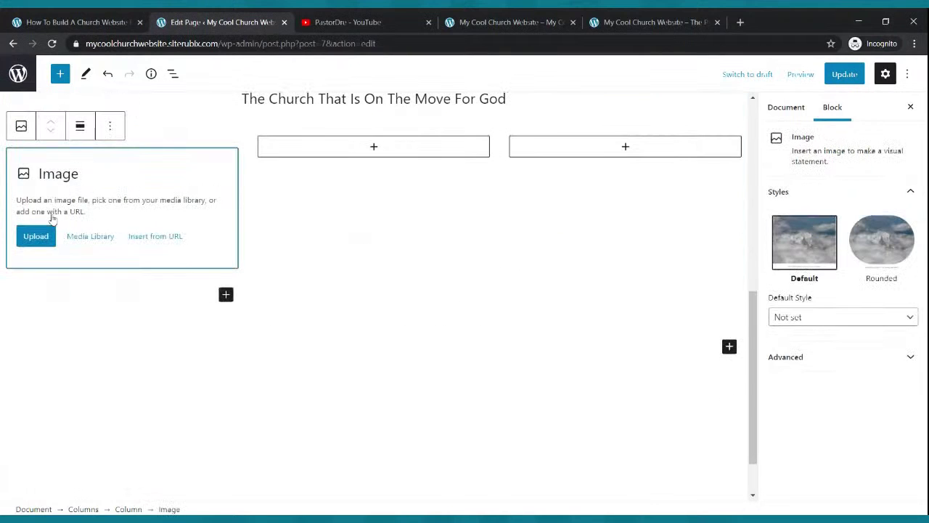
{"action": "left_click", "coordinate": [375, 147]}
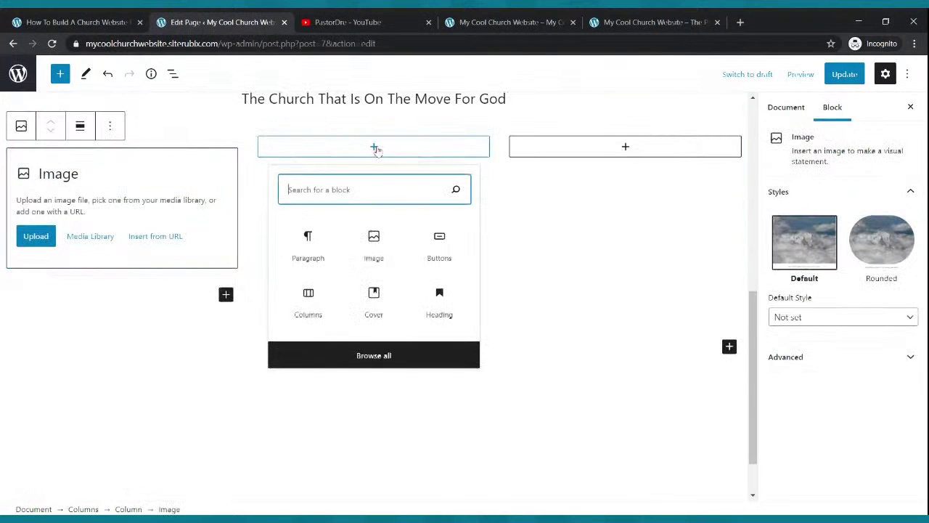
{"action": "left_click", "coordinate": [378, 241]}
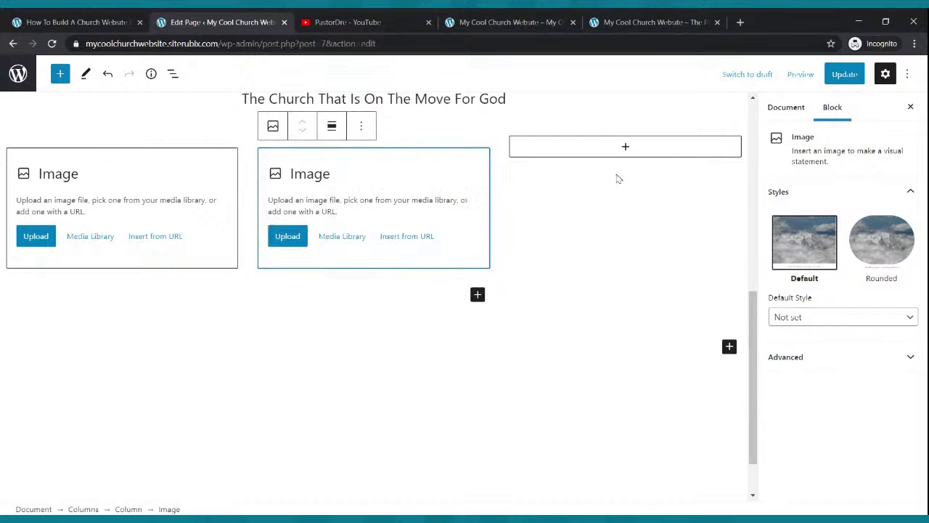
{"action": "left_click", "coordinate": [624, 148]}
{"action": "left_click", "coordinate": [626, 239]}
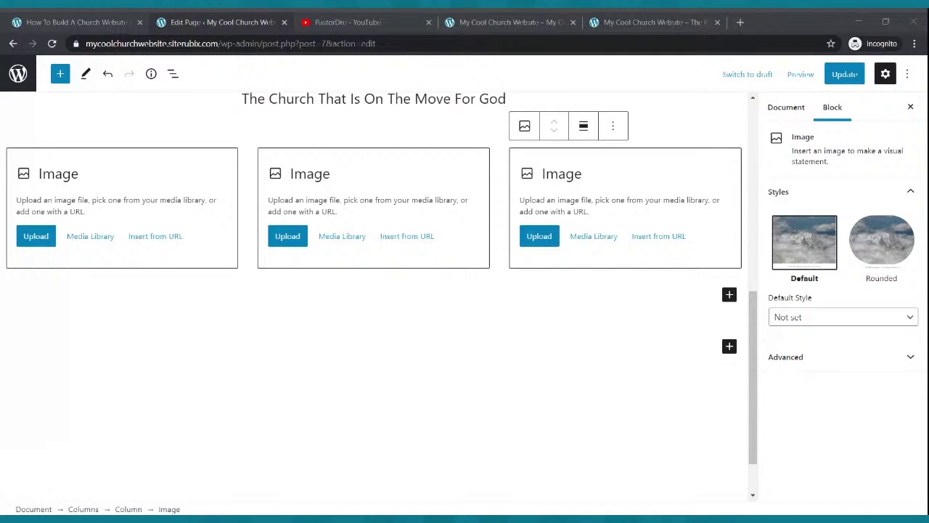
Upload the Live Webcast, Small Groups and Church Podcast images into the three columns.
{"action": "left_click", "coordinate": [35, 242]}
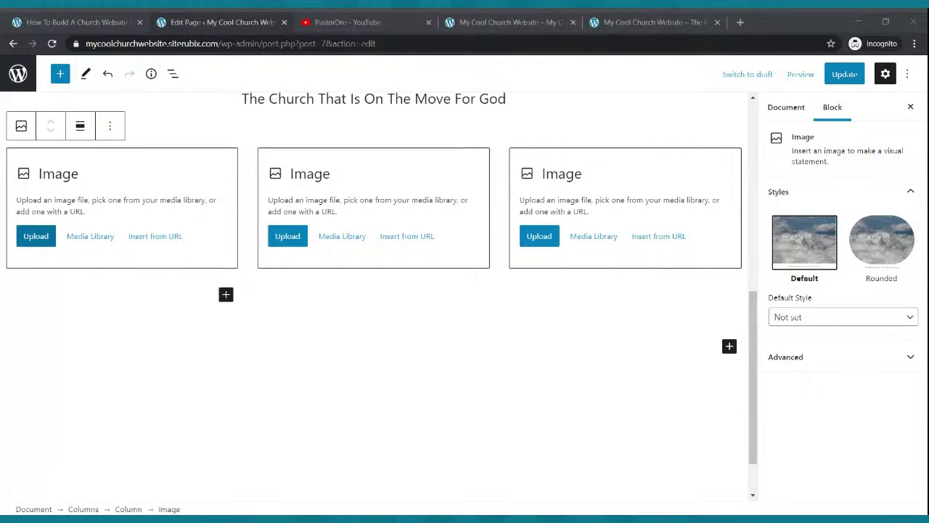
{"action": "scroll", "coordinate": [382, 120], "scroll_direction": "down", "scroll_amount": 1}
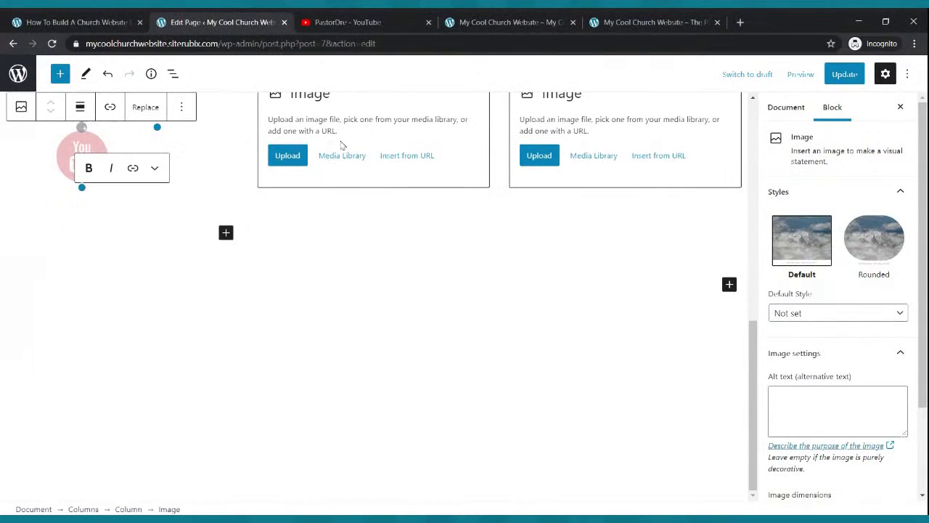
{"action": "left_click", "coordinate": [291, 160]}
{"action": "left_click", "coordinate": [290, 175]}
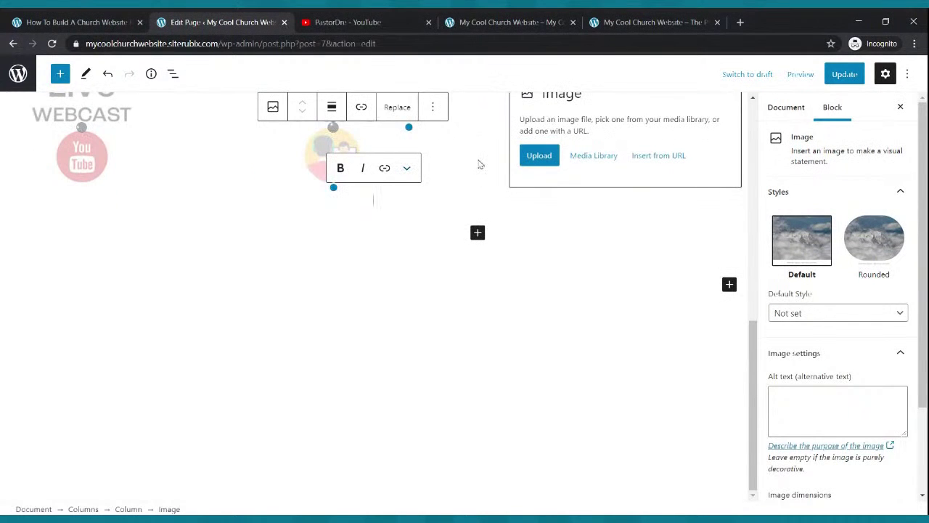
{"action": "left_click", "coordinate": [531, 162]}
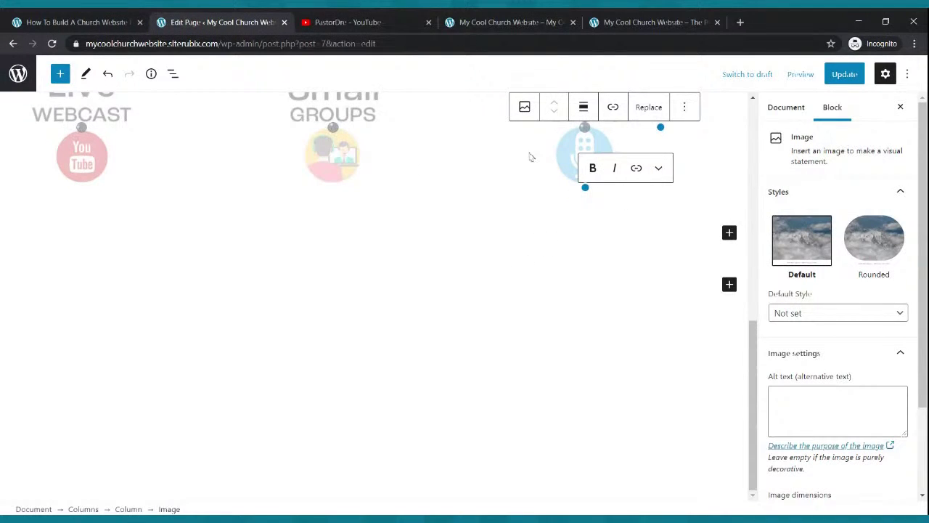
{"action": "scroll", "coordinate": [515, 253], "scroll_direction": "up", "scroll_amount": 3}
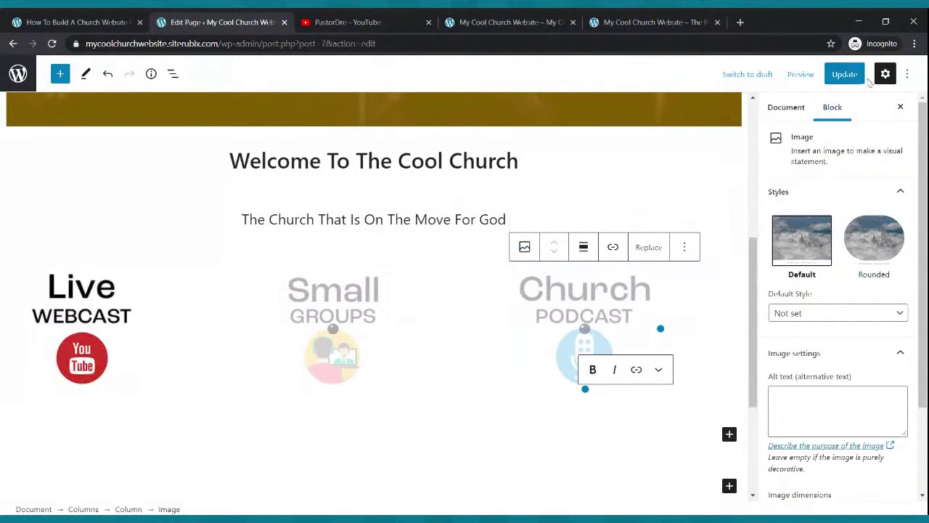
Update the page with the three images and reload the live site to check them.
{"action": "left_click", "coordinate": [845, 75]}
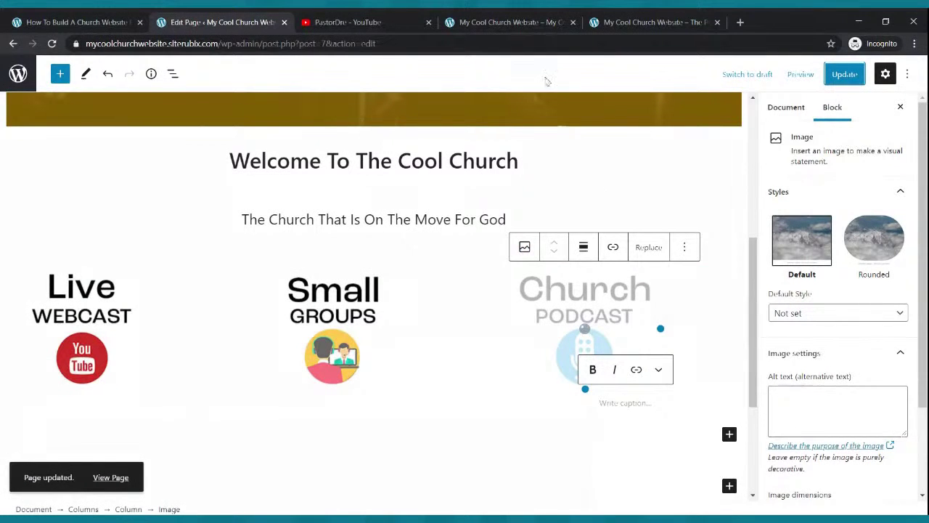
{"action": "left_click", "coordinate": [512, 22]}
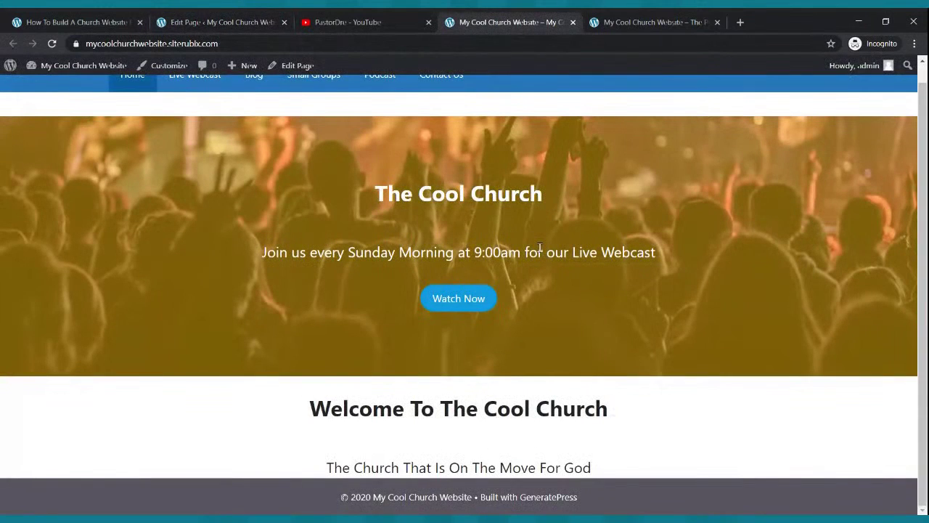
{"action": "scroll", "coordinate": [619, 367], "scroll_direction": "up", "scroll_amount": 1}
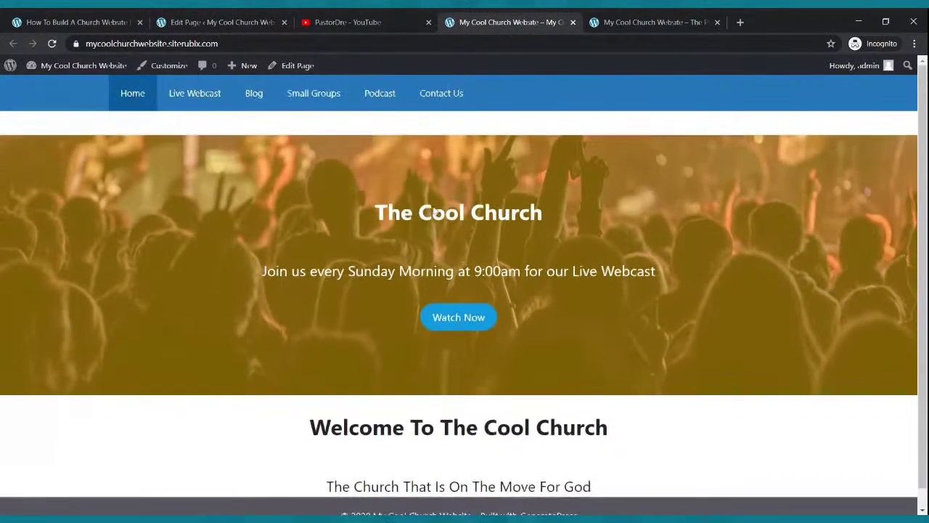
{"action": "left_click", "coordinate": [52, 43]}
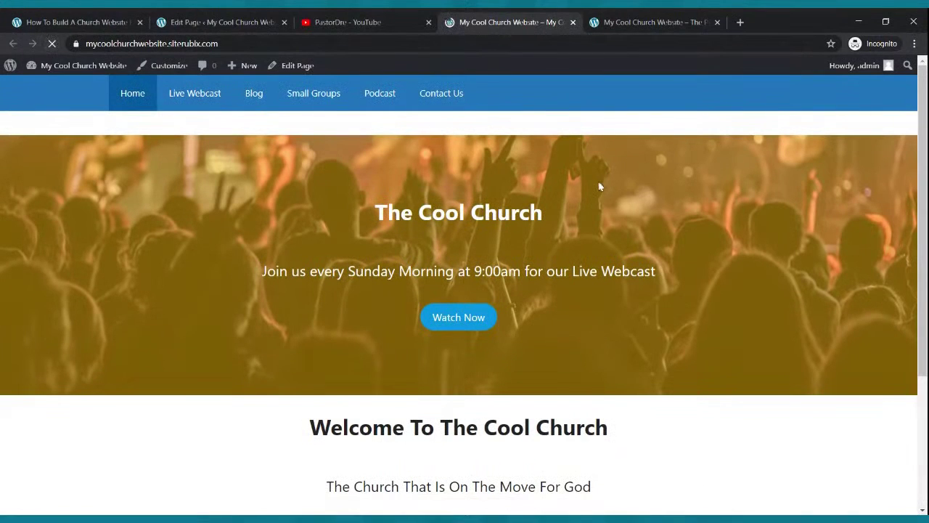
{"action": "scroll", "coordinate": [617, 258], "scroll_direction": "down", "scroll_amount": 3}
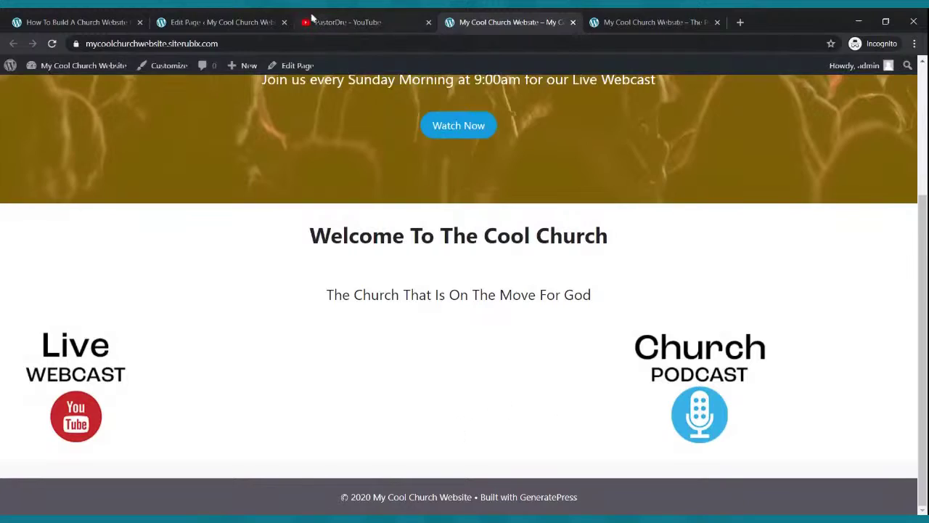
Update the page again from the editor and view the saved result on the live site.
{"action": "left_click", "coordinate": [247, 22]}
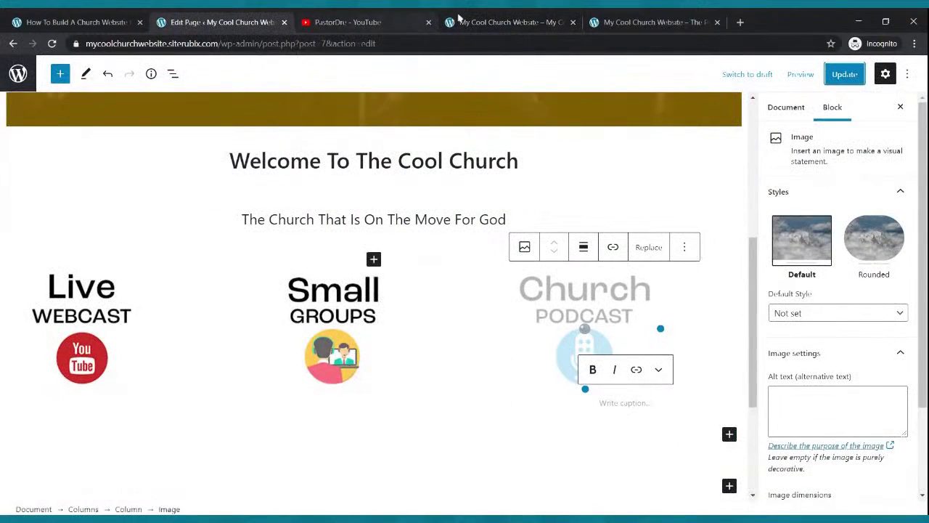
{"action": "left_click", "coordinate": [479, 21]}
{"action": "left_click", "coordinate": [226, 22]}
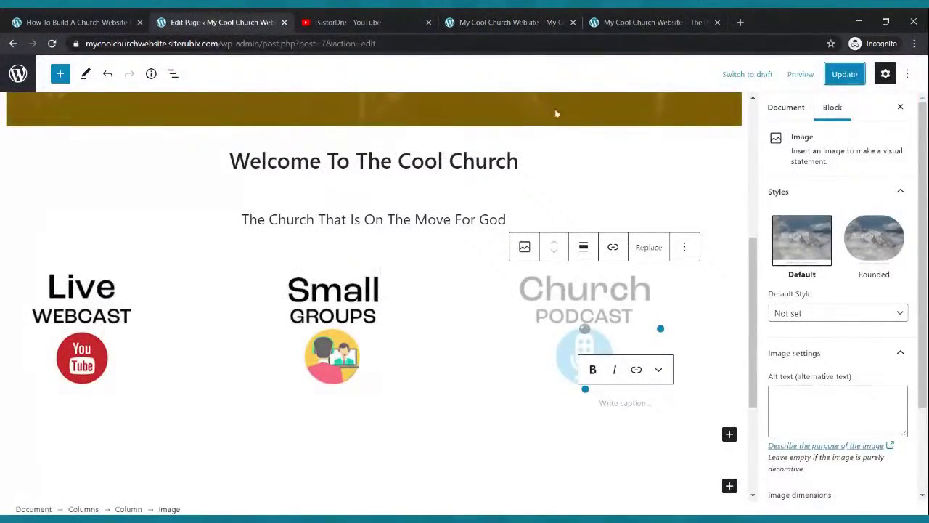
{"action": "left_click", "coordinate": [529, 22]}
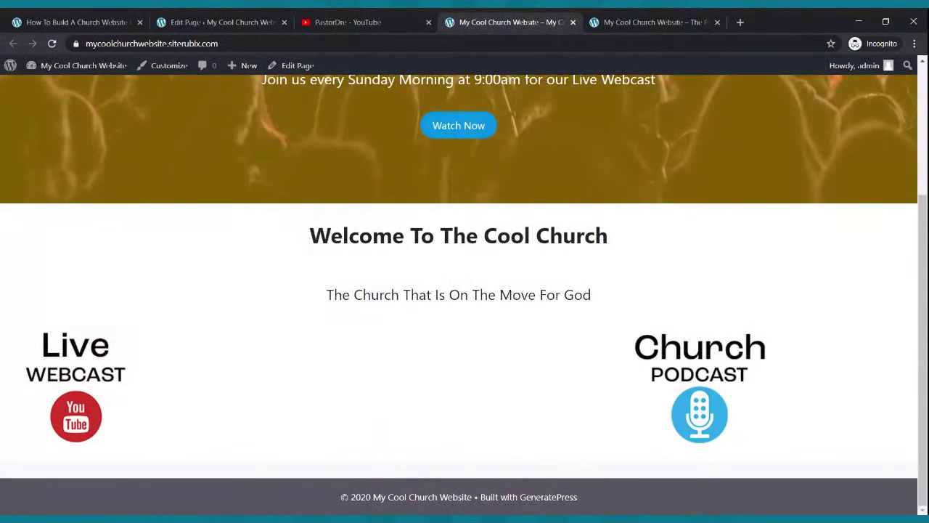
{"action": "scroll", "coordinate": [624, 373], "scroll_direction": "up", "scroll_amount": 3}
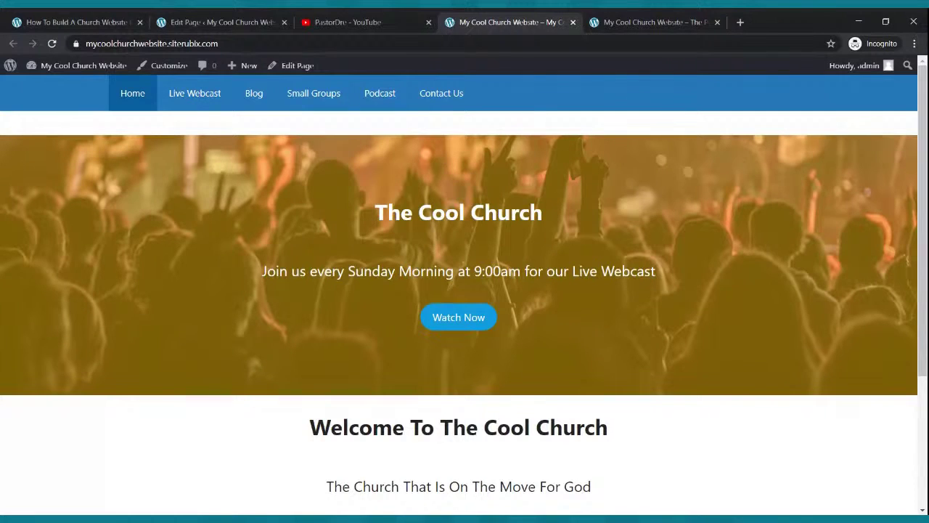
{"action": "left_click", "coordinate": [259, 21]}
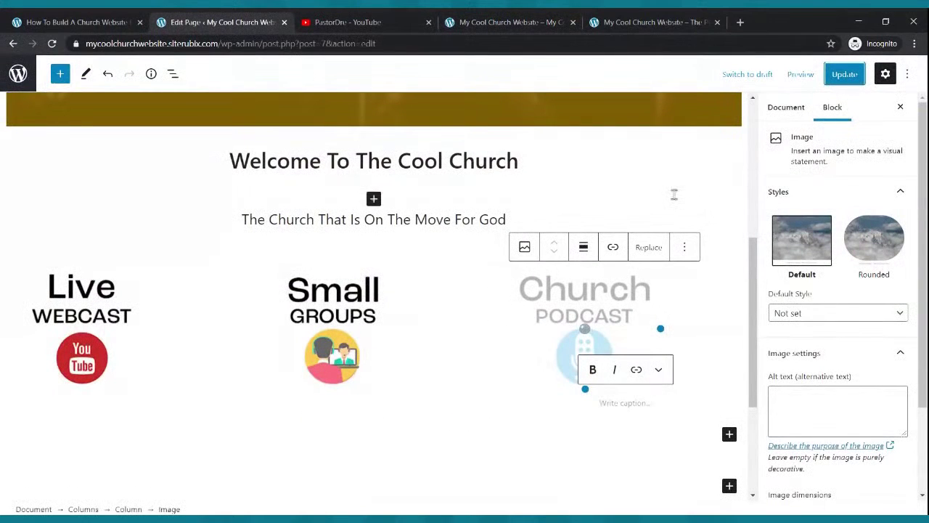
{"action": "left_click", "coordinate": [845, 76]}
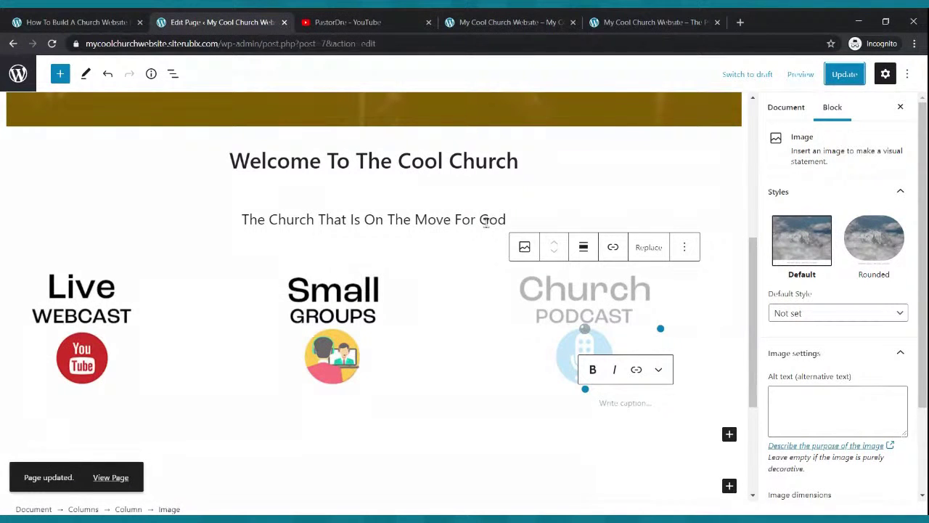
{"action": "left_click", "coordinate": [482, 21]}
{"action": "scroll", "coordinate": [518, 332], "scroll_direction": "down", "scroll_amount": 3}
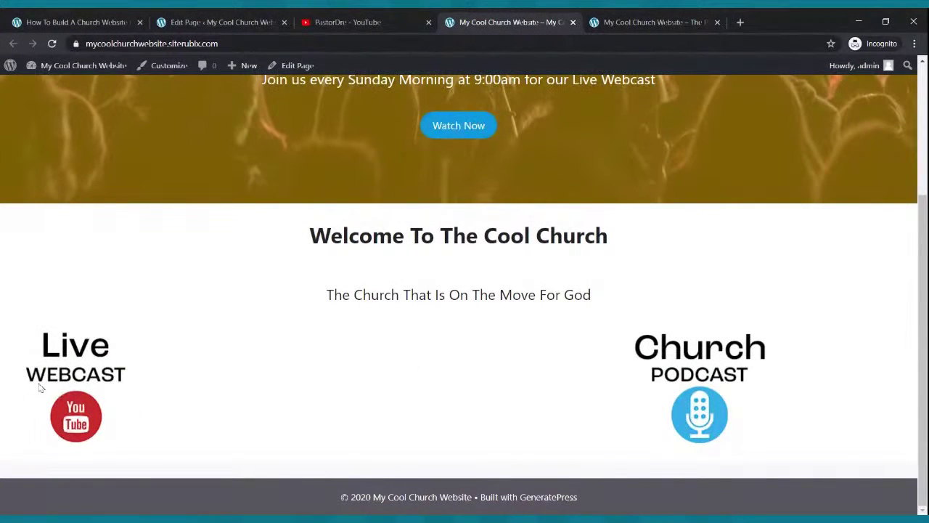
Compare with the reference church site, then return to the page editor.
{"action": "left_click", "coordinate": [632, 21]}
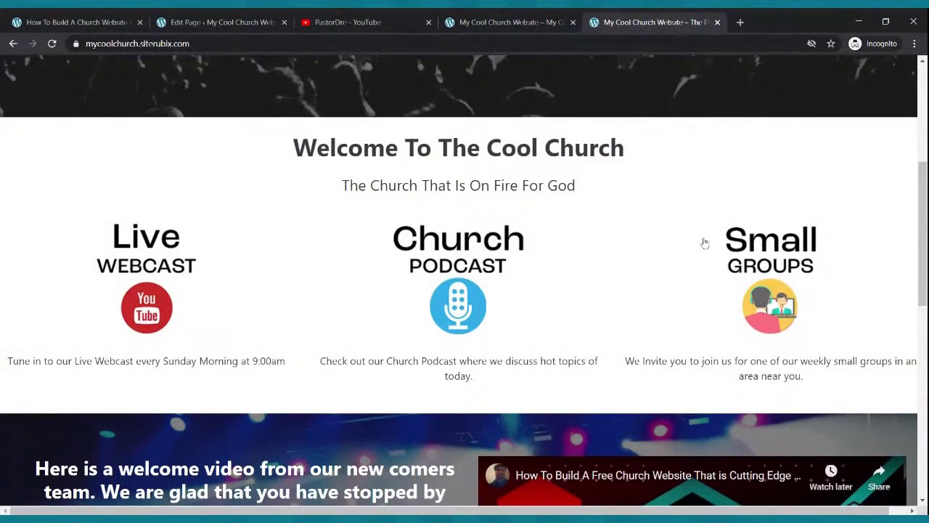
{"action": "left_click", "coordinate": [537, 23]}
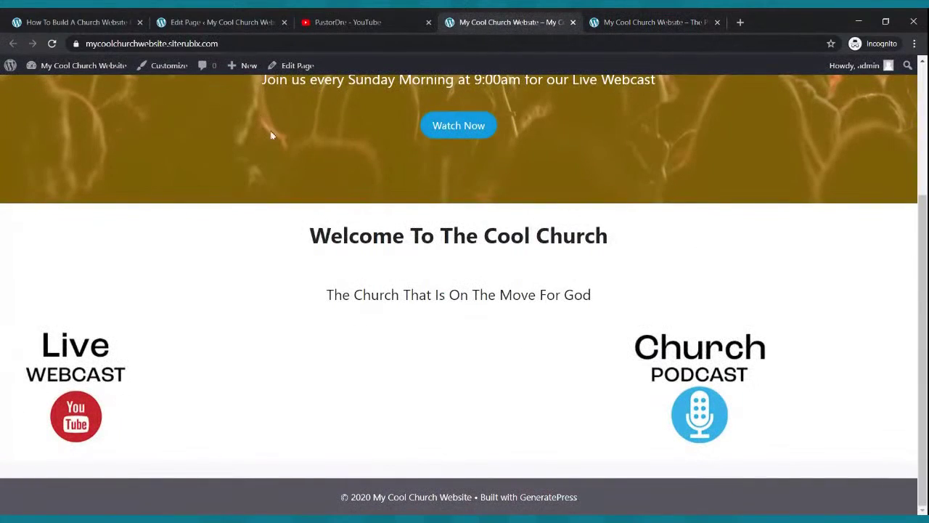
{"action": "left_click", "coordinate": [215, 25]}
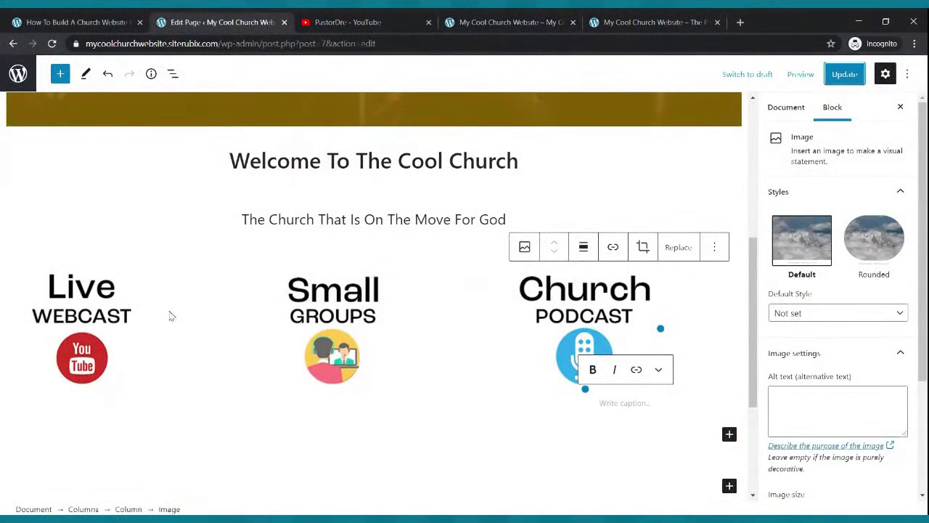
Centre the Live Webcast, Small Groups and Church Podcast images in their columns.
{"action": "left_click", "coordinate": [97, 310]}
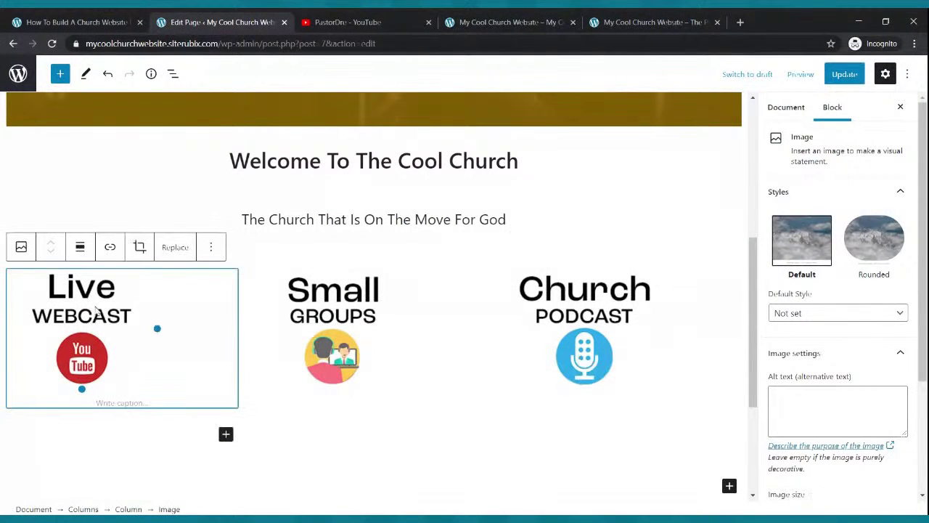
{"action": "left_click", "coordinate": [82, 247]}
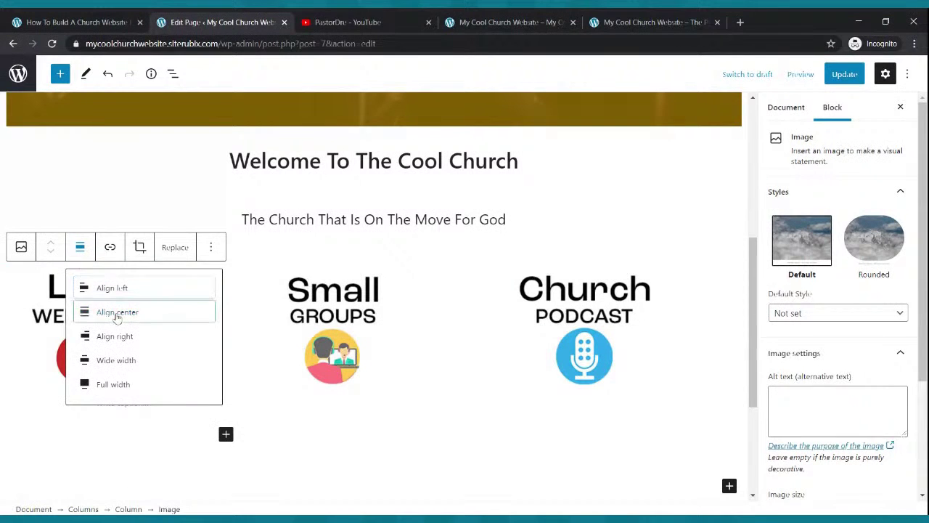
{"action": "left_click", "coordinate": [119, 312]}
{"action": "left_click", "coordinate": [342, 306]}
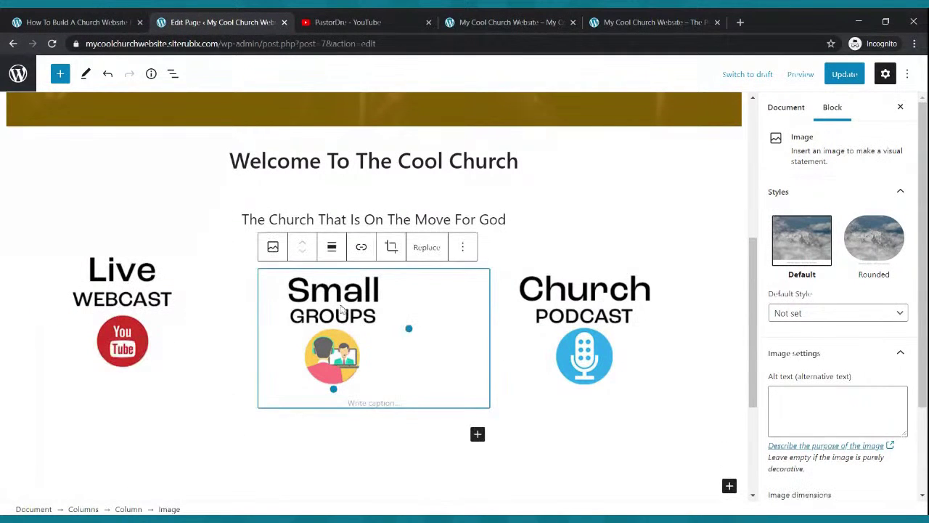
{"action": "left_click", "coordinate": [331, 247]}
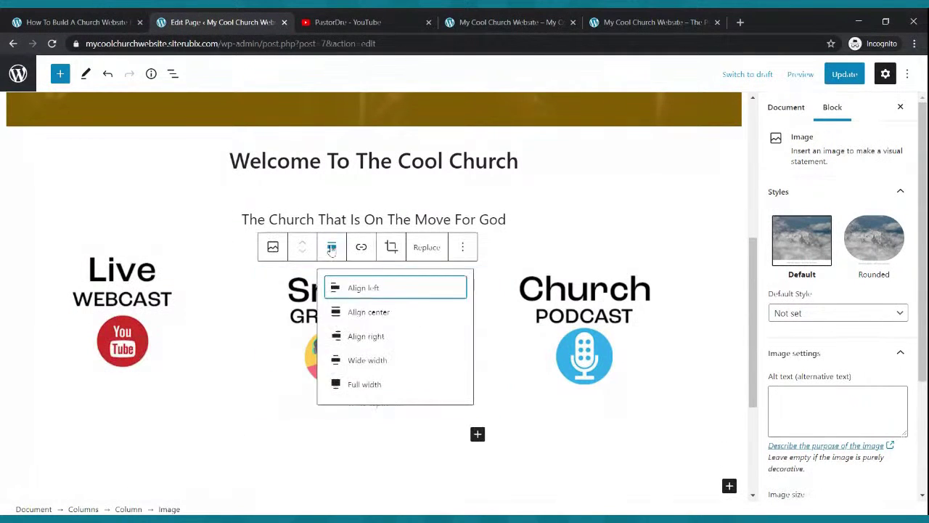
{"action": "left_click", "coordinate": [338, 312]}
{"action": "left_click", "coordinate": [587, 310]}
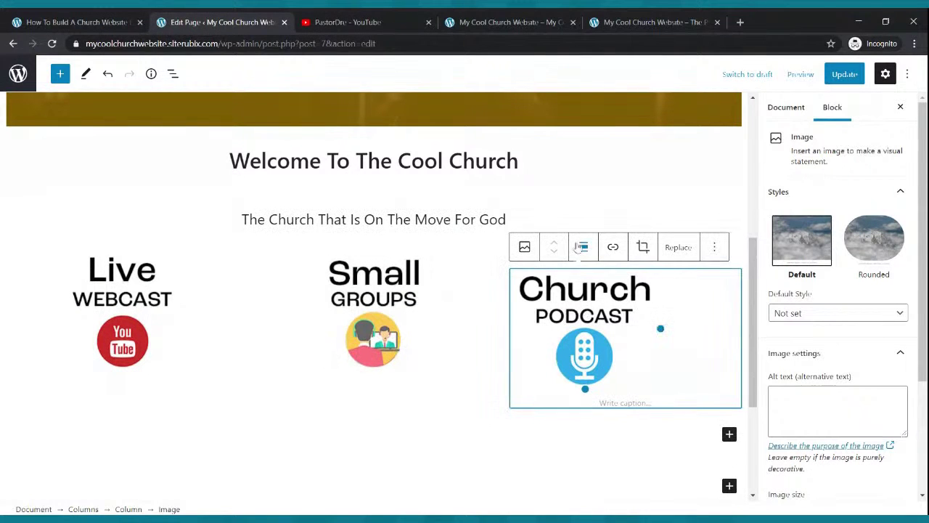
{"action": "left_click", "coordinate": [583, 248]}
{"action": "left_click", "coordinate": [621, 313]}
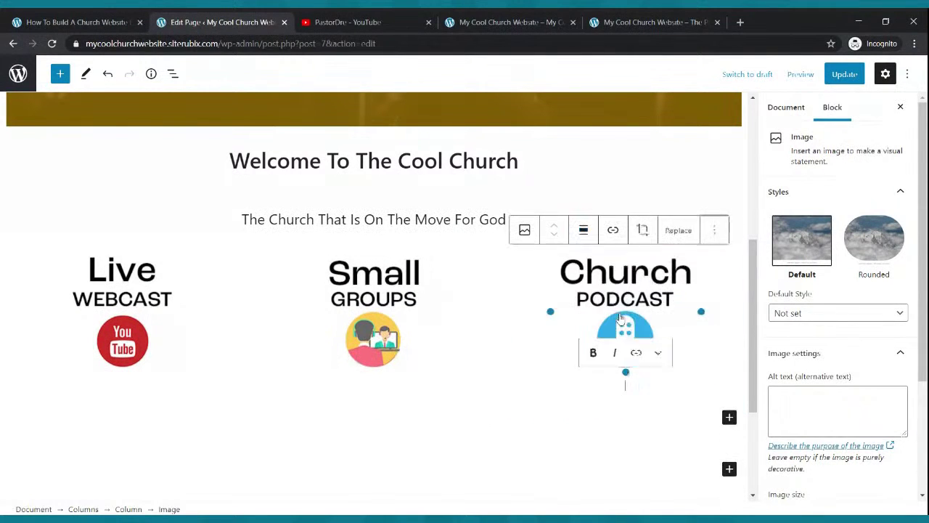
Update the page and reload the live site to see the centred images.
{"action": "left_click", "coordinate": [854, 72]}
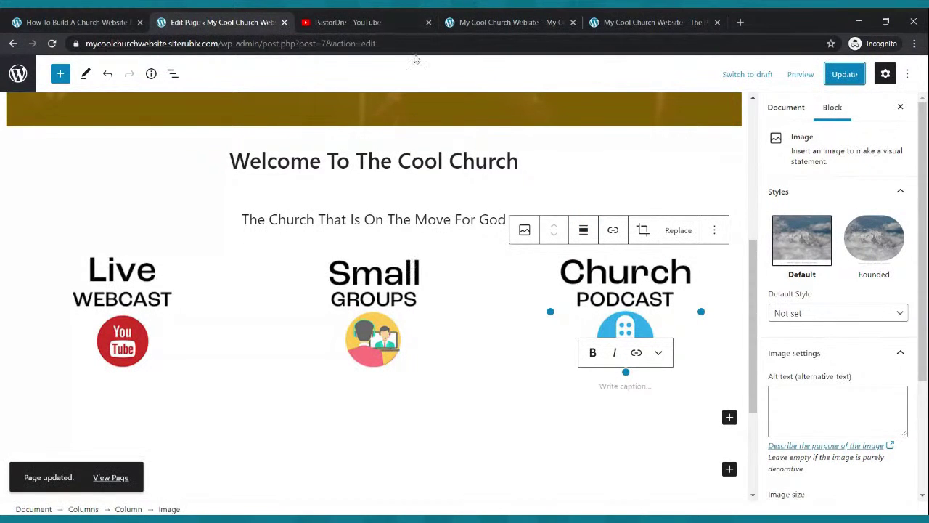
{"action": "left_click", "coordinate": [501, 21]}
{"action": "left_click", "coordinate": [59, 45]}
Copy the Live Webcast tagline from the reference church site, then select the Live Webcast image.
{"action": "scroll", "coordinate": [551, 309], "scroll_direction": "down", "scroll_amount": 3}
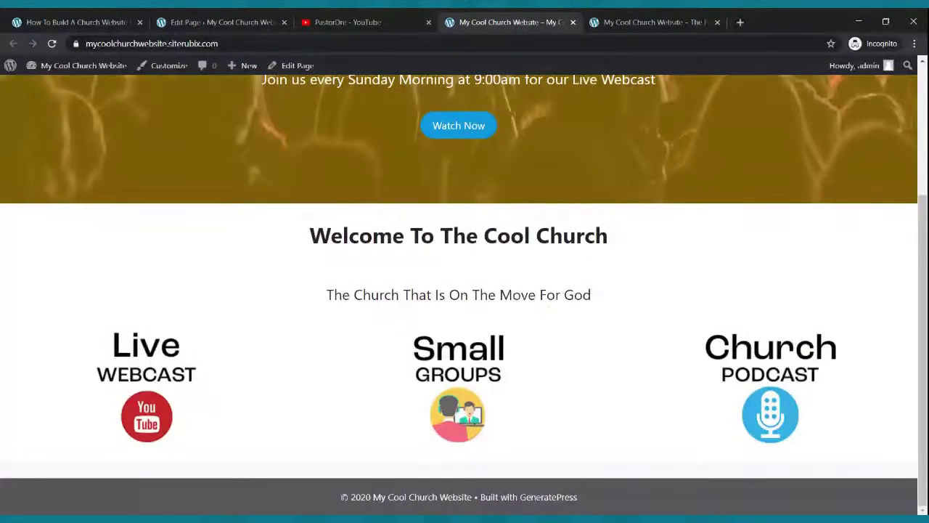
{"action": "scroll", "coordinate": [551, 294], "scroll_direction": "up", "scroll_amount": 3}
{"action": "scroll", "coordinate": [543, 304], "scroll_direction": "down", "scroll_amount": 3}
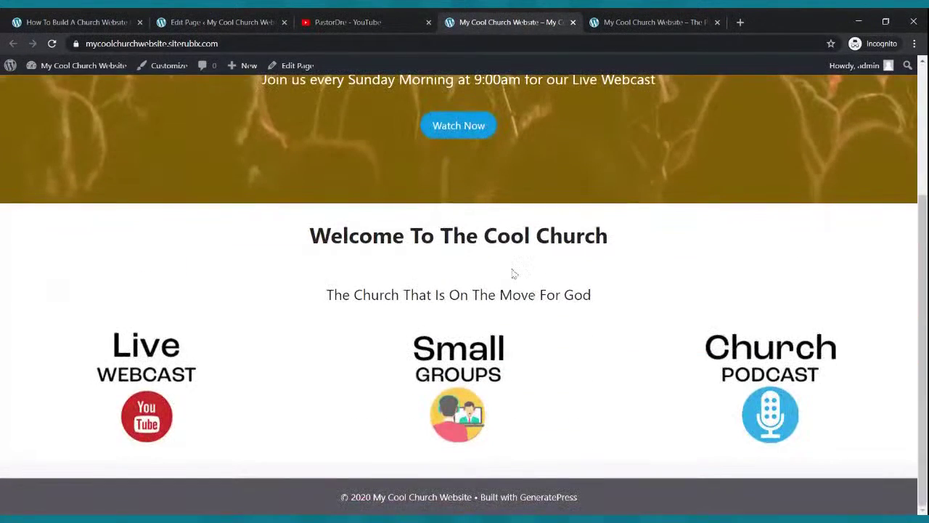
{"action": "left_click", "coordinate": [624, 21]}
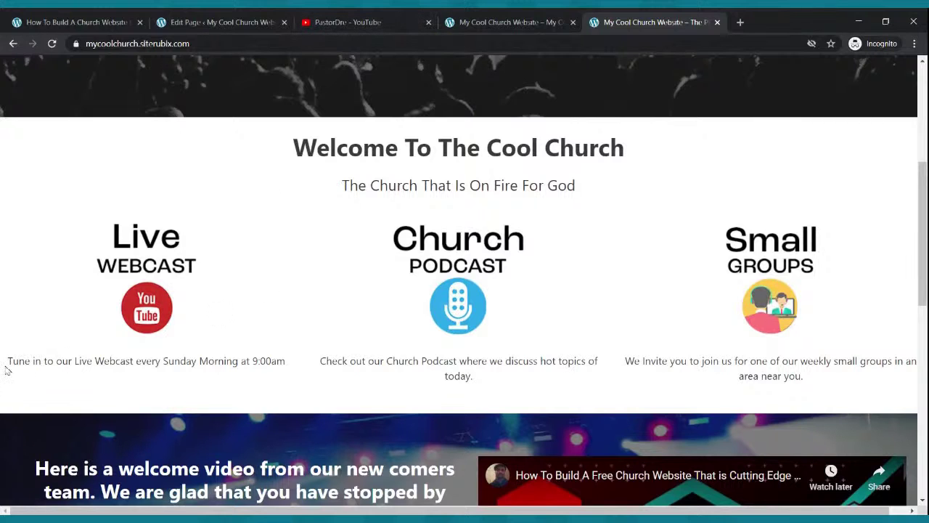
{"action": "left_click_drag", "start_coordinate": [8, 360], "coordinate": [285, 360]}
{"action": "key", "text": "ctrl+c"}
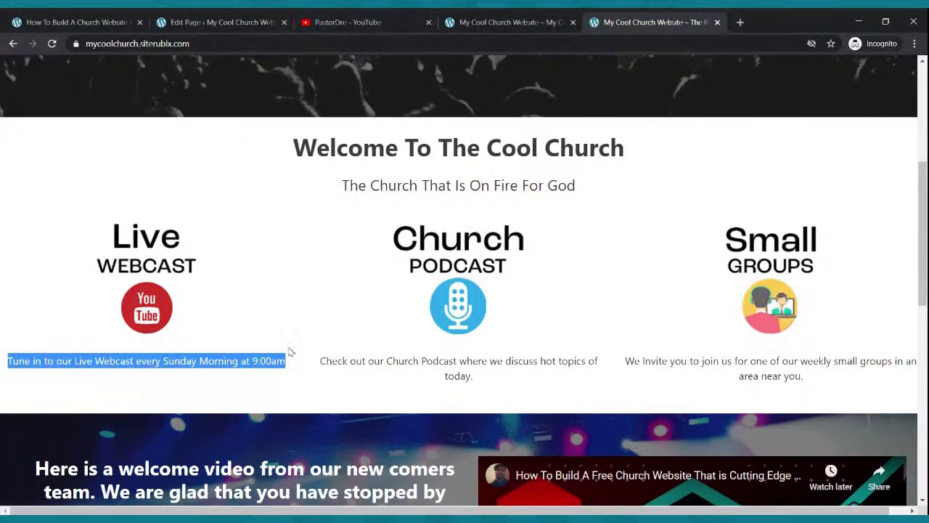
{"action": "left_click", "coordinate": [215, 19]}
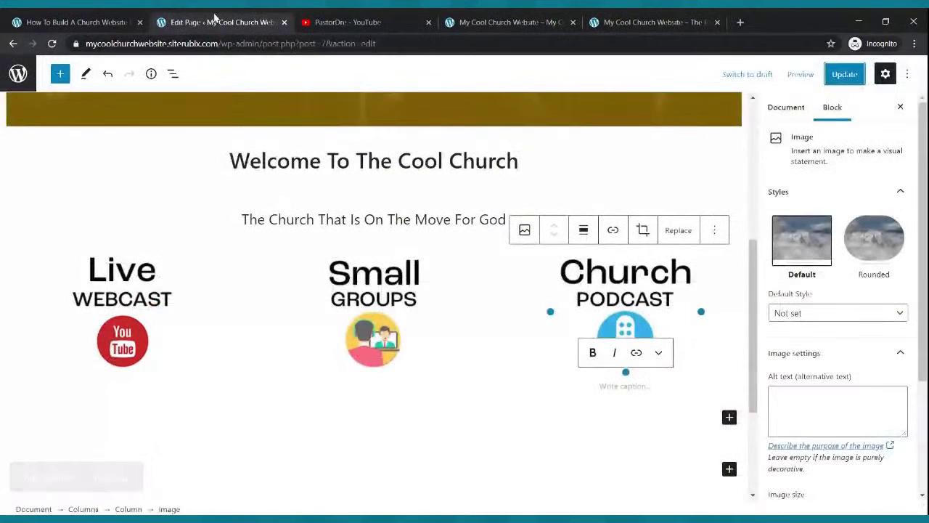
{"action": "left_click", "coordinate": [127, 355]}
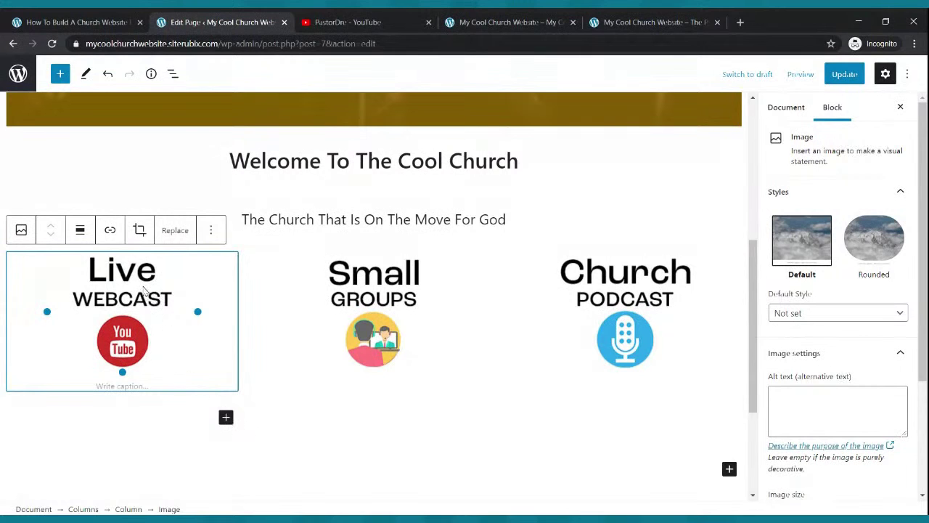
Add a centred paragraph with the pasted Live Webcast tagline under the Live Webcast image.
{"action": "left_click", "coordinate": [226, 416]}
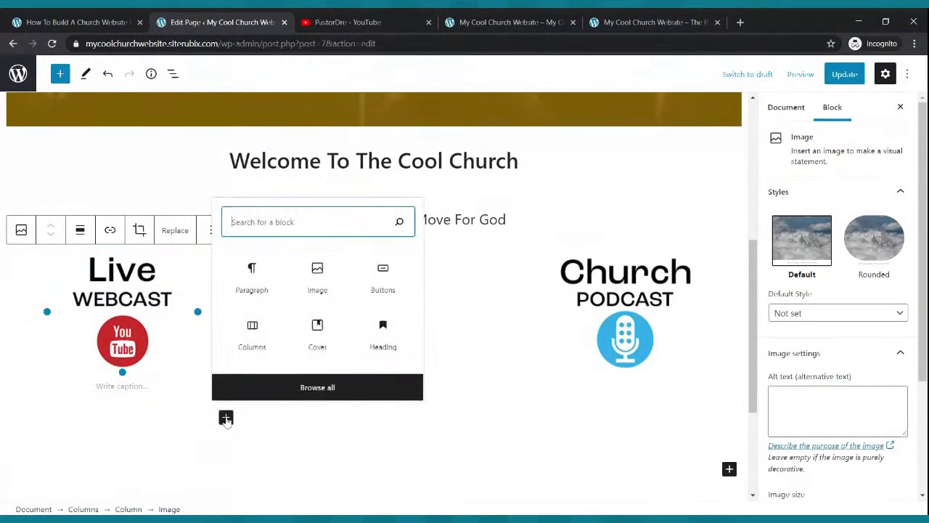
{"action": "left_click", "coordinate": [252, 274]}
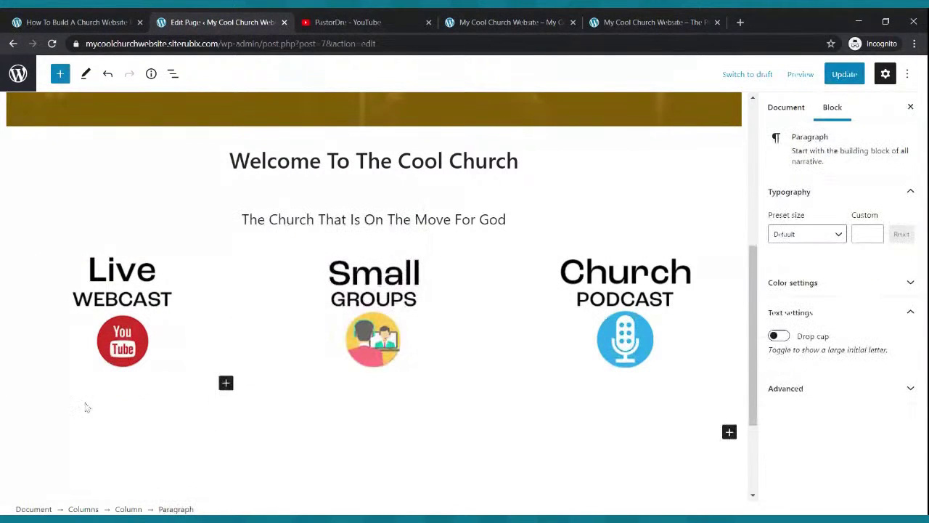
{"action": "key", "text": "ctrl+v"}
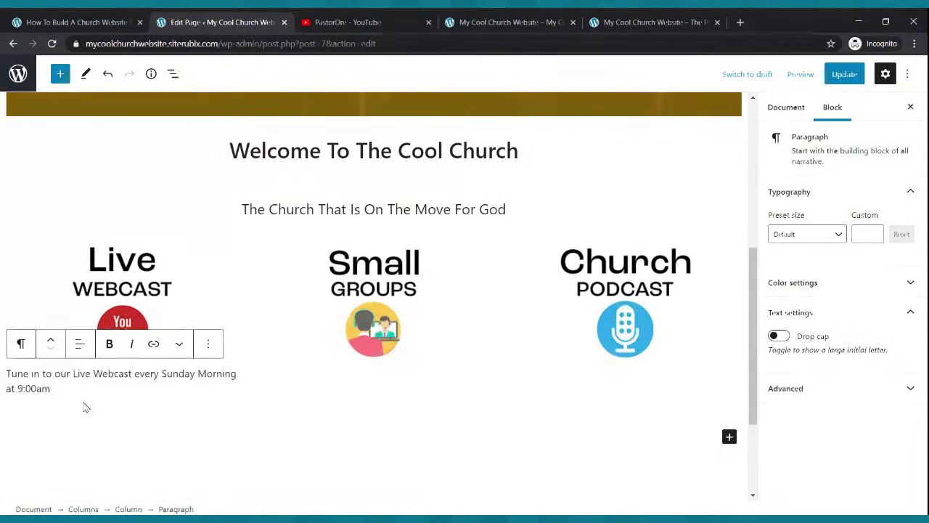
{"action": "left_click_drag", "start_coordinate": [59, 388], "coordinate": [6, 374]}
{"action": "left_click", "coordinate": [80, 344]}
{"action": "left_click", "coordinate": [337, 418]}
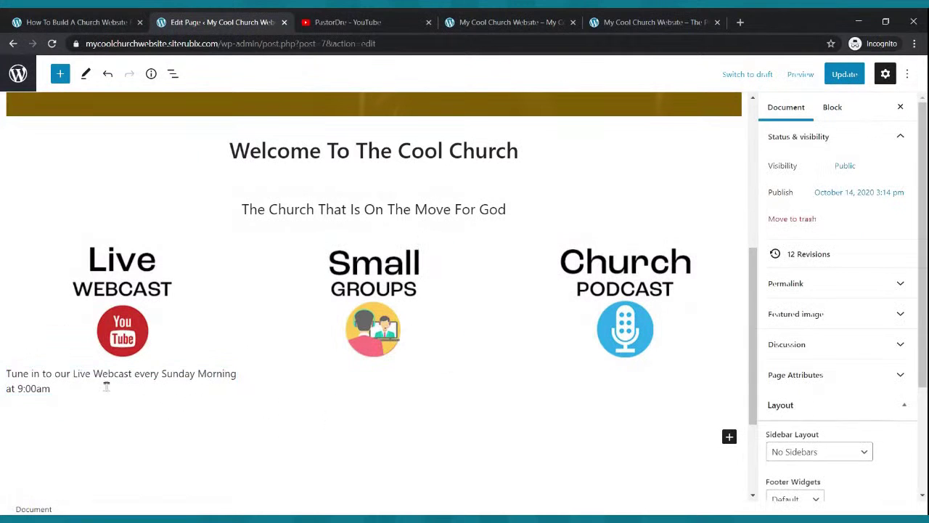
{"action": "left_click", "coordinate": [99, 384]}
{"action": "left_click", "coordinate": [81, 354]}
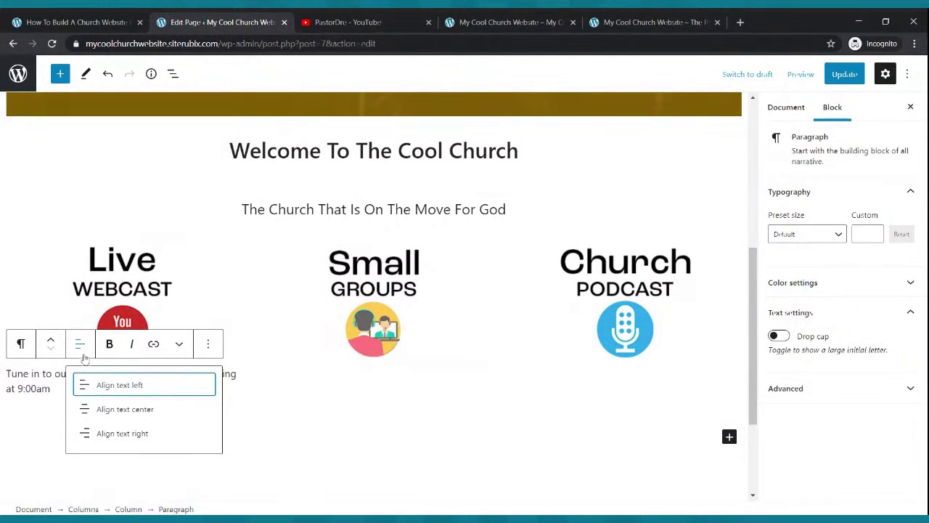
{"action": "left_click", "coordinate": [119, 410]}
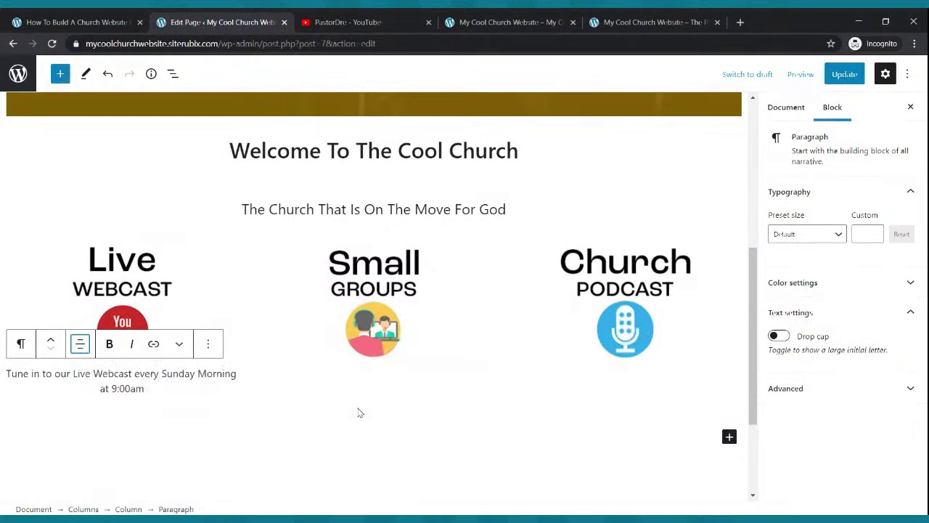
Copy the Church Podcast caption from the reference site and add it centred under the podcast image.
{"action": "left_click", "coordinate": [544, 21]}
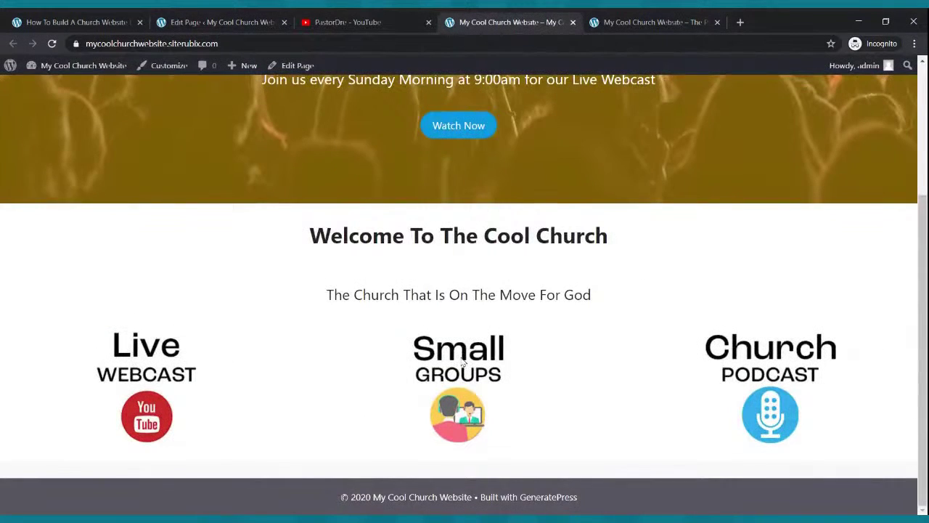
{"action": "left_click", "coordinate": [651, 21]}
{"action": "left_click_drag", "start_coordinate": [320, 361], "coordinate": [479, 377]}
{"action": "key", "text": "ctrl+c"}
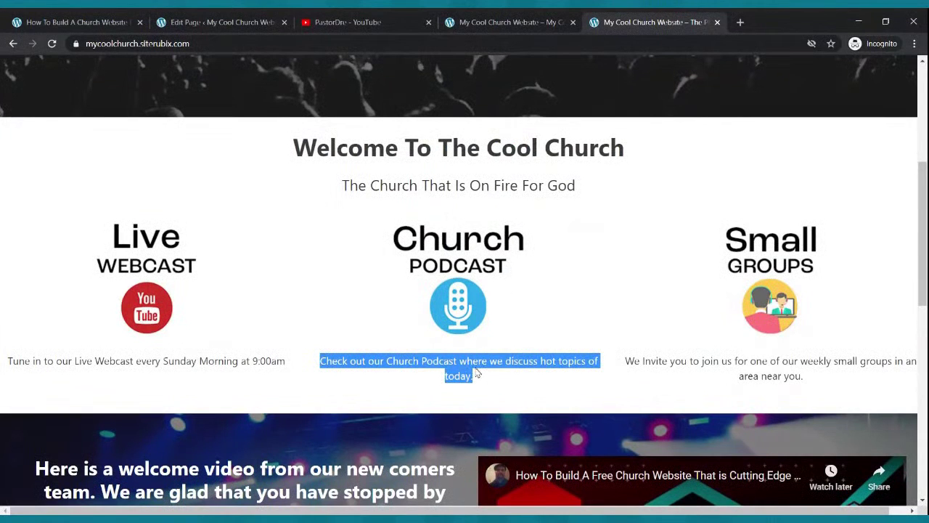
{"action": "left_click", "coordinate": [262, 22]}
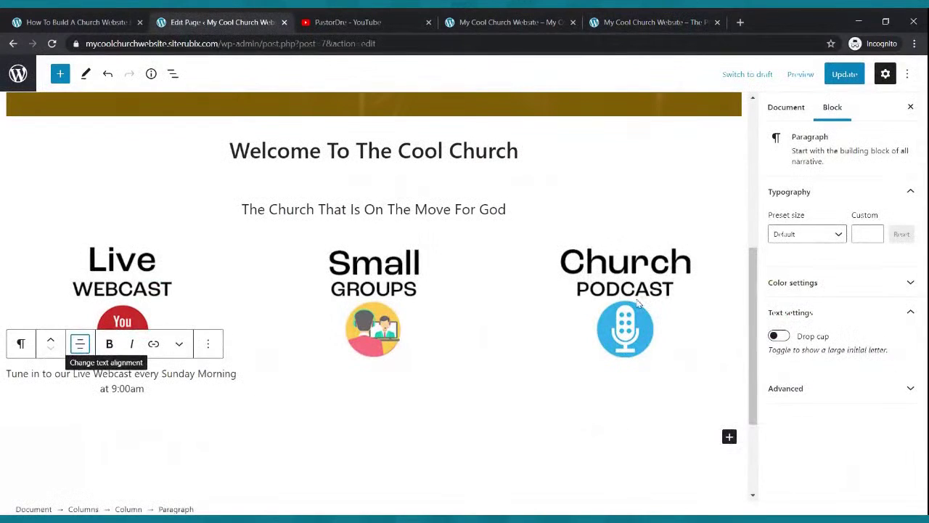
{"action": "left_click", "coordinate": [638, 304]}
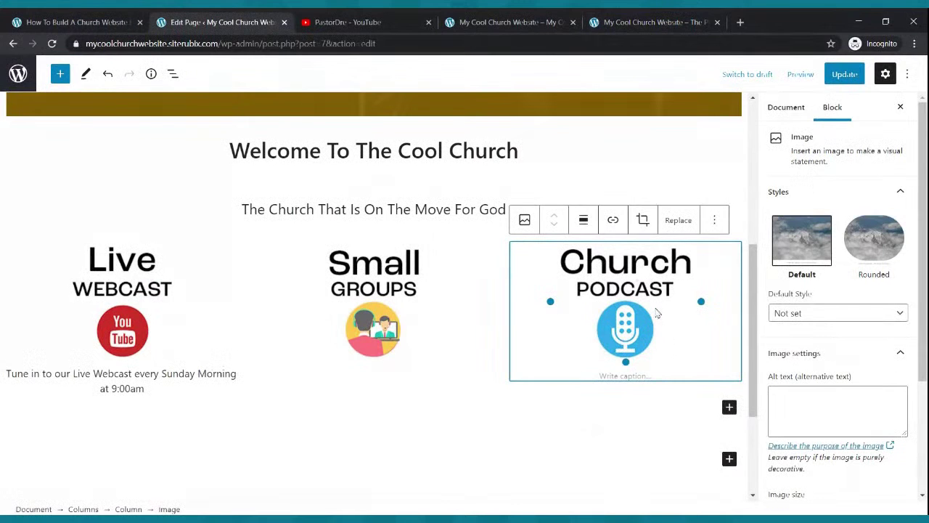
{"action": "left_click", "coordinate": [730, 407]}
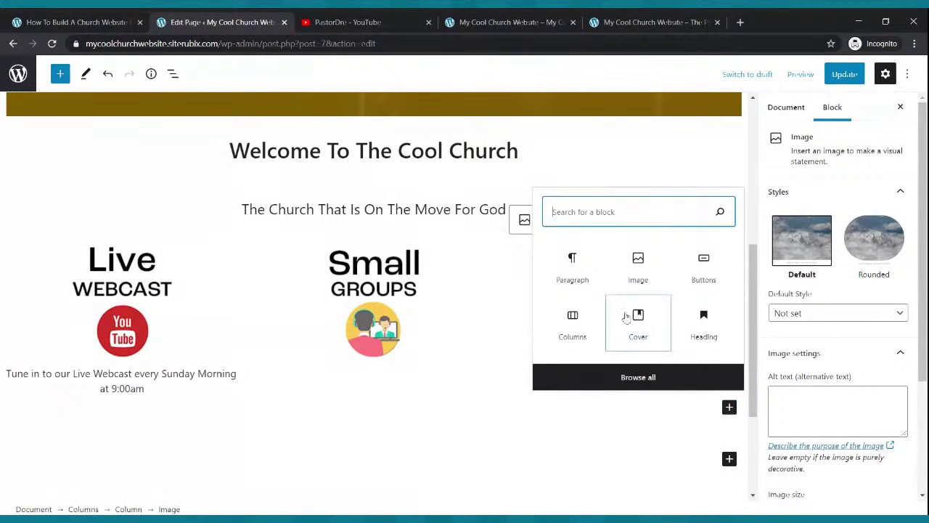
{"action": "left_click", "coordinate": [583, 280]}
{"action": "key", "text": "ctrl+v"}
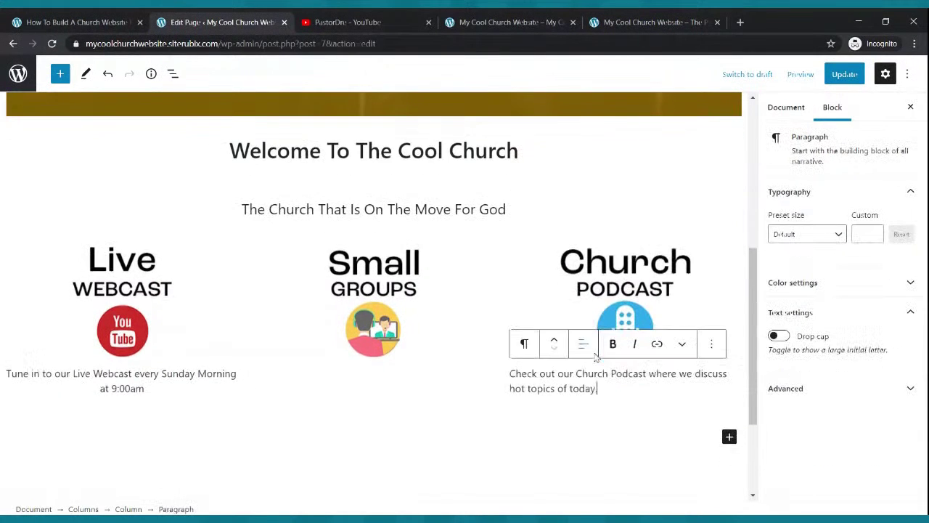
{"action": "left_click", "coordinate": [582, 343]}
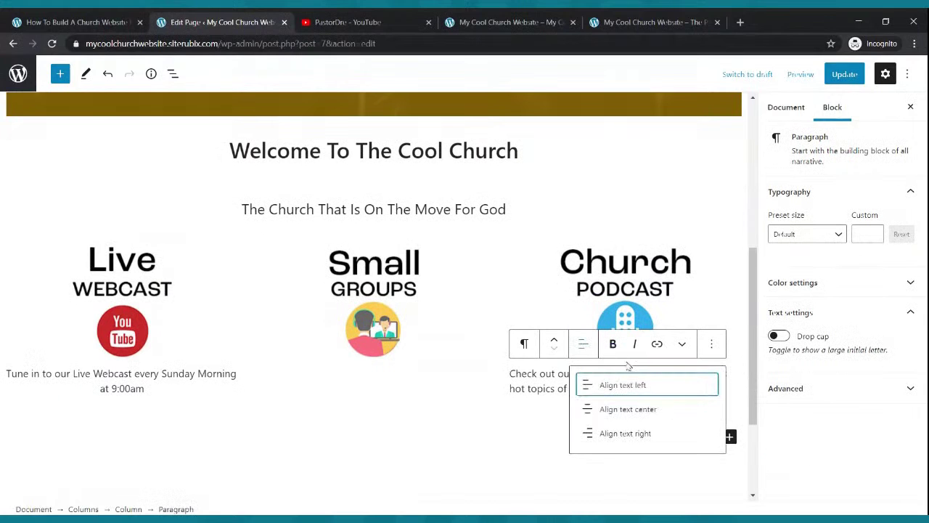
{"action": "left_click", "coordinate": [628, 409]}
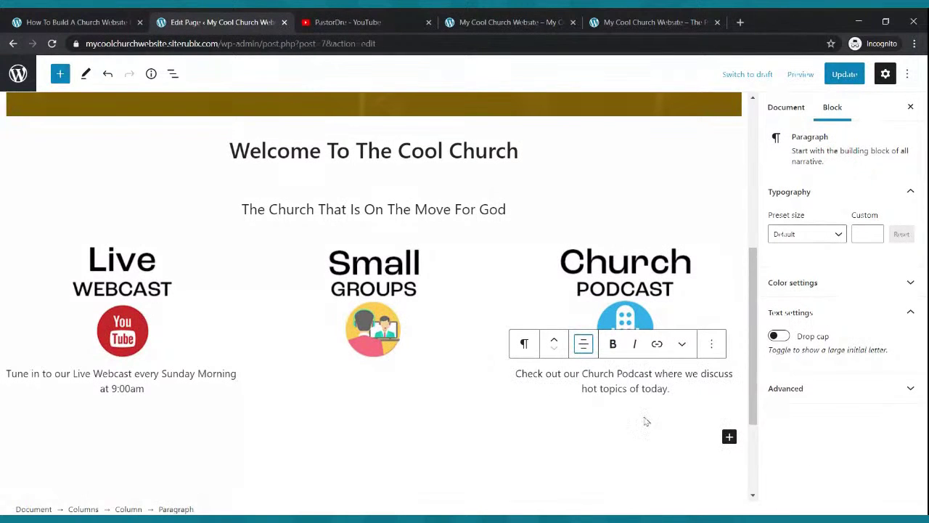
Add the copied Small Groups caption, centred, under its image and update the page.
{"action": "left_click", "coordinate": [598, 22]}
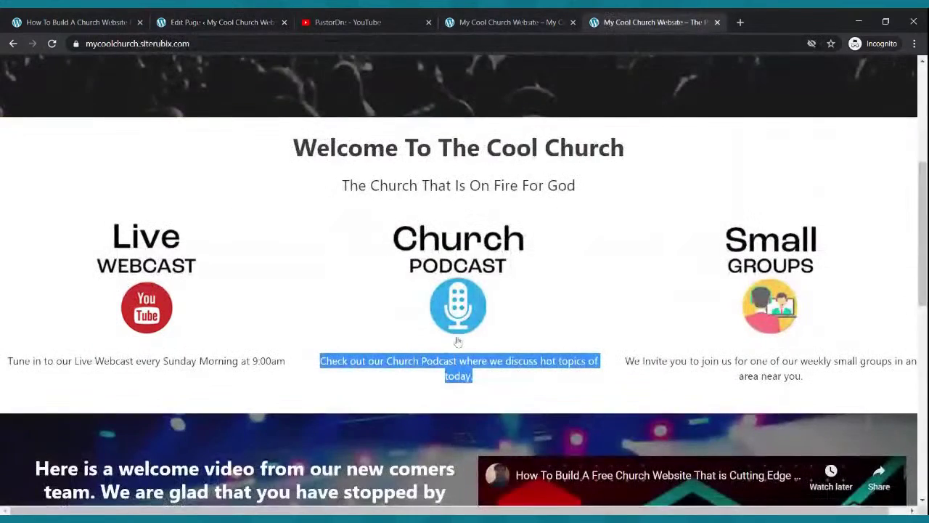
{"action": "left_click_drag", "start_coordinate": [627, 357], "coordinate": [818, 383]}
{"action": "key", "text": "ctrl+c"}
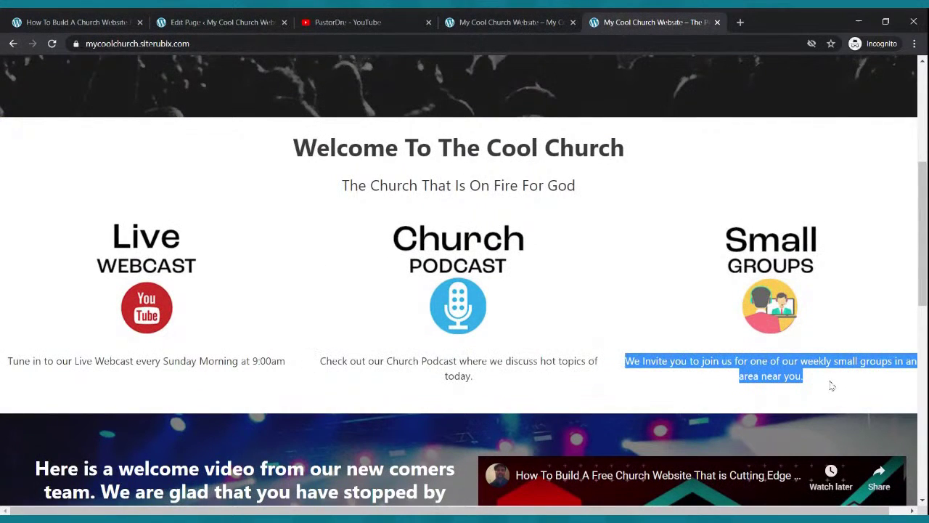
{"action": "left_click", "coordinate": [228, 21]}
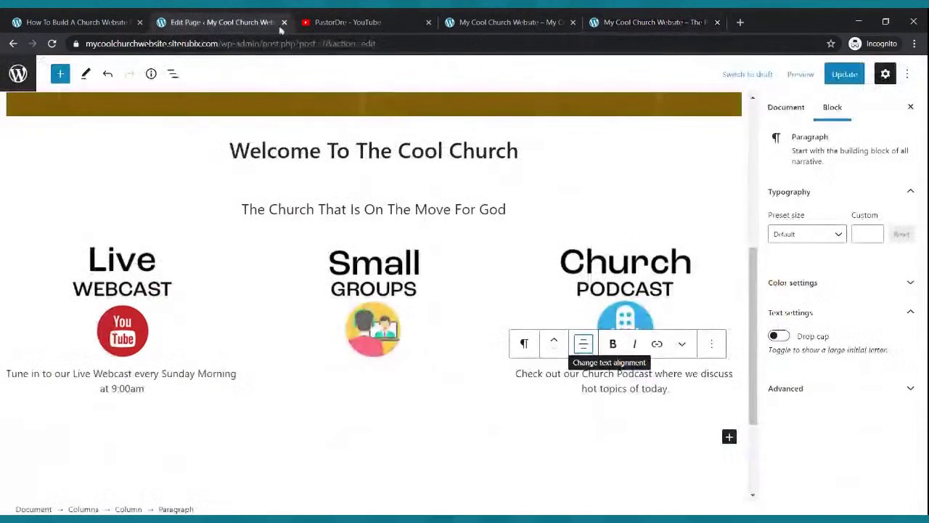
{"action": "left_click", "coordinate": [389, 303]}
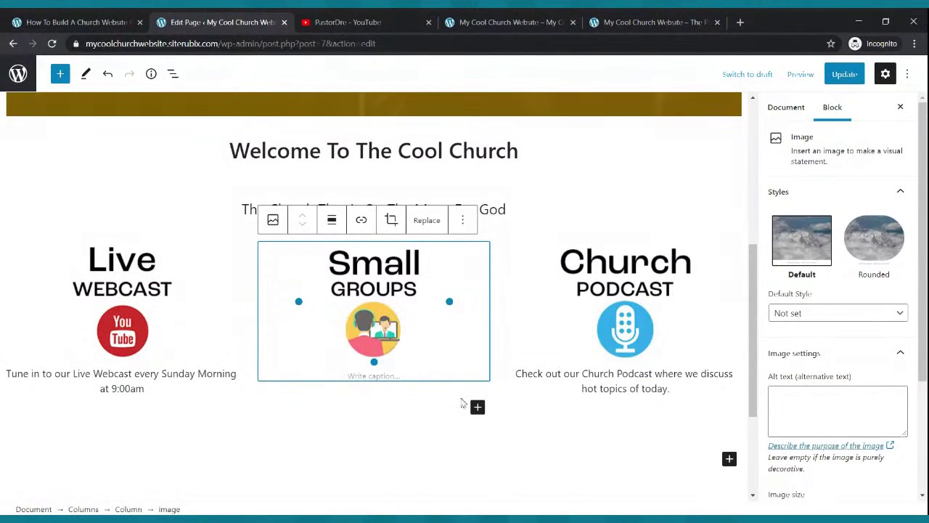
{"action": "left_click", "coordinate": [478, 407]}
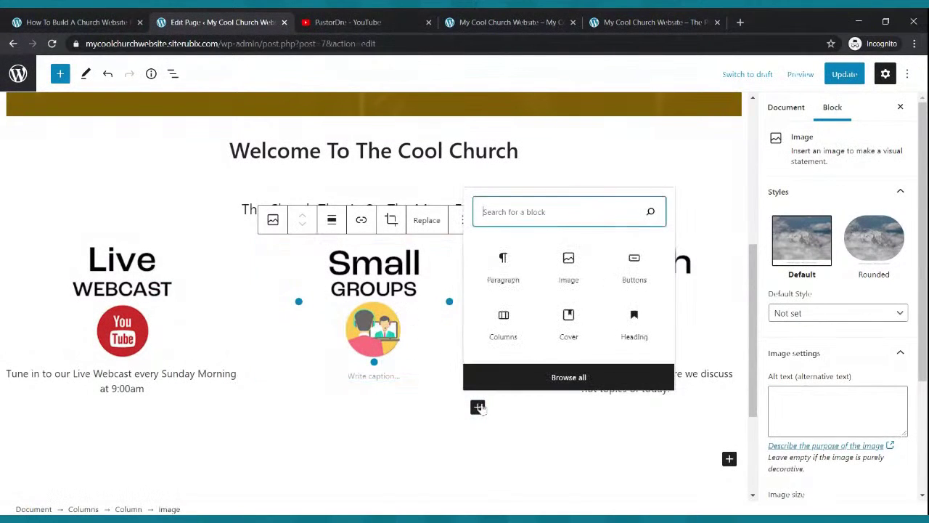
{"action": "left_click", "coordinate": [501, 284]}
{"action": "key", "text": "ctrl+v"}
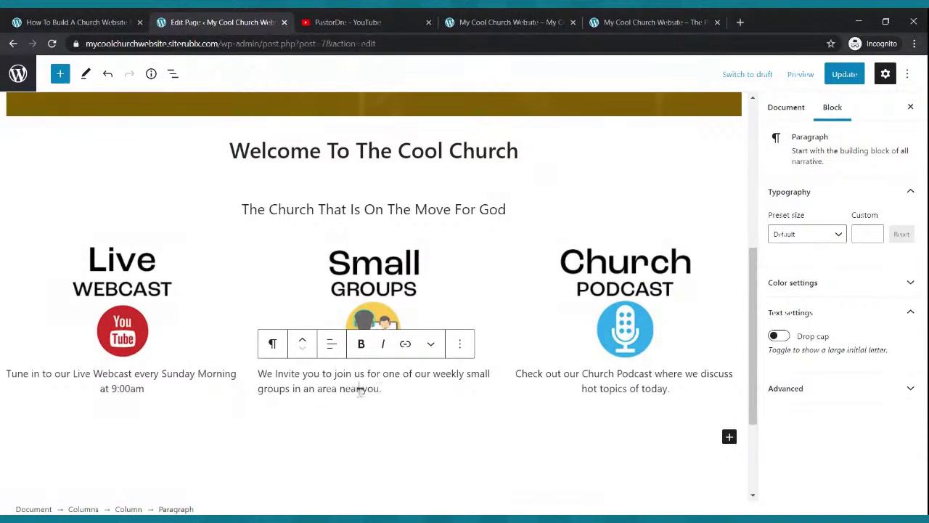
{"action": "left_click", "coordinate": [331, 344]}
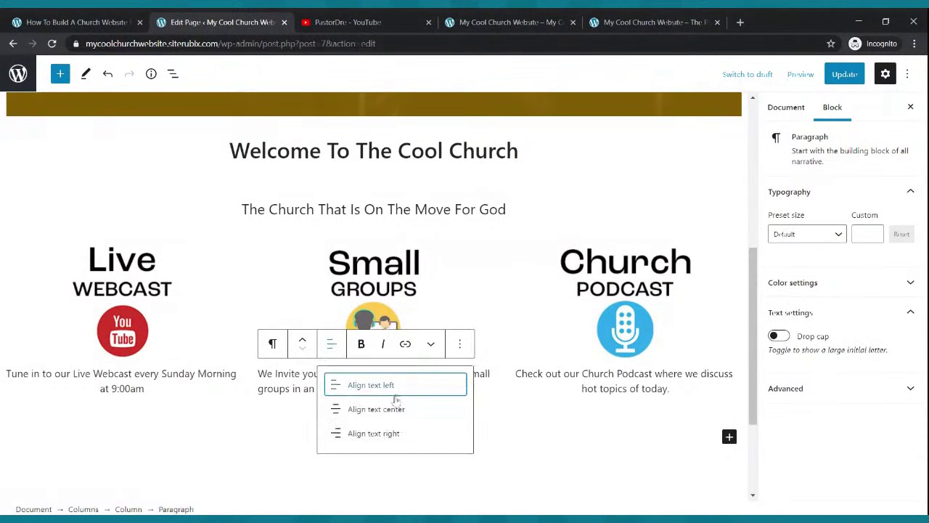
{"action": "left_click", "coordinate": [394, 409]}
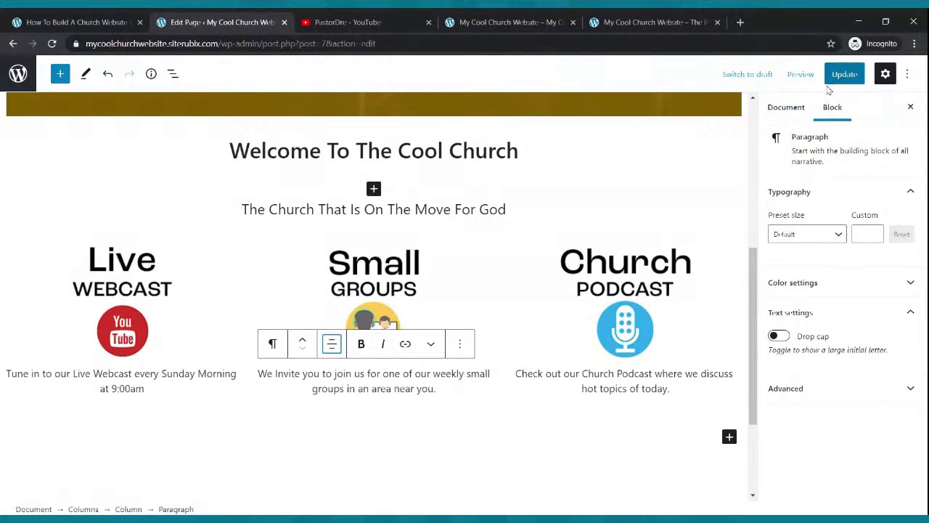
{"action": "left_click", "coordinate": [844, 74]}
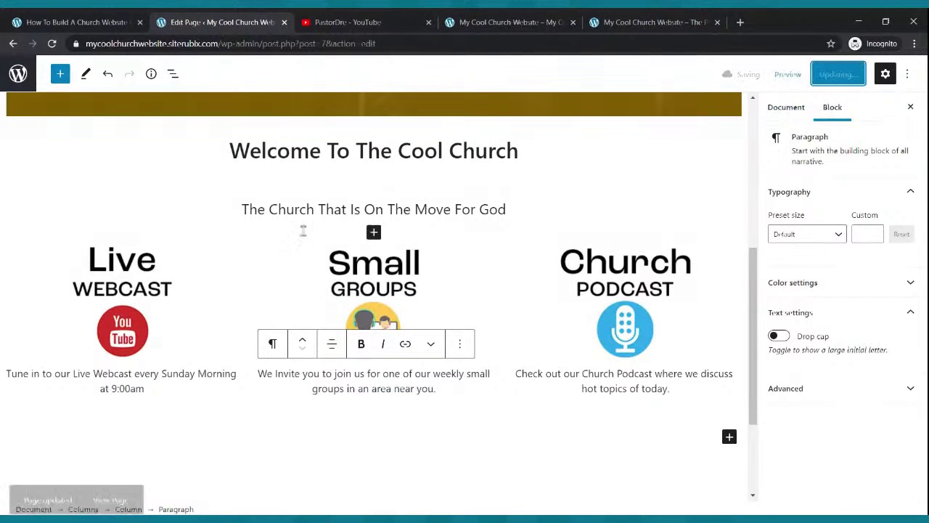
{"action": "left_click", "coordinate": [460, 17]}
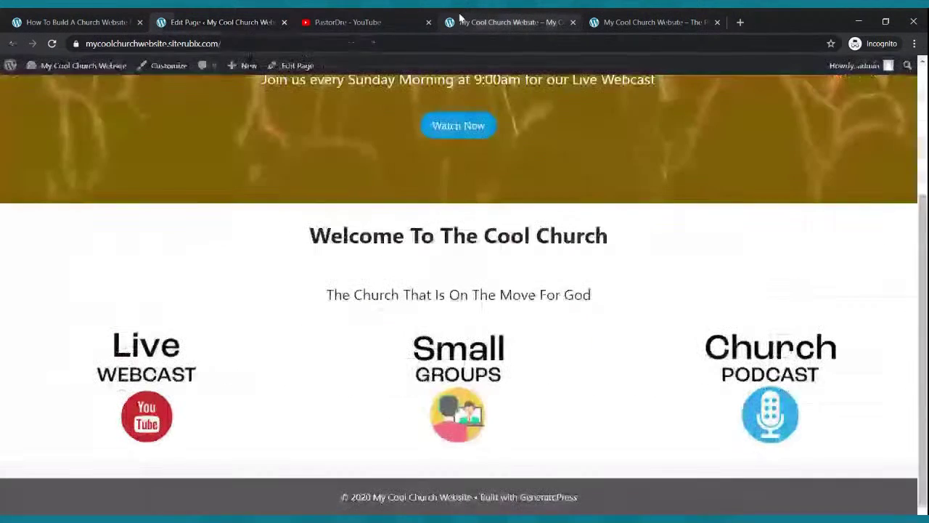
{"action": "left_click", "coordinate": [51, 45]}
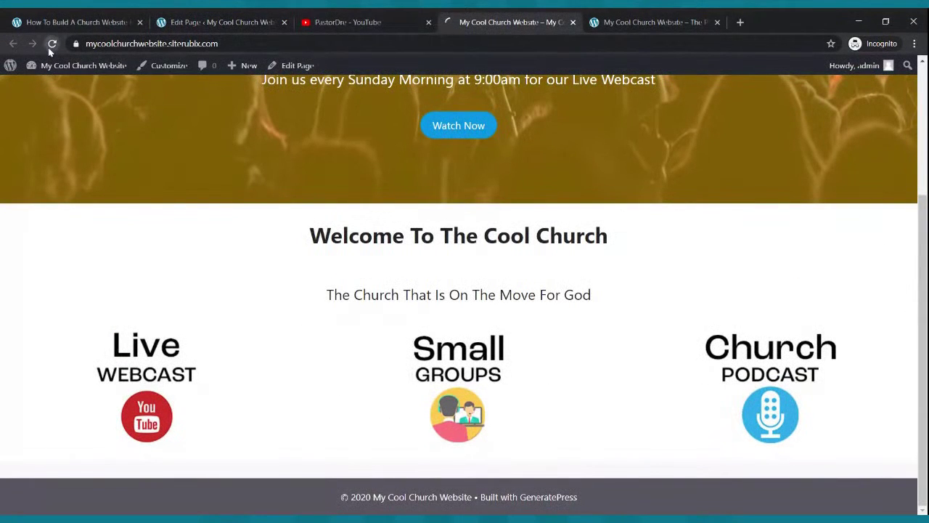
{"action": "scroll", "coordinate": [458, 227], "scroll_direction": "down", "scroll_amount": 1}
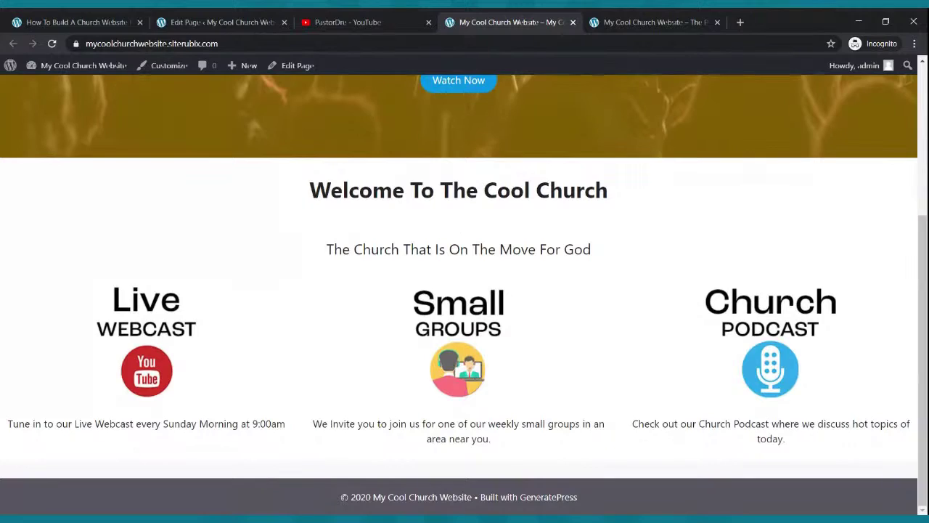
{"action": "left_click", "coordinate": [653, 22]}
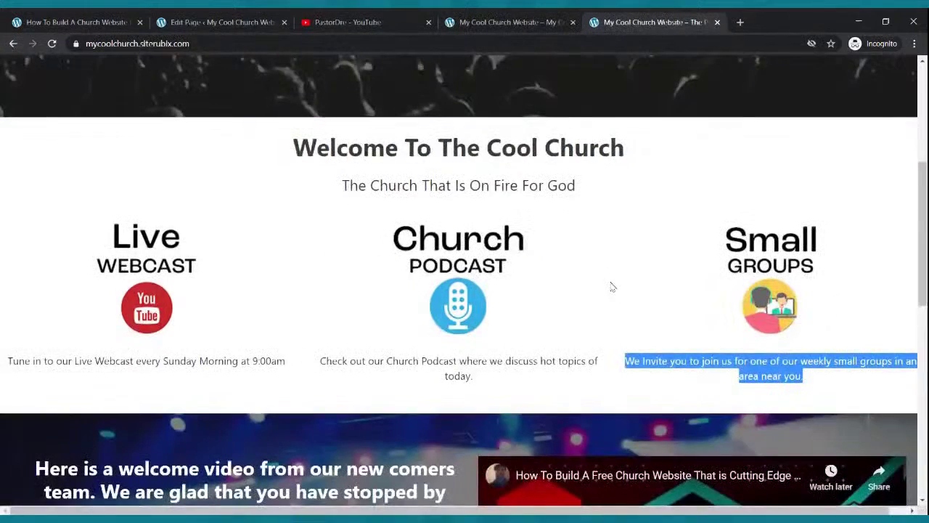
{"action": "scroll", "coordinate": [611, 285], "scroll_direction": "down", "scroll_amount": 2}
{"action": "scroll", "coordinate": [611, 285], "scroll_direction": "down", "scroll_amount": 2}
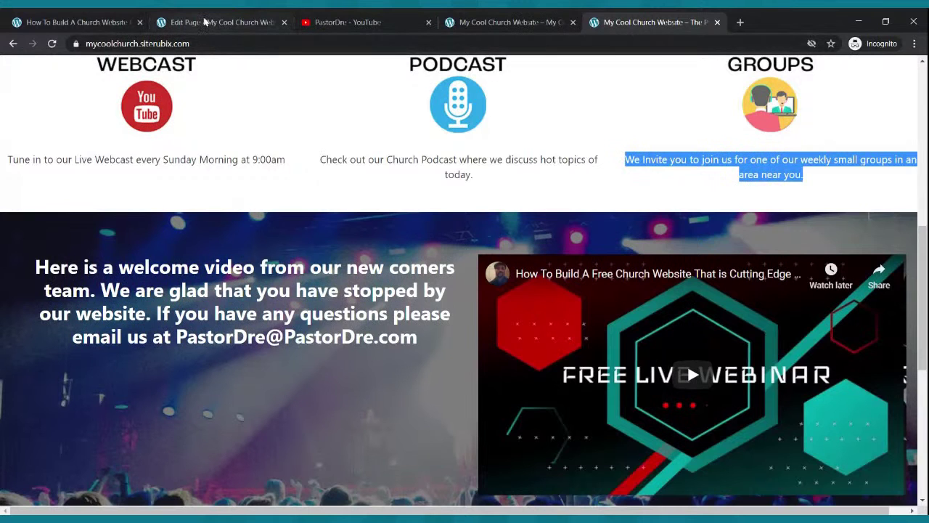
{"action": "left_click", "coordinate": [208, 23]}
{"action": "scroll", "coordinate": [266, 266], "scroll_direction": "down", "scroll_amount": 2}
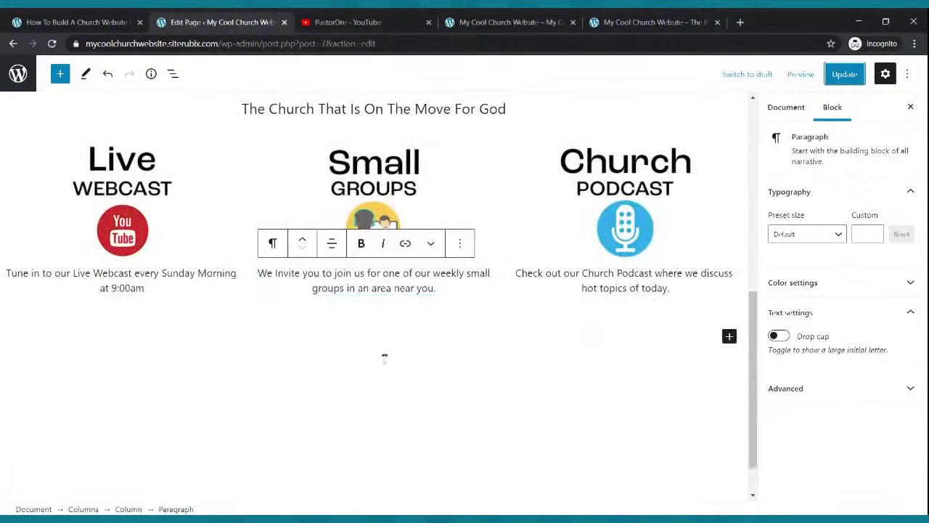
Insert a Cover block below the image columns, removing a misplaced first attempt.
{"action": "left_click", "coordinate": [61, 75]}
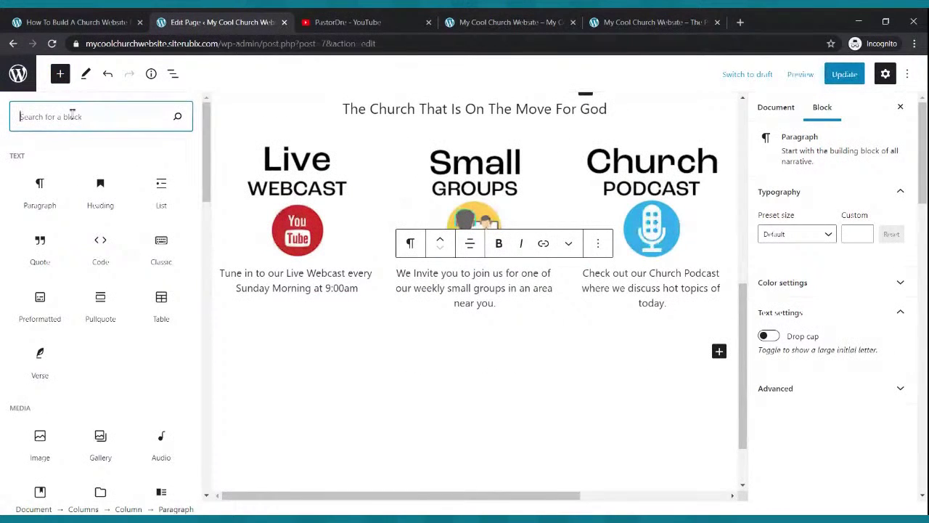
{"action": "type", "text": "cover"}
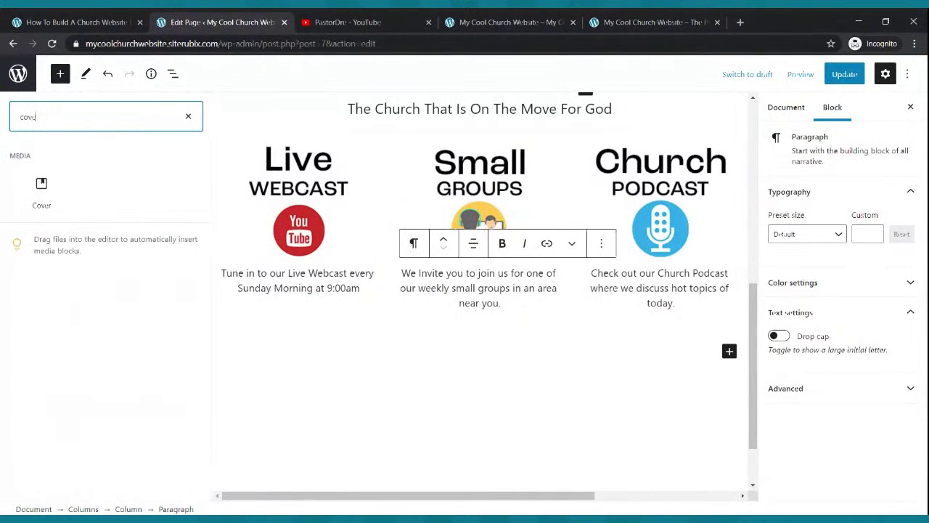
{"action": "left_click", "coordinate": [34, 188]}
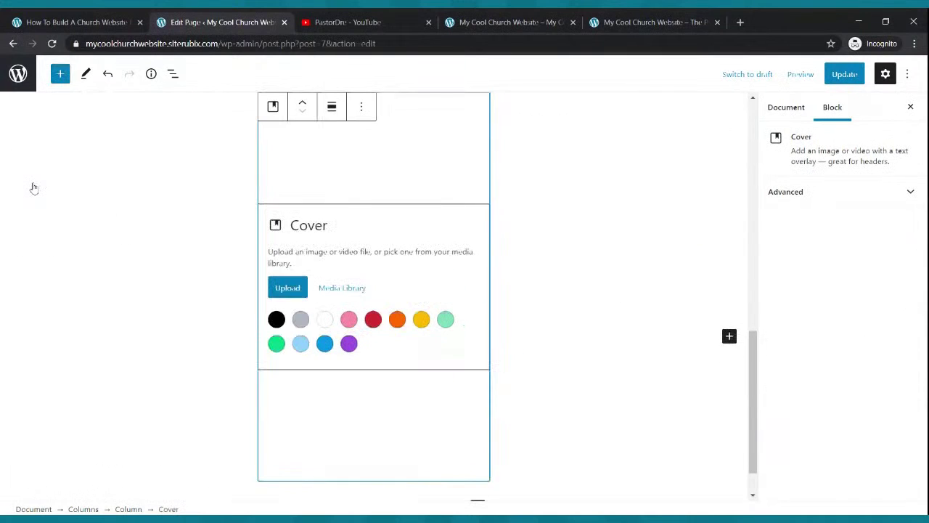
{"action": "left_click", "coordinate": [361, 106]}
{"action": "left_click", "coordinate": [389, 352]}
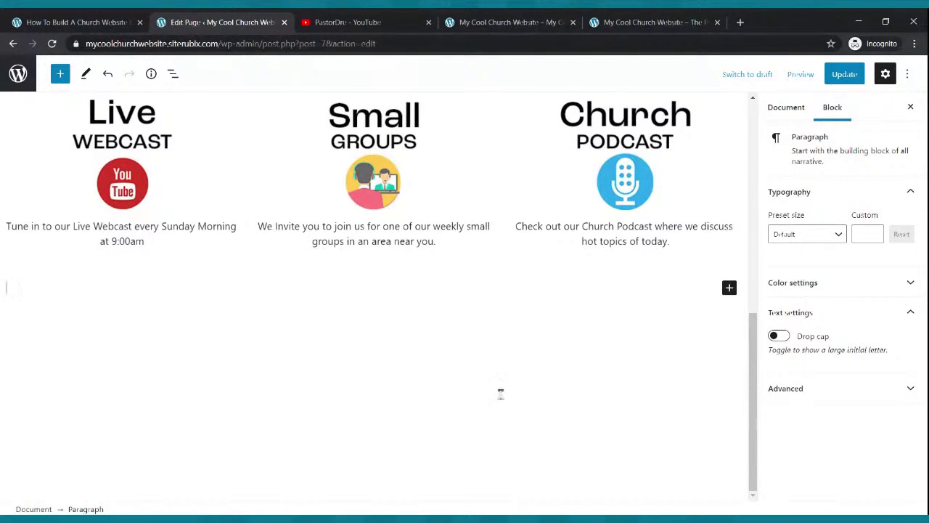
{"action": "left_click", "coordinate": [60, 73]}
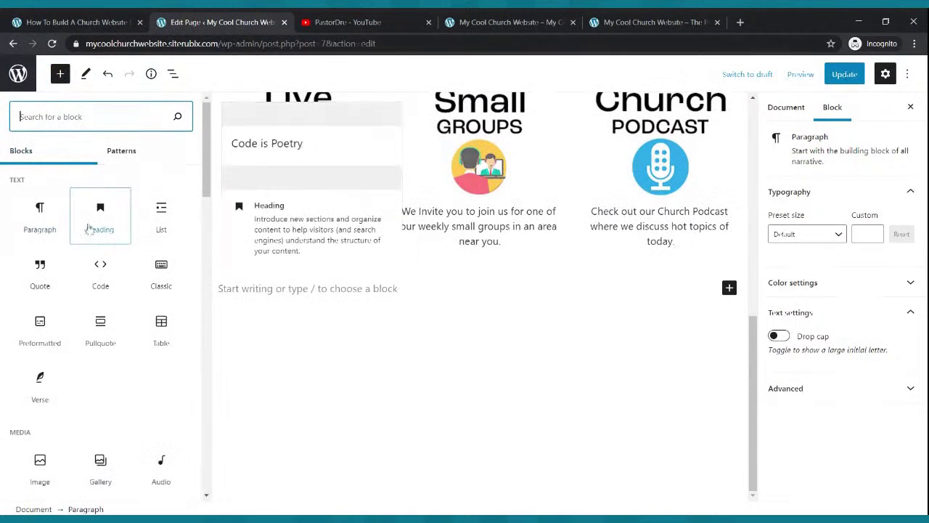
{"action": "type", "text": "cov"}
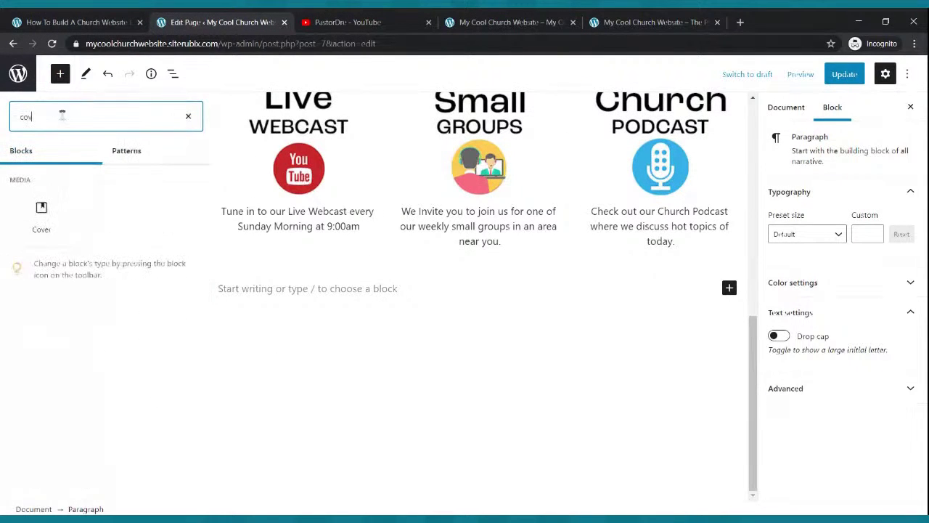
{"action": "left_click", "coordinate": [41, 211]}
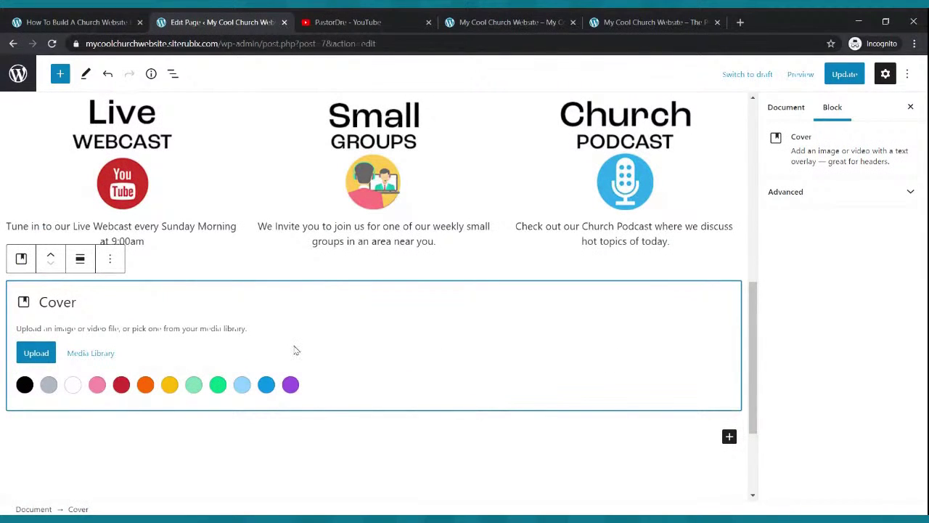
Update the page, review the live site, and return to the editor.
{"action": "left_click", "coordinate": [844, 74]}
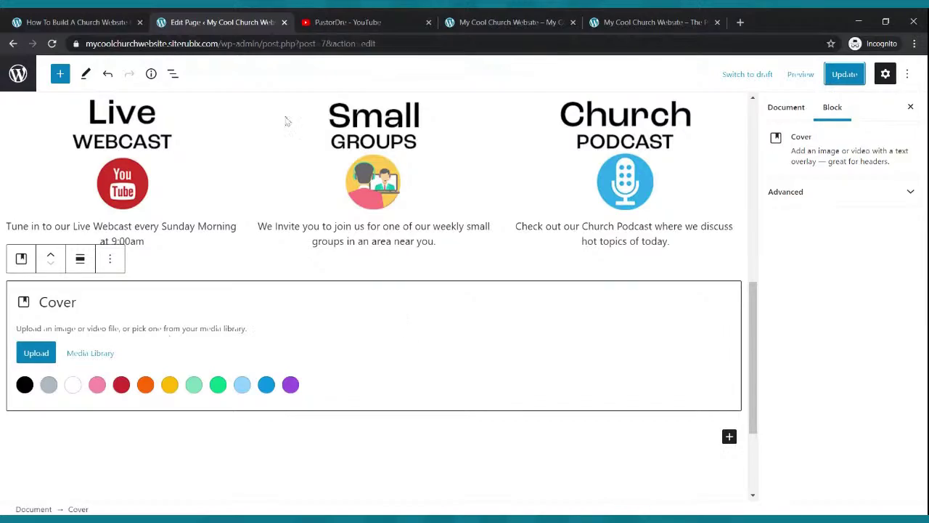
{"action": "left_click", "coordinate": [604, 26]}
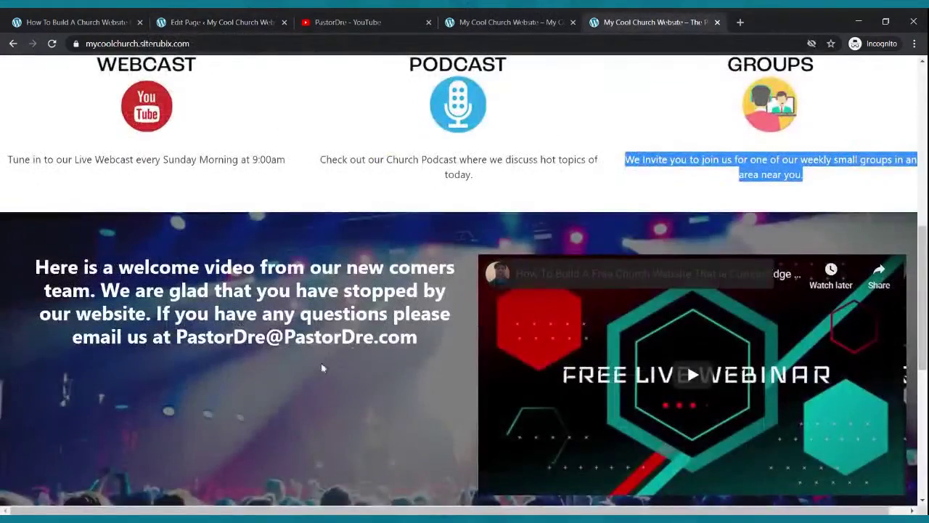
{"action": "scroll", "coordinate": [321, 369], "scroll_direction": "down", "scroll_amount": 2}
{"action": "scroll", "coordinate": [363, 344], "scroll_direction": "up", "scroll_amount": 1}
{"action": "scroll", "coordinate": [363, 344], "scroll_direction": "up", "scroll_amount": 7}
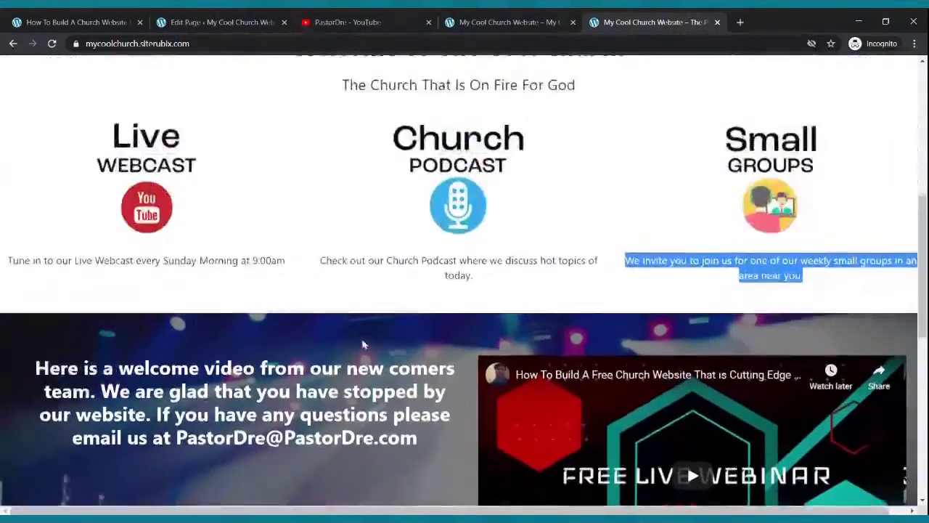
{"action": "scroll", "coordinate": [362, 344], "scroll_direction": "down", "scroll_amount": 6}
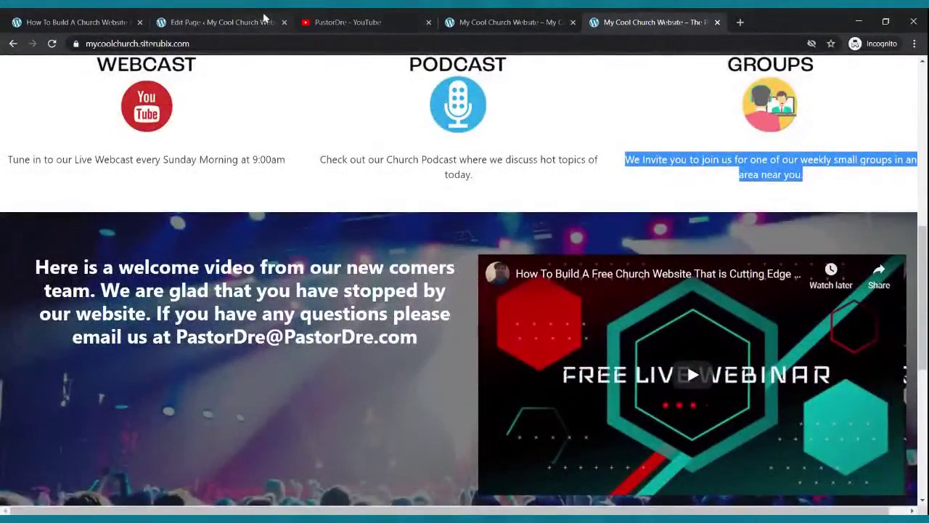
{"action": "left_click", "coordinate": [236, 21]}
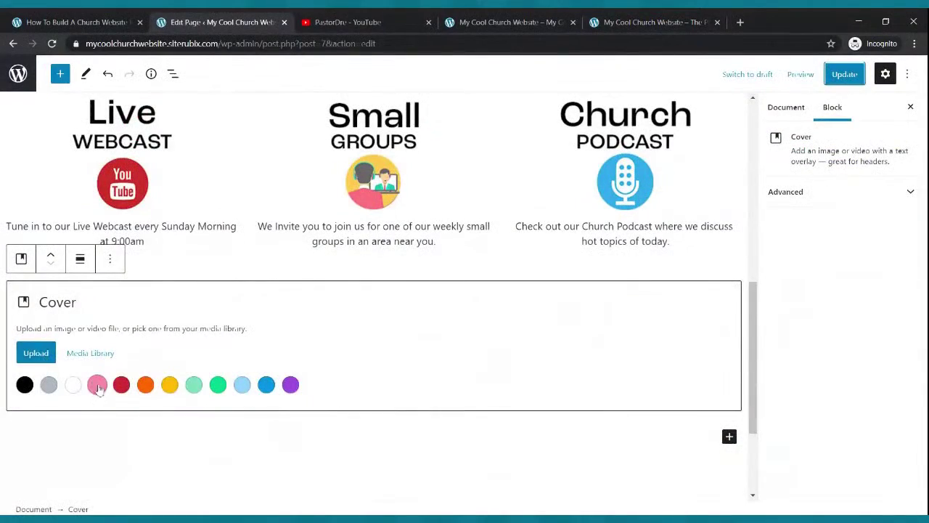
Give the cover a light-blue background, update the page, and open the block library inside the cover.
{"action": "left_click", "coordinate": [243, 384]}
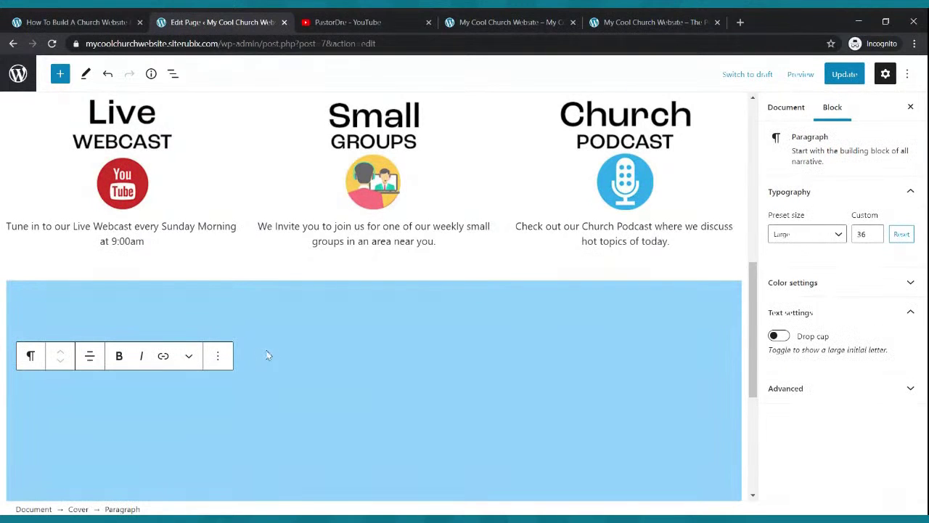
{"action": "left_click", "coordinate": [856, 80]}
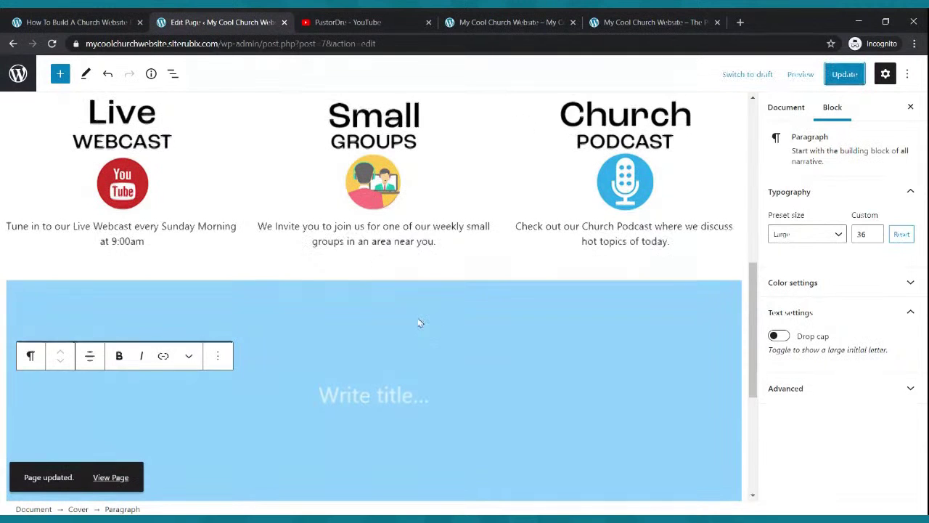
{"action": "scroll", "coordinate": [420, 323], "scroll_direction": "up", "scroll_amount": 5}
{"action": "scroll", "coordinate": [416, 318], "scroll_direction": "down", "scroll_amount": 5}
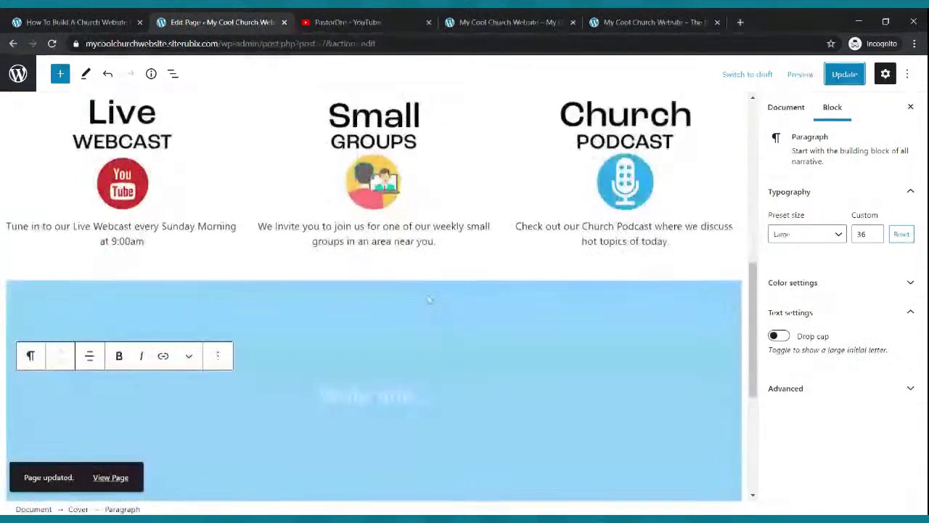
{"action": "scroll", "coordinate": [386, 392], "scroll_direction": "up", "scroll_amount": 5}
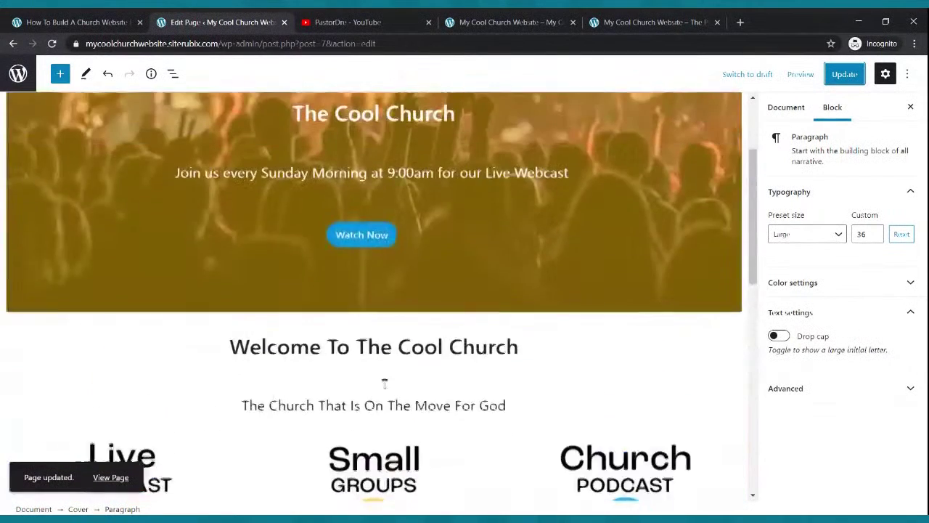
{"action": "scroll", "coordinate": [500, 353], "scroll_direction": "down", "scroll_amount": 4}
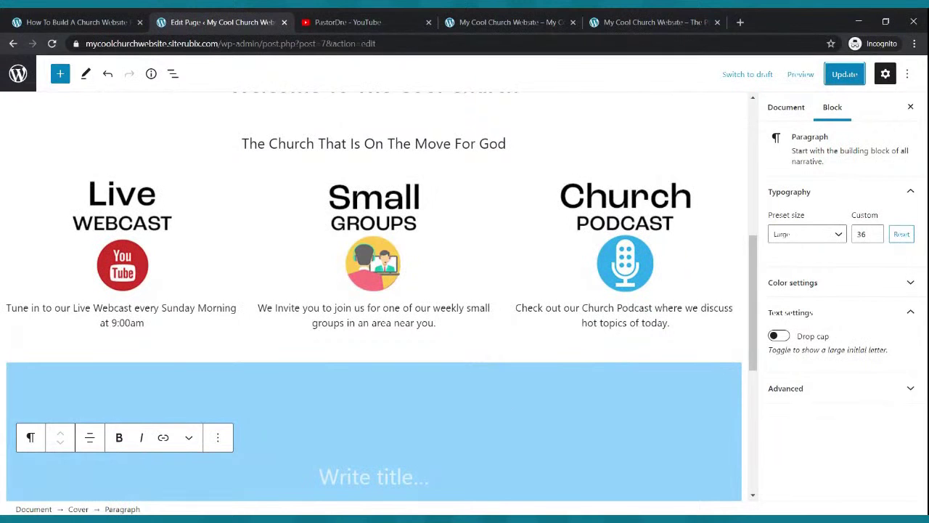
{"action": "scroll", "coordinate": [349, 408], "scroll_direction": "down", "scroll_amount": 2}
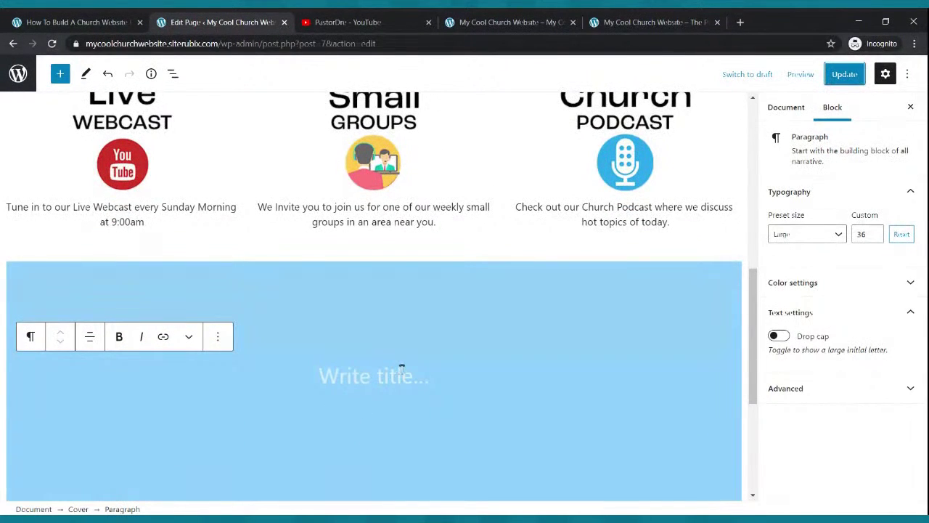
{"action": "left_click", "coordinate": [376, 376]}
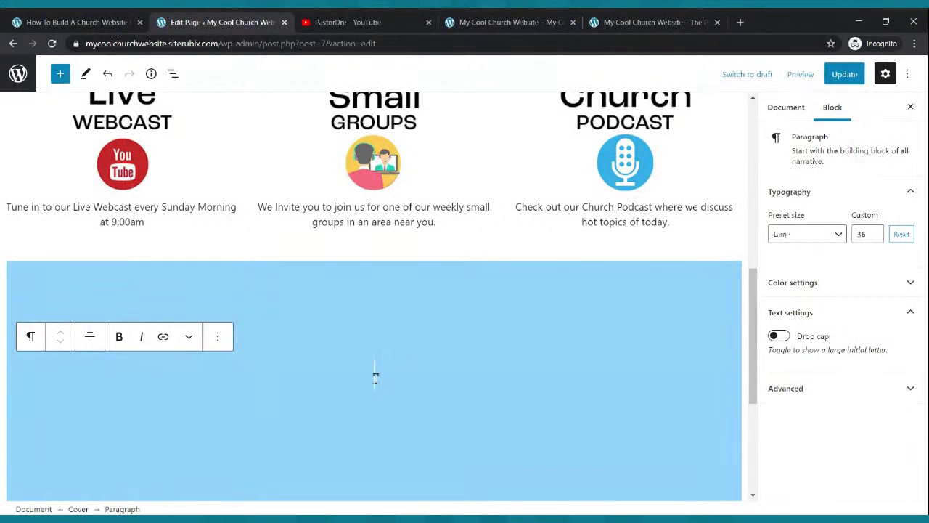
{"action": "left_click", "coordinate": [60, 76]}
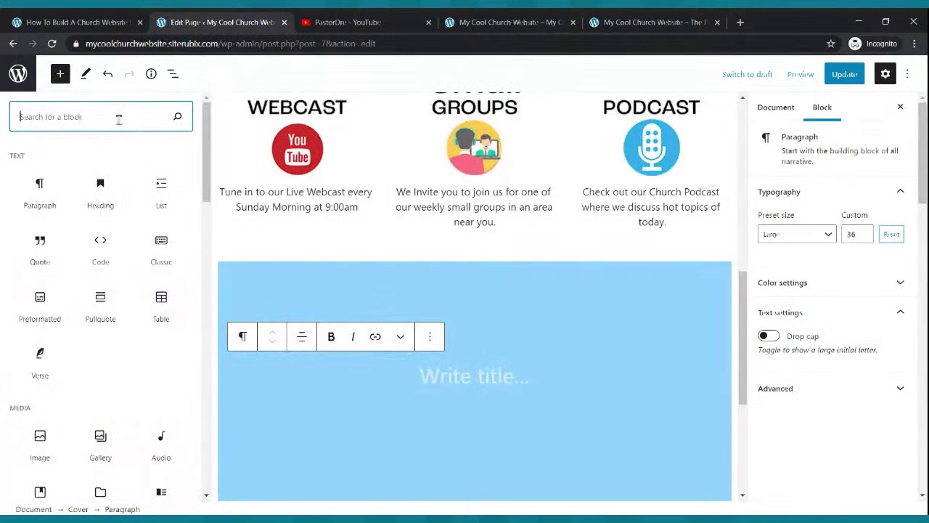
Insert a Columns block with the 30/70 split inside the cover.
{"action": "type", "text": "columns"}
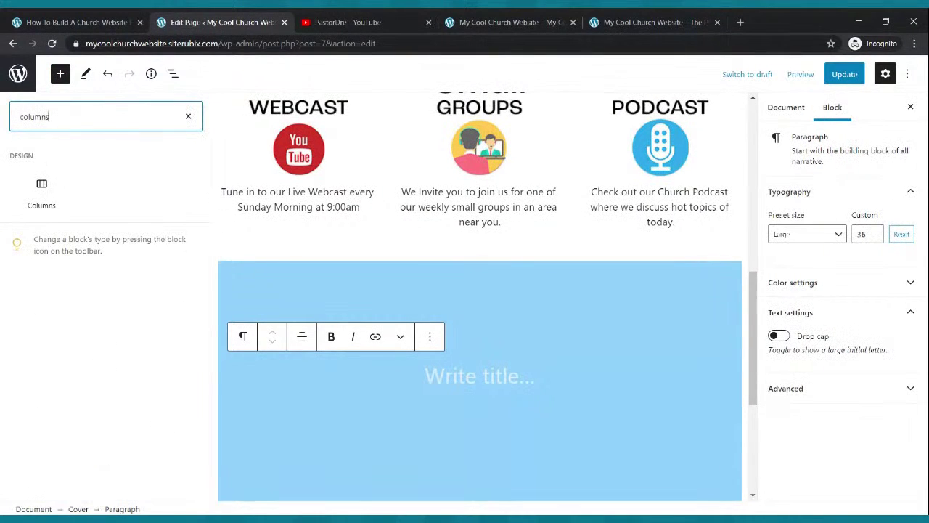
{"action": "left_click", "coordinate": [41, 193]}
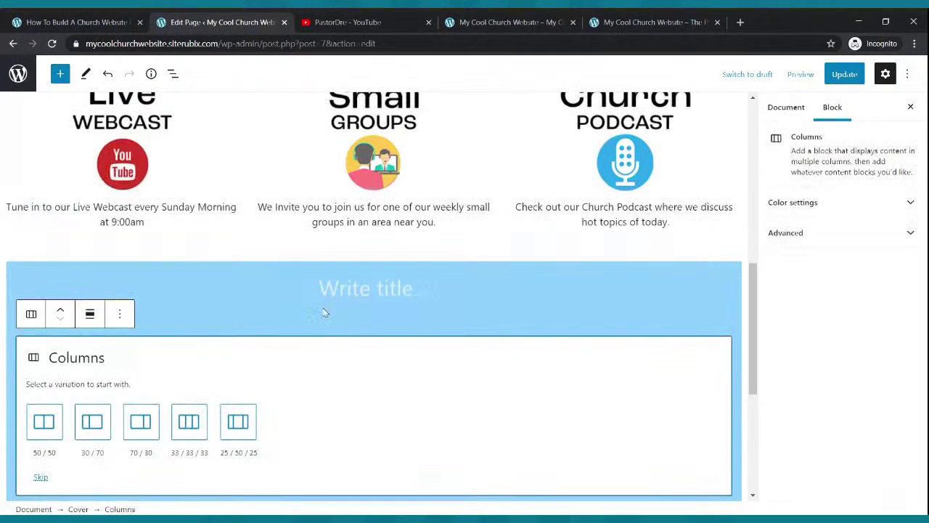
{"action": "left_click", "coordinate": [89, 427]}
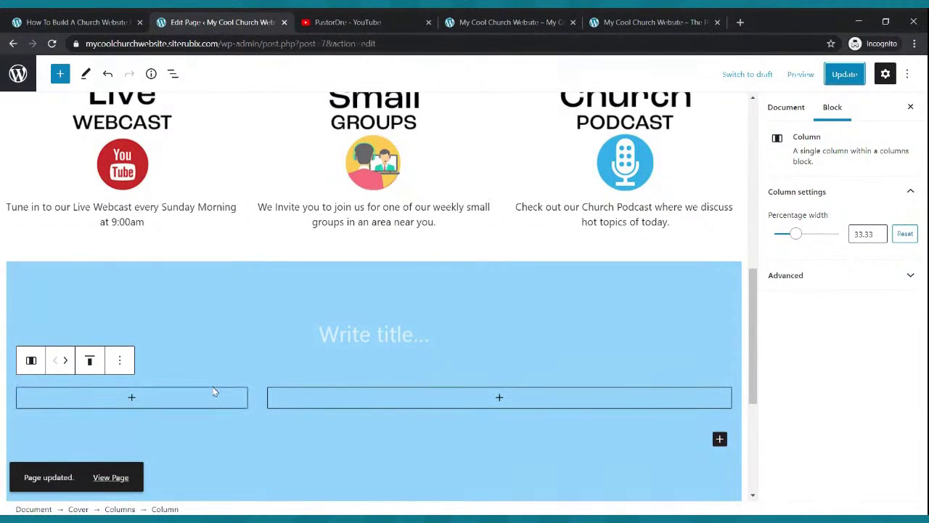
Write a welcome paragraph with a contact e-mail in the left column and update the page.
{"action": "left_click", "coordinate": [132, 399]}
{"action": "left_click", "coordinate": [76, 269]}
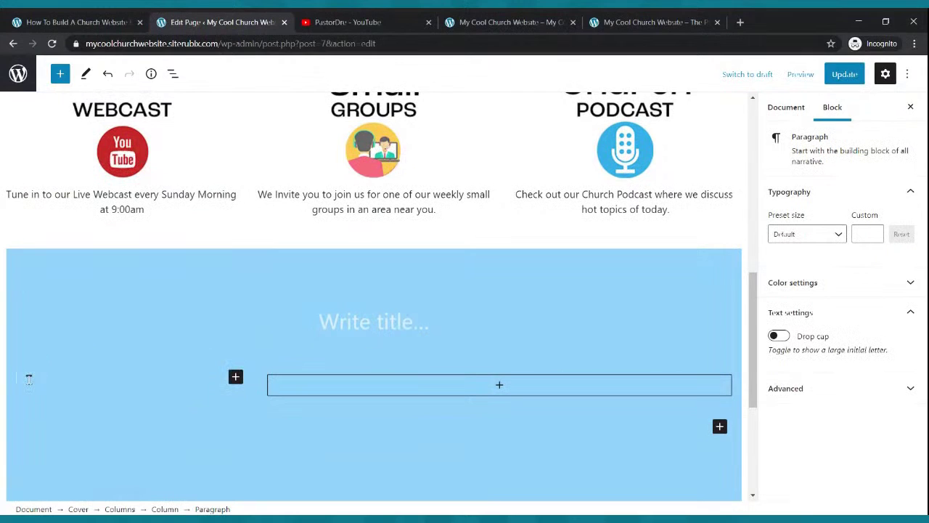
{"action": "type", "text": "Hello and welcom"}
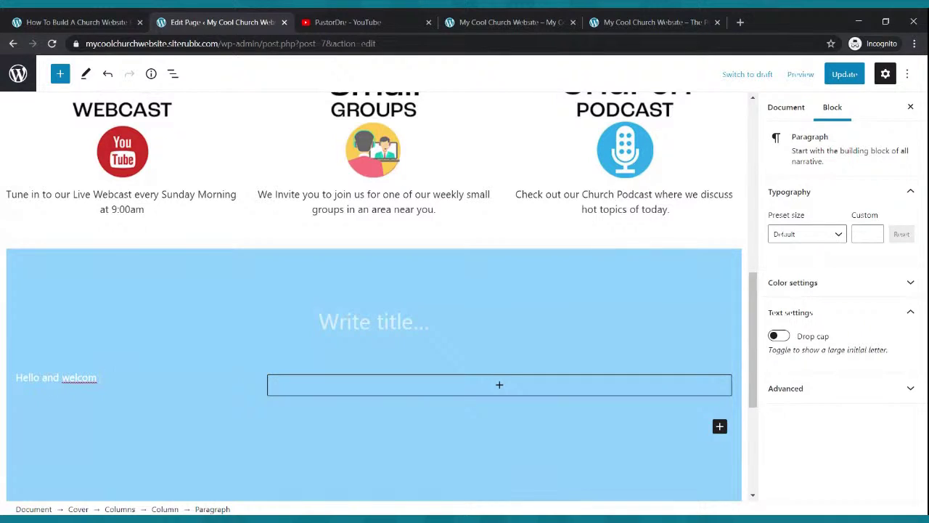
{"action": "type", "text": " to tio ou"}
{"action": "type", "text": "o o"}
{"action": "key", "text": "BackSpace"}
{"action": "key", "text": "BackSpace"}
{"action": "key", "text": "BackSpace"}
{"action": "type", "text": "o our website. We hope you en"}
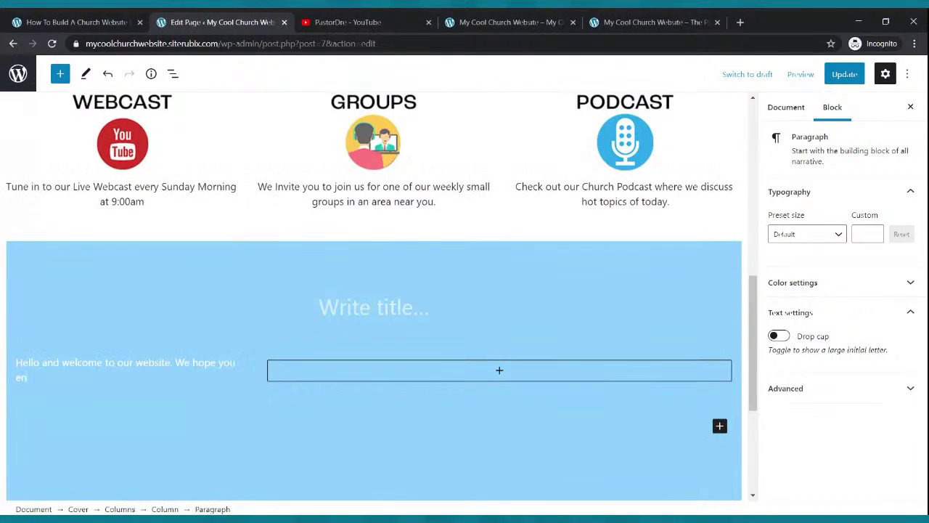
{"action": "type", "text": "joy your lisit. If you have questions please"}
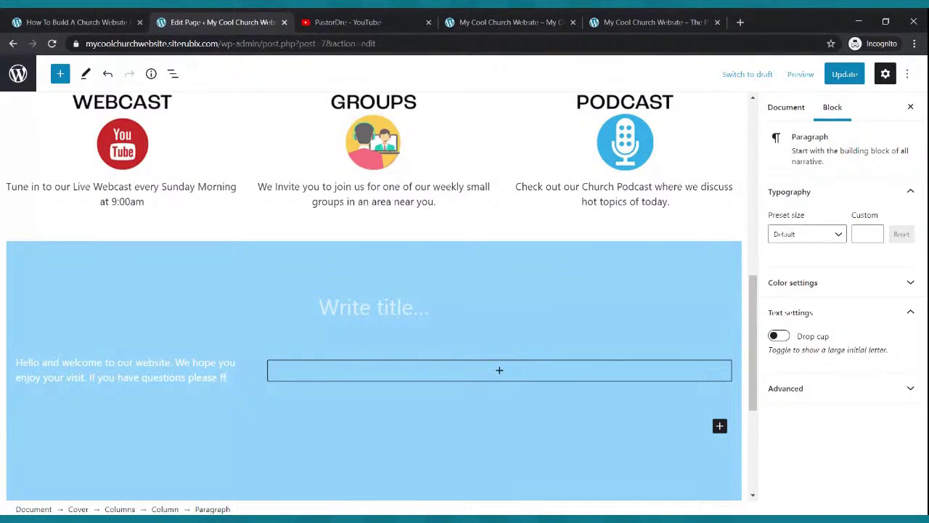
{"action": "type", "text": " feel free to contac"}
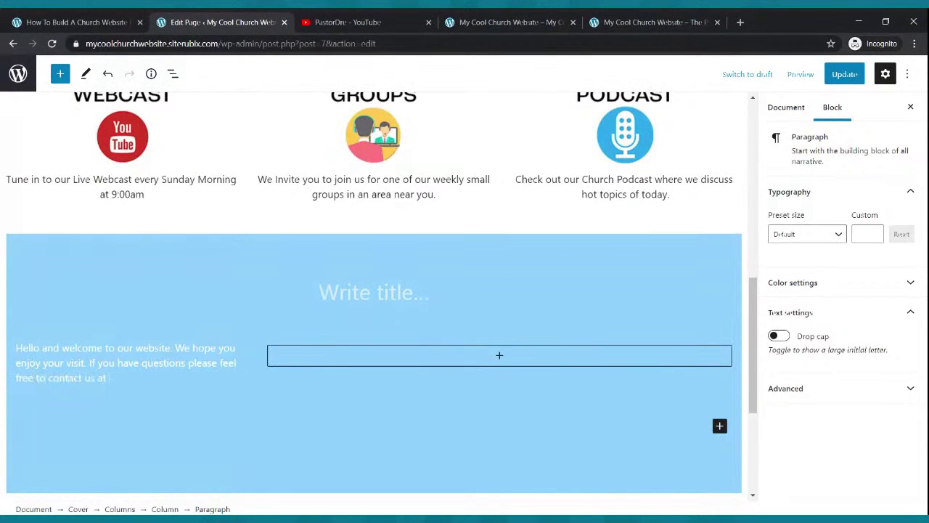
{"action": "triple_click", "coordinate": [29, 379]}
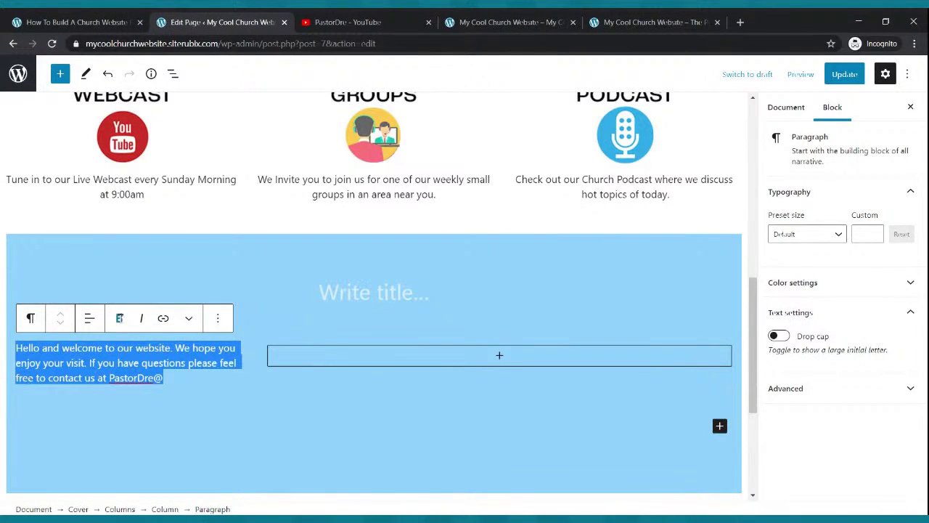
{"action": "left_click", "coordinate": [179, 376]}
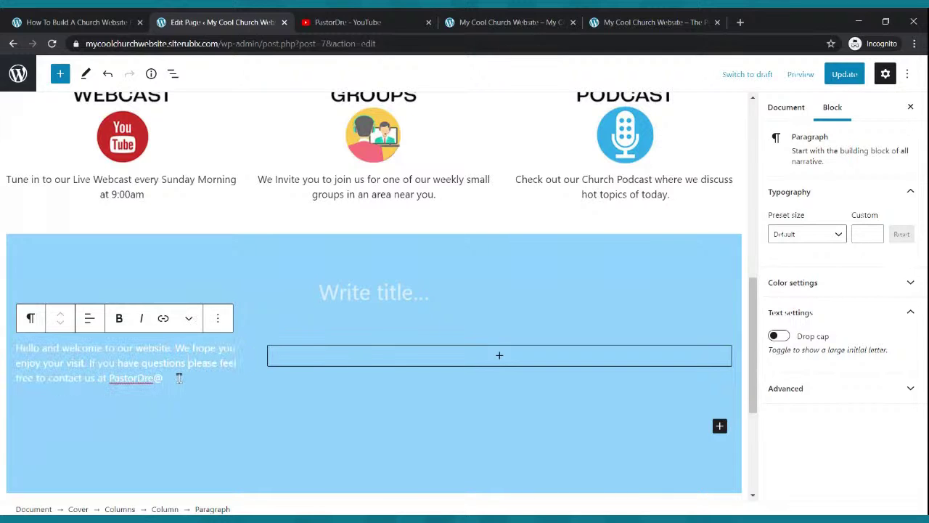
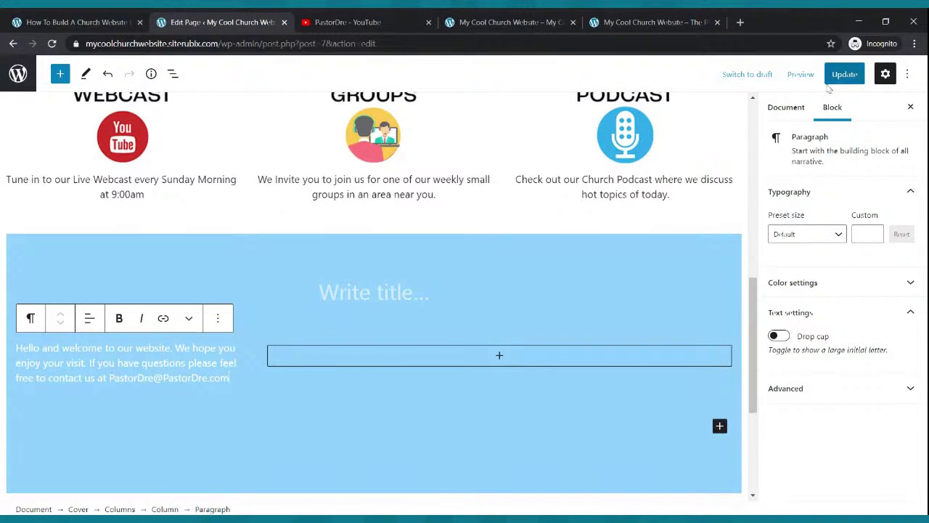
{"action": "left_click", "coordinate": [851, 80]}
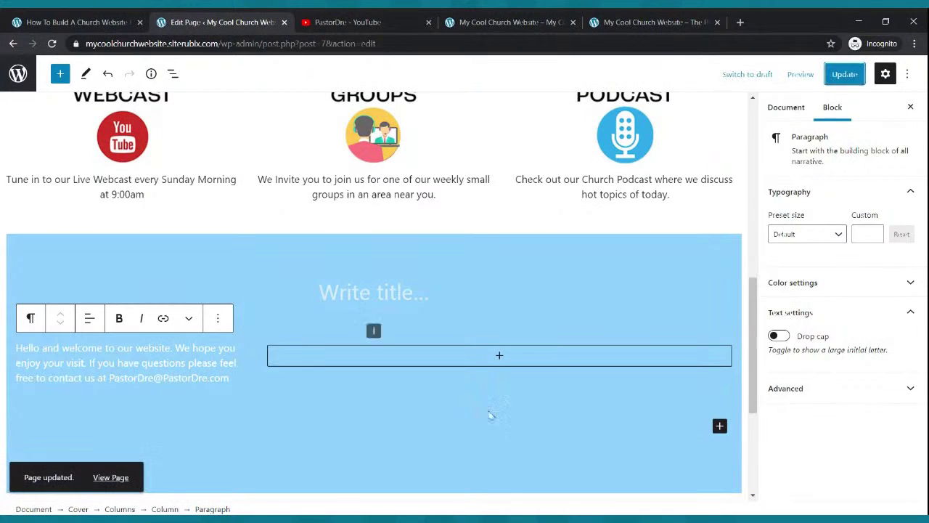
Copy the Free Webinar video's youtu.be share link from the church's YouTube channel.
{"action": "left_click", "coordinate": [341, 21]}
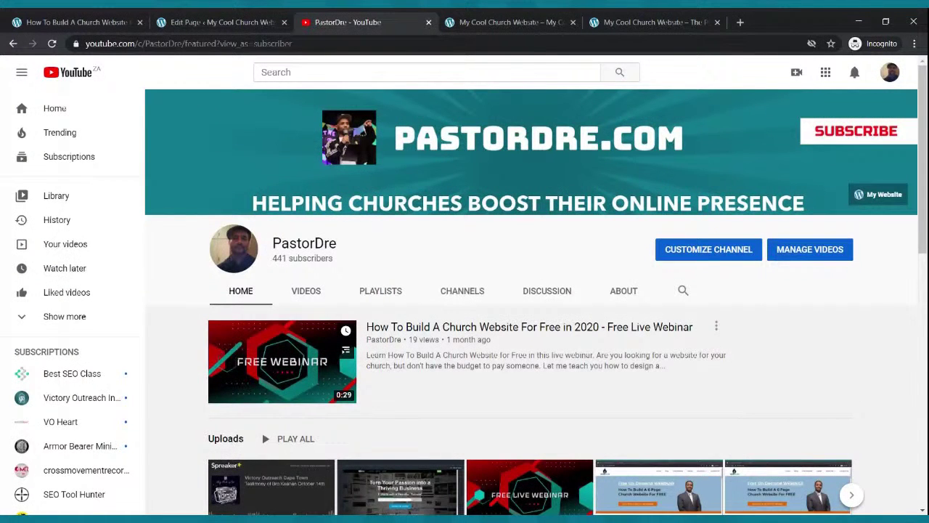
{"action": "scroll", "coordinate": [527, 299], "scroll_direction": "down", "scroll_amount": 3}
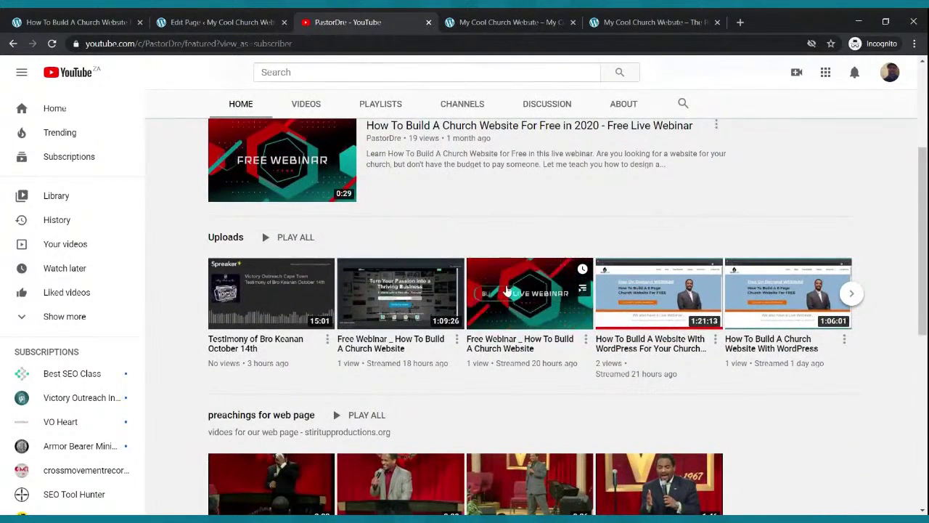
{"action": "left_click", "coordinate": [504, 293]}
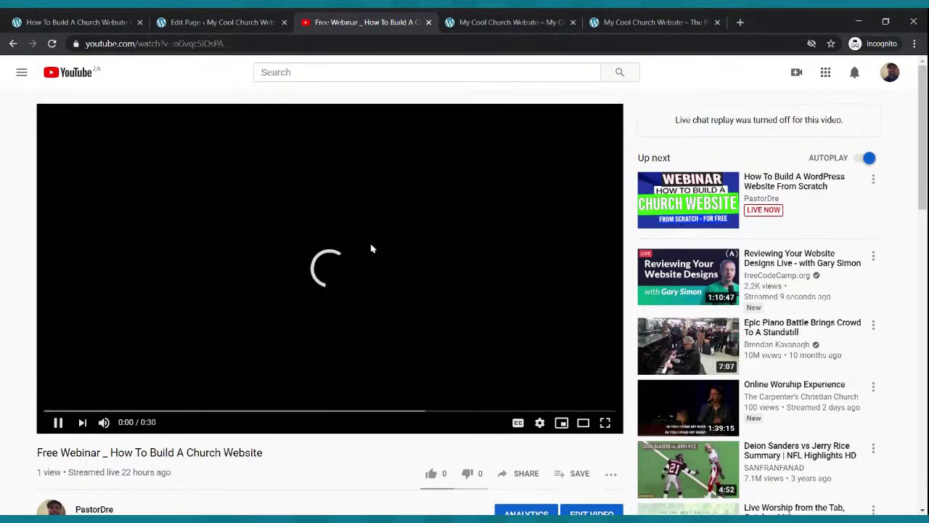
{"action": "scroll", "coordinate": [370, 247], "scroll_direction": "down", "scroll_amount": 2}
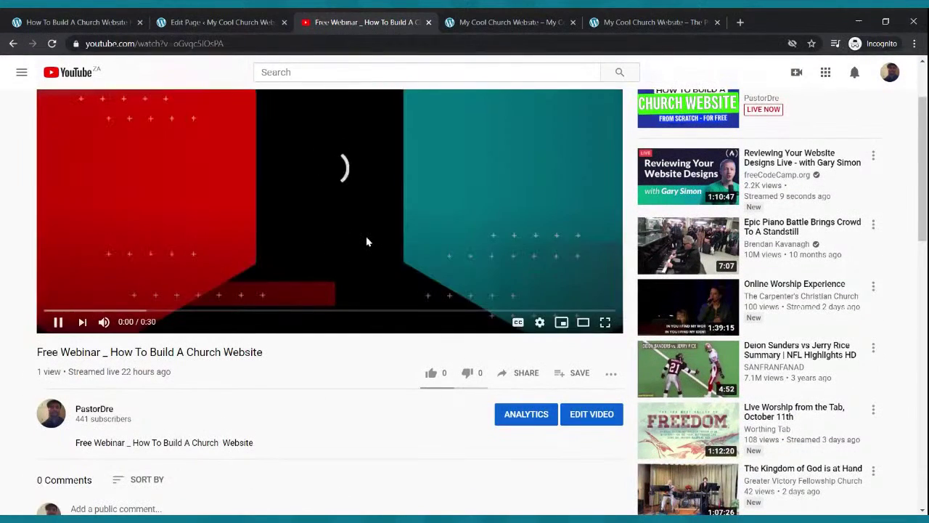
{"action": "left_click", "coordinate": [366, 241]}
{"action": "scroll", "coordinate": [367, 242], "scroll_direction": "up", "scroll_amount": 1}
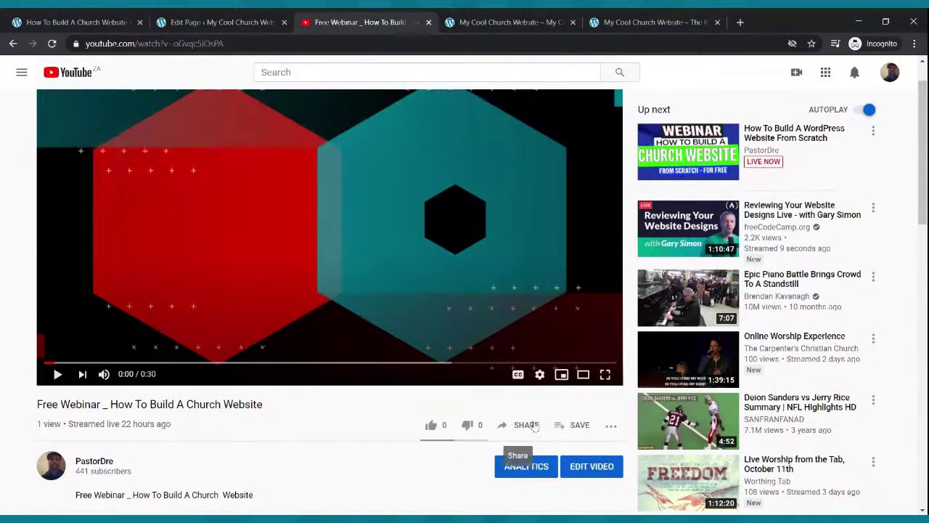
{"action": "left_click", "coordinate": [530, 425]}
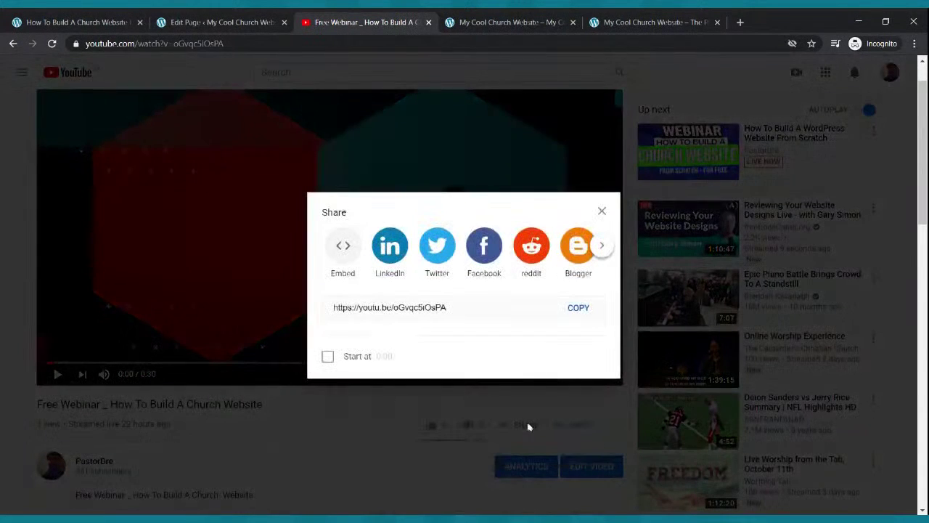
{"action": "left_click", "coordinate": [584, 306]}
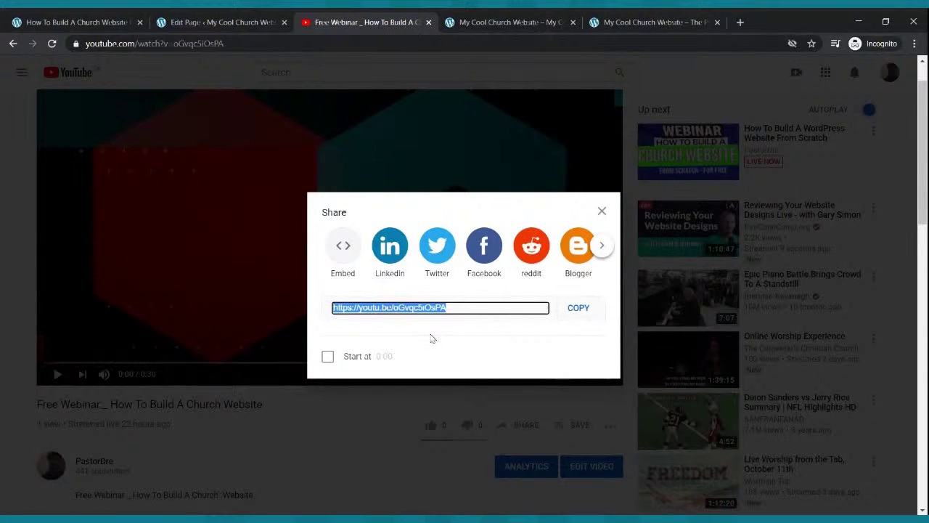
{"action": "left_click", "coordinate": [225, 18]}
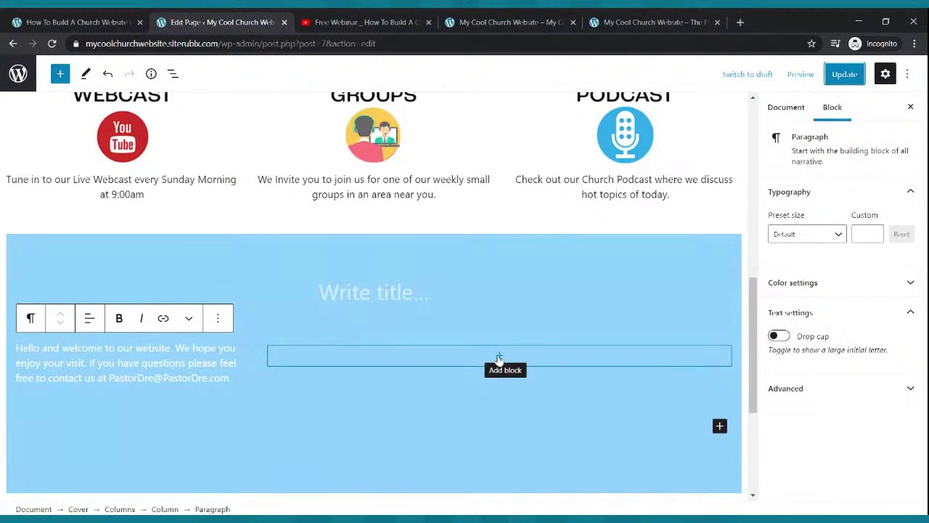
Embed the Free Webinar YouTube video in the cover's empty right column.
{"action": "left_click", "coordinate": [499, 358]}
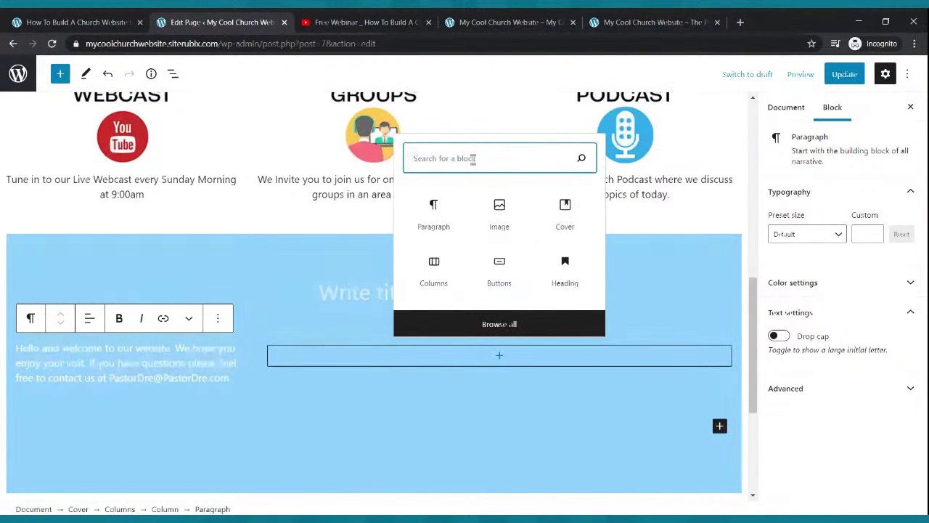
{"action": "type", "text": "video"}
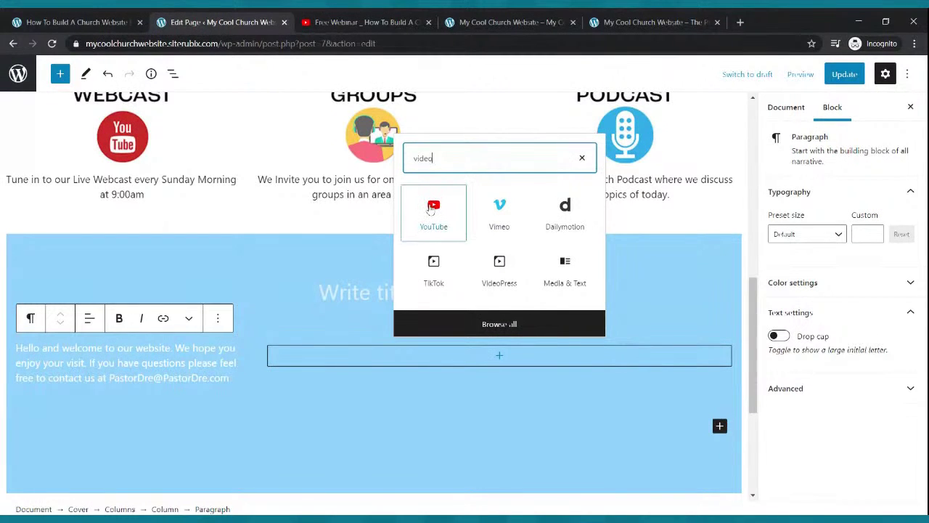
{"action": "left_click", "coordinate": [431, 209]}
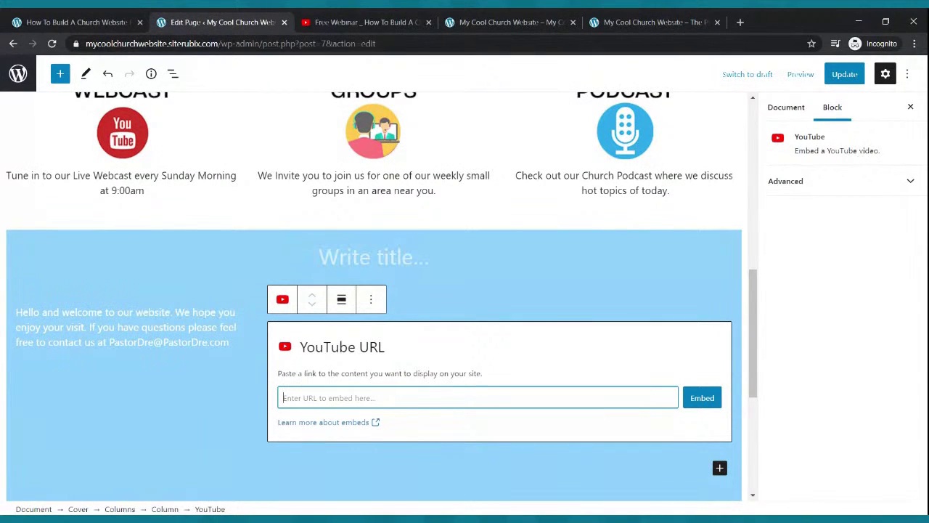
{"action": "key", "text": "ctrl+v"}
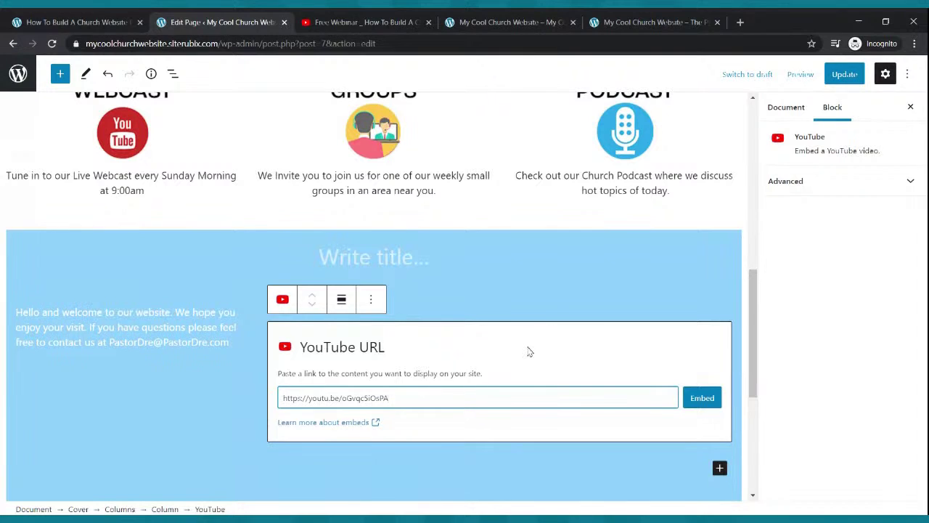
{"action": "left_click", "coordinate": [695, 397]}
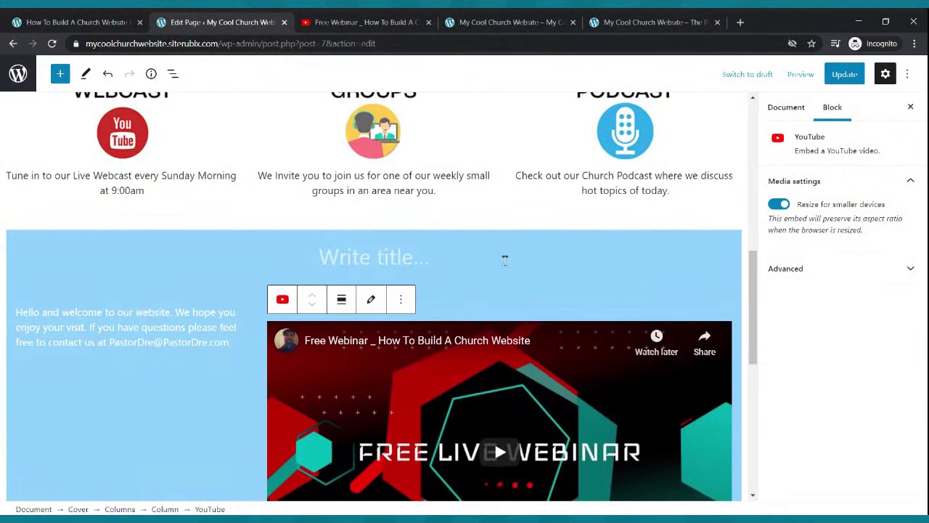
Update the page with the embedded video and switch to the live site.
{"action": "scroll", "coordinate": [500, 254], "scroll_direction": "down", "scroll_amount": 3}
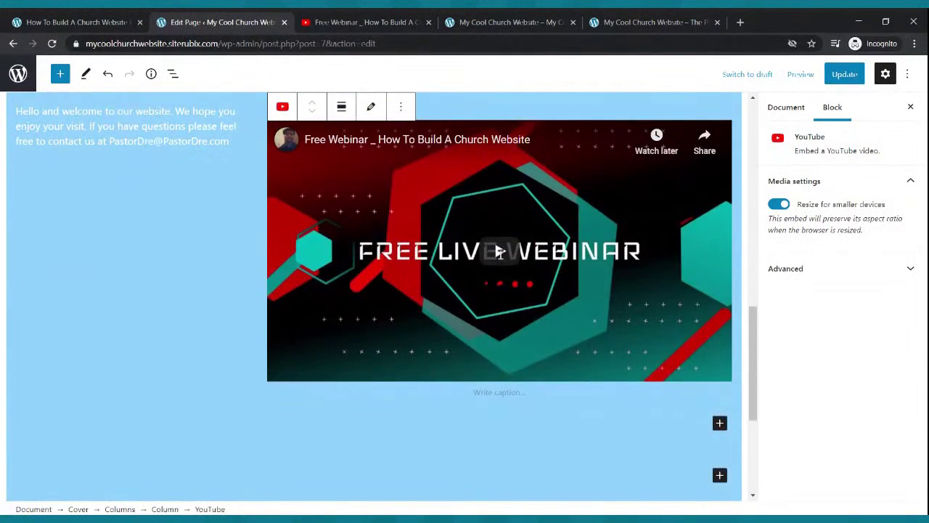
{"action": "scroll", "coordinate": [501, 254], "scroll_direction": "down", "scroll_amount": 2}
{"action": "scroll", "coordinate": [500, 235], "scroll_direction": "up", "scroll_amount": 2}
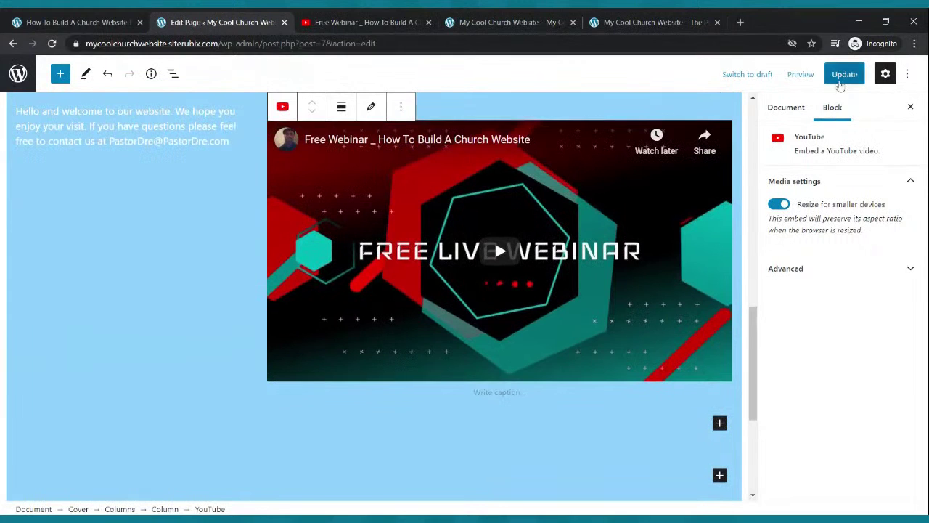
{"action": "left_click", "coordinate": [844, 73]}
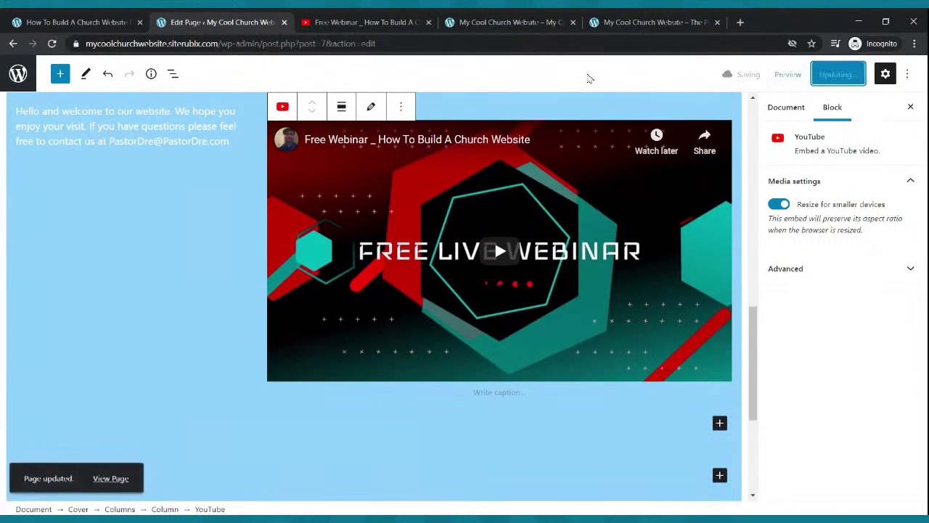
{"action": "left_click", "coordinate": [520, 22]}
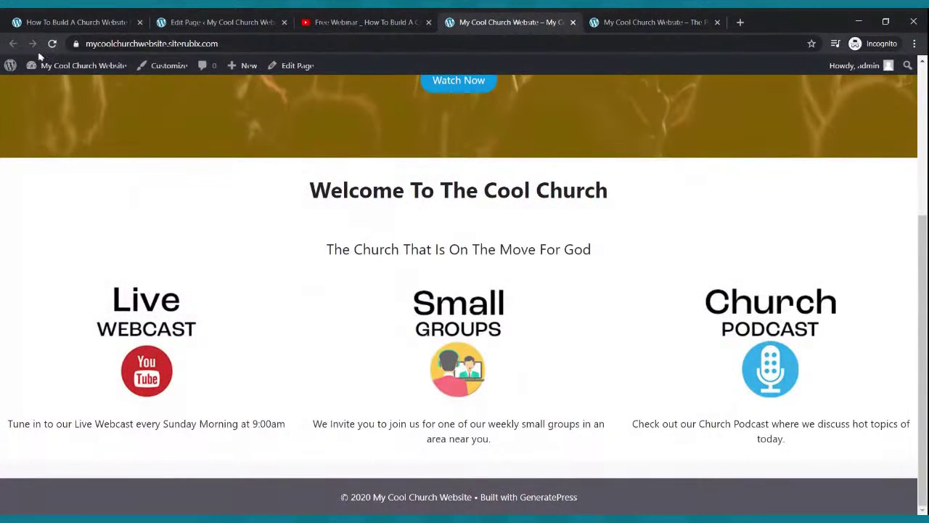
Reload the live home page to check the webinar video beside the welcome text, then return to the editor.
{"action": "left_click", "coordinate": [52, 44]}
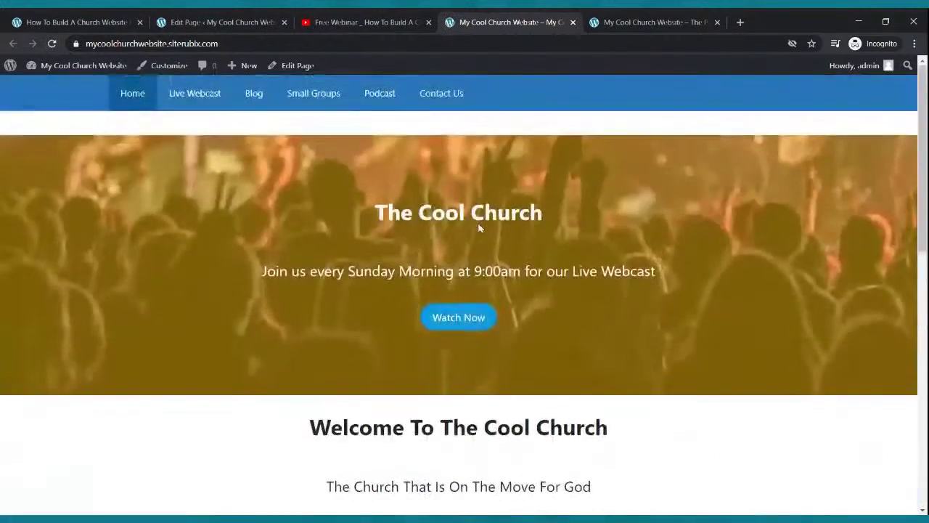
{"action": "scroll", "coordinate": [481, 233], "scroll_direction": "down", "scroll_amount": 5}
{"action": "scroll", "coordinate": [478, 228], "scroll_direction": "down", "scroll_amount": 1}
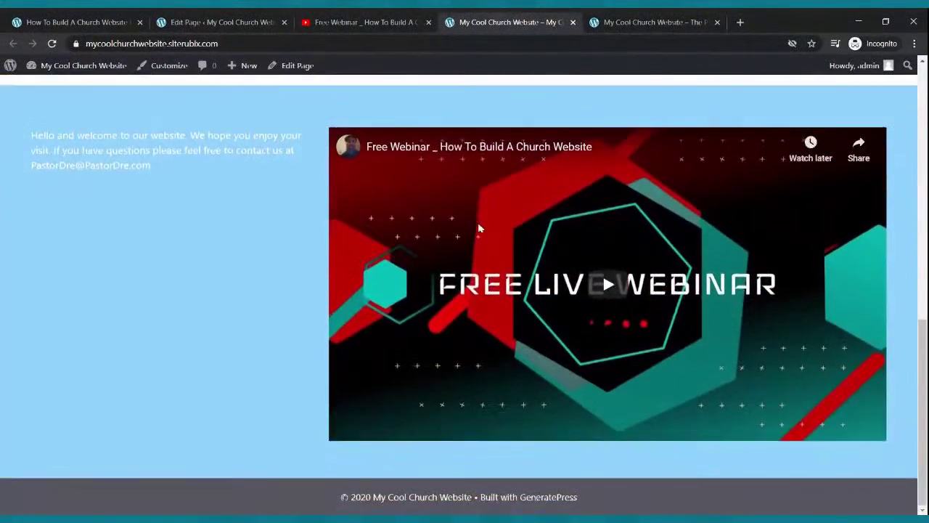
{"action": "scroll", "coordinate": [478, 227], "scroll_direction": "up", "scroll_amount": 2}
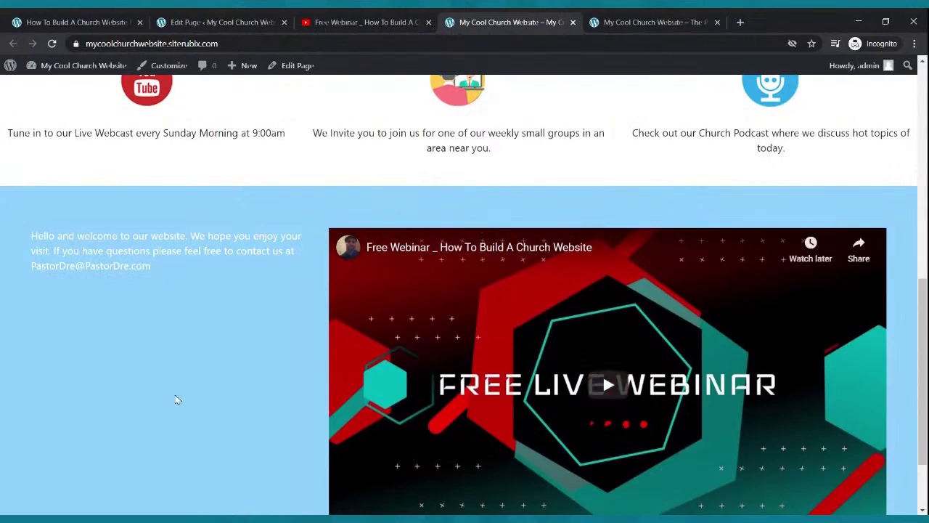
{"action": "scroll", "coordinate": [177, 399], "scroll_direction": "up", "scroll_amount": 6}
{"action": "scroll", "coordinate": [187, 404], "scroll_direction": "down", "scroll_amount": 3}
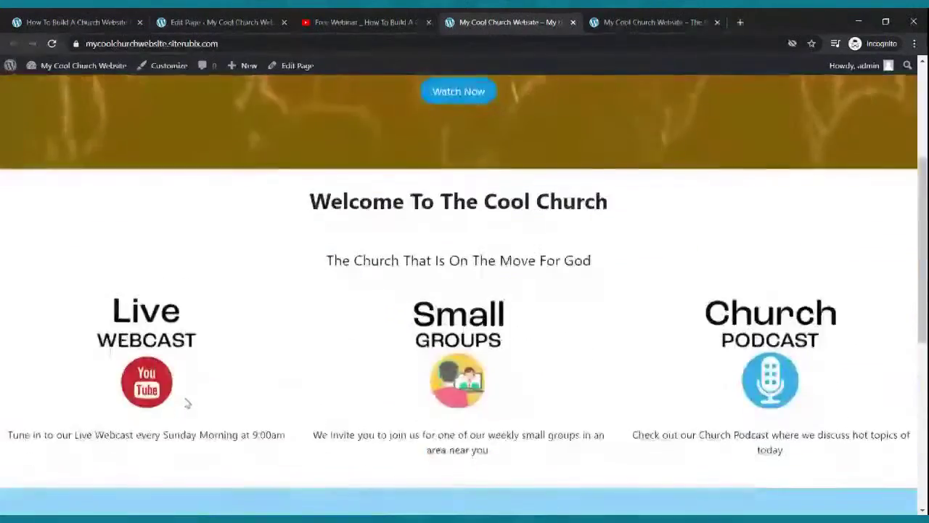
{"action": "scroll", "coordinate": [187, 403], "scroll_direction": "down", "scroll_amount": 5}
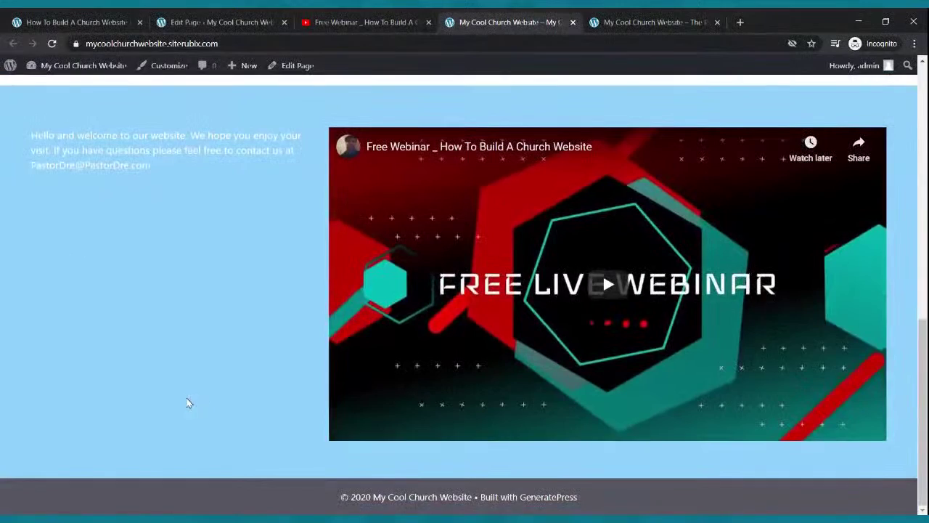
{"action": "scroll", "coordinate": [187, 403], "scroll_direction": "up", "scroll_amount": 5}
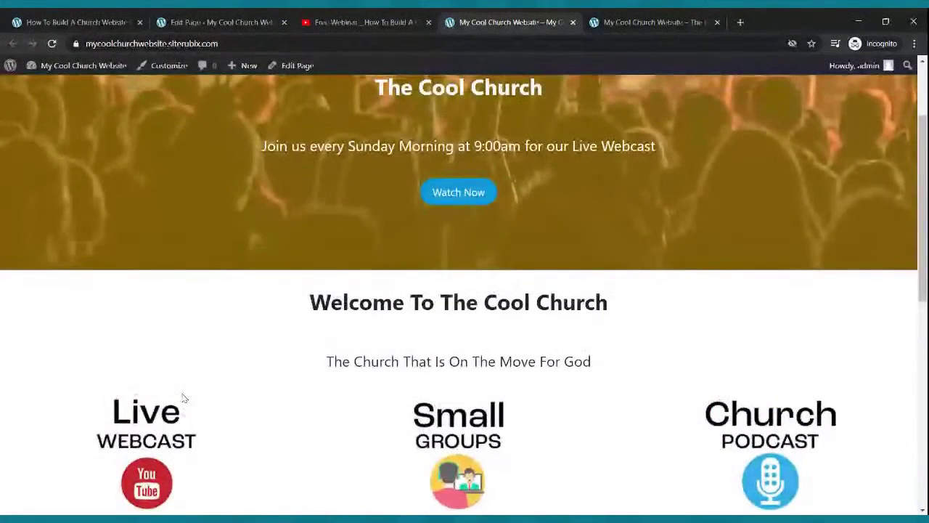
{"action": "scroll", "coordinate": [247, 380], "scroll_direction": "down", "scroll_amount": 4}
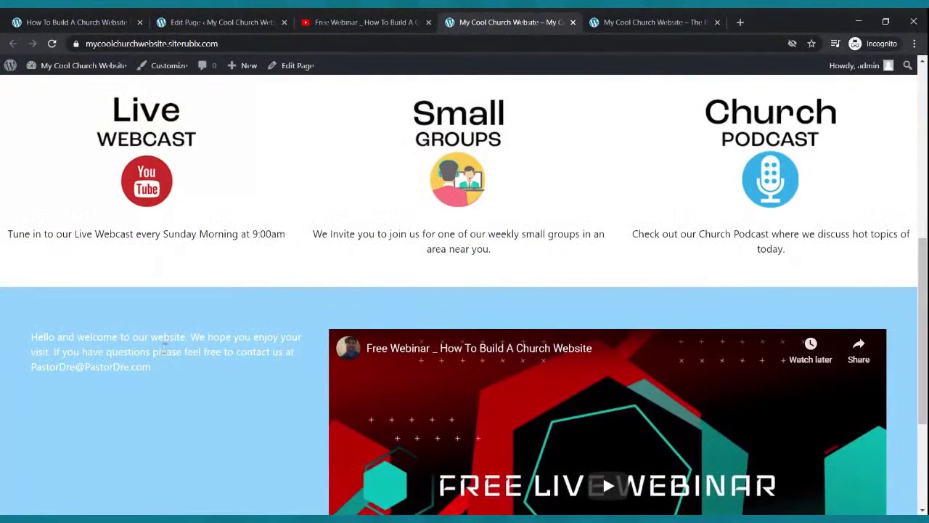
{"action": "left_click", "coordinate": [210, 22]}
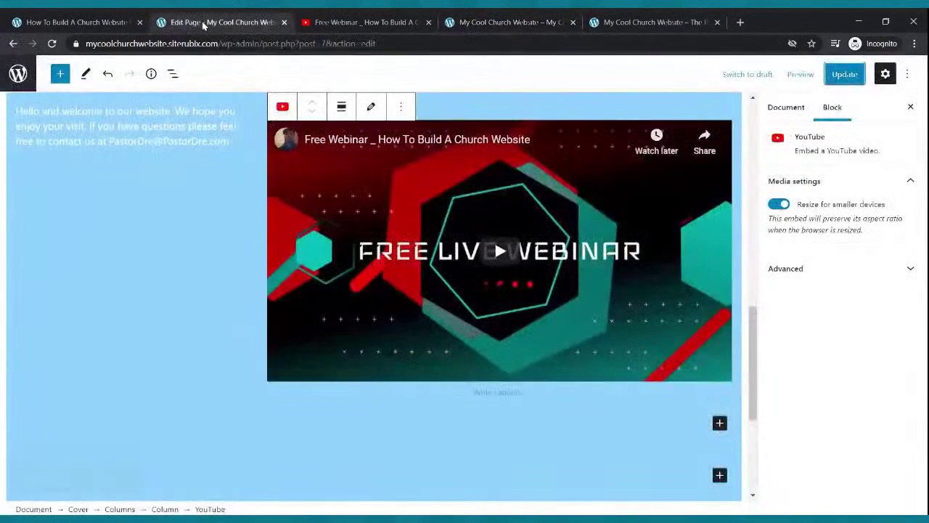
Enlarge the welcome paragraph to a custom font size of 29, starting from the Large preset.
{"action": "left_click", "coordinate": [160, 145]}
{"action": "left_click_drag", "start_coordinate": [229, 141], "coordinate": [18, 120]}
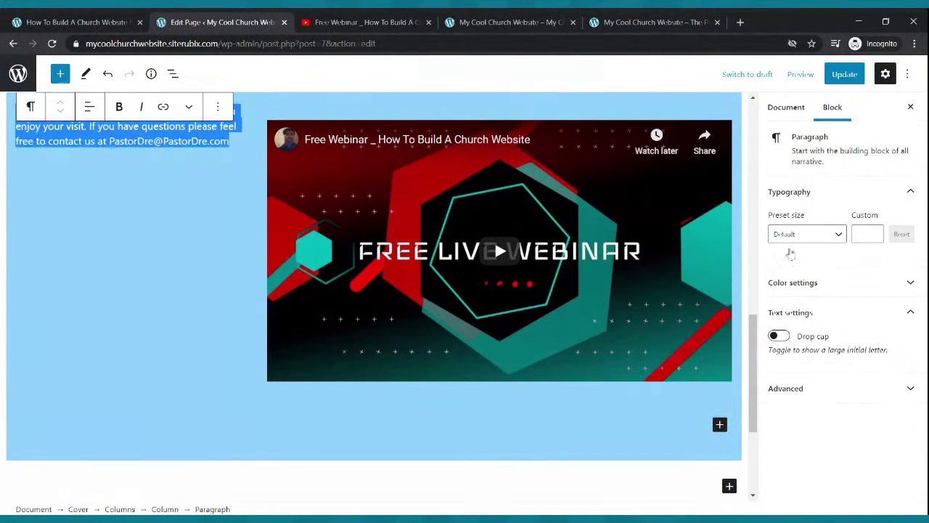
{"action": "left_click", "coordinate": [838, 235]}
{"action": "left_click", "coordinate": [813, 373]}
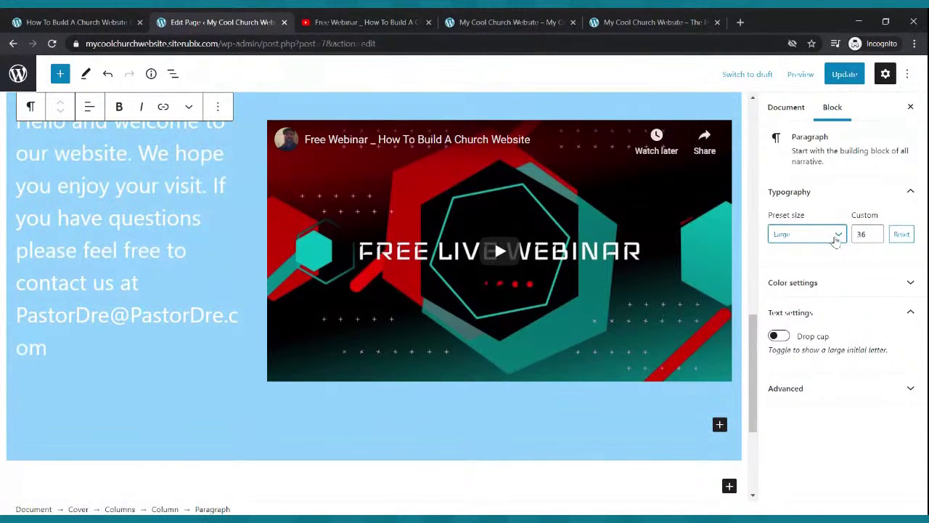
{"action": "left_click", "coordinate": [874, 231]}
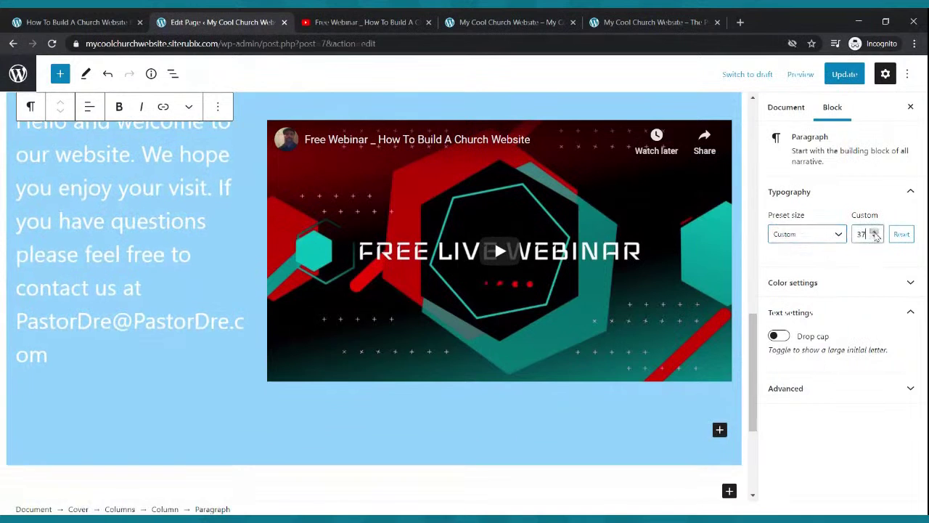
{"action": "left_click", "coordinate": [875, 231]}
{"action": "left_click", "coordinate": [875, 231]}
{"action": "left_click", "coordinate": [876, 237]}
{"action": "left_click", "coordinate": [875, 238]}
{"action": "left_click", "coordinate": [875, 238]}
{"action": "left_click", "coordinate": [876, 238]}
{"action": "left_click", "coordinate": [876, 237]}
{"action": "left_click", "coordinate": [875, 238]}
{"action": "left_click", "coordinate": [876, 237]}
{"action": "left_click", "coordinate": [876, 238]}
{"action": "left_click", "coordinate": [875, 238]}
{"action": "left_click", "coordinate": [875, 237]}
Update the page with the resized text and switch to the live site.
{"action": "scroll", "coordinate": [549, 254], "scroll_direction": "up", "scroll_amount": 3}
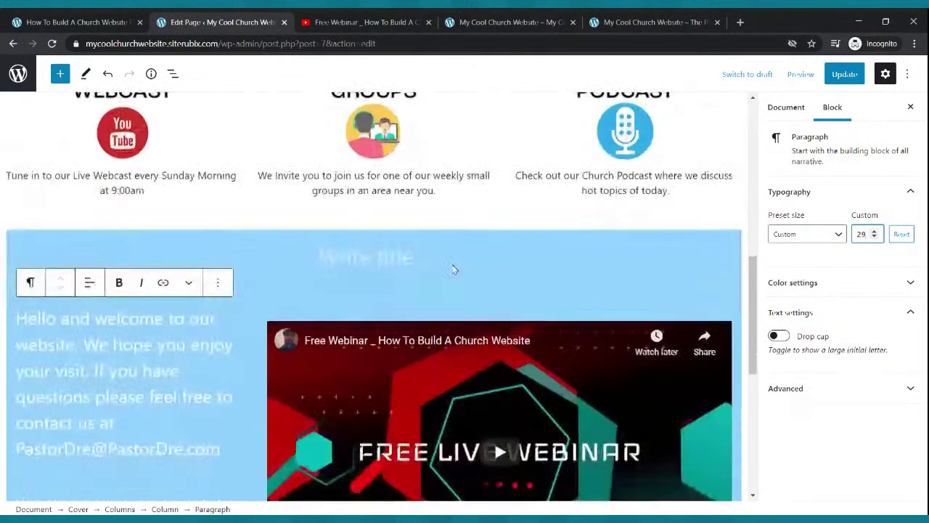
{"action": "scroll", "coordinate": [451, 263], "scroll_direction": "down", "scroll_amount": 2}
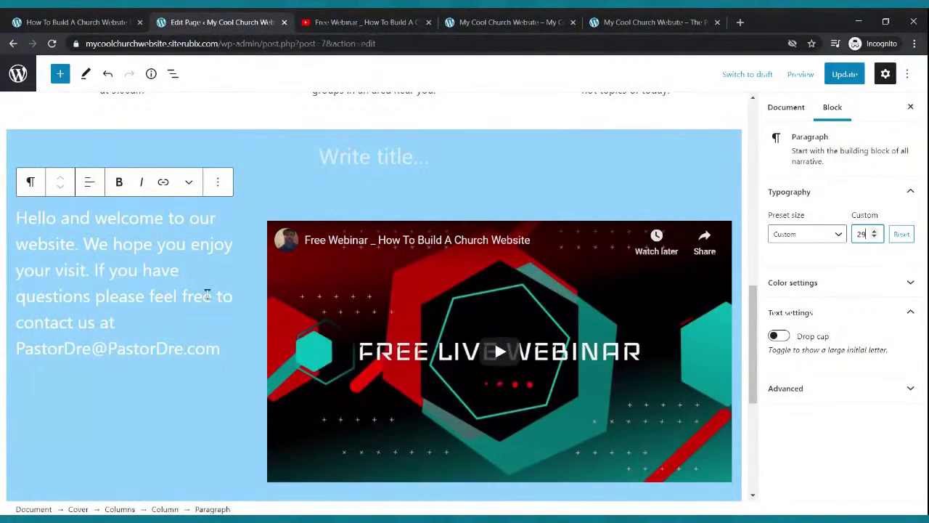
{"action": "left_click", "coordinate": [844, 75]}
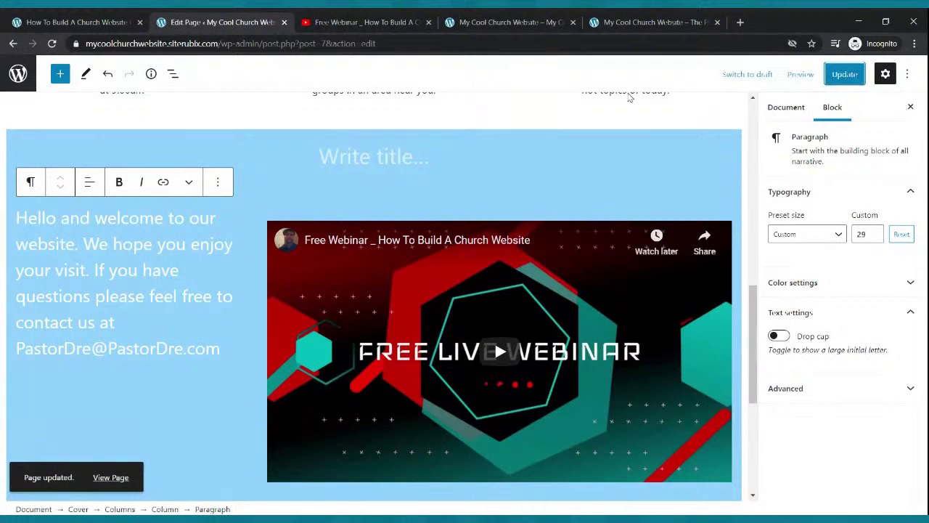
{"action": "left_click", "coordinate": [501, 22]}
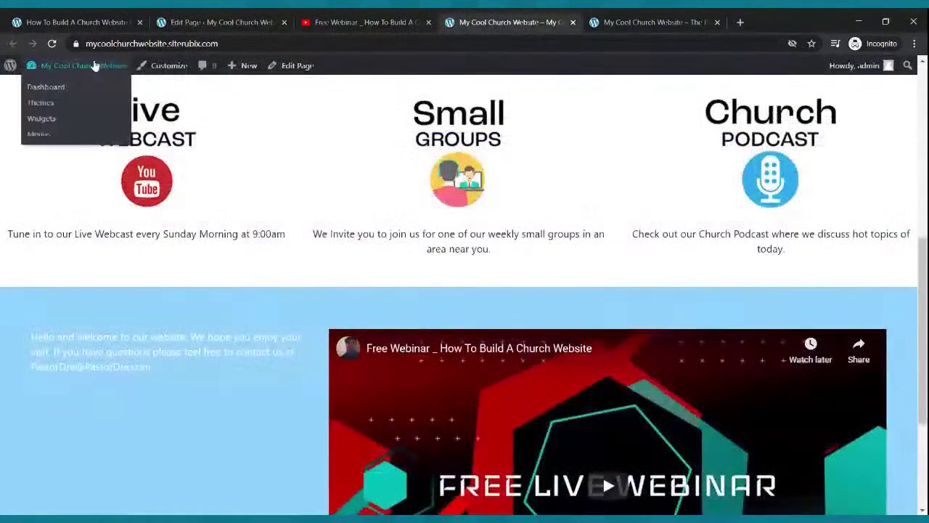
Reload the live site and scroll to the light-blue cover section to check the size-29 welcome text.
{"action": "left_click", "coordinate": [51, 43]}
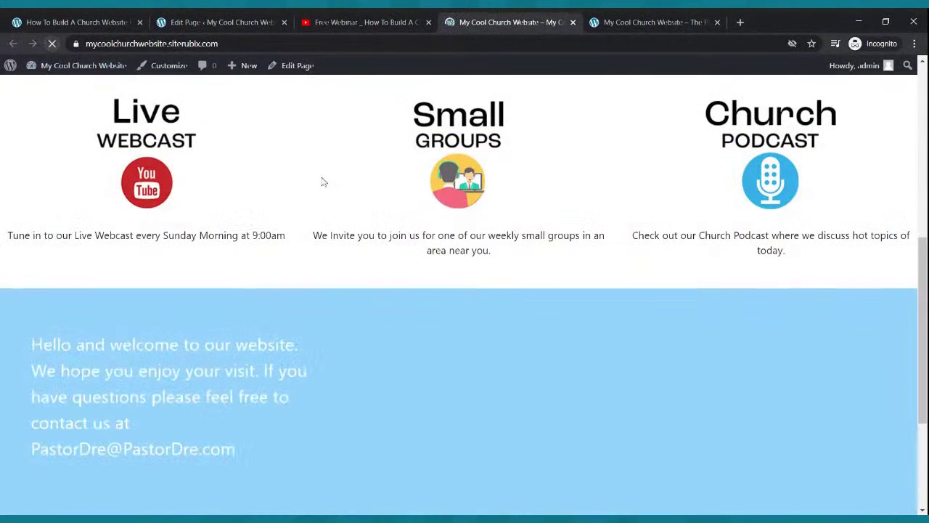
{"action": "scroll", "coordinate": [450, 202], "scroll_direction": "down", "scroll_amount": 3}
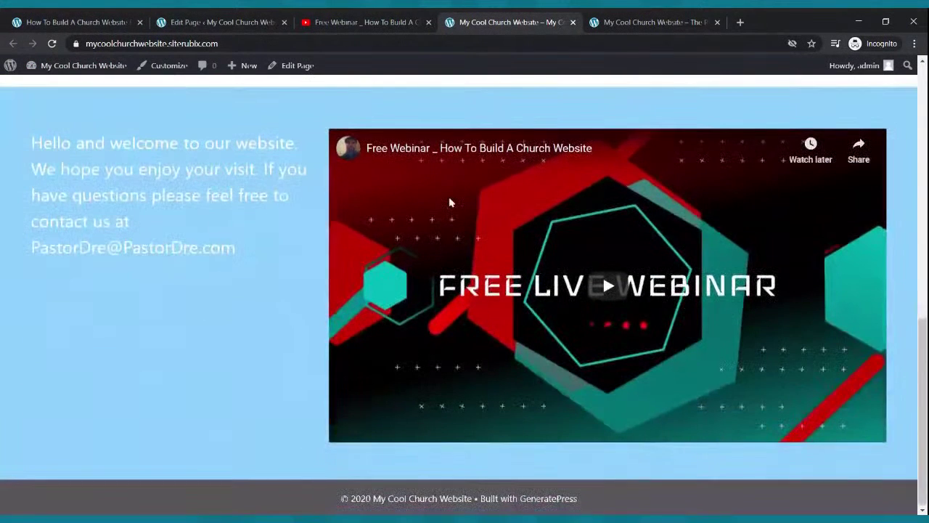
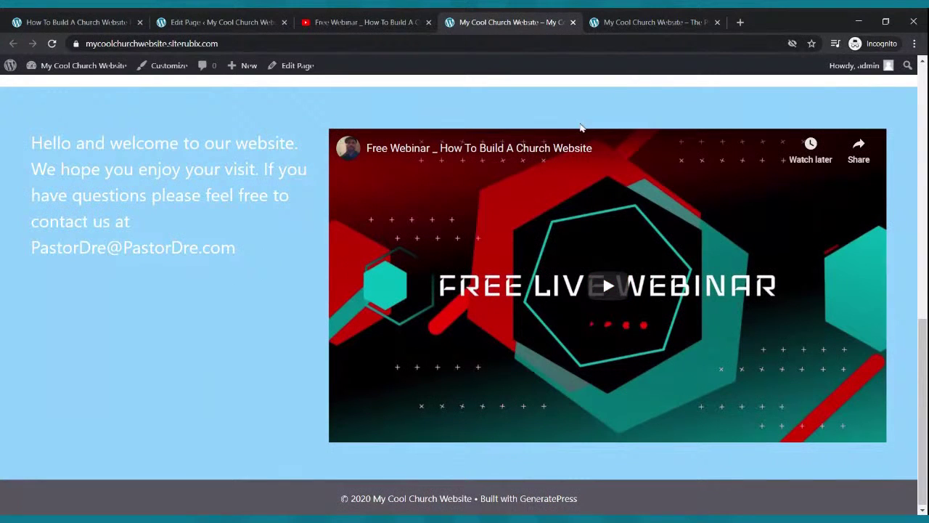
Go back to the Edit Page tab in the WordPress block editor.
{"action": "left_click", "coordinate": [249, 21]}
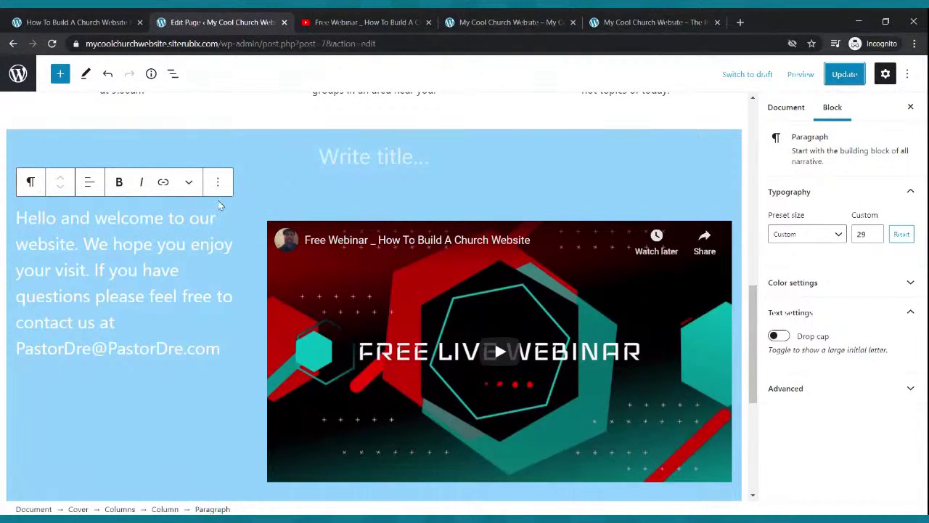
Delete the welcome paragraph block beside the webinar video.
{"action": "left_click", "coordinate": [217, 185]}
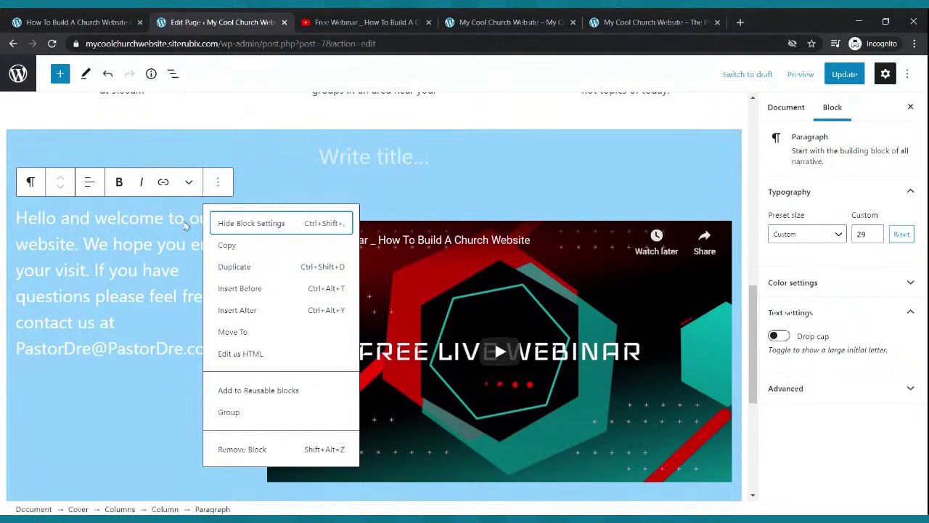
{"action": "left_click", "coordinate": [143, 272]}
{"action": "left_click_drag", "start_coordinate": [19, 218], "coordinate": [222, 341]}
{"action": "key", "text": "ctrl+c"}
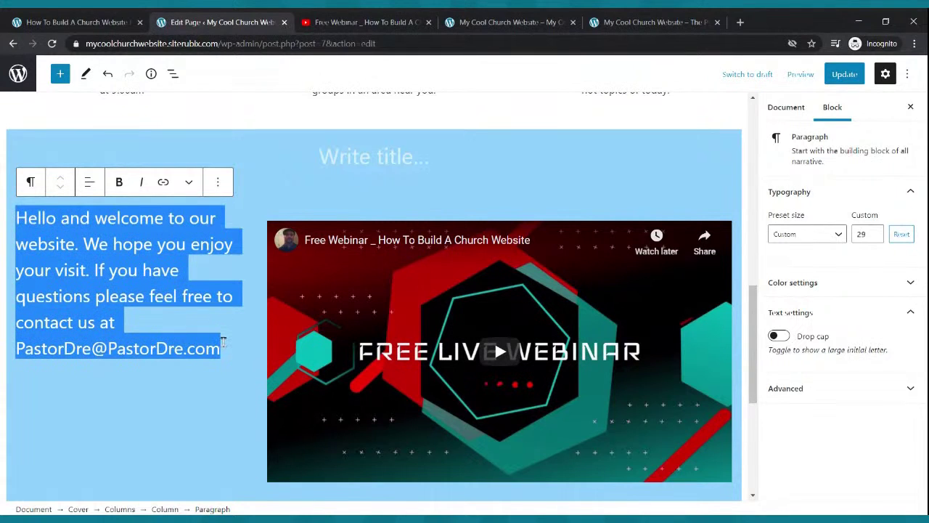
{"action": "left_click", "coordinate": [219, 182]}
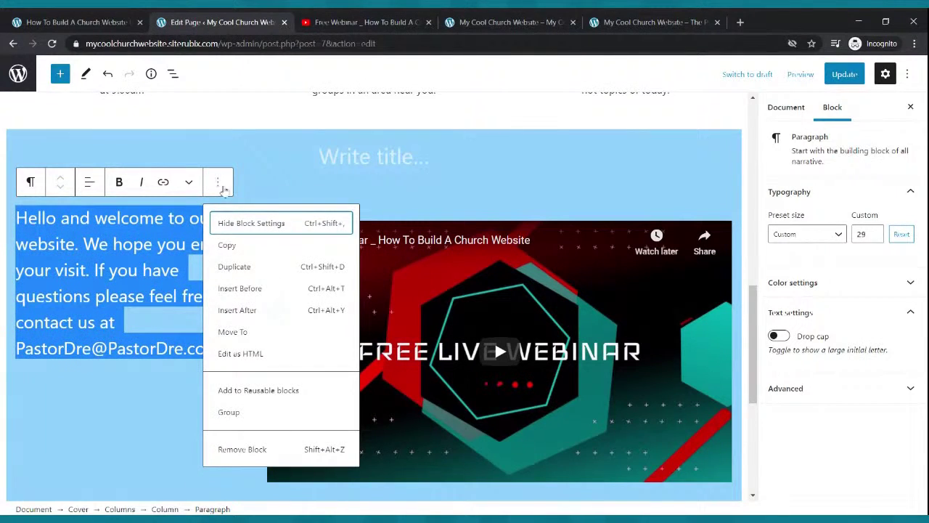
{"action": "left_click", "coordinate": [244, 448]}
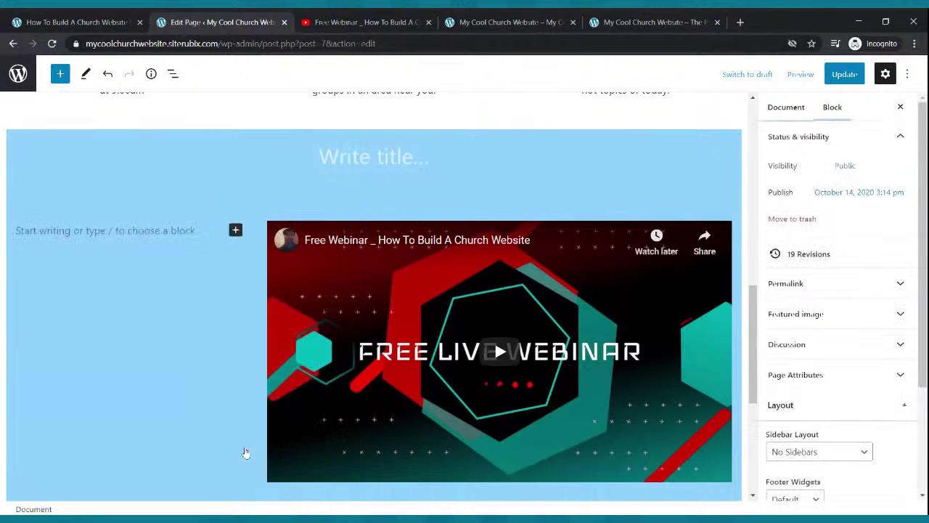
Remove the now-empty left column so the video stands alone.
{"action": "left_click", "coordinate": [229, 225]}
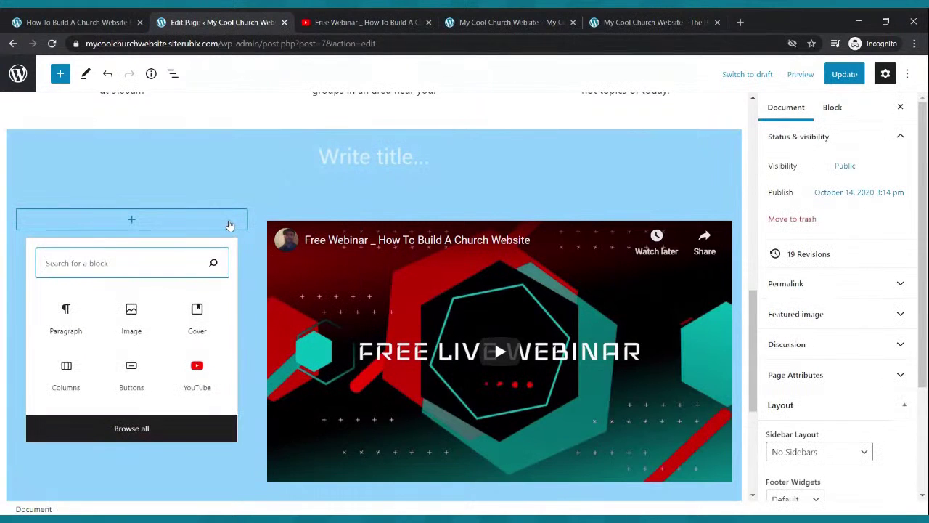
{"action": "left_click", "coordinate": [229, 222]}
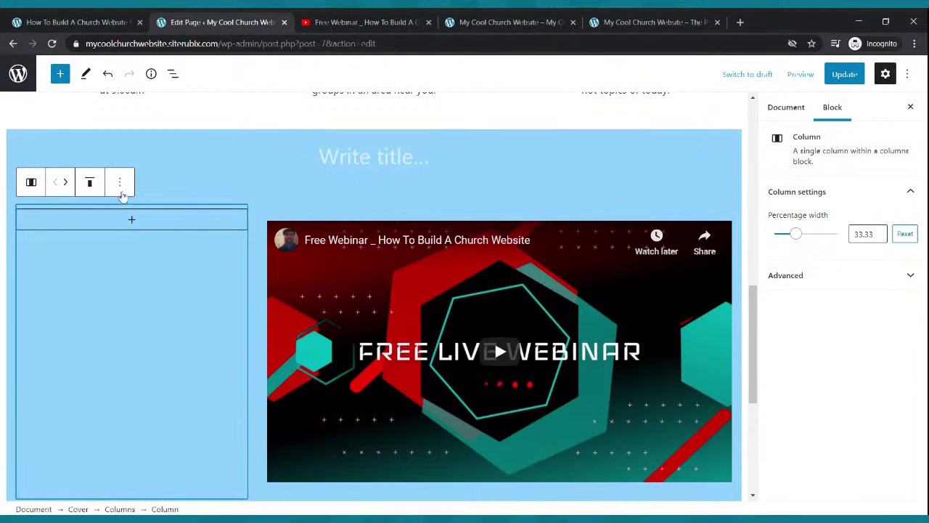
{"action": "left_click", "coordinate": [119, 185]}
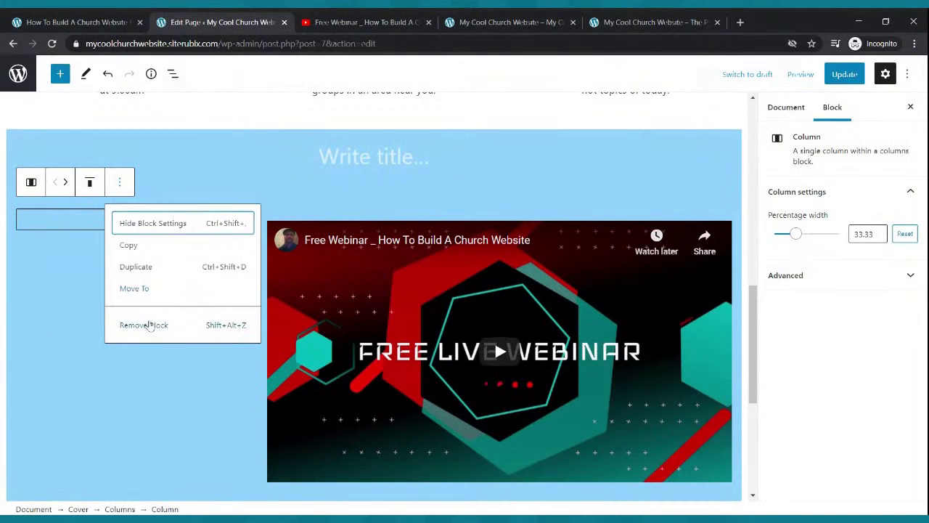
{"action": "left_click", "coordinate": [150, 324]}
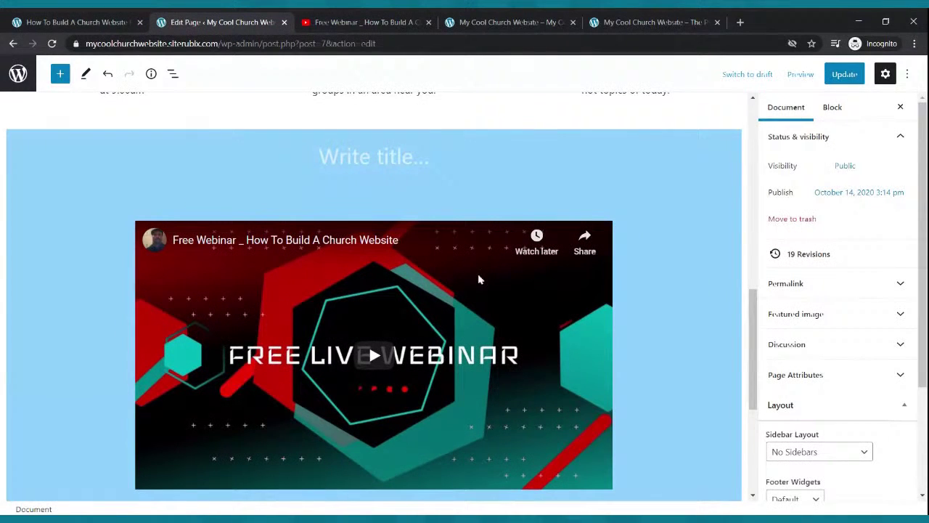
Add a paragraph below the webinar video containing the pasted welcome text.
{"action": "scroll", "coordinate": [419, 207], "scroll_direction": "down", "scroll_amount": 3}
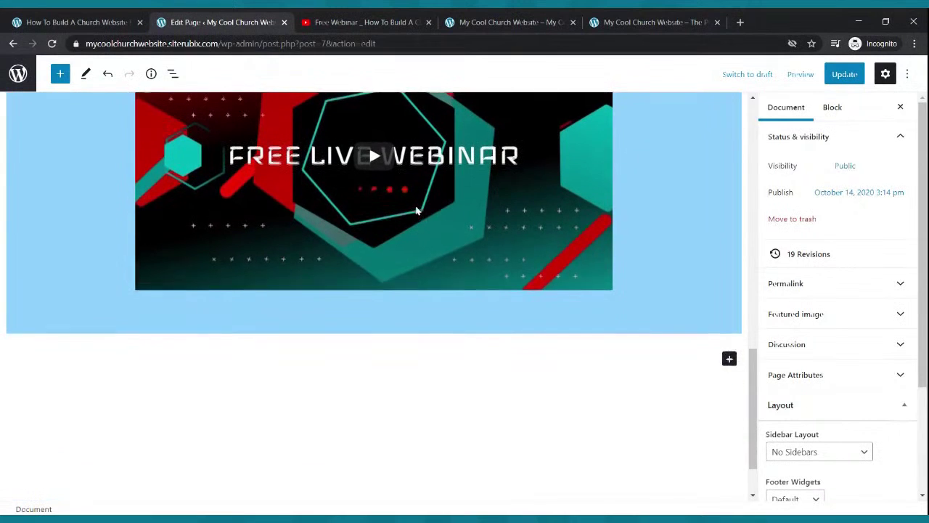
{"action": "scroll", "coordinate": [415, 209], "scroll_direction": "up", "scroll_amount": 1}
{"action": "left_click", "coordinate": [441, 368]}
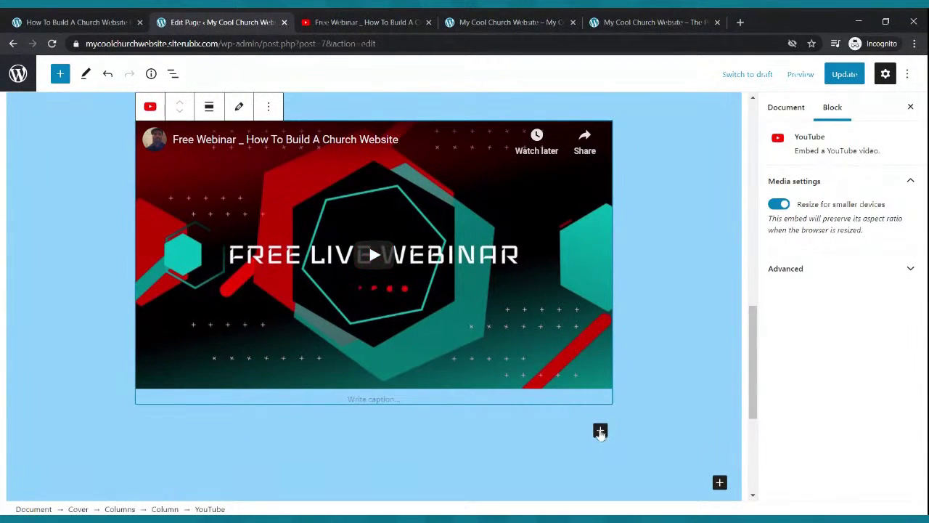
{"action": "left_click", "coordinate": [600, 432]}
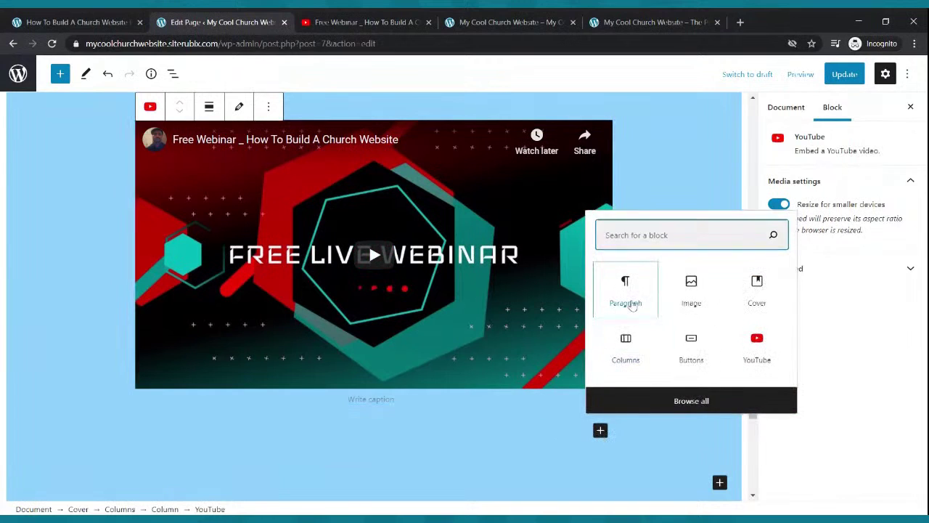
{"action": "left_click", "coordinate": [632, 305]}
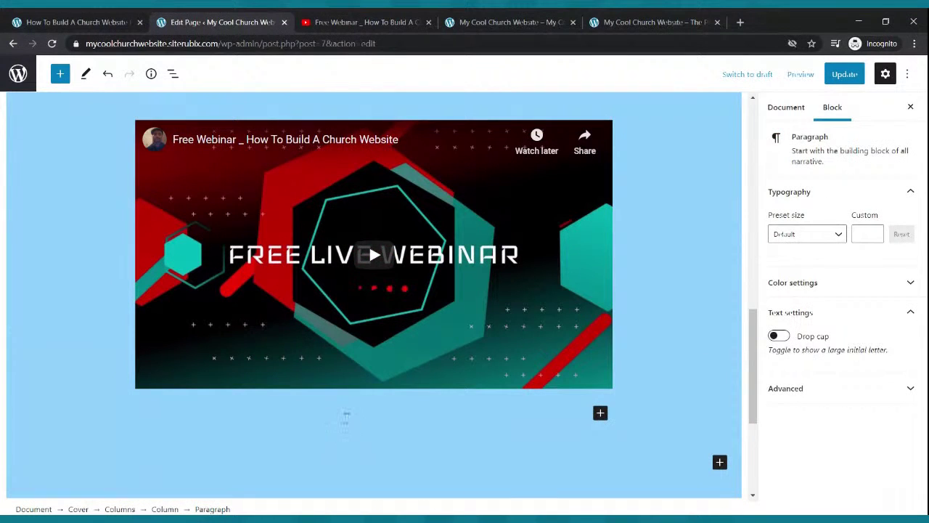
{"action": "key", "text": "ctrl+v"}
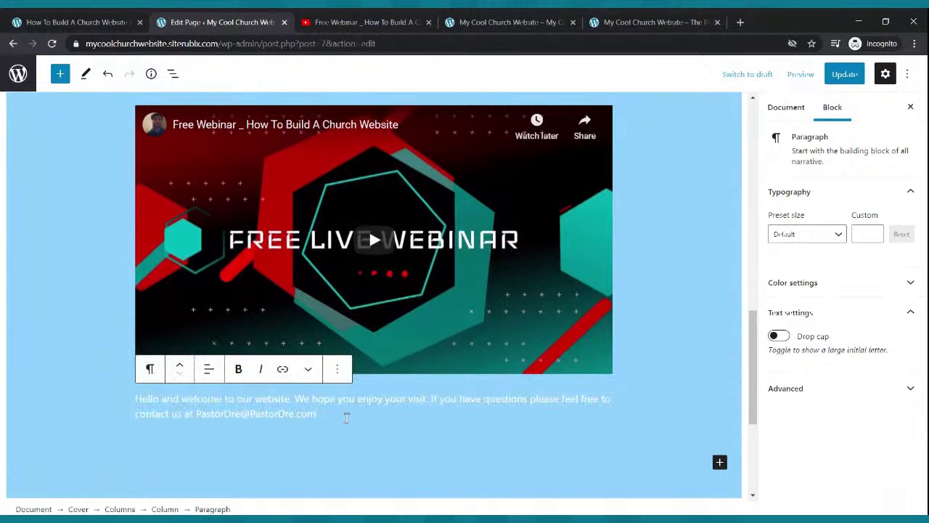
Set the welcome paragraph to Medium, then custom size 24, and update the page.
{"action": "left_click_drag", "start_coordinate": [325, 412], "coordinate": [134, 398]}
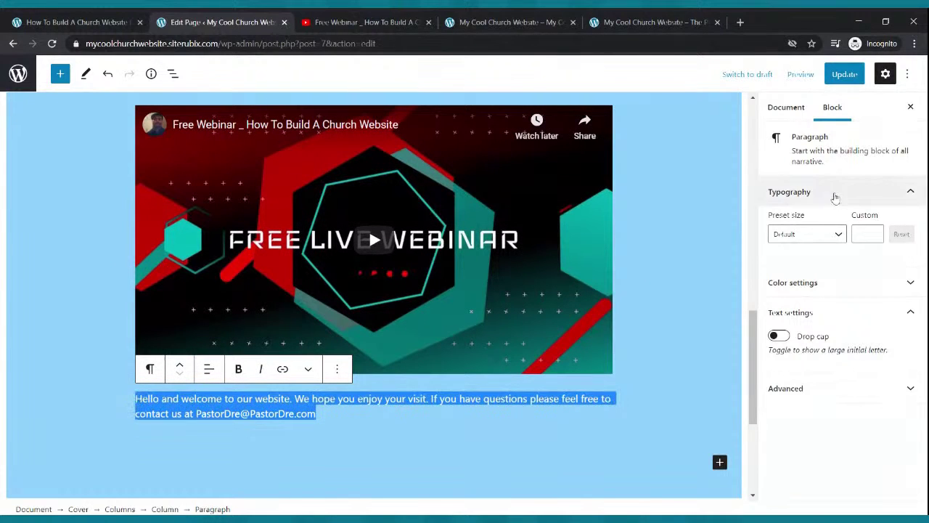
{"action": "left_click", "coordinate": [835, 234]}
{"action": "left_click", "coordinate": [812, 344]}
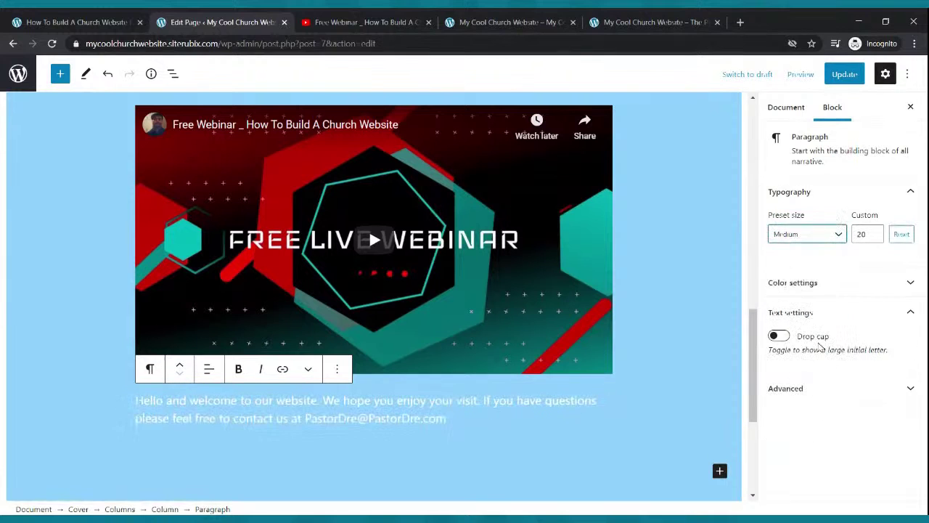
{"action": "left_click", "coordinate": [875, 232]}
{"action": "left_click", "coordinate": [875, 231]}
{"action": "left_click", "coordinate": [875, 232]}
{"action": "left_click", "coordinate": [875, 231]}
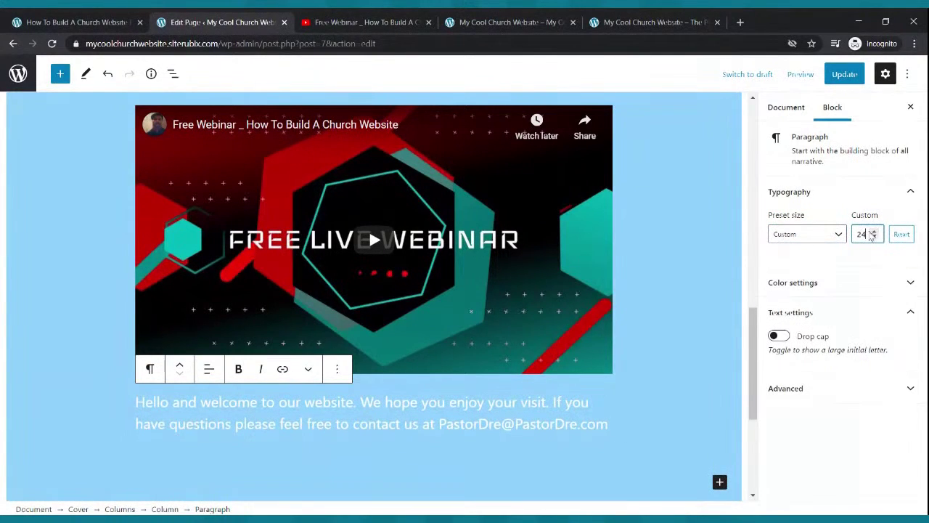
{"action": "left_click", "coordinate": [842, 74]}
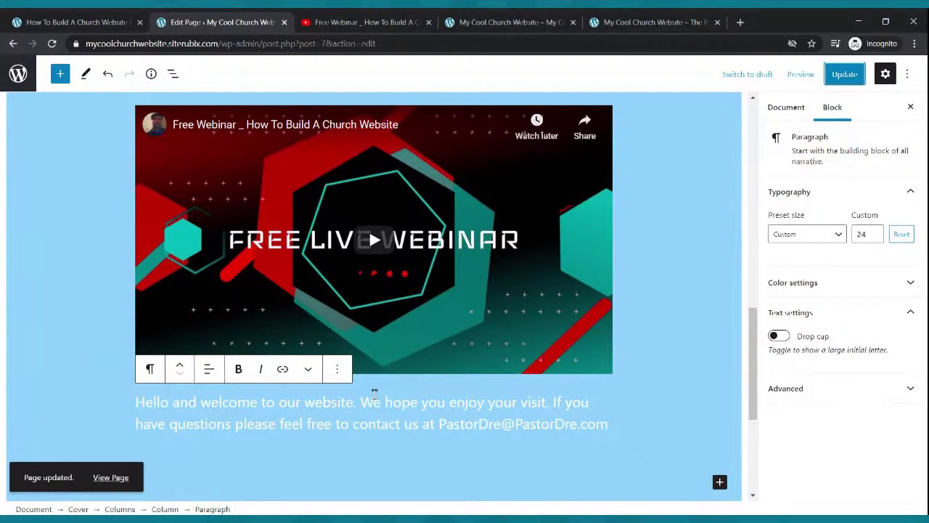
{"action": "left_click", "coordinate": [368, 251]}
Look through the page's blocks to locate the welcome paragraph under the video.
{"action": "scroll", "coordinate": [368, 251], "scroll_direction": "up", "scroll_amount": 5}
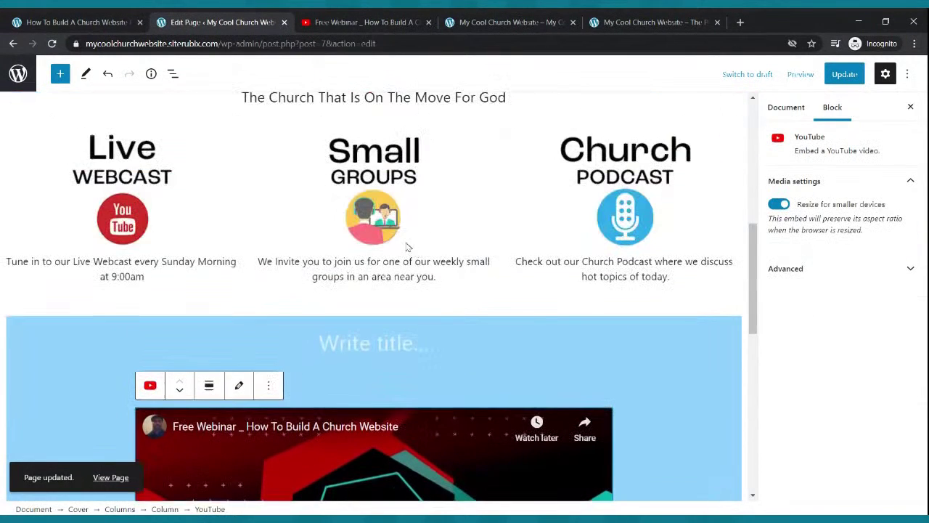
{"action": "left_click", "coordinate": [373, 218]}
{"action": "left_click", "coordinate": [383, 290]}
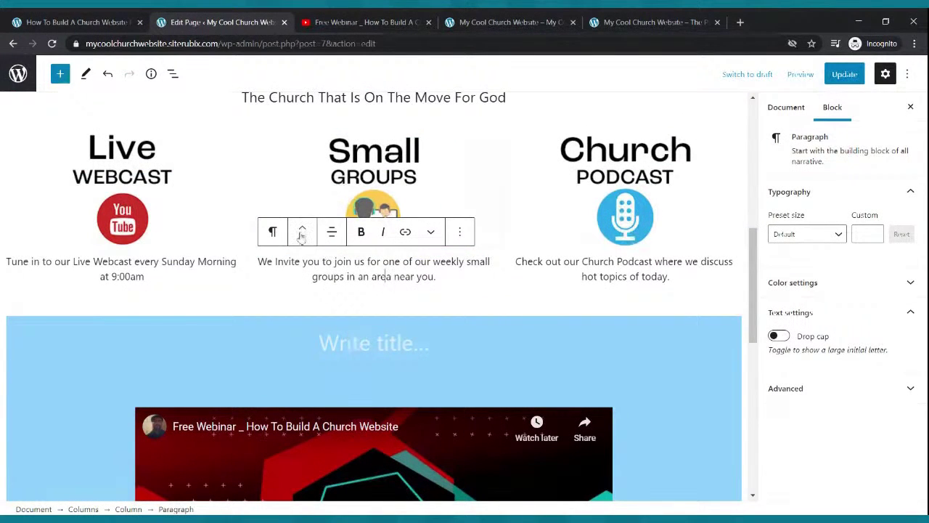
{"action": "left_click", "coordinate": [133, 223]}
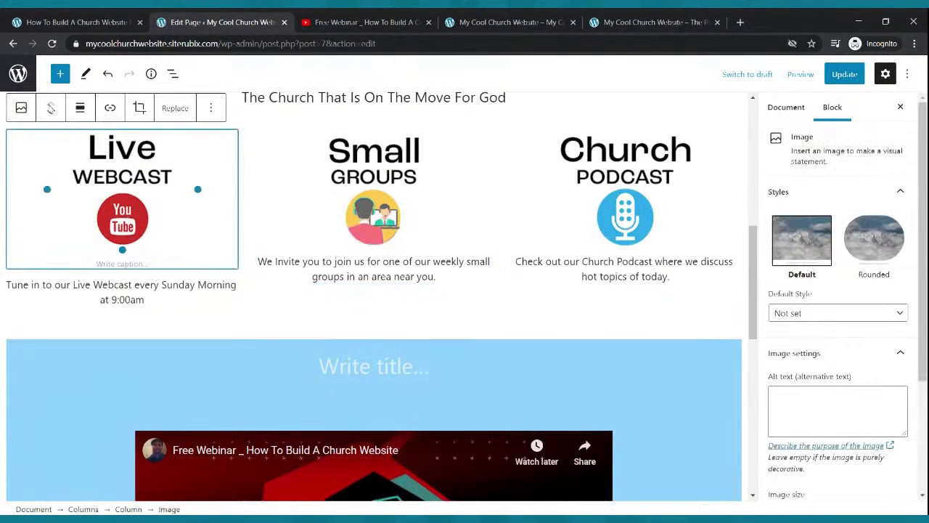
{"action": "left_click", "coordinate": [457, 100]}
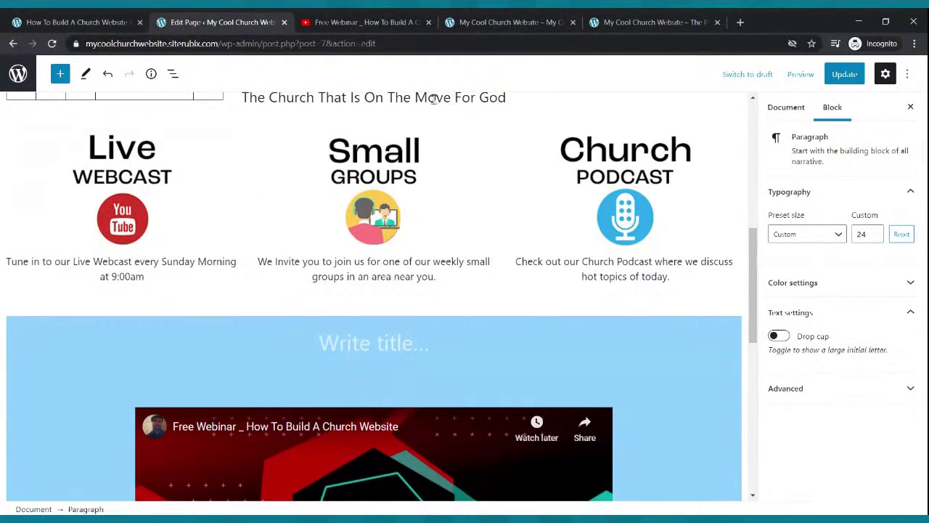
{"action": "scroll", "coordinate": [434, 100], "scroll_direction": "up", "scroll_amount": 3}
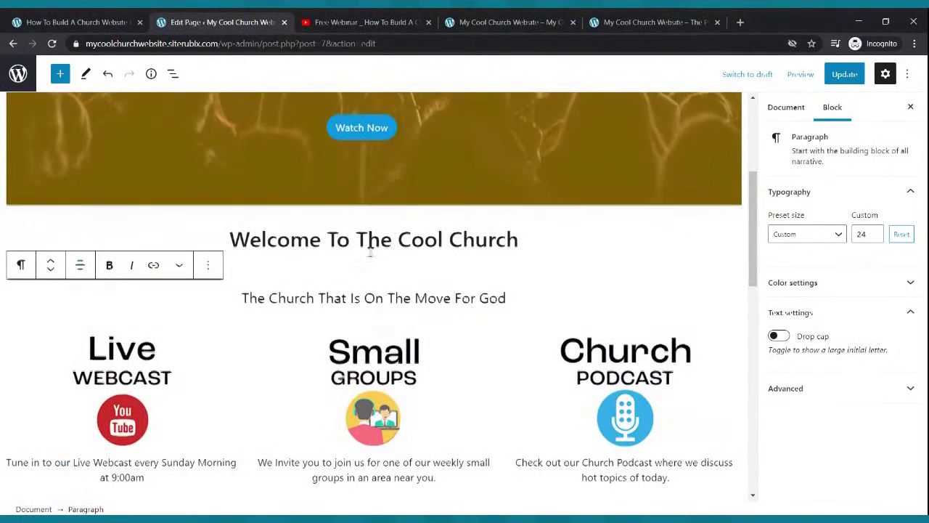
{"action": "scroll", "coordinate": [370, 252], "scroll_direction": "down", "scroll_amount": 5}
{"action": "scroll", "coordinate": [372, 257], "scroll_direction": "down", "scroll_amount": 3}
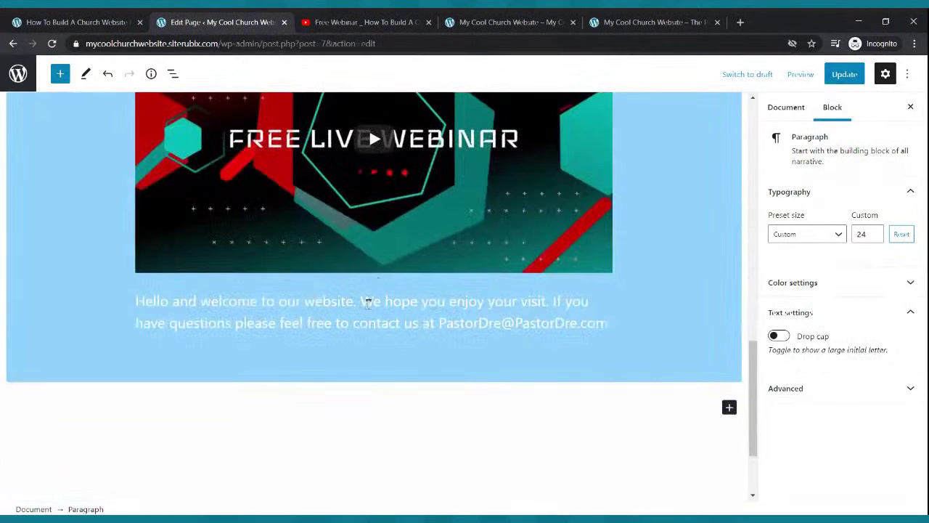
Move the welcome paragraph above the webinar video, update the page, and open the live site.
{"action": "left_click", "coordinate": [368, 302]}
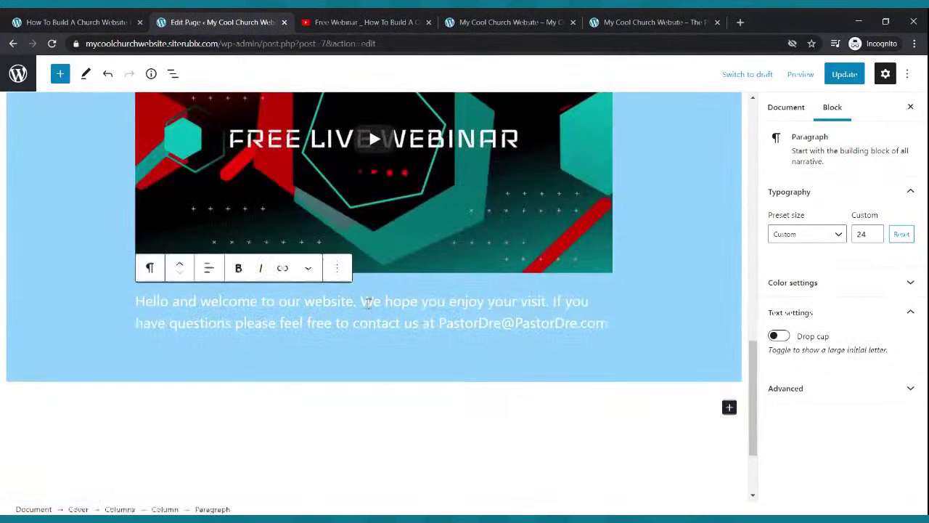
{"action": "left_click", "coordinate": [180, 269]}
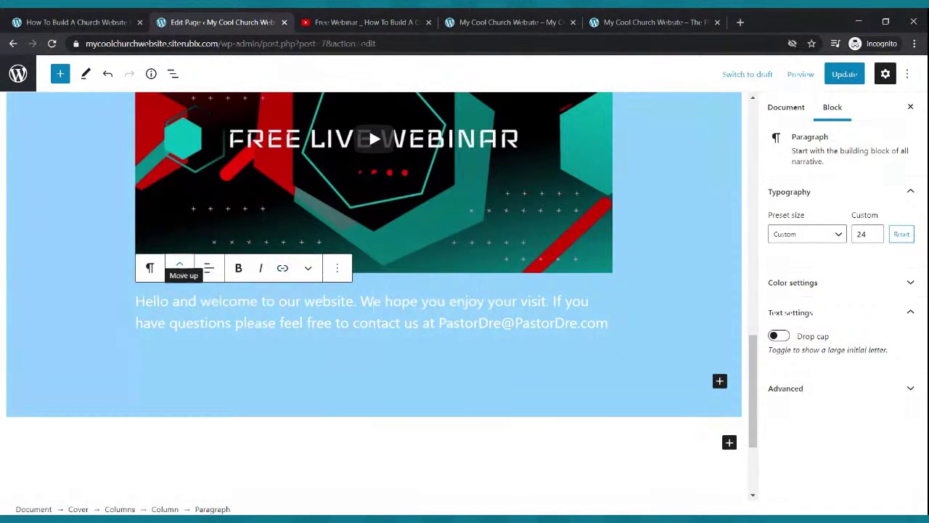
{"action": "scroll", "coordinate": [650, 209], "scroll_direction": "down", "scroll_amount": 4}
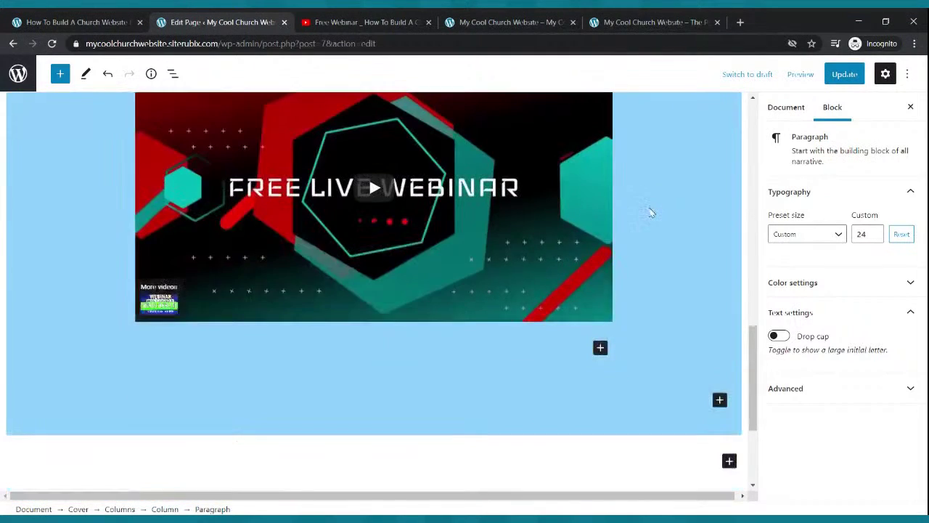
{"action": "scroll", "coordinate": [649, 209], "scroll_direction": "up", "scroll_amount": 3}
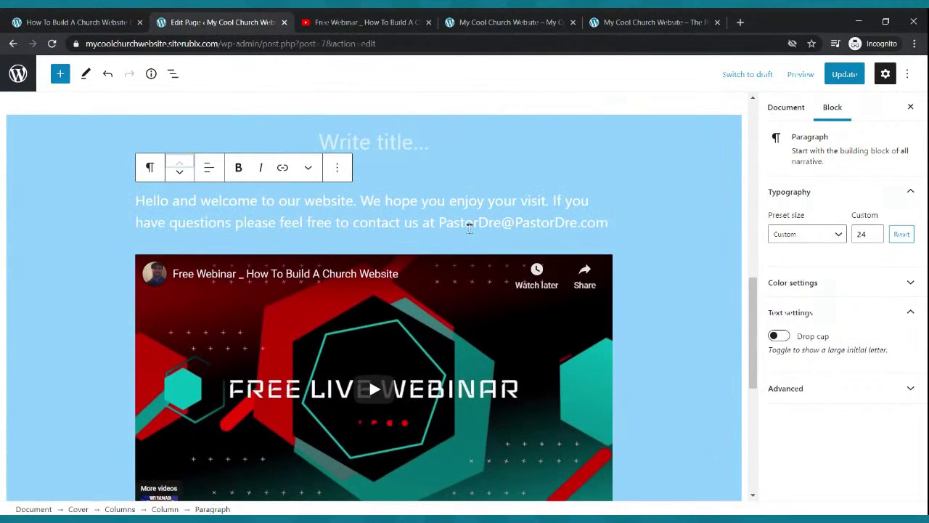
{"action": "left_click", "coordinate": [181, 174]}
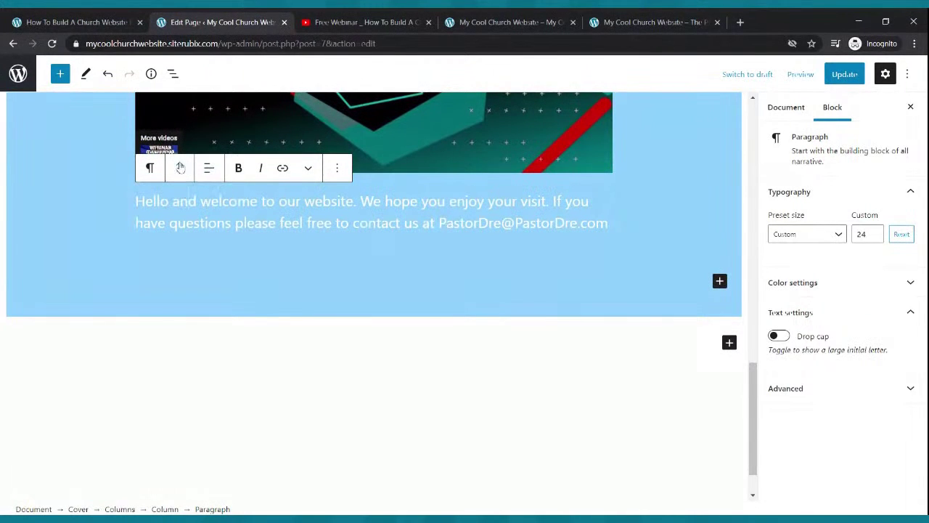
{"action": "left_click", "coordinate": [180, 166]}
{"action": "left_click", "coordinate": [844, 74]}
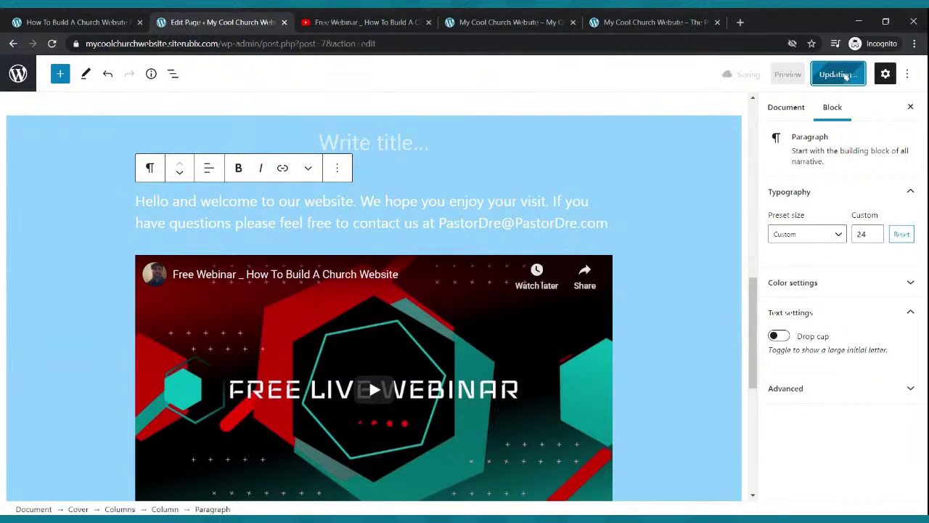
{"action": "left_click", "coordinate": [479, 17]}
Reload the live site and scroll to check the new paragraph order.
{"action": "left_click", "coordinate": [54, 44]}
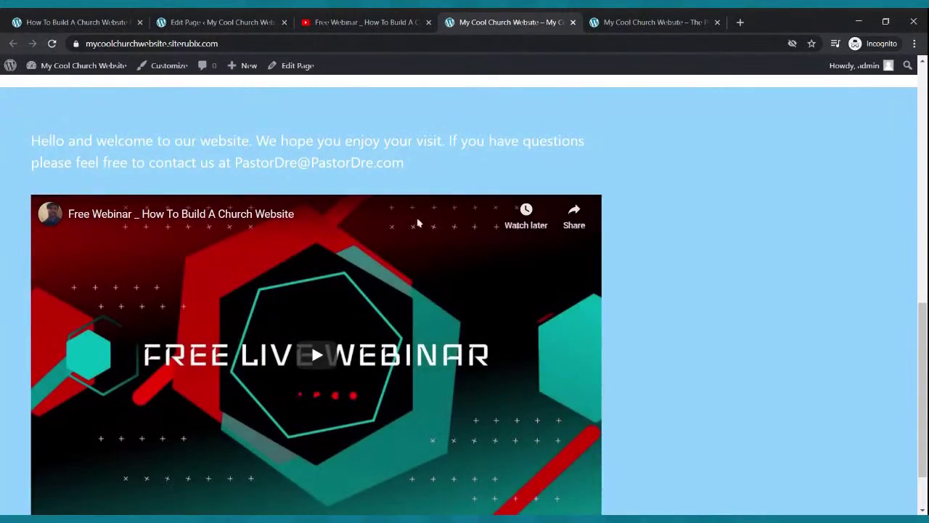
{"action": "scroll", "coordinate": [392, 225], "scroll_direction": "down", "scroll_amount": 1}
{"action": "scroll", "coordinate": [418, 222], "scroll_direction": "up", "scroll_amount": 4}
{"action": "scroll", "coordinate": [419, 334], "scroll_direction": "down", "scroll_amount": 1}
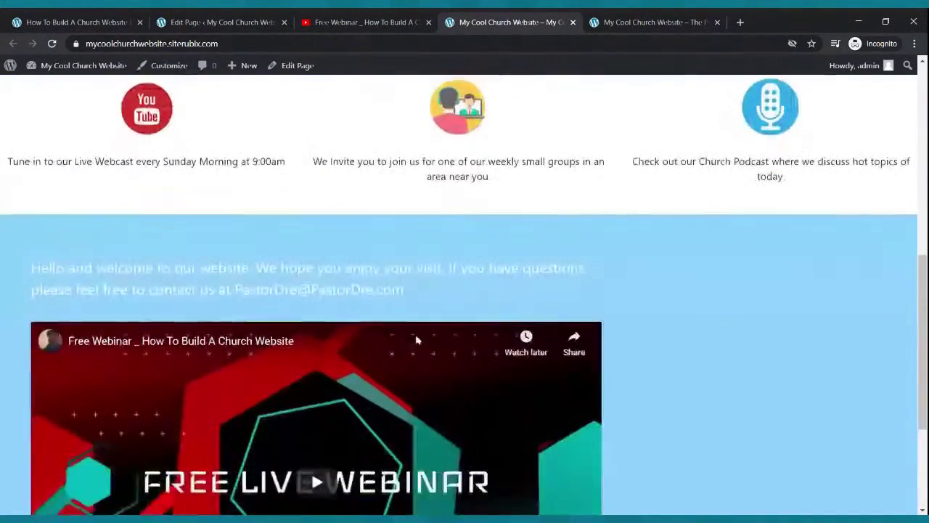
Update the page again, reload the live site to confirm, and return to the editor.
{"action": "left_click", "coordinate": [279, 20]}
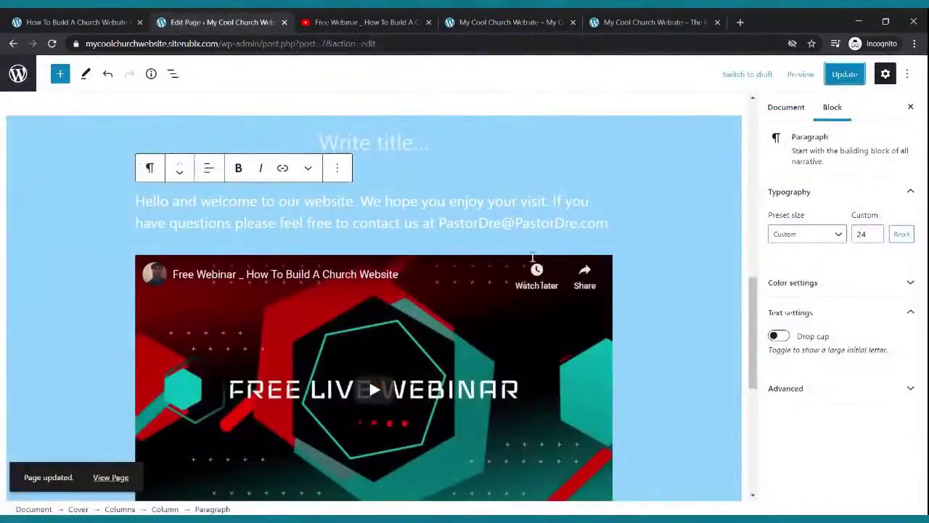
{"action": "left_click", "coordinate": [844, 74]}
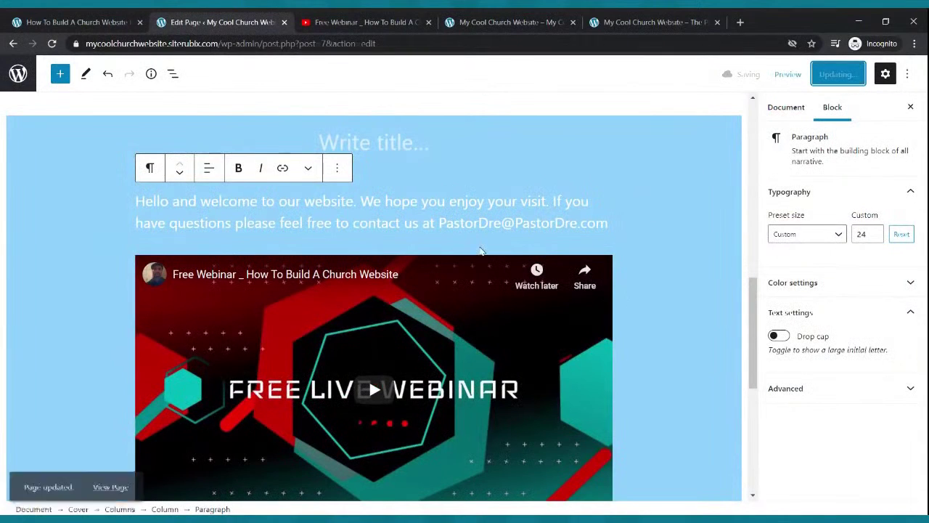
{"action": "scroll", "coordinate": [479, 251], "scroll_direction": "down", "scroll_amount": 3}
{"action": "scroll", "coordinate": [481, 251], "scroll_direction": "up", "scroll_amount": 3}
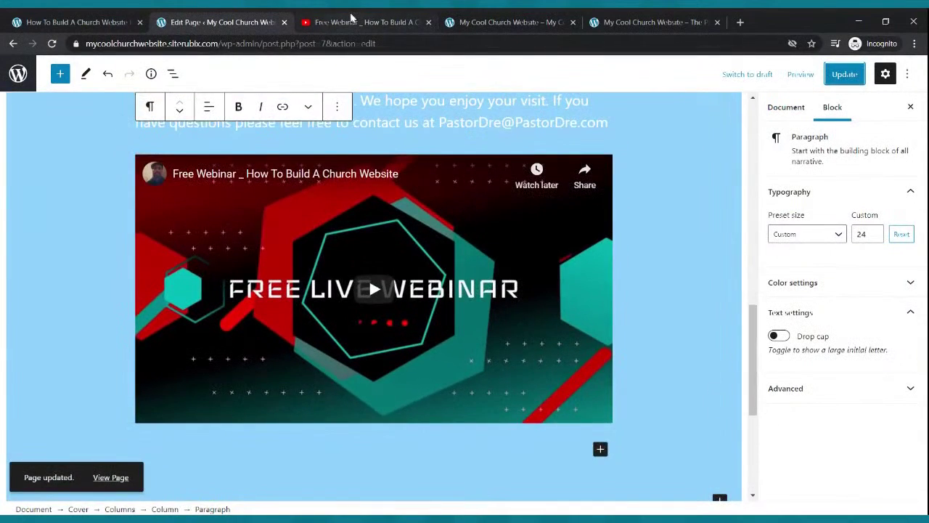
{"action": "left_click", "coordinate": [350, 16]}
{"action": "left_click", "coordinate": [501, 17]}
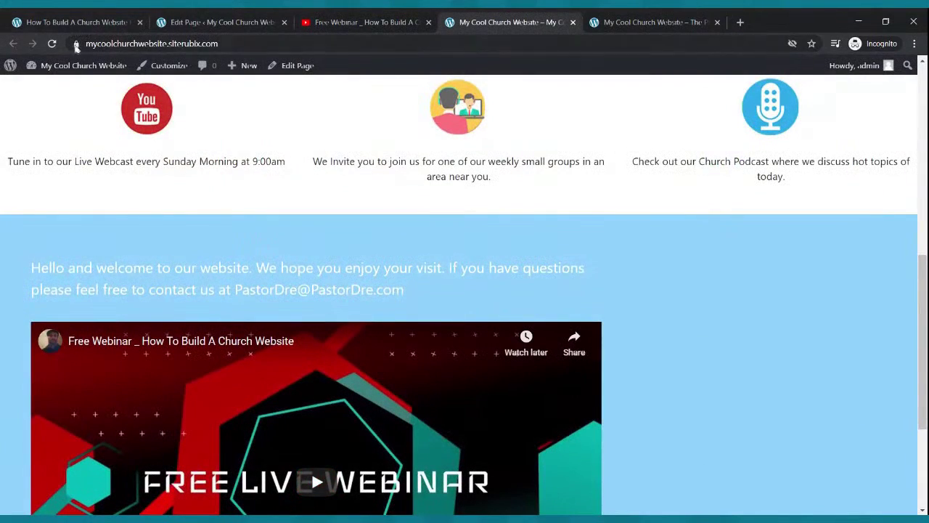
{"action": "left_click", "coordinate": [52, 44]}
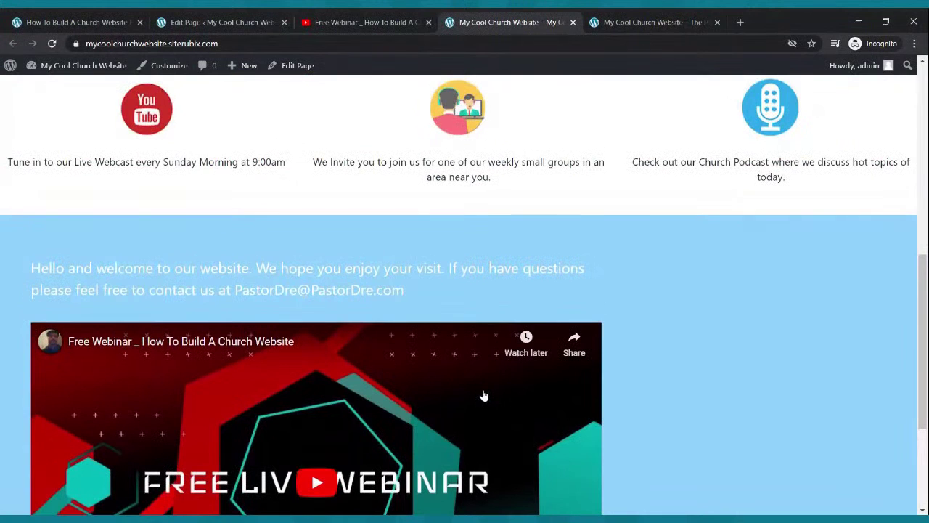
{"action": "left_click", "coordinate": [218, 22]}
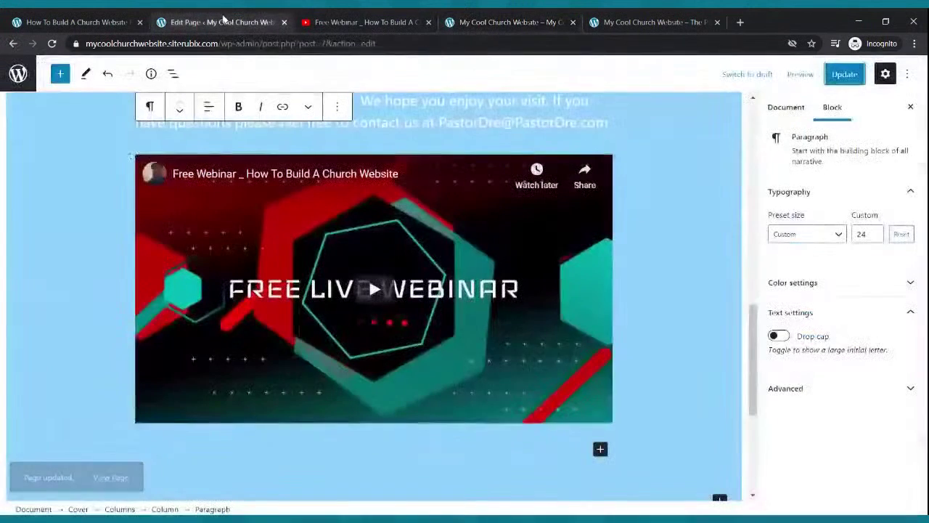
Select the blue cover block and open the block inserter at its top.
{"action": "scroll", "coordinate": [429, 139], "scroll_direction": "up", "scroll_amount": 3}
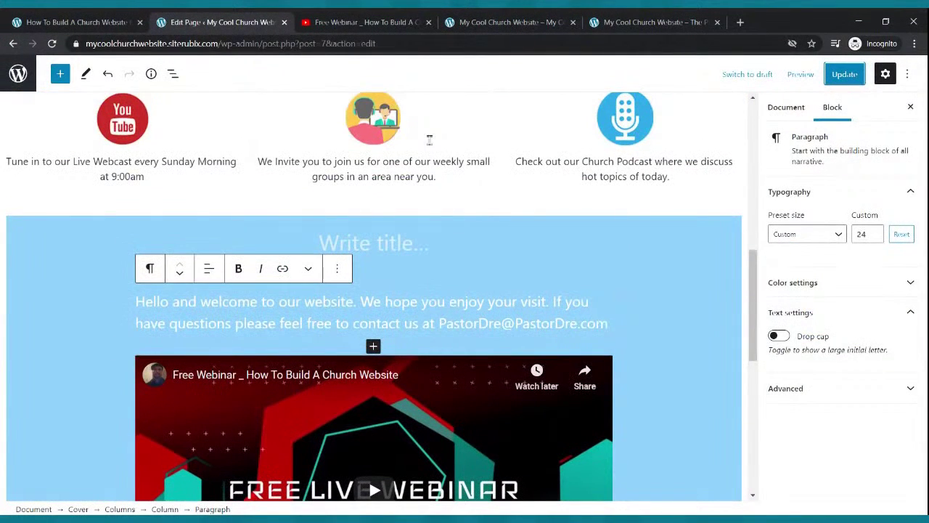
{"action": "left_click", "coordinate": [398, 245]}
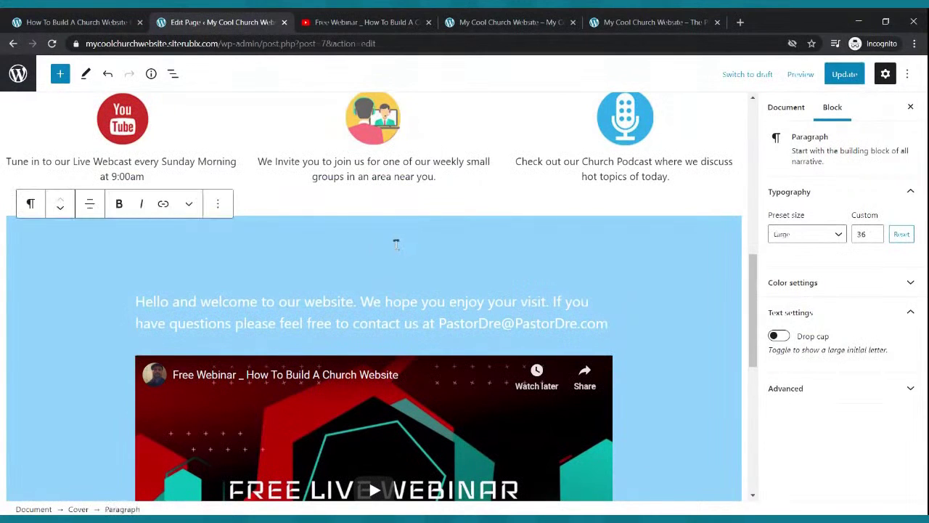
{"action": "scroll", "coordinate": [425, 249], "scroll_direction": "down", "scroll_amount": 4}
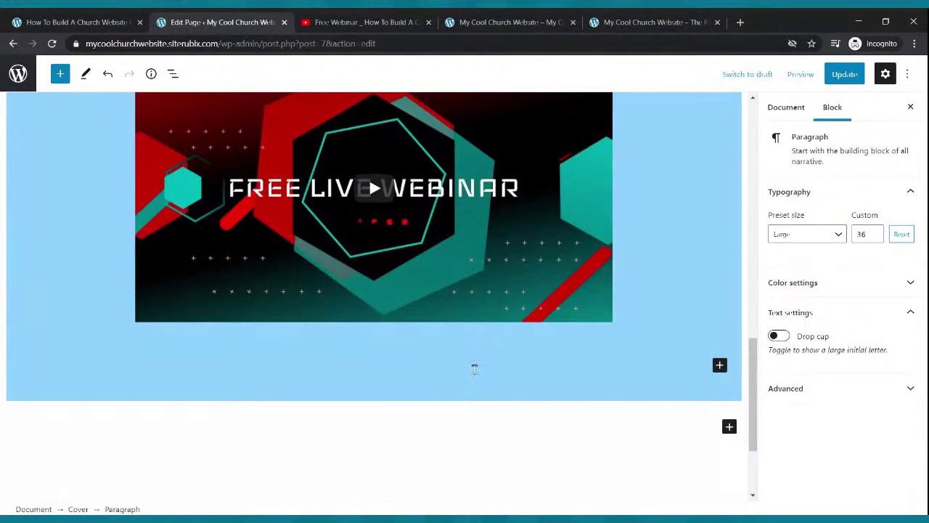
{"action": "scroll", "coordinate": [468, 356], "scroll_direction": "up", "scroll_amount": 3}
{"action": "left_click", "coordinate": [378, 183]}
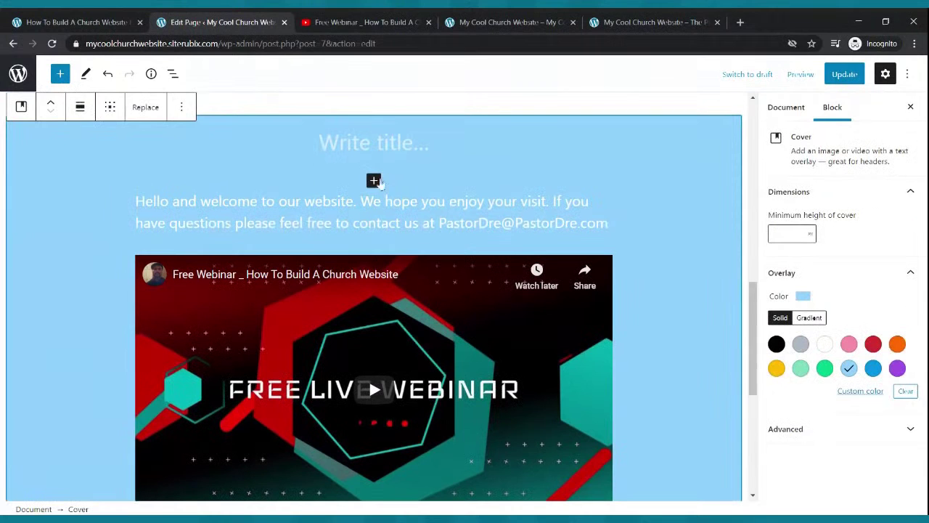
{"action": "left_click", "coordinate": [374, 181]}
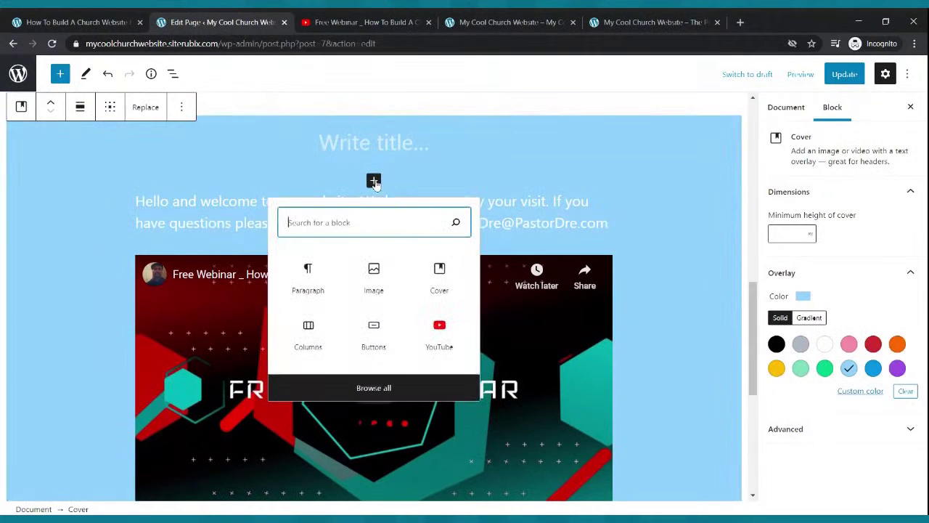
Insert a 33/33/33 Columns block above the welcome text and delete the original YouTube embed.
{"action": "left_click", "coordinate": [308, 333]}
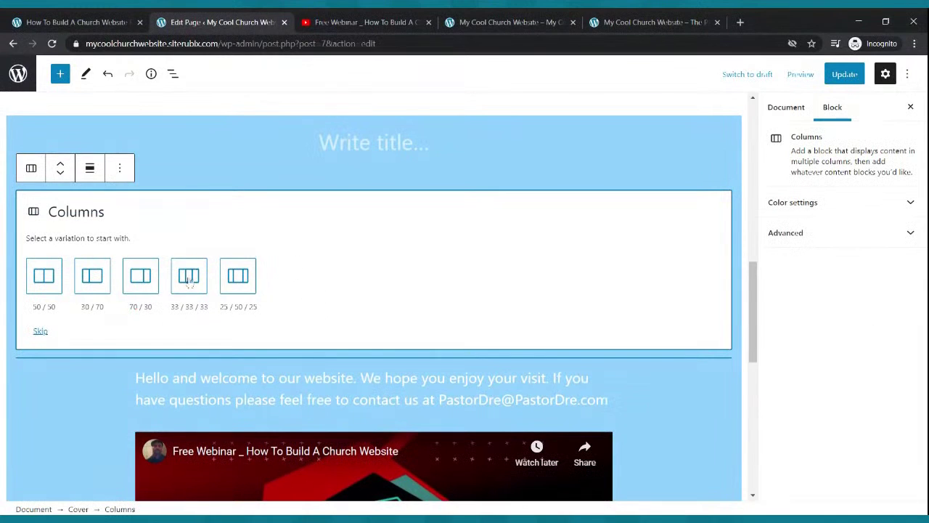
{"action": "left_click", "coordinate": [199, 280]}
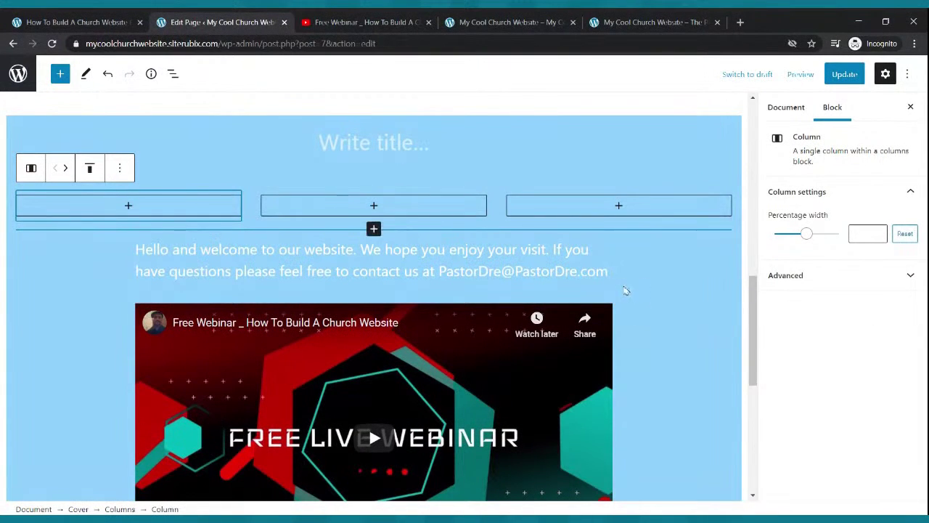
{"action": "left_click", "coordinate": [470, 333]}
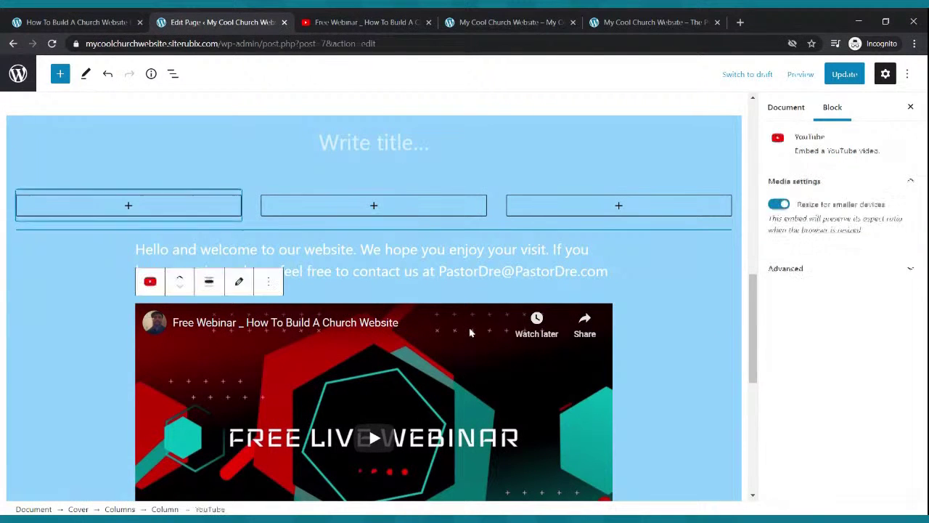
{"action": "left_click", "coordinate": [239, 283]}
{"action": "left_click_drag", "start_coordinate": [269, 382], "coordinate": [133, 383]}
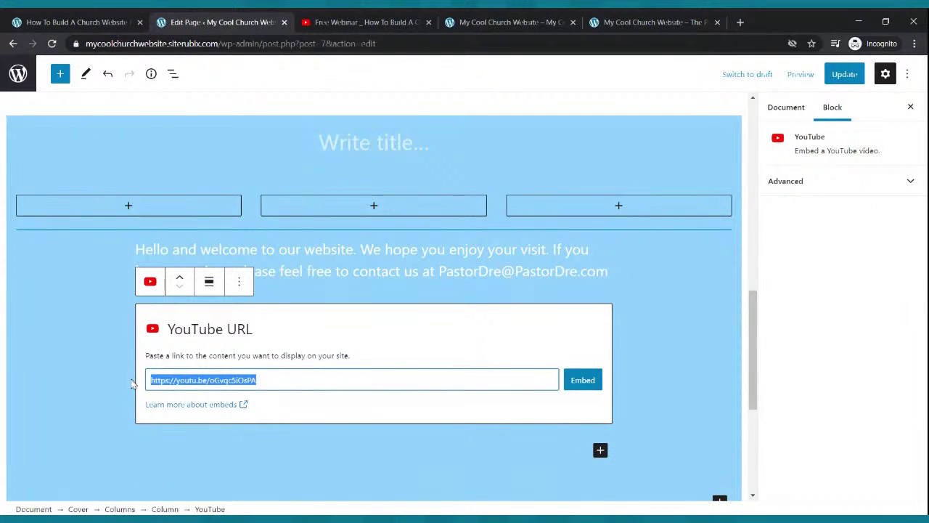
{"action": "left_click", "coordinate": [653, 307]}
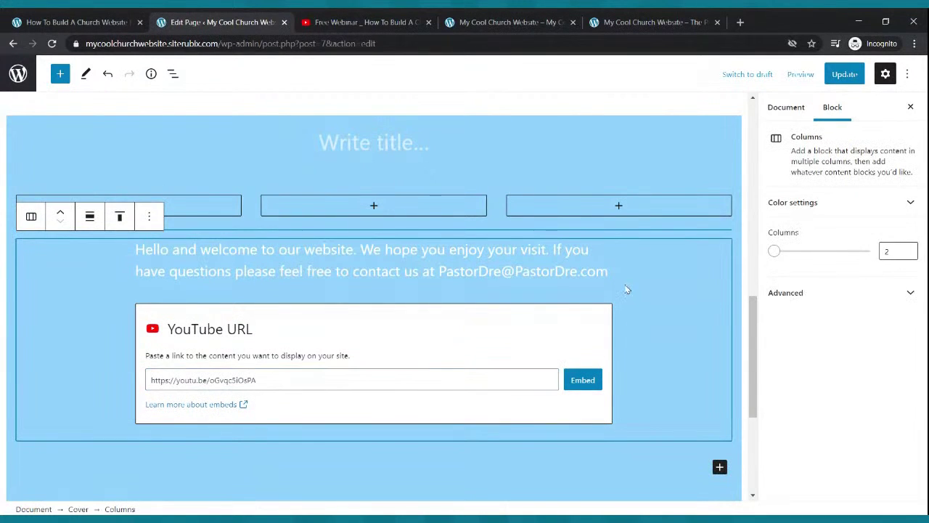
{"action": "left_click", "coordinate": [583, 380]}
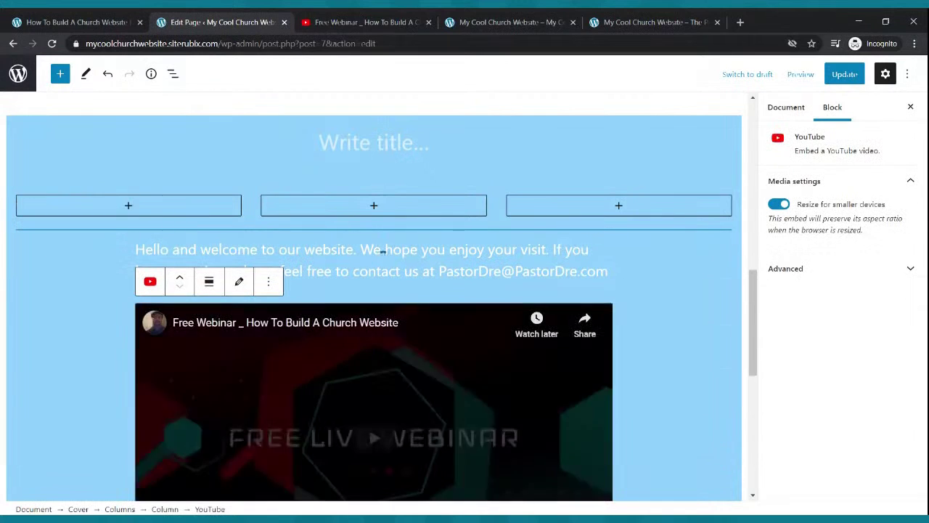
{"action": "scroll", "coordinate": [289, 359], "scroll_direction": "down", "scroll_amount": 2}
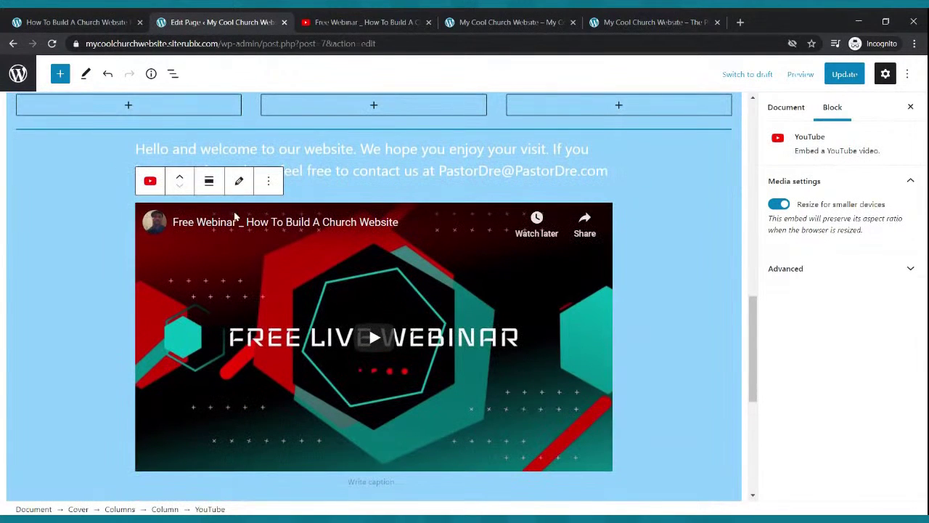
{"action": "left_click", "coordinate": [269, 181]}
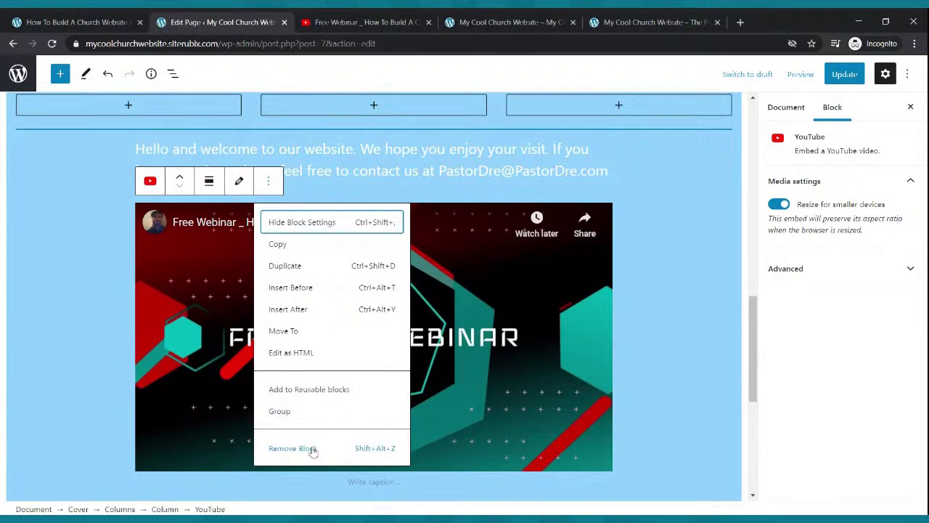
{"action": "left_click", "coordinate": [313, 449]}
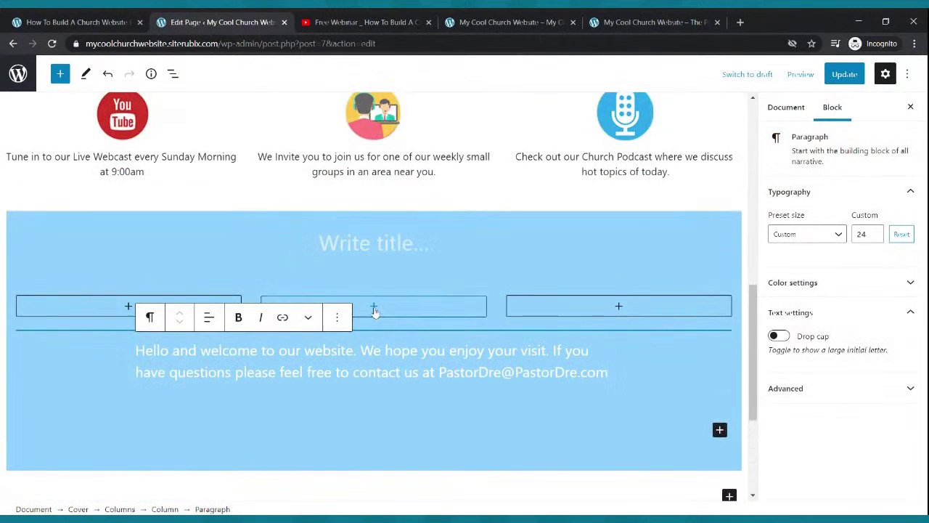
Embed the pasted Free Webinar YouTube link in the middle column and update the page.
{"action": "left_click", "coordinate": [374, 306]}
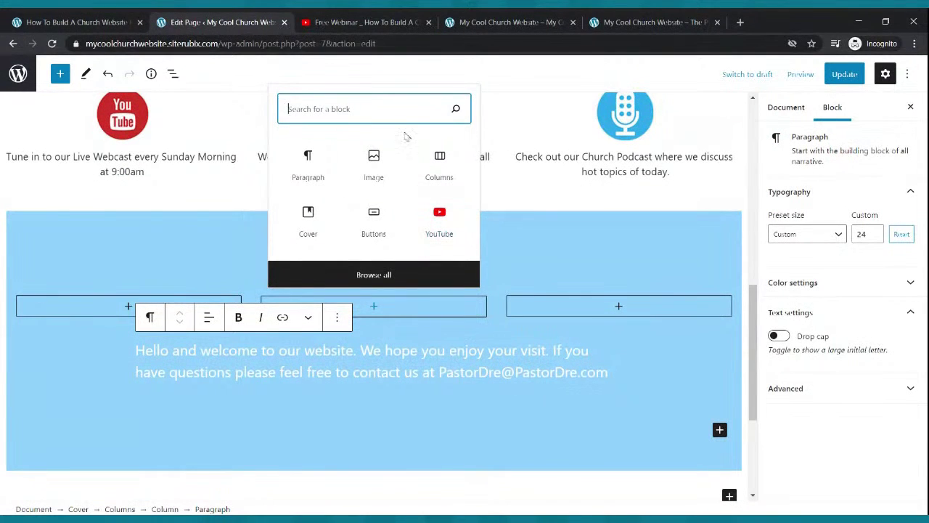
{"action": "left_click", "coordinate": [428, 214]}
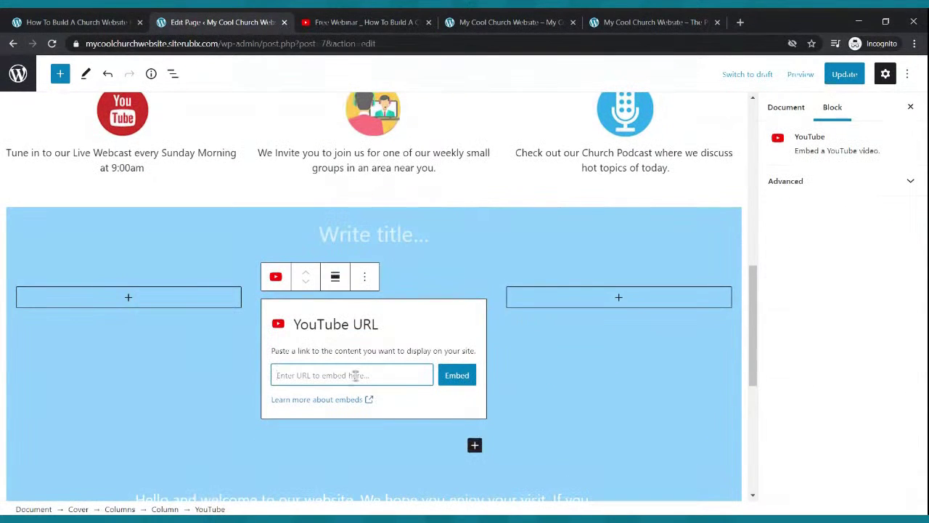
{"action": "type", "text": "https://youtu.be/oGvqE5iOsPA"}
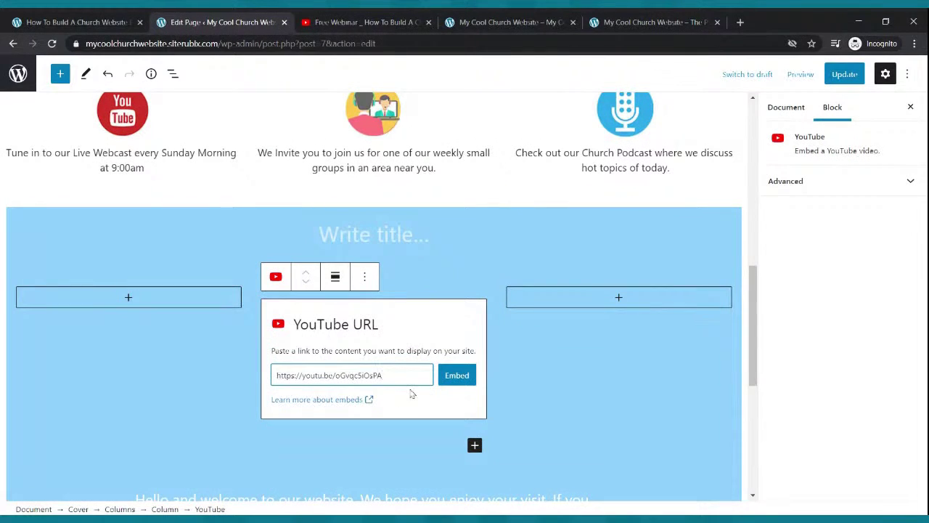
{"action": "left_click", "coordinate": [452, 375]}
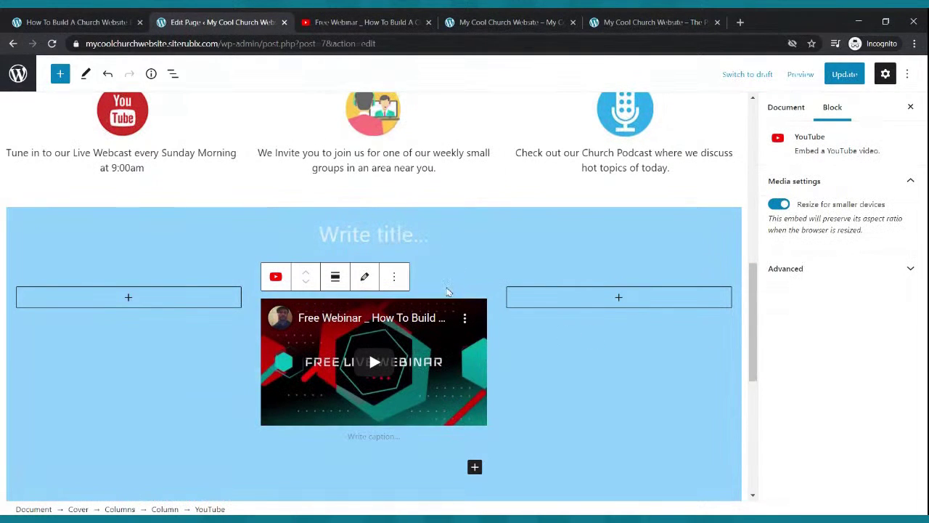
{"action": "left_click", "coordinate": [842, 74]}
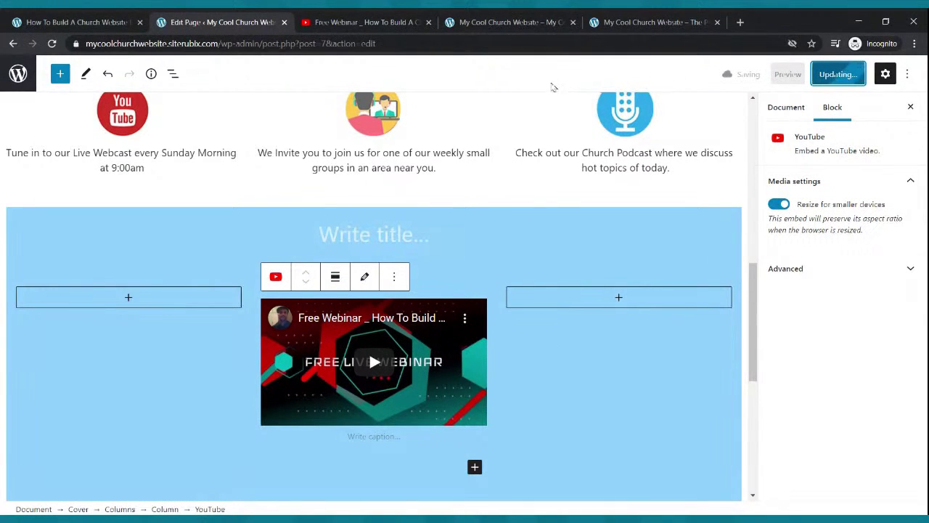
{"action": "scroll", "coordinate": [552, 145], "scroll_direction": "down", "scroll_amount": 2}
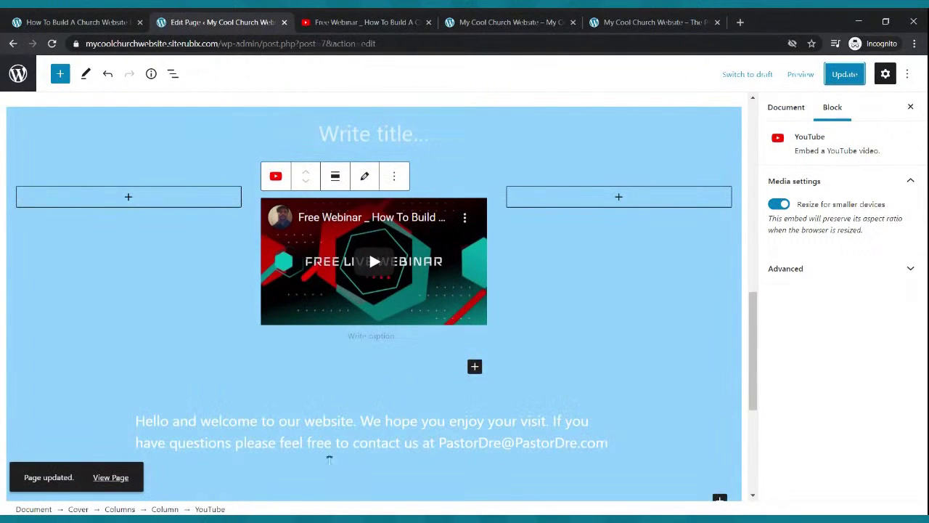
Replace the old welcome paragraph with a new pasted one under the middle-column video.
{"action": "left_click", "coordinate": [352, 434]}
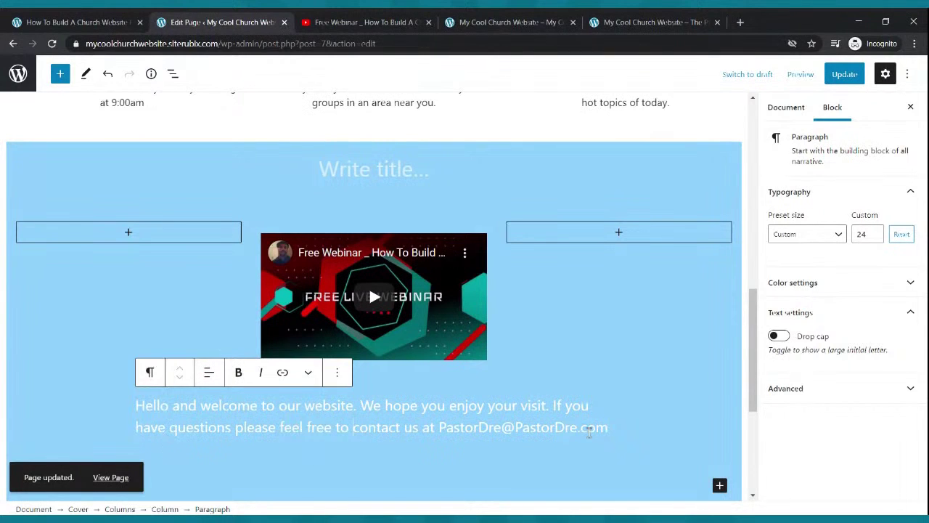
{"action": "left_click_drag", "start_coordinate": [608, 429], "coordinate": [136, 403]}
{"action": "key", "text": "ctrl+c"}
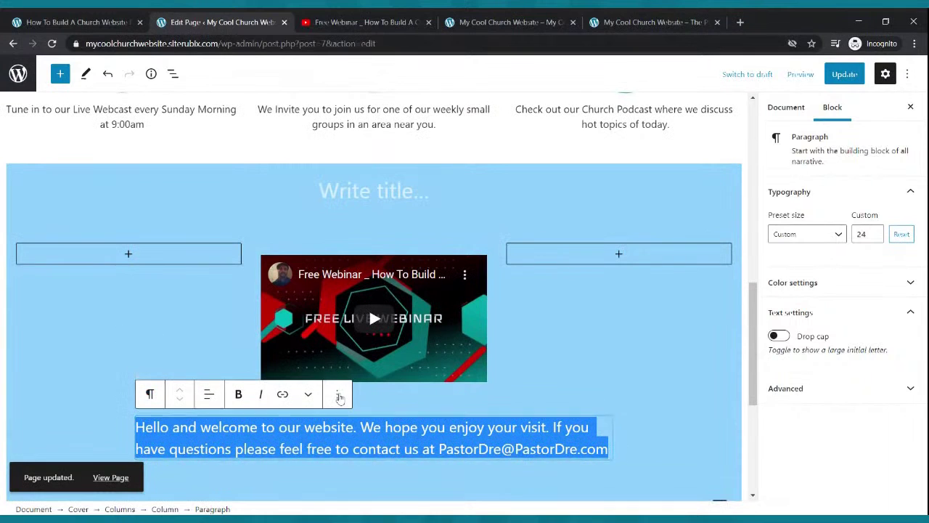
{"action": "left_click", "coordinate": [340, 396]}
{"action": "left_click", "coordinate": [362, 354]}
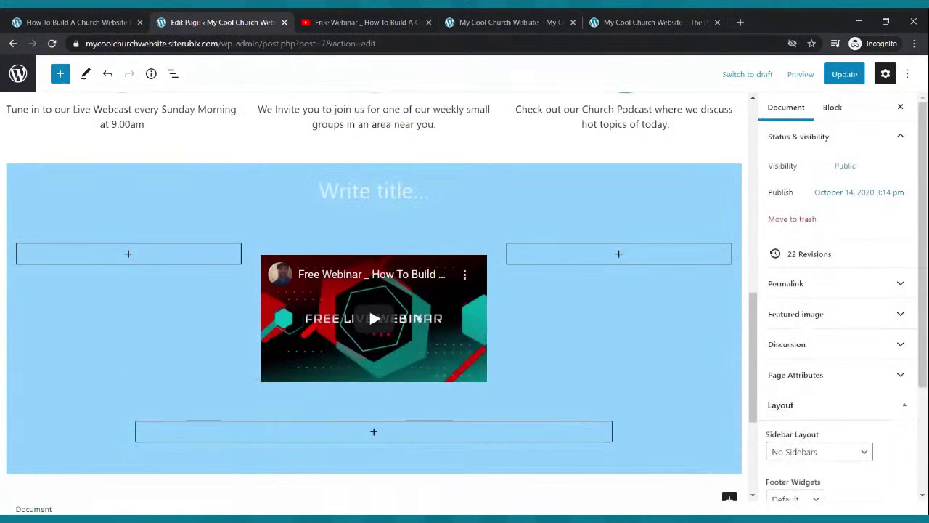
{"action": "left_click", "coordinate": [419, 283]}
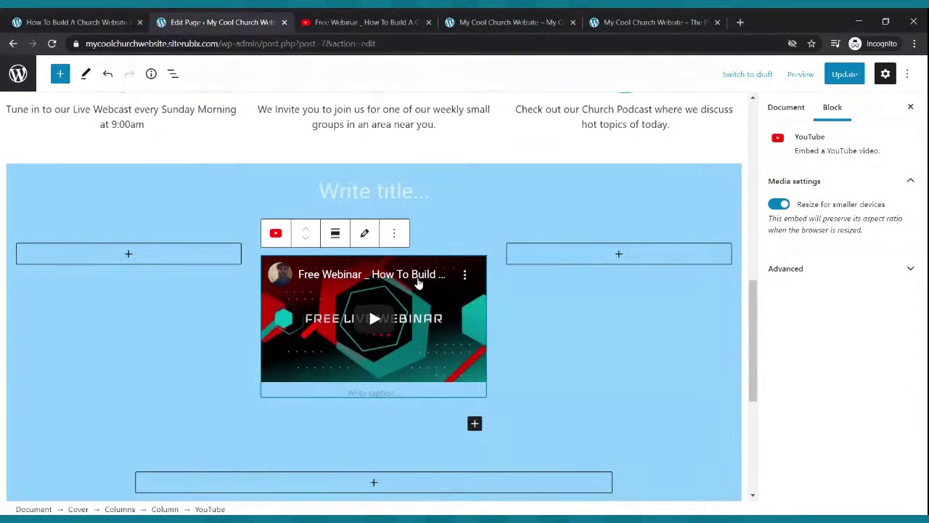
{"action": "left_click", "coordinate": [475, 423]}
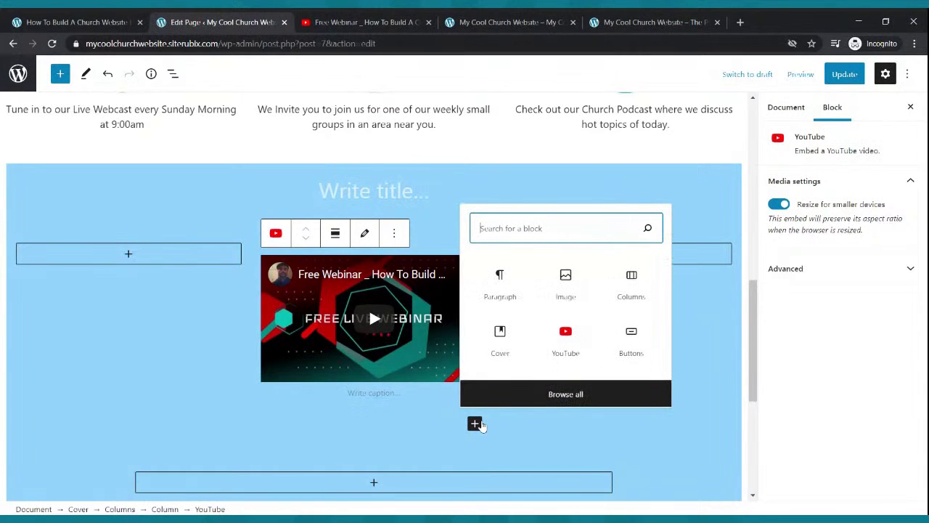
{"action": "left_click", "coordinate": [500, 283]}
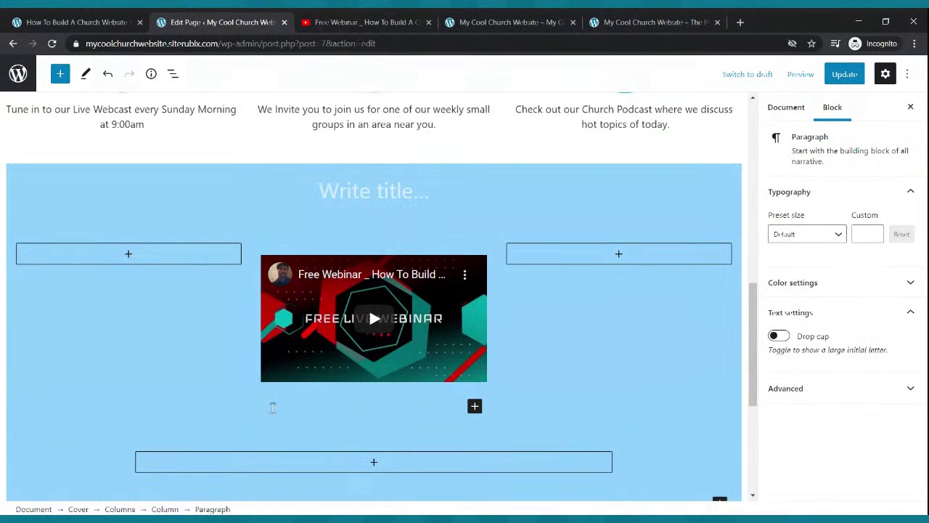
{"action": "key", "text": "ctrl+v"}
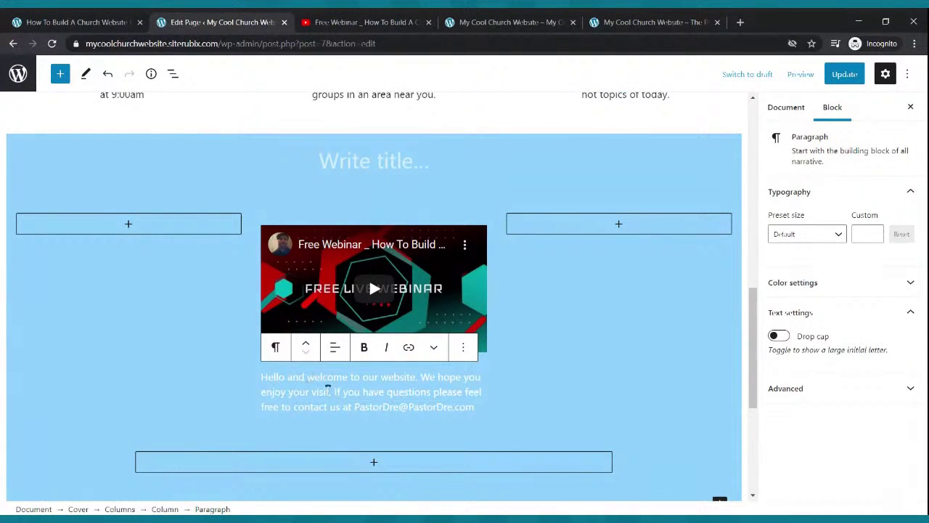
Remove the empty bottom columns row from the cover section.
{"action": "left_click", "coordinate": [436, 460]}
{"action": "left_click", "coordinate": [456, 487]}
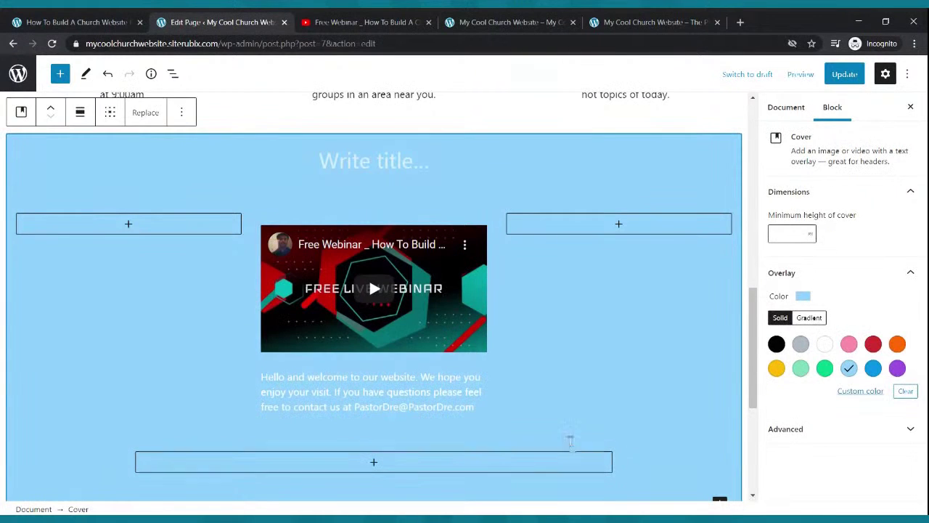
{"action": "left_click", "coordinate": [570, 446]}
{"action": "left_click", "coordinate": [623, 470]}
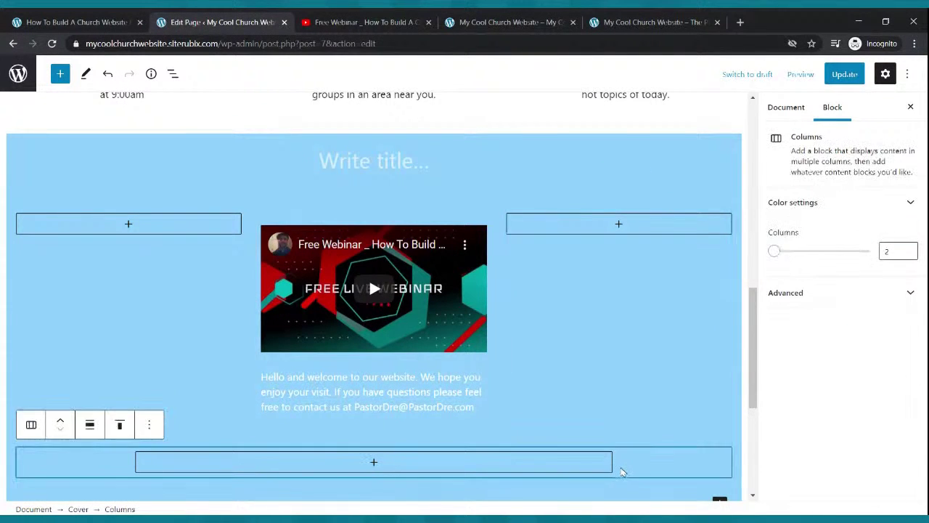
{"action": "left_click", "coordinate": [151, 427]}
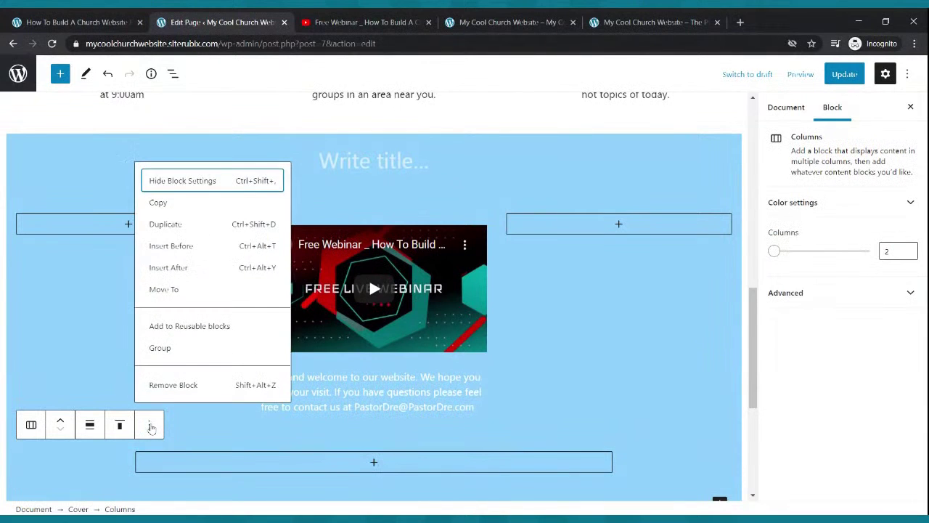
{"action": "left_click", "coordinate": [173, 387]}
Move the welcome paragraph above the video and update the page.
{"action": "left_click", "coordinate": [387, 392]}
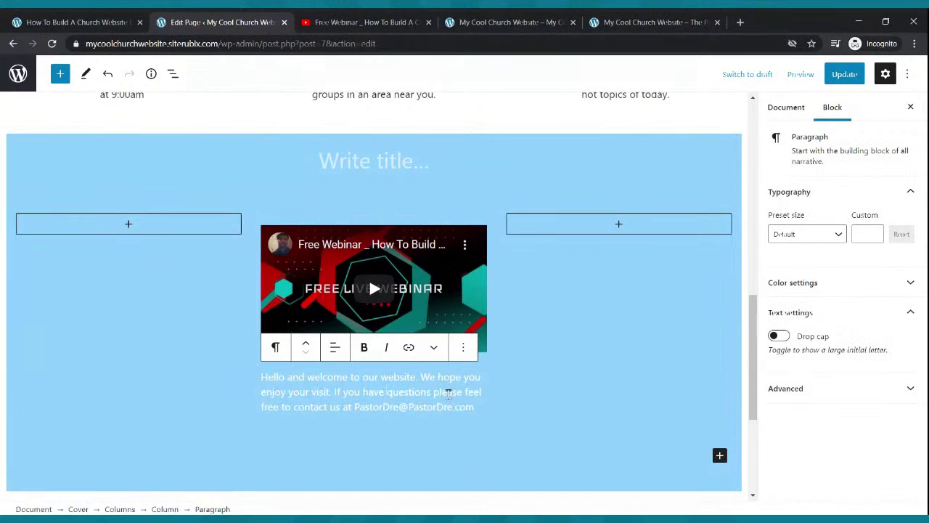
{"action": "left_click", "coordinate": [305, 348]}
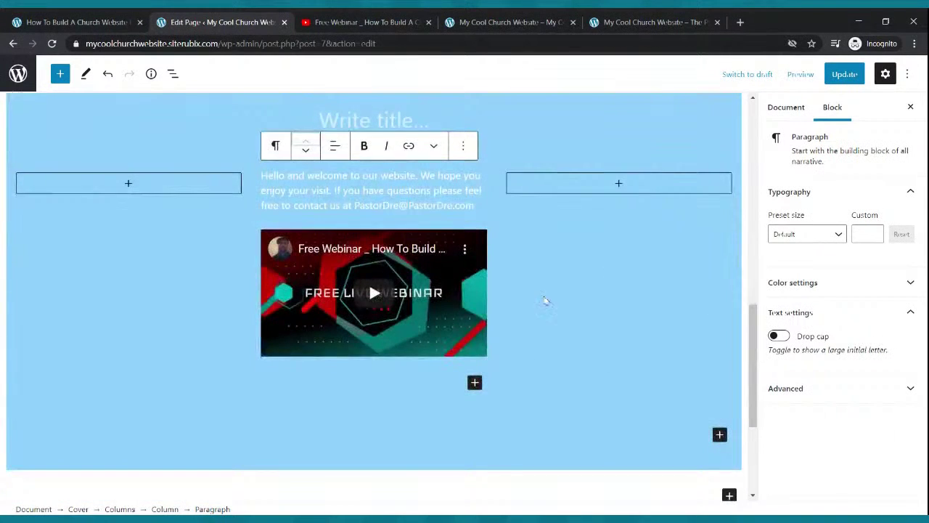
{"action": "left_click", "coordinate": [842, 74]}
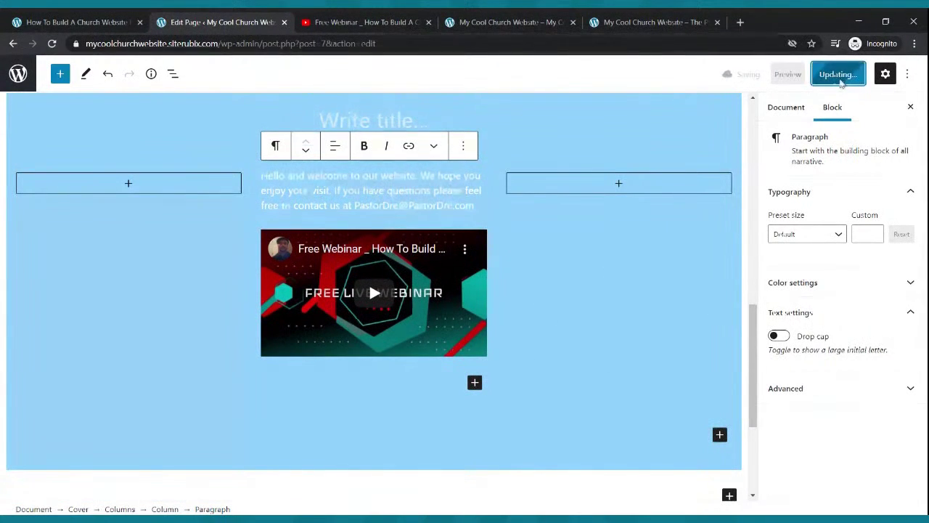
{"action": "left_click", "coordinate": [509, 22]}
{"action": "left_click", "coordinate": [52, 43]}
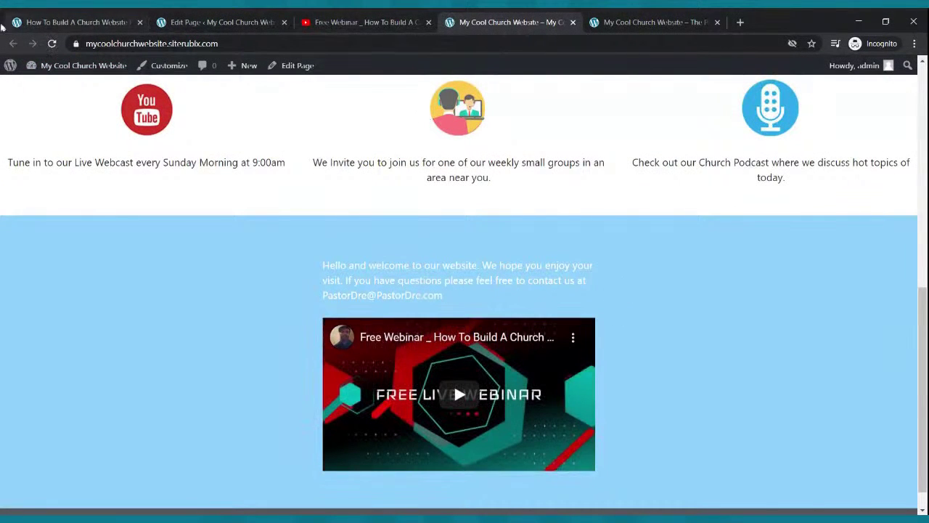
{"action": "left_click", "coordinate": [173, 22]}
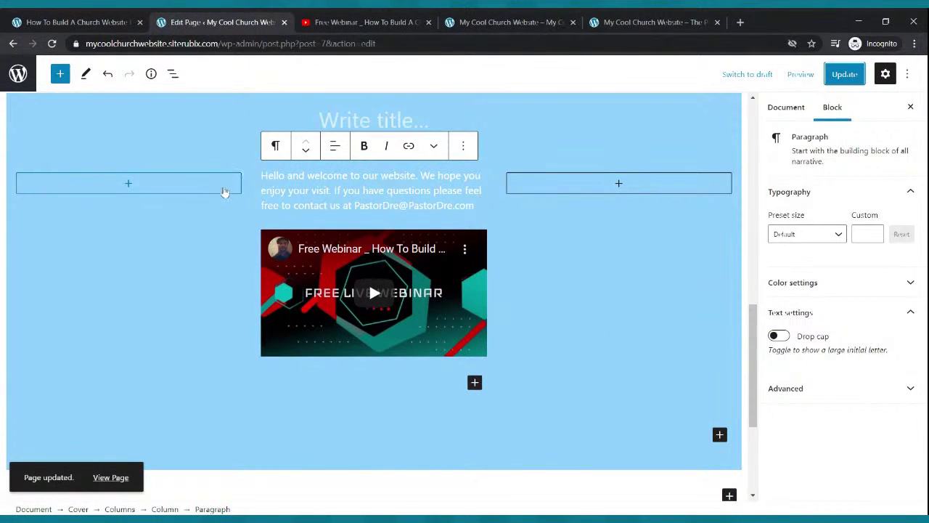
Narrow both empty side columns to 14.4% width and update the page.
{"action": "left_click", "coordinate": [232, 187]}
{"action": "left_click", "coordinate": [568, 235]}
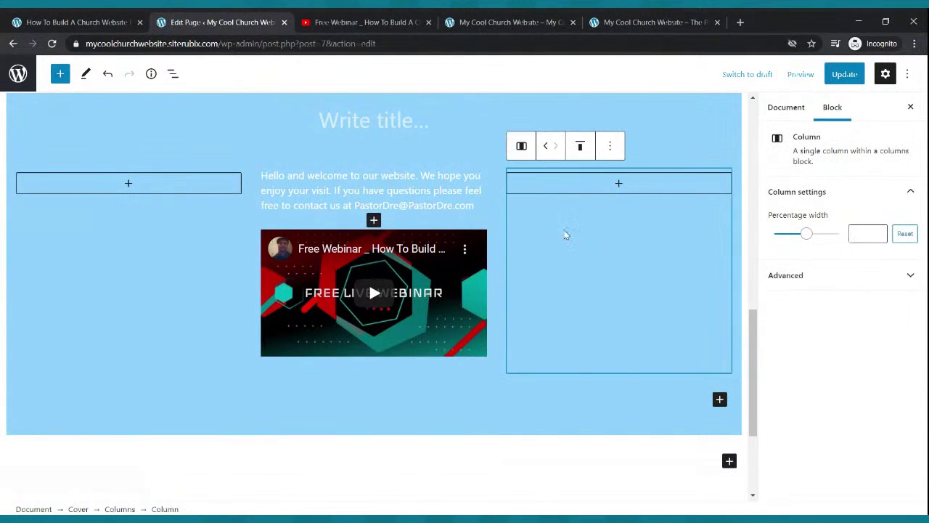
{"action": "left_click", "coordinate": [142, 262]}
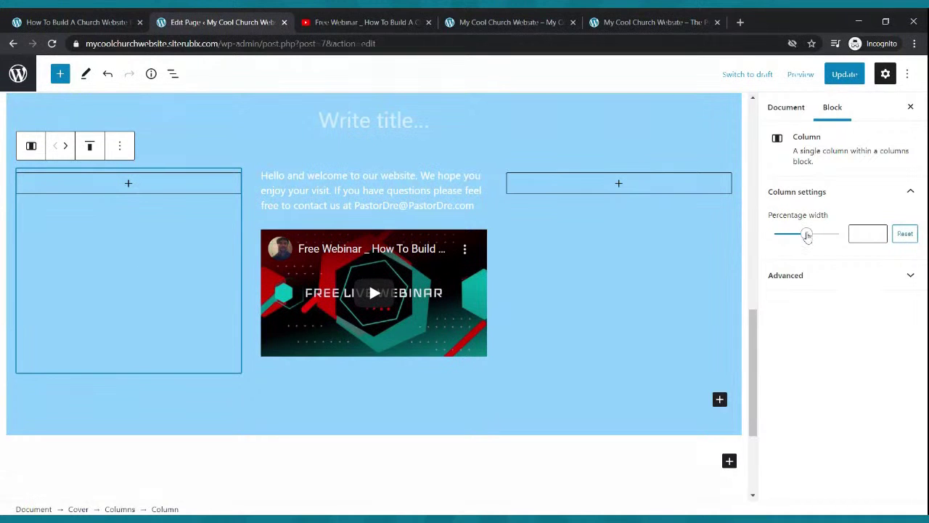
{"action": "left_click_drag", "start_coordinate": [806, 235], "coordinate": [778, 246]}
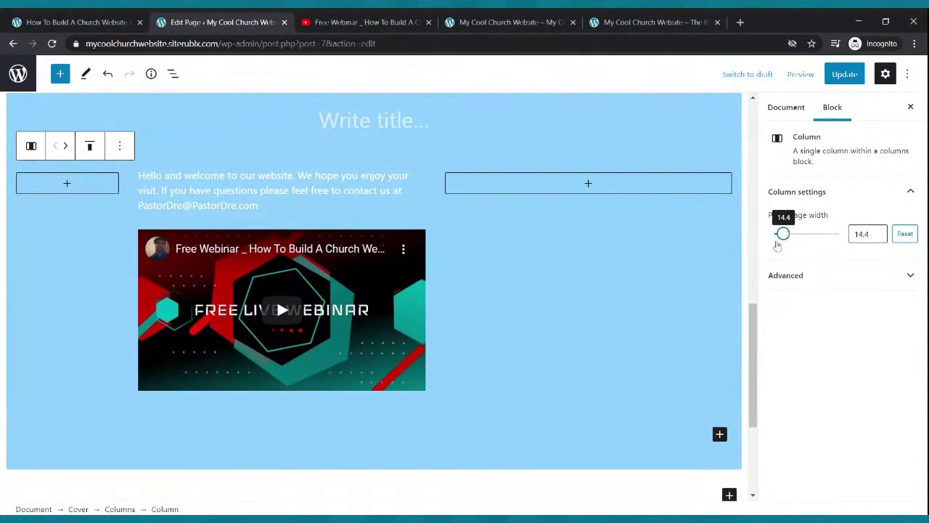
{"action": "left_click", "coordinate": [588, 222]}
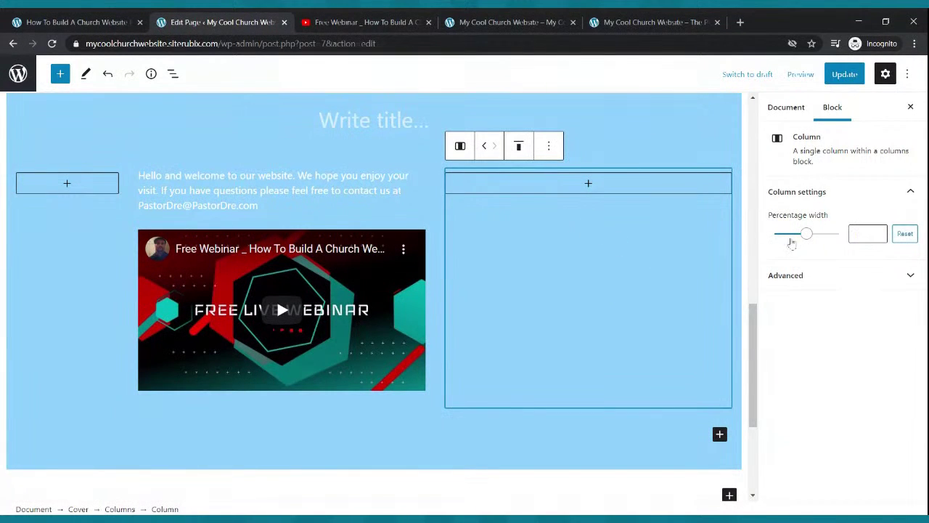
{"action": "left_click_drag", "start_coordinate": [808, 236], "coordinate": [789, 240]}
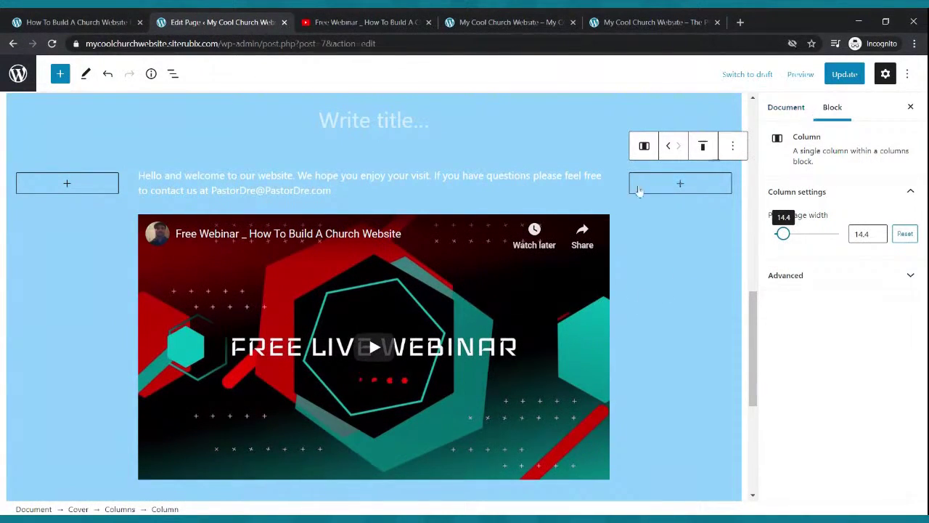
{"action": "left_click", "coordinate": [97, 207]}
{"action": "left_click", "coordinate": [646, 256]}
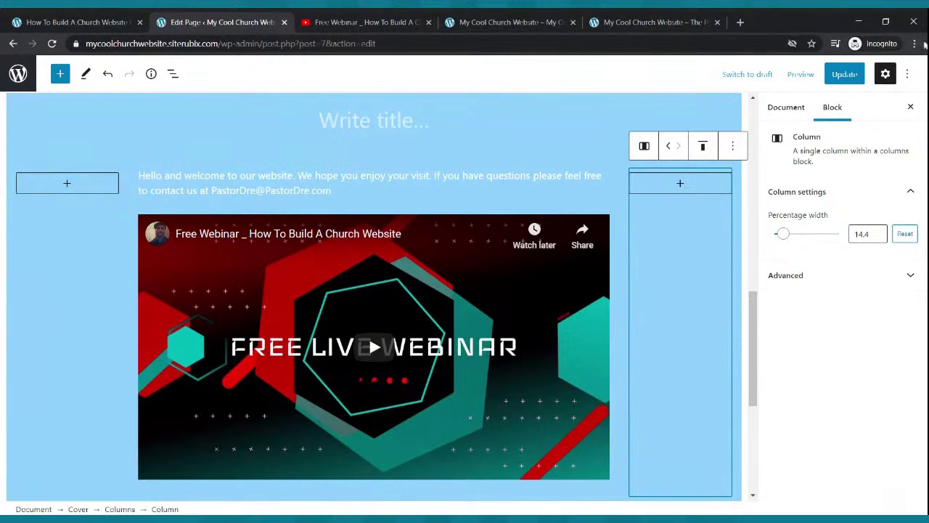
{"action": "left_click", "coordinate": [842, 75]}
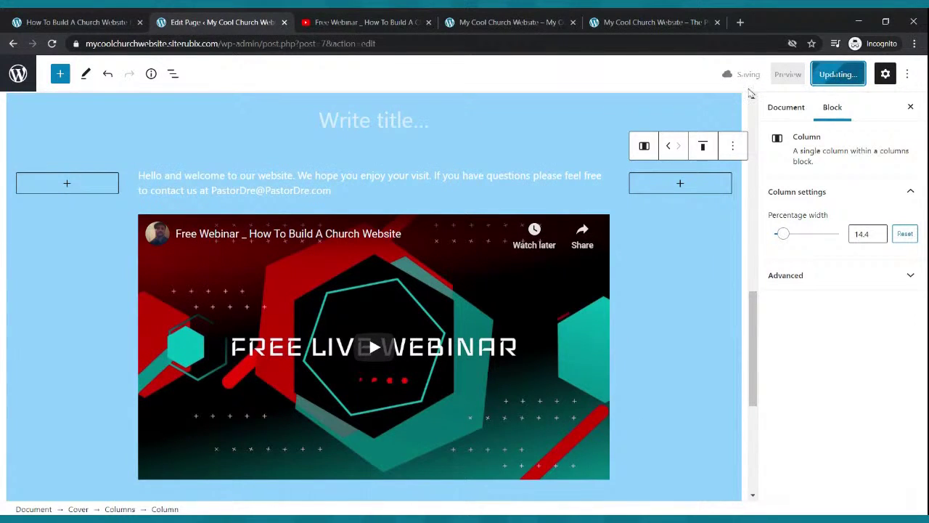
{"action": "left_click", "coordinate": [508, 22]}
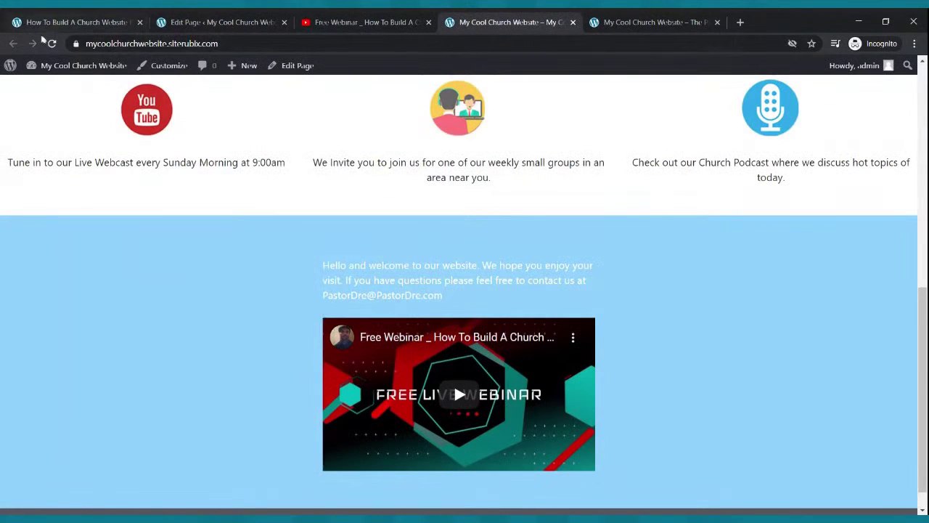
{"action": "left_click", "coordinate": [53, 44]}
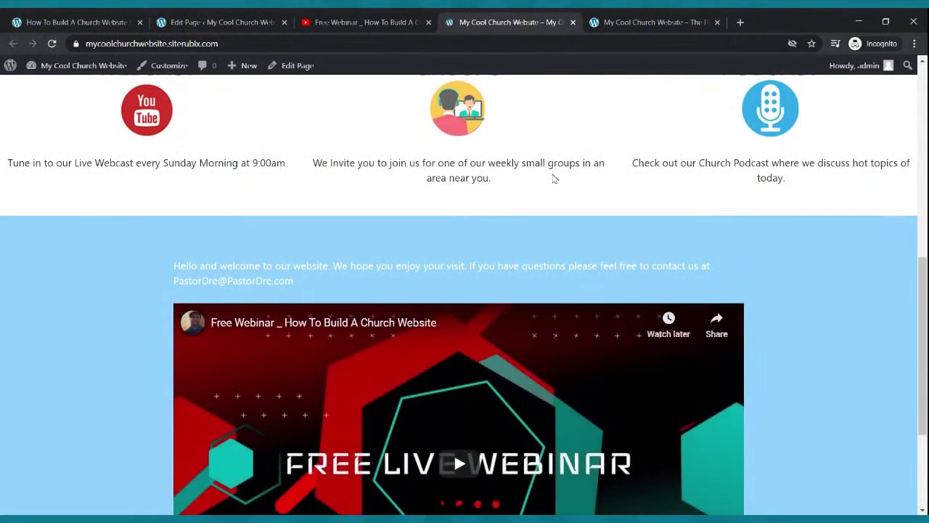
{"action": "scroll", "coordinate": [553, 177], "scroll_direction": "down", "scroll_amount": 3}
{"action": "scroll", "coordinate": [555, 178], "scroll_direction": "up", "scroll_amount": 3}
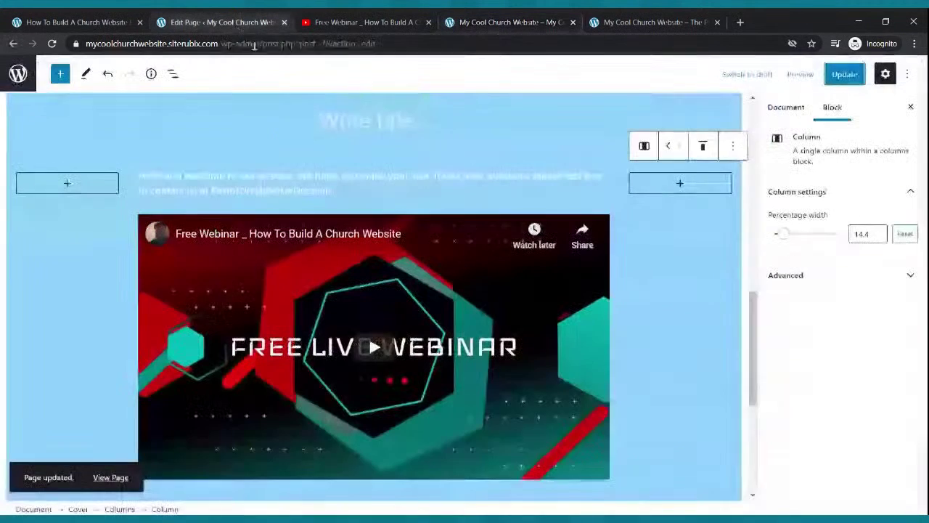
{"action": "left_click", "coordinate": [217, 21]}
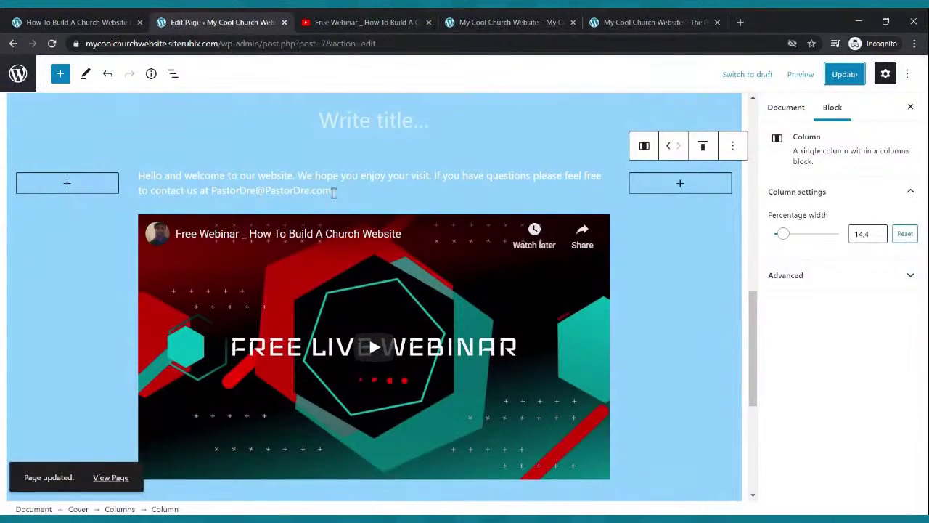
Make the welcome paragraph text bold.
{"action": "left_click_drag", "start_coordinate": [334, 191], "coordinate": [138, 177]}
{"action": "left_click", "coordinate": [303, 191]}
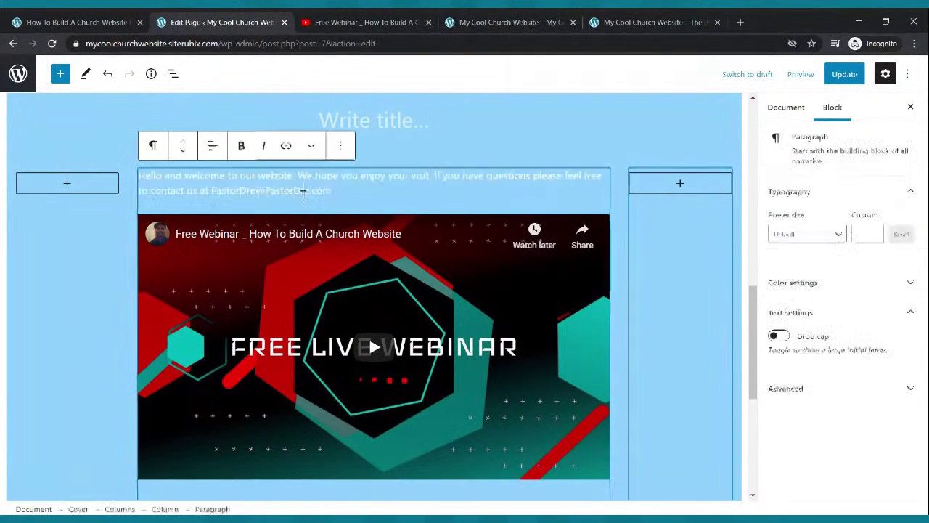
{"action": "left_click_drag", "start_coordinate": [331, 190], "coordinate": [143, 176]}
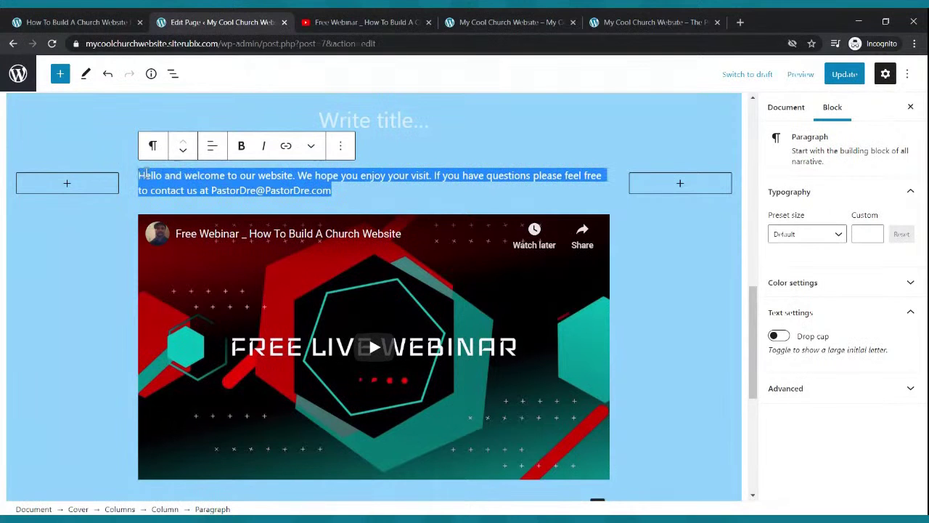
{"action": "left_click", "coordinate": [241, 147]}
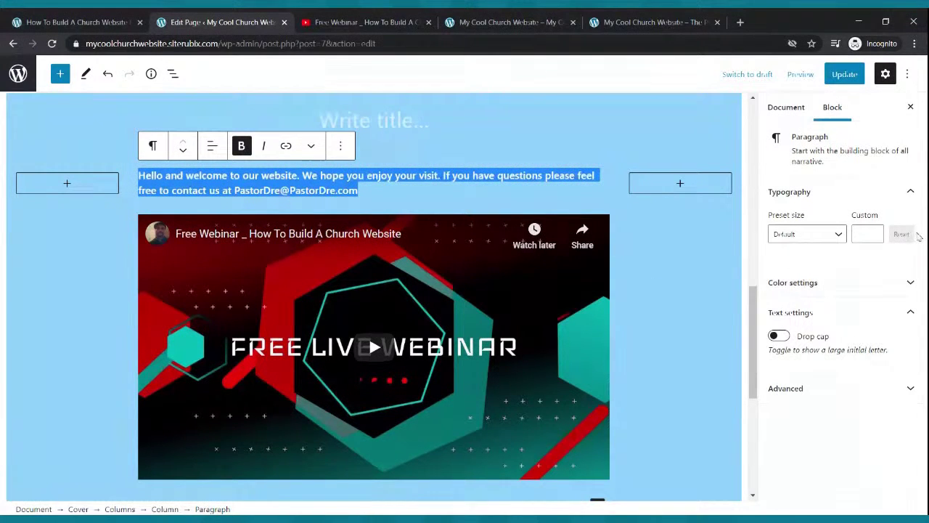
Set the welcome paragraph's custom font size to 22.
{"action": "left_click", "coordinate": [874, 230]}
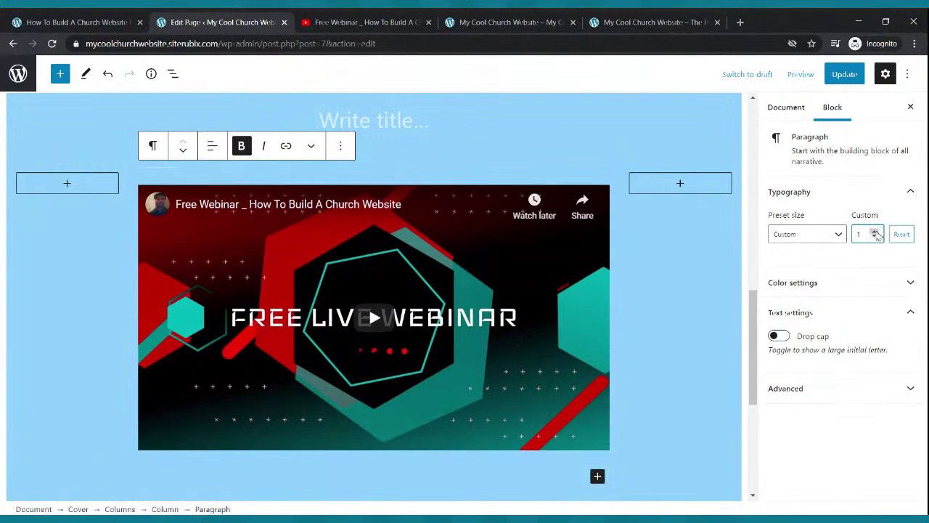
{"action": "type", "text": "9"}
{"action": "left_click", "coordinate": [875, 234]}
{"action": "left_click", "coordinate": [875, 234]}
{"action": "left_click", "coordinate": [875, 234]}
{"action": "left_click", "coordinate": [876, 233]}
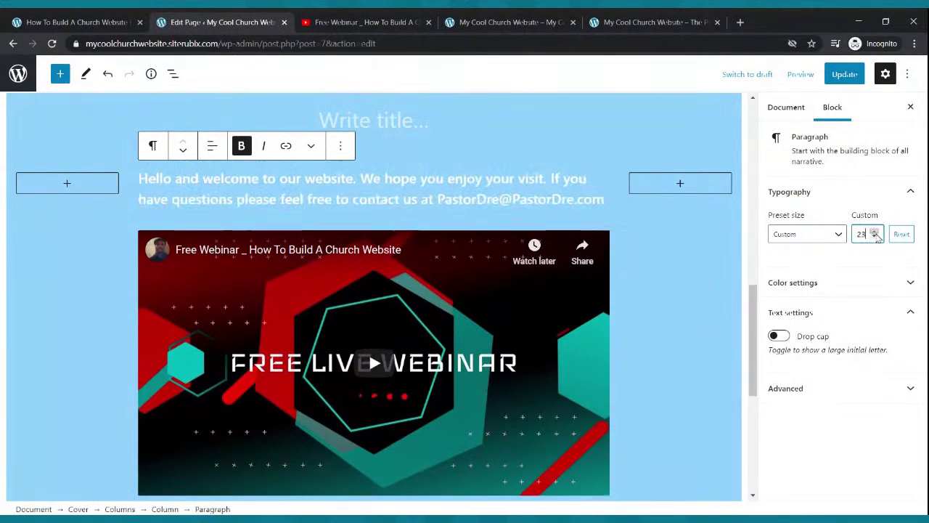
{"action": "left_click", "coordinate": [876, 233]}
{"action": "left_click", "coordinate": [875, 239]}
{"action": "left_click", "coordinate": [874, 238]}
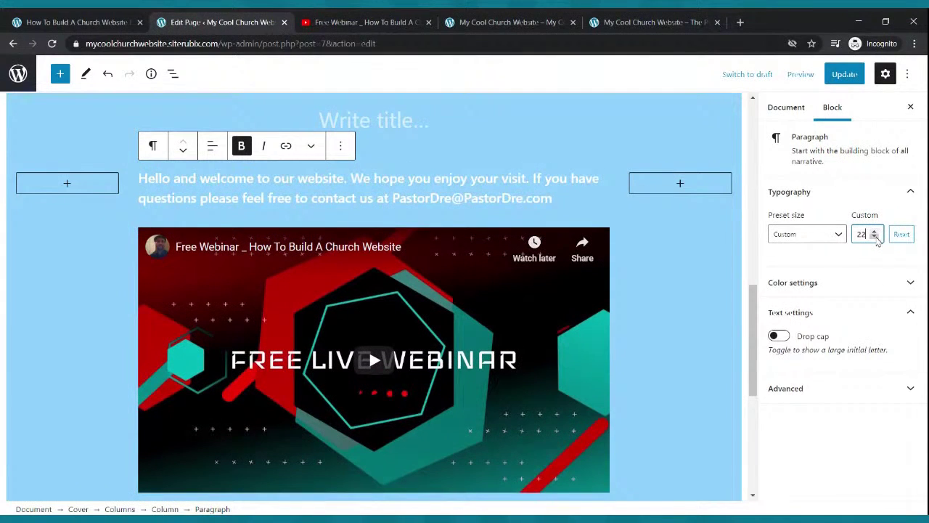
Centre the welcome paragraph, update the page, and view the live site.
{"action": "triple_click", "coordinate": [376, 191]}
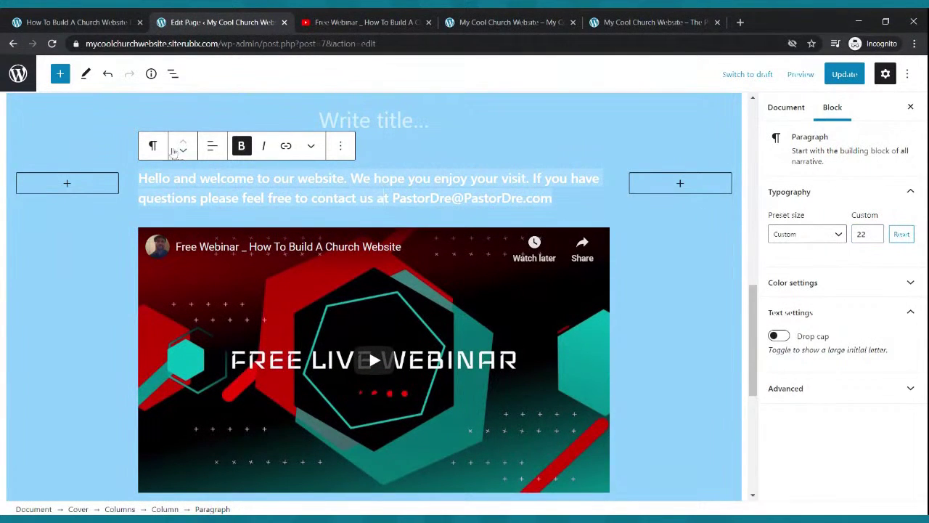
{"action": "left_click", "coordinate": [213, 148]}
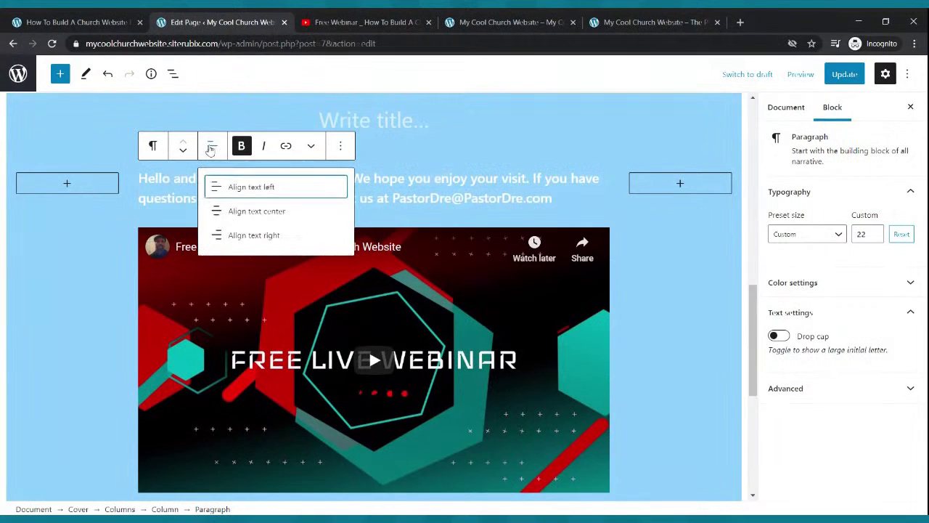
{"action": "left_click", "coordinate": [234, 212]}
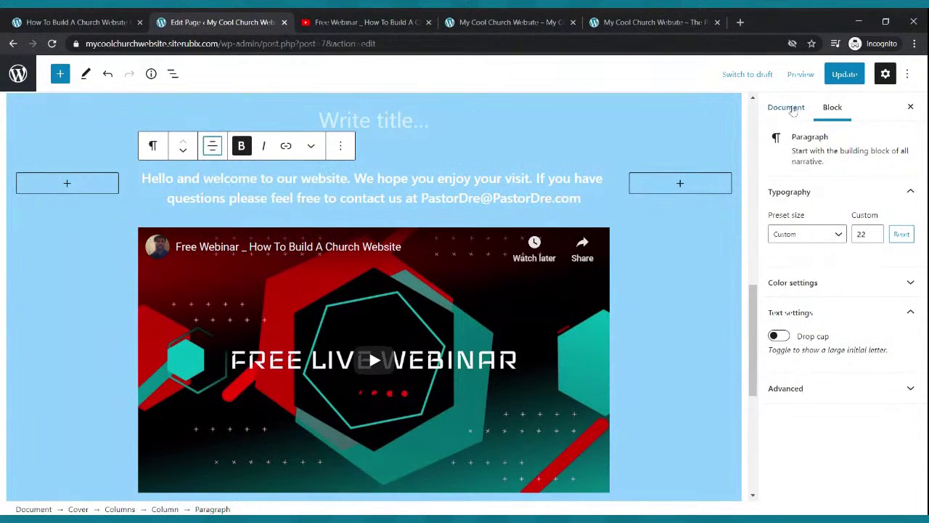
{"action": "left_click", "coordinate": [833, 77]}
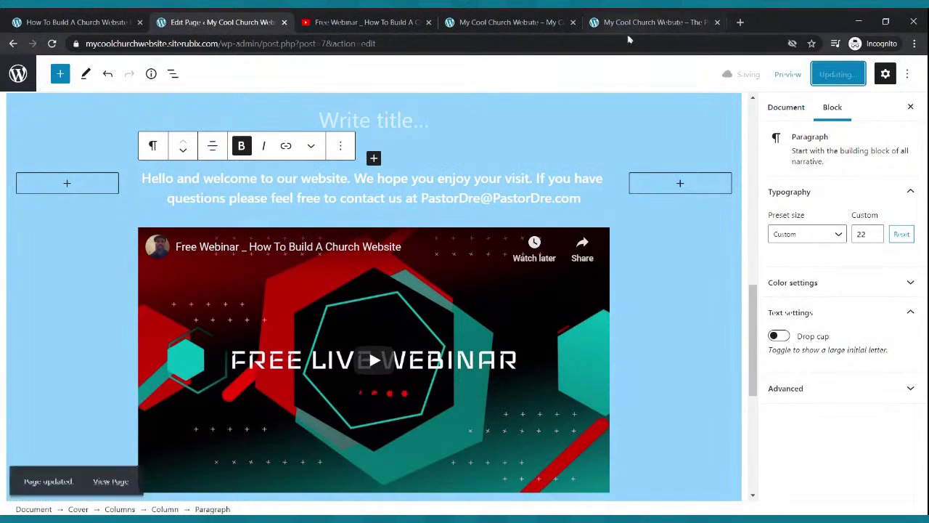
{"action": "left_click", "coordinate": [508, 22]}
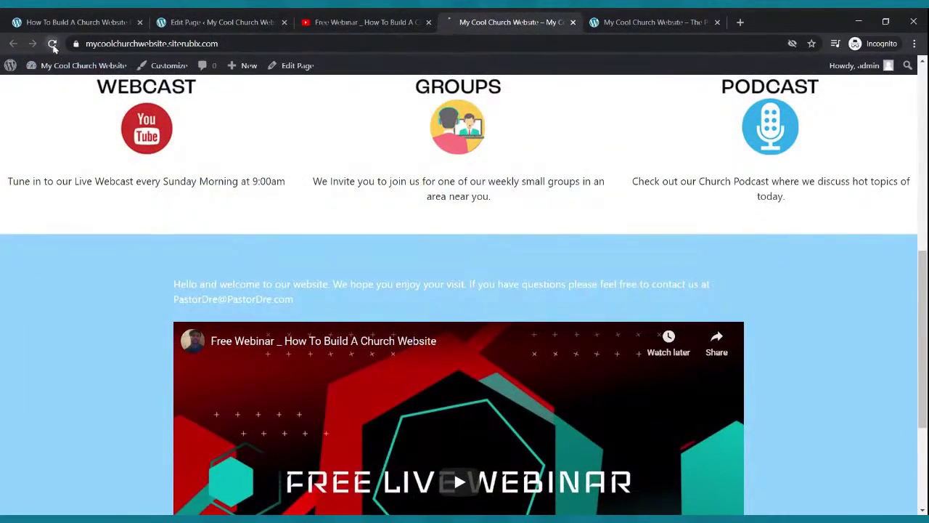
Reload the live site to check the bold centred welcome text, then return to the editor.
{"action": "left_click", "coordinate": [51, 43]}
{"action": "scroll", "coordinate": [491, 229], "scroll_direction": "down", "scroll_amount": 3}
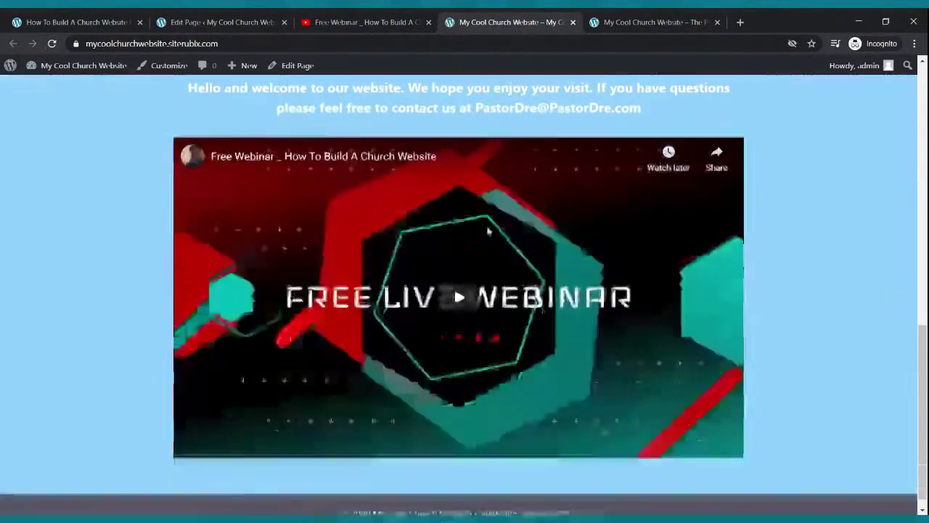
{"action": "scroll", "coordinate": [500, 221], "scroll_direction": "up", "scroll_amount": 15}
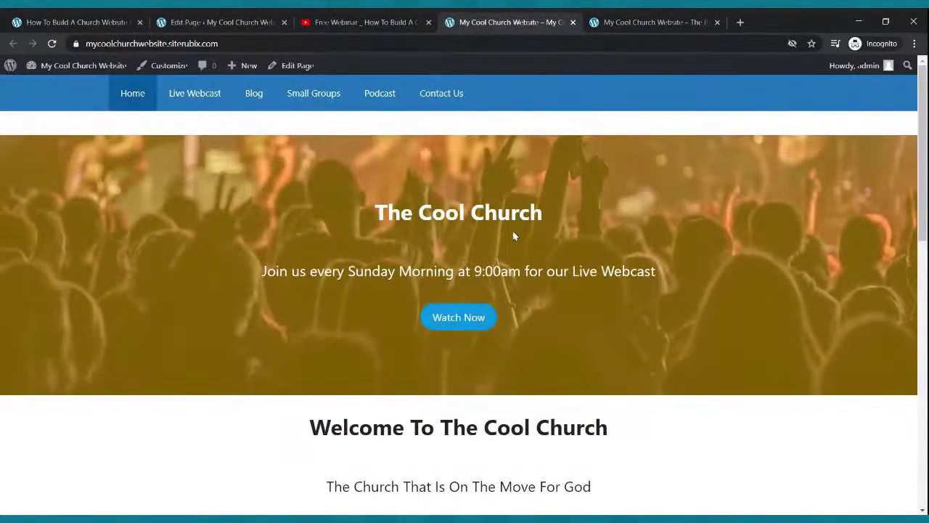
{"action": "scroll", "coordinate": [516, 235], "scroll_direction": "down", "scroll_amount": 4}
{"action": "scroll", "coordinate": [512, 236], "scroll_direction": "up", "scroll_amount": 5}
{"action": "left_click", "coordinate": [236, 25]}
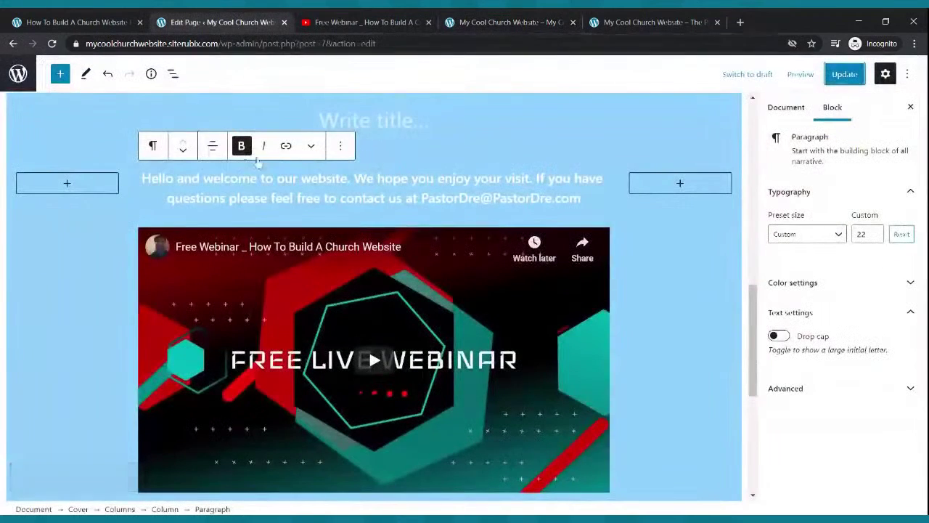
Reopen Home from the Pages list in the block editor and select its Watch Now button.
{"action": "left_click", "coordinate": [14, 44]}
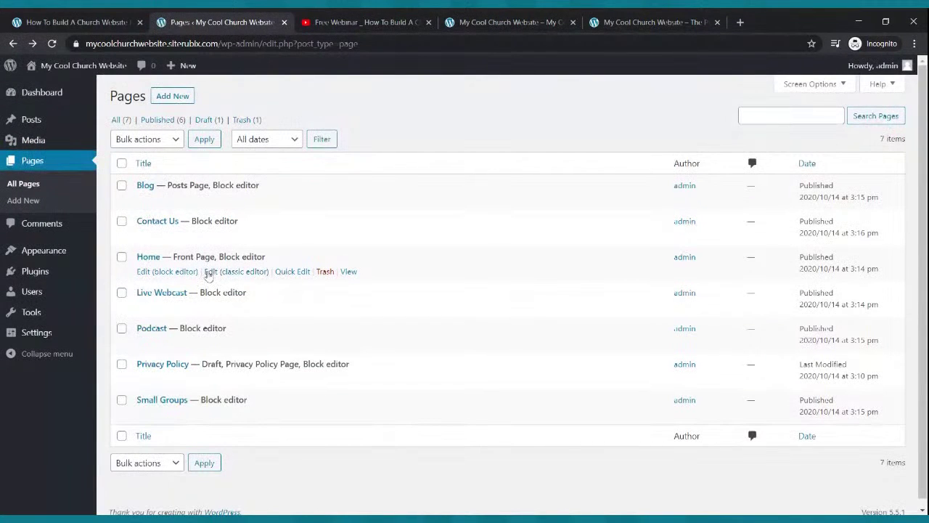
{"action": "left_click", "coordinate": [161, 273]}
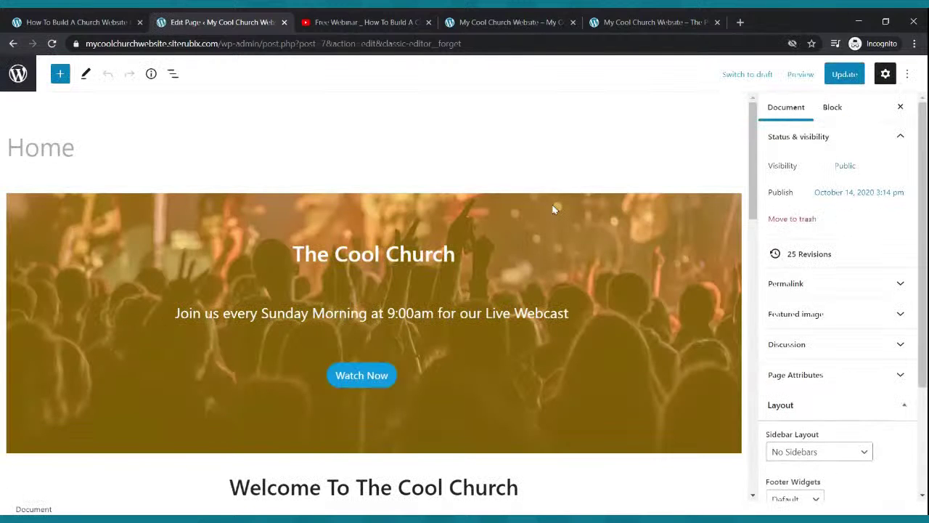
{"action": "left_click", "coordinate": [394, 385]}
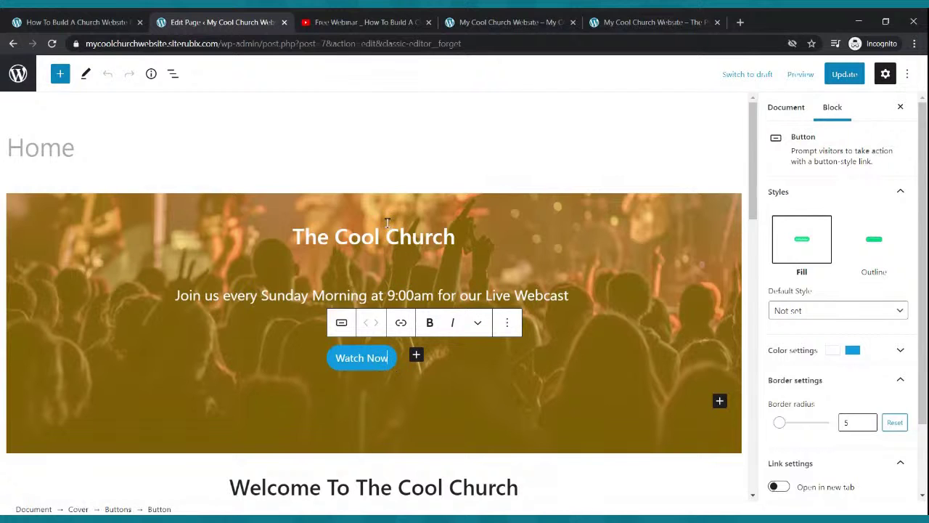
{"action": "left_click", "coordinate": [465, 24]}
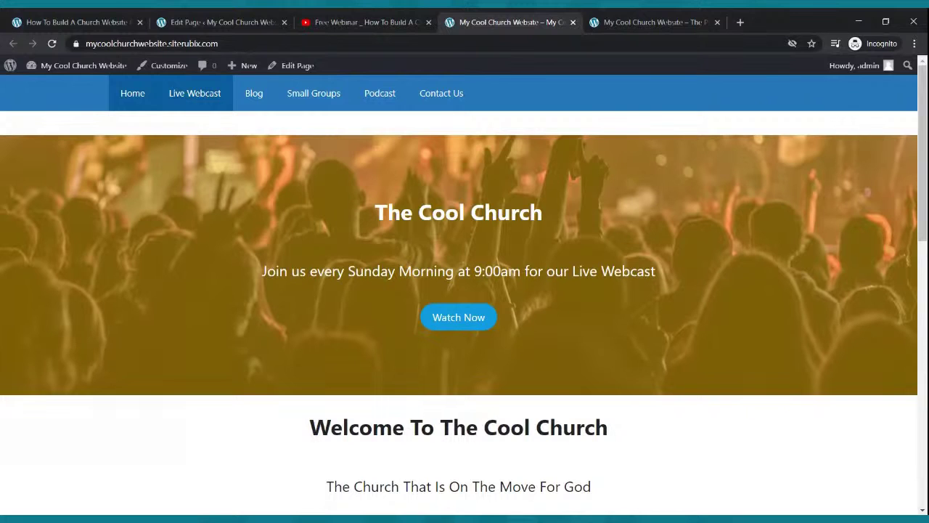
Copy the Live Webcast page's web address from the live site menu.
{"action": "left_click", "coordinate": [207, 100]}
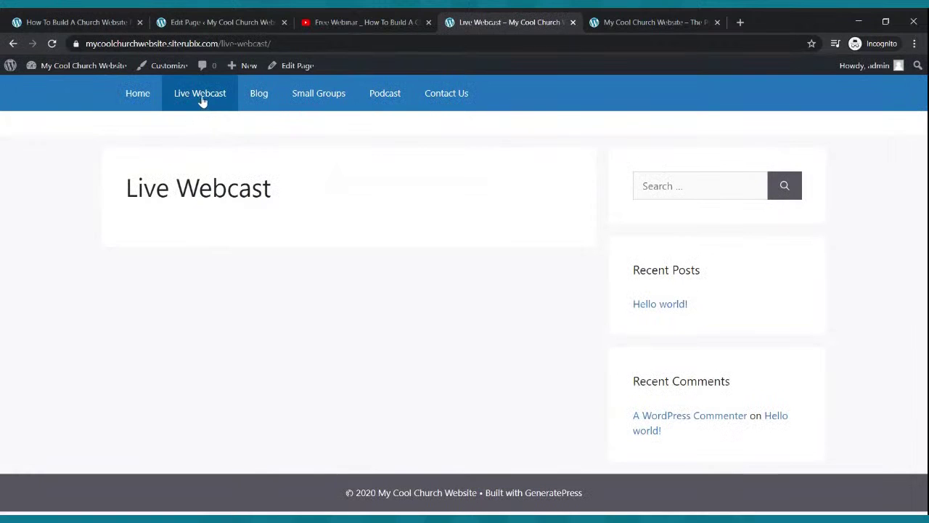
{"action": "left_click", "coordinate": [209, 44]}
{"action": "key", "text": "ctrl+c"}
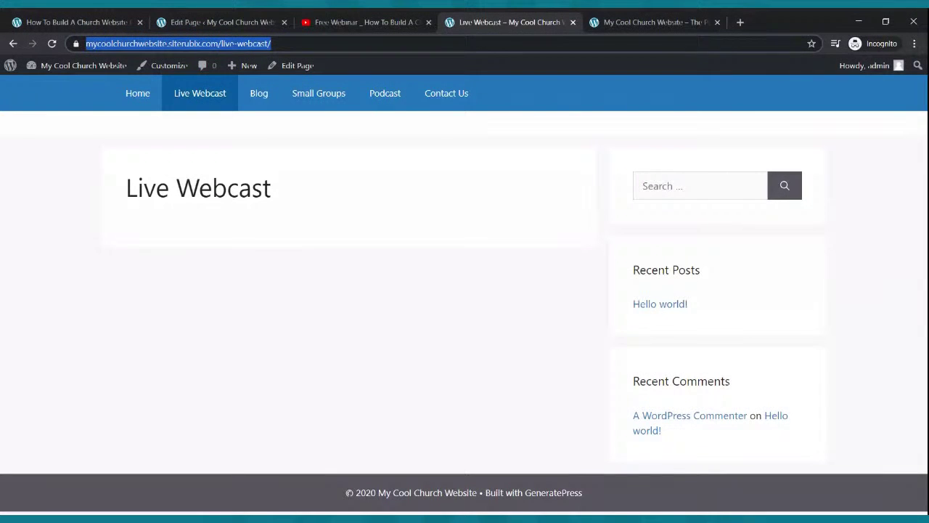
{"action": "left_click", "coordinate": [243, 17]}
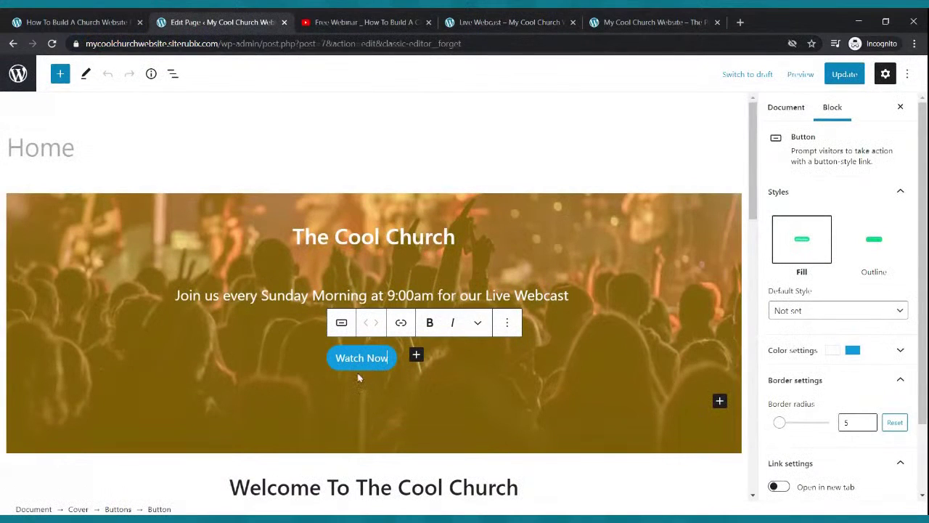
Link the Watch Now button to the Live Webcast URL, update Home, and reload the live home.
{"action": "left_click", "coordinate": [401, 322]}
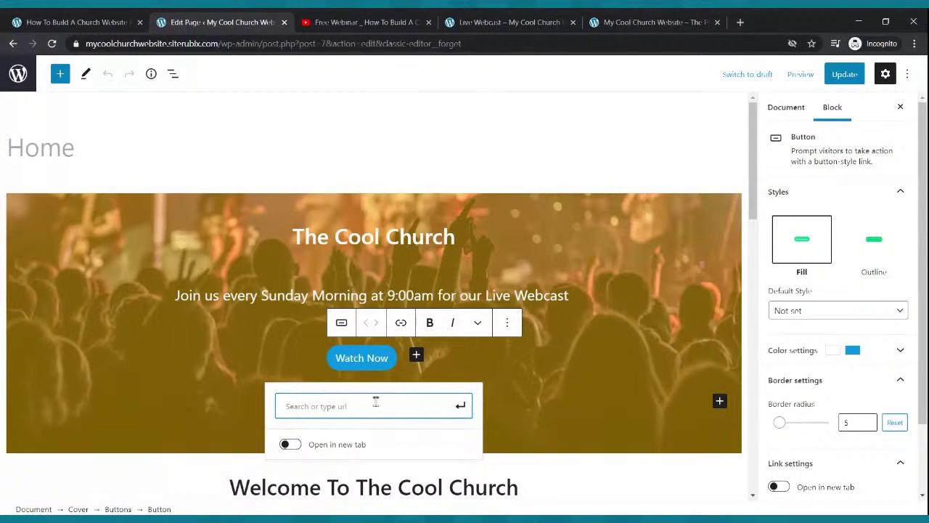
{"action": "key", "text": "ctrl+v"}
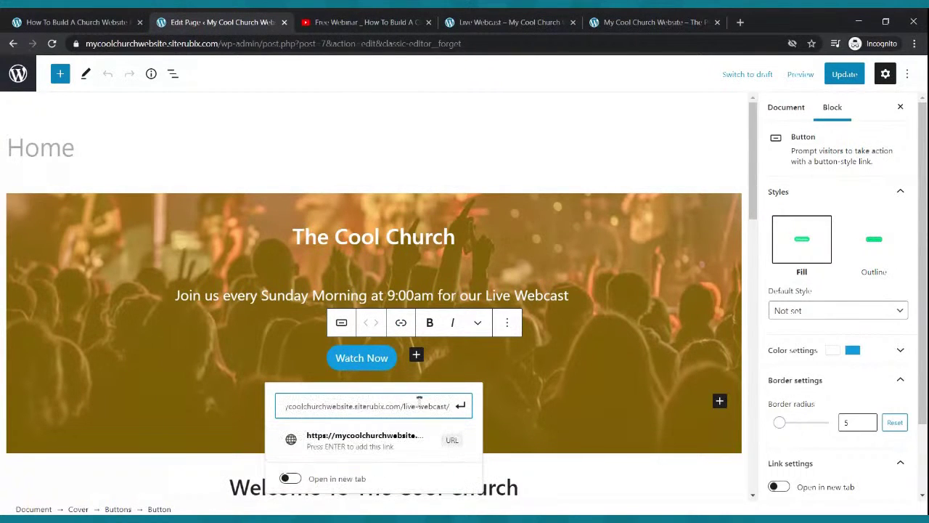
{"action": "left_click", "coordinate": [461, 408]}
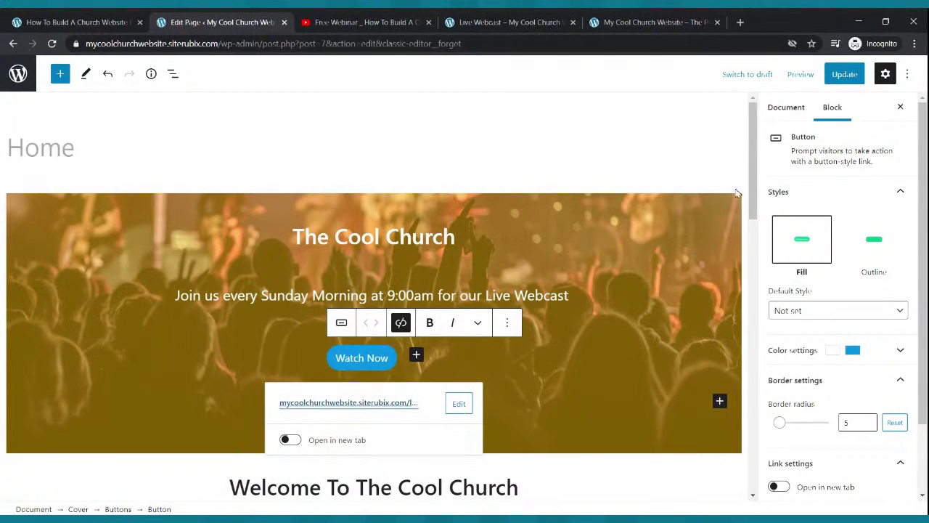
{"action": "left_click", "coordinate": [842, 73]}
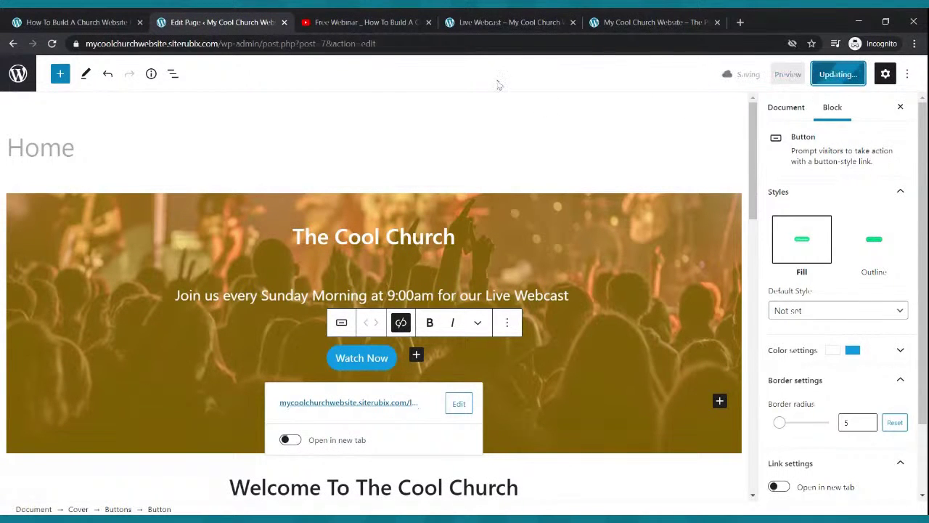
{"action": "left_click", "coordinate": [513, 19]}
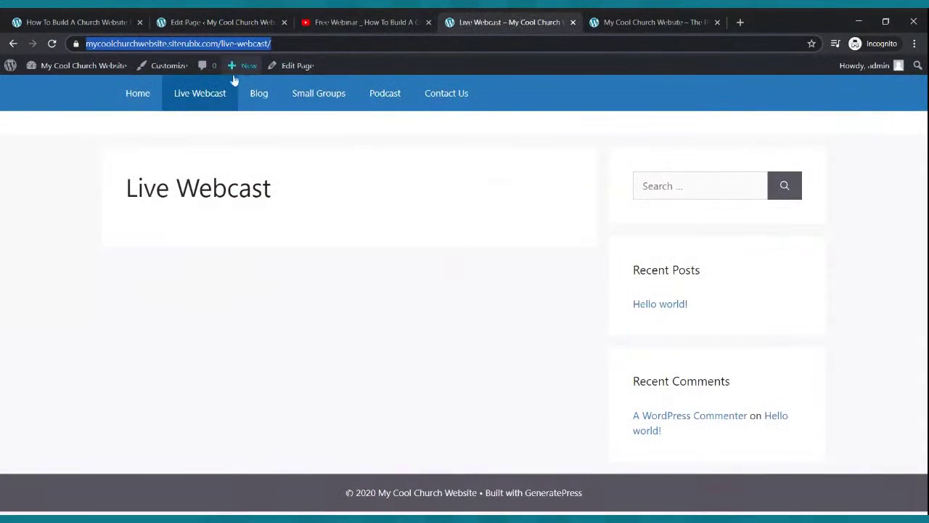
{"action": "left_click", "coordinate": [145, 100]}
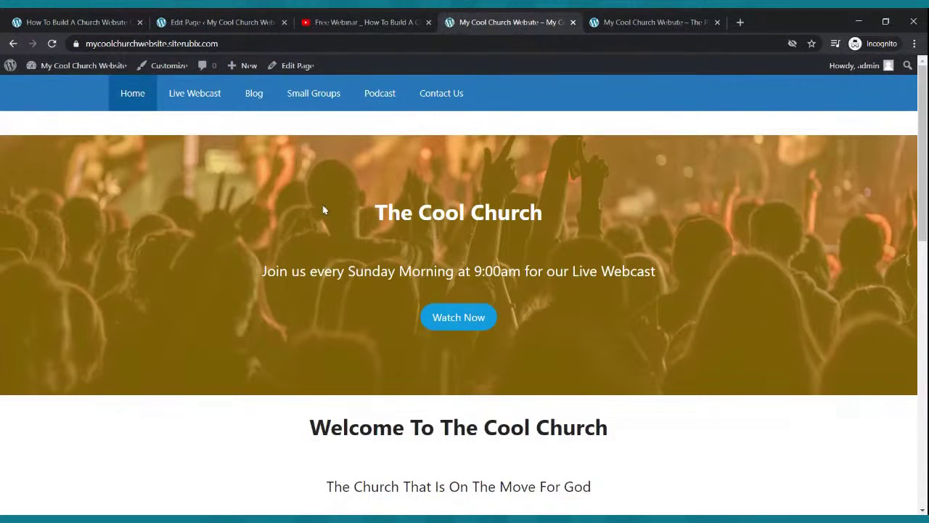
Test that Watch Now opens the Live Webcast page, then return to the Home editor.
{"action": "left_click", "coordinate": [452, 314]}
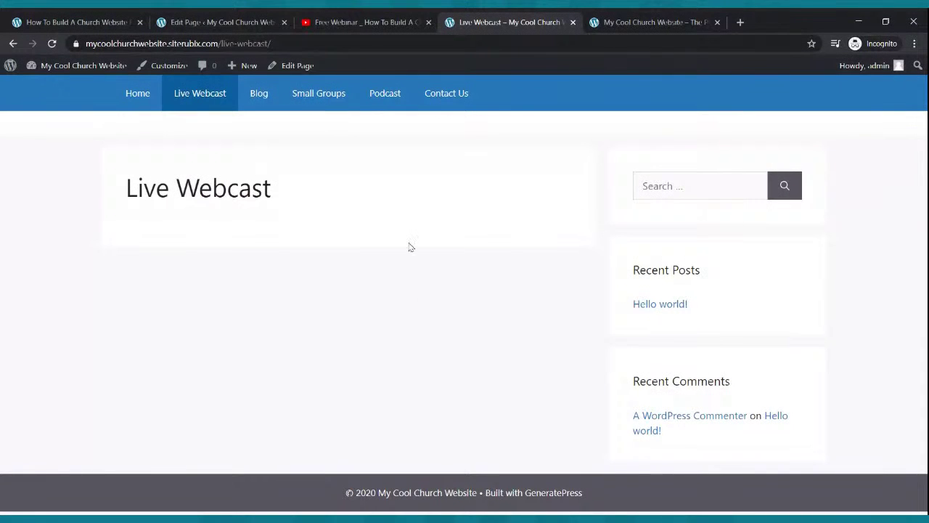
{"action": "left_click", "coordinate": [138, 97]}
{"action": "scroll", "coordinate": [297, 183], "scroll_direction": "down", "scroll_amount": 5}
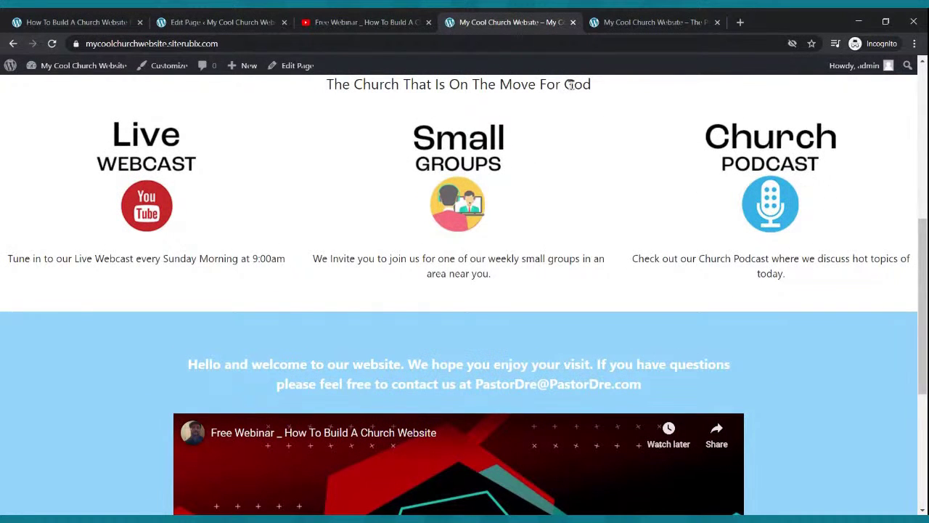
{"action": "left_click", "coordinate": [233, 21]}
{"action": "scroll", "coordinate": [273, 200], "scroll_direction": "down", "scroll_amount": 5}
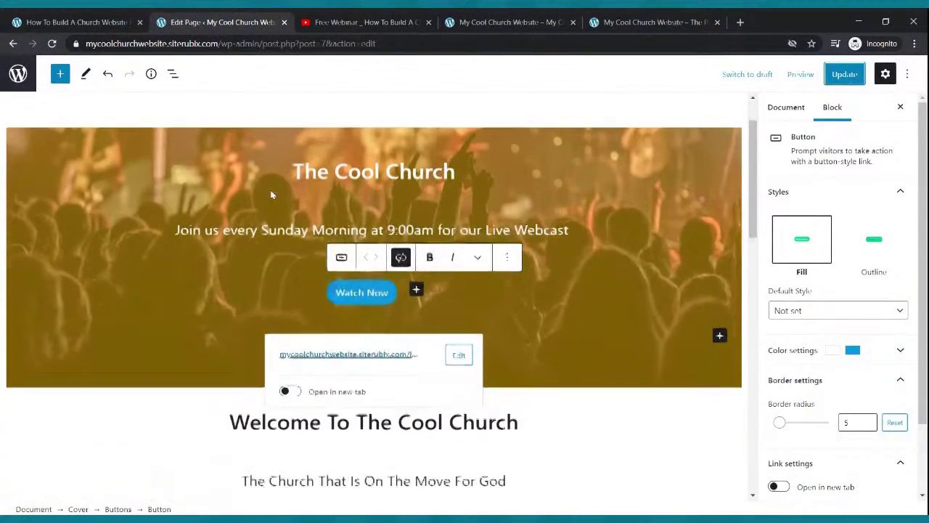
Select the Live Webcast image and copy the Live Webcast page address from the live site.
{"action": "left_click", "coordinate": [154, 233]}
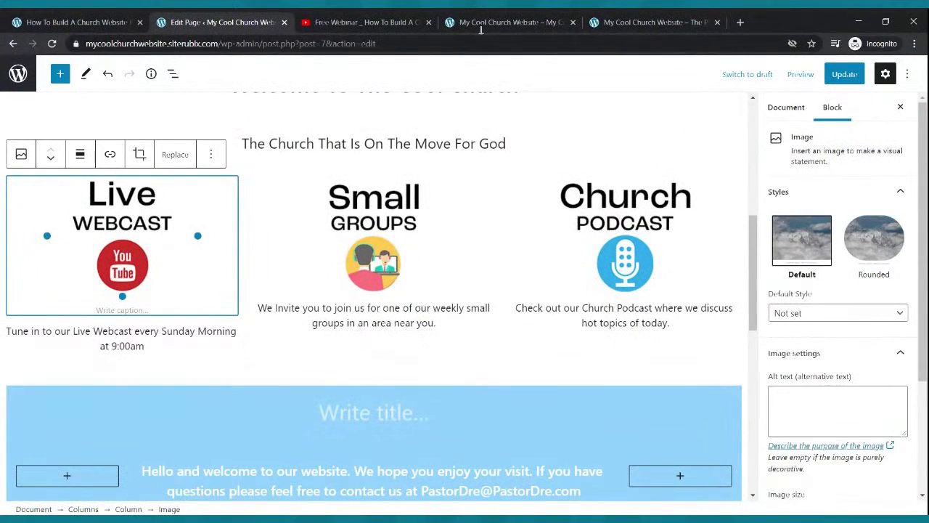
{"action": "left_click", "coordinate": [508, 22]}
{"action": "scroll", "coordinate": [416, 153], "scroll_direction": "up", "scroll_amount": 6}
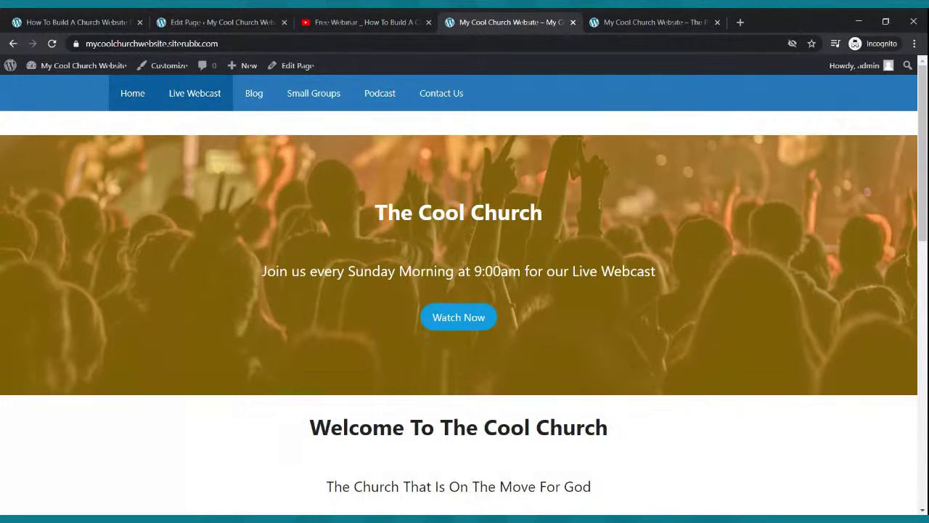
{"action": "left_click", "coordinate": [209, 96]}
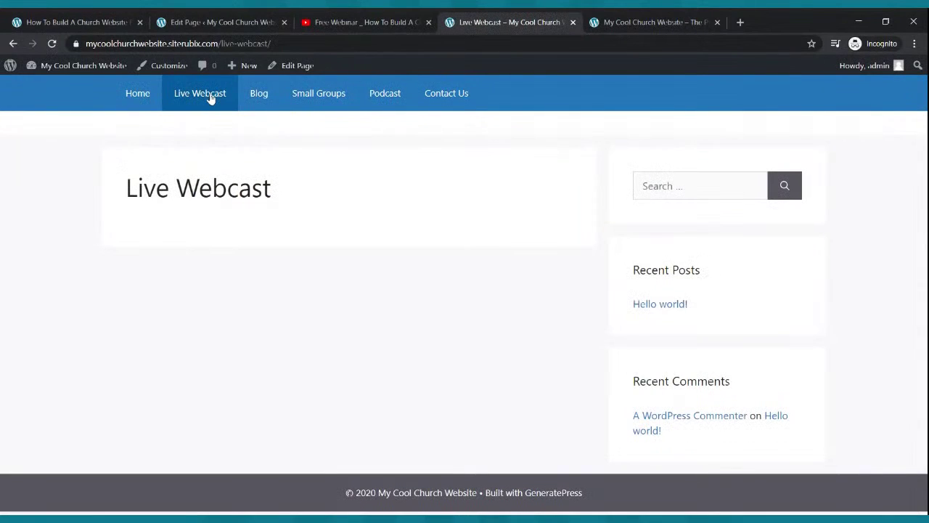
{"action": "left_click", "coordinate": [211, 45]}
{"action": "key", "text": "ctrl+c"}
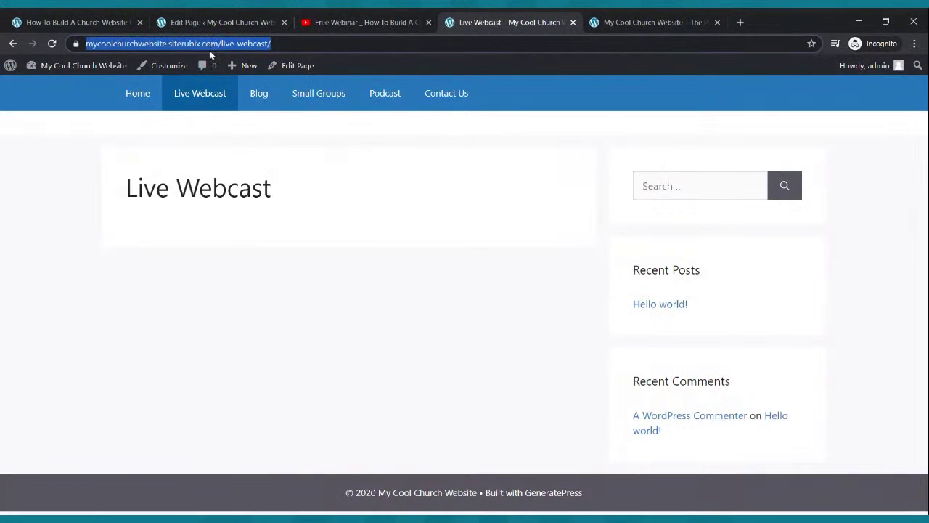
{"action": "left_click", "coordinate": [216, 22]}
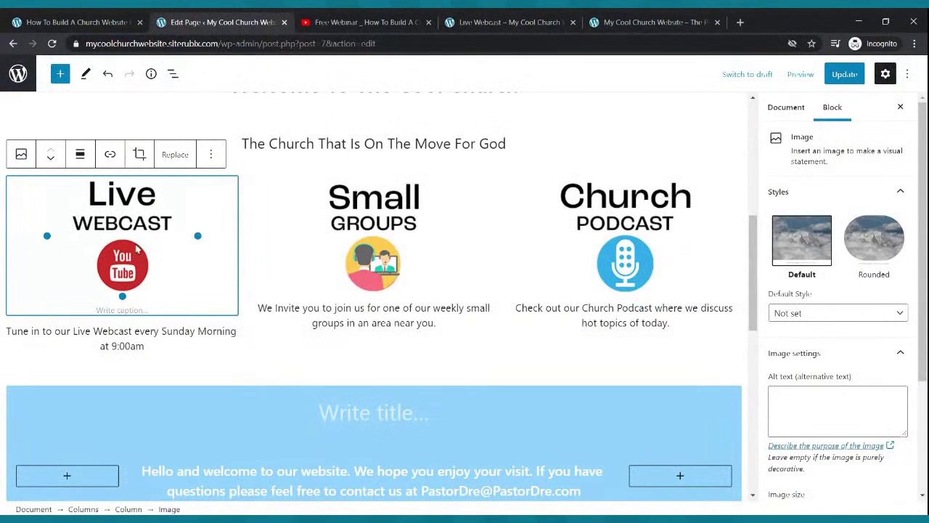
Link the Live Webcast image to the copied Live Webcast page address.
{"action": "left_click", "coordinate": [110, 153]}
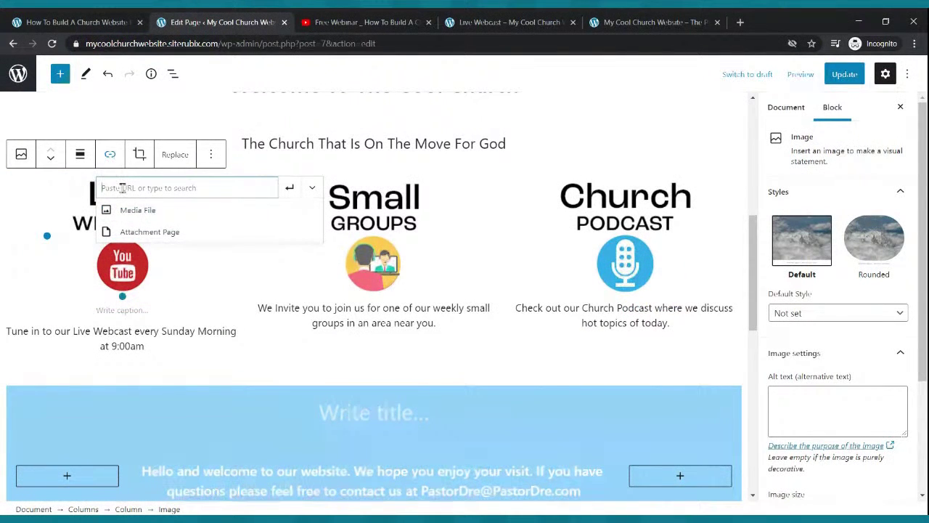
{"action": "key", "text": "ctrl+v"}
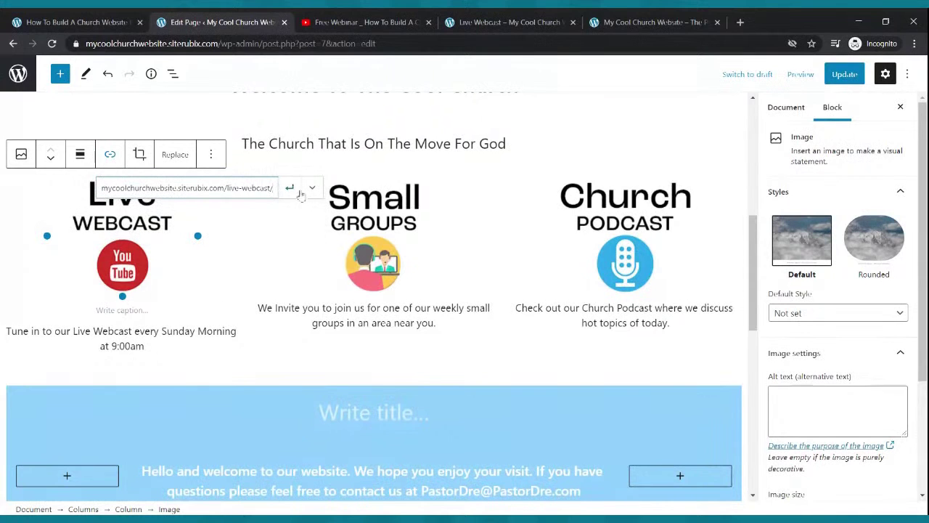
{"action": "left_click", "coordinate": [291, 188]}
{"action": "left_click", "coordinate": [365, 231]}
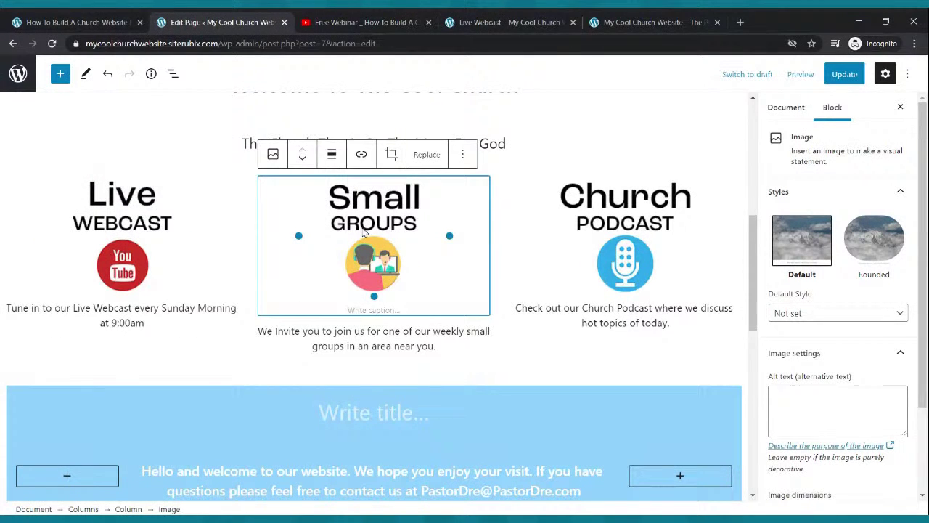
{"action": "left_click", "coordinate": [464, 24]}
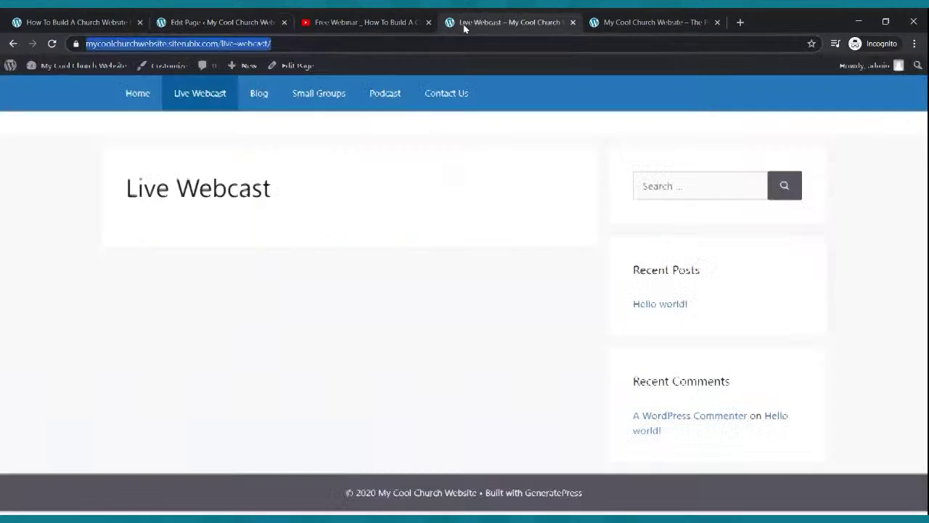
Copy the Small Groups page address and link the Small Groups image to it.
{"action": "left_click", "coordinate": [305, 98]}
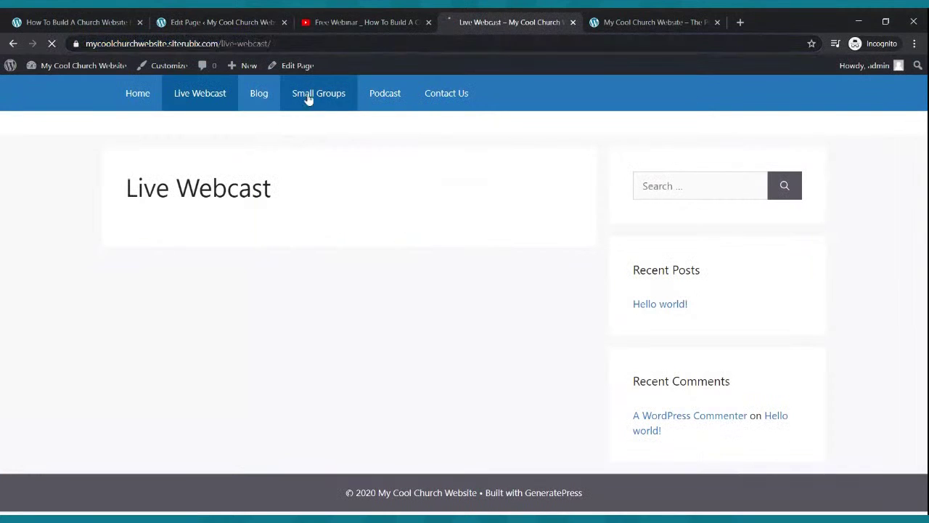
{"action": "left_click", "coordinate": [257, 45]}
{"action": "key", "text": "ctrl+c"}
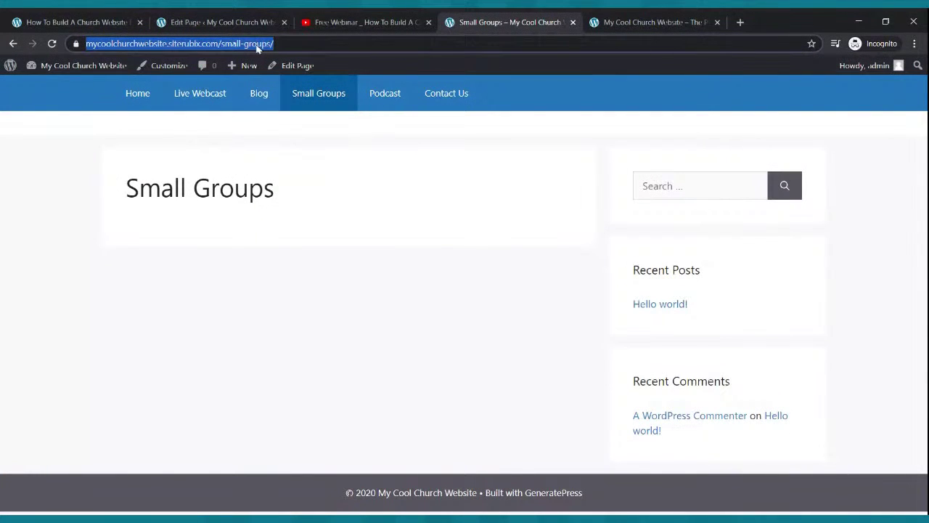
{"action": "left_click", "coordinate": [228, 21]}
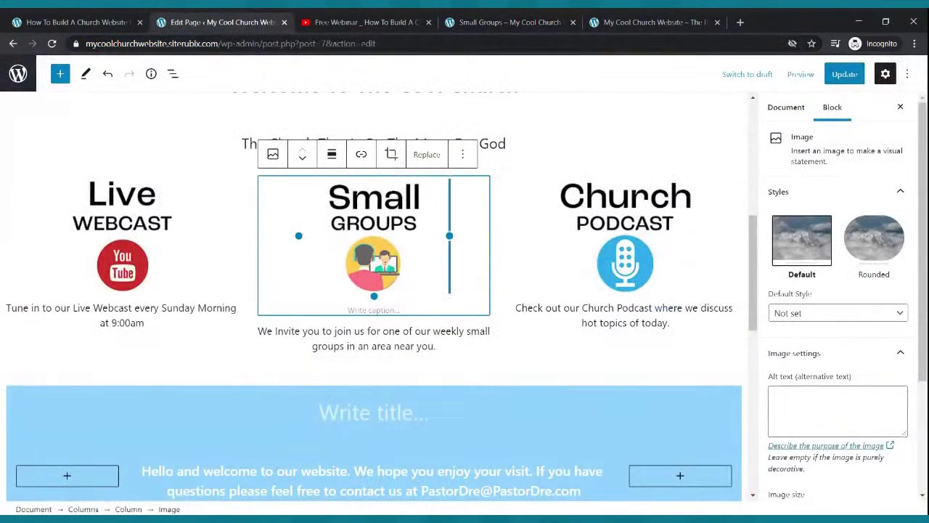
{"action": "left_click", "coordinate": [361, 154]}
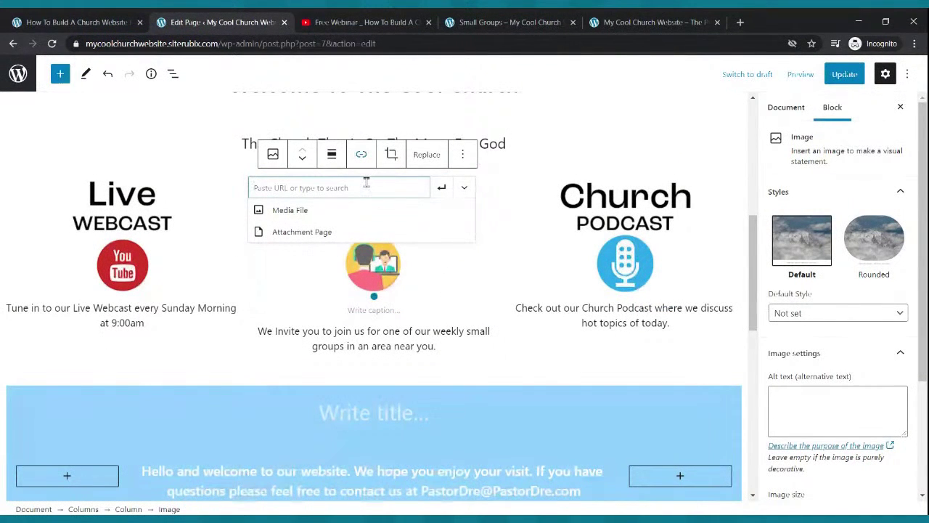
{"action": "key", "text": "ctrl+v"}
{"action": "left_click", "coordinate": [440, 187]}
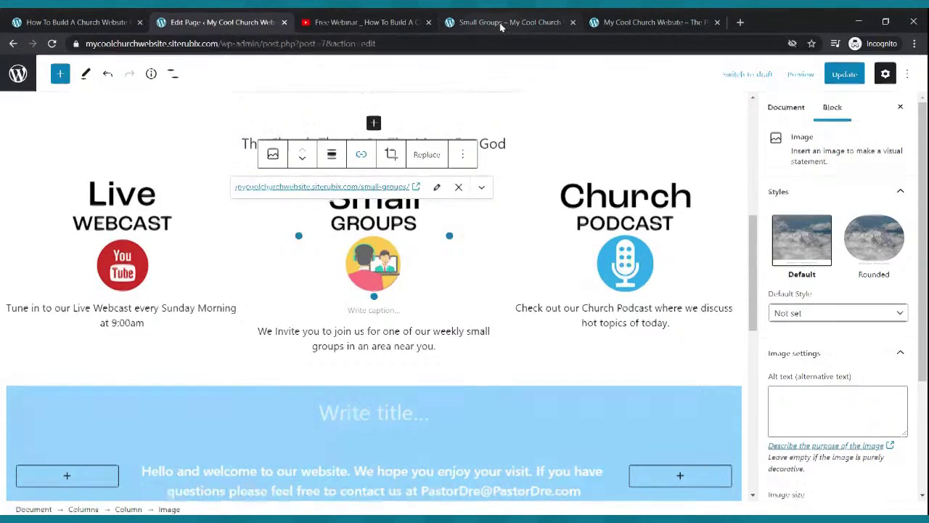
{"action": "left_click", "coordinate": [501, 23]}
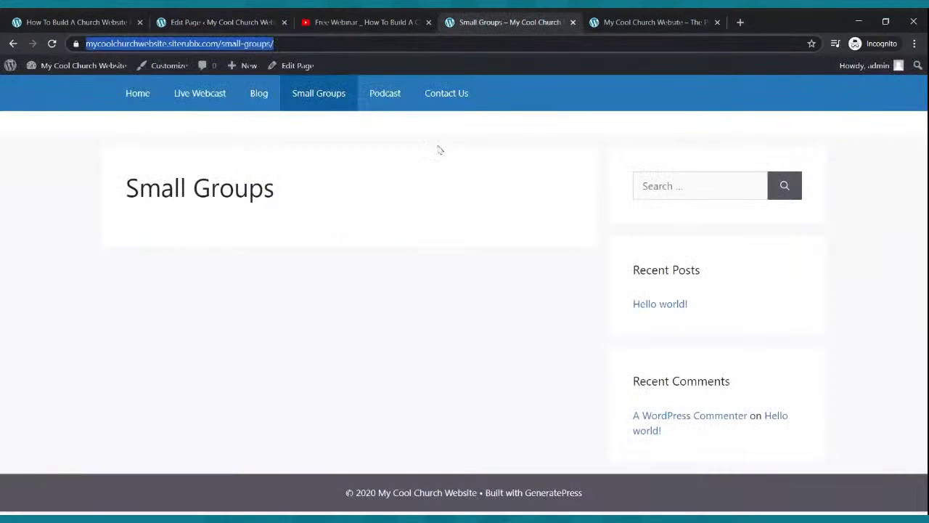
Link the Church Podcast image to the copied Podcast page address and update Home.
{"action": "left_click", "coordinate": [375, 100]}
{"action": "left_click", "coordinate": [234, 45]}
{"action": "key", "text": "ctrl+c"}
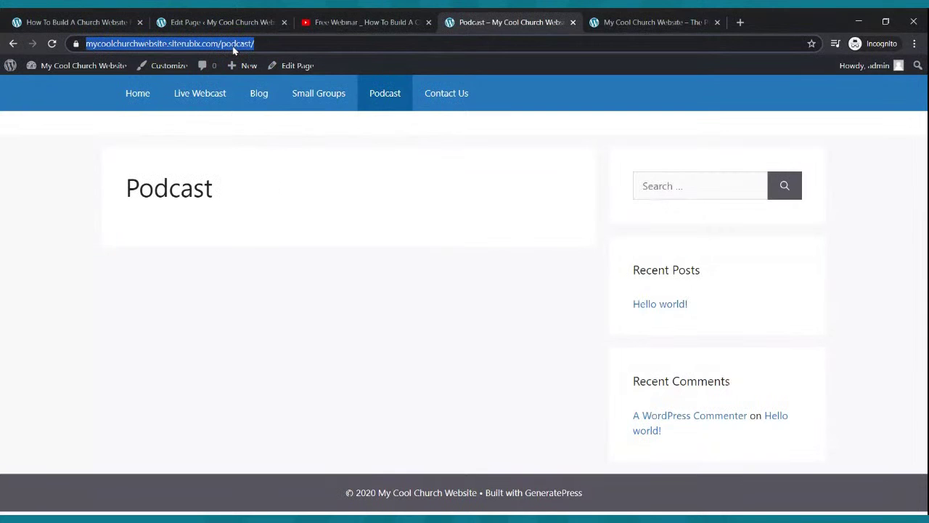
{"action": "left_click", "coordinate": [218, 23]}
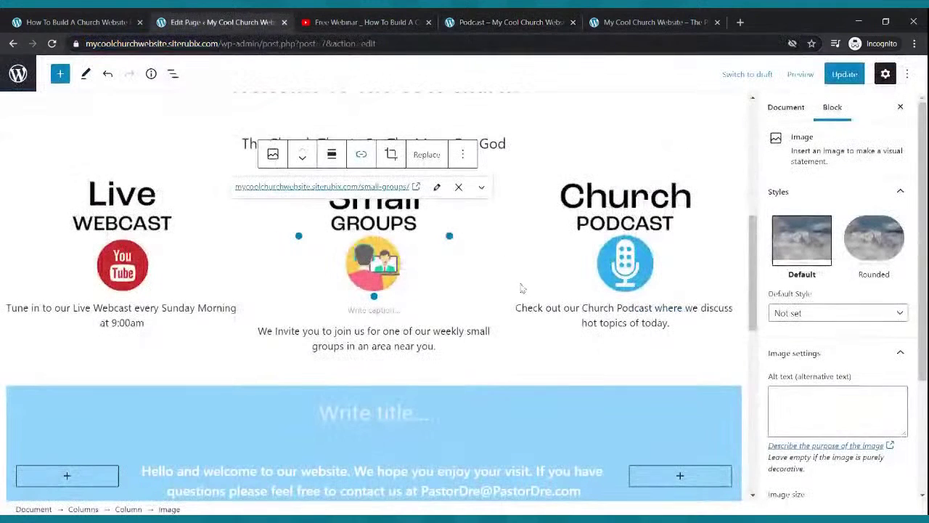
{"action": "left_click", "coordinate": [624, 266]}
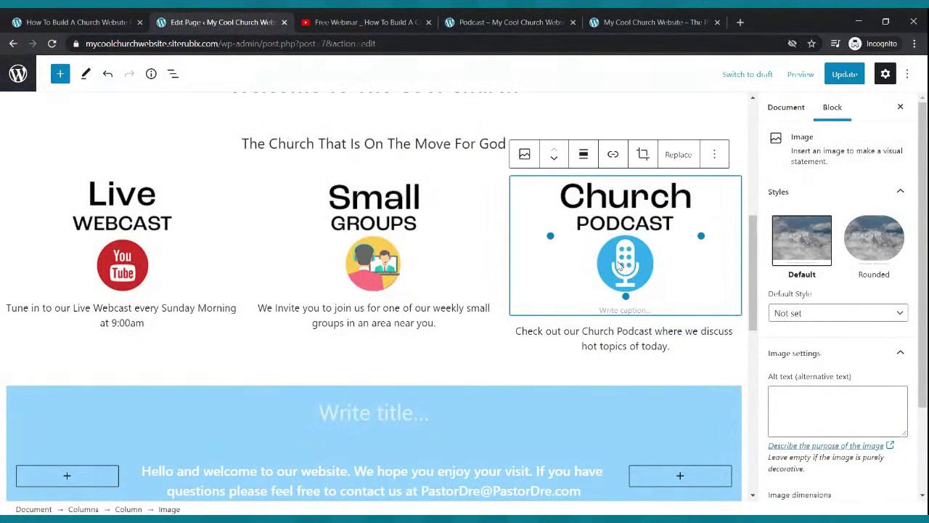
{"action": "left_click", "coordinate": [613, 155]}
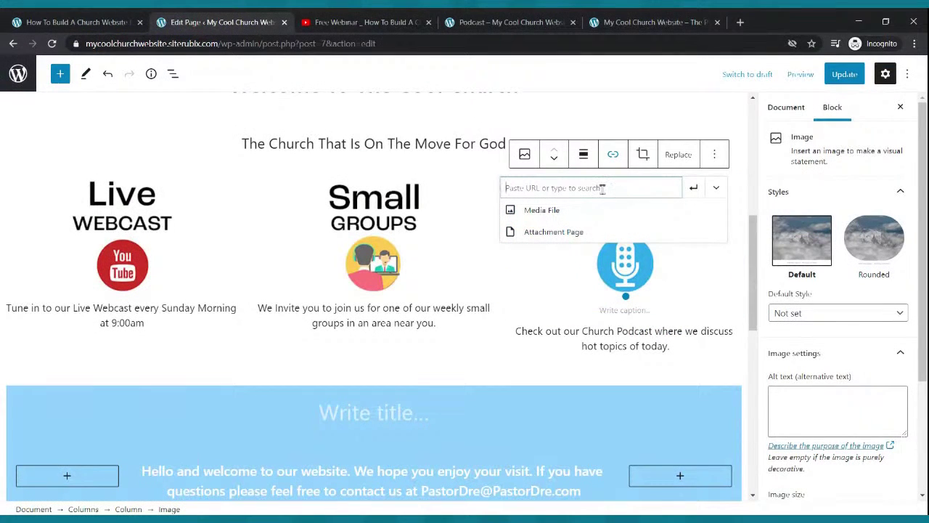
{"action": "key", "text": "ctrl+v"}
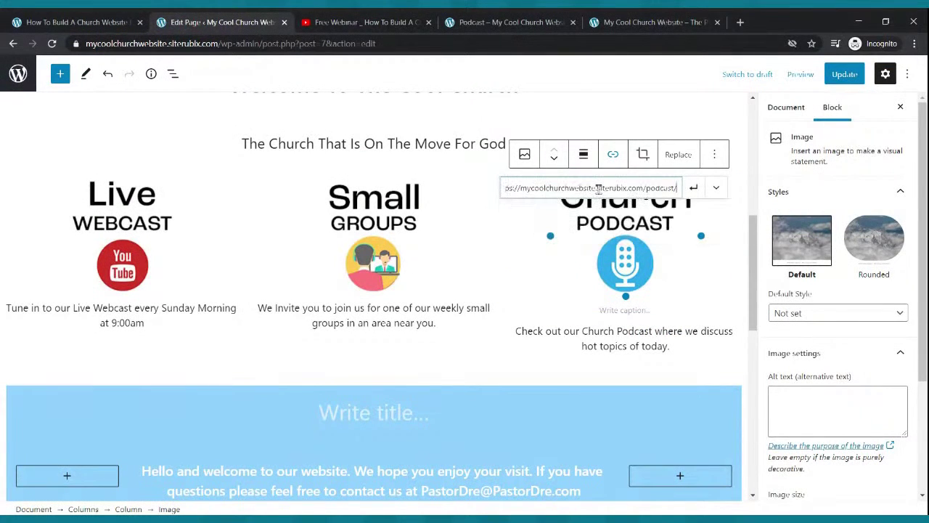
{"action": "left_click", "coordinate": [693, 187]}
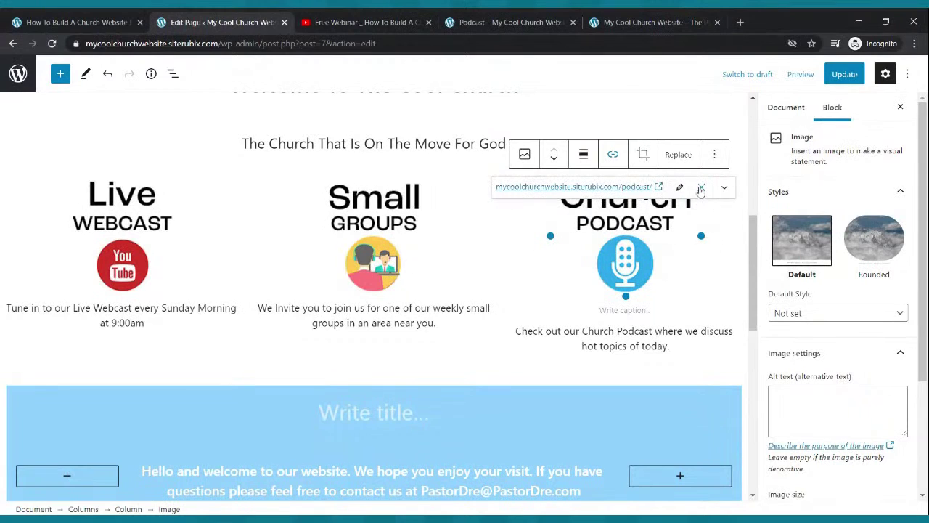
{"action": "left_click", "coordinate": [842, 77]}
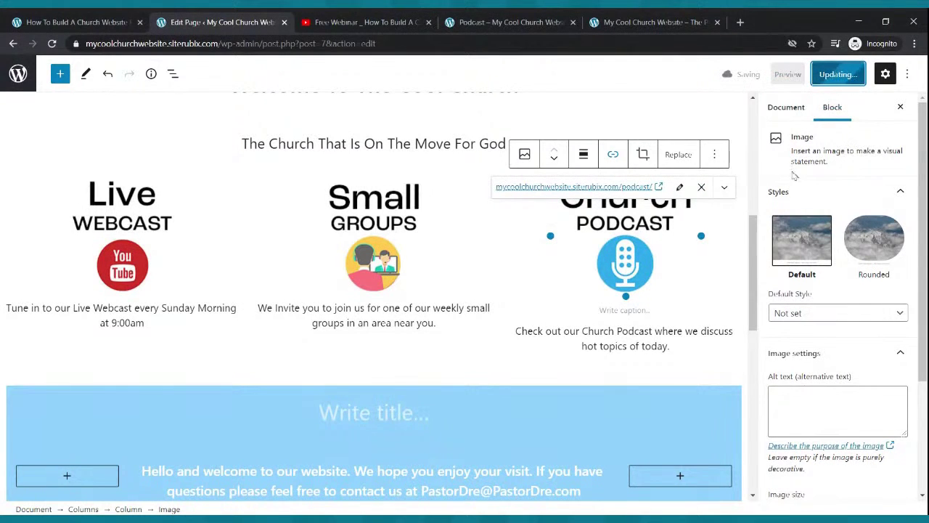
{"action": "left_click", "coordinate": [508, 22]}
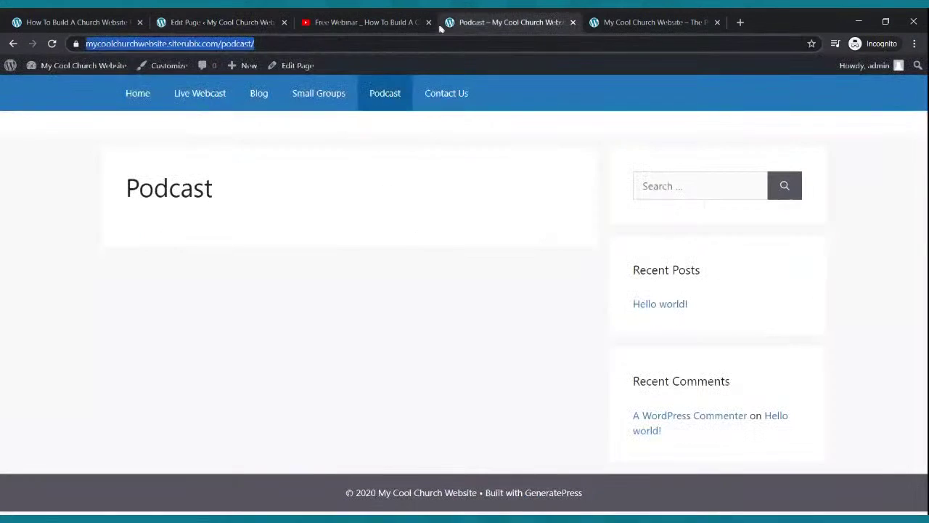
Test that the Live Webcast and Small Groups icons open their pages on the live site.
{"action": "left_click", "coordinate": [138, 95]}
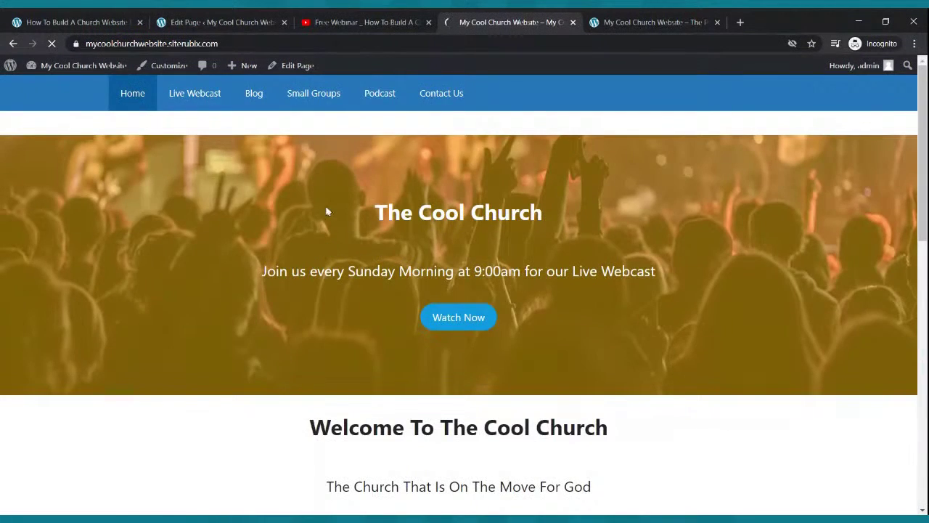
{"action": "scroll", "coordinate": [327, 211], "scroll_direction": "down", "scroll_amount": 5}
{"action": "left_click", "coordinate": [171, 195]}
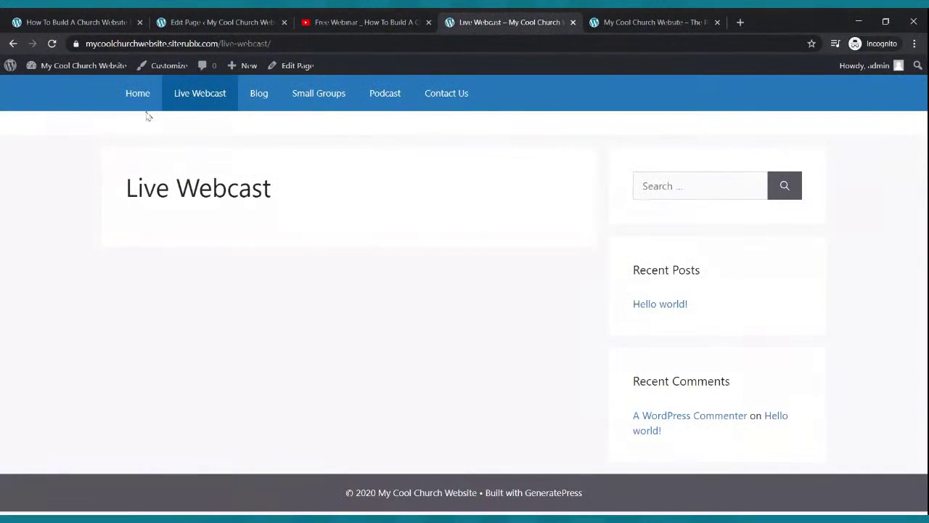
{"action": "left_click", "coordinate": [143, 100]}
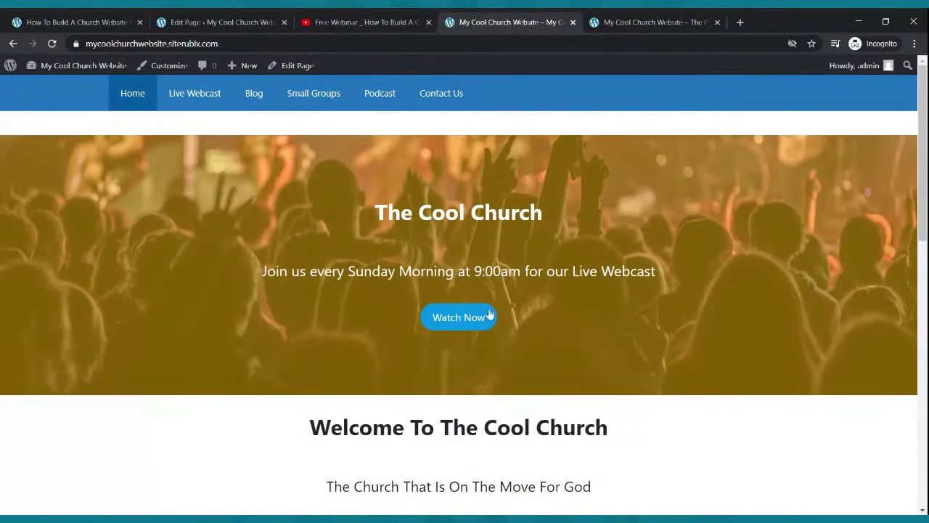
{"action": "scroll", "coordinate": [489, 313], "scroll_direction": "down", "scroll_amount": 5}
{"action": "left_click", "coordinate": [486, 291]}
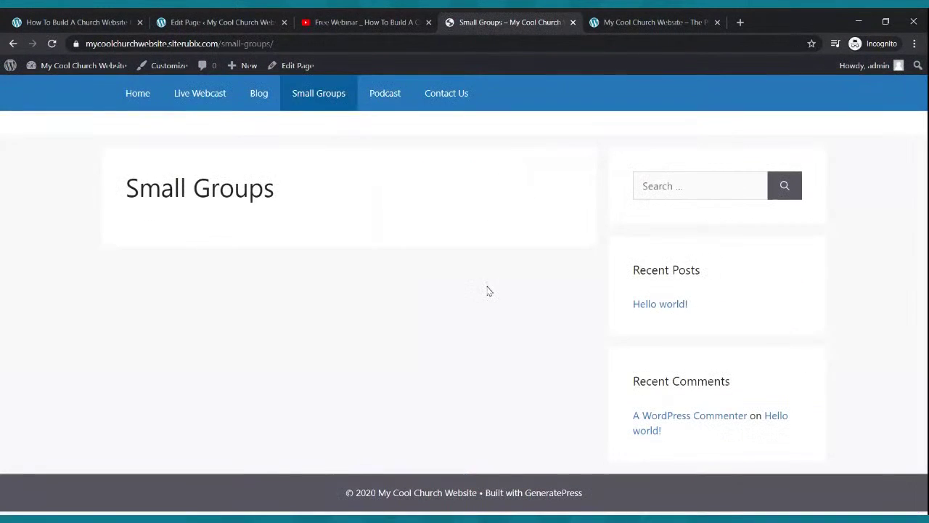
{"action": "left_click", "coordinate": [142, 106]}
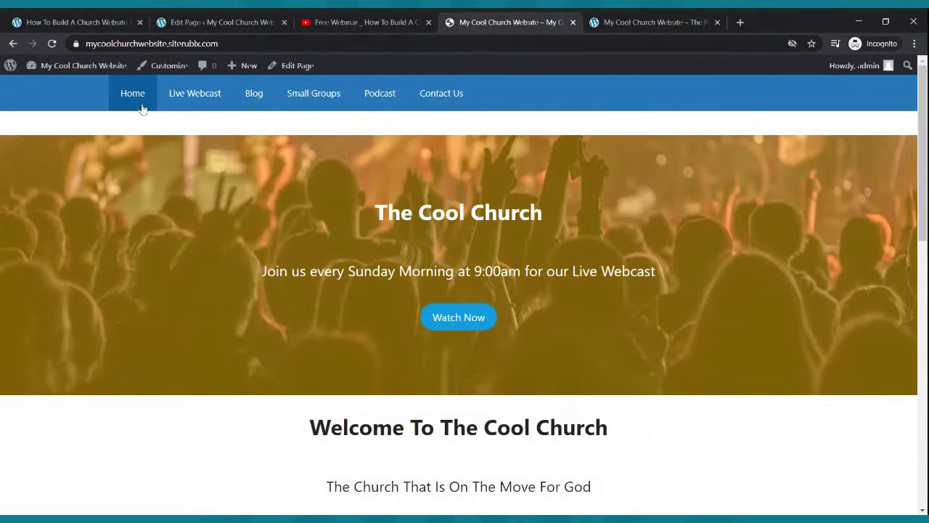
Return to the live home page, look over the feature images, and go back to the editor.
{"action": "scroll", "coordinate": [573, 334], "scroll_direction": "down", "scroll_amount": 1}
{"action": "scroll", "coordinate": [574, 334], "scroll_direction": "down", "scroll_amount": 4}
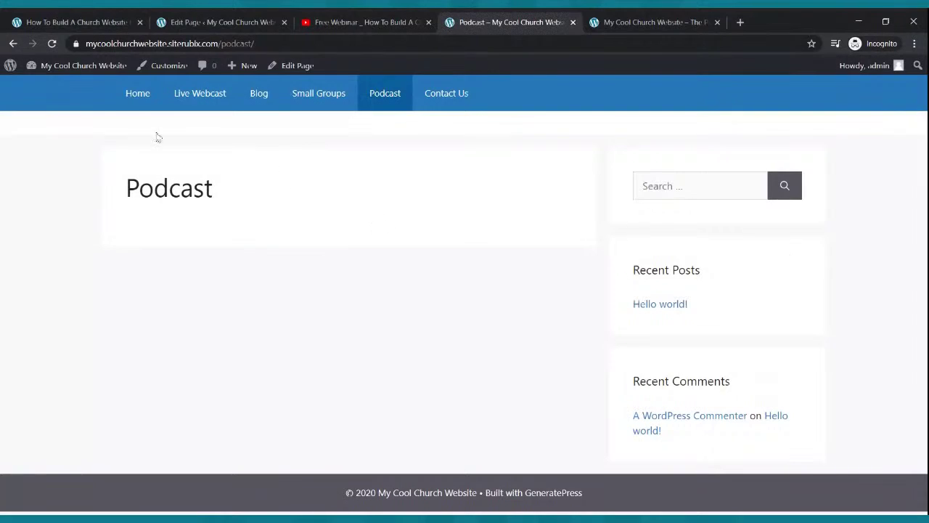
{"action": "left_click", "coordinate": [138, 106]}
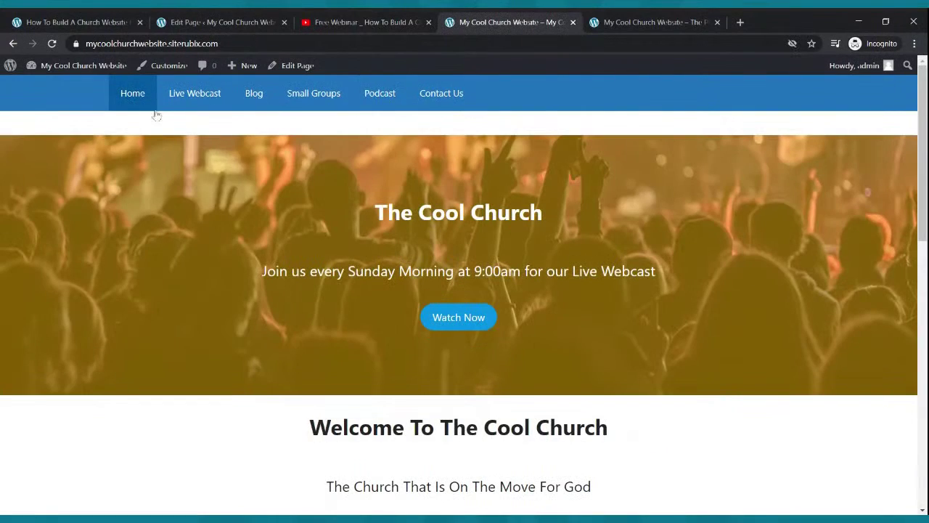
{"action": "scroll", "coordinate": [167, 116], "scroll_direction": "down", "scroll_amount": 5}
{"action": "scroll", "coordinate": [173, 117], "scroll_direction": "down", "scroll_amount": 4}
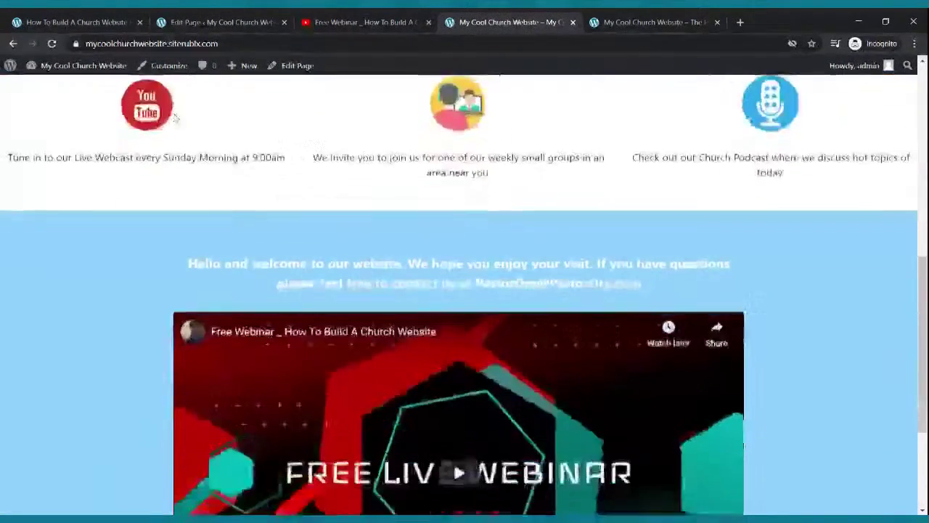
{"action": "scroll", "coordinate": [174, 119], "scroll_direction": "up", "scroll_amount": 1}
{"action": "scroll", "coordinate": [174, 119], "scroll_direction": "up", "scroll_amount": 10}
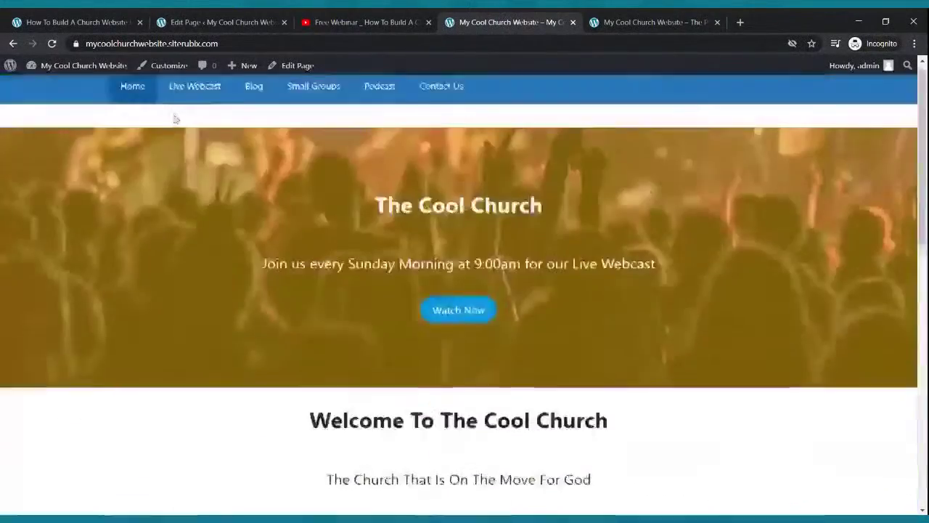
{"action": "scroll", "coordinate": [174, 119], "scroll_direction": "down", "scroll_amount": 11}
{"action": "scroll", "coordinate": [444, 283], "scroll_direction": "up", "scroll_amount": 11}
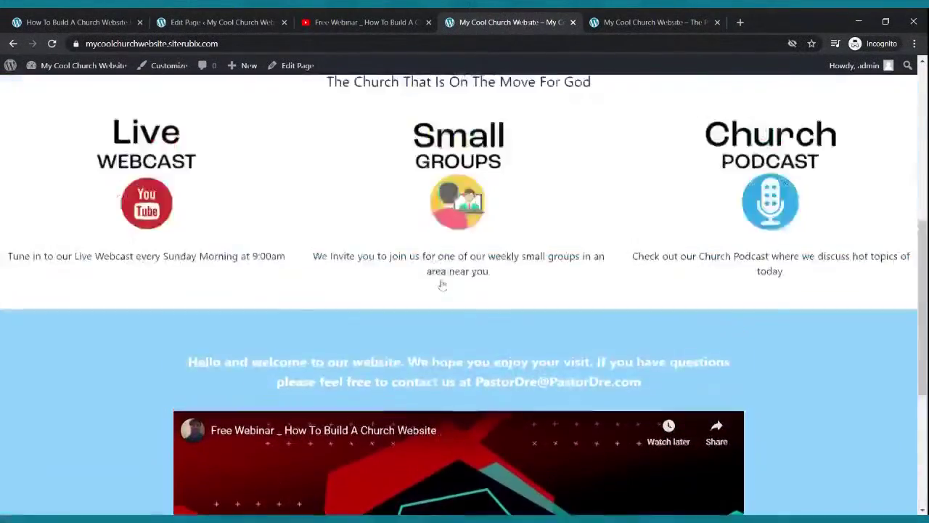
{"action": "scroll", "coordinate": [438, 269], "scroll_direction": "down", "scroll_amount": 4}
{"action": "scroll", "coordinate": [438, 266], "scroll_direction": "down", "scroll_amount": 1}
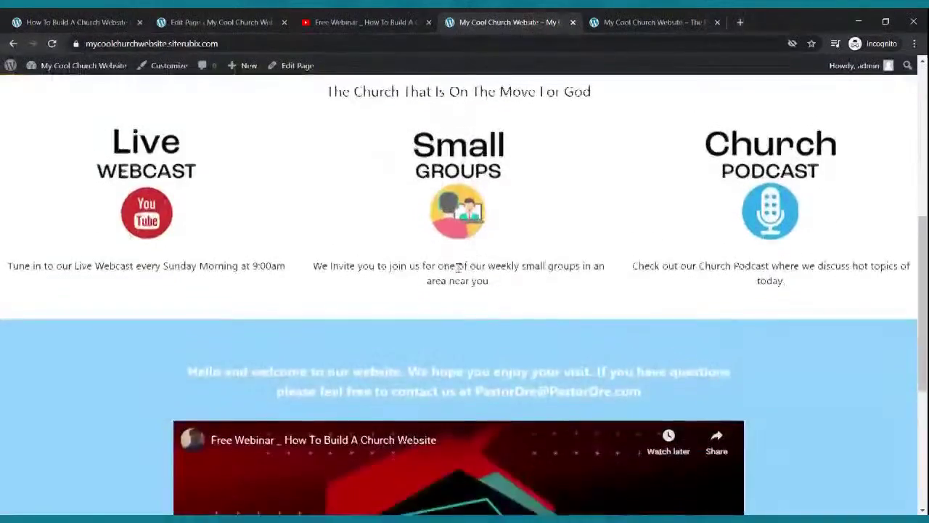
{"action": "scroll", "coordinate": [428, 247], "scroll_direction": "up", "scroll_amount": 6}
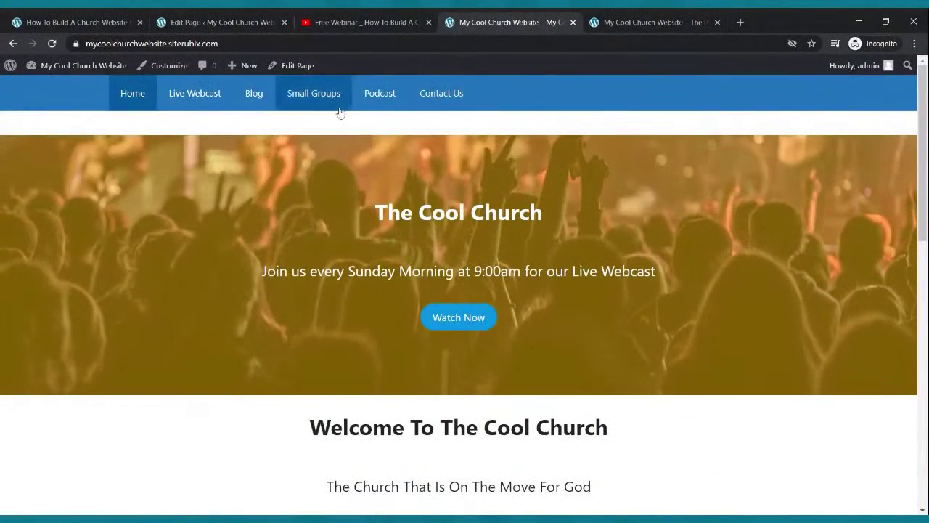
{"action": "left_click", "coordinate": [252, 25]}
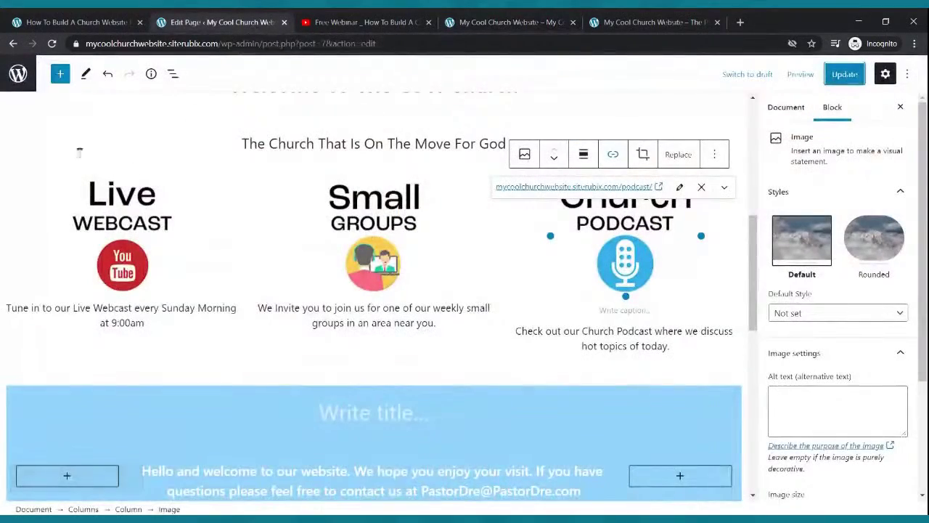
Go to the Pages list and open Live Webcast in the block editor.
{"action": "left_click", "coordinate": [18, 74]}
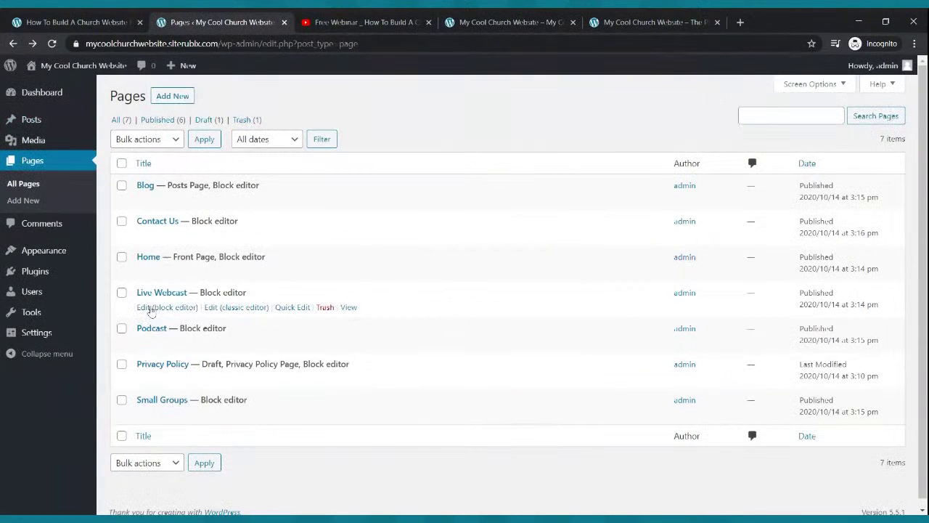
{"action": "left_click", "coordinate": [151, 311]}
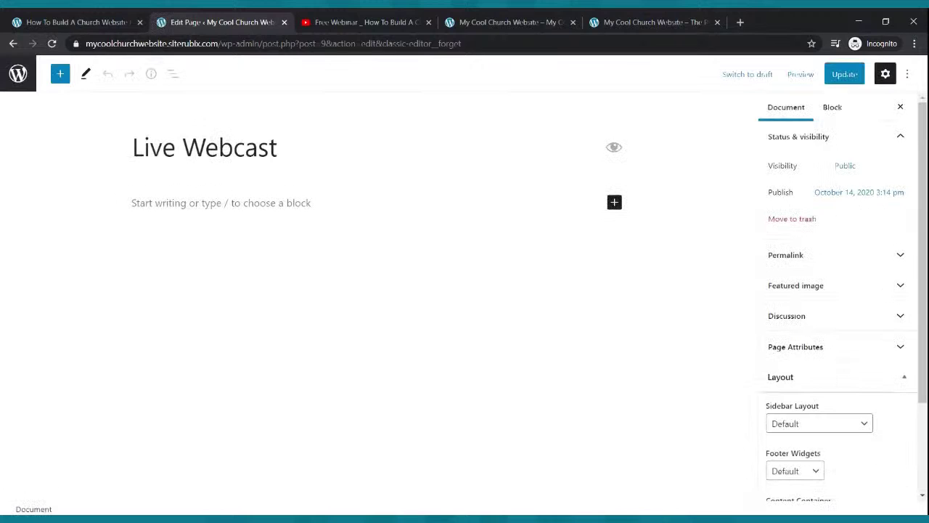
Write the welcome paragraph ending 'Live Webcast Page - We are live every Sunday at 9:00am' and select it.
{"action": "left_click", "coordinate": [260, 203]}
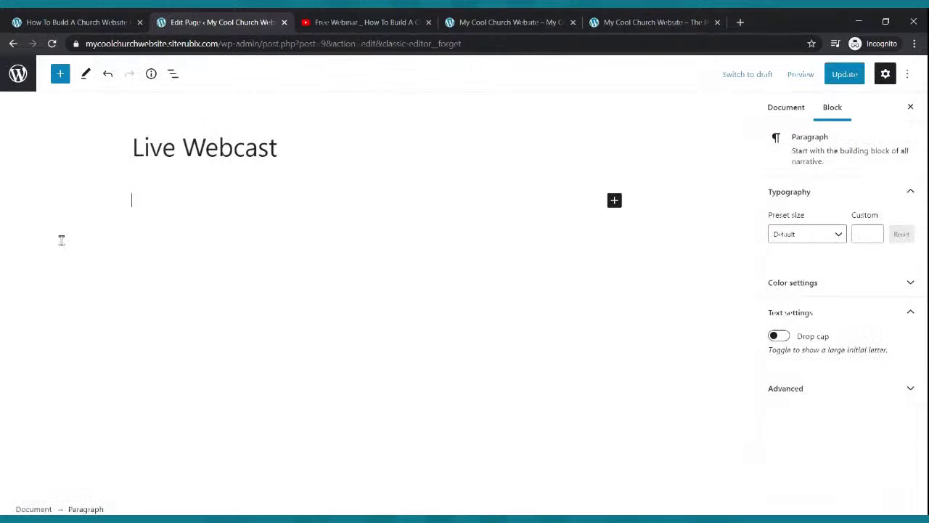
{"action": "type", "text": "Hello and th"}
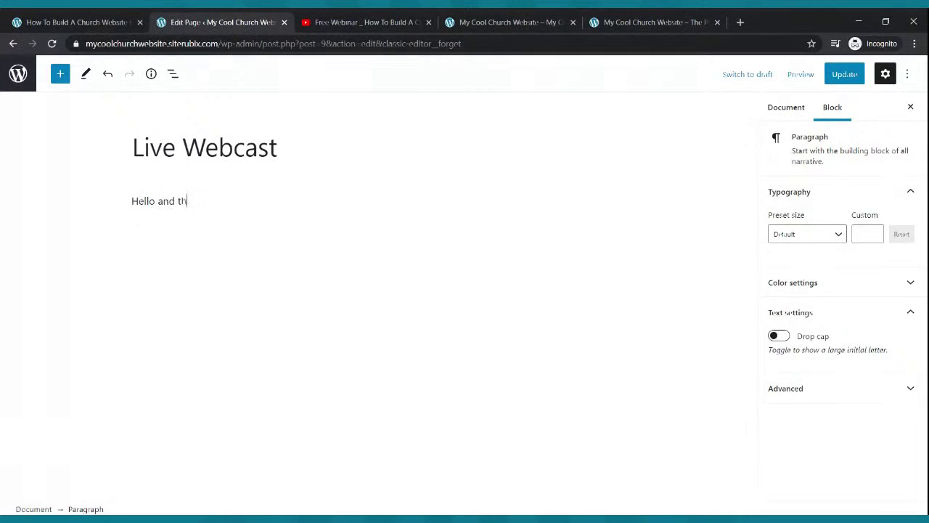
{"action": "type", "text": "ank you for stopping by our "}
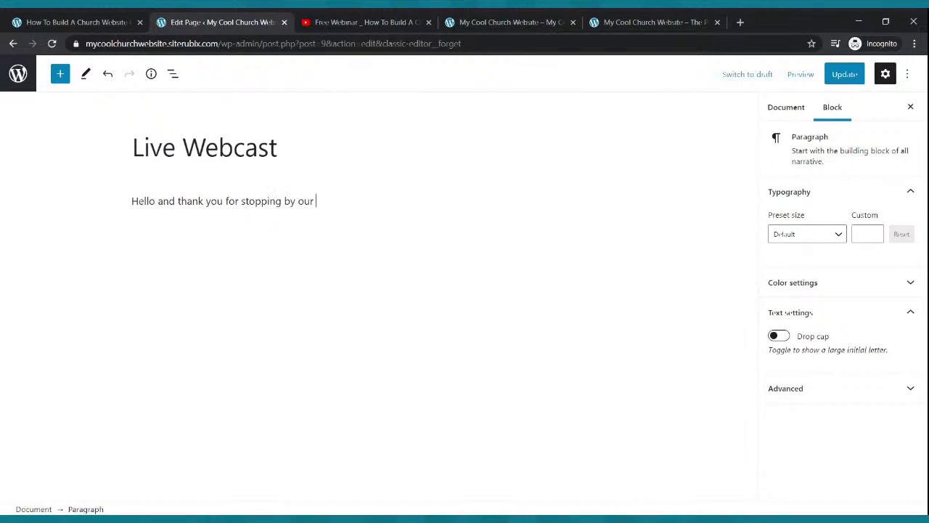
{"action": "type", "text": "live"}
{"action": "key", "text": "BackSpace"}
{"action": "key", "text": "BackSpace"}
{"action": "key", "text": "BackSpace"}
{"action": "key", "text": "BackSpace"}
{"action": "type", "text": "Live Webcast Page - We "}
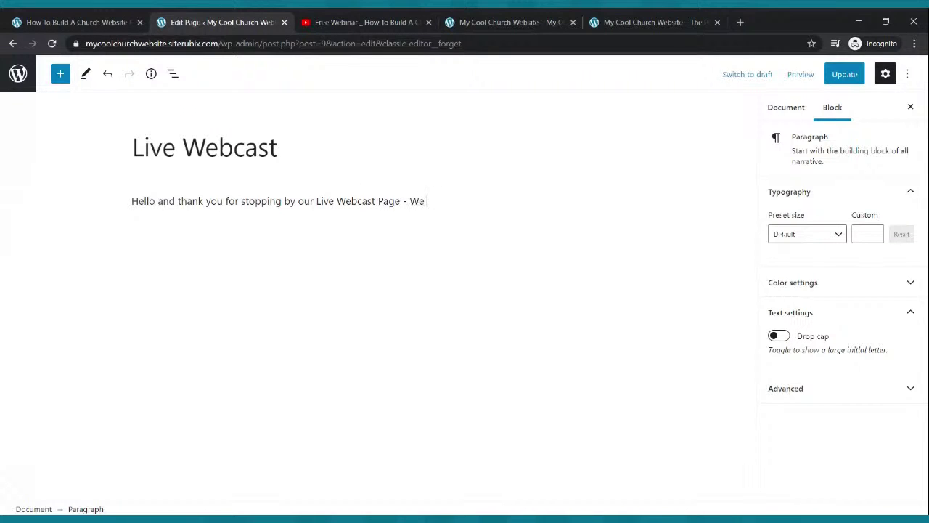
{"action": "type", "text": "are live every Sunday at "}
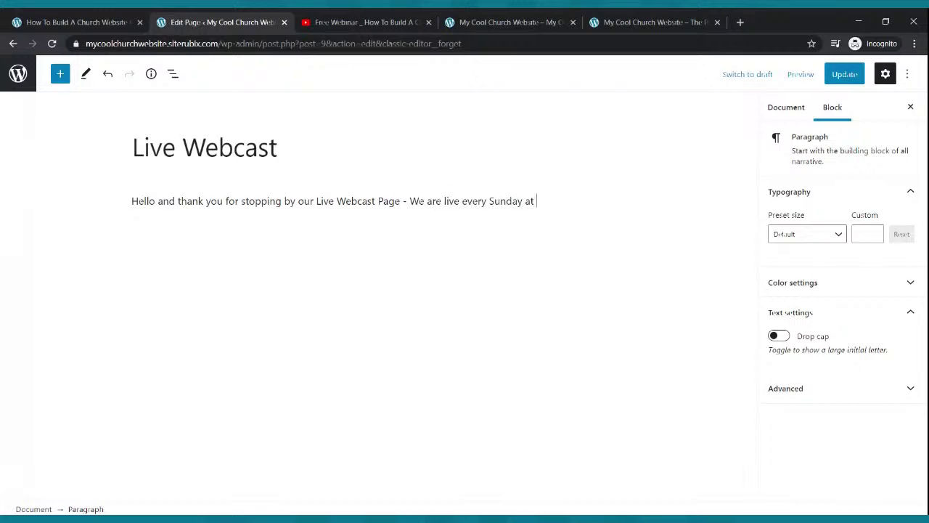
{"action": "type", "text": "9:00am"}
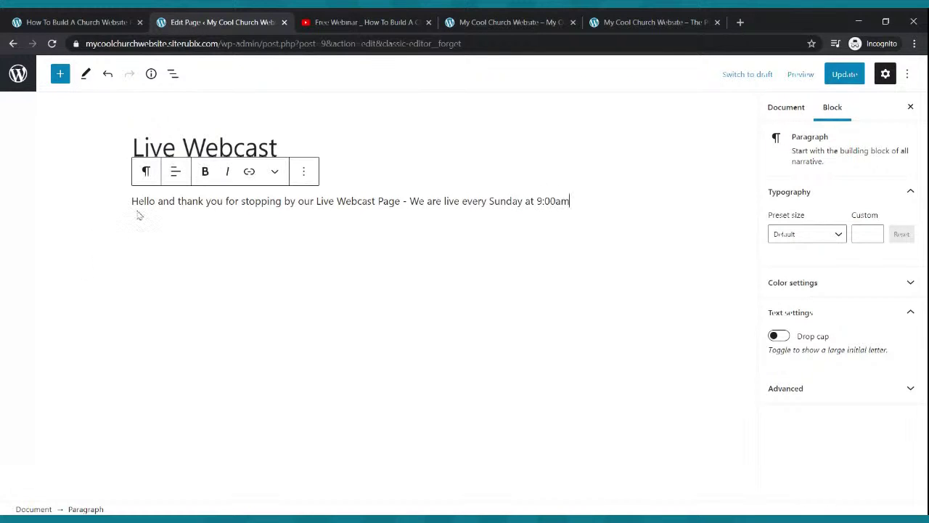
{"action": "left_click_drag", "start_coordinate": [133, 203], "coordinate": [585, 202]}
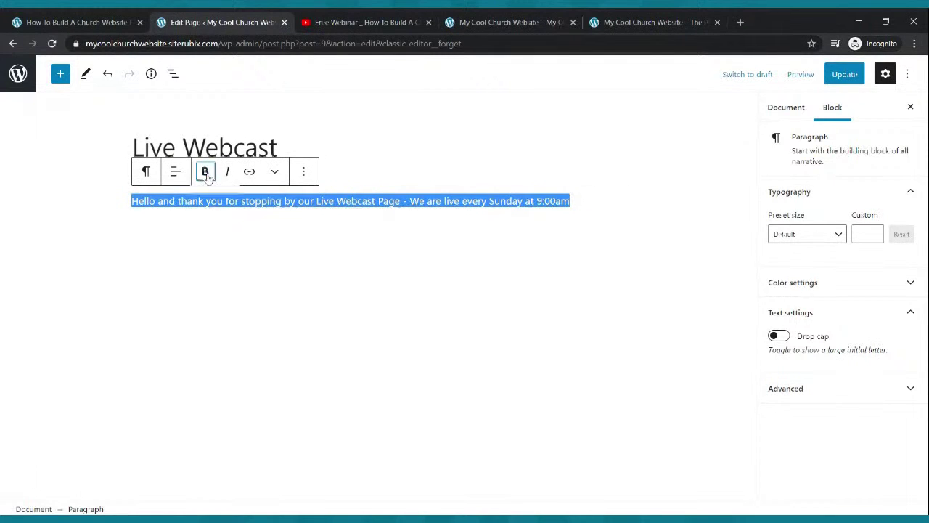
Make the welcome paragraph bold with custom font size 28 and update the page.
{"action": "left_click", "coordinate": [205, 171]}
{"action": "left_click", "coordinate": [874, 231]}
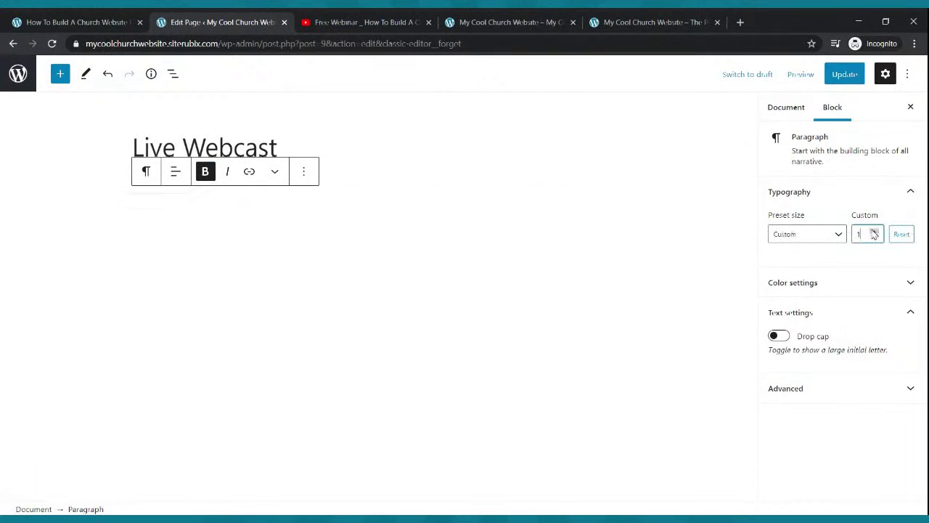
{"action": "left_click", "coordinate": [874, 233]}
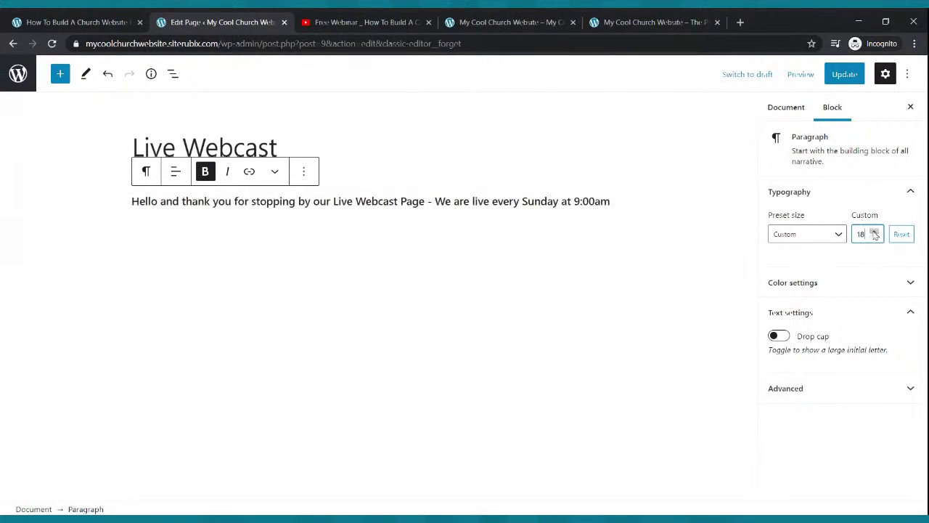
{"action": "left_click", "coordinate": [874, 233]}
{"action": "left_click", "coordinate": [873, 233]}
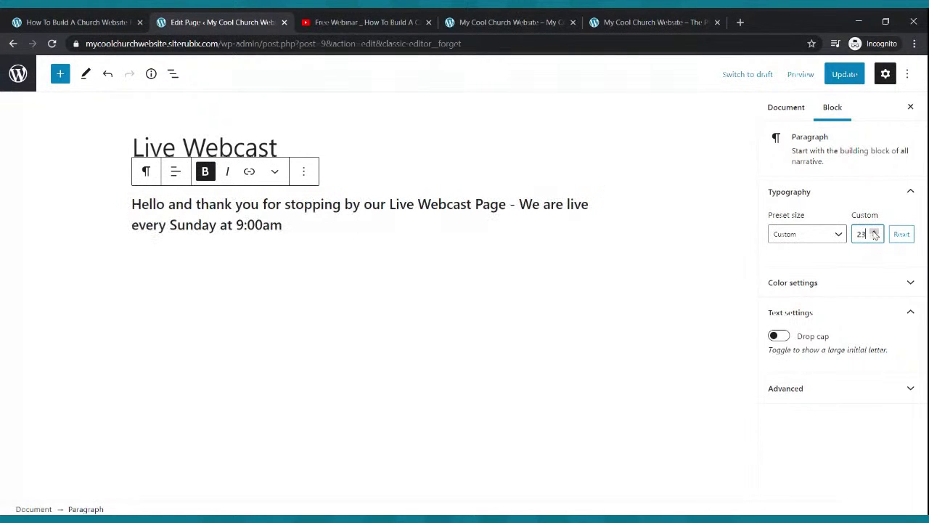
{"action": "left_click", "coordinate": [874, 233]}
{"action": "left_click", "coordinate": [874, 233]}
{"action": "left_click", "coordinate": [874, 233]}
{"action": "left_click", "coordinate": [874, 233]}
{"action": "left_click", "coordinate": [874, 233]}
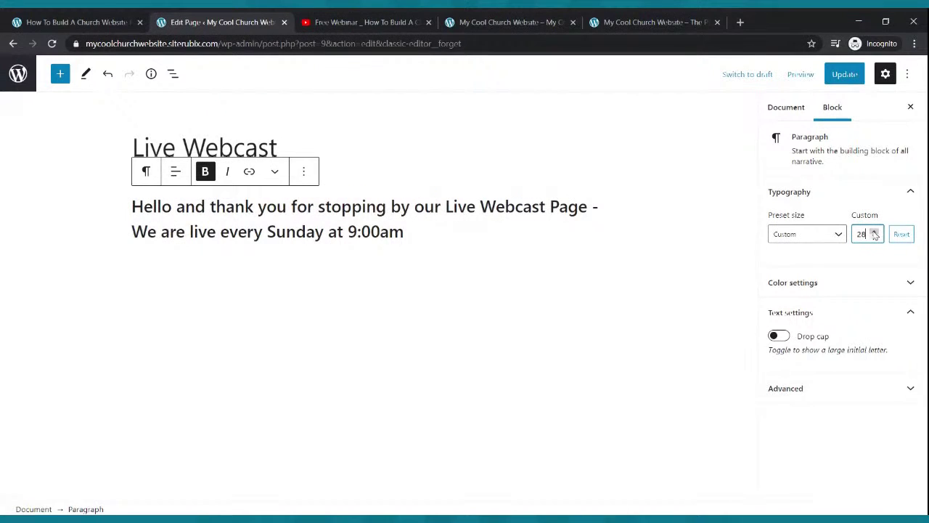
{"action": "left_click", "coordinate": [838, 75]}
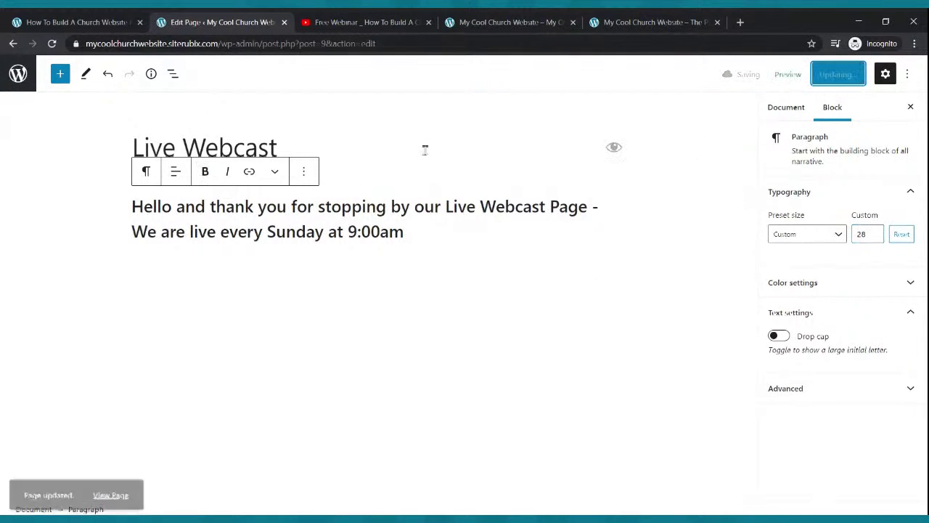
{"action": "left_click", "coordinate": [363, 22]}
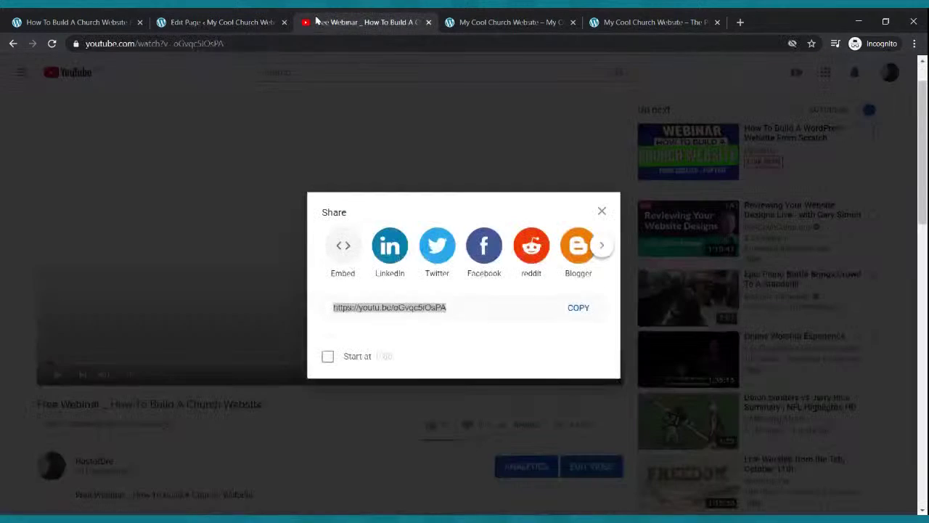
Dismiss the Share box to show the Free Webinar's YouTube watch page.
{"action": "left_click", "coordinate": [602, 210]}
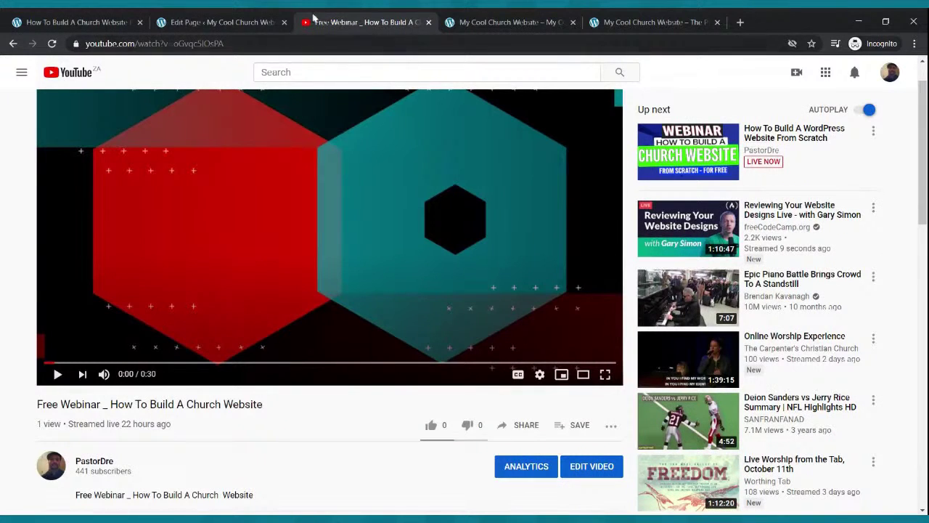
{"action": "left_click", "coordinate": [252, 19]}
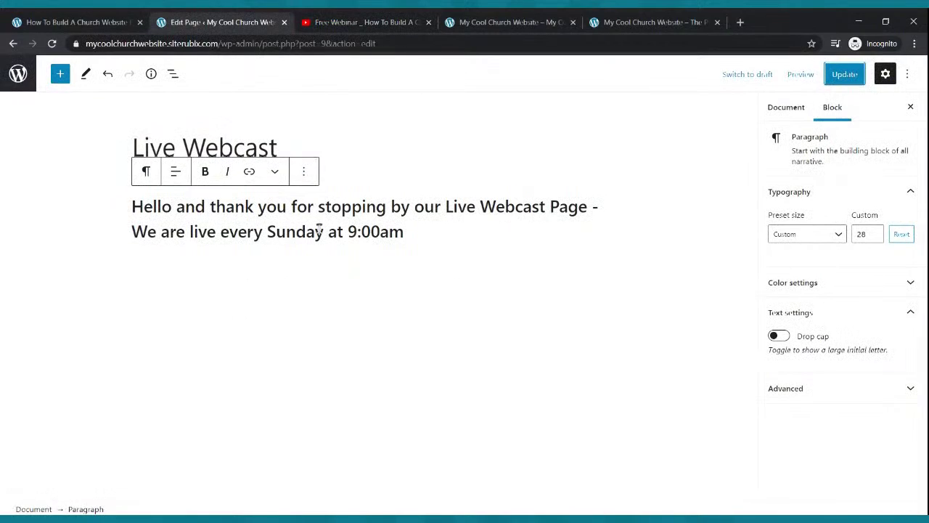
{"action": "left_click", "coordinate": [338, 23]}
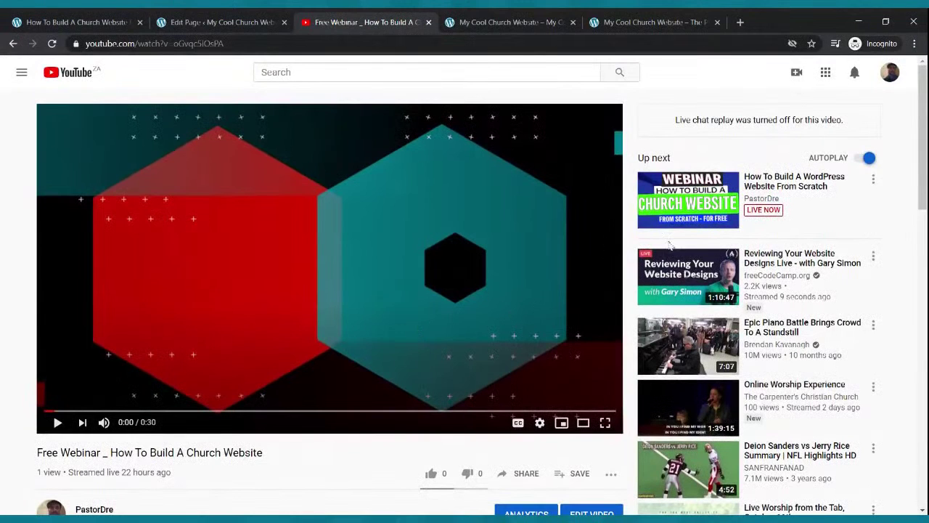
Start a new scheduled live stream titled 'Sunday Morning Celebration Service'.
{"action": "left_click", "coordinate": [797, 75]}
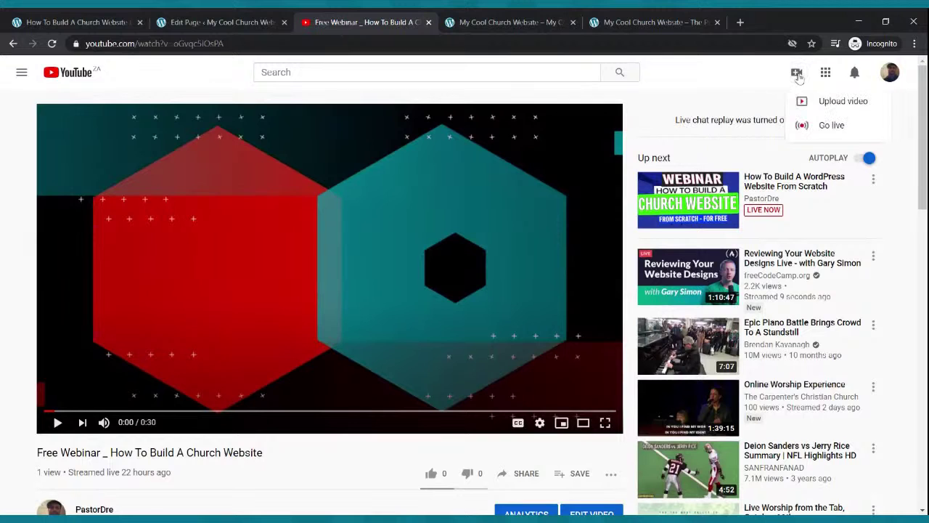
{"action": "left_click", "coordinate": [821, 127]}
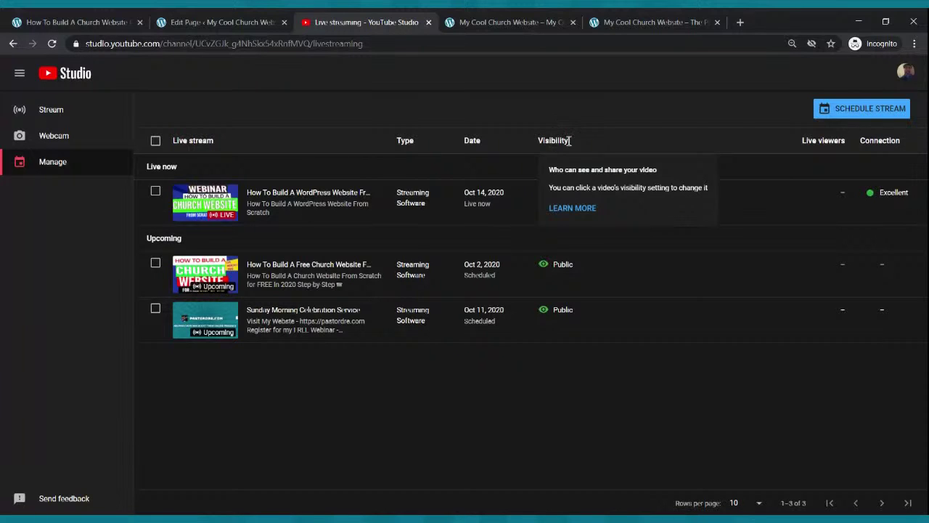
{"action": "left_click", "coordinate": [873, 116]}
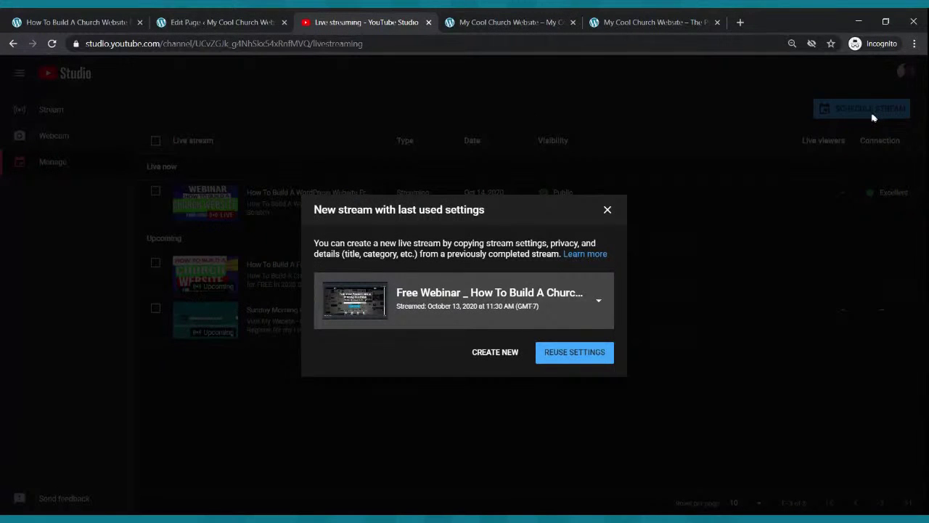
{"action": "left_click", "coordinate": [507, 355]}
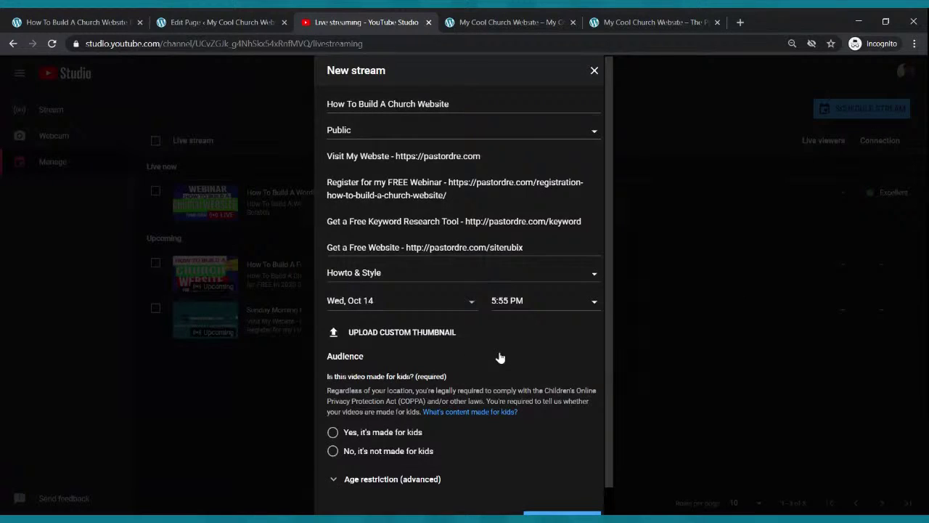
{"action": "left_click_drag", "start_coordinate": [458, 102], "coordinate": [259, 106]}
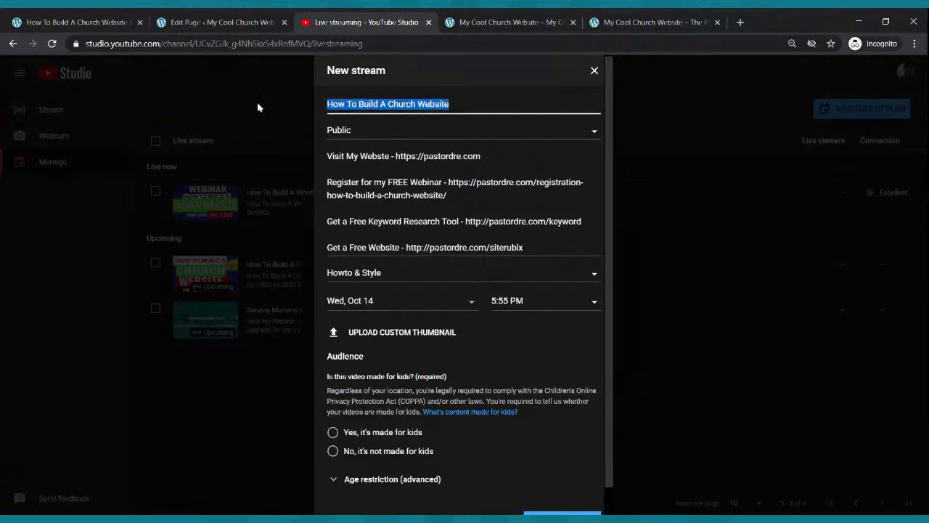
{"action": "type", "text": "Sunday Morning Cel"}
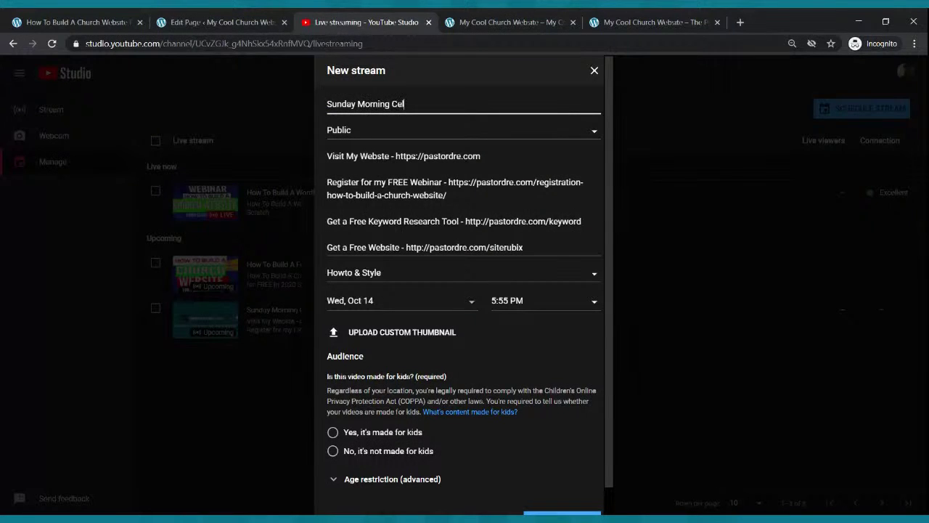
{"action": "type", "text": "ebra"}
{"action": "key", "text": "BackSpace"}
{"action": "type", "text": "ration Service"}
Schedule it for Sunday, Oct 18 at 9:00 AM, not made for kids, and create the stream.
{"action": "left_click", "coordinate": [407, 300]}
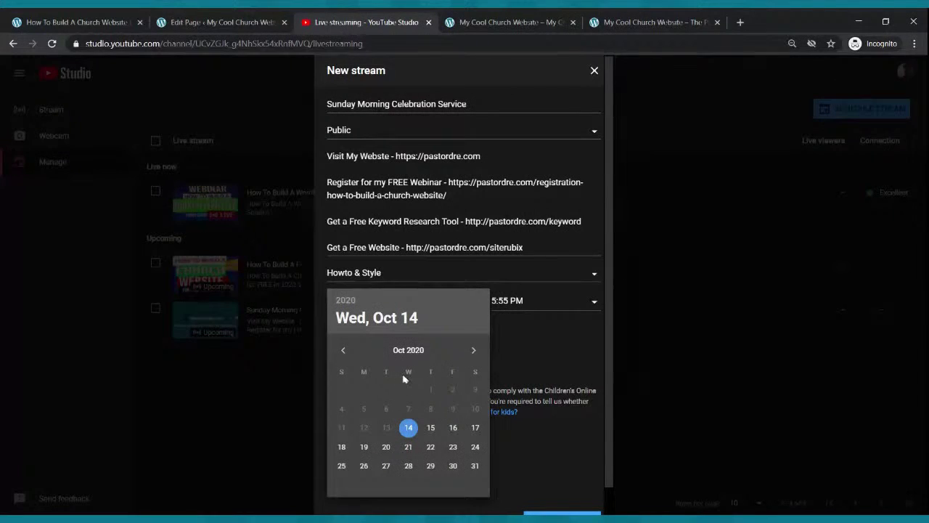
{"action": "left_click", "coordinate": [342, 447]}
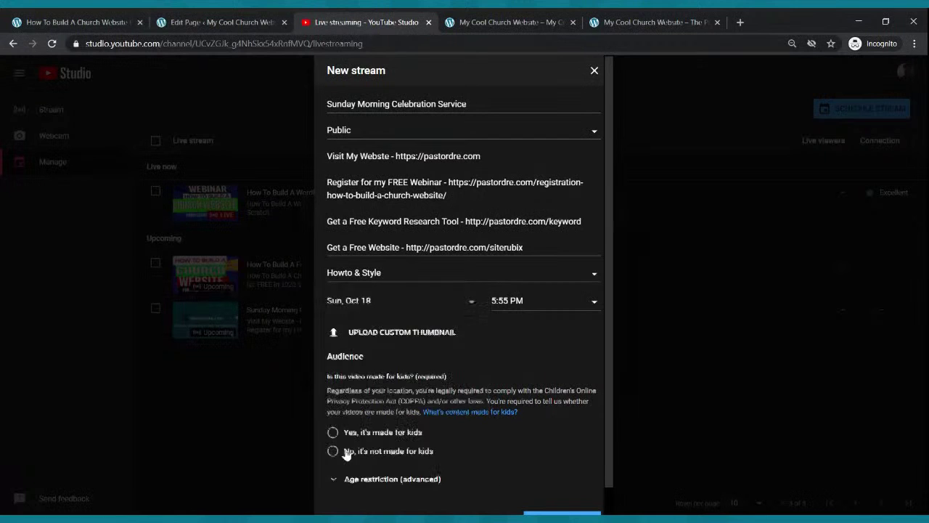
{"action": "left_click", "coordinate": [525, 306]}
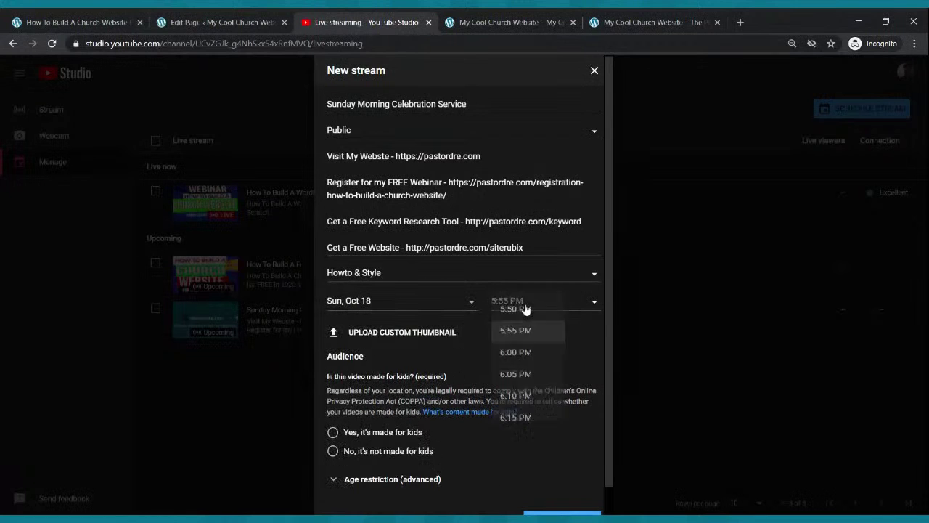
{"action": "scroll", "coordinate": [524, 379], "scroll_direction": "up", "scroll_amount": 10}
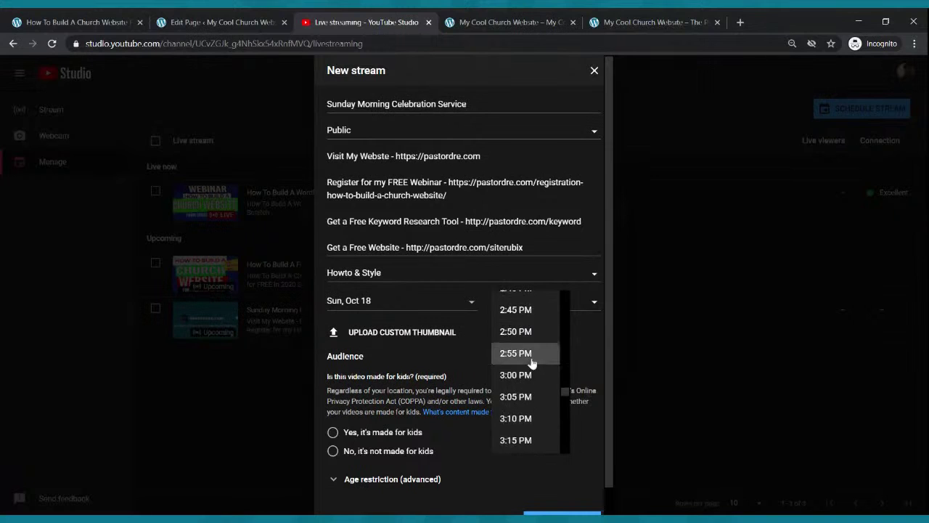
{"action": "scroll", "coordinate": [532, 363], "scroll_direction": "up", "scroll_amount": 13}
{"action": "scroll", "coordinate": [528, 361], "scroll_direction": "up", "scroll_amount": 6}
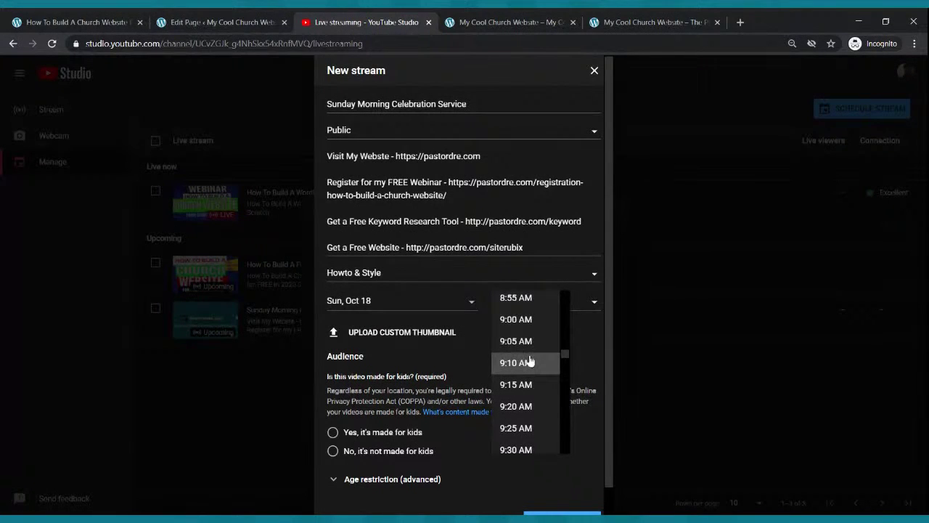
{"action": "left_click", "coordinate": [529, 320]}
{"action": "scroll", "coordinate": [379, 389], "scroll_direction": "down", "scroll_amount": 1}
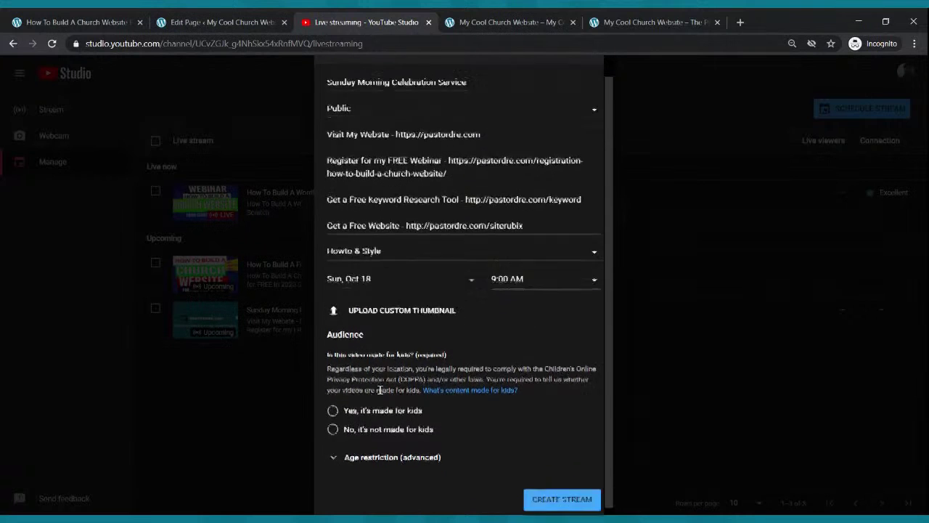
{"action": "left_click", "coordinate": [334, 423]}
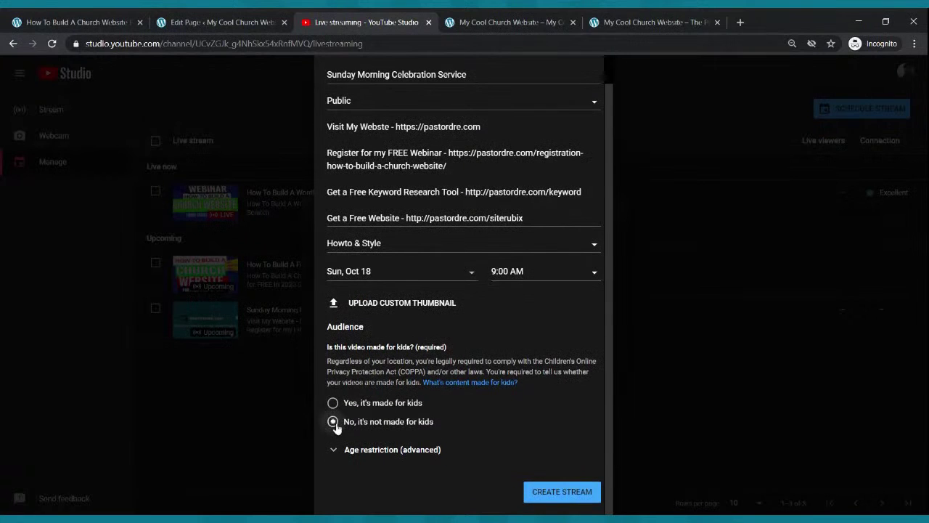
{"action": "scroll", "coordinate": [508, 487], "scroll_direction": "up", "scroll_amount": 1}
{"action": "scroll", "coordinate": [544, 436], "scroll_direction": "down", "scroll_amount": 1}
{"action": "left_click", "coordinate": [549, 493]}
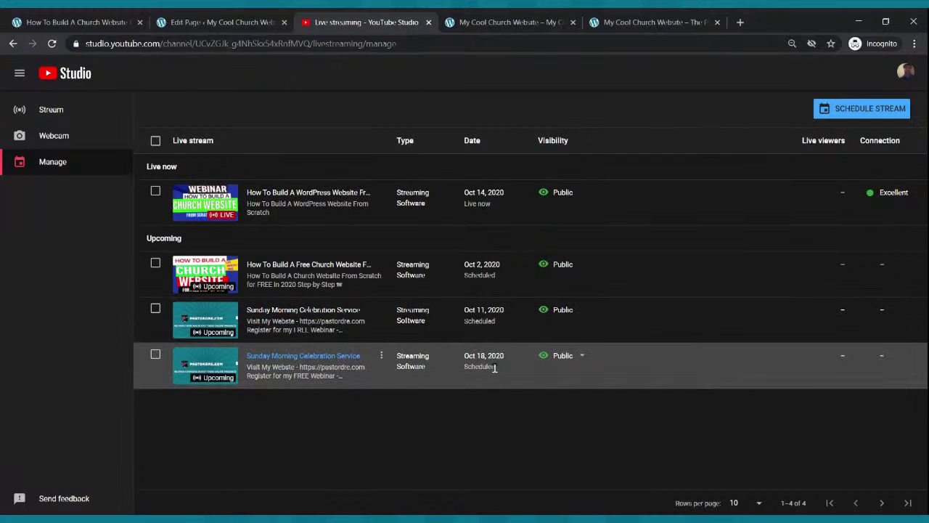
Check the Oct 18 stream's visibility, then open its Sunday Morning Celebration Service control page.
{"action": "left_click", "coordinate": [589, 370]}
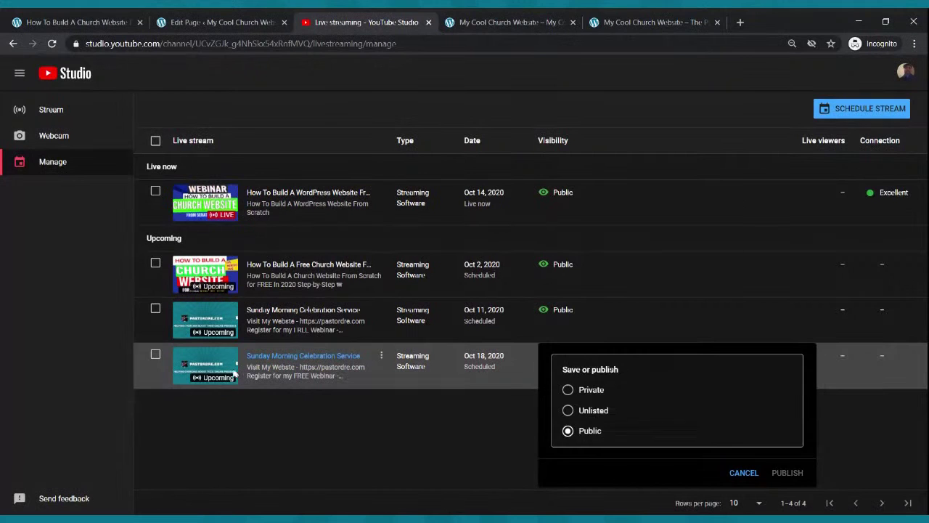
{"action": "left_click", "coordinate": [210, 370]}
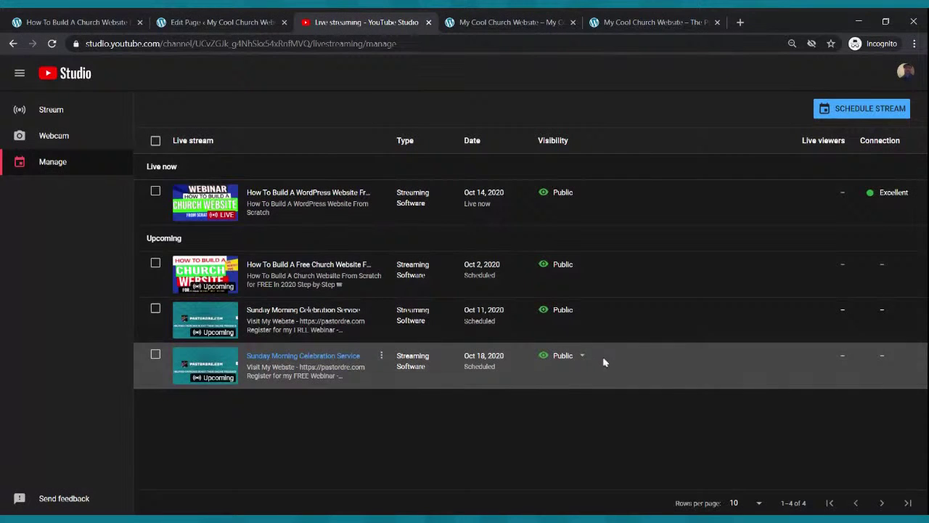
{"action": "left_click", "coordinate": [155, 356]}
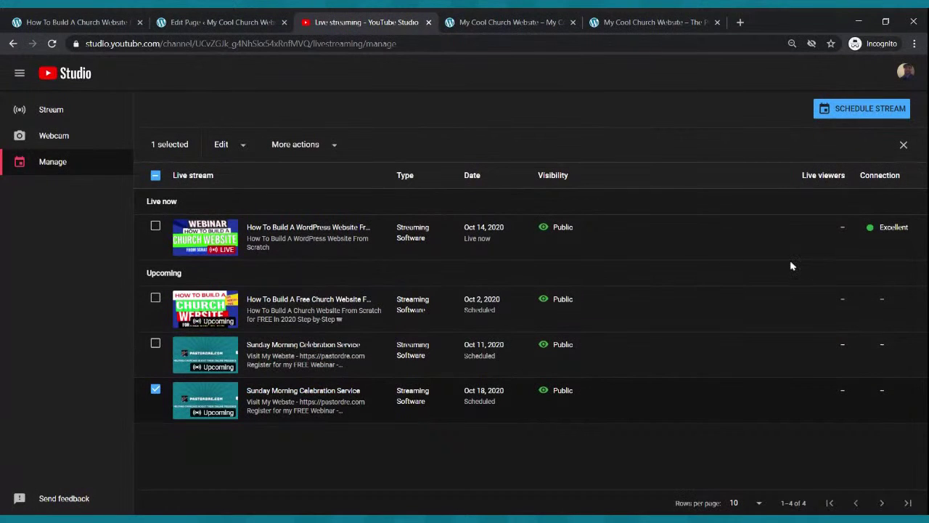
{"action": "left_click", "coordinate": [198, 401]}
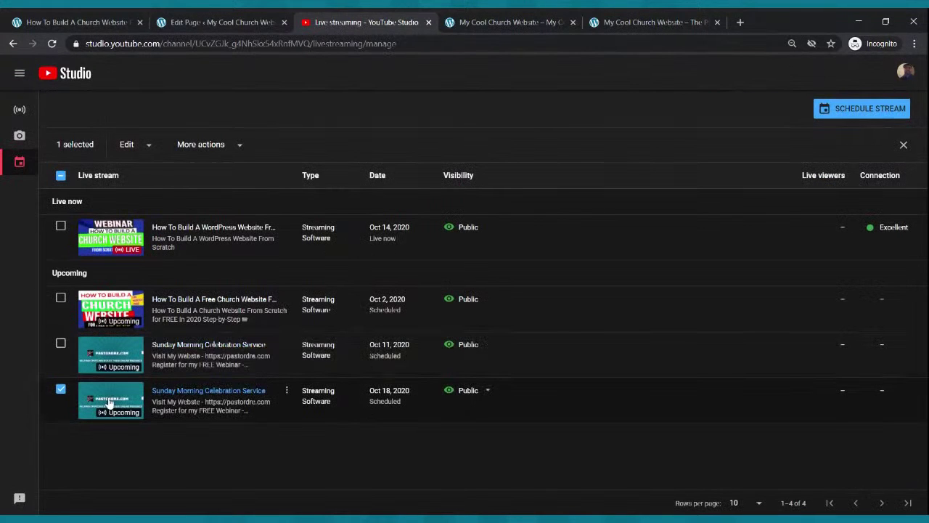
{"action": "left_click", "coordinate": [109, 402]}
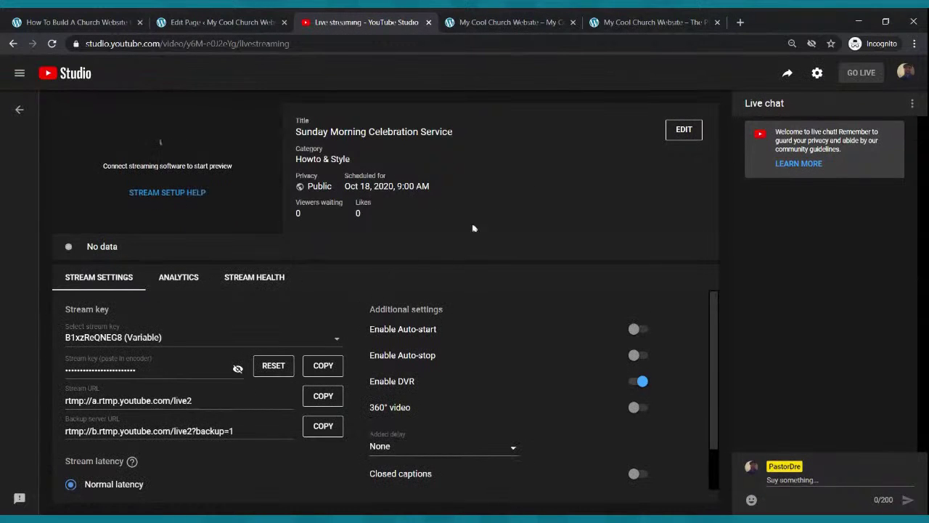
Copy the scheduled stream's youtu.be share link.
{"action": "left_click", "coordinate": [789, 77]}
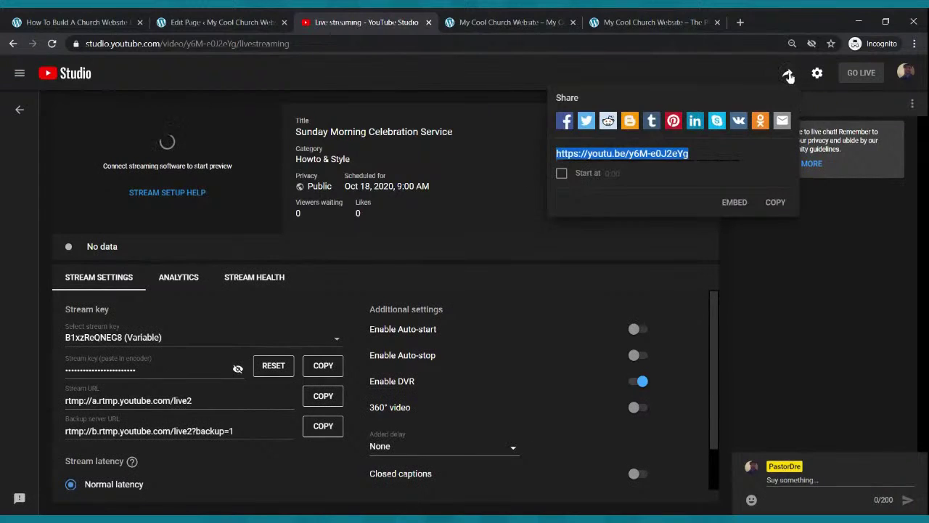
{"action": "left_click", "coordinate": [776, 203]}
Search the block inserter for 'video' and add a YouTube embed below the welcome text.
{"action": "left_click", "coordinate": [220, 24]}
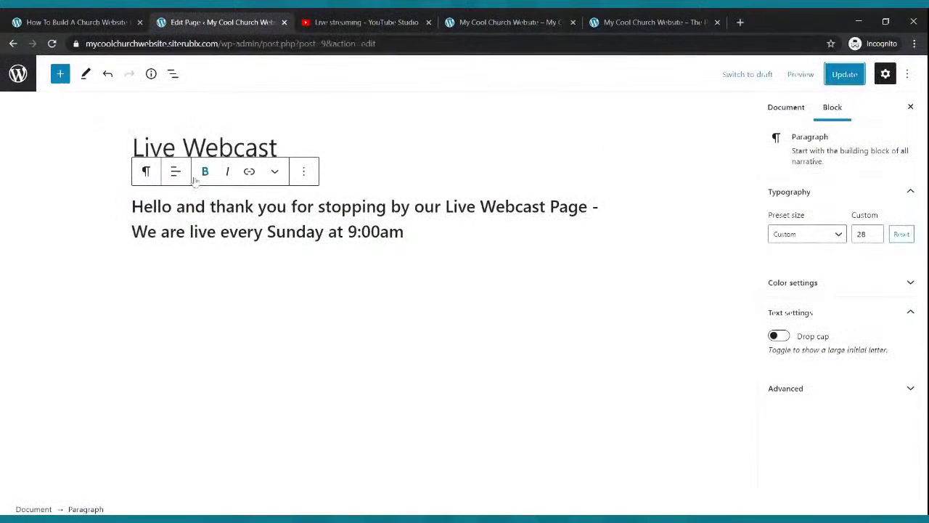
{"action": "left_click", "coordinate": [61, 76]}
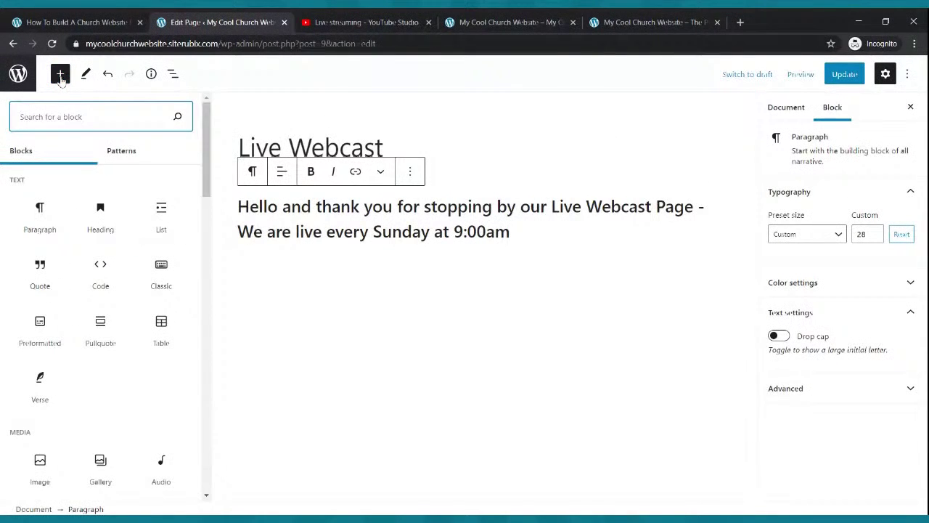
{"action": "type", "text": "vieo"}
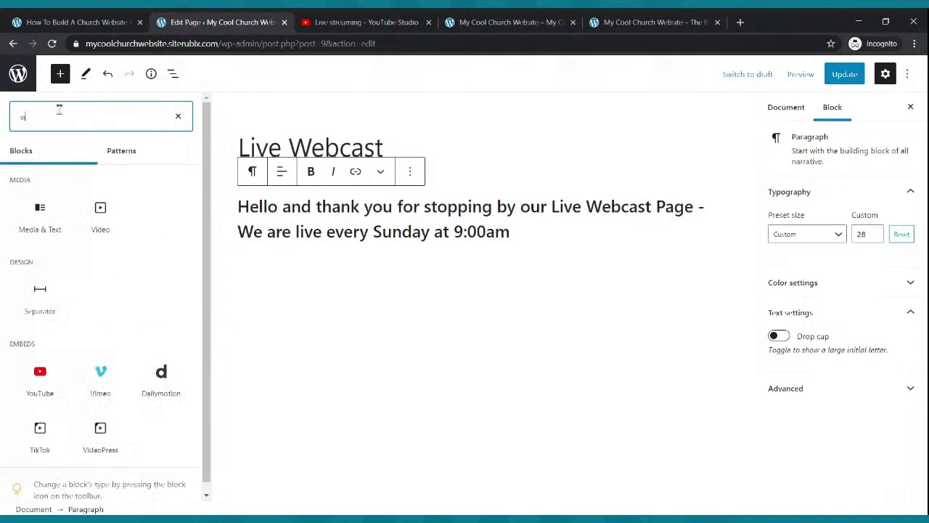
{"action": "key", "text": "BackSpace"}
{"action": "key", "text": "BackSpace"}
{"action": "type", "text": "deo"}
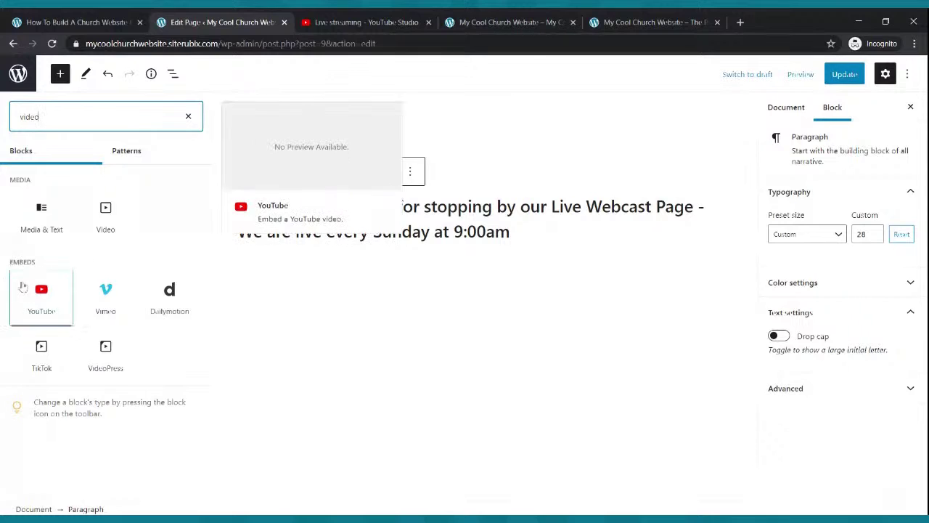
{"action": "left_click", "coordinate": [42, 294]}
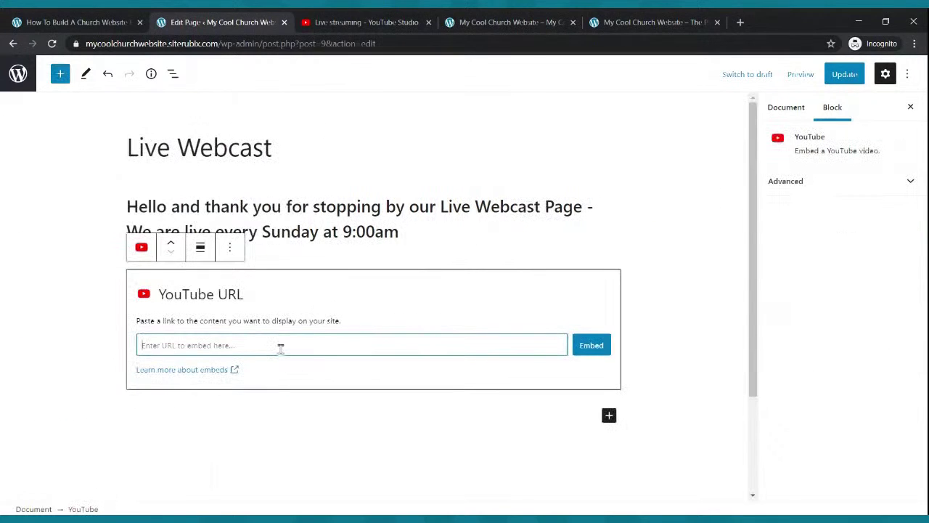
Paste the stream's share link into the YouTube block, embed it, and update the page.
{"action": "left_click", "coordinate": [374, 22]}
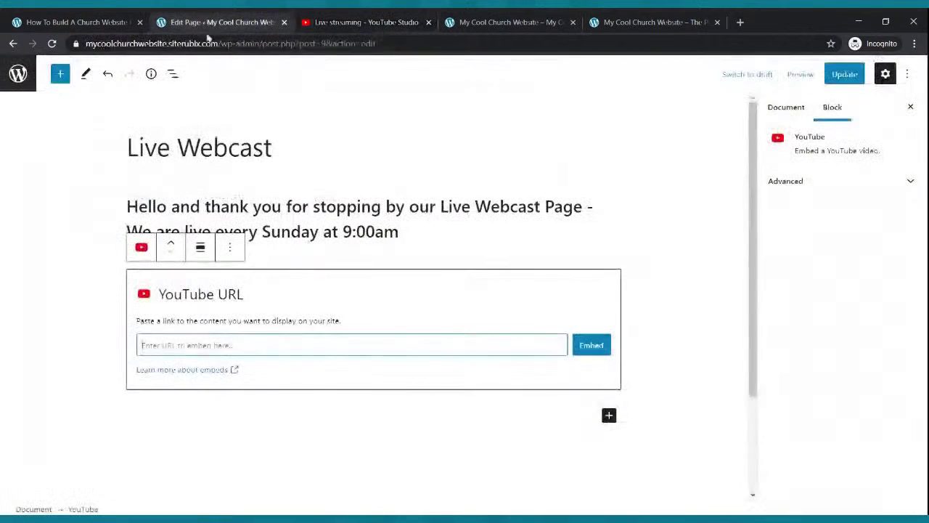
{"action": "left_click", "coordinate": [218, 22]}
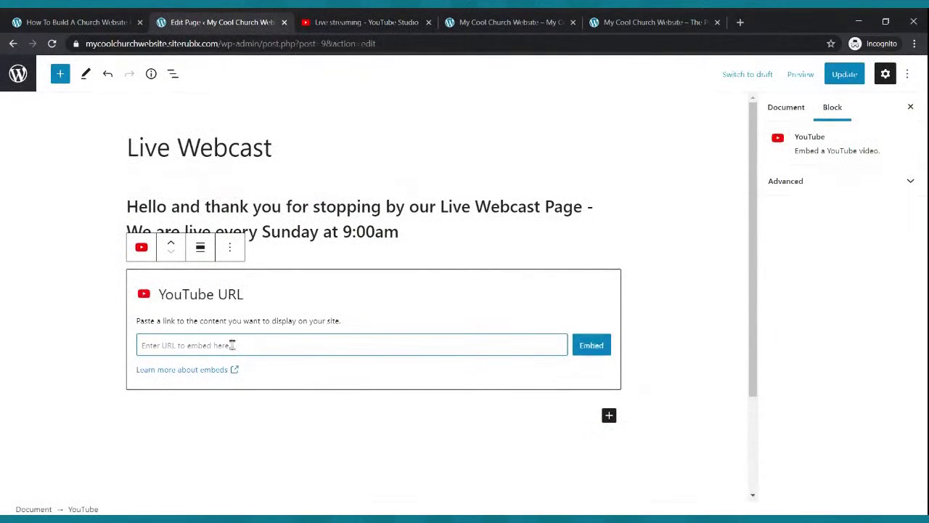
{"action": "left_click", "coordinate": [324, 24]}
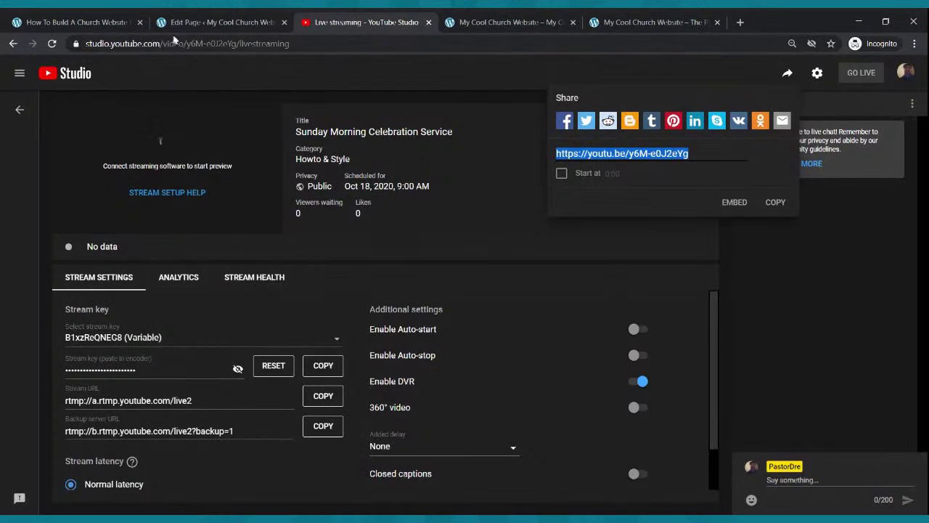
{"action": "left_click", "coordinate": [218, 22]}
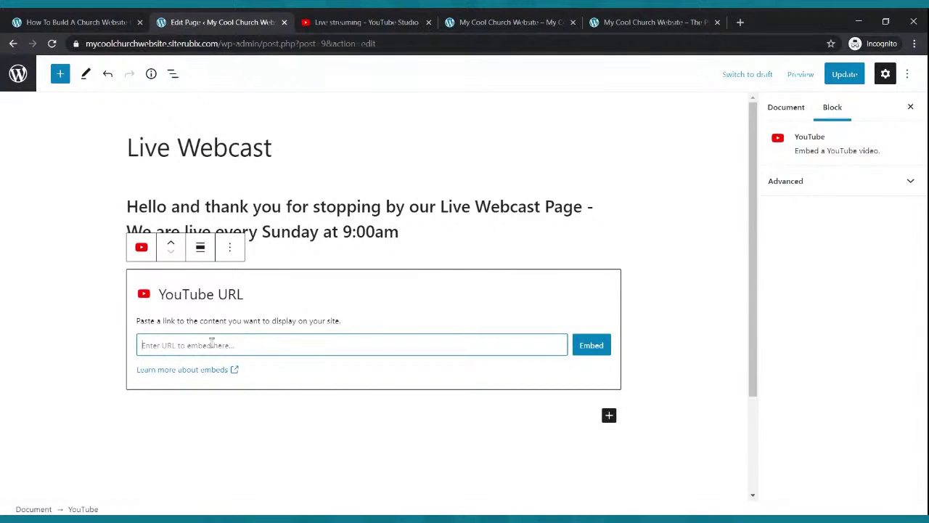
{"action": "key", "text": "ctrl+v"}
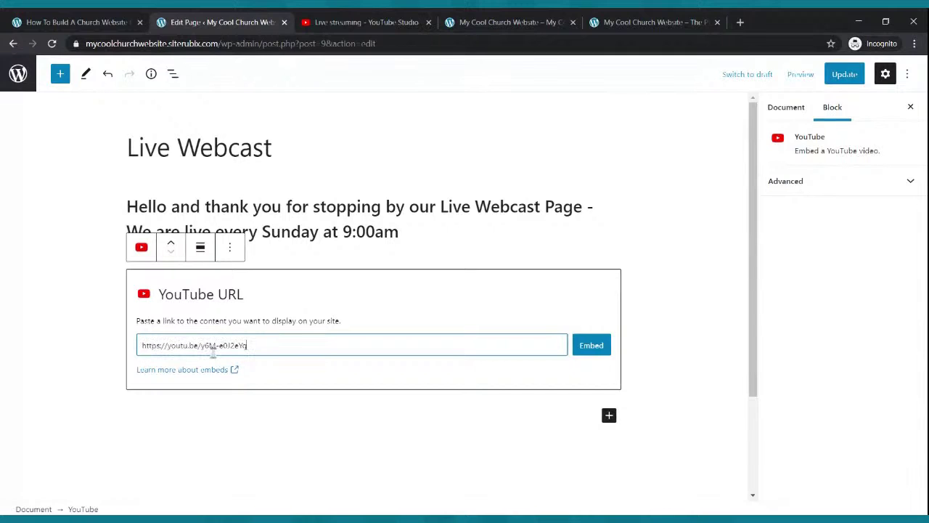
{"action": "left_click", "coordinate": [589, 348]}
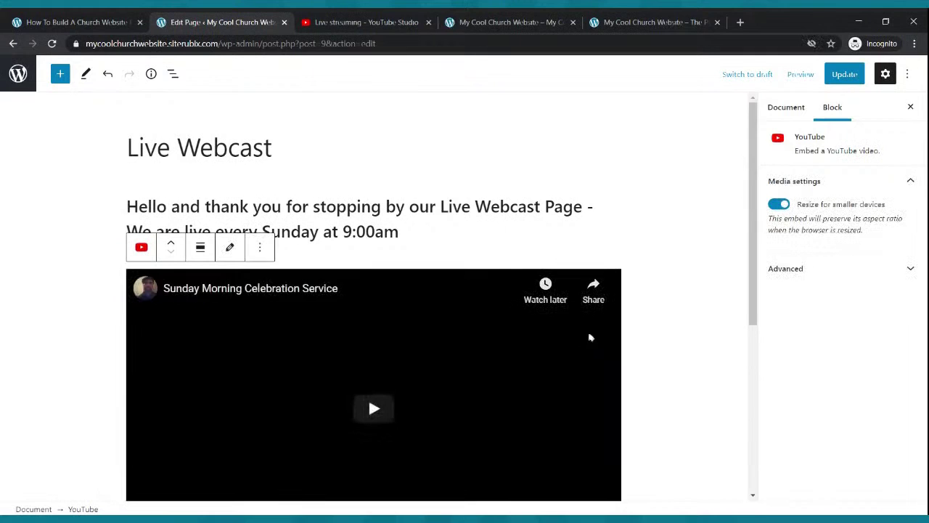
{"action": "left_click", "coordinate": [844, 74]}
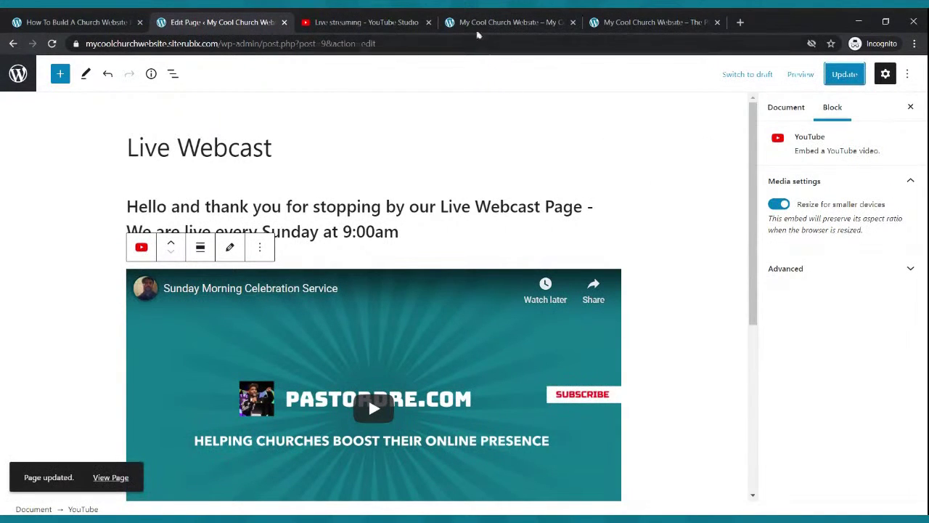
{"action": "left_click", "coordinate": [473, 21]}
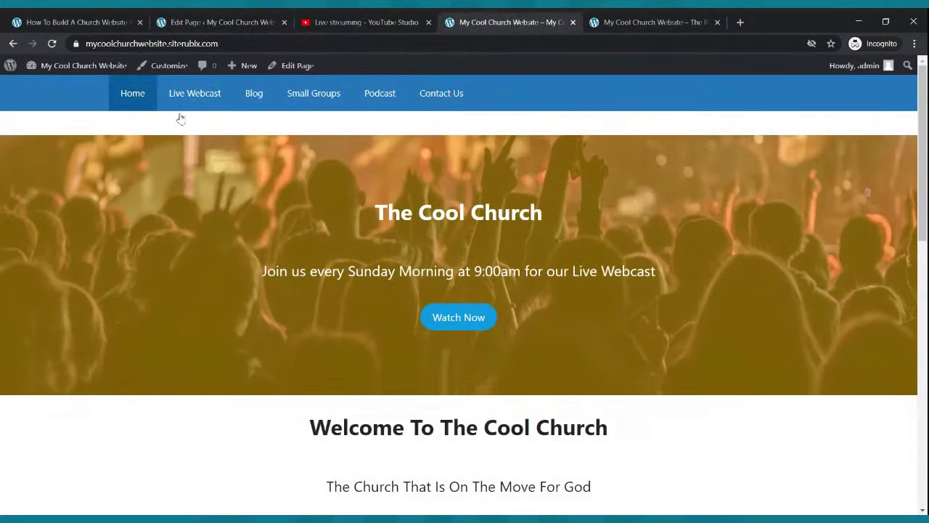
Open the published Live Webcast page from the site's nav menu and scroll through it.
{"action": "left_click", "coordinate": [193, 94]}
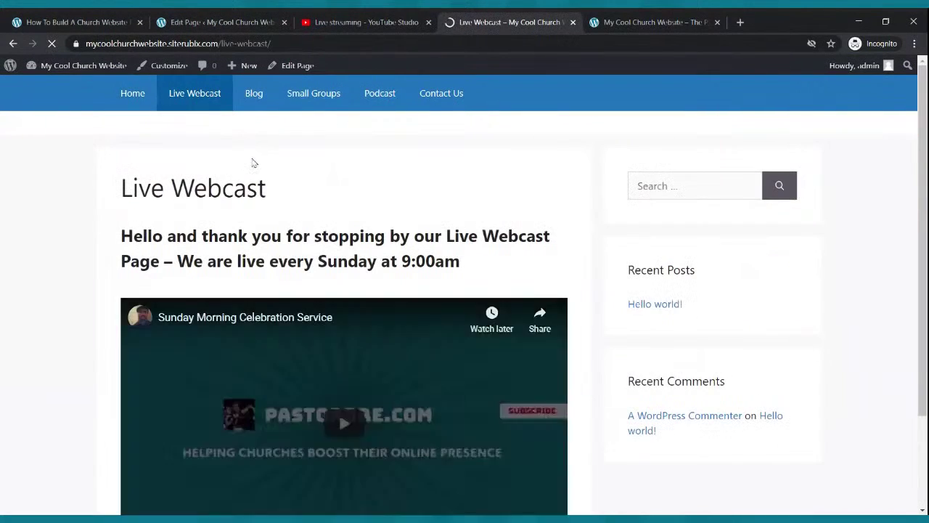
{"action": "scroll", "coordinate": [252, 158], "scroll_direction": "down", "scroll_amount": 3}
{"action": "scroll", "coordinate": [251, 158], "scroll_direction": "up", "scroll_amount": 3}
{"action": "scroll", "coordinate": [253, 152], "scroll_direction": "down", "scroll_amount": 3}
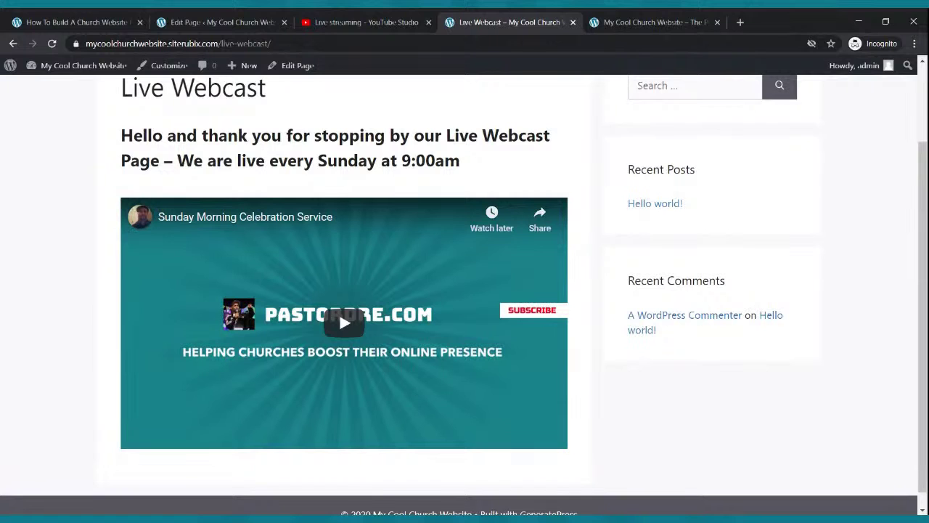
Test the embedded stream's play button, showing its 'Live in 3 days, October 18, 9:00 AM' notice.
{"action": "left_click", "coordinate": [312, 22]}
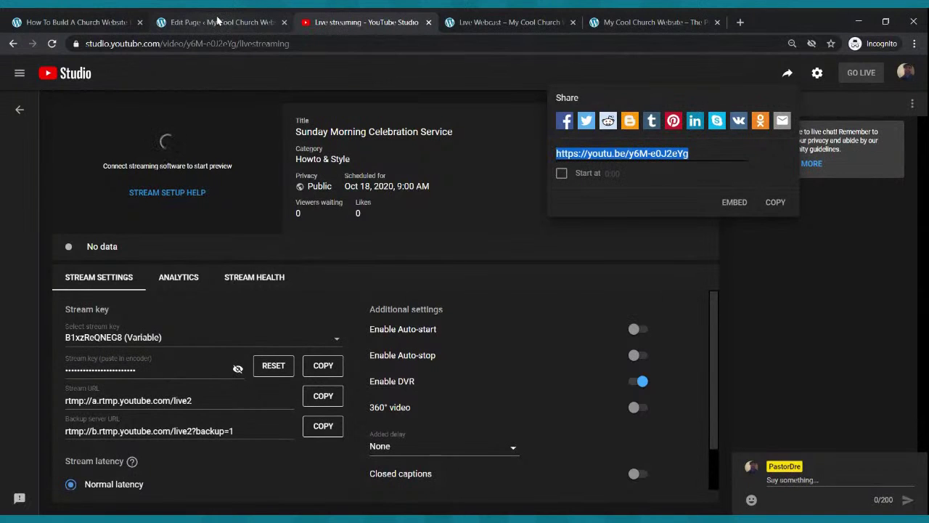
{"action": "left_click", "coordinate": [218, 22]}
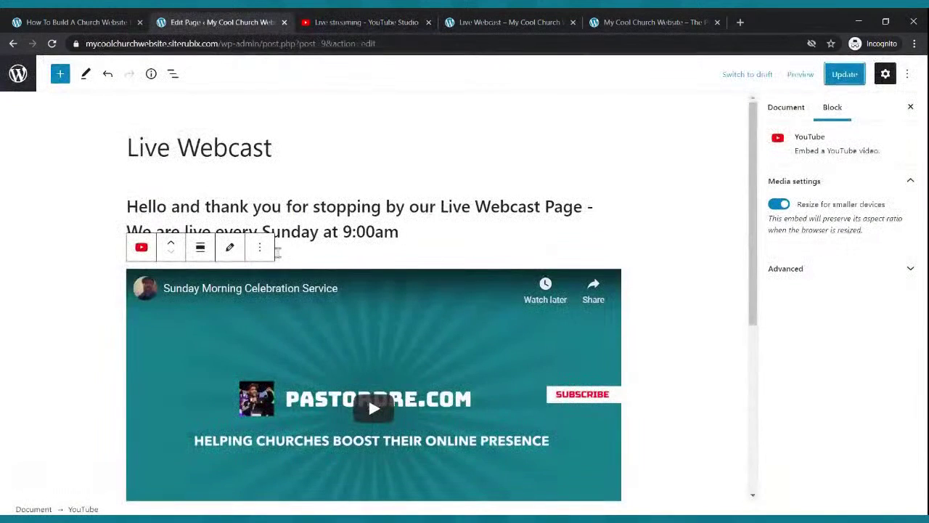
{"action": "left_click", "coordinate": [450, 22]}
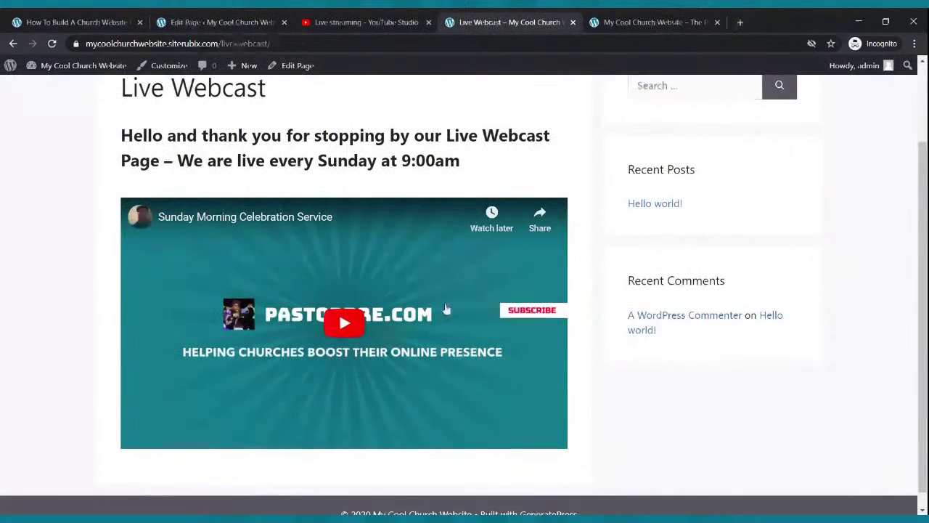
{"action": "scroll", "coordinate": [436, 297], "scroll_direction": "up", "scroll_amount": 2}
{"action": "scroll", "coordinate": [439, 305], "scroll_direction": "down", "scroll_amount": 2}
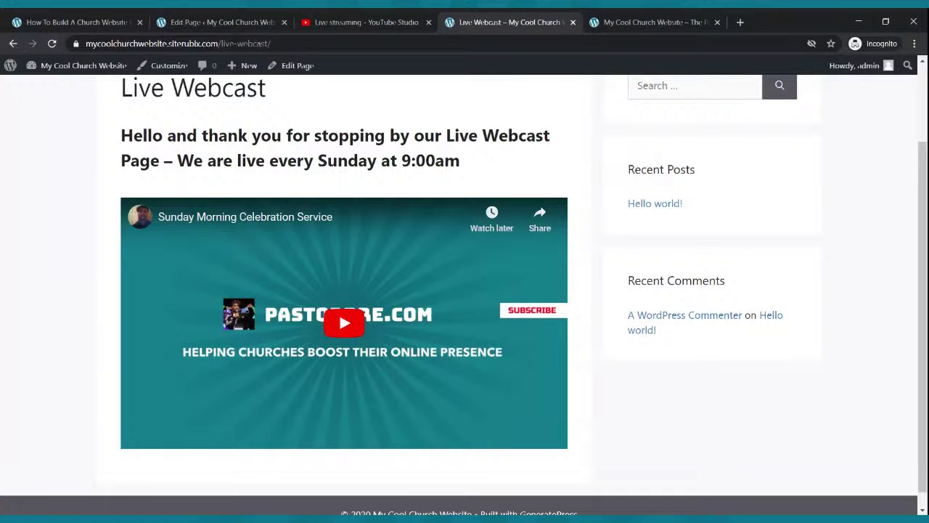
{"action": "scroll", "coordinate": [431, 403], "scroll_direction": "up", "scroll_amount": 2}
{"action": "scroll", "coordinate": [431, 402], "scroll_direction": "down", "scroll_amount": 2}
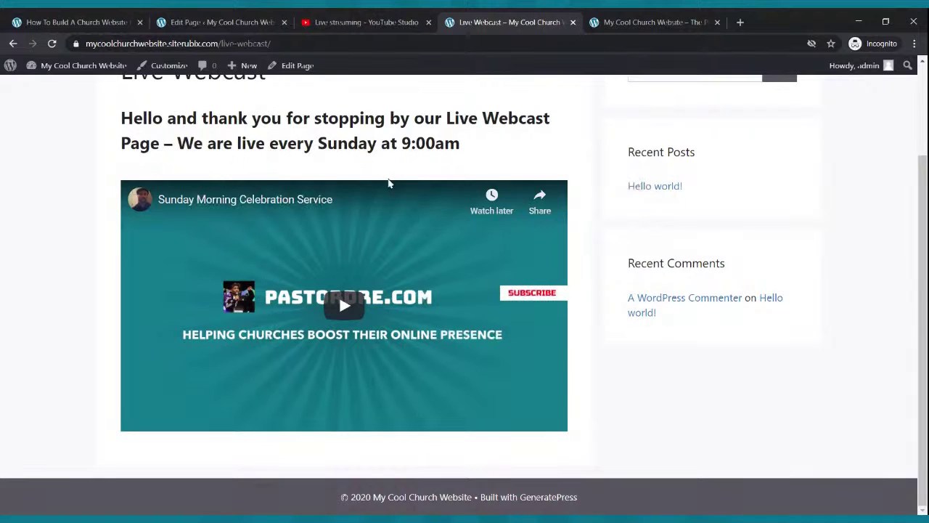
{"action": "left_click", "coordinate": [353, 307]}
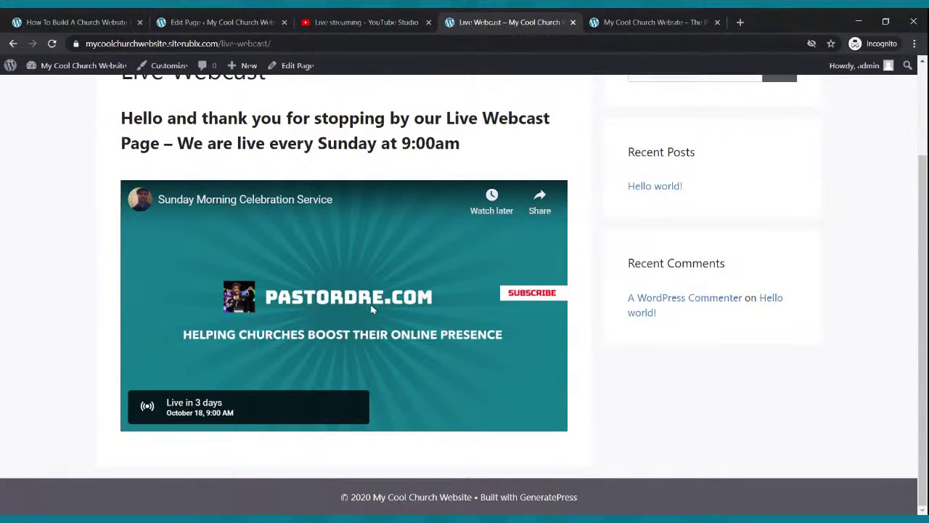
{"action": "scroll", "coordinate": [370, 312], "scroll_direction": "up", "scroll_amount": 2}
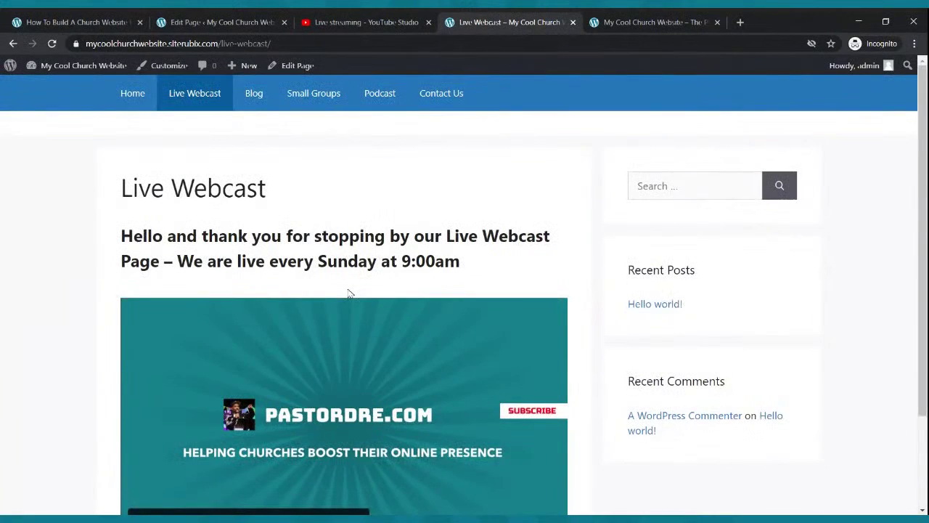
{"action": "scroll", "coordinate": [348, 293], "scroll_direction": "down", "scroll_amount": 2}
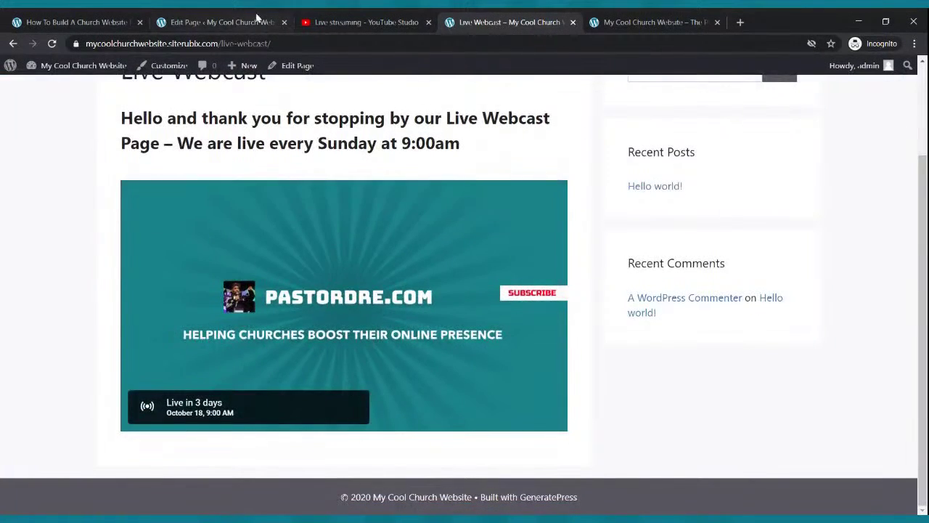
{"action": "left_click", "coordinate": [256, 18]}
Search the inserter below the video for 'button' and pick the Buttons block.
{"action": "scroll", "coordinate": [339, 159], "scroll_direction": "down", "scroll_amount": 3}
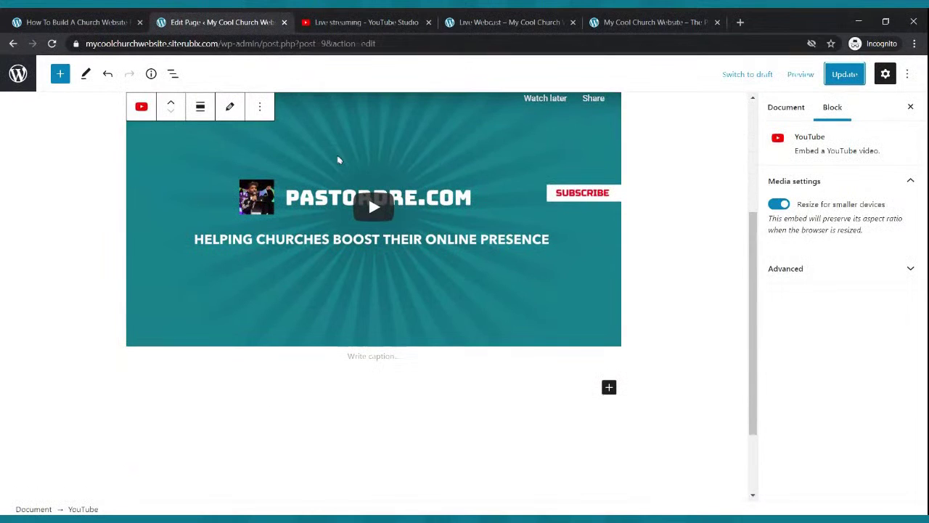
{"action": "left_click", "coordinate": [609, 387]}
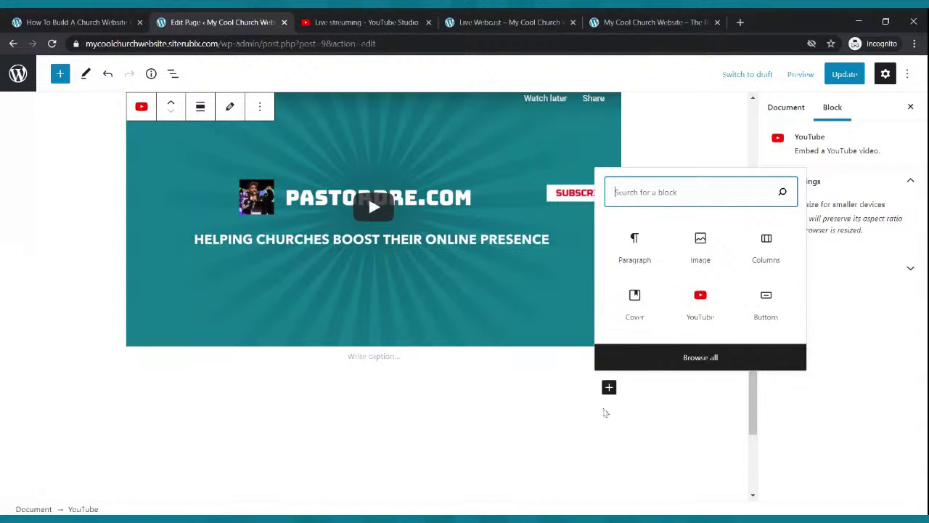
{"action": "left_click", "coordinate": [609, 388]}
{"action": "left_click", "coordinate": [609, 390]}
{"action": "type", "text": "button"}
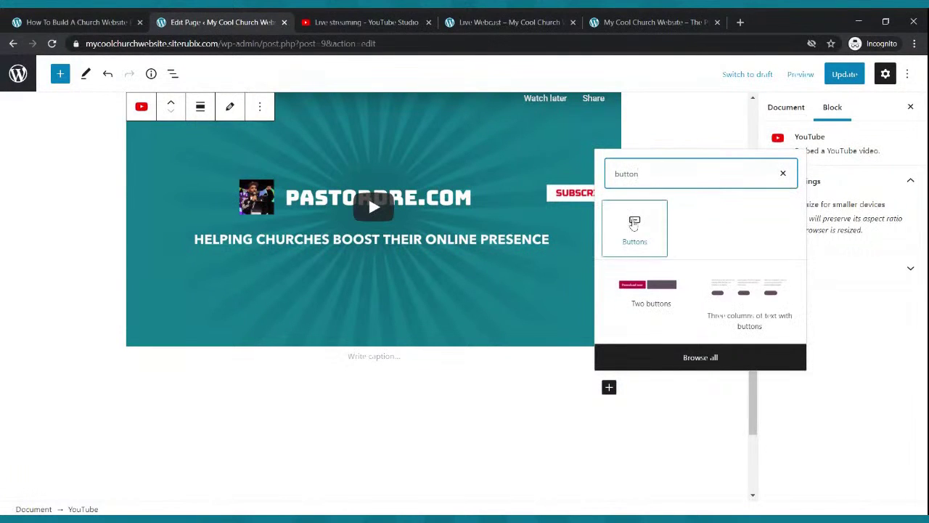
{"action": "left_click", "coordinate": [634, 227]}
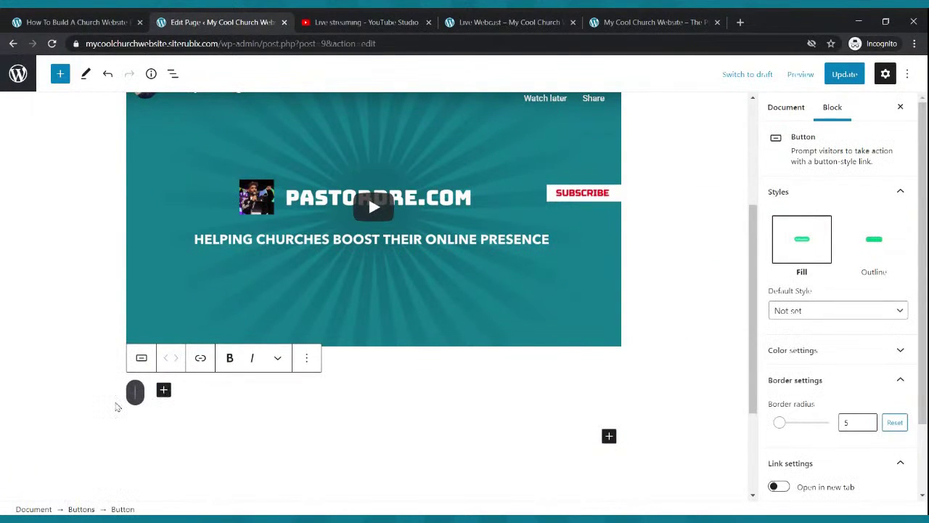
Add a 'Give Now' button below the video with white text and a yellow background.
{"action": "scroll", "coordinate": [117, 406], "scroll_direction": "down", "scroll_amount": 2}
{"action": "type", "text": "Give"}
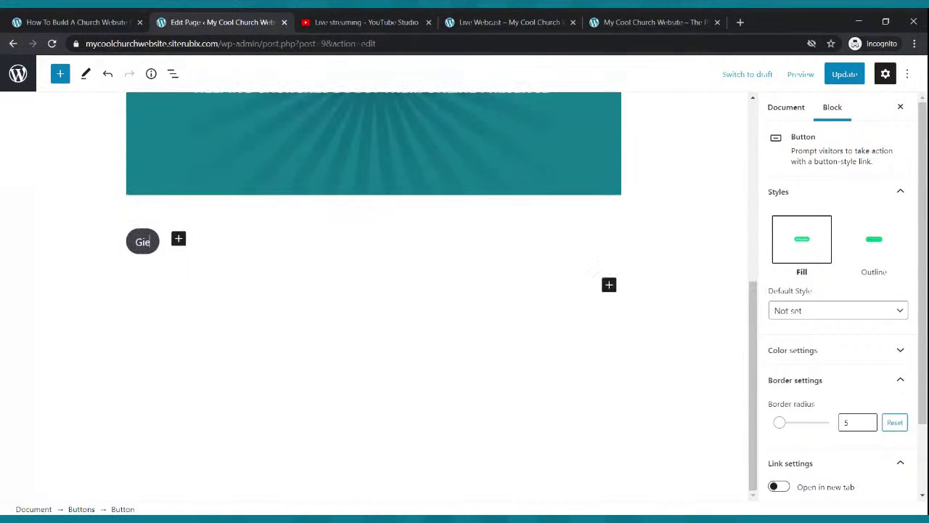
{"action": "type", "text": " Now"}
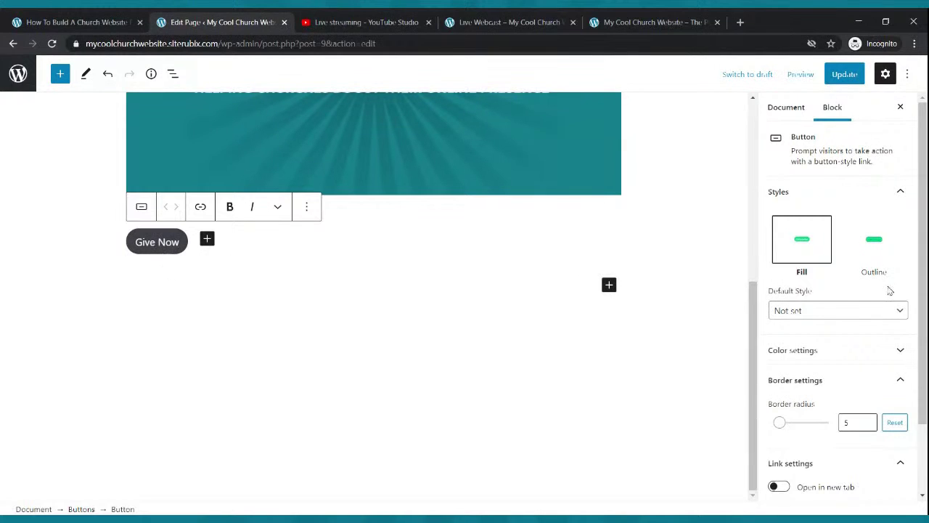
{"action": "left_click", "coordinate": [793, 358]}
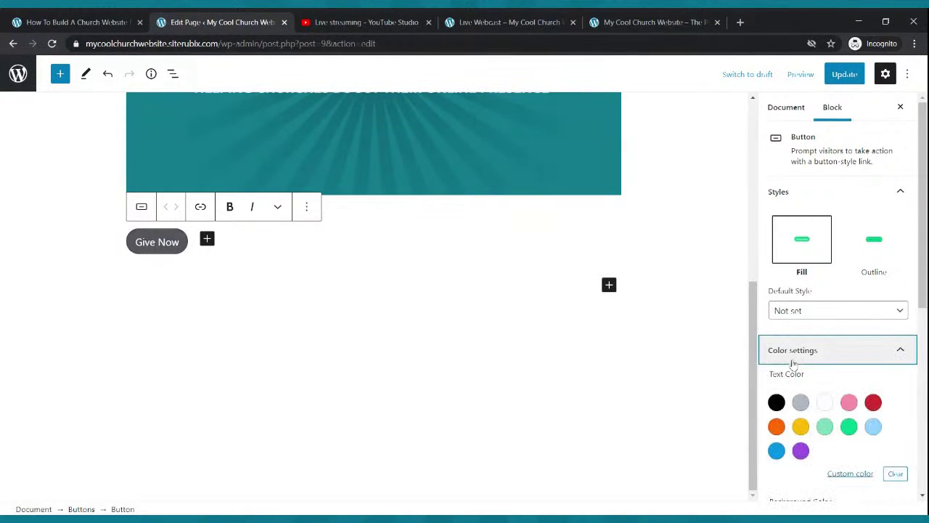
{"action": "left_click", "coordinate": [825, 402]}
{"action": "scroll", "coordinate": [854, 341], "scroll_direction": "down", "scroll_amount": 3}
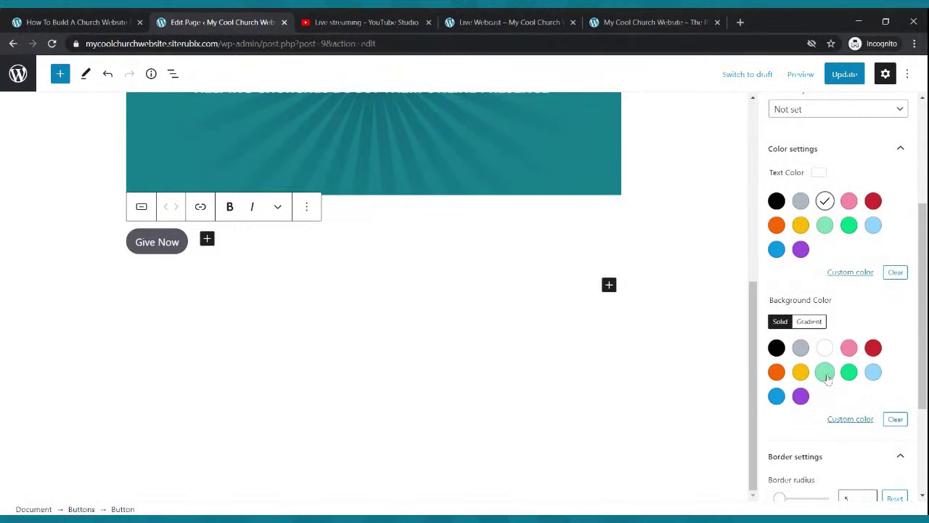
{"action": "left_click", "coordinate": [849, 372]}
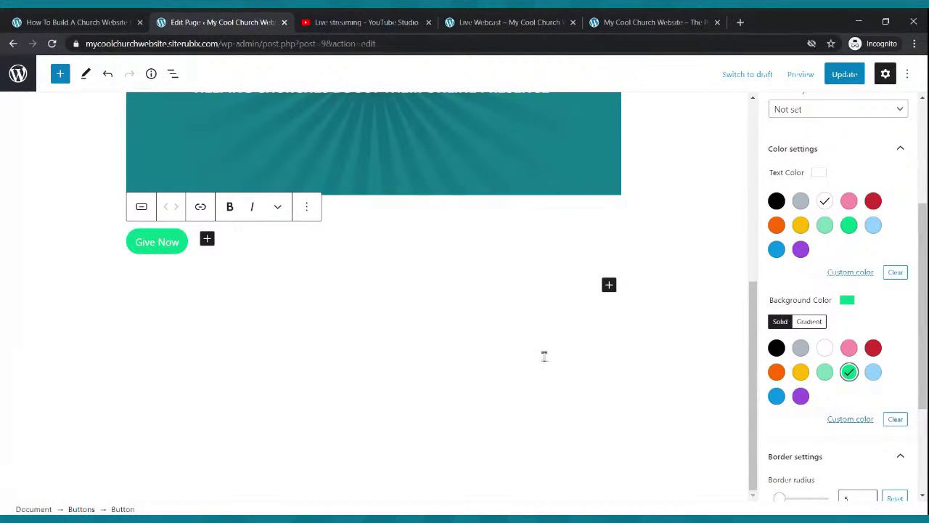
{"action": "left_click", "coordinate": [804, 377]}
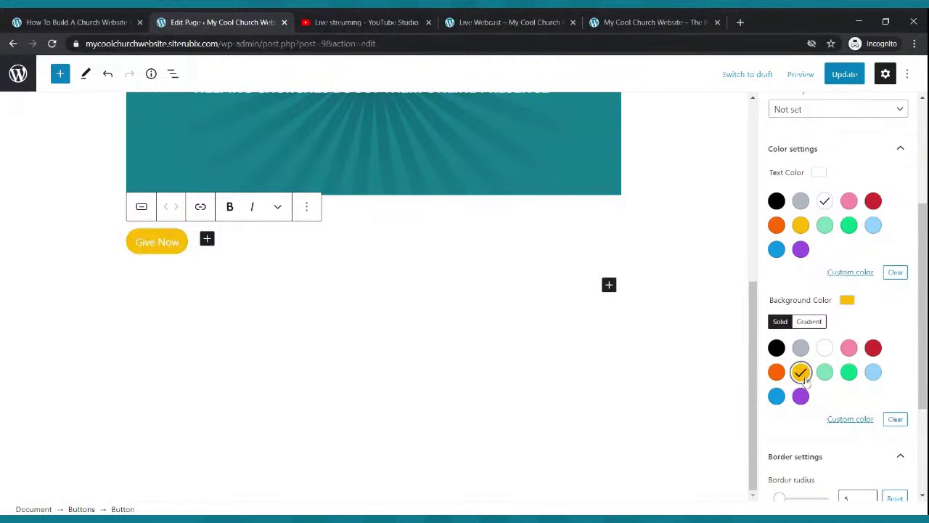
{"action": "left_click", "coordinate": [175, 254]}
{"action": "left_click", "coordinate": [195, 259]}
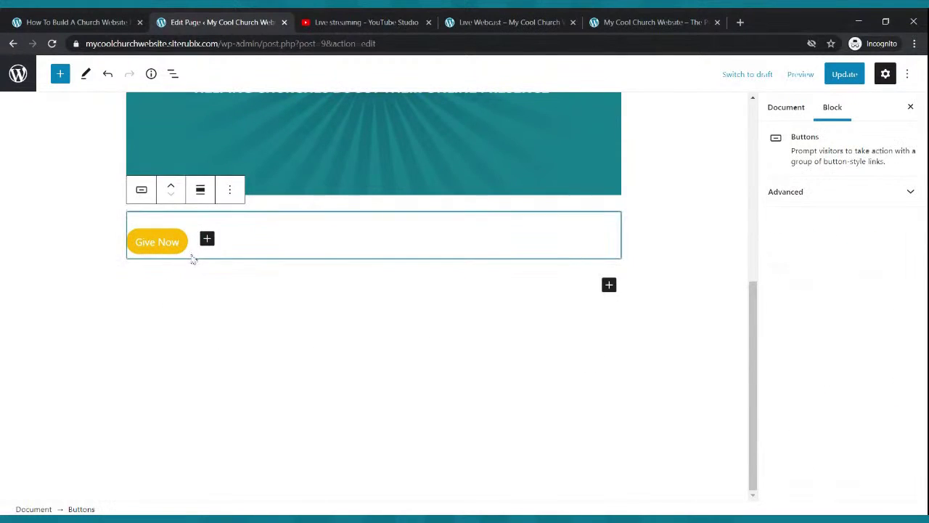
Center the Give Now button group under the video and update the page.
{"action": "left_click", "coordinate": [201, 191]}
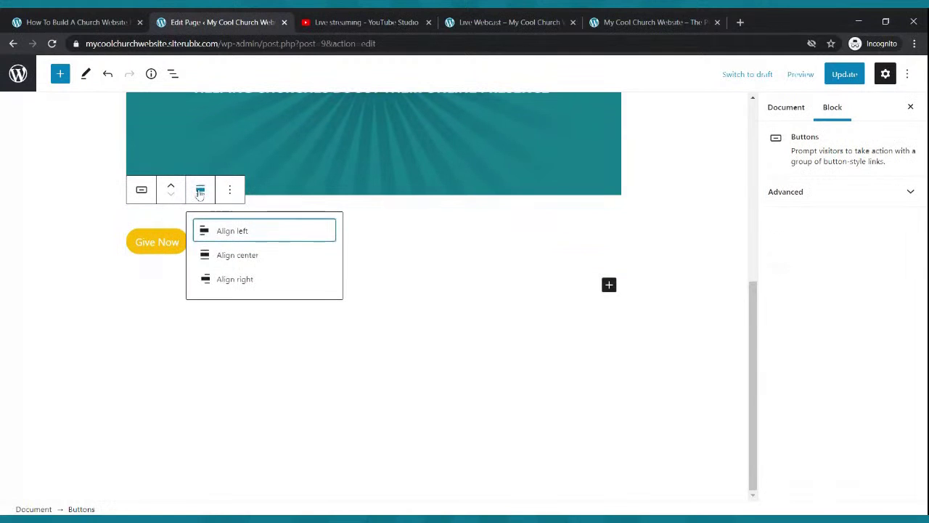
{"action": "left_click", "coordinate": [228, 256]}
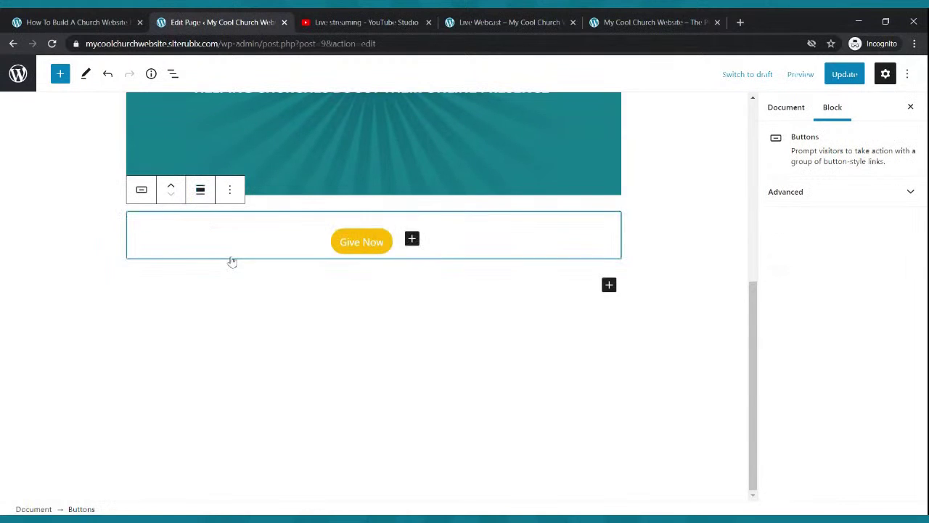
{"action": "left_click", "coordinate": [446, 293]}
{"action": "left_click", "coordinate": [845, 74]}
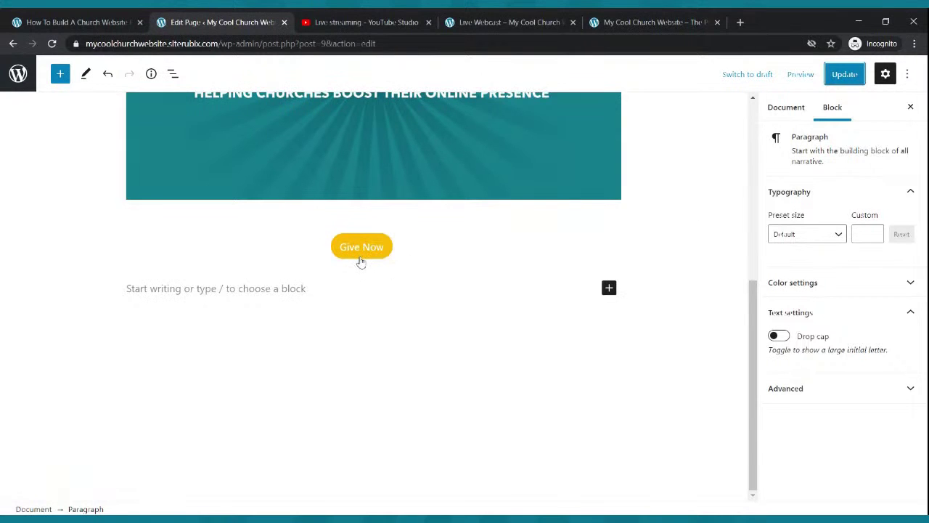
{"action": "left_click", "coordinate": [357, 259]}
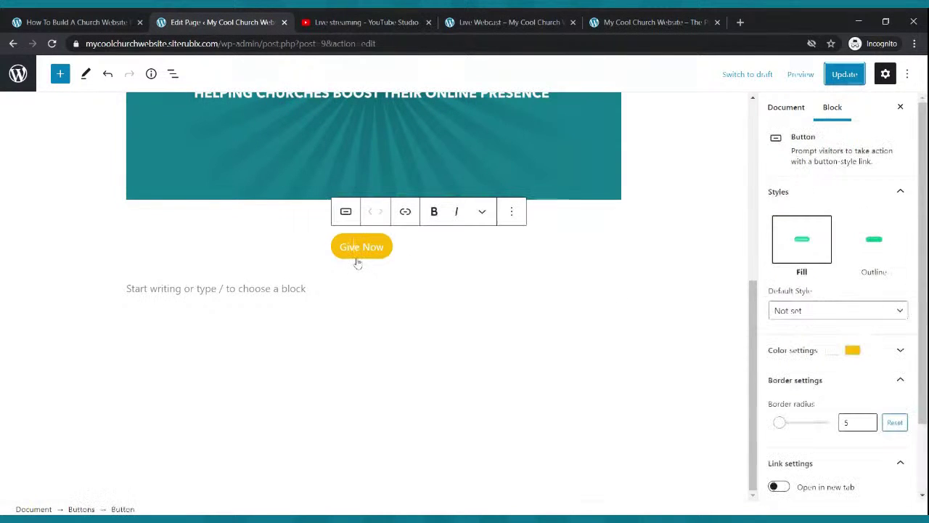
{"action": "left_click", "coordinate": [405, 212]}
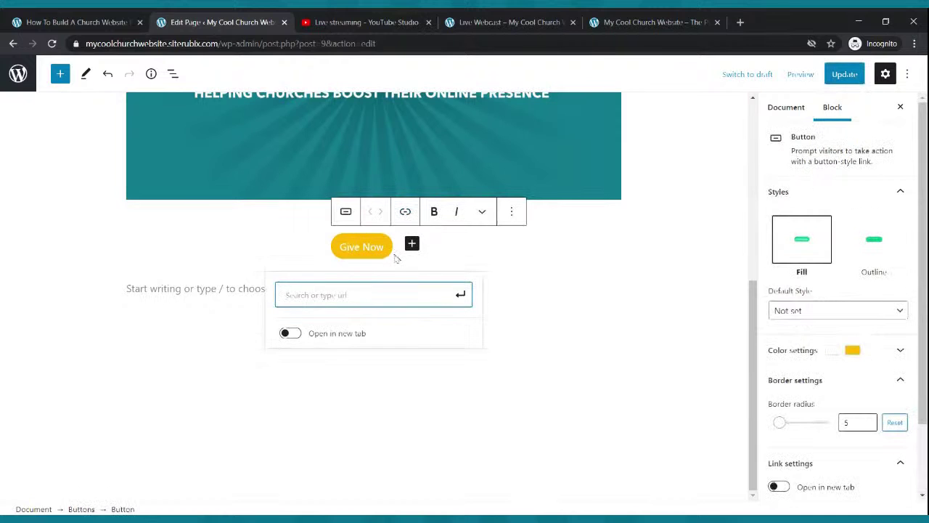
{"action": "type", "text": "https://paypal.com"}
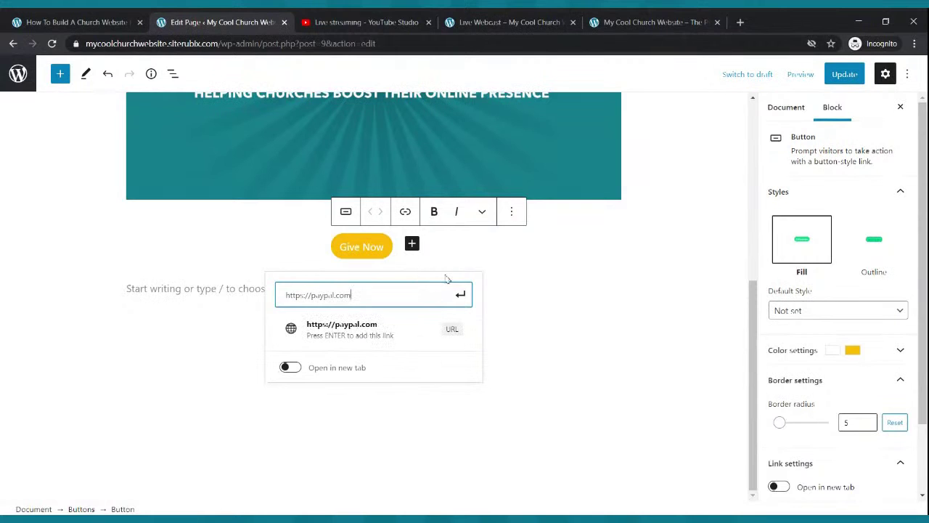
{"action": "left_click", "coordinate": [459, 294]}
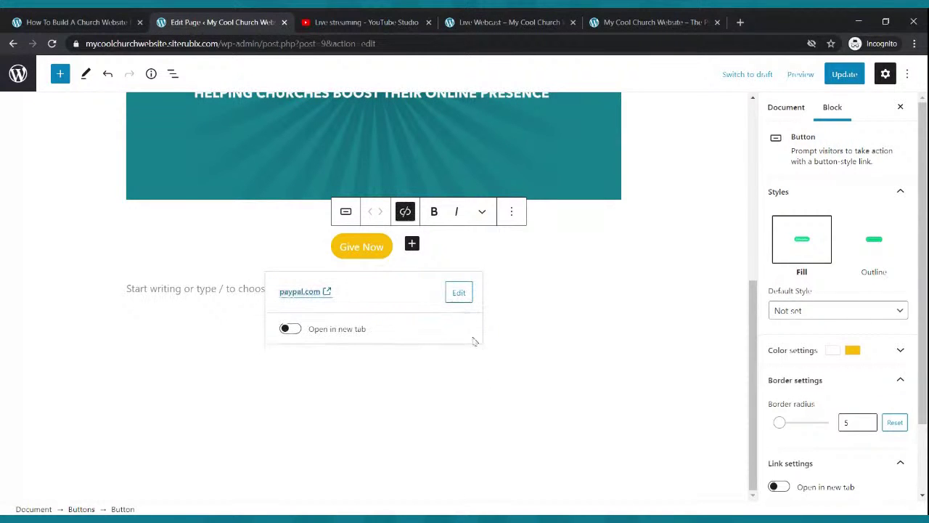
{"action": "left_click", "coordinate": [538, 311]}
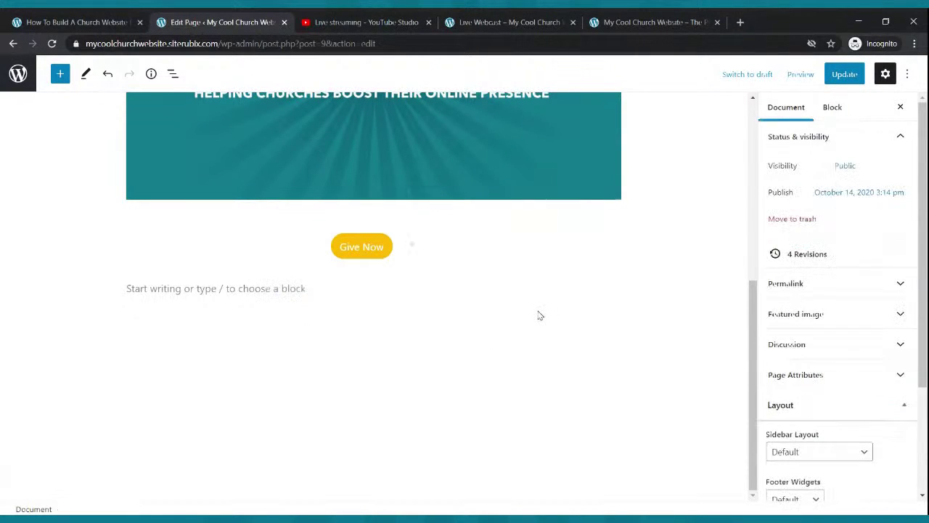
{"action": "left_click", "coordinate": [845, 74]}
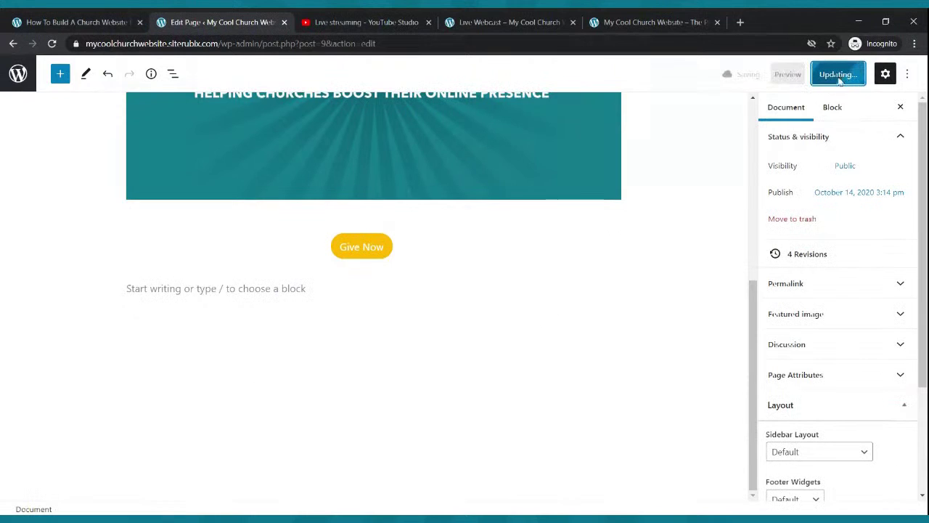
{"action": "left_click", "coordinate": [507, 22]}
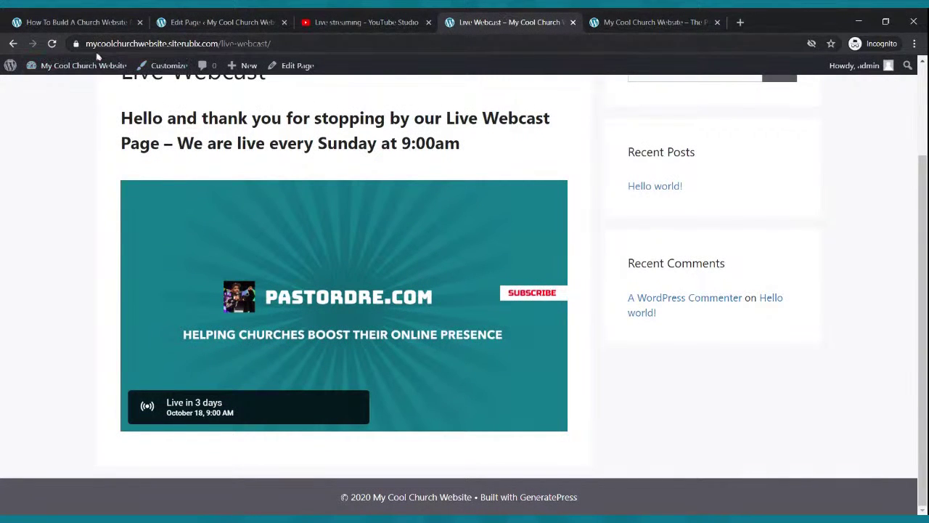
{"action": "left_click", "coordinate": [54, 44]}
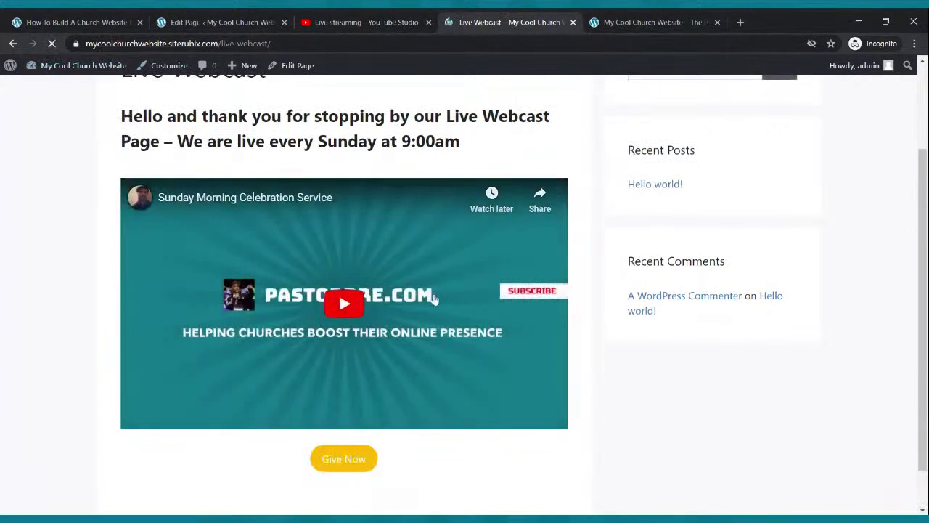
{"action": "scroll", "coordinate": [438, 301], "scroll_direction": "down", "scroll_amount": 1}
{"action": "scroll", "coordinate": [438, 302], "scroll_direction": "up", "scroll_amount": 3}
{"action": "scroll", "coordinate": [437, 297], "scroll_direction": "down", "scroll_amount": 3}
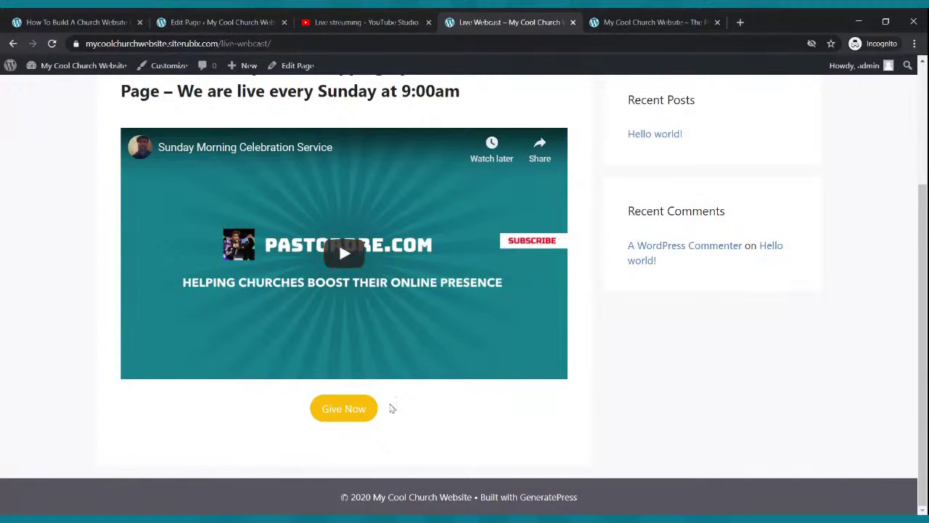
{"action": "left_click", "coordinate": [361, 408]}
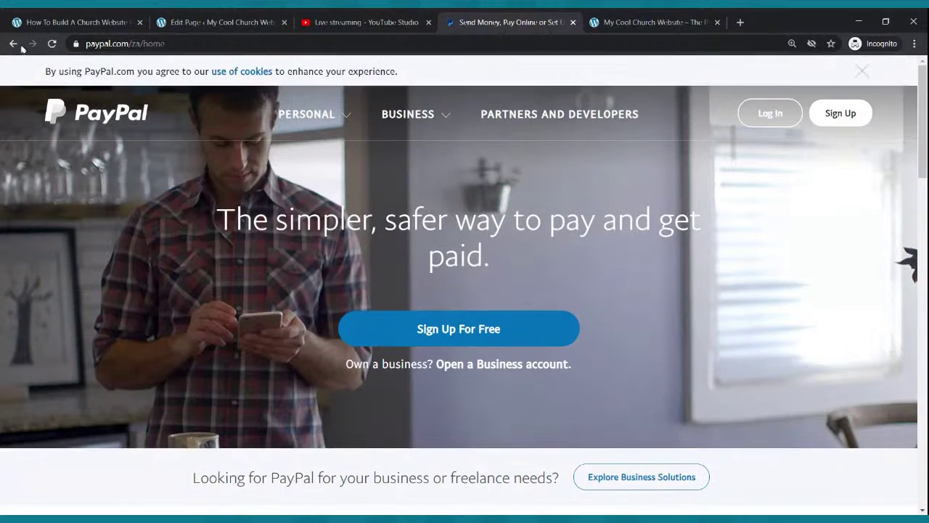
{"action": "left_click", "coordinate": [14, 44]}
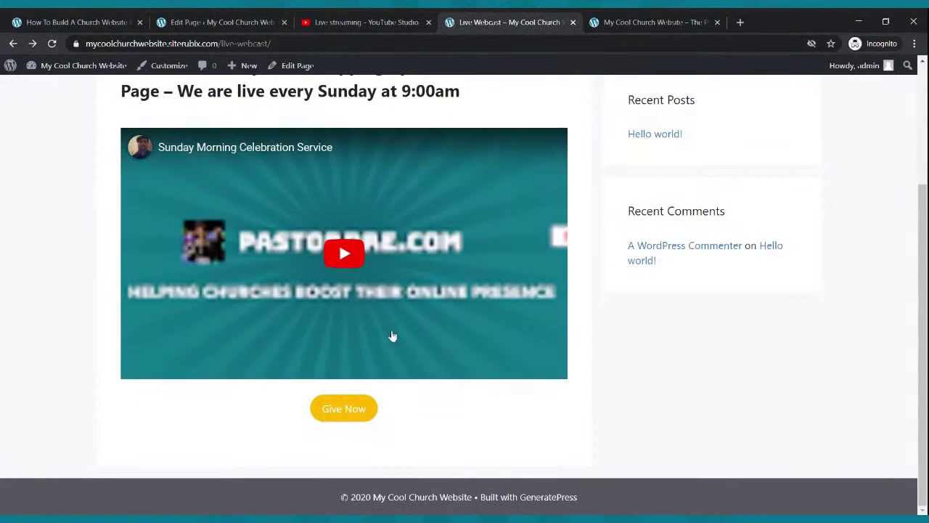
{"action": "left_click", "coordinate": [191, 22]}
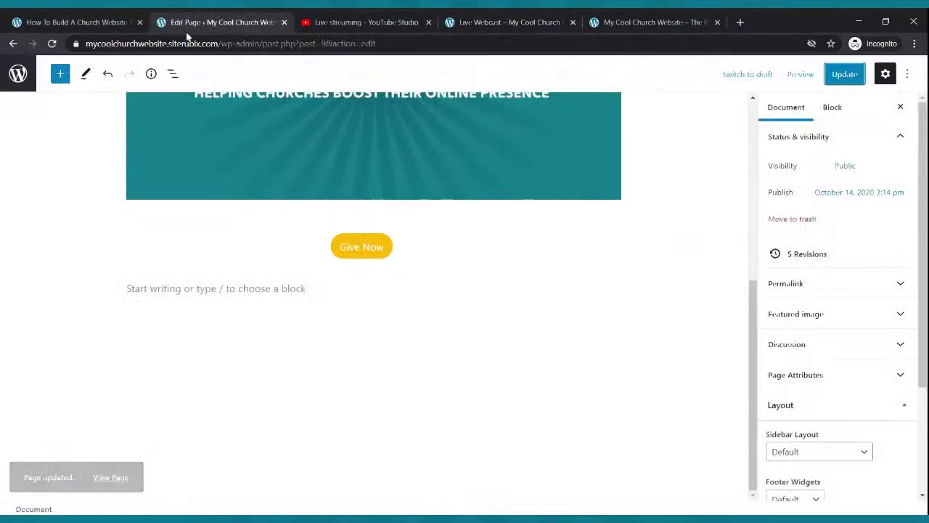
Make the Give Now link open in a new tab and update the page.
{"action": "left_click", "coordinate": [389, 254]}
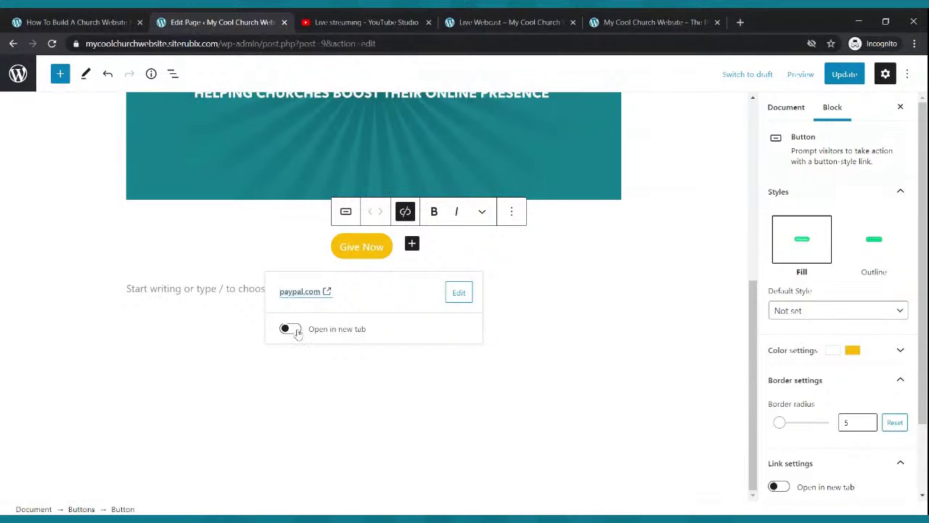
{"action": "left_click", "coordinate": [290, 330]}
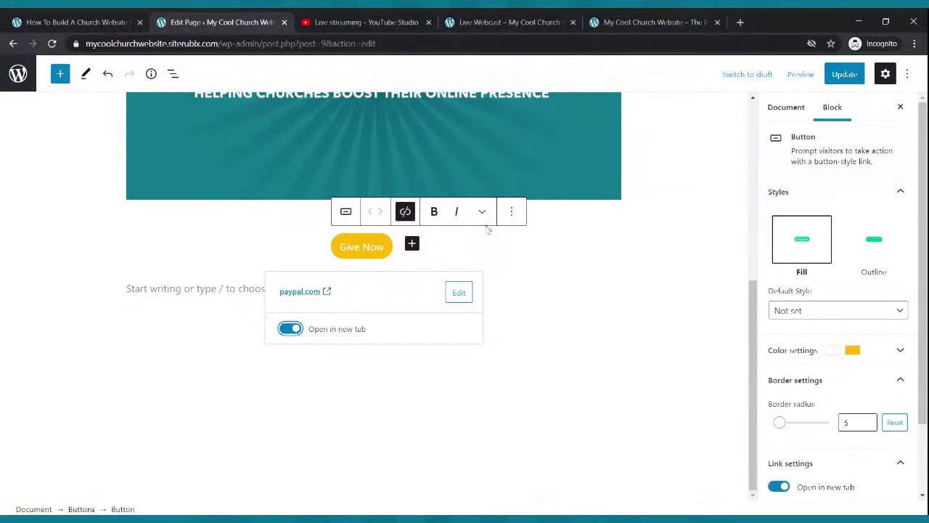
{"action": "left_click", "coordinate": [844, 74]}
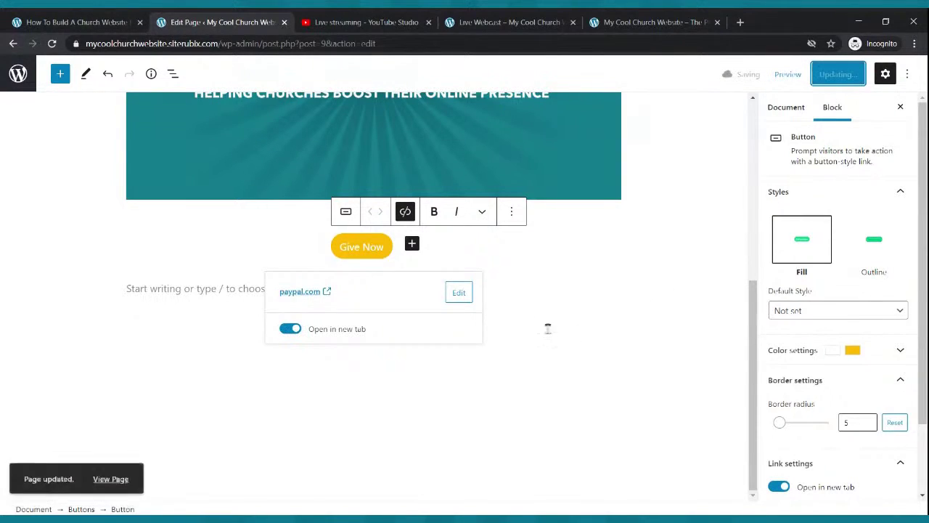
Recheck the new-tab setting, update again, and view the published Live Webcast page.
{"action": "left_click", "coordinate": [593, 260]}
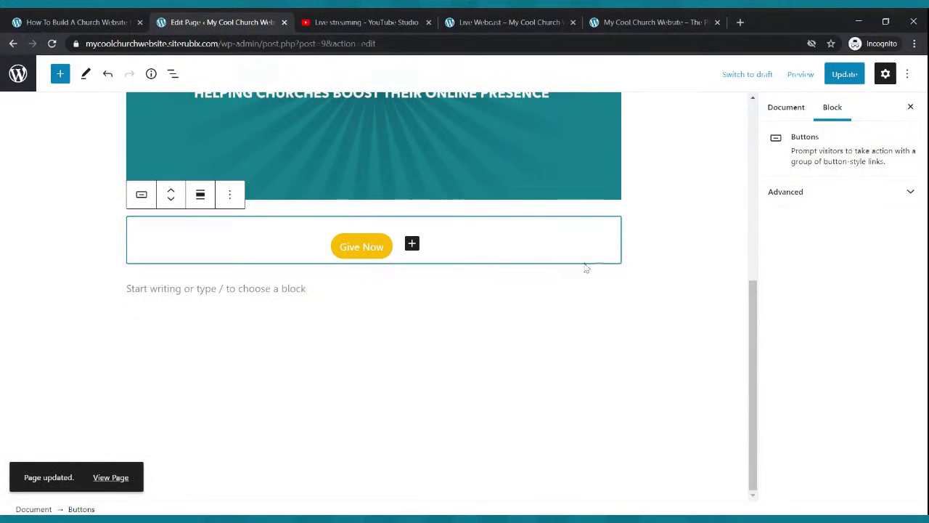
{"action": "left_click", "coordinate": [389, 254]}
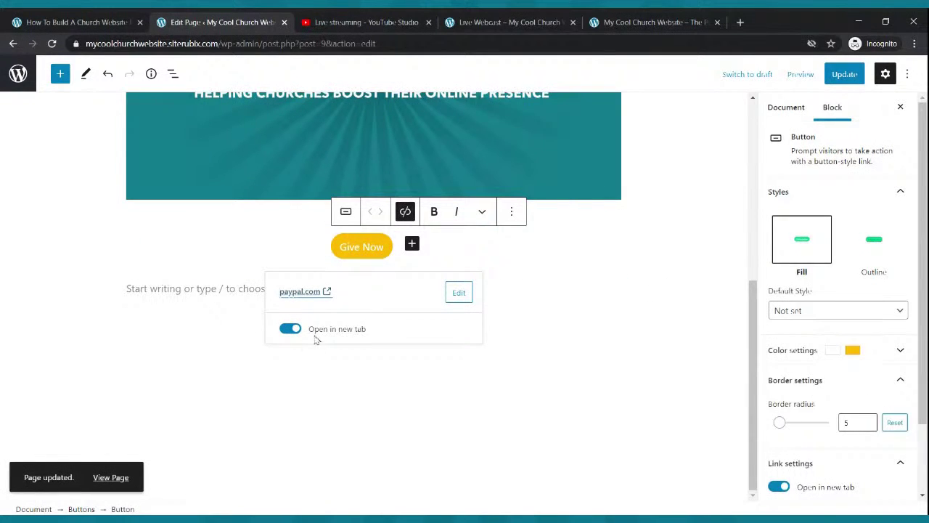
{"action": "left_click", "coordinate": [291, 330]}
{"action": "left_click", "coordinate": [291, 331]}
{"action": "left_click", "coordinate": [844, 74]}
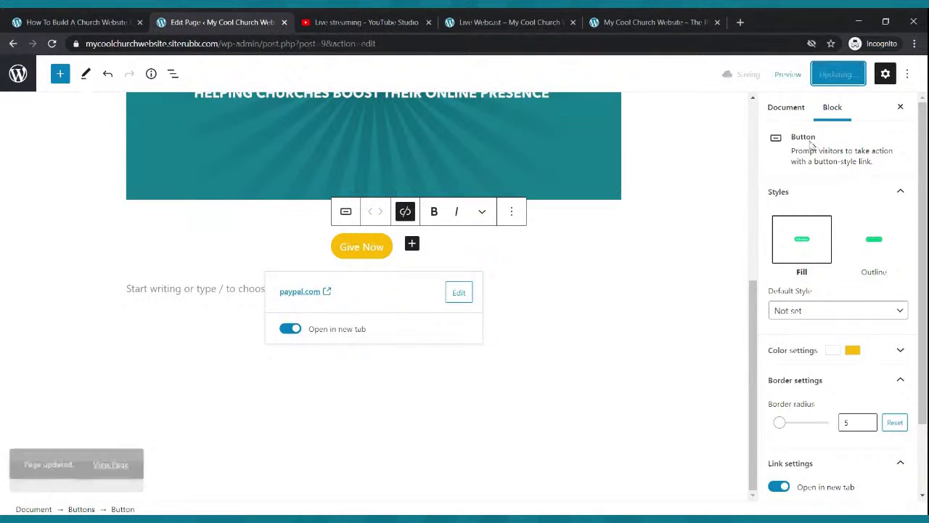
{"action": "left_click", "coordinate": [539, 18]}
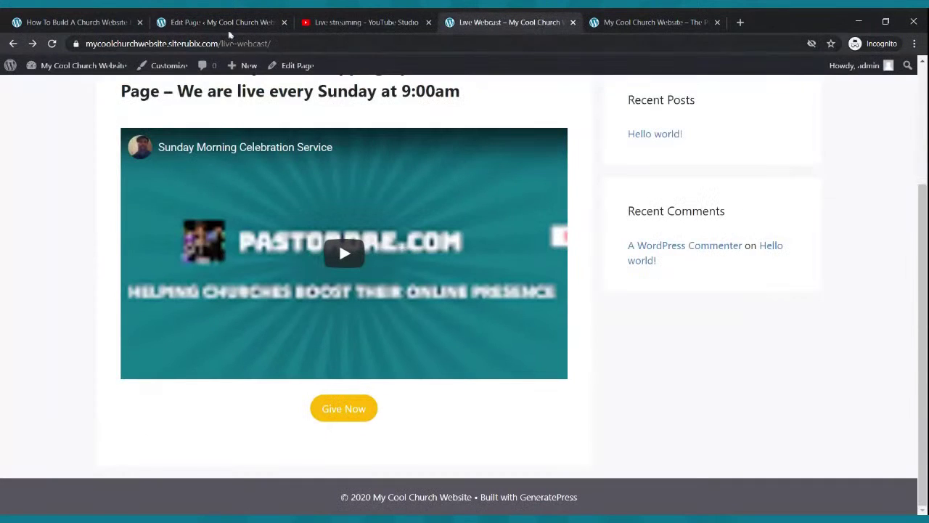
{"action": "left_click", "coordinate": [51, 44]}
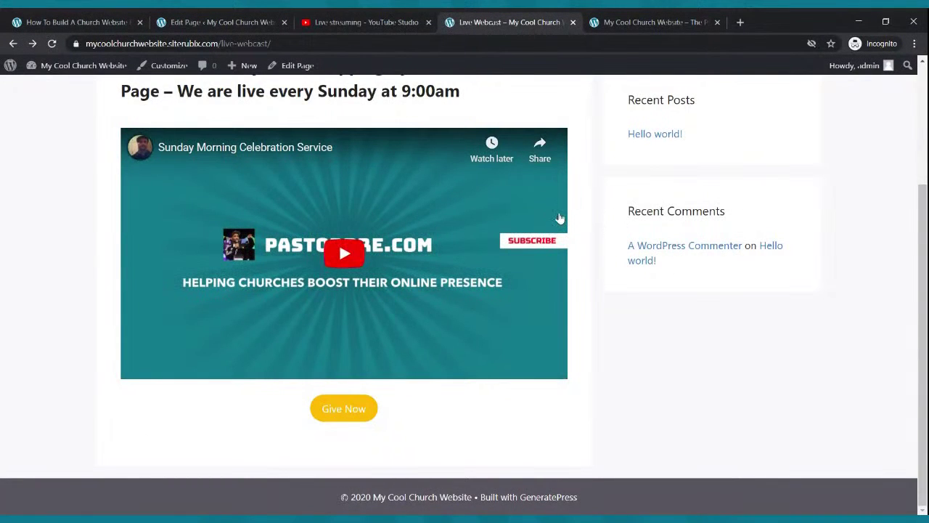
{"action": "scroll", "coordinate": [560, 214], "scroll_direction": "up", "scroll_amount": 2}
{"action": "scroll", "coordinate": [560, 213], "scroll_direction": "down", "scroll_amount": 2}
{"action": "left_click", "coordinate": [370, 419]}
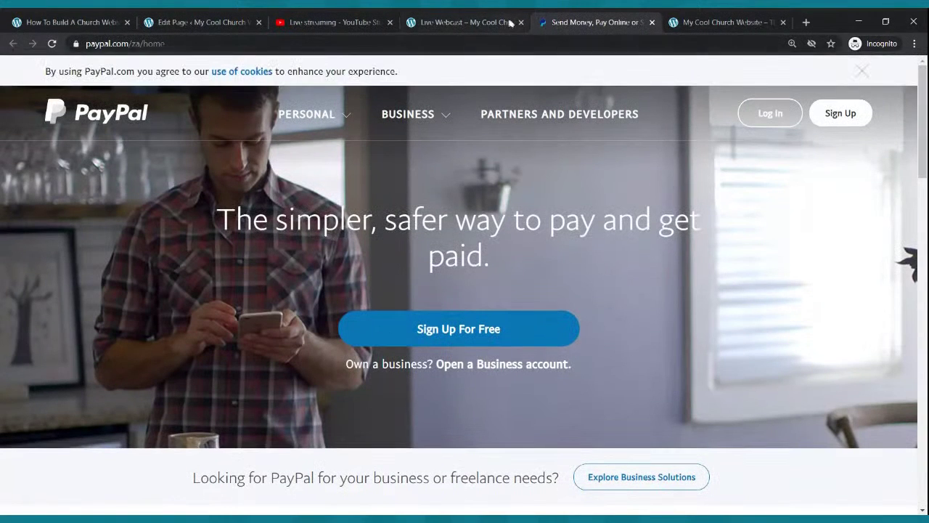
{"action": "left_click", "coordinate": [465, 22]}
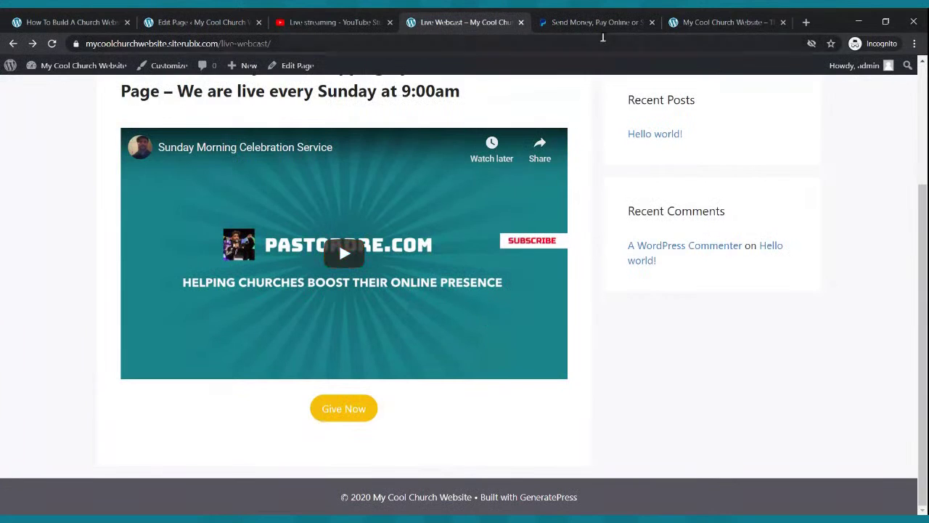
{"action": "left_click", "coordinate": [607, 31]}
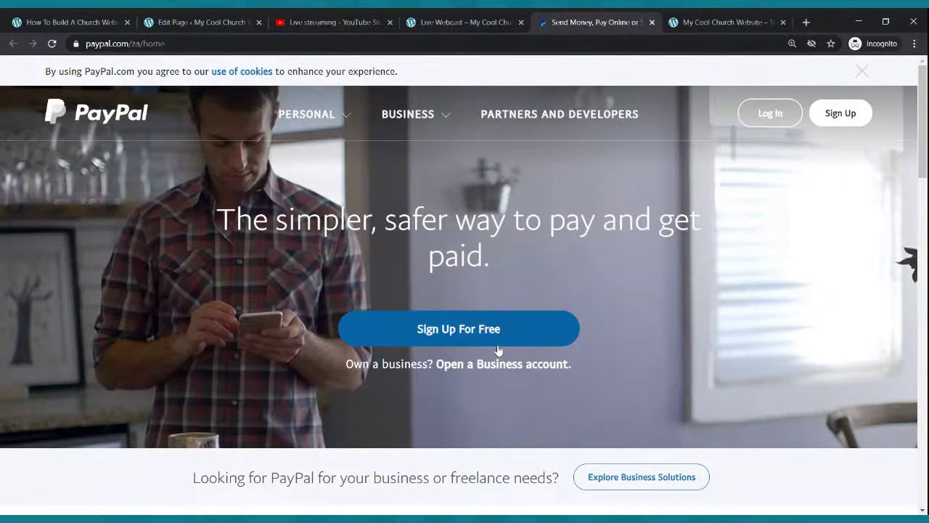
{"action": "left_click", "coordinate": [652, 26]}
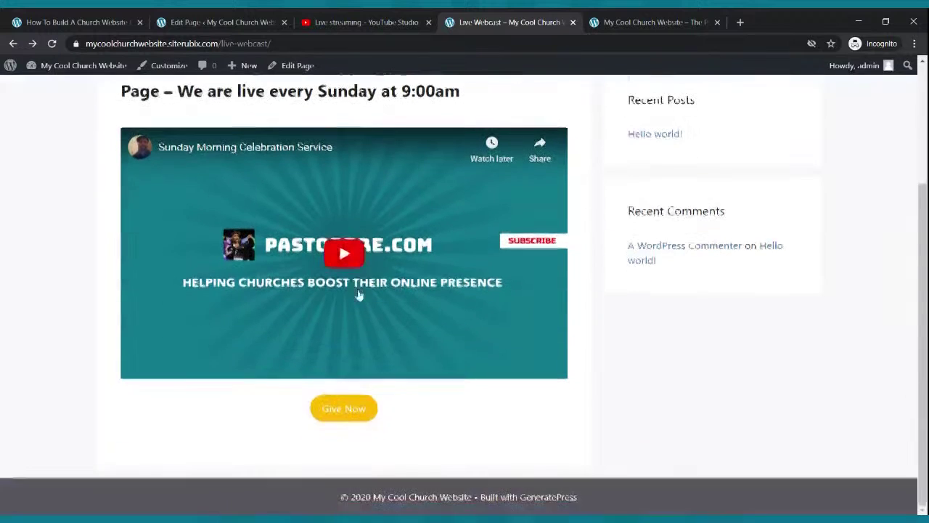
{"action": "scroll", "coordinate": [359, 295], "scroll_direction": "up", "scroll_amount": 2}
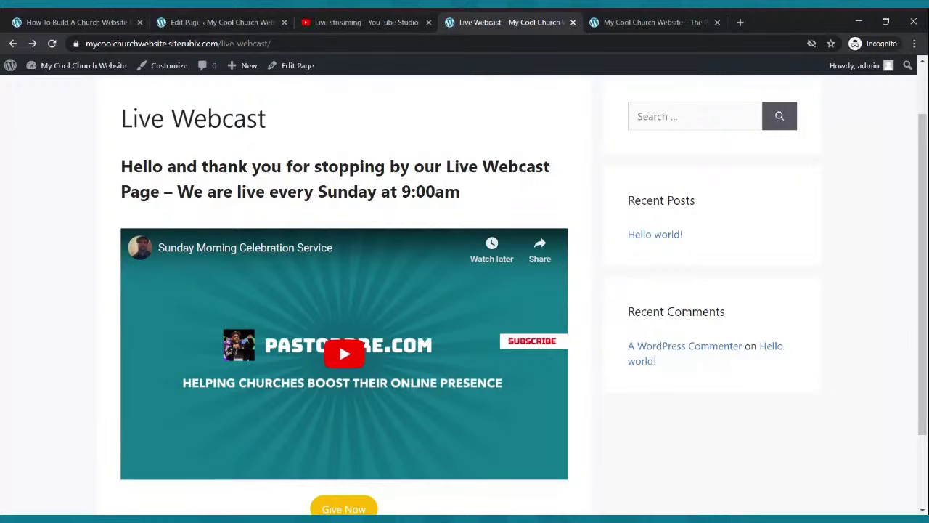
{"action": "scroll", "coordinate": [328, 218], "scroll_direction": "up", "scroll_amount": 1}
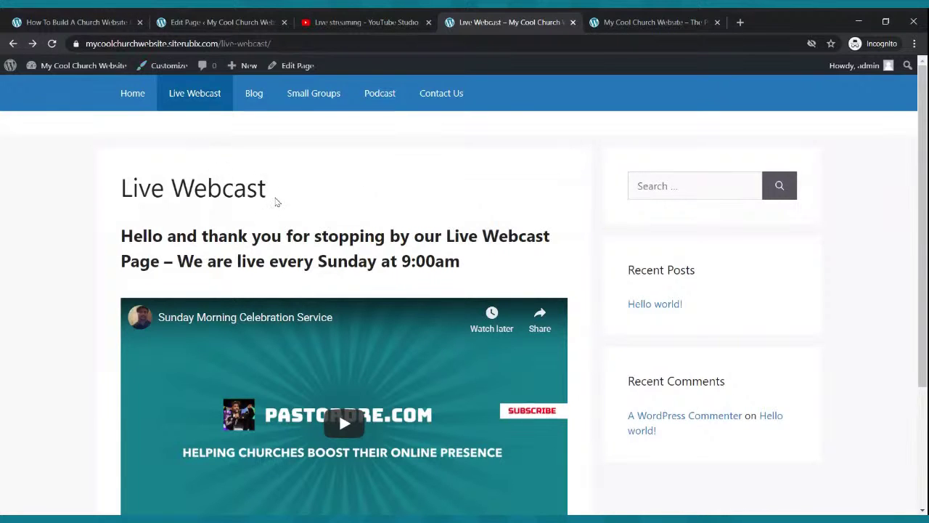
{"action": "scroll", "coordinate": [276, 202], "scroll_direction": "down", "scroll_amount": 3}
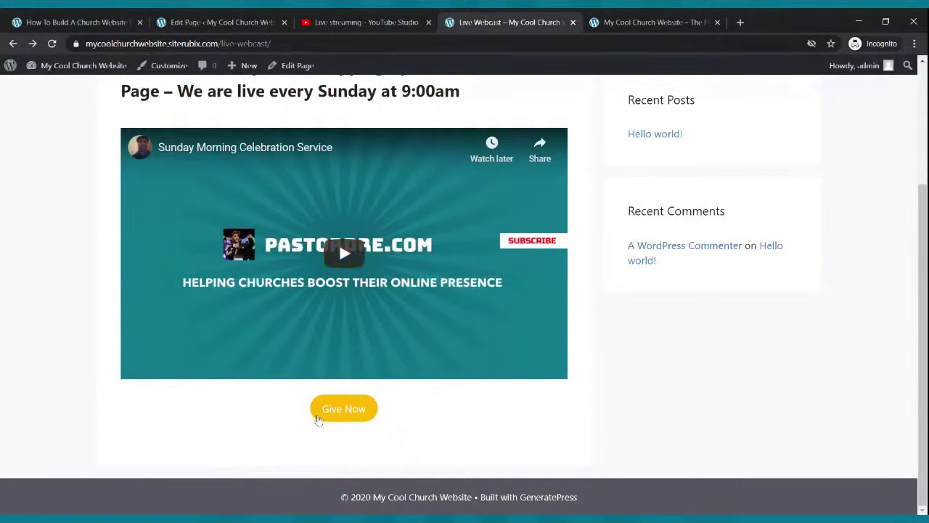
{"action": "scroll", "coordinate": [318, 419], "scroll_direction": "up", "scroll_amount": 3}
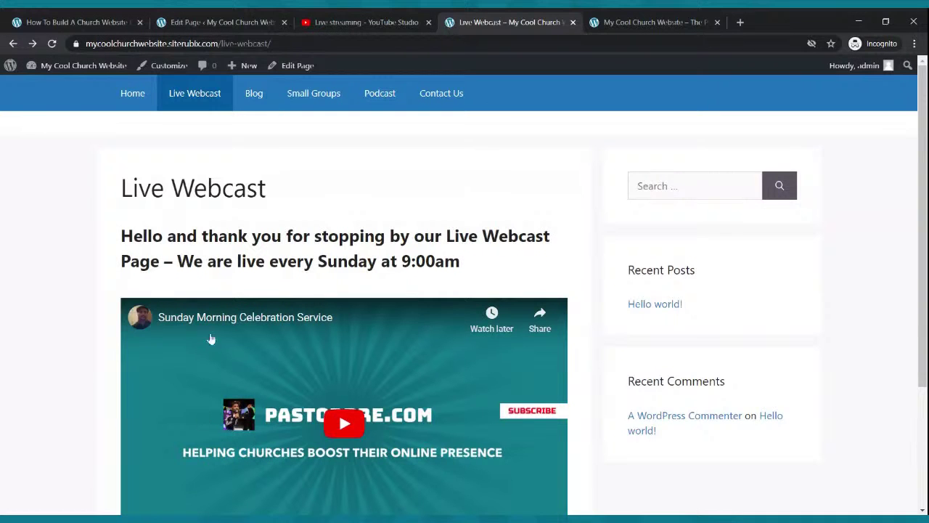
Check the live Live Webcast page's embedded Sunday stream, then return to All Pages.
{"action": "left_click", "coordinate": [216, 22]}
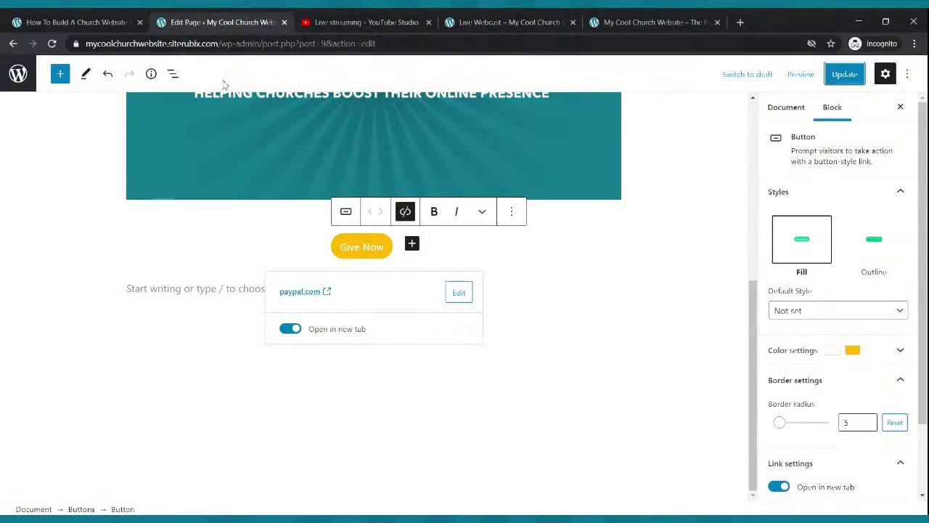
{"action": "left_click", "coordinate": [387, 21]}
{"action": "left_click", "coordinate": [466, 21]}
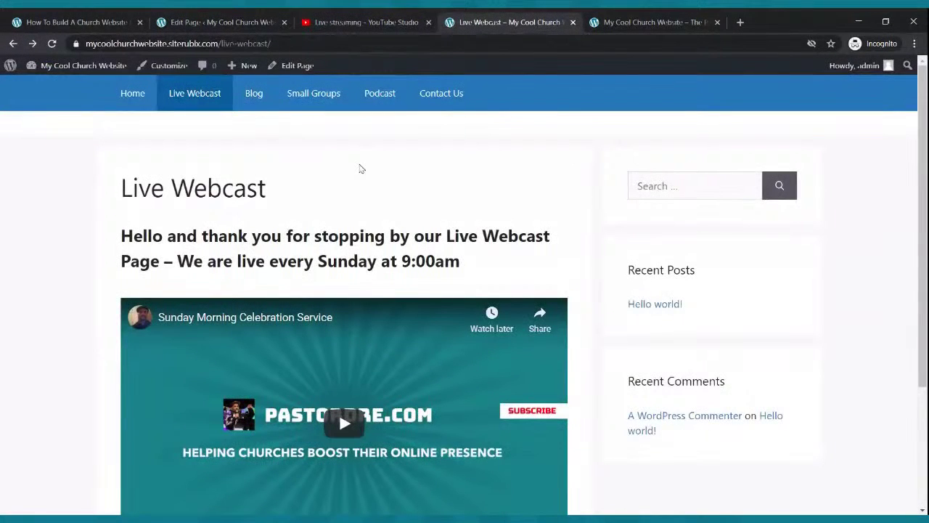
{"action": "left_click", "coordinate": [186, 518]}
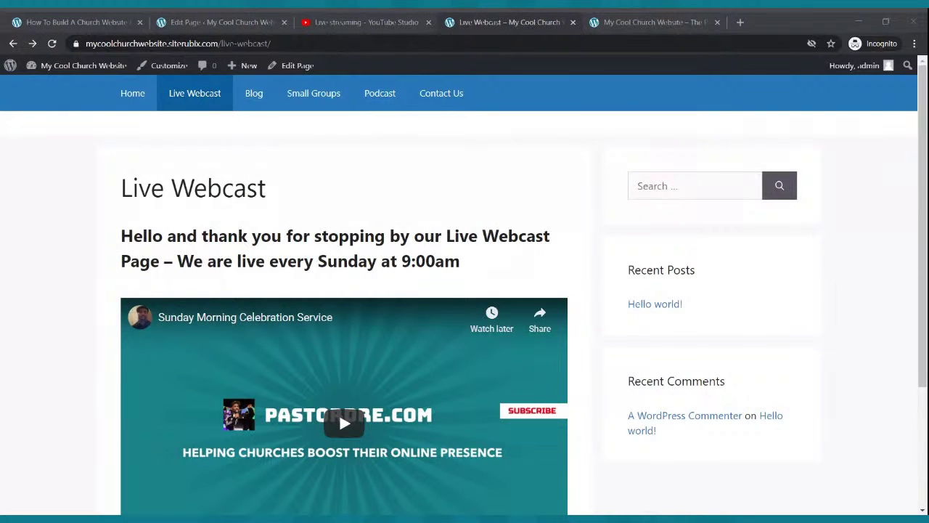
{"action": "left_click", "coordinate": [190, 519]}
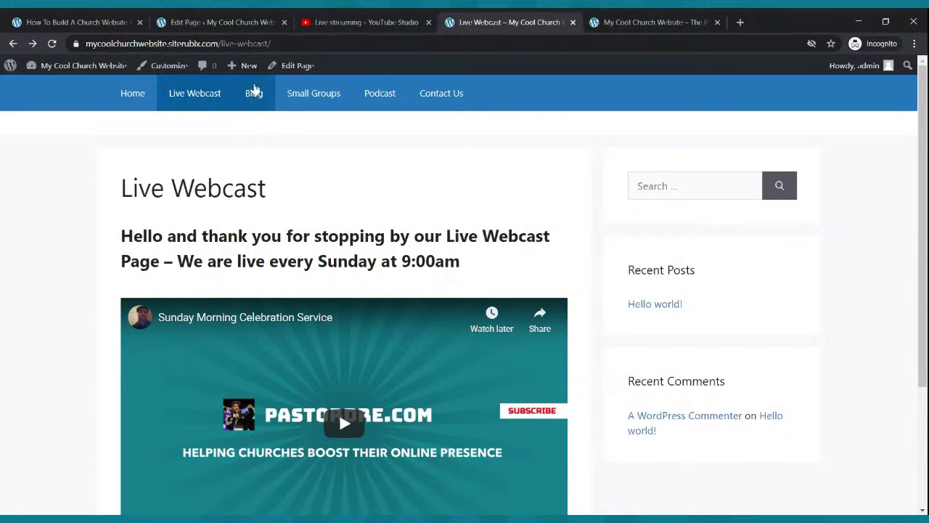
{"action": "left_click", "coordinate": [242, 23]}
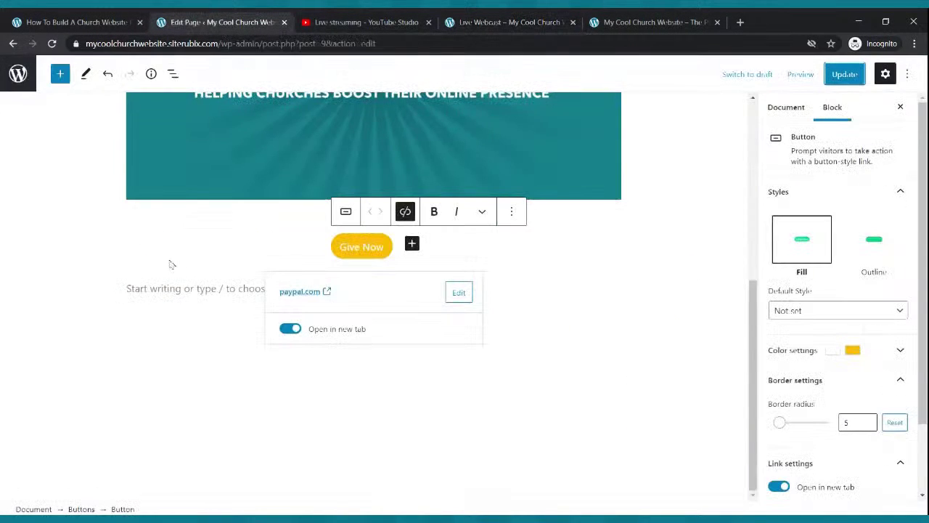
{"action": "left_click", "coordinate": [13, 43]}
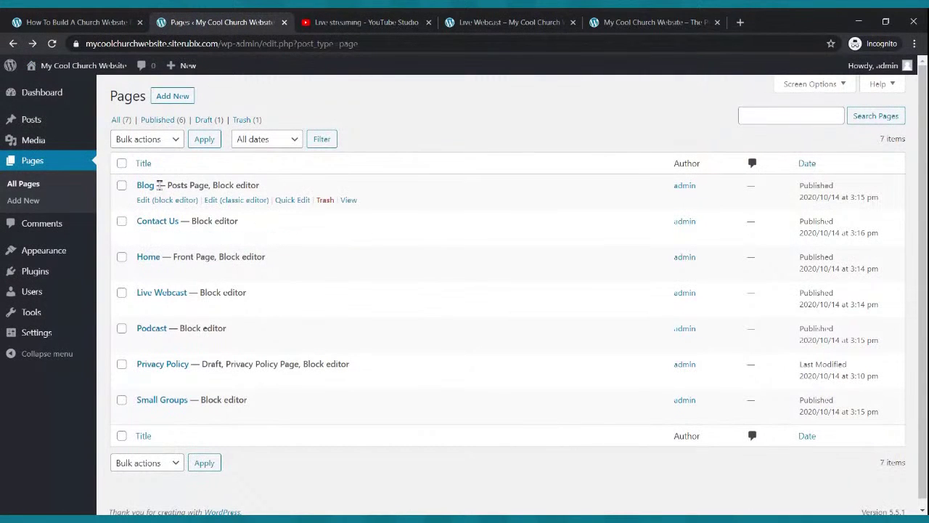
Open the Blog page and review the Writing and Reading settings.
{"action": "left_click", "coordinate": [159, 201]}
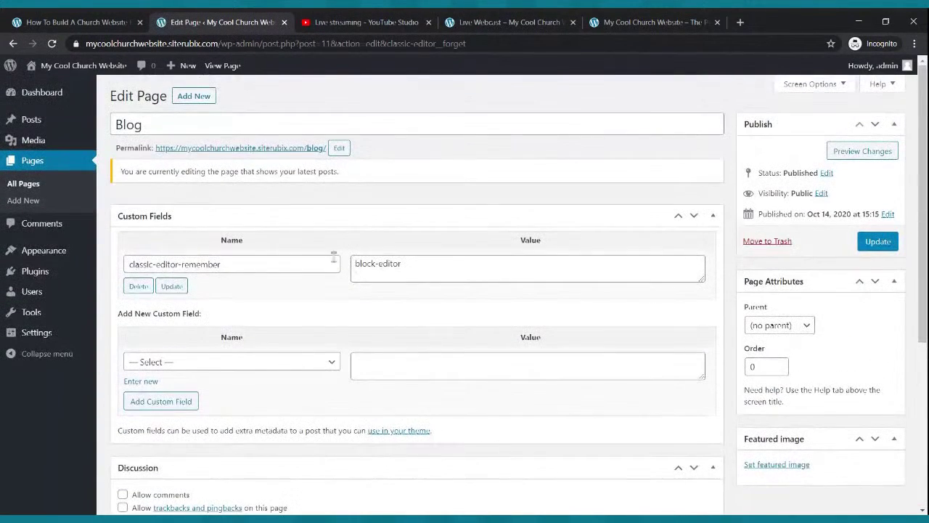
{"action": "left_click", "coordinate": [29, 122]}
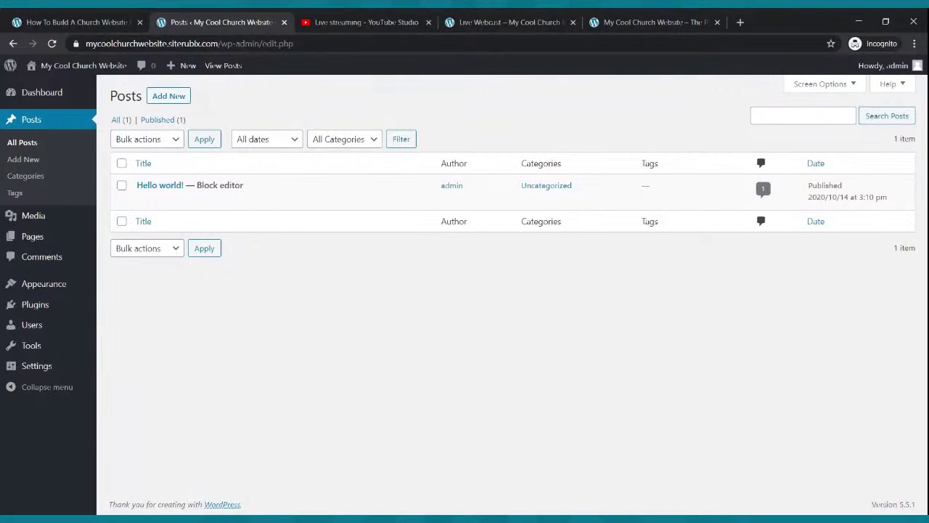
{"action": "mouse_move", "coordinate": [62, 290]}
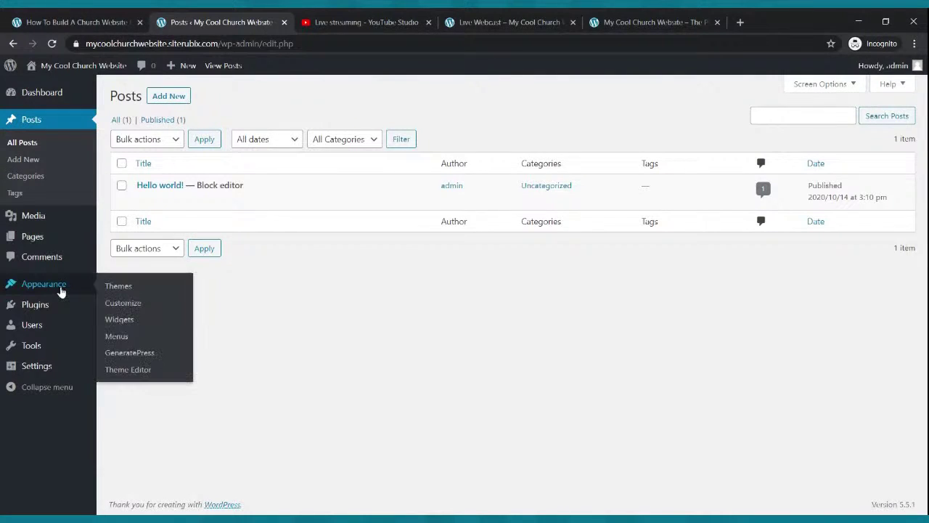
{"action": "left_click", "coordinate": [39, 372]}
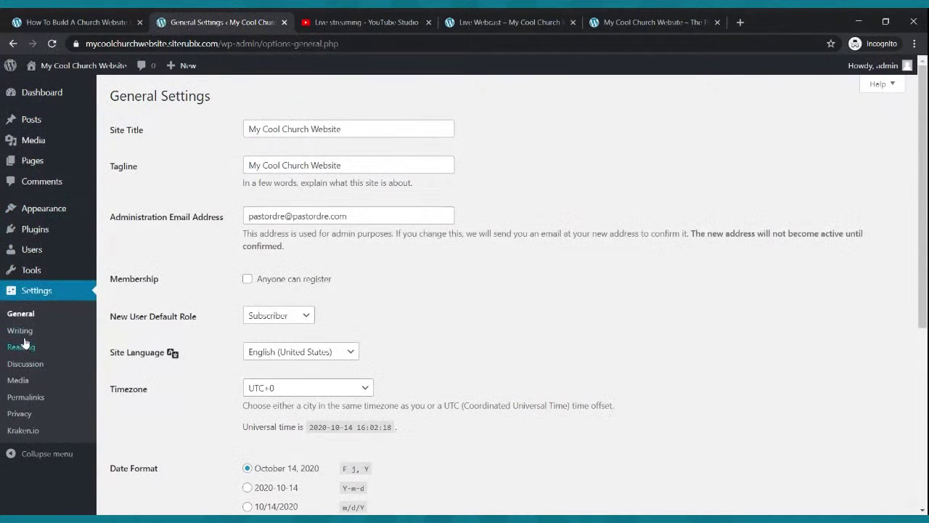
{"action": "left_click", "coordinate": [22, 332]}
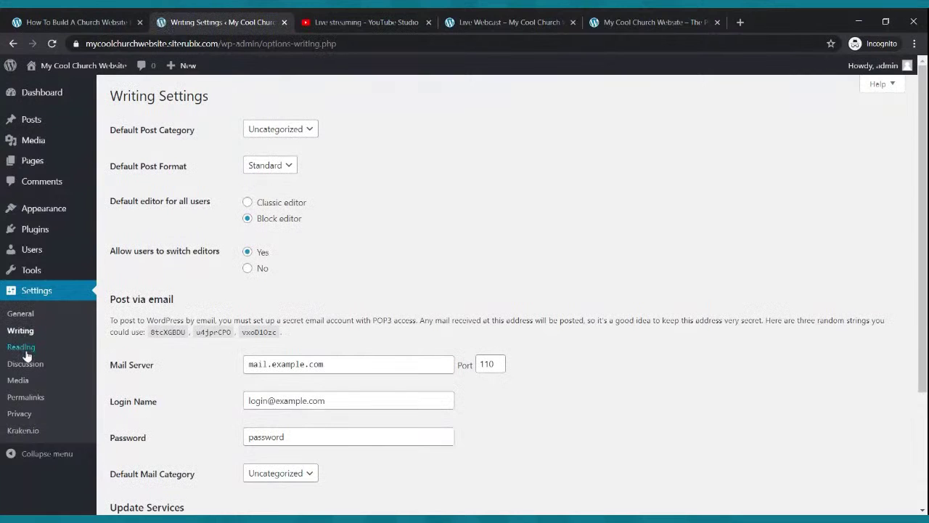
{"action": "left_click", "coordinate": [23, 348]}
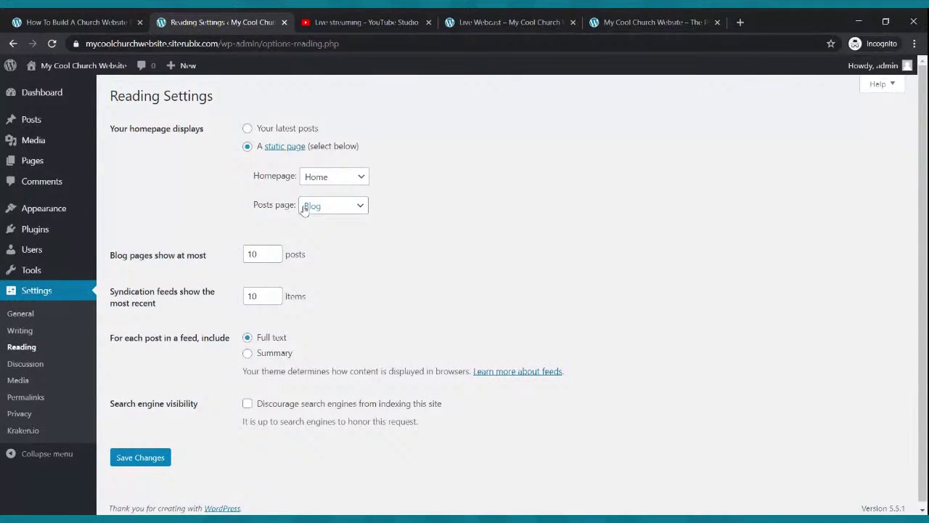
Trash the sample 'Hello world!' post and start a new post.
{"action": "mouse_move", "coordinate": [33, 128]}
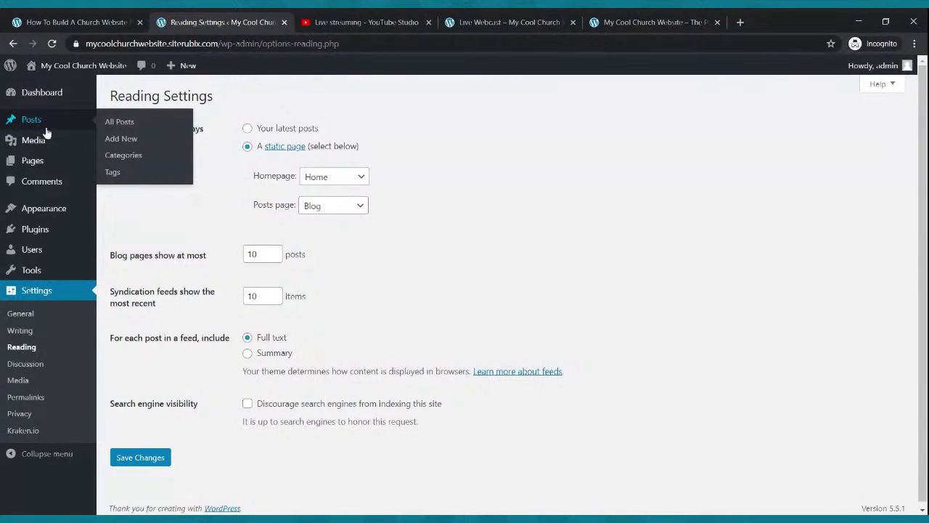
{"action": "left_click", "coordinate": [39, 129]}
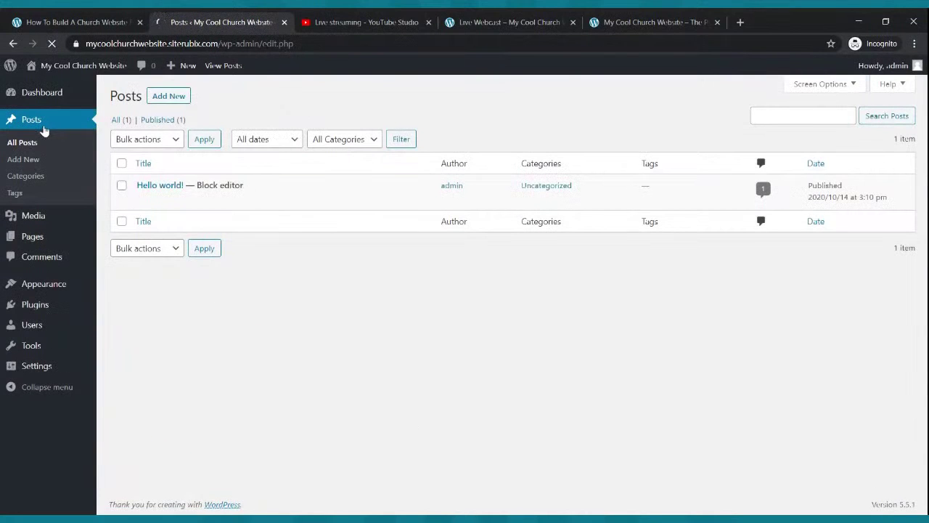
{"action": "mouse_move", "coordinate": [298, 206]}
{"action": "left_click", "coordinate": [325, 200]}
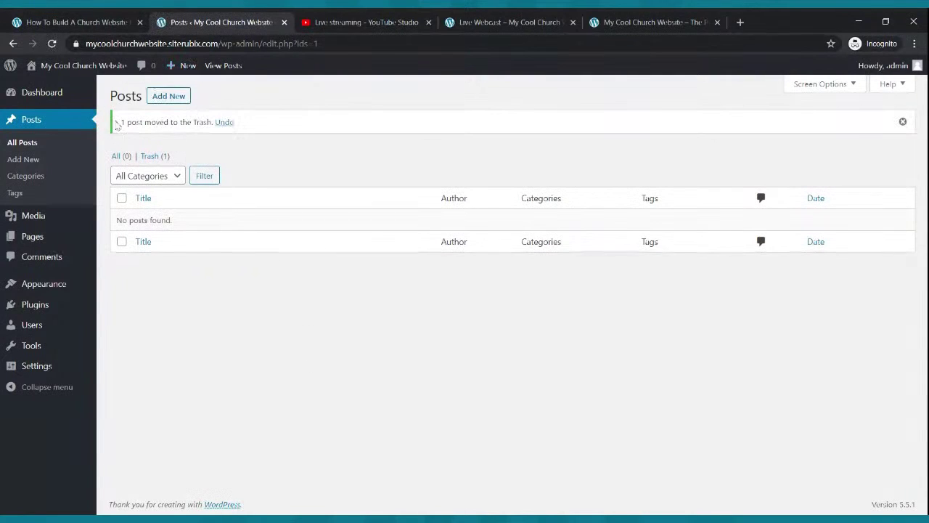
{"action": "left_click", "coordinate": [154, 100]}
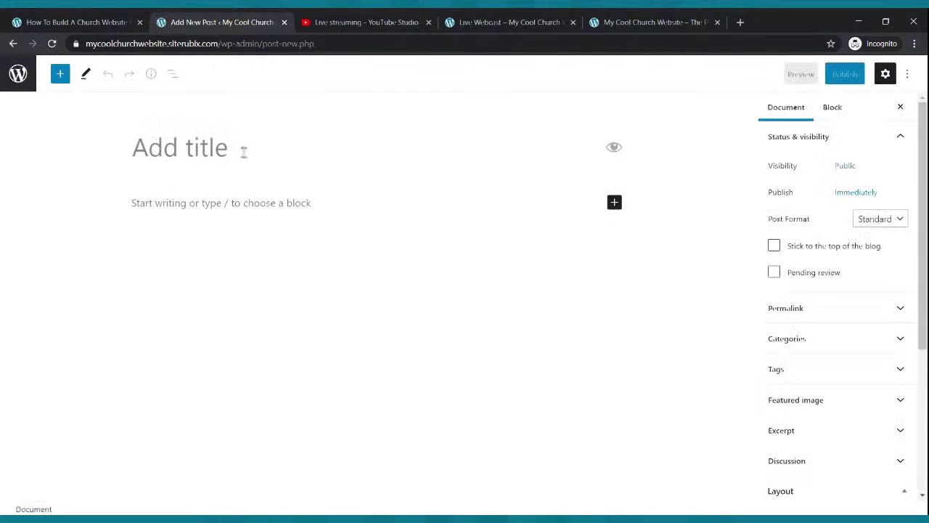
Title the new post 'My First Blog'.
{"action": "type", "text": "My Fi"}
{"action": "key", "text": "BackSpace"}
{"action": "type", "text": "First Blog"}
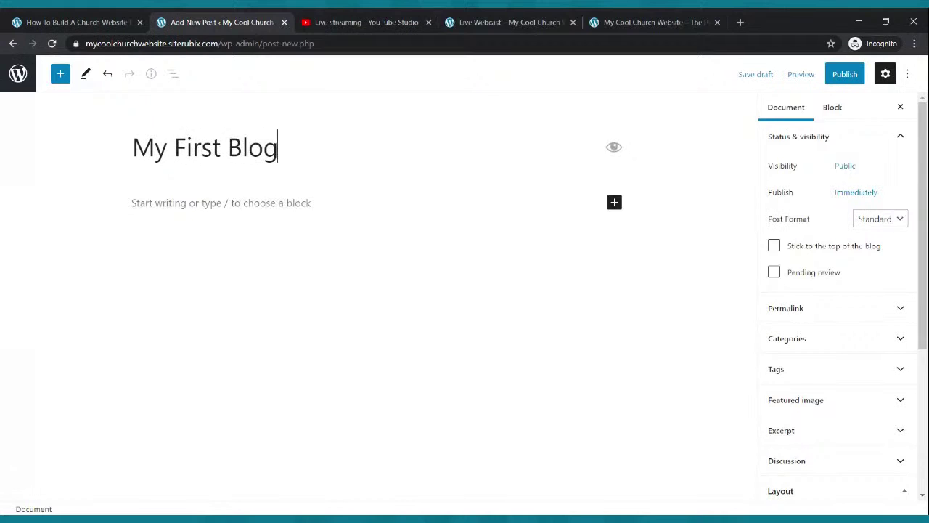
Write the welcome paragraph ending with a young man's testimony of the Power of God.
{"action": "left_click", "coordinate": [241, 200]}
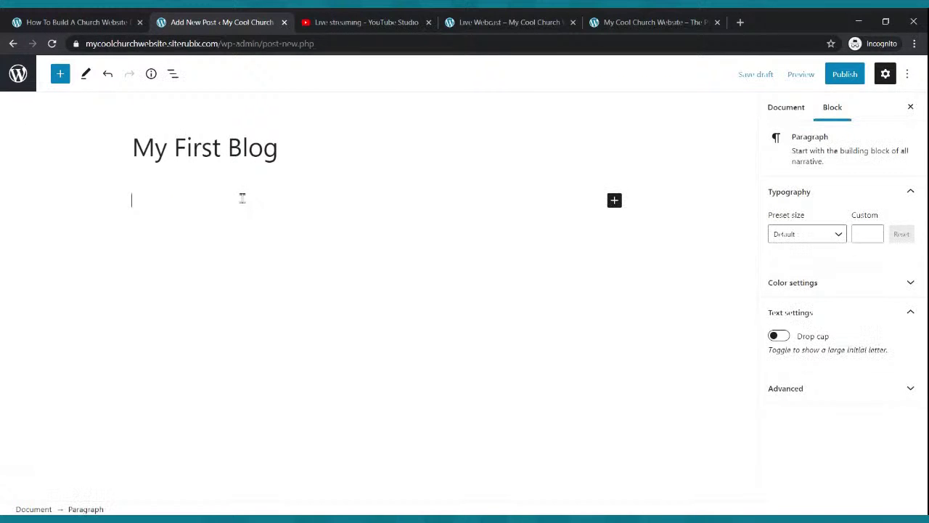
{"action": "type", "text": "Hello everyone t"}
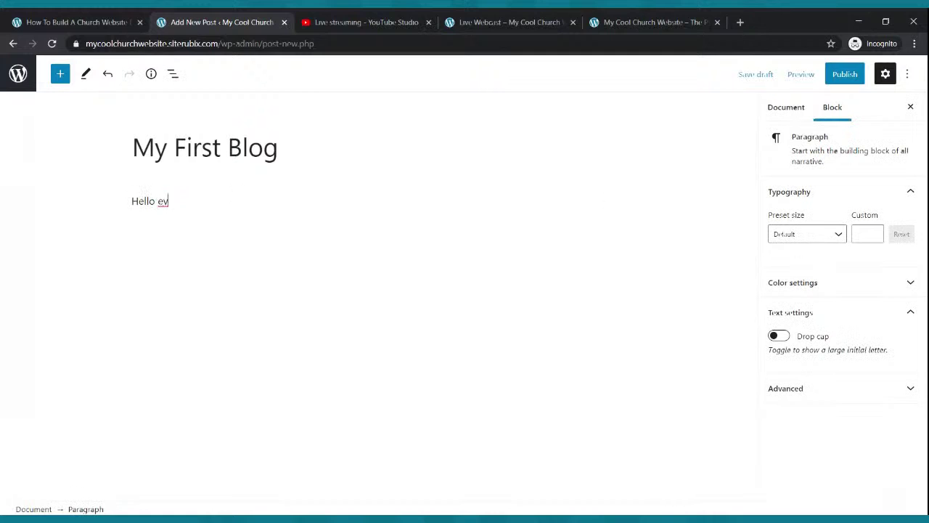
{"action": "type", "text": "hank you for s"}
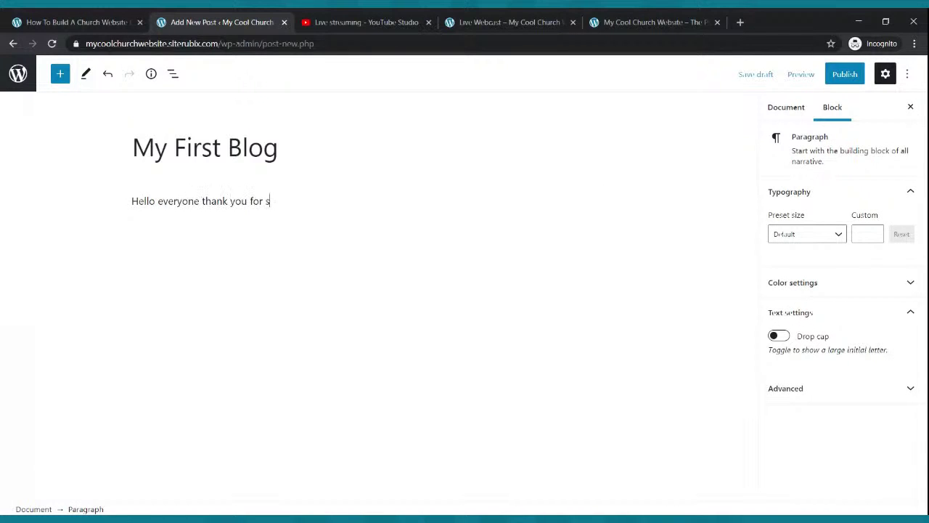
{"action": "type", "text": "topping by my blog. I ho"}
{"action": "key", "text": "BackSpace"}
{"action": "key", "text": "BackSpace"}
{"action": "key", "text": "BackSpace"}
{"action": "key", "text": "BackSpace"}
{"action": "key", "text": "BackSpace"}
{"action": "key", "text": "BackSpace"}
{"action": "key", "text": "BackSpace"}
{"action": "key", "text": "BackSpace"}
{"action": "key", "text": "BackSpace"}
{"action": "key", "text": "BackSpace"}
{"action": "key", "text": "BackSpace"}
{"action": "type", "text": "our blog. We hope that you are"}
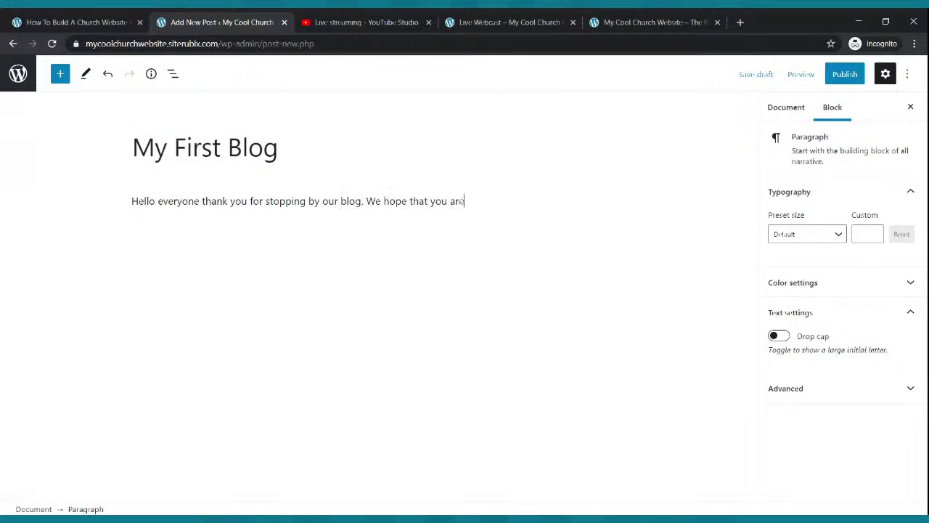
{"action": "type", "text": " blessed. Here is a test"}
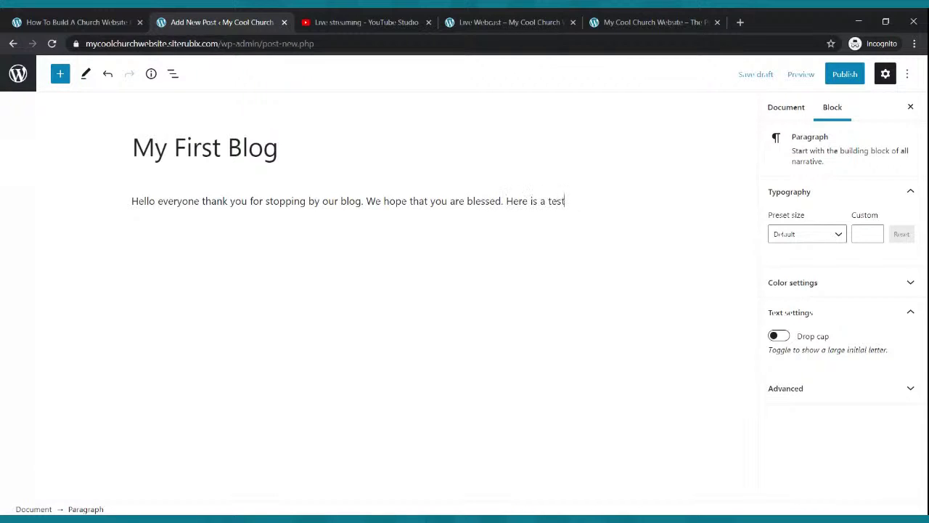
{"action": "type", "text": "mony of a"}
{"action": "key", "text": "BackSpace"}
{"action": "key", "text": "BackSpace"}
{"action": "key", "text": "BackSpace"}
{"action": "key", "text": "BackSpace"}
{"action": "key", "text": "BackSpace"}
{"action": "key", "text": "BackSpace"}
{"action": "key", "text": "BackSpace"}
{"action": "key", "text": "BackSpace"}
{"action": "key", "text": "BackSpace"}
{"action": "key", "text": "BackSpace"}
{"action": "key", "text": "BackSpace"}
{"action": "type", "text": "stimony of a yo"}
{"action": "type", "text": "ug st"}
{"action": "key", "text": "BackSpace"}
{"action": "key", "text": "BackSpace"}
{"action": "key", "text": "BackSpace"}
{"action": "key", "text": "BackSpace"}
{"action": "type", "text": "ng"}
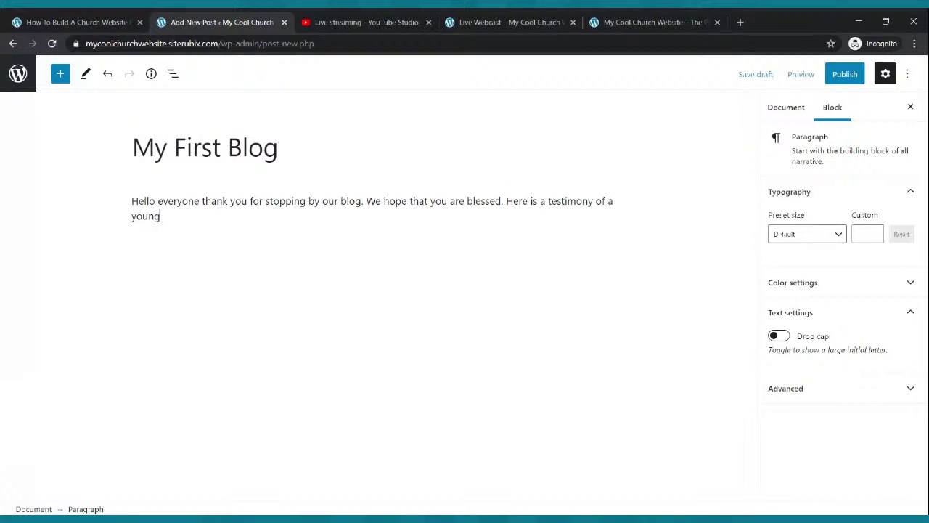
{"action": "type", "text": " man that was changed by th"}
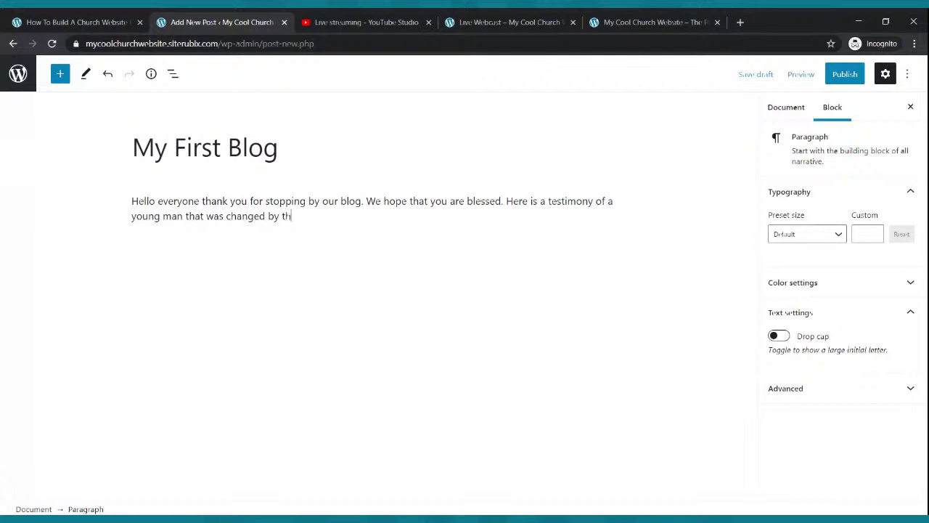
{"action": "type", "text": "e Power of God."}
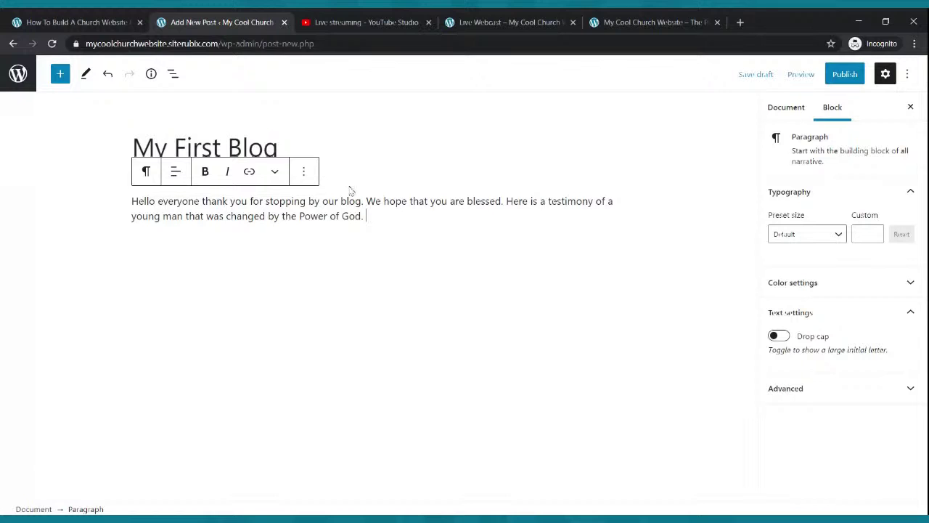
Paste the paragraph text repeatedly to build several long paragraphs.
{"action": "left_click_drag", "start_coordinate": [377, 221], "coordinate": [133, 202]}
{"action": "key", "text": "ctrl+c"}
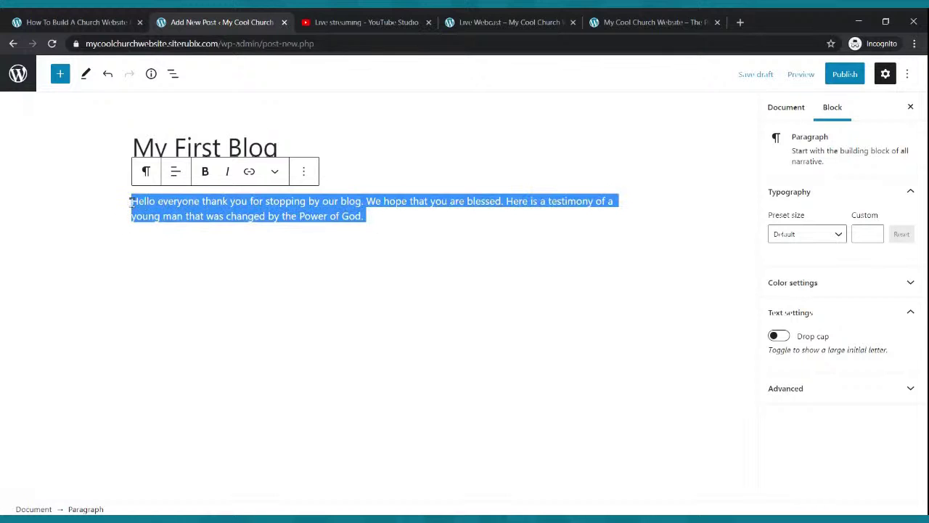
{"action": "left_click", "coordinate": [393, 240]}
{"action": "left_click", "coordinate": [391, 231]}
{"action": "key", "text": "ctrl+v"}
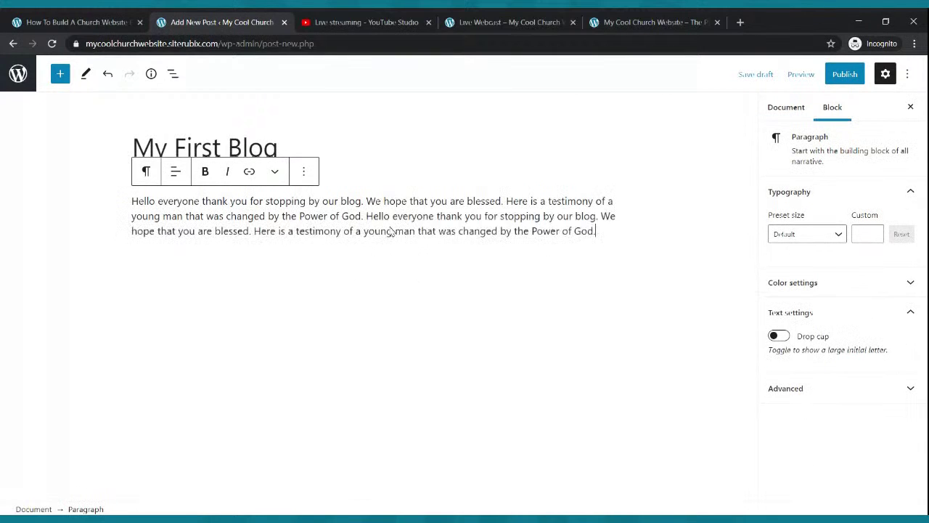
{"action": "key", "text": "ctrl+v"}
{"action": "key", "text": "ctrl+v"}
{"action": "key", "text": "Return"}
{"action": "key", "text": "BackSpace"}
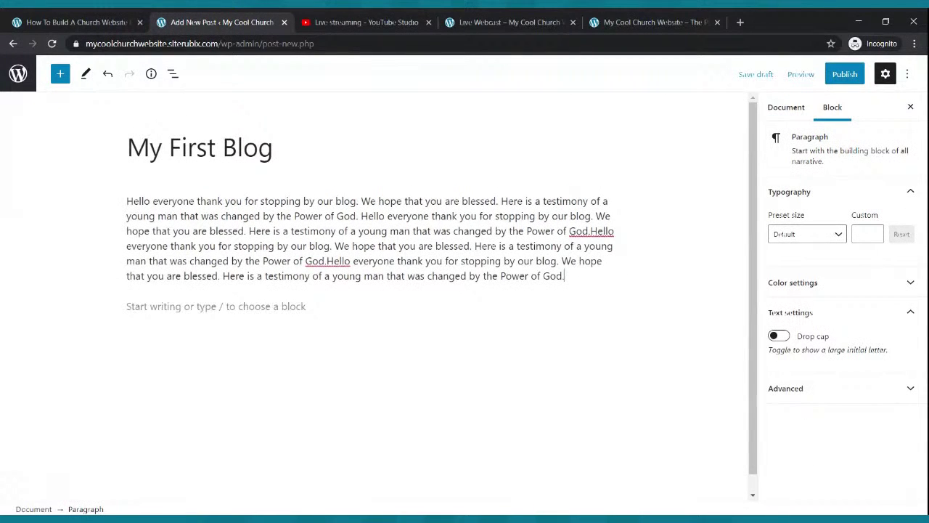
{"action": "key", "text": "ctrl+v"}
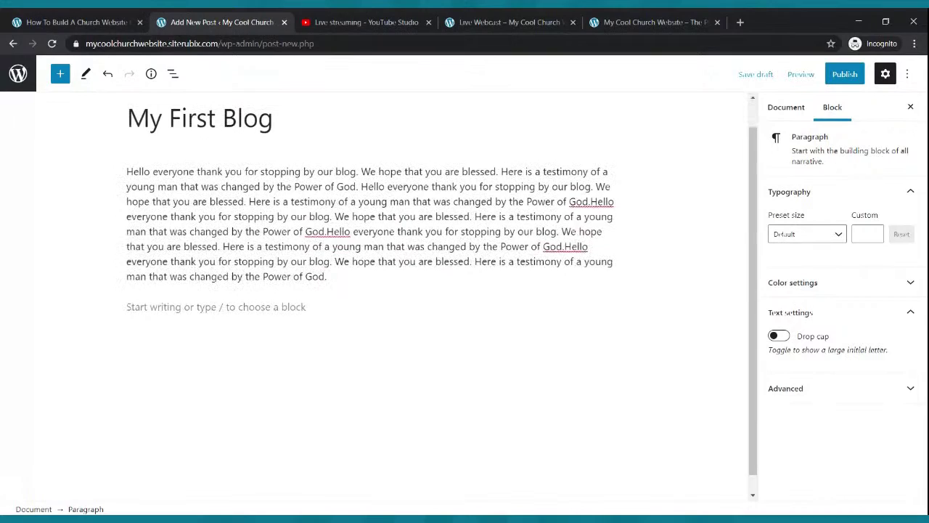
{"action": "key", "text": "Return"}
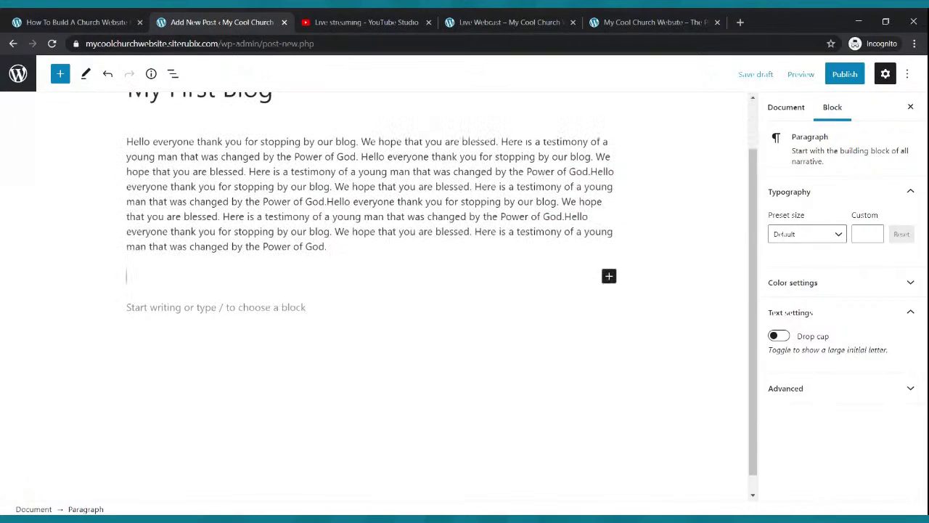
{"action": "key", "text": "ctrl+v"}
{"action": "key", "text": "ctrl+v"}
{"action": "key", "text": "ctrl+v"}
{"action": "key", "text": "ctrl+v"}
{"action": "key", "text": "ctrl+v"}
{"action": "key", "text": "Return"}
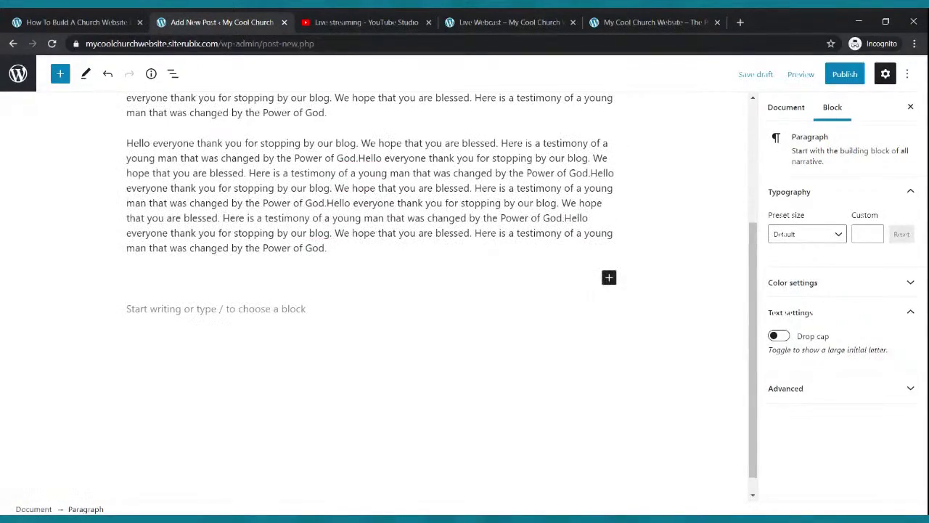
{"action": "key", "text": "ctrl+v"}
{"action": "key", "text": "ctrl+v"}
{"action": "key", "text": "ctrl+v"}
{"action": "key", "text": "ctrl+v"}
{"action": "key", "text": "ctrl+v"}
{"action": "key", "text": "ctrl+v"}
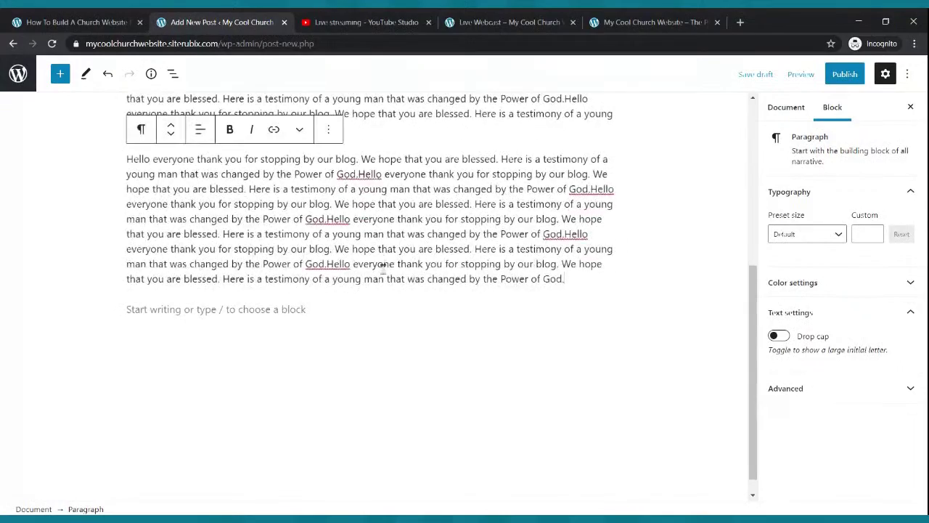
{"action": "scroll", "coordinate": [382, 267], "scroll_direction": "up", "scroll_amount": 5}
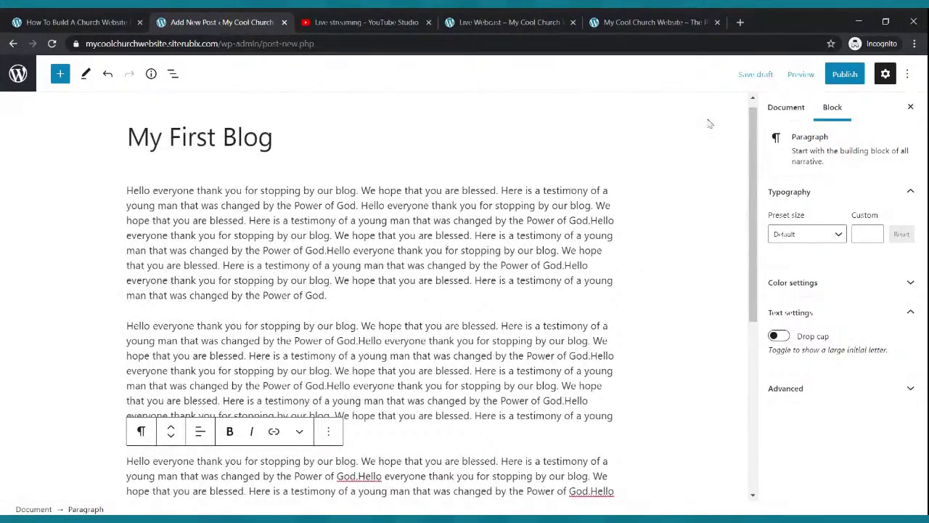
Publish 'My First Blog' and view the live site's Blog page.
{"action": "left_click", "coordinate": [842, 76]}
{"action": "left_click", "coordinate": [817, 76]}
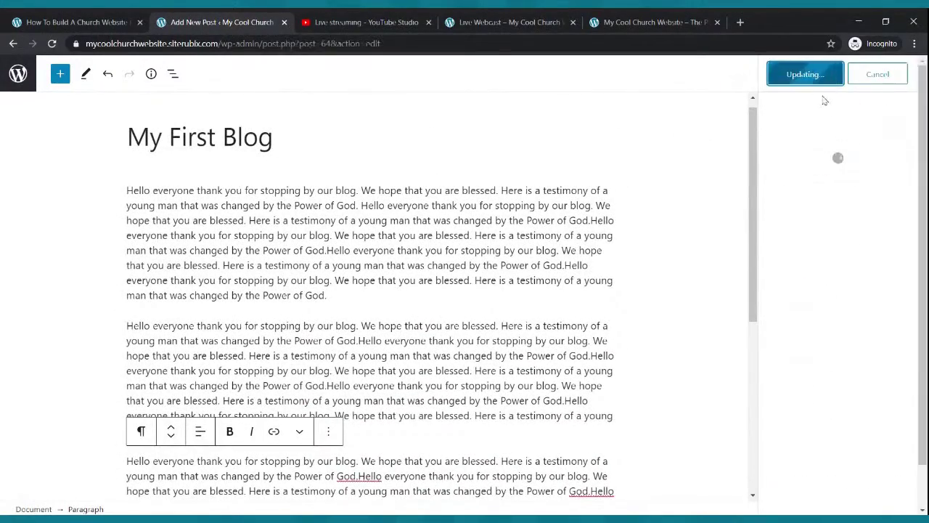
{"action": "left_click", "coordinate": [468, 19]}
{"action": "left_click", "coordinate": [258, 92]}
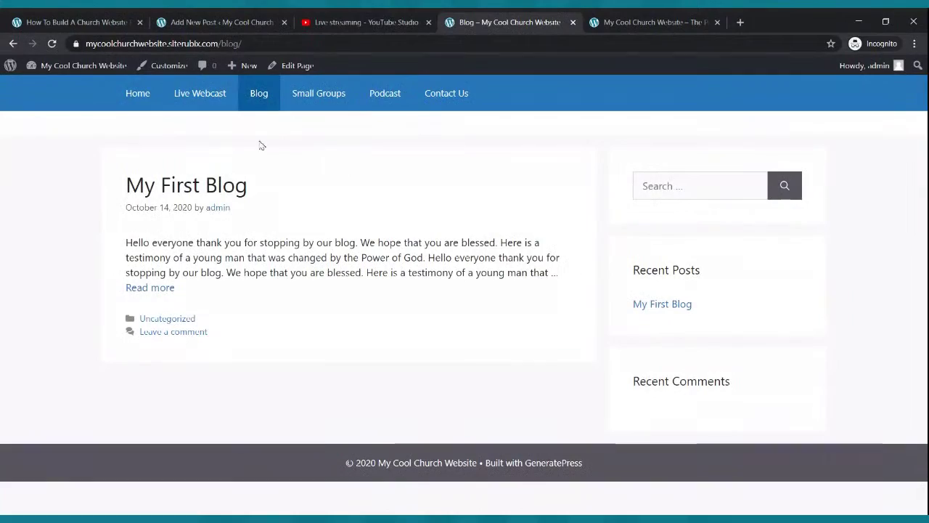
Read the full 'My First Blog' post live, then return to the admin Posts list.
{"action": "left_click", "coordinate": [132, 290]}
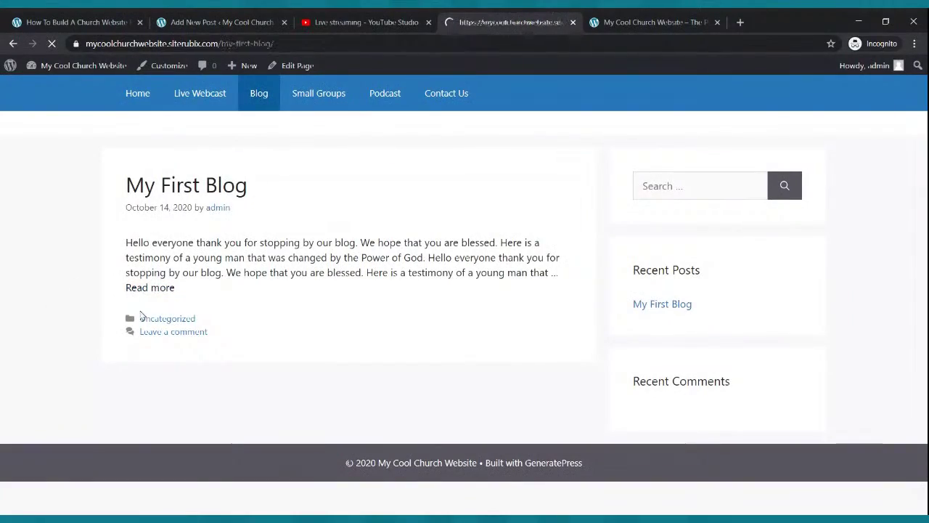
{"action": "scroll", "coordinate": [204, 251], "scroll_direction": "down", "scroll_amount": 2}
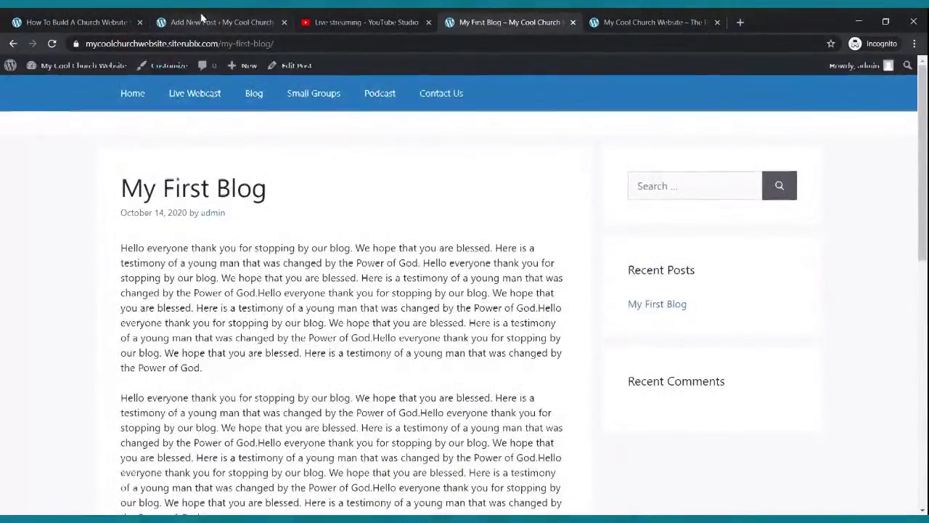
{"action": "left_click", "coordinate": [202, 19]}
{"action": "left_click", "coordinate": [24, 64]}
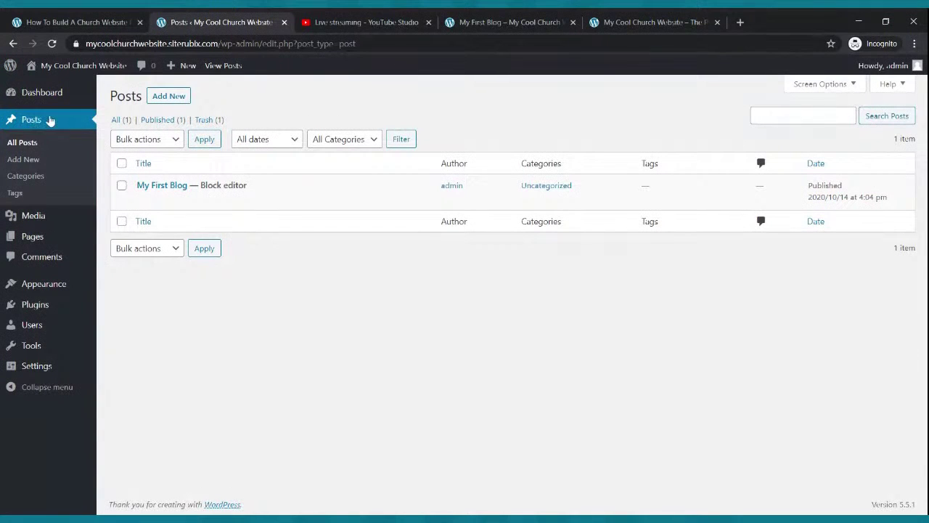
Start a new post titled 'Testimony from the Field'.
{"action": "left_click", "coordinate": [168, 95]}
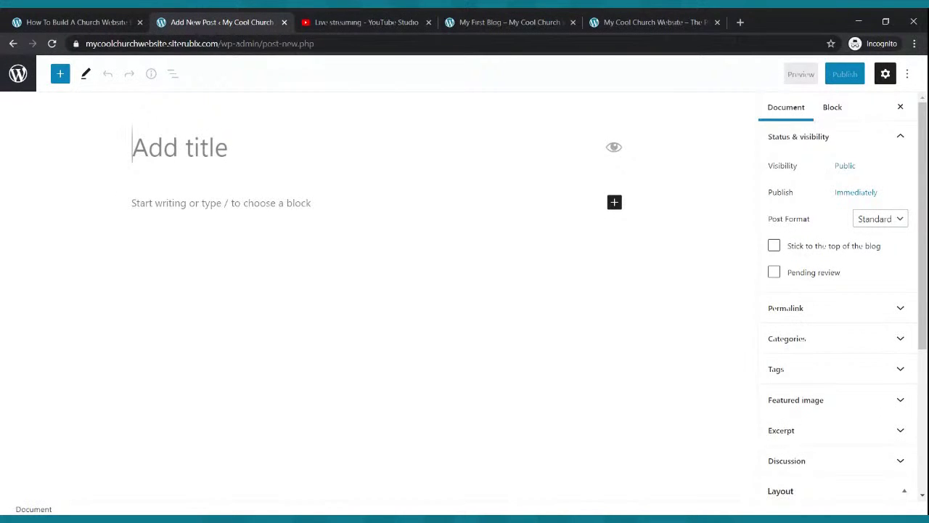
{"action": "type", "text": "My Second"}
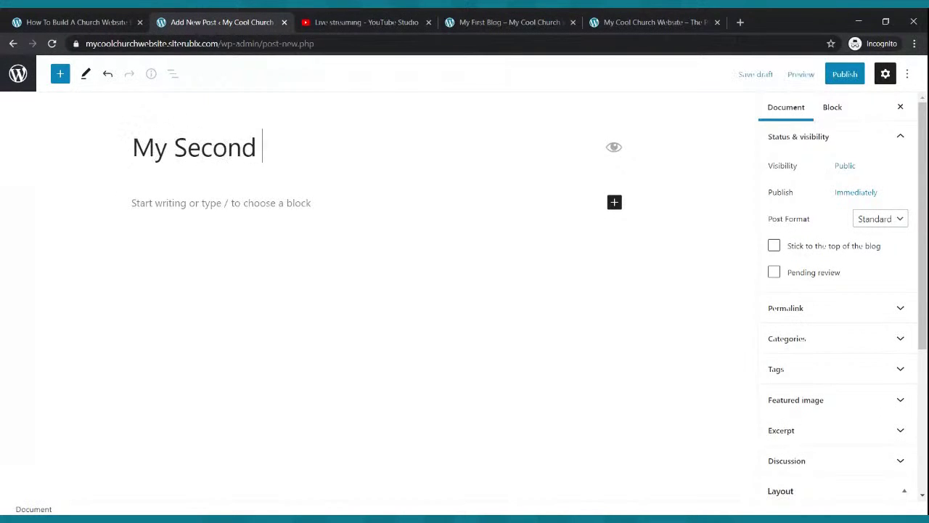
{"action": "key", "text": "BackSpace"}
{"action": "key", "text": "BackSpace"}
{"action": "key", "text": "BackSpace"}
{"action": "key", "text": "BackSpace"}
{"action": "key", "text": "BackSpace"}
{"action": "key", "text": "BackSpace"}
{"action": "key", "text": "BackSpace"}
{"action": "key", "text": "BackSpace"}
{"action": "key", "text": "BackSpace"}
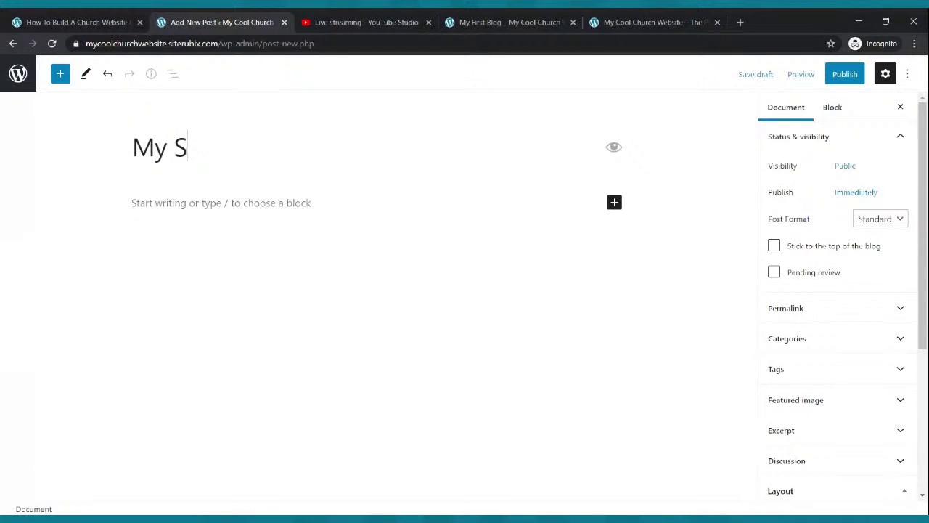
{"action": "type", "text": "Testimony fo"}
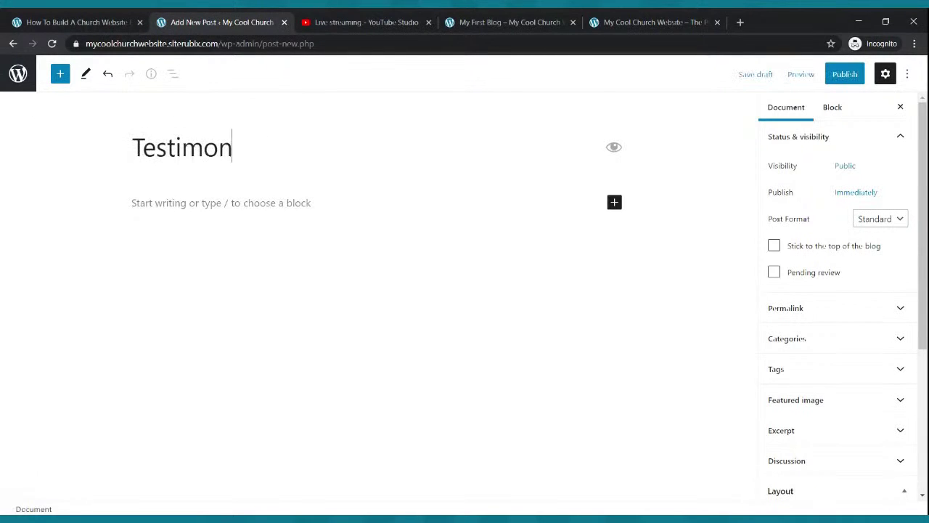
{"action": "key", "text": "BackSpace"}
{"action": "type", "text": "rom the File"}
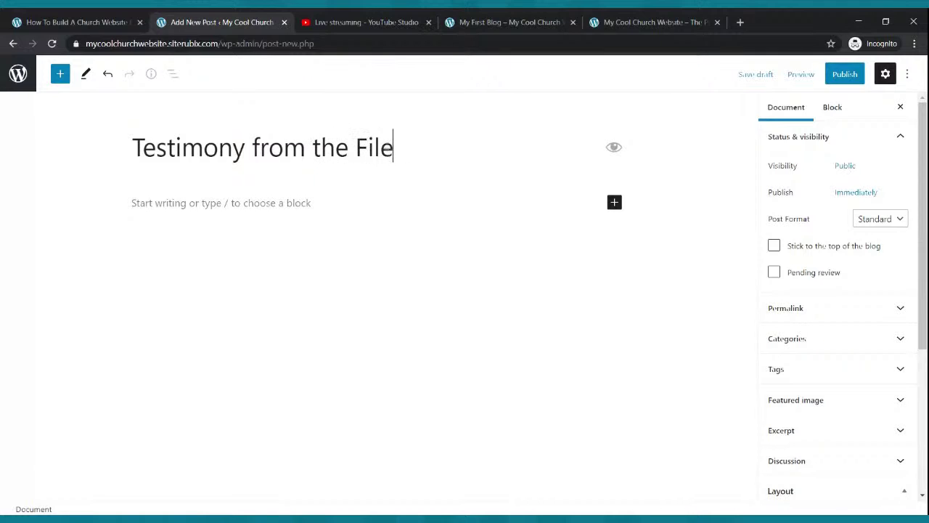
{"action": "key", "text": "BackSpace"}
{"action": "key", "text": "BackSpace"}
{"action": "type", "text": "eld"}
Write an opening paragraph about God moving on the mission field and add an empty block below.
{"action": "left_click", "coordinate": [190, 201]}
{"action": "type", "text": "Hello everyo"}
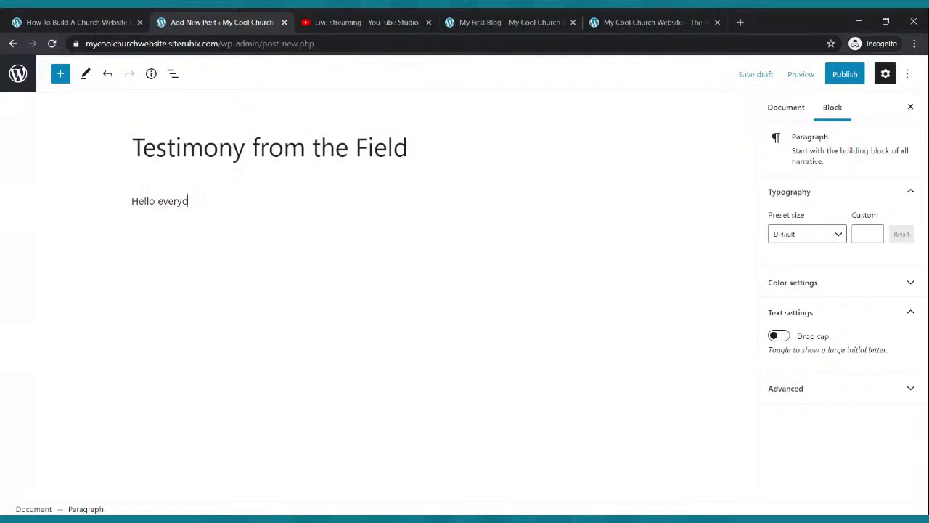
{"action": "type", "text": "ne thanks for stopping by our l"}
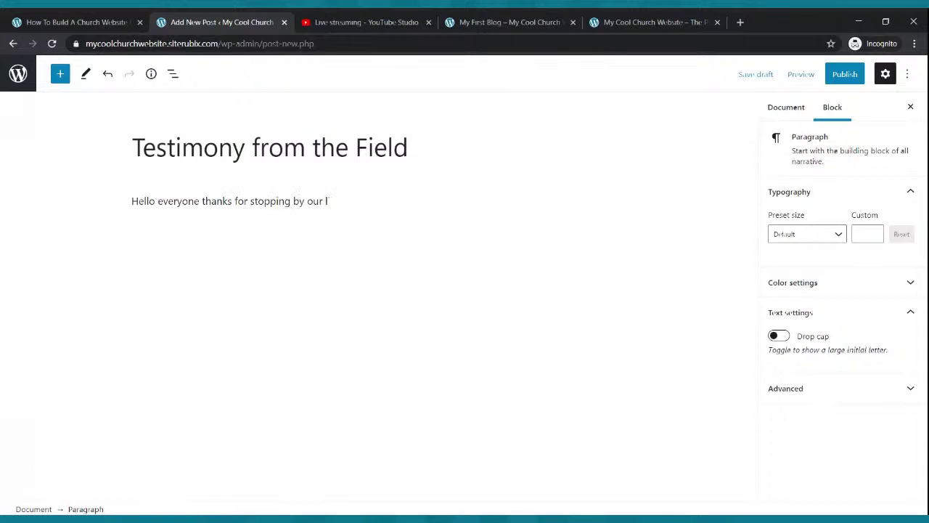
{"action": "type", "text": "bogog. Here is a power"}
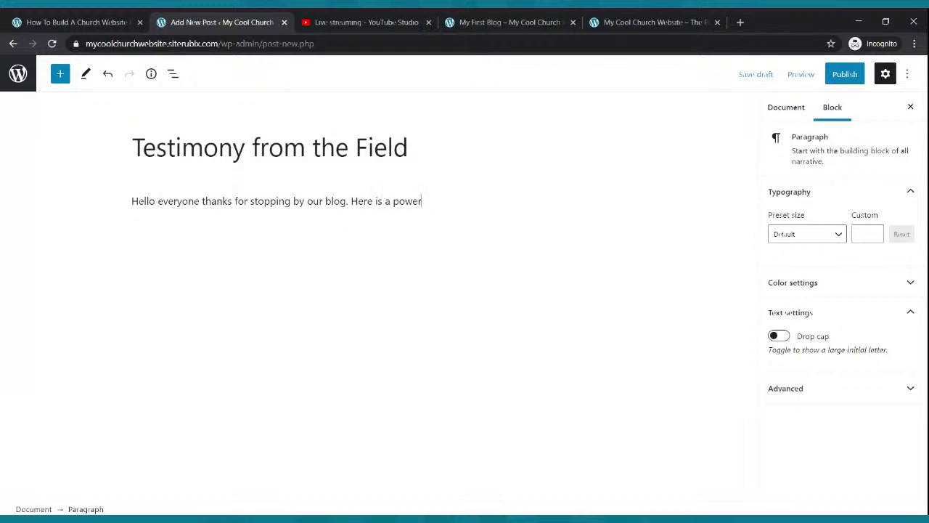
{"action": "key", "text": "BackSpace"}
{"action": "key", "text": "BackSpace"}
{"action": "type", "text": "ny of how God is moving "}
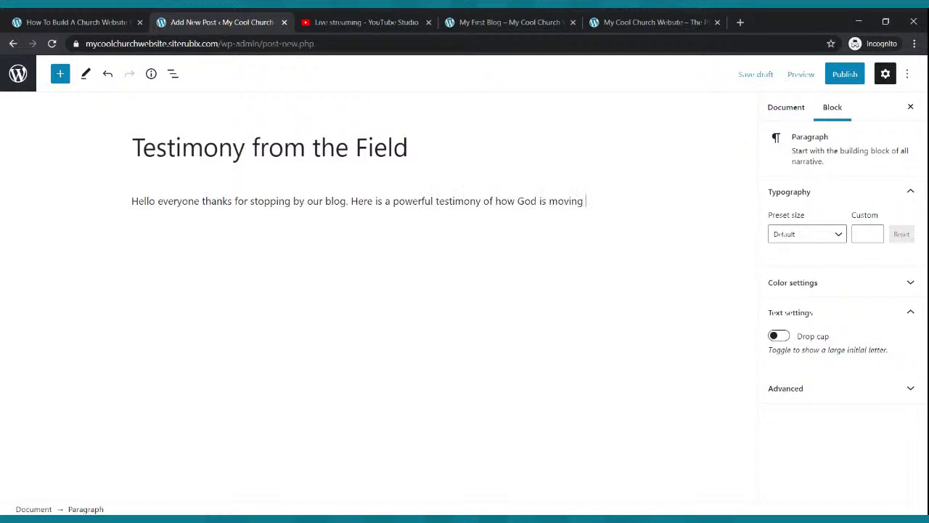
{"action": "type", "text": "on the mission field."}
{"action": "key", "text": "Return"}
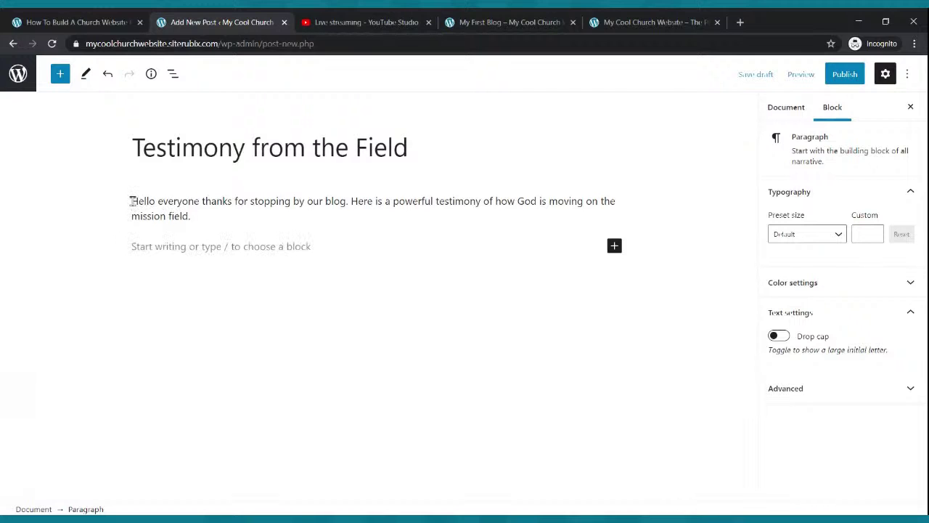
{"action": "left_click_drag", "start_coordinate": [133, 201], "coordinate": [198, 211]}
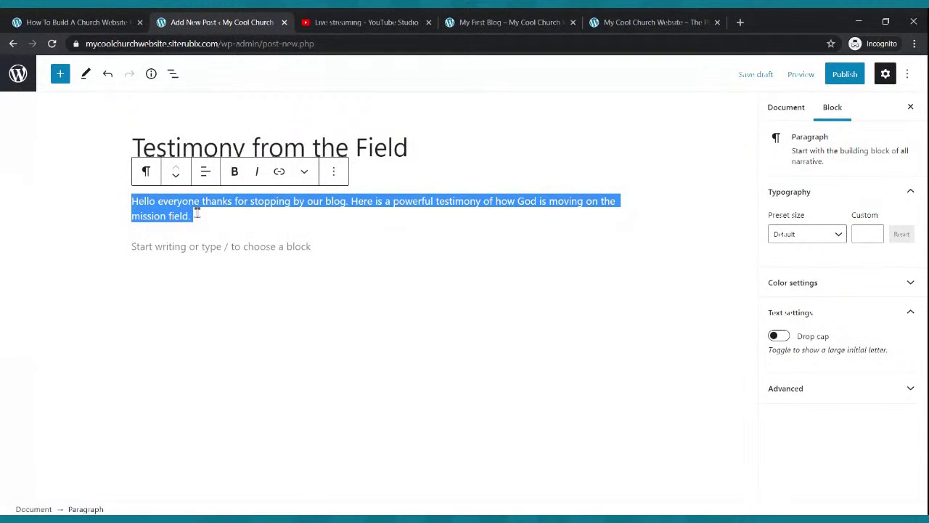
{"action": "left_click", "coordinate": [196, 245]}
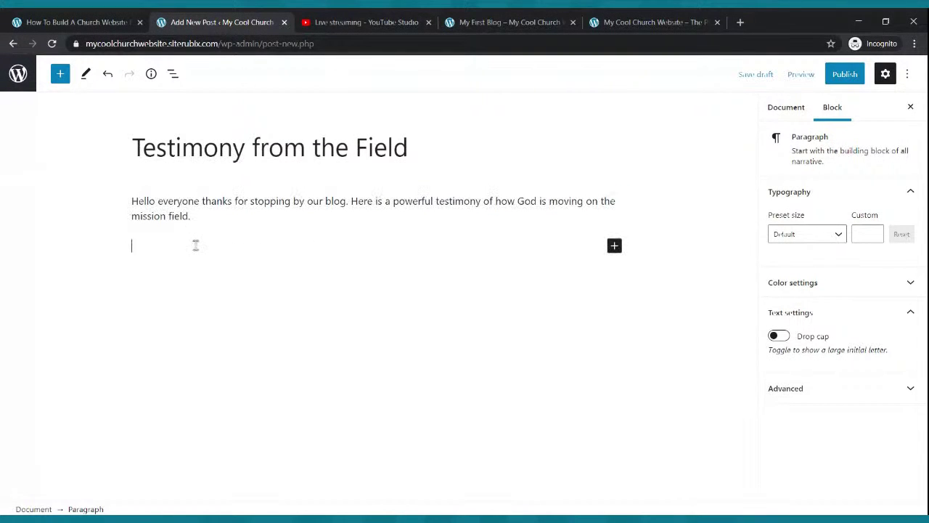
Fill three more paragraphs with pasted testimony text and publish the post.
{"action": "key", "text": "ctrl+v"}
{"action": "key", "text": "ctrl+v"}
{"action": "key", "text": "ctrl+v"}
{"action": "key", "text": "ctrl+v"}
{"action": "key", "text": "Return"}
{"action": "key", "text": "Return"}
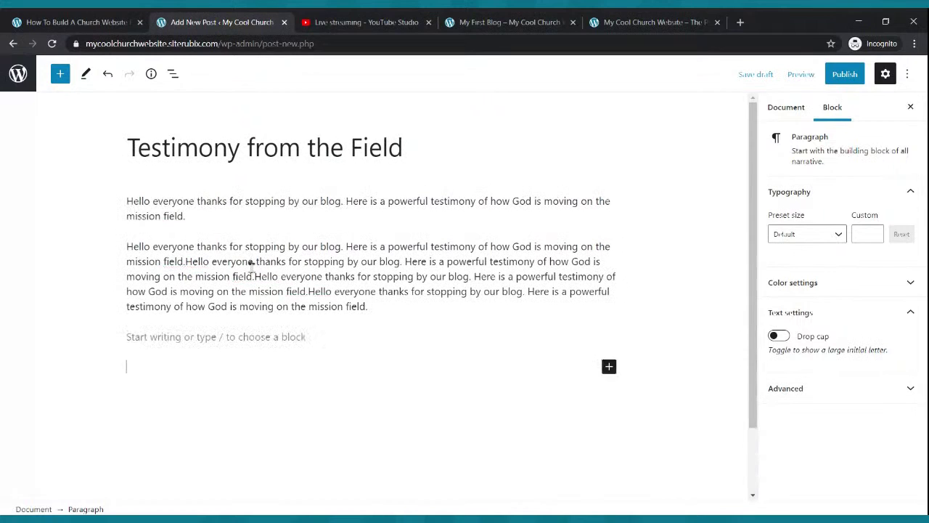
{"action": "key", "text": "BackSpace"}
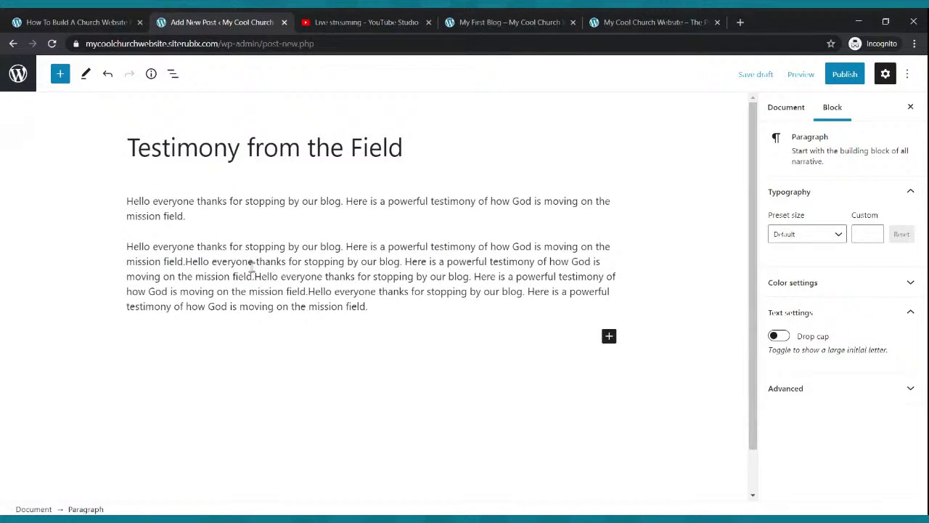
{"action": "key", "text": "ctrl+v"}
{"action": "key", "text": "ctrl+v"}
{"action": "key", "text": "ctrl+v"}
{"action": "key", "text": "ctrl+v"}
{"action": "key", "text": "Return"}
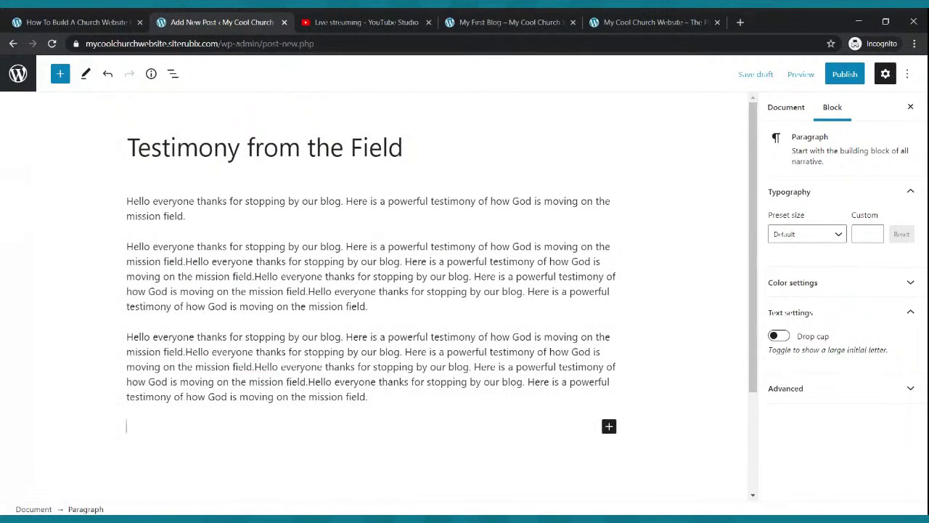
{"action": "type", "text": "Hello everyone thanks for stopping by our blog. Here is a powerful testimony of how God is moving on the mission field.Hello everyone thanks for stopping by our blog. Here is a powerful testimony of how God is moving on the mission field.Hello everyone thanks for stopping by our blog. Here is a powerful testimony of how God is moving on the mission field."}
{"action": "triple_click", "coordinate": [252, 269]}
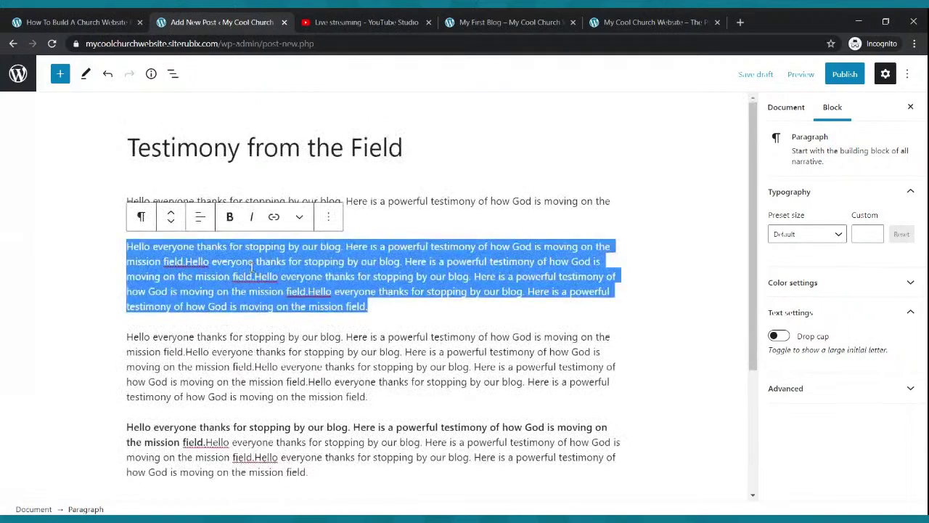
{"action": "left_click", "coordinate": [472, 352]}
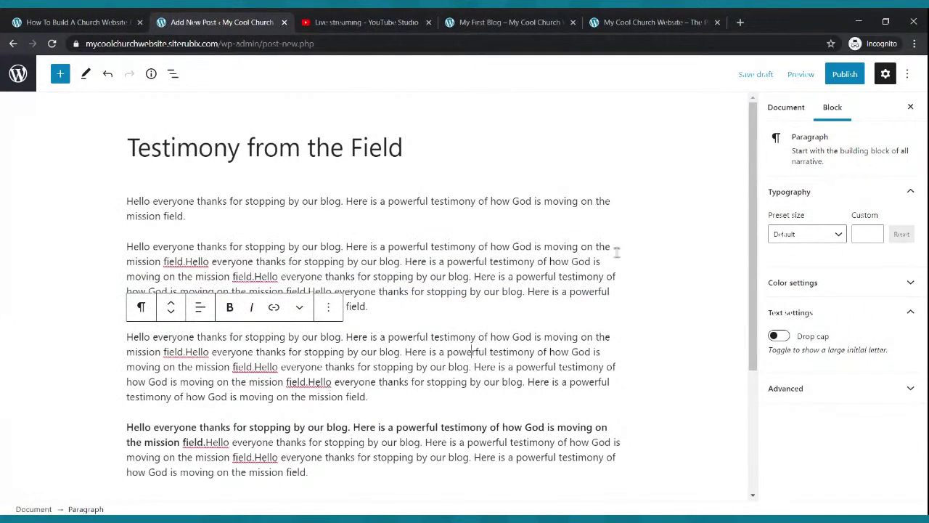
{"action": "left_click", "coordinate": [844, 74]}
{"action": "left_click", "coordinate": [805, 74]}
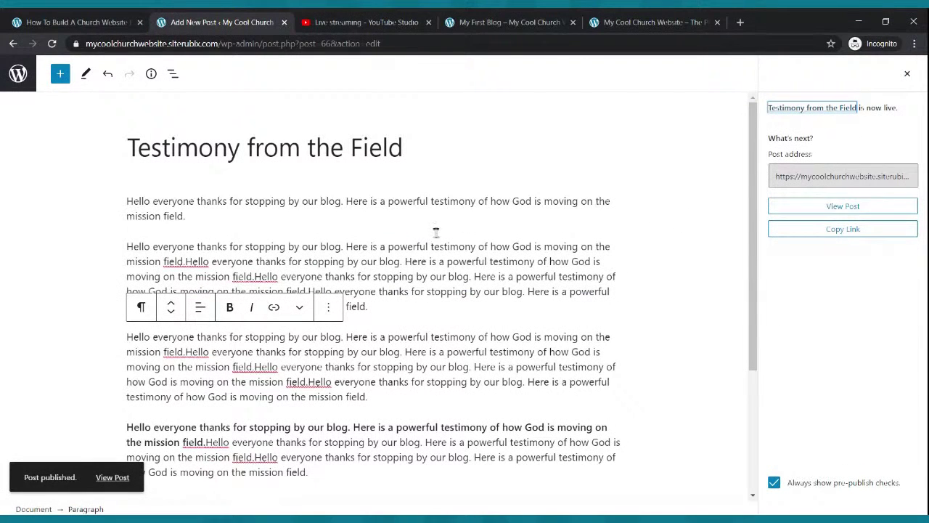
Insert an Image block below the first paragraph and choose to upload a picture.
{"action": "left_click", "coordinate": [261, 217]}
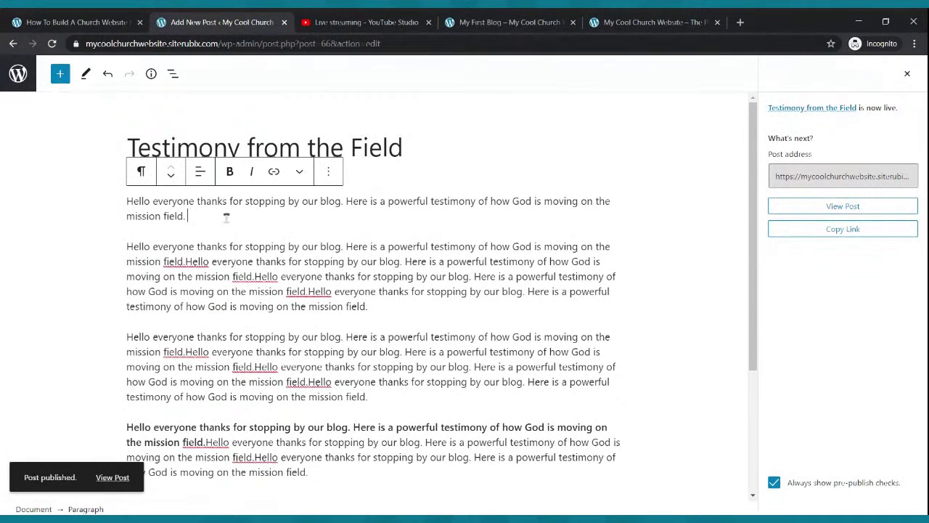
{"action": "key", "text": "Return"}
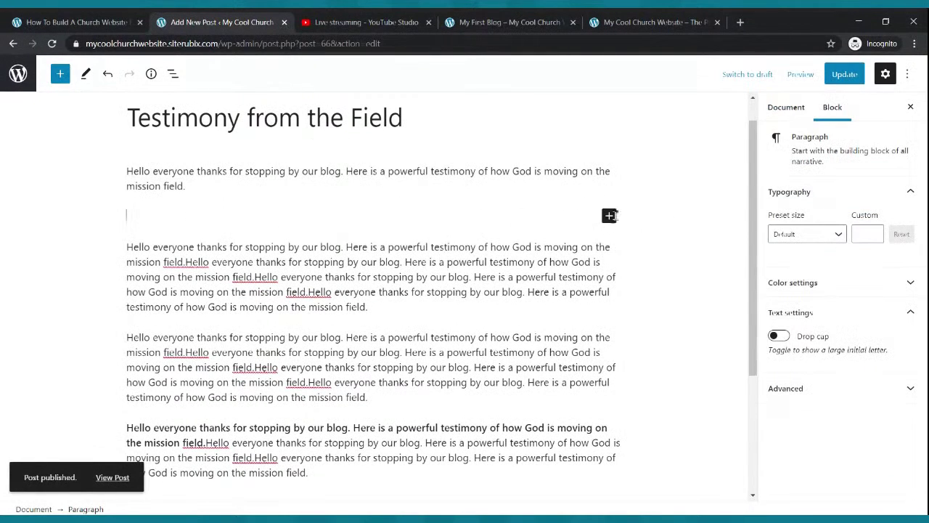
{"action": "left_click", "coordinate": [609, 216]}
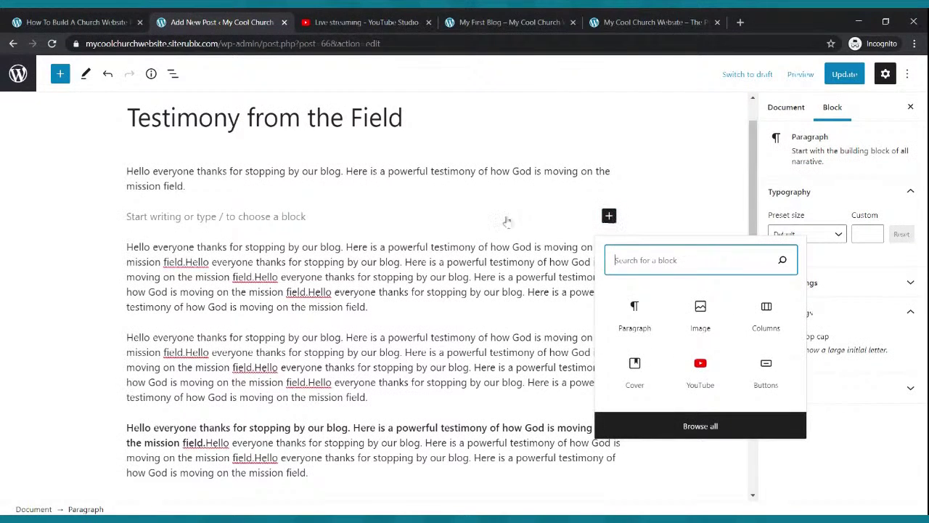
{"action": "key", "text": "Escape"}
{"action": "key", "text": "BackSpace"}
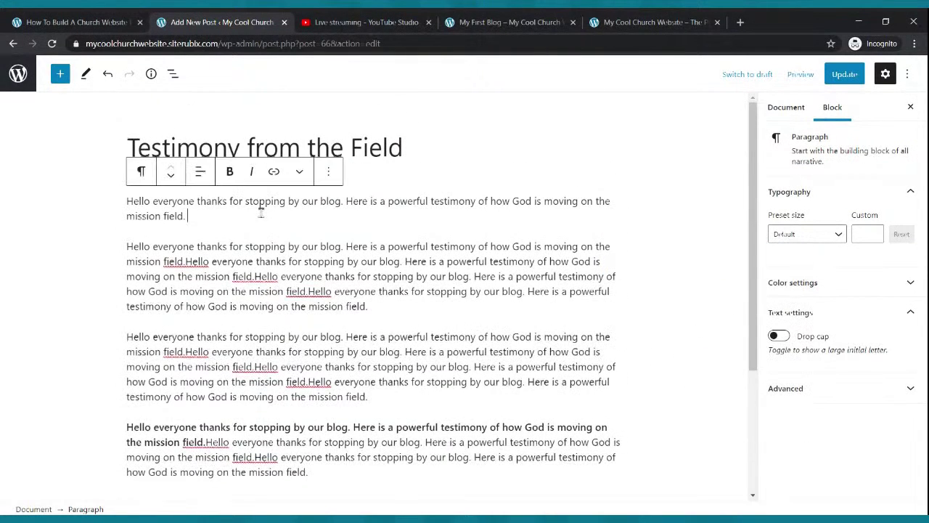
{"action": "key", "text": "Return"}
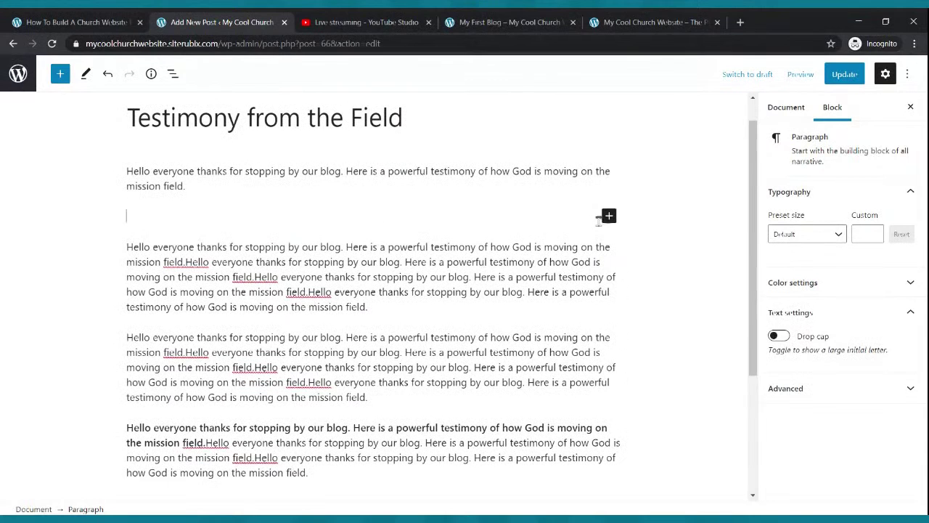
{"action": "left_click", "coordinate": [609, 216]}
{"action": "left_click", "coordinate": [701, 315]}
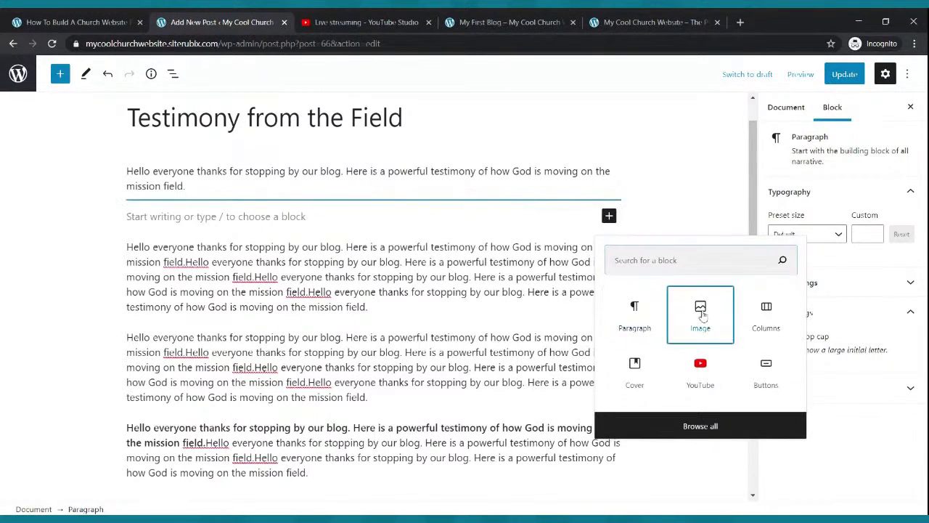
{"action": "left_click", "coordinate": [149, 302]}
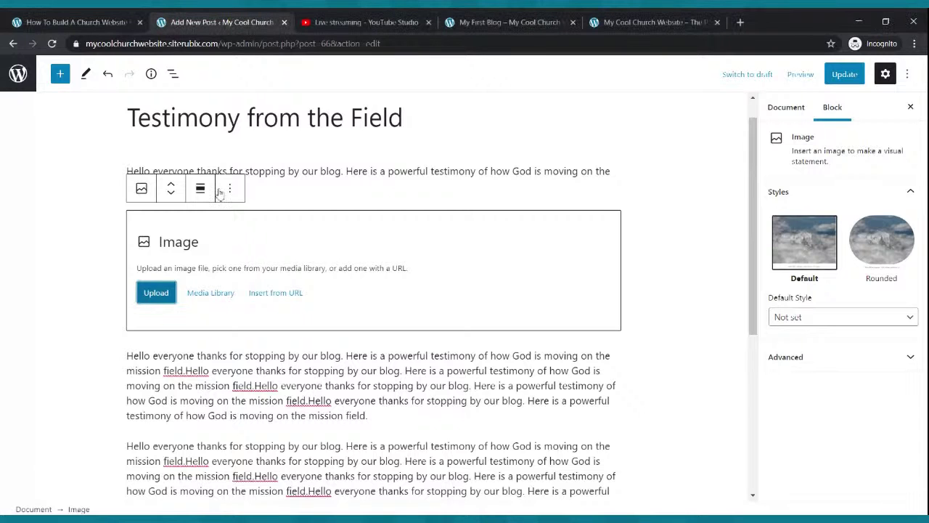
Save the uploaded speaker photo, align it left with text wrapping beside it, and update.
{"action": "scroll", "coordinate": [317, 262], "scroll_direction": "up", "scroll_amount": 3}
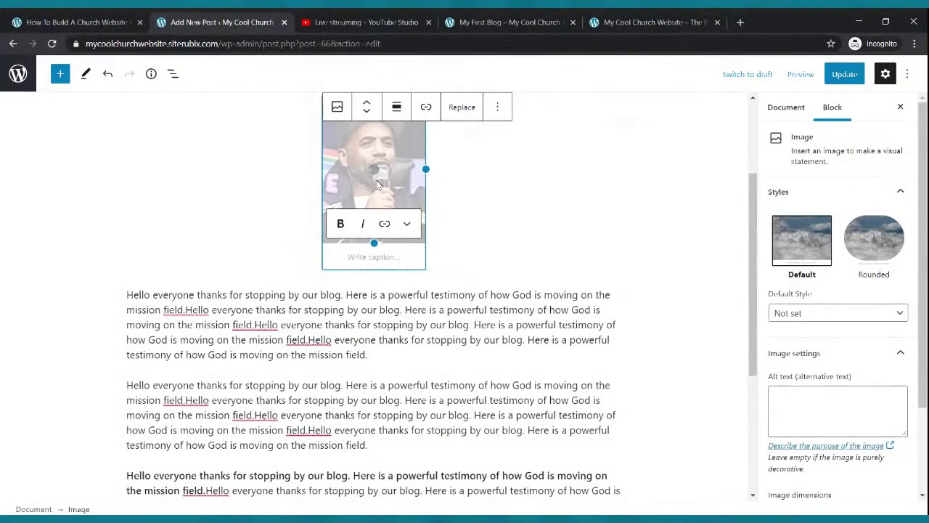
{"action": "left_click", "coordinate": [844, 74]}
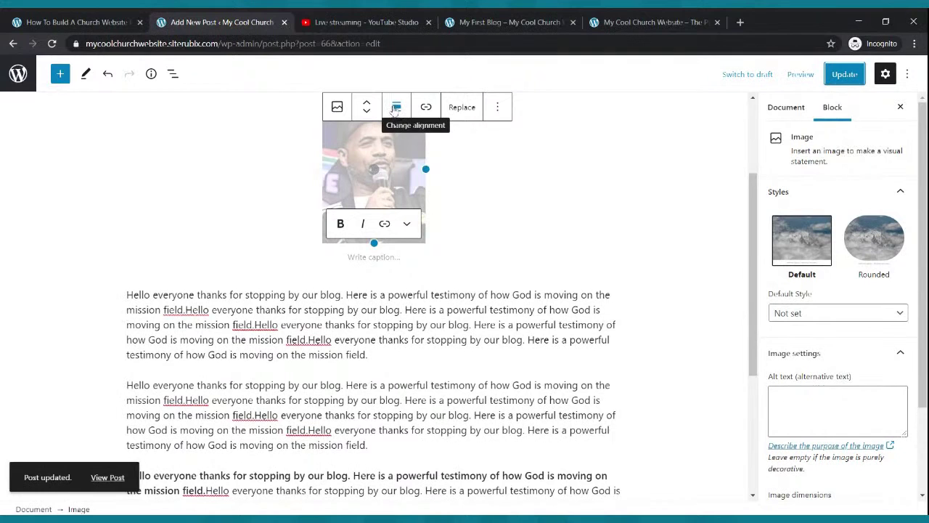
{"action": "left_click", "coordinate": [395, 109]}
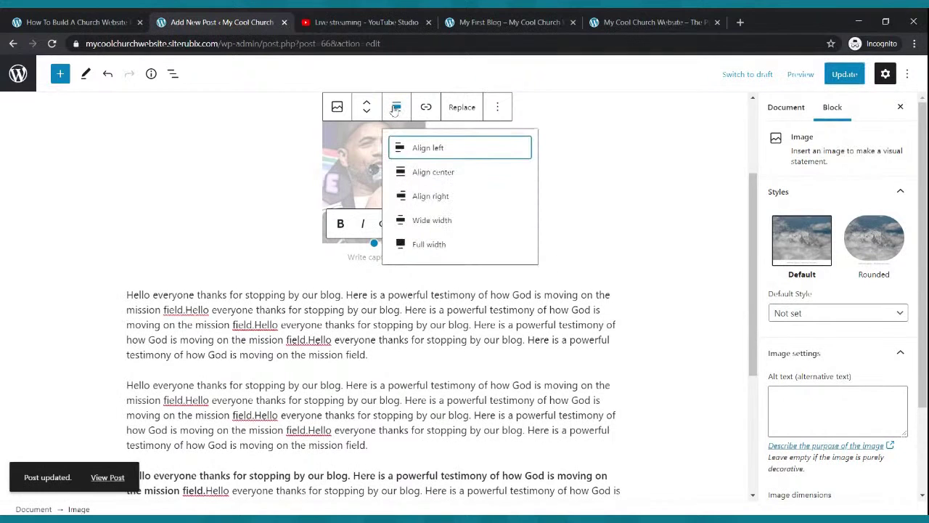
{"action": "left_click", "coordinate": [408, 155]}
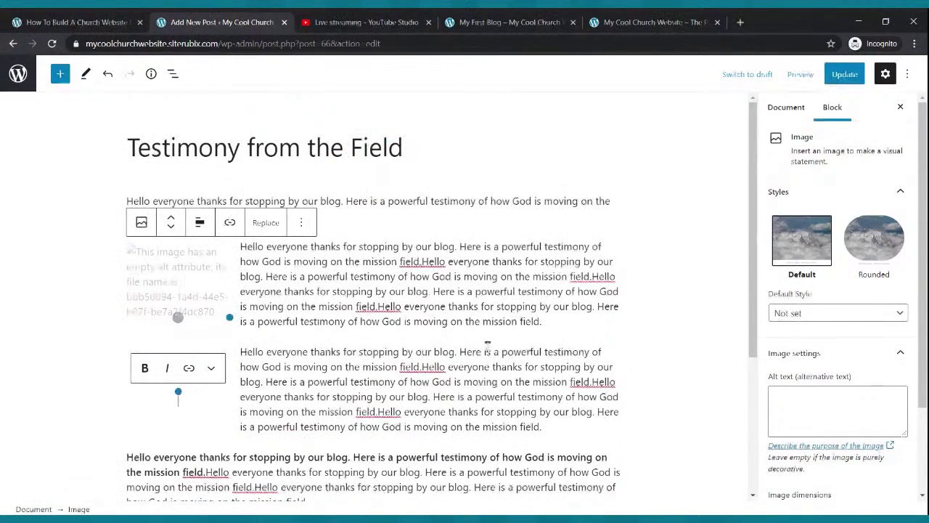
{"action": "left_click", "coordinate": [845, 73]}
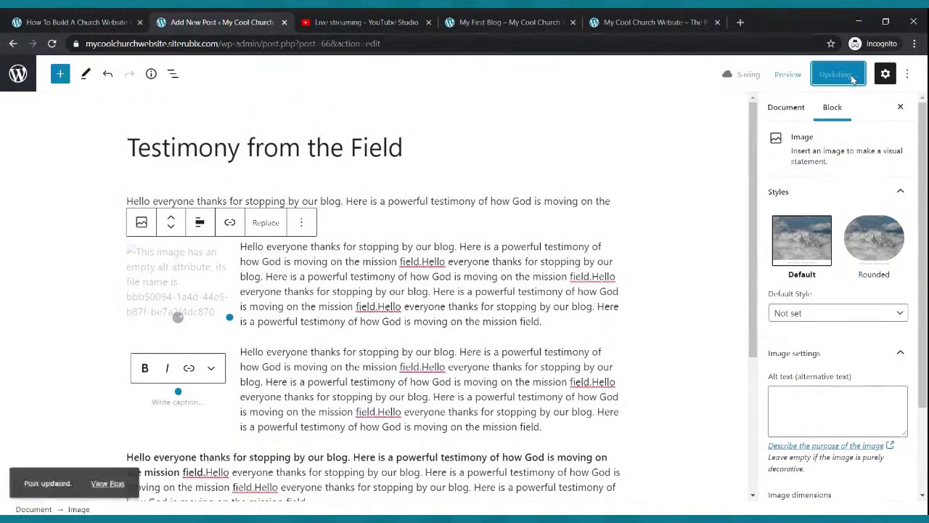
{"action": "scroll", "coordinate": [303, 324], "scroll_direction": "down", "scroll_amount": 2}
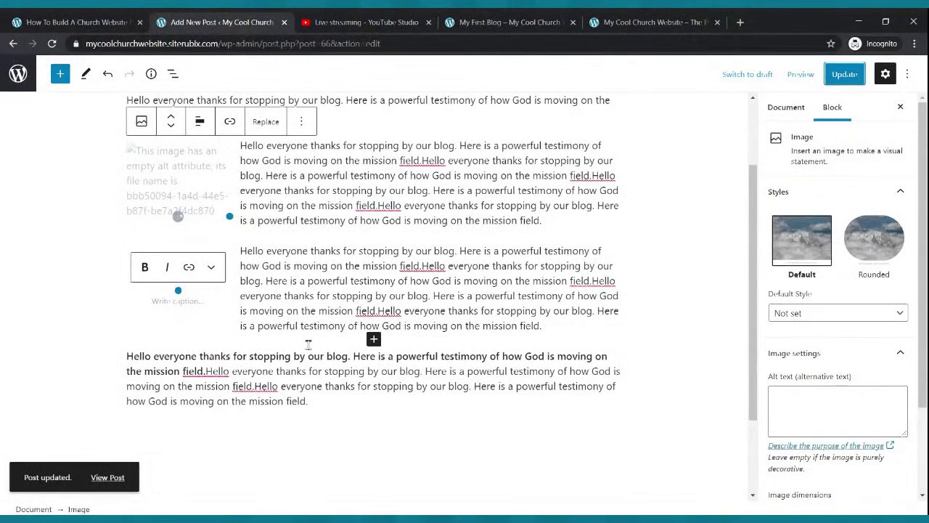
{"action": "left_click", "coordinate": [838, 80]}
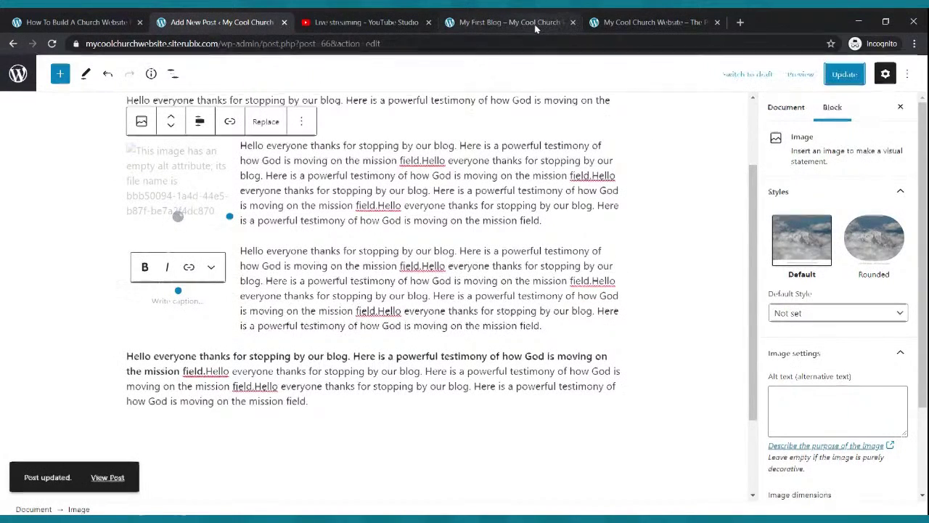
Reload the live site and read 'Testimony from the Field' from the Blog page.
{"action": "left_click", "coordinate": [545, 22]}
{"action": "left_click", "coordinate": [53, 43]}
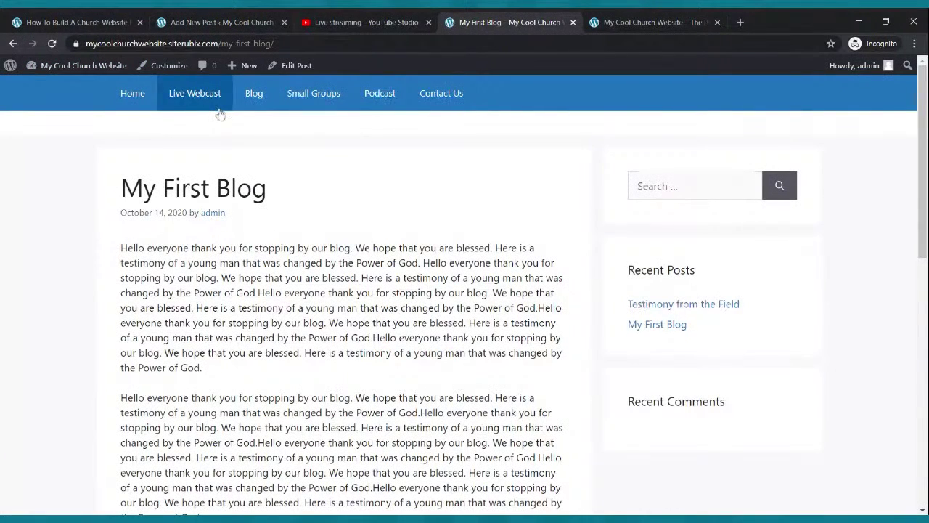
{"action": "left_click", "coordinate": [261, 102]}
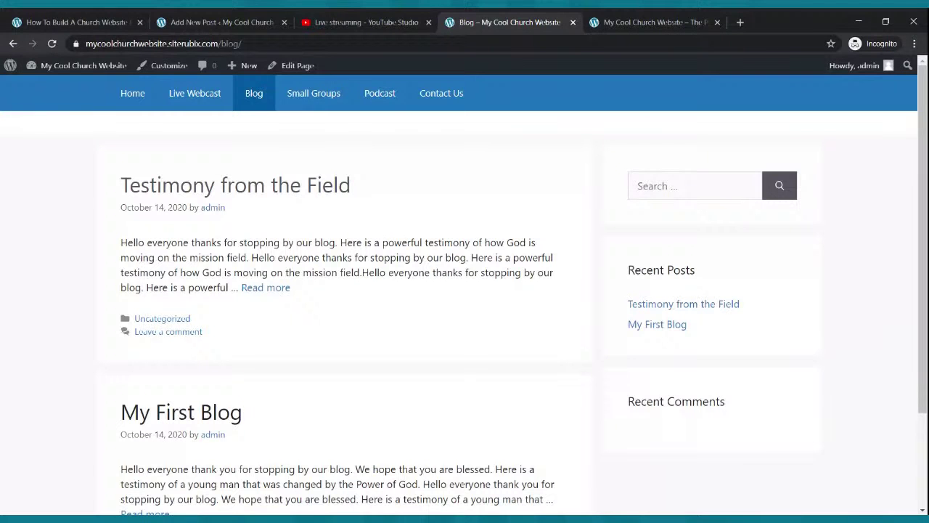
{"action": "left_click", "coordinate": [245, 288]}
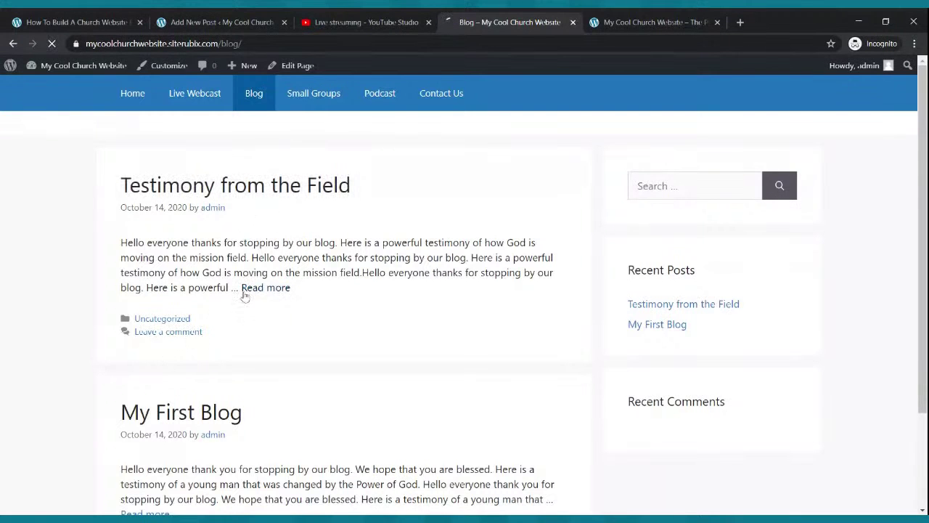
{"action": "scroll", "coordinate": [258, 292], "scroll_direction": "down", "scroll_amount": 5}
{"action": "scroll", "coordinate": [257, 291], "scroll_direction": "up", "scroll_amount": 5}
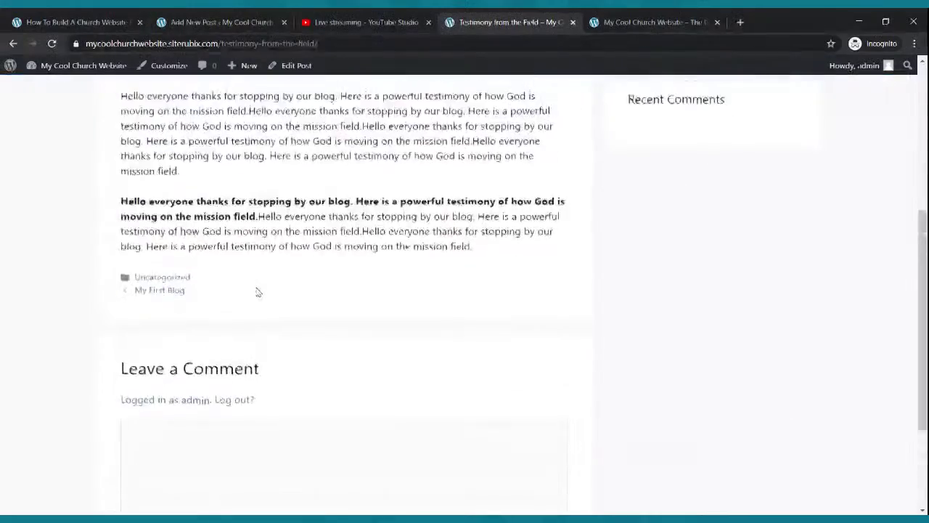
{"action": "scroll", "coordinate": [259, 294], "scroll_direction": "down", "scroll_amount": 3}
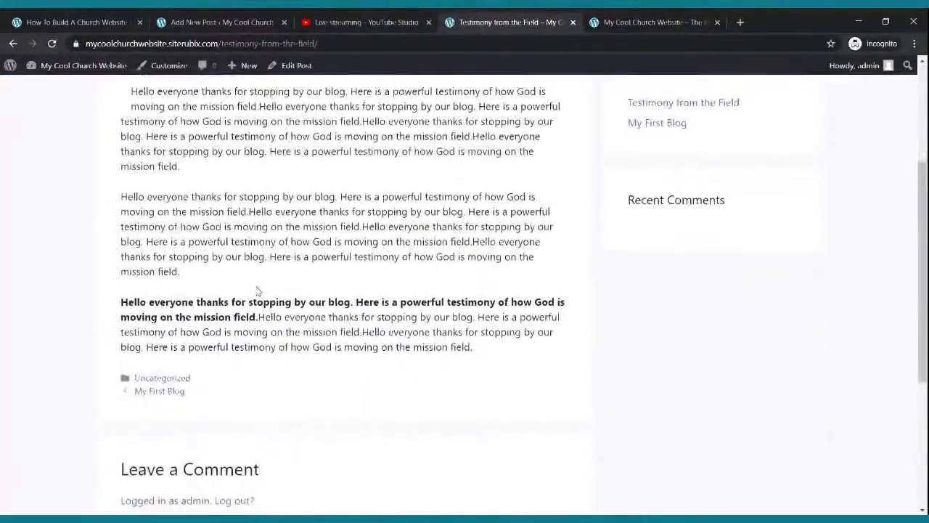
{"action": "scroll", "coordinate": [256, 289], "scroll_direction": "up", "scroll_amount": 3}
Read 'My First Blog' from the Blog page, then browse the home page.
{"action": "left_click", "coordinate": [249, 97]}
{"action": "scroll", "coordinate": [288, 169], "scroll_direction": "down", "scroll_amount": 3}
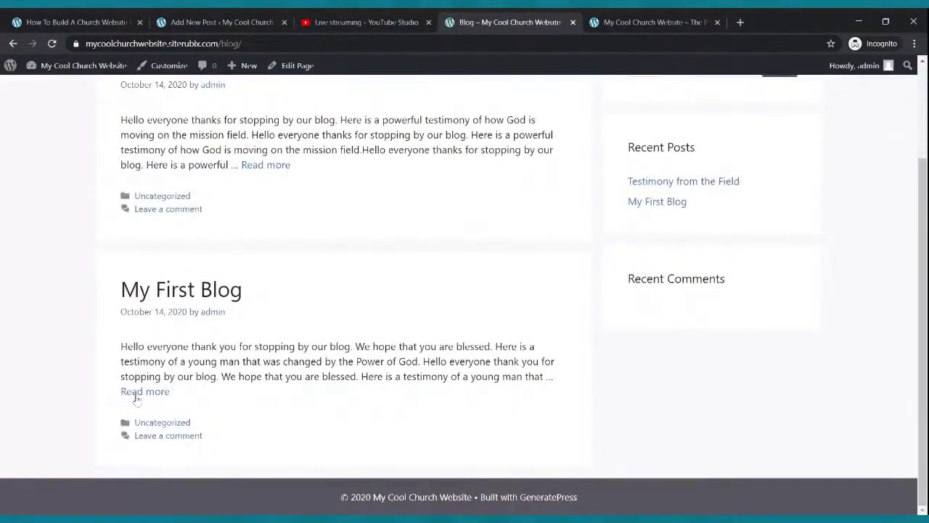
{"action": "left_click", "coordinate": [150, 390]}
{"action": "scroll", "coordinate": [198, 319], "scroll_direction": "down", "scroll_amount": 5}
{"action": "scroll", "coordinate": [198, 319], "scroll_direction": "up", "scroll_amount": 6}
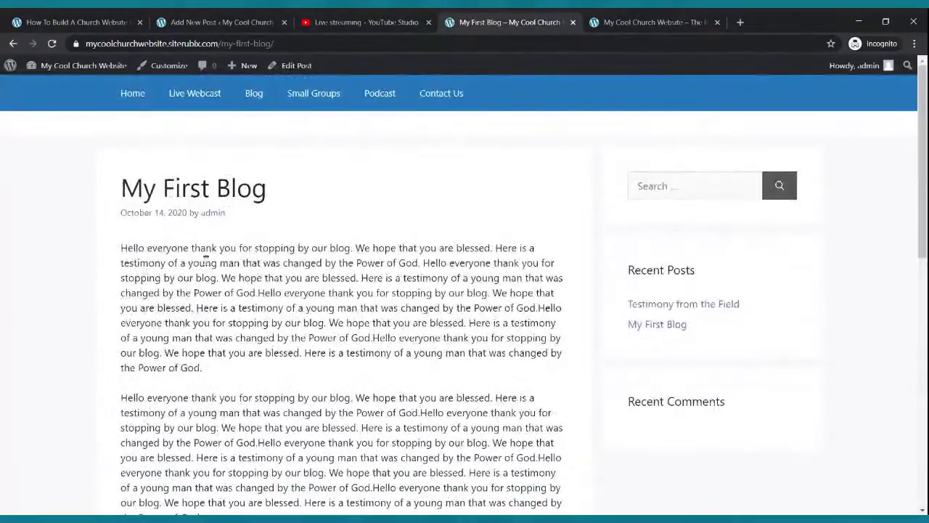
{"action": "left_click", "coordinate": [141, 98]}
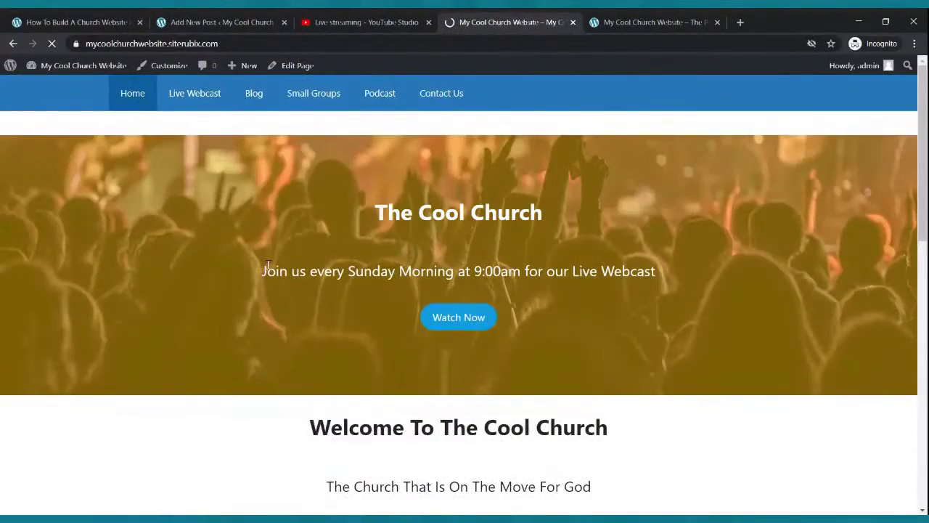
{"action": "scroll", "coordinate": [294, 265], "scroll_direction": "down", "scroll_amount": 4}
{"action": "scroll", "coordinate": [302, 263], "scroll_direction": "down", "scroll_amount": 5}
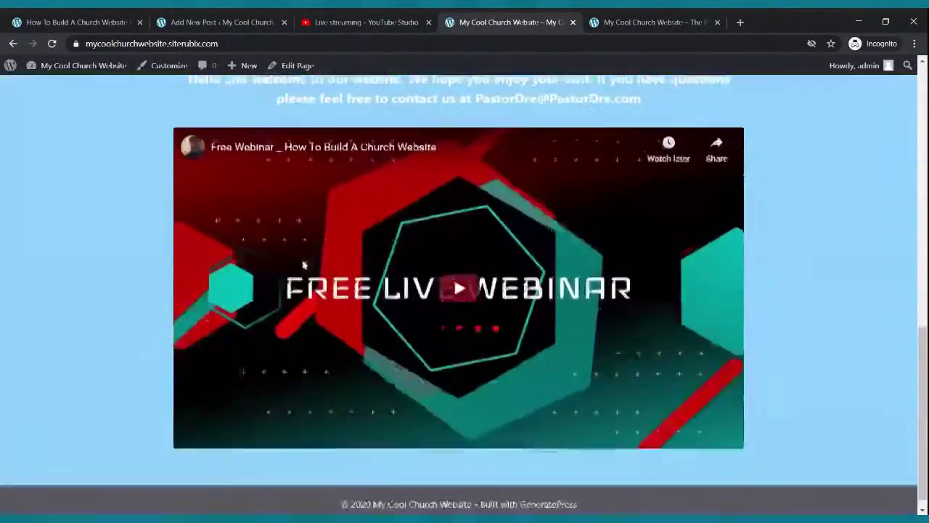
{"action": "scroll", "coordinate": [303, 265], "scroll_direction": "up", "scroll_amount": 10}
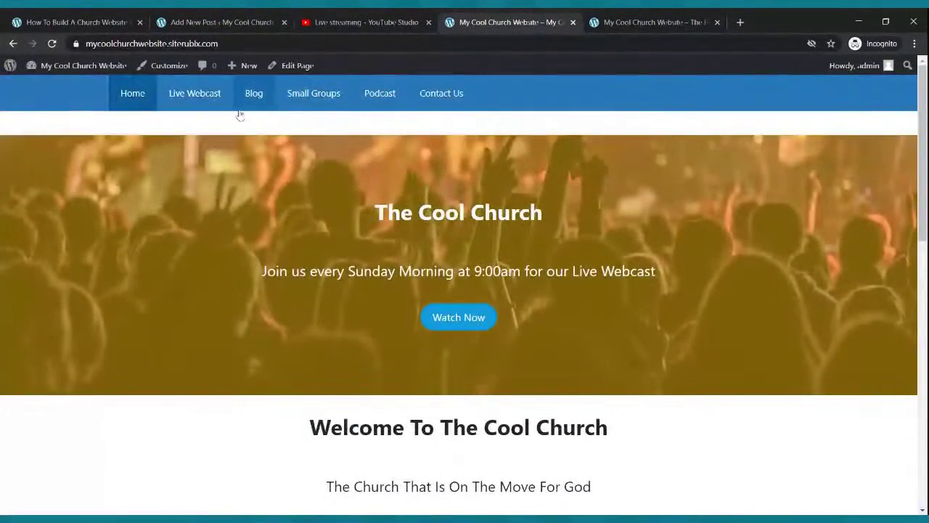
Update the Testimony from the Field post again, open the Posts list, then view the live site.
{"action": "left_click", "coordinate": [238, 17]}
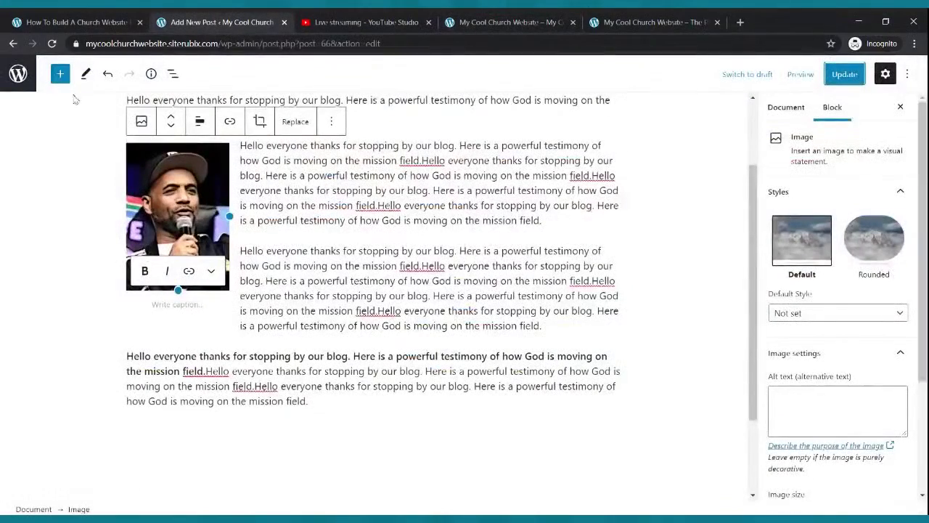
{"action": "left_click", "coordinate": [844, 73]}
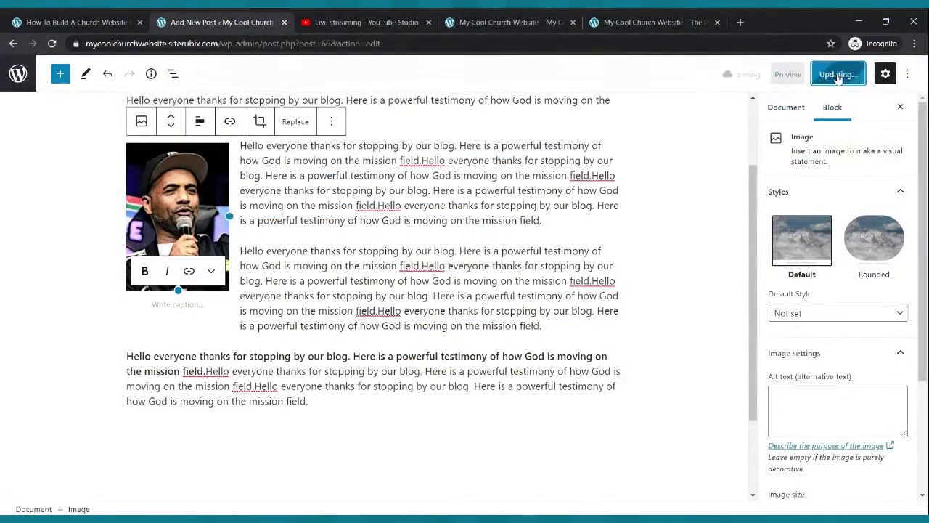
{"action": "left_click", "coordinate": [18, 73]}
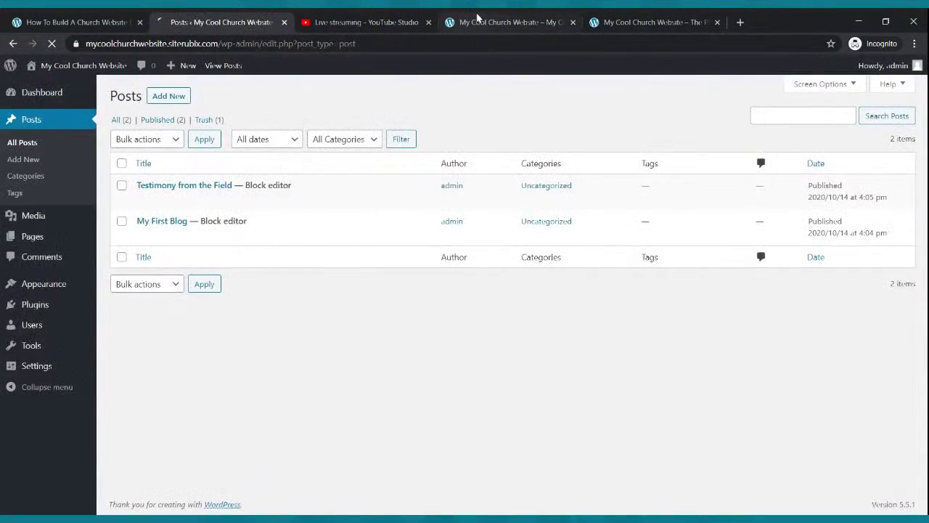
{"action": "left_click", "coordinate": [477, 19]}
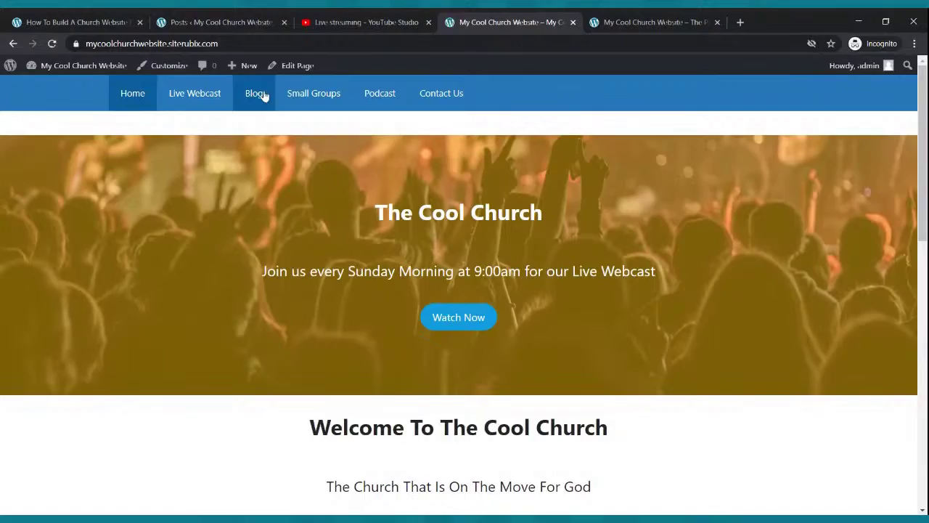
{"action": "left_click", "coordinate": [264, 97]}
{"action": "left_click", "coordinate": [266, 288]}
{"action": "scroll", "coordinate": [300, 274], "scroll_direction": "down", "scroll_amount": 3}
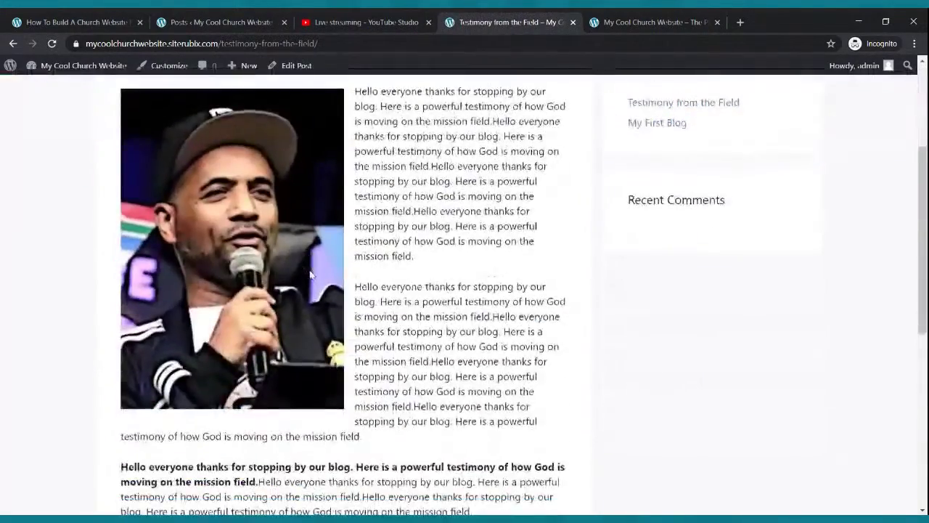
{"action": "scroll", "coordinate": [310, 274], "scroll_direction": "down", "scroll_amount": 4}
{"action": "scroll", "coordinate": [316, 276], "scroll_direction": "up", "scroll_amount": 6}
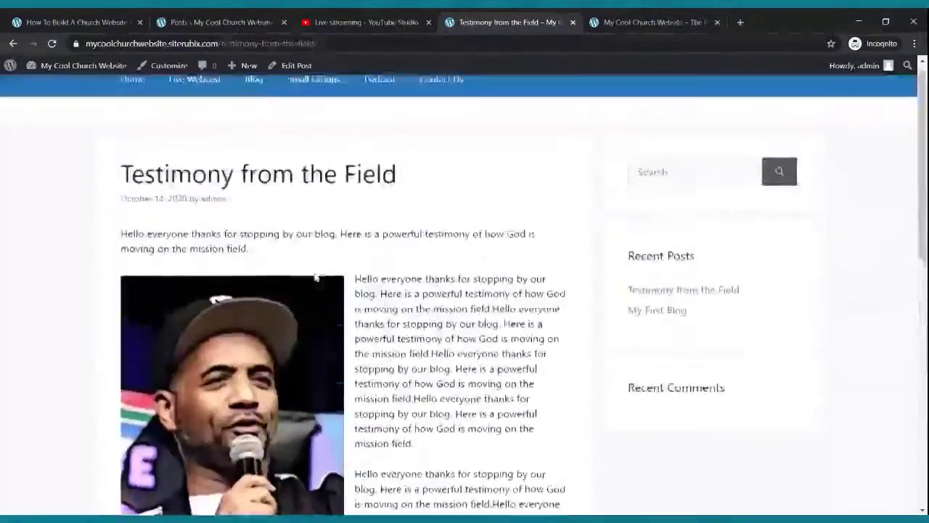
{"action": "scroll", "coordinate": [319, 279], "scroll_direction": "down", "scroll_amount": 2}
{"action": "scroll", "coordinate": [335, 289], "scroll_direction": "down", "scroll_amount": 2}
{"action": "scroll", "coordinate": [334, 289], "scroll_direction": "up", "scroll_amount": 2}
{"action": "scroll", "coordinate": [335, 290], "scroll_direction": "up", "scroll_amount": 1}
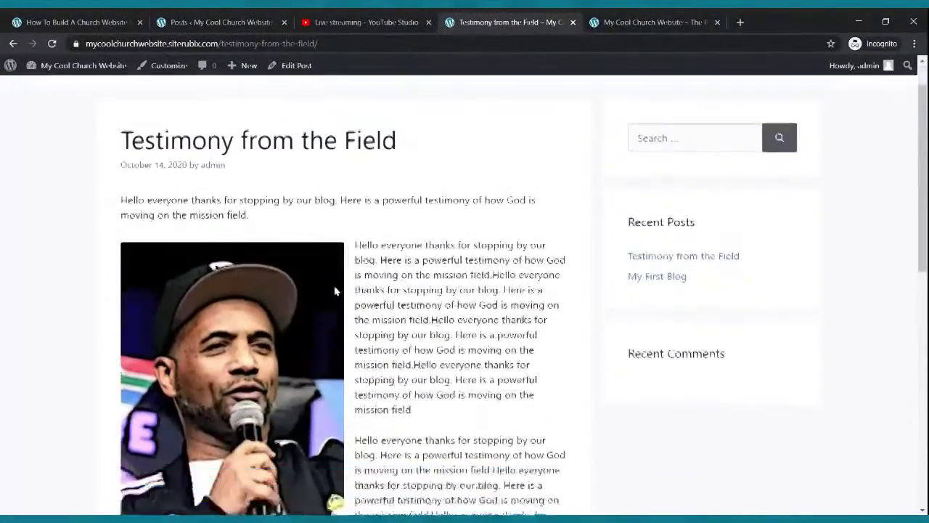
{"action": "scroll", "coordinate": [335, 290], "scroll_direction": "down", "scroll_amount": 3}
From the refreshed admin Pages list, open the Small Groups page in the block editor.
{"action": "scroll", "coordinate": [336, 292], "scroll_direction": "up", "scroll_amount": 4}
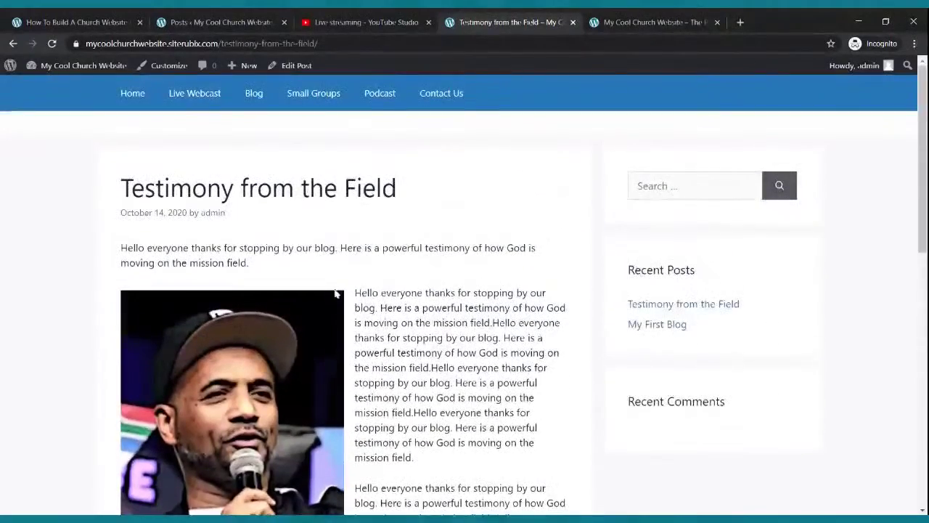
{"action": "left_click", "coordinate": [263, 19]}
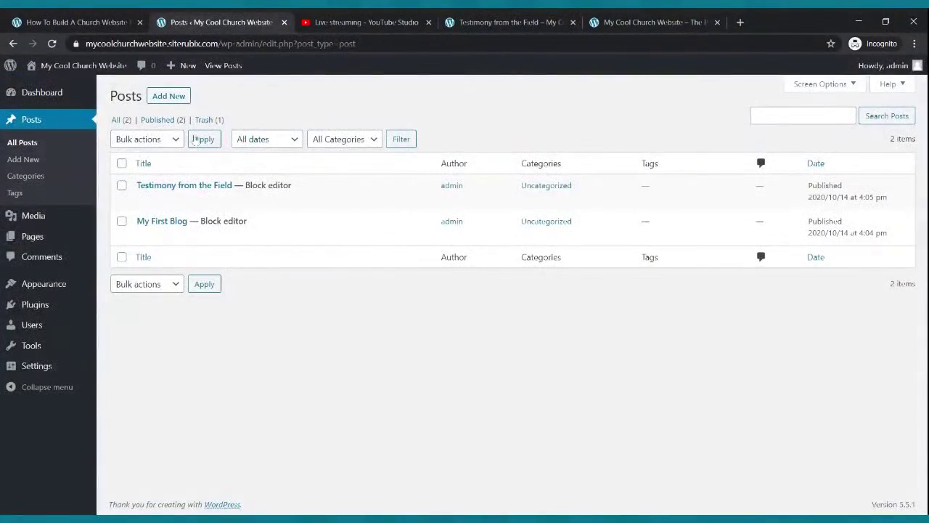
{"action": "left_click", "coordinate": [32, 243]}
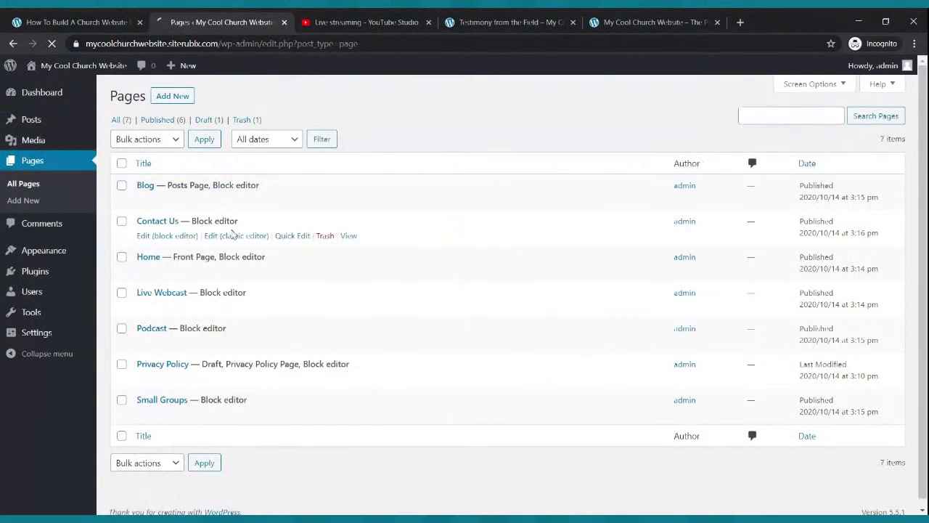
{"action": "left_click", "coordinate": [490, 19]}
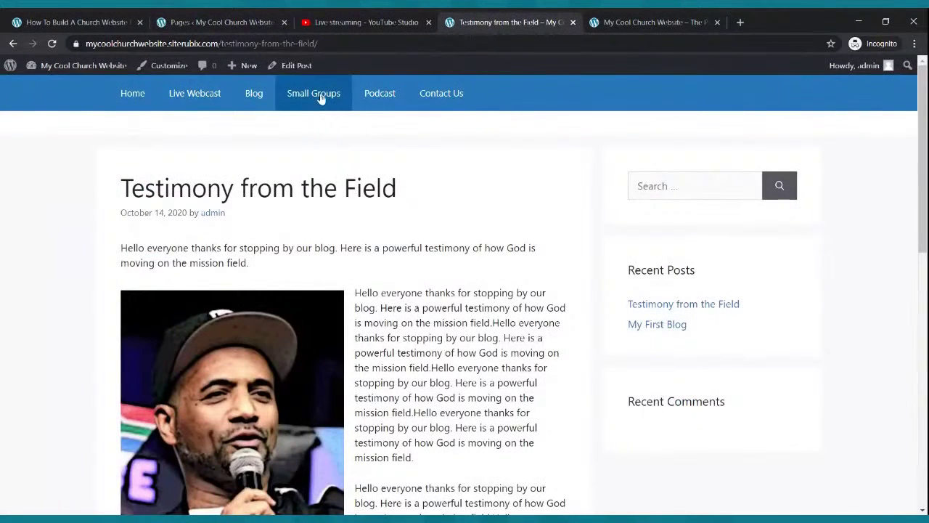
{"action": "left_click", "coordinate": [245, 20]}
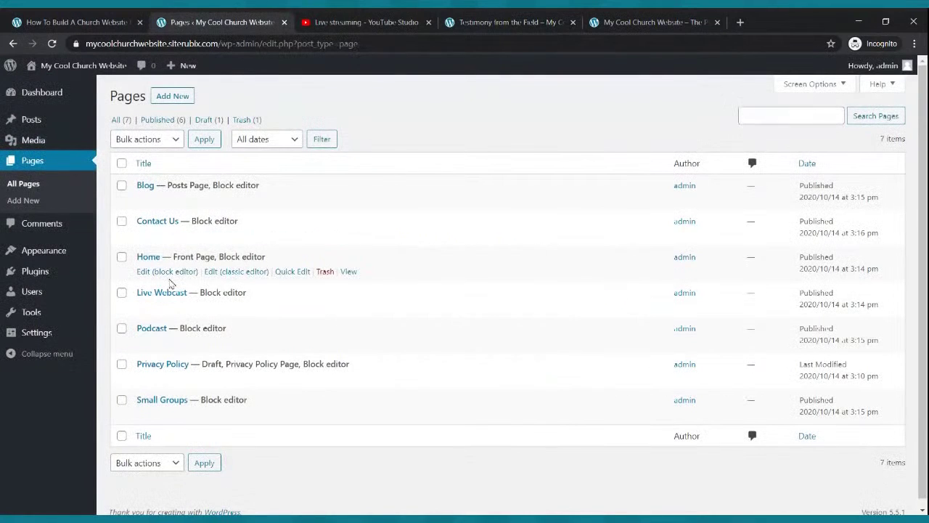
{"action": "left_click", "coordinate": [32, 161]}
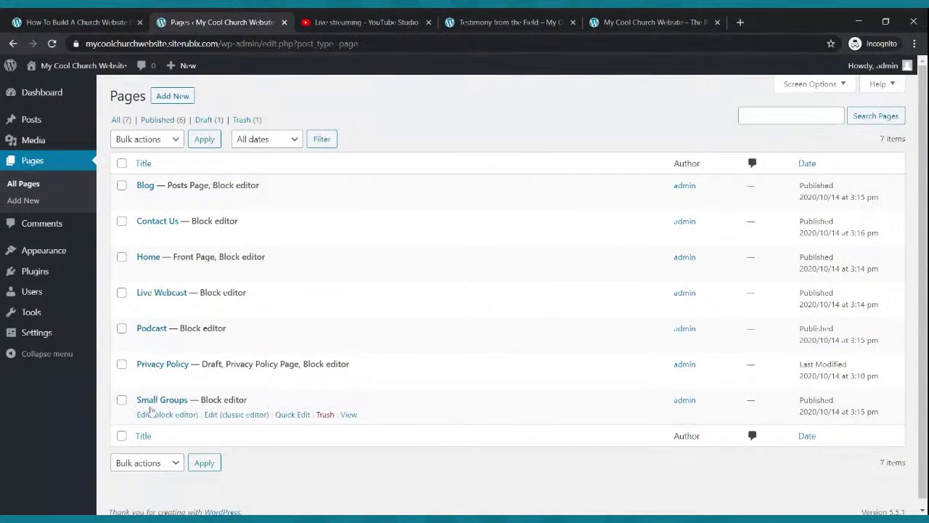
{"action": "left_click", "coordinate": [149, 415]}
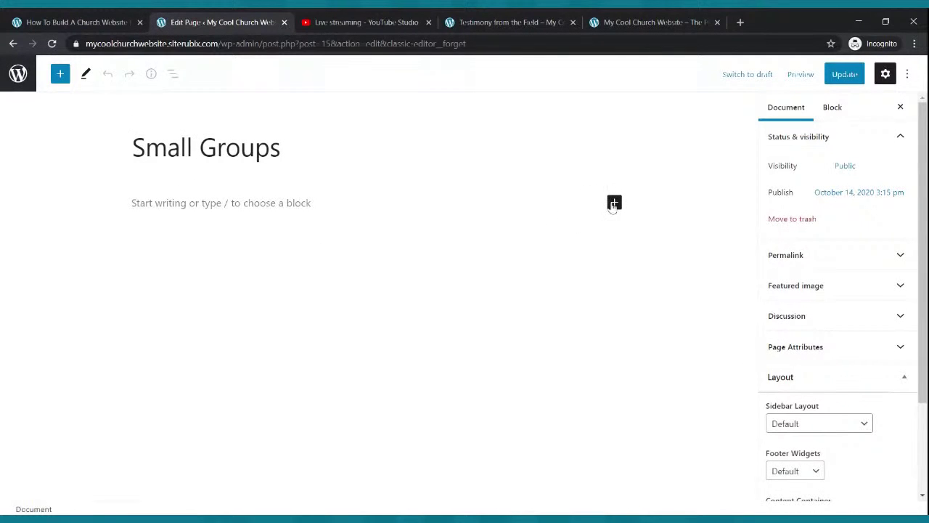
Insert a 33/33/33 three-column Columns block and save the page.
{"action": "left_click", "coordinate": [614, 203]}
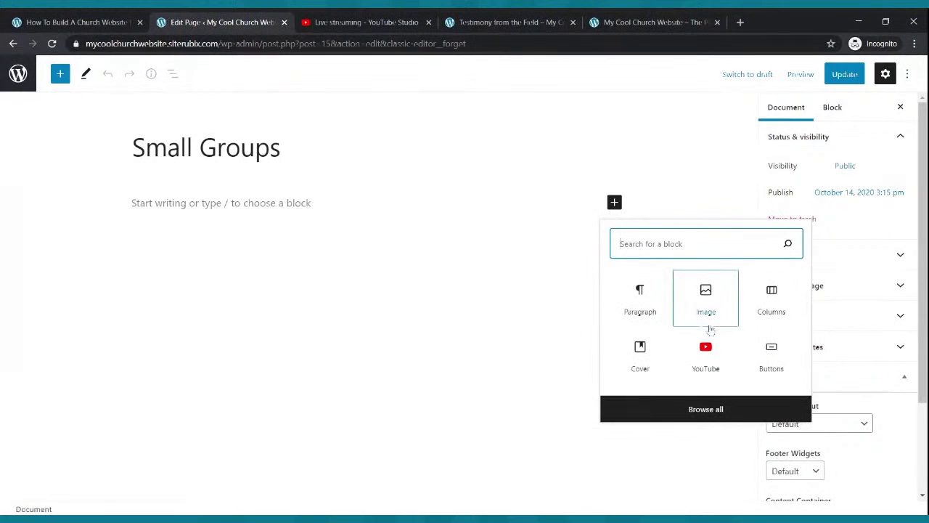
{"action": "left_click", "coordinate": [760, 308]}
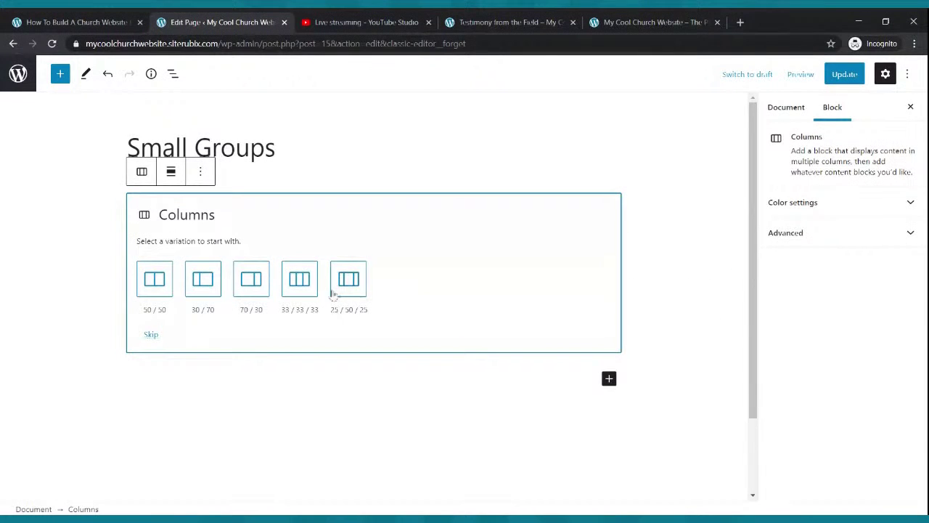
{"action": "left_click", "coordinate": [300, 283]}
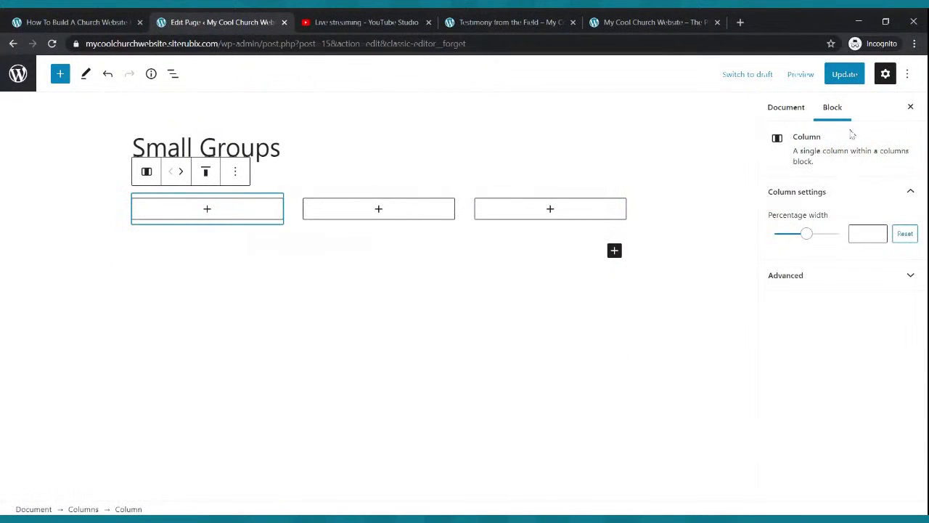
{"action": "left_click", "coordinate": [844, 74]}
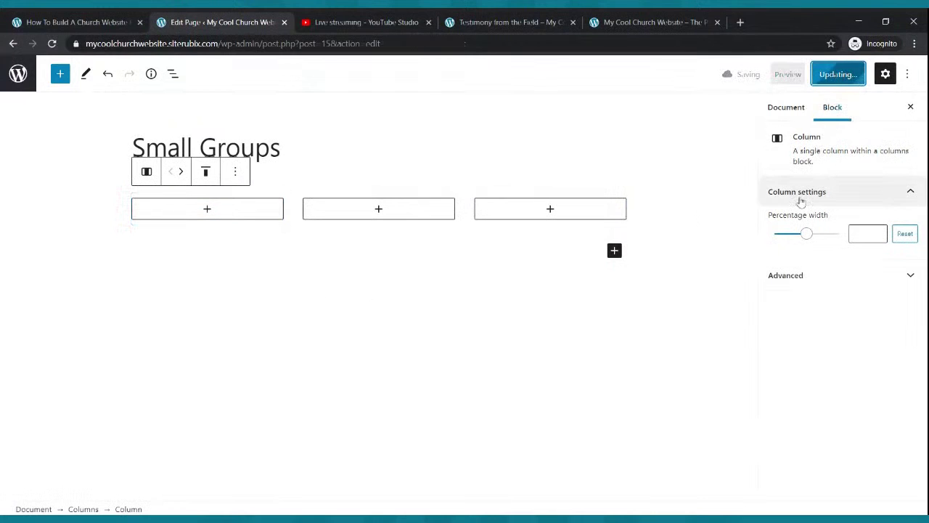
In column one, list Name: The Cool Small Group, Date: Every Wednesday, Time and Contact lines.
{"action": "left_click", "coordinate": [207, 209]}
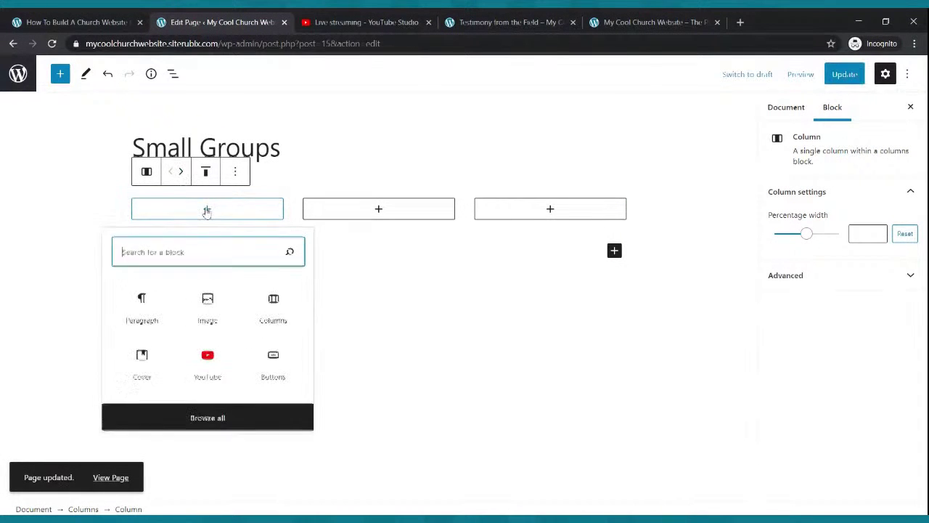
{"action": "left_click", "coordinate": [159, 299]}
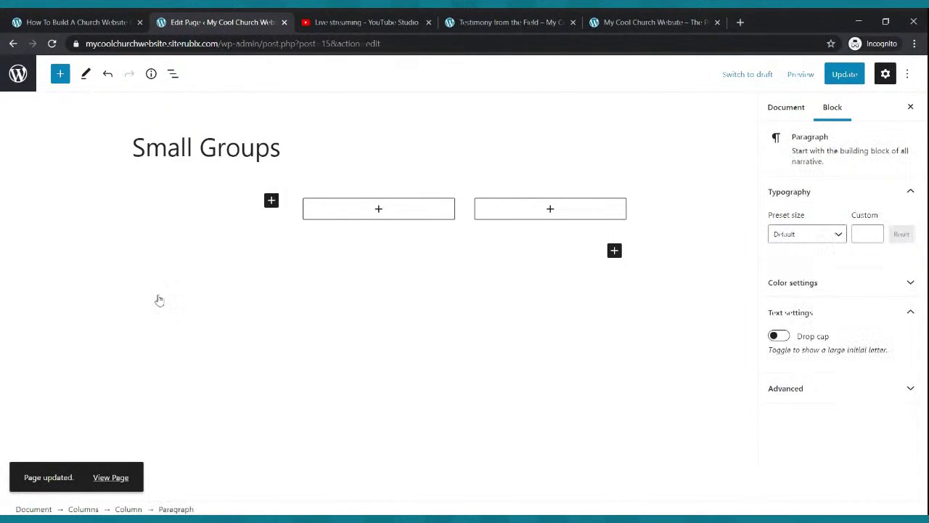
{"action": "type", "text": "Name: The"}
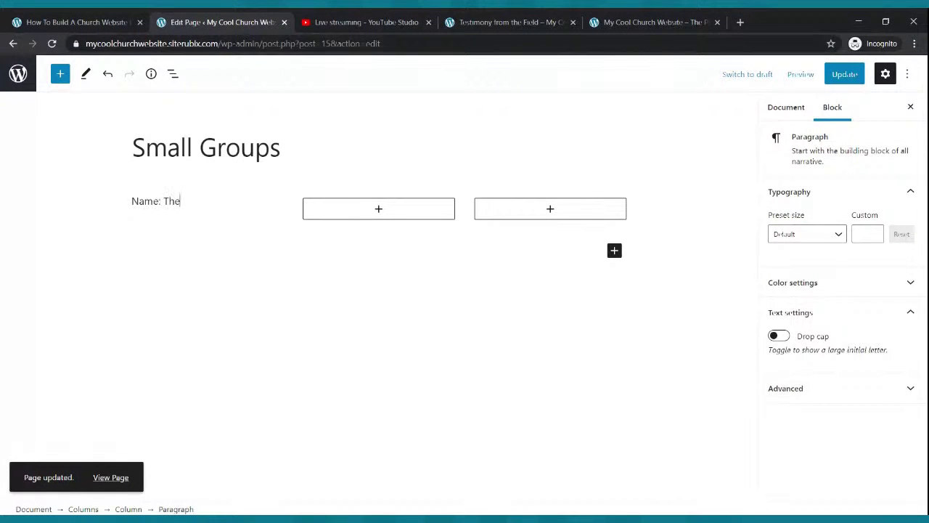
{"action": "type", "text": " Cool Small Group"}
{"action": "key", "text": "Return"}
{"action": "type", "text": "D"}
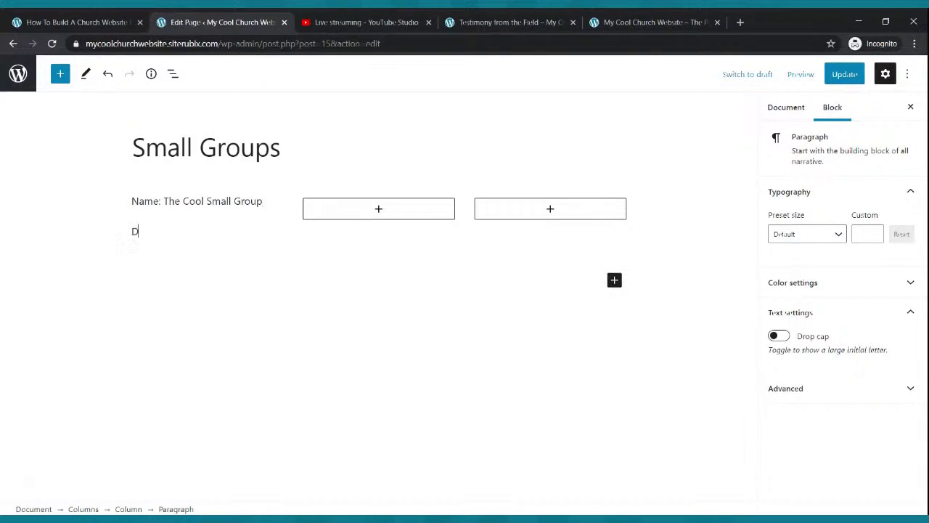
{"action": "left_click", "coordinate": [161, 299]}
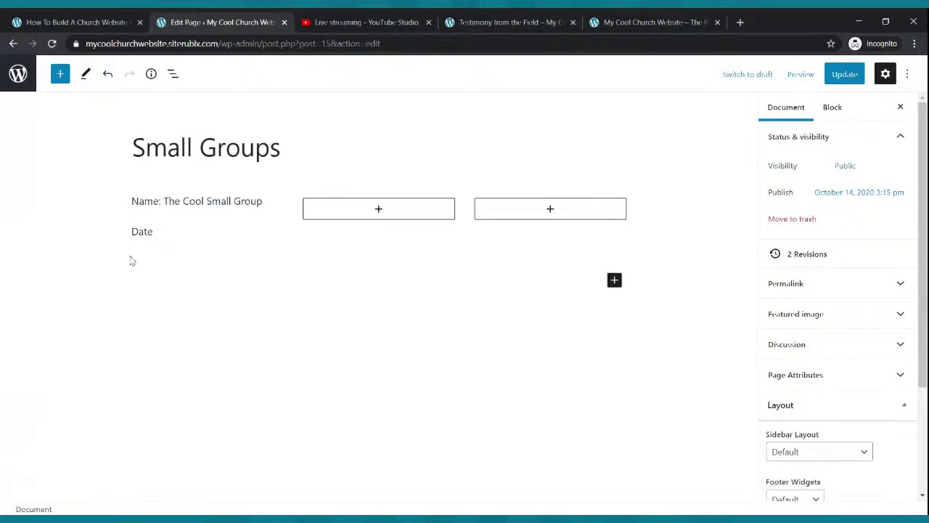
{"action": "left_click", "coordinate": [157, 231]}
{"action": "type", "text": ": Every Wed"}
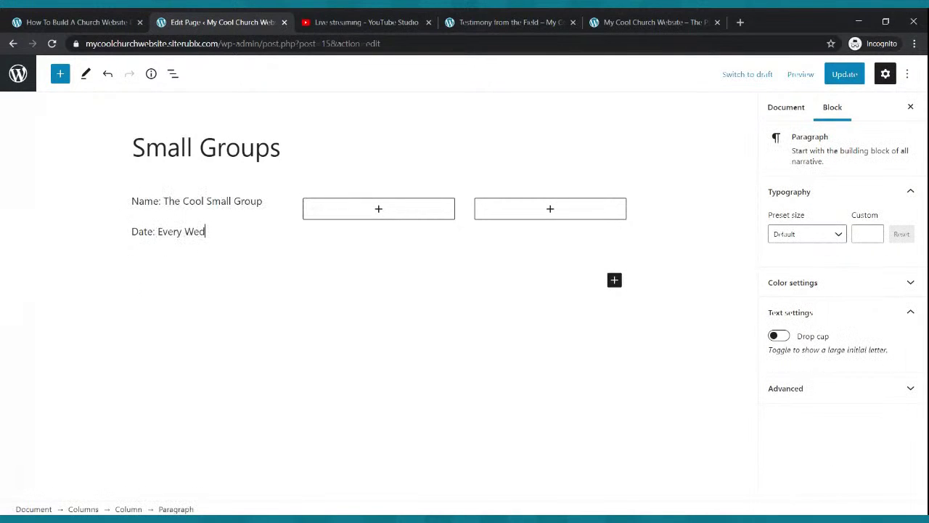
{"action": "type", "text": "nesday"}
{"action": "key", "text": "Return"}
{"action": "type", "text": "Time: 7:00pm"}
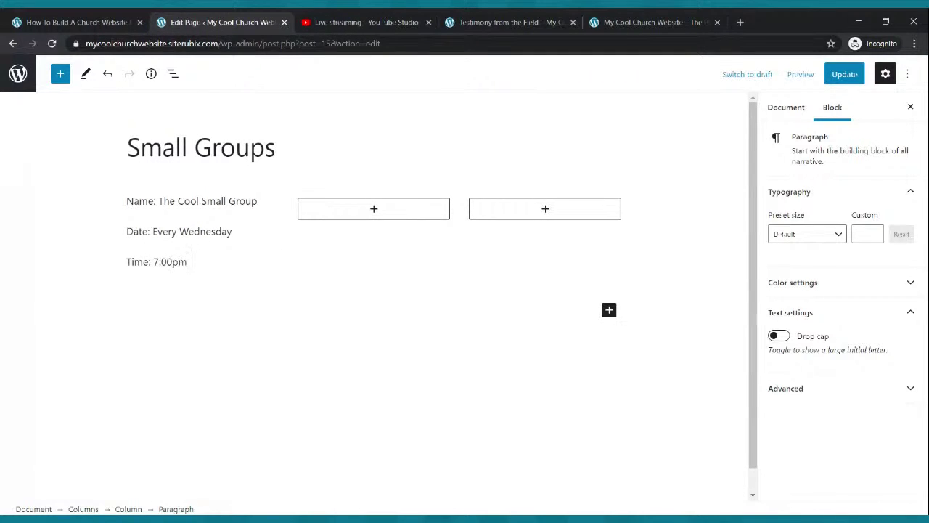
{"action": "key", "text": "Return"}
{"action": "type", "text": "Contac"}
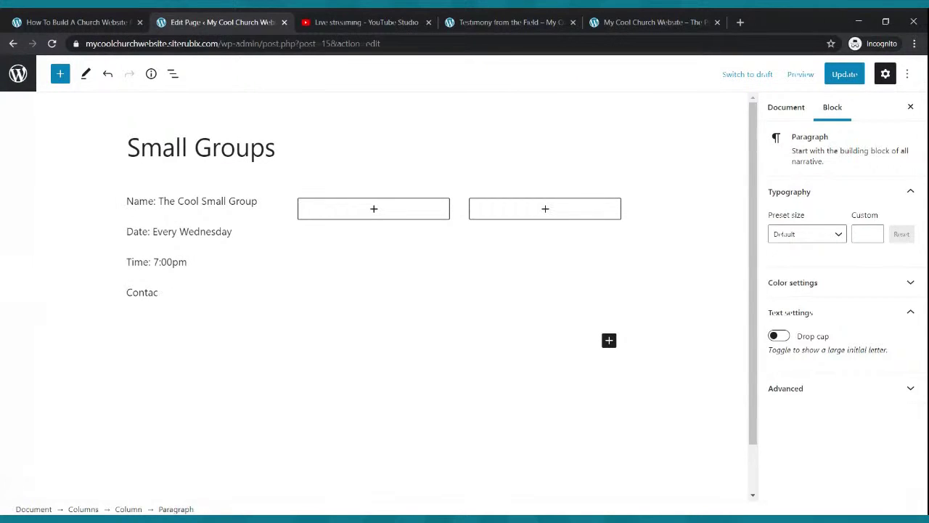
{"action": "type", "text": "t: Brothe"}
Bold the Name: The Cool Small Group line and update the page.
{"action": "left_click_drag", "start_coordinate": [127, 201], "coordinate": [261, 203]}
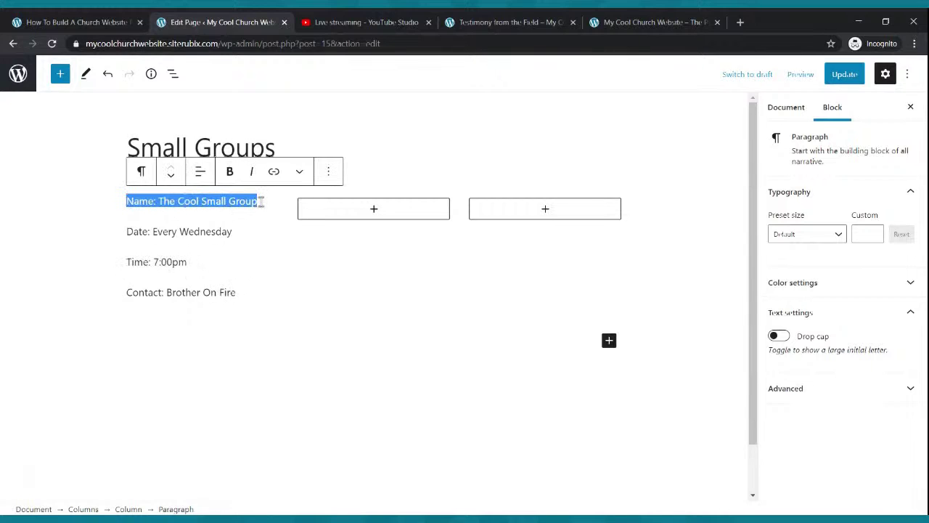
{"action": "left_click", "coordinate": [229, 172]}
{"action": "left_click", "coordinate": [236, 290]}
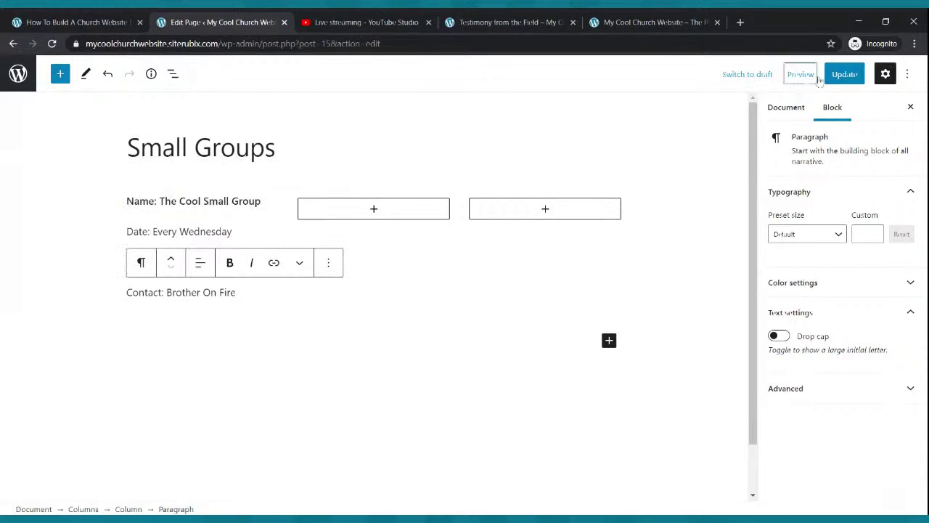
{"action": "left_click", "coordinate": [842, 73]}
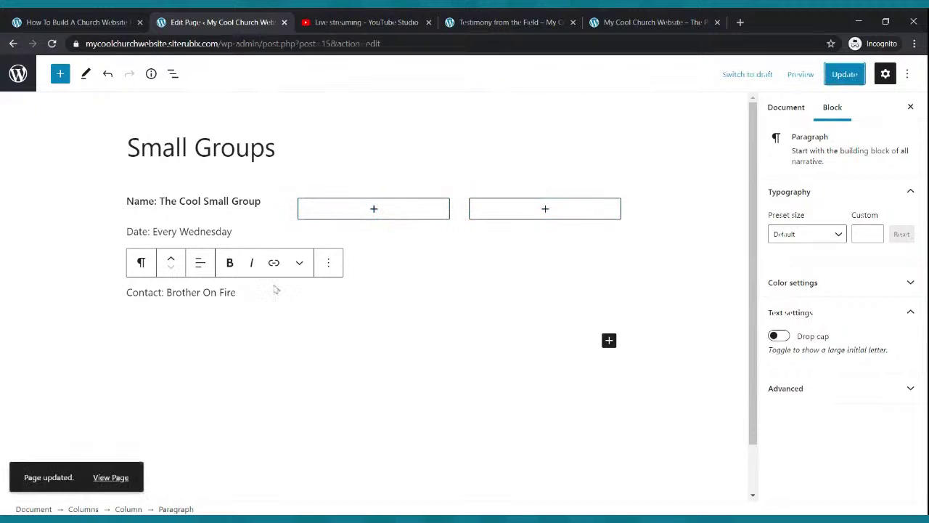
Copy the four group detail lines into new paragraphs in columns two and three.
{"action": "left_click_drag", "start_coordinate": [238, 292], "coordinate": [127, 203]}
{"action": "key", "text": "ctrl+c"}
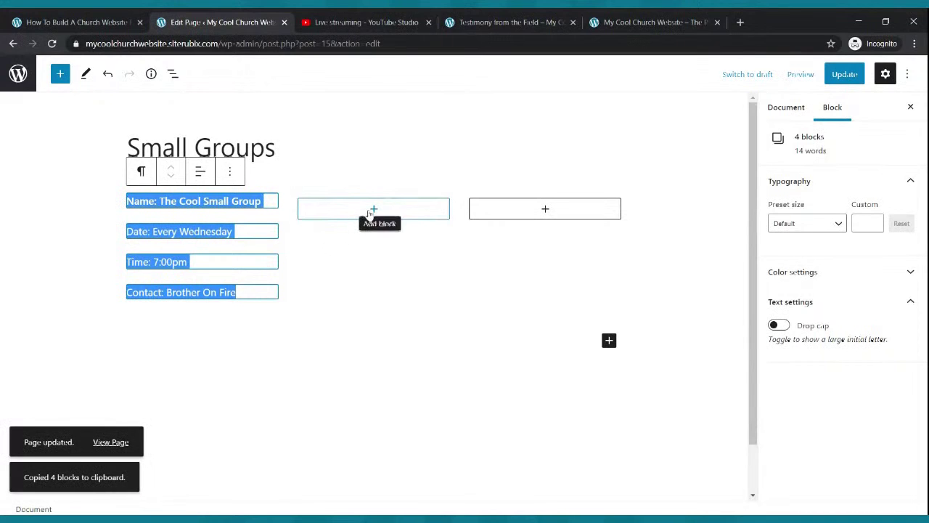
{"action": "left_click", "coordinate": [372, 210]}
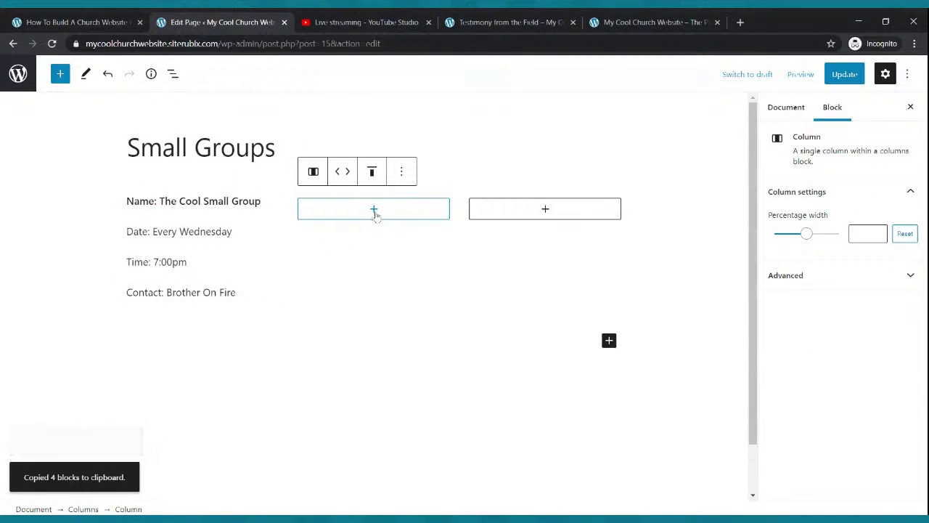
{"action": "left_click", "coordinate": [374, 209]}
{"action": "left_click", "coordinate": [318, 309]}
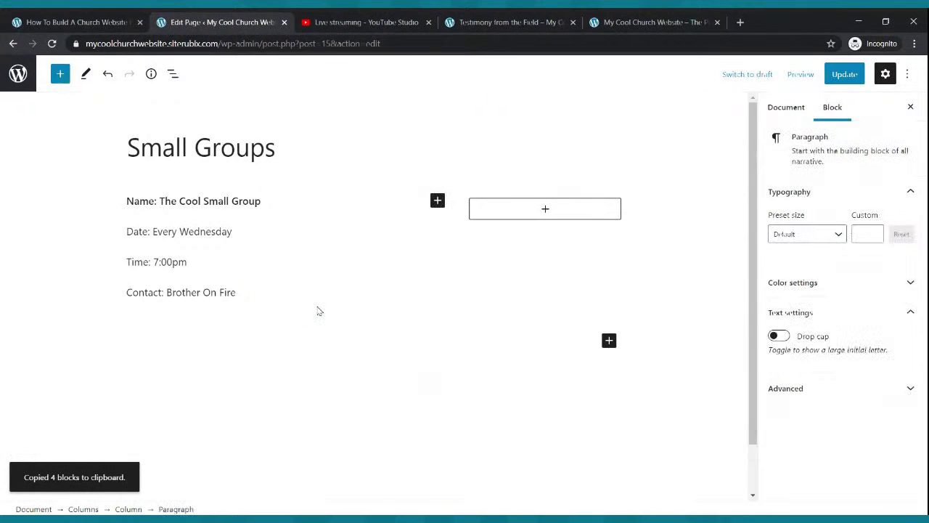
{"action": "key", "text": "ctrl+v"}
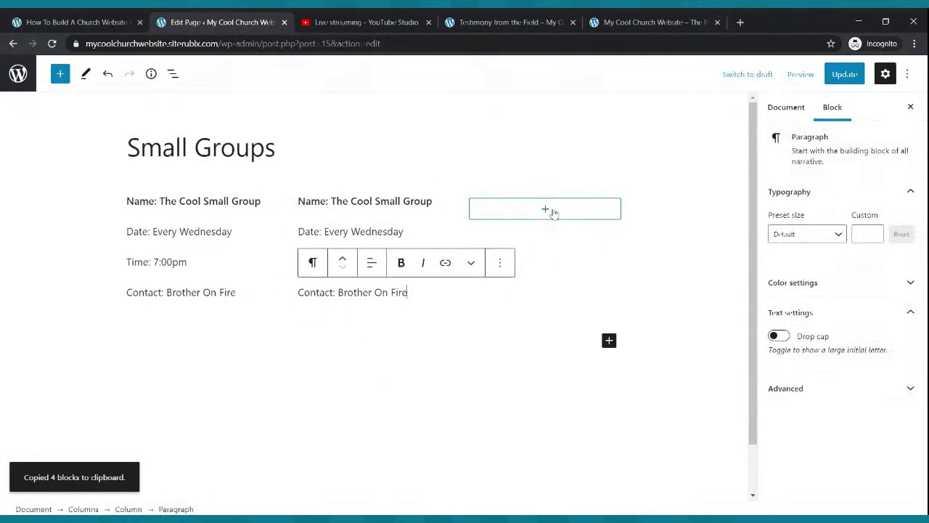
{"action": "left_click", "coordinate": [549, 211]}
{"action": "left_click", "coordinate": [481, 303]}
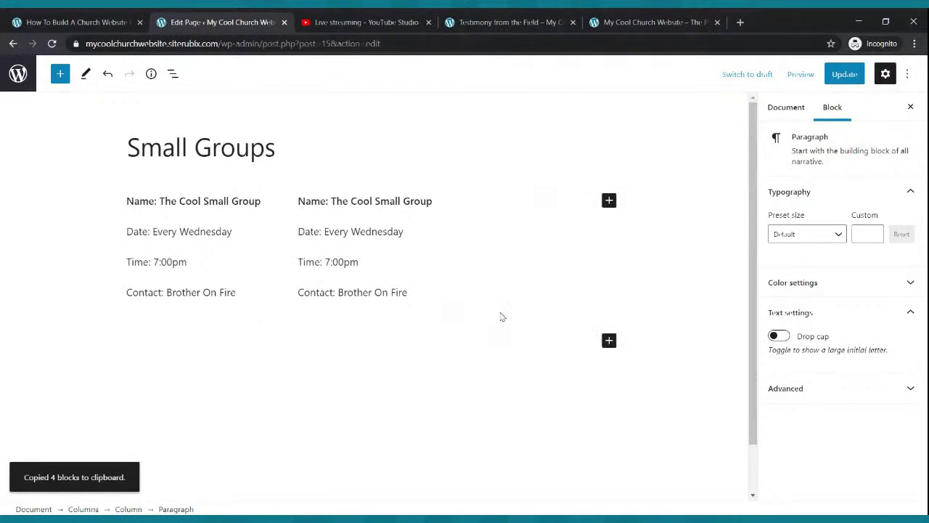
{"action": "key", "text": "ctrl+v"}
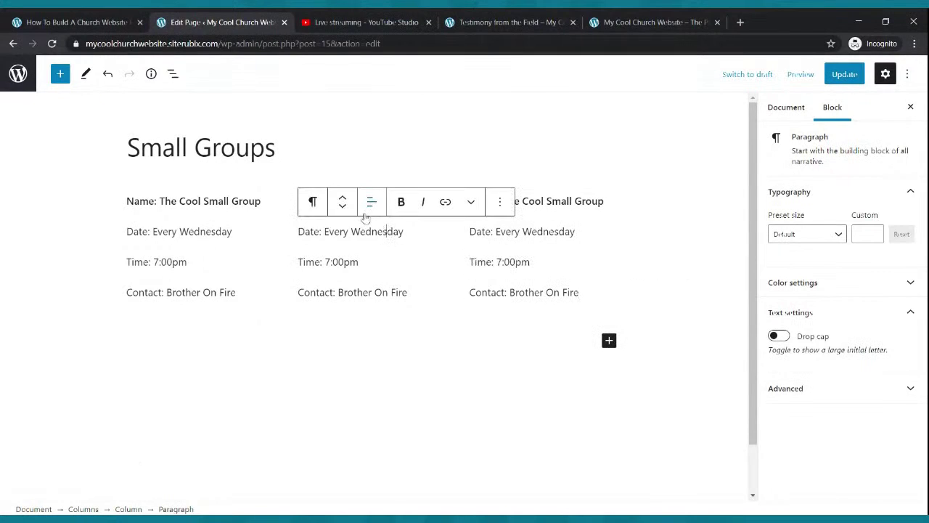
Change the middle column to The Prayer Group, Every Tuesday, update, and view the live site.
{"action": "left_click", "coordinate": [401, 250]}
{"action": "triple_click", "coordinate": [392, 202]}
{"action": "key", "text": "BackSpace"}
{"action": "key", "text": "BackSpace"}
{"action": "key", "text": "BackSpace"}
{"action": "key", "text": "BackSpace"}
{"action": "key", "text": "BackSpace"}
{"action": "key", "text": "BackSpace"}
{"action": "key", "text": "BackSpace"}
{"action": "key", "text": "BackSpace"}
{"action": "key", "text": "BackSpace"}
{"action": "key", "text": "BackSpace"}
{"action": "key", "text": "BackSpace"}
{"action": "key", "text": "BackSpace"}
{"action": "key", "text": "Delete"}
{"action": "key", "text": "Delete"}
{"action": "key", "text": "Delete"}
{"action": "key", "text": "Delete"}
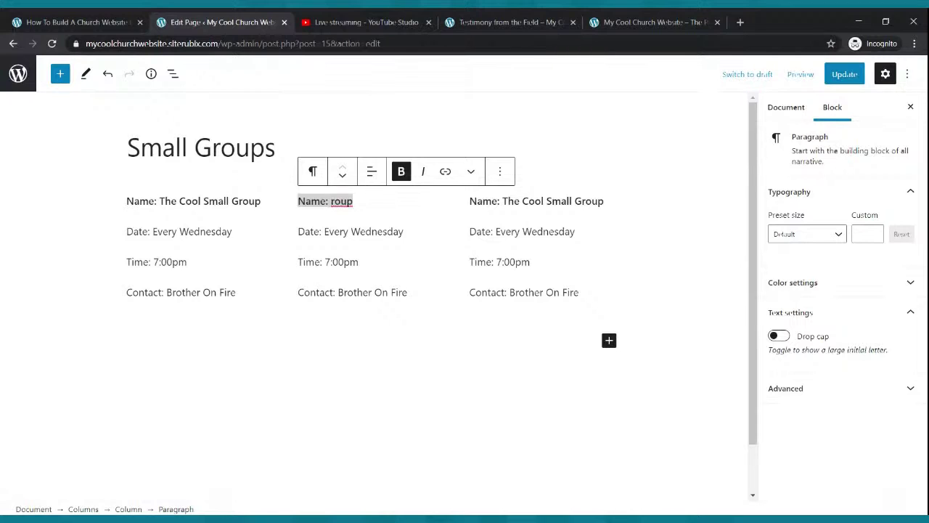
{"action": "key", "text": "Delete"}
{"action": "key", "text": "Delete"}
{"action": "key", "text": "Delete"}
{"action": "type", "text": "Th"}
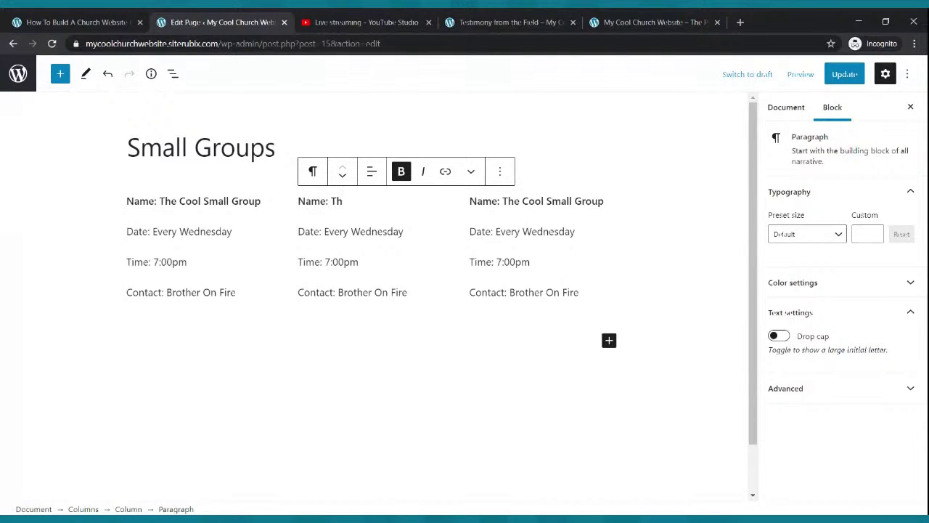
{"action": "type", "text": "e Prayer Group"}
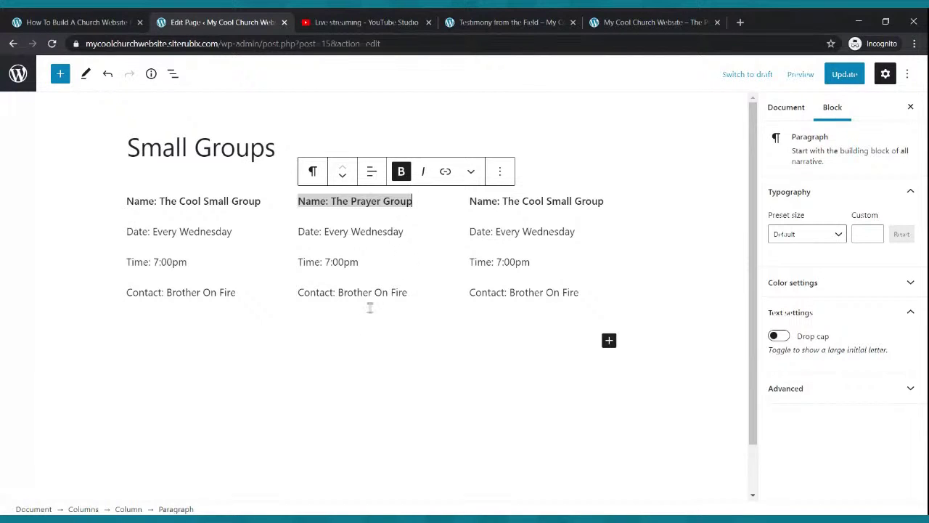
{"action": "left_click", "coordinate": [397, 231]}
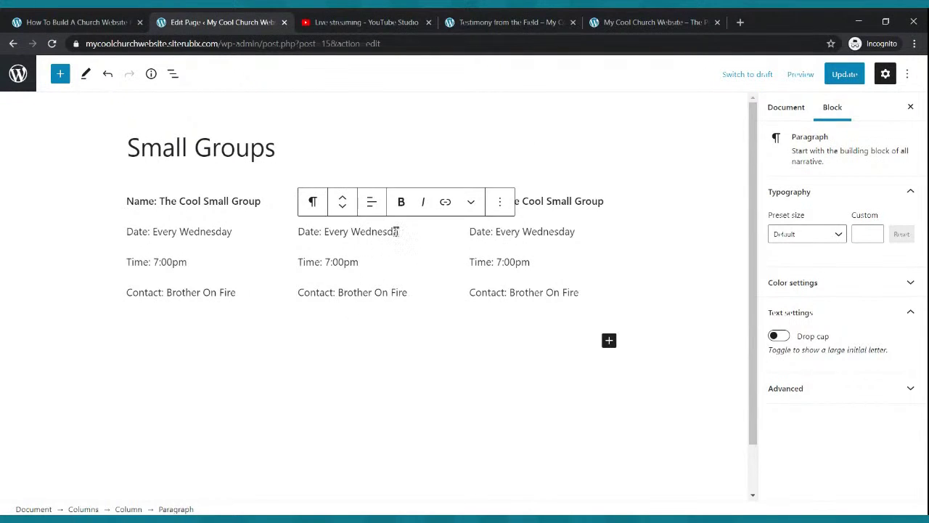
{"action": "key", "text": "BackSpace"}
{"action": "key", "text": "BackSpace"}
{"action": "key", "text": "BackSpace"}
{"action": "key", "text": "BackSpace"}
{"action": "left_click", "coordinate": [842, 74]}
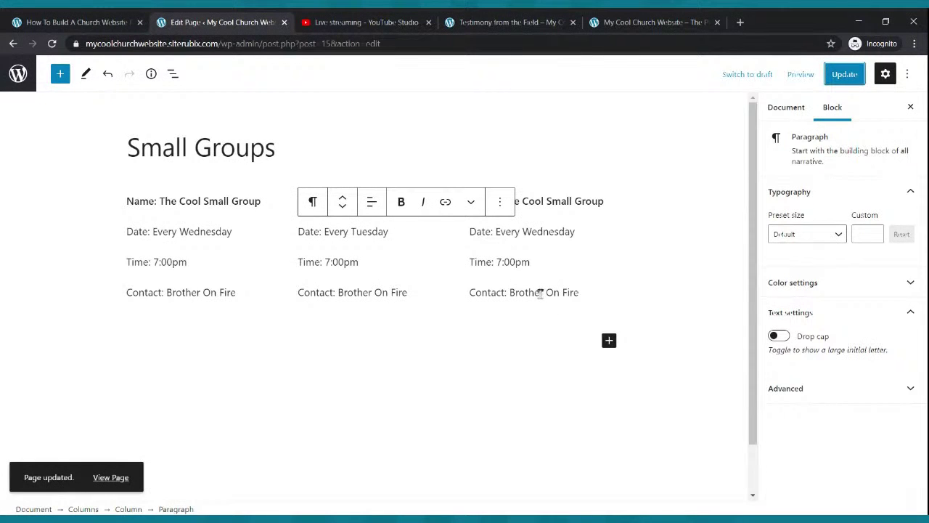
{"action": "left_click", "coordinate": [488, 20]}
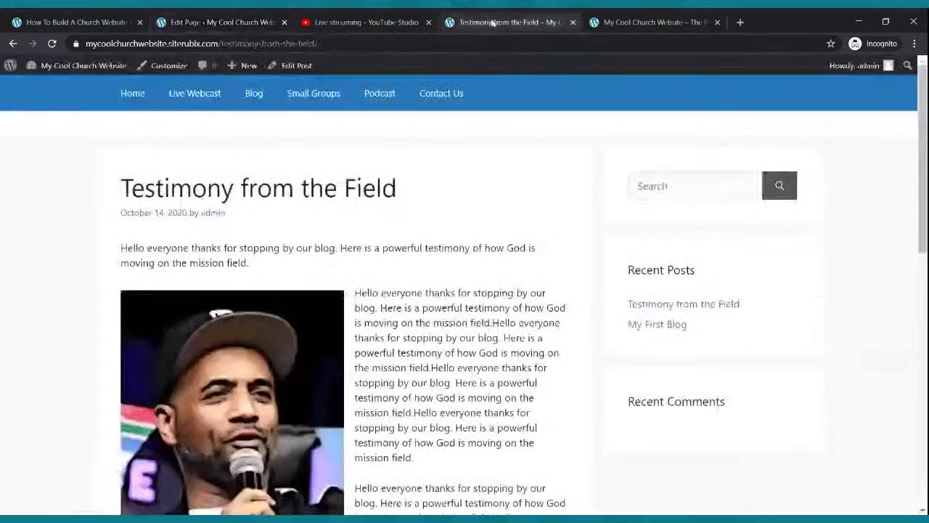
Browse the live Small Groups, Blog and Live Webcast pages, then return to the Small Groups editor.
{"action": "left_click", "coordinate": [299, 99]}
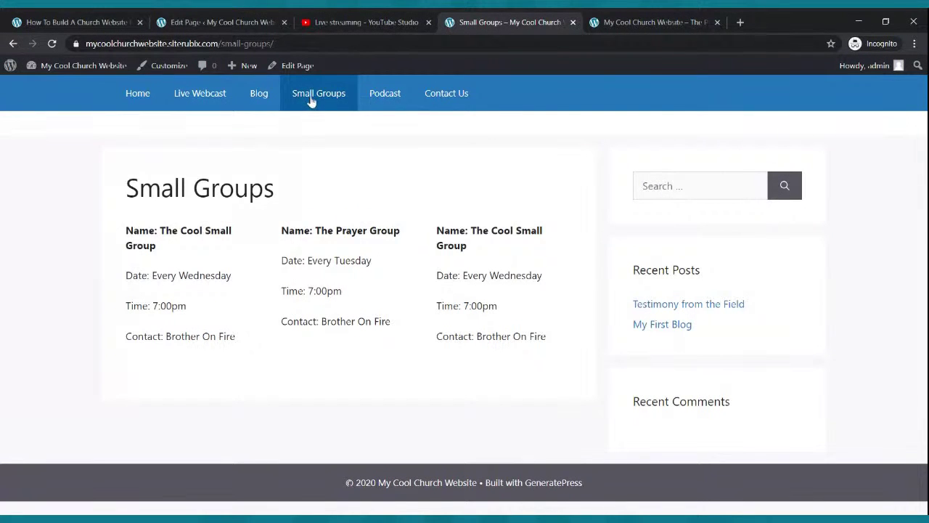
{"action": "left_click", "coordinate": [260, 96]}
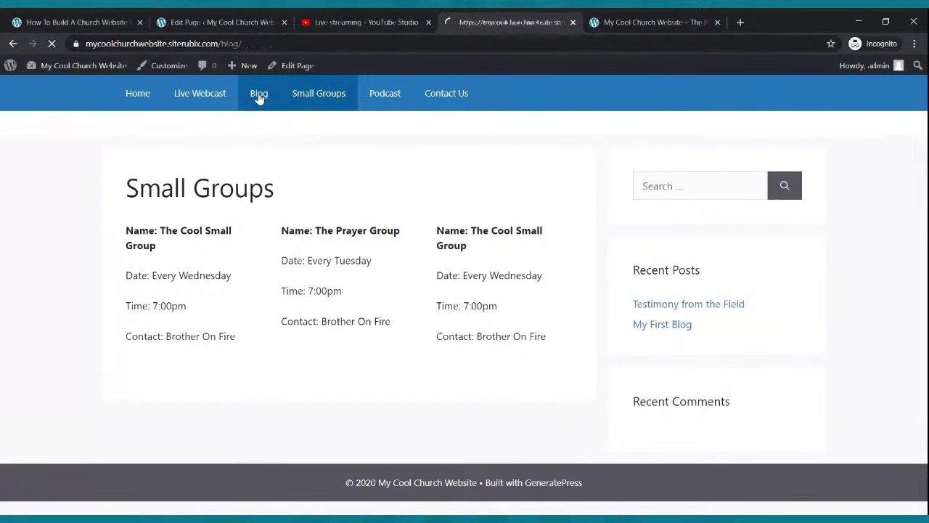
{"action": "left_click", "coordinate": [210, 95]}
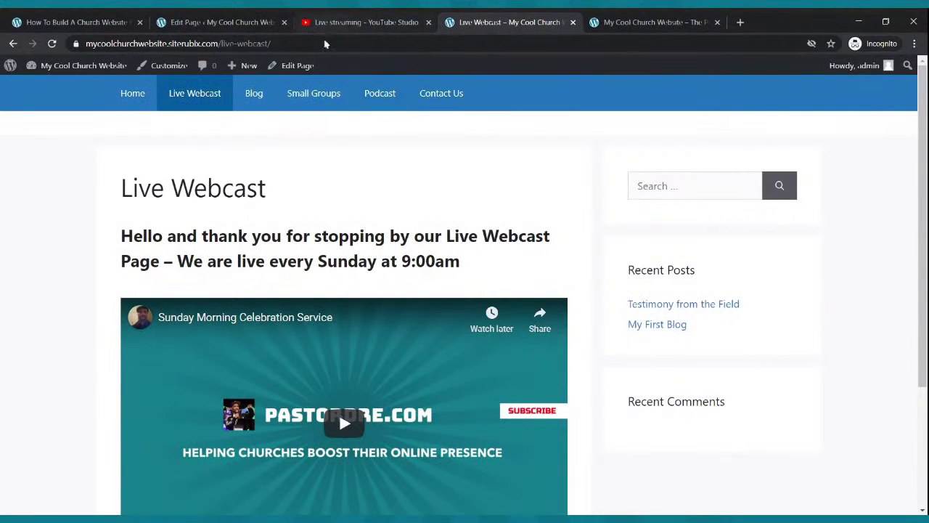
{"action": "left_click", "coordinate": [225, 22]}
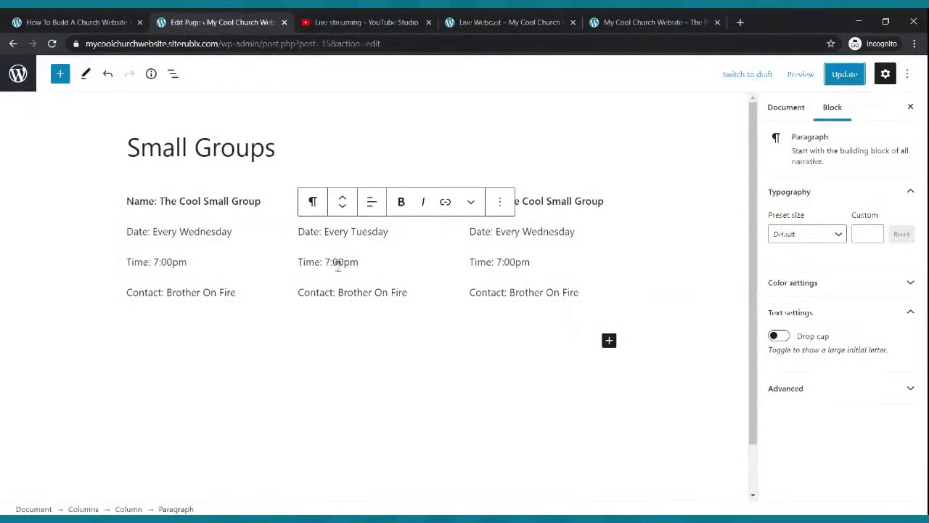
Duplicate the first column's Name: The Cool Small Group line, then undo the duplicate.
{"action": "left_click", "coordinate": [467, 203]}
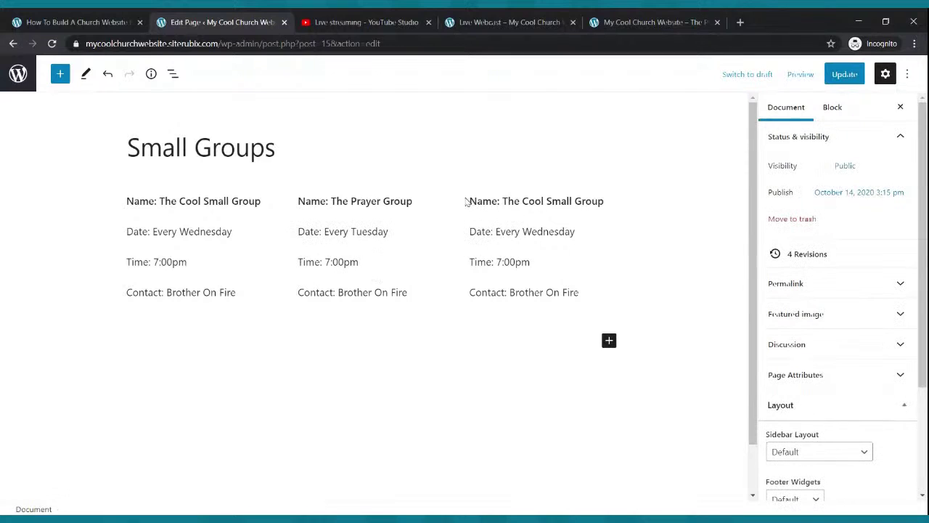
{"action": "left_click", "coordinate": [609, 341]}
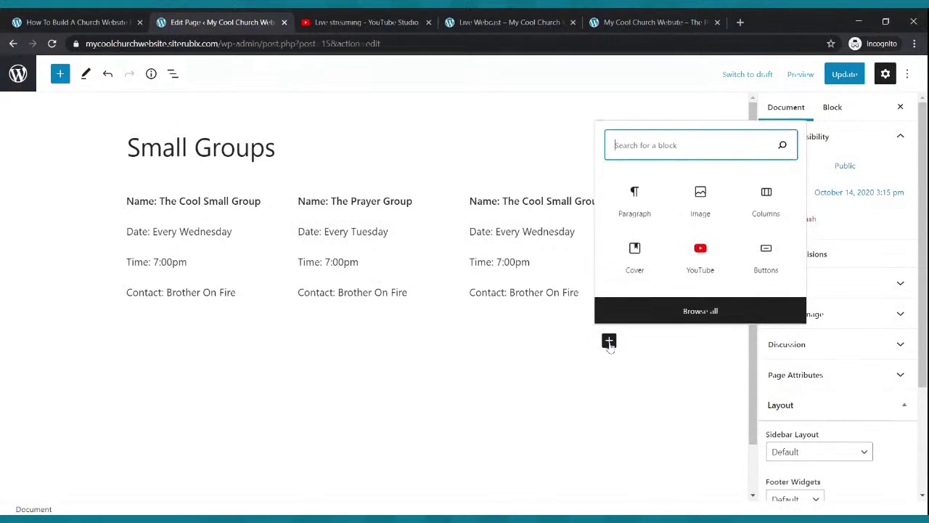
{"action": "left_click", "coordinate": [579, 328]}
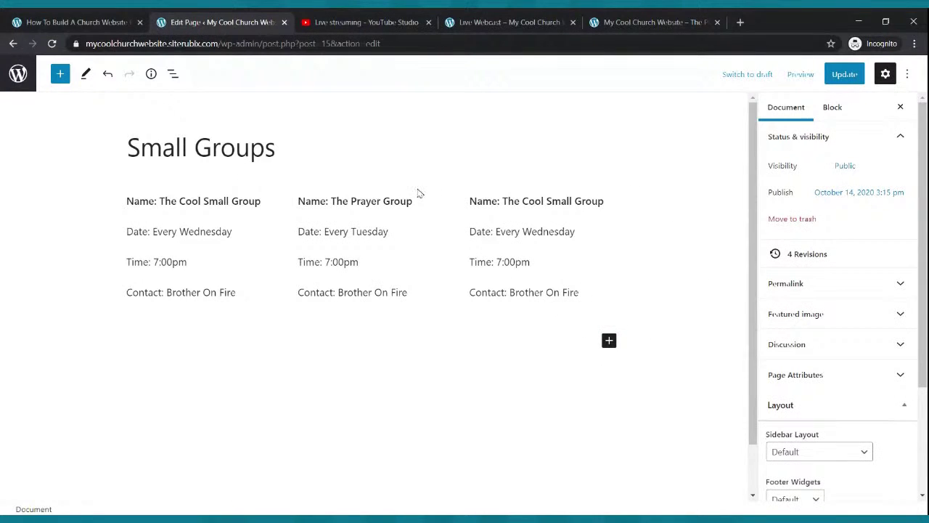
{"action": "left_click", "coordinate": [405, 317]}
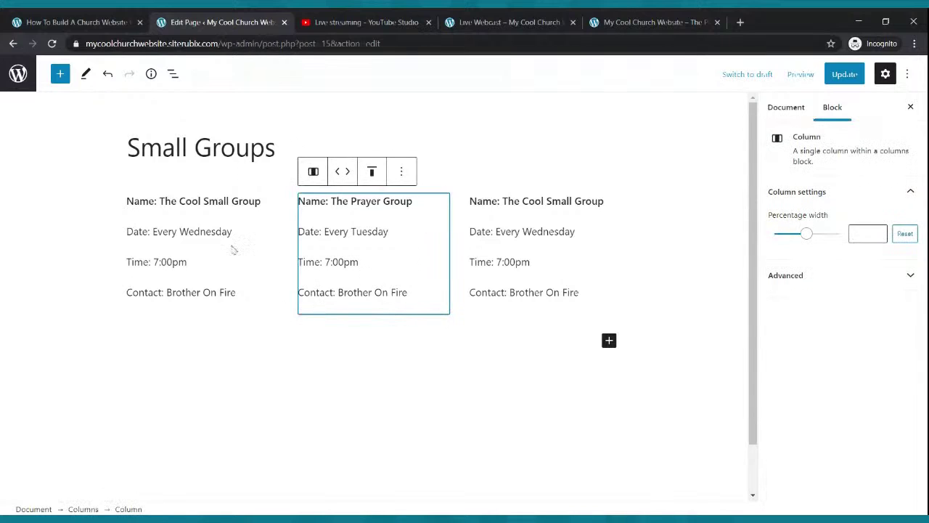
{"action": "left_click", "coordinate": [207, 192]}
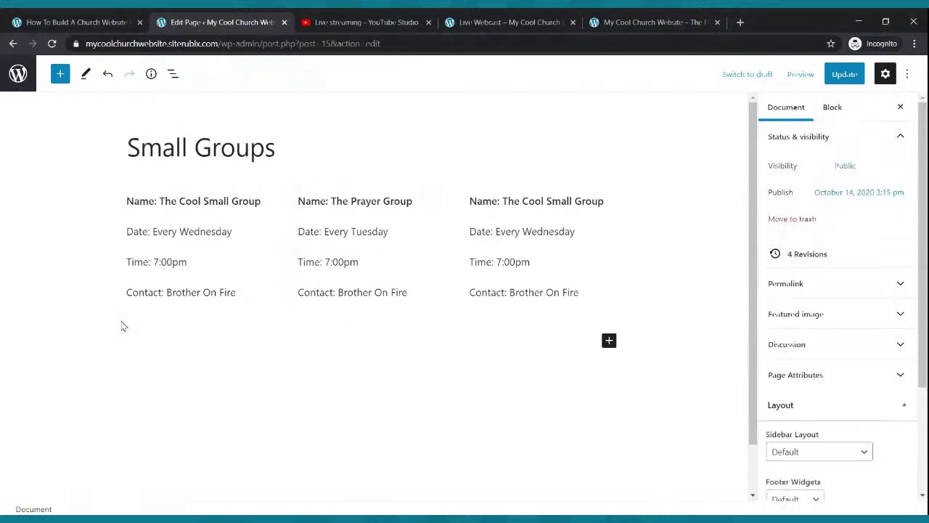
{"action": "left_click", "coordinate": [233, 249]}
{"action": "left_click", "coordinate": [233, 193]}
{"action": "triple_click", "coordinate": [396, 209]}
{"action": "left_click", "coordinate": [215, 193]}
{"action": "triple_click", "coordinate": [209, 201]}
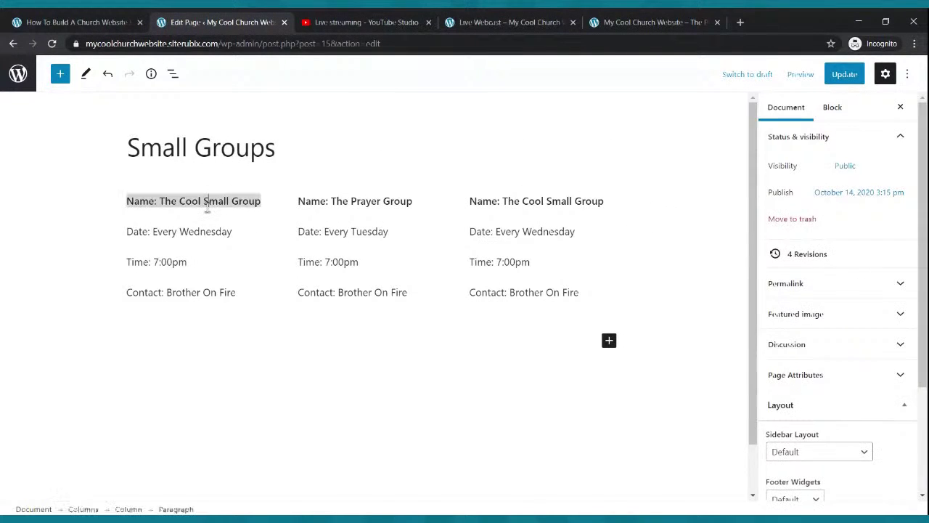
{"action": "left_click", "coordinate": [328, 171]}
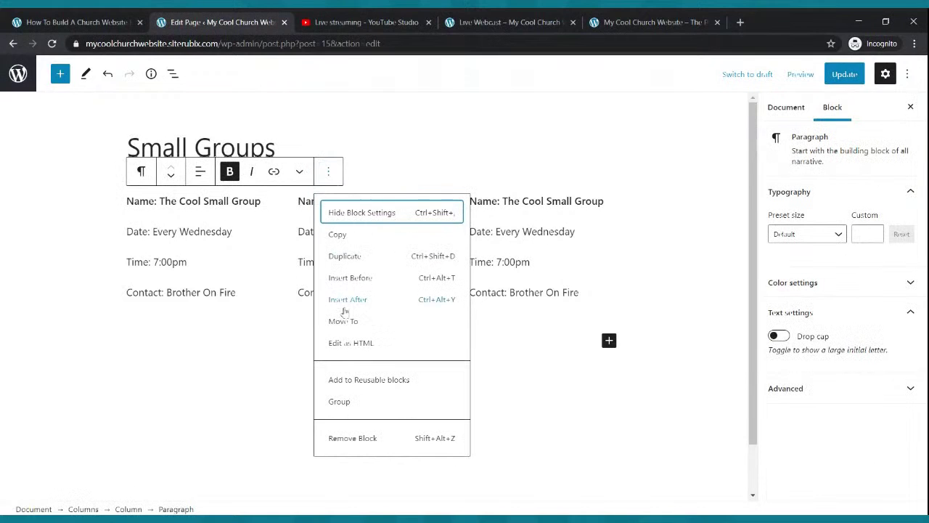
{"action": "left_click", "coordinate": [349, 257]}
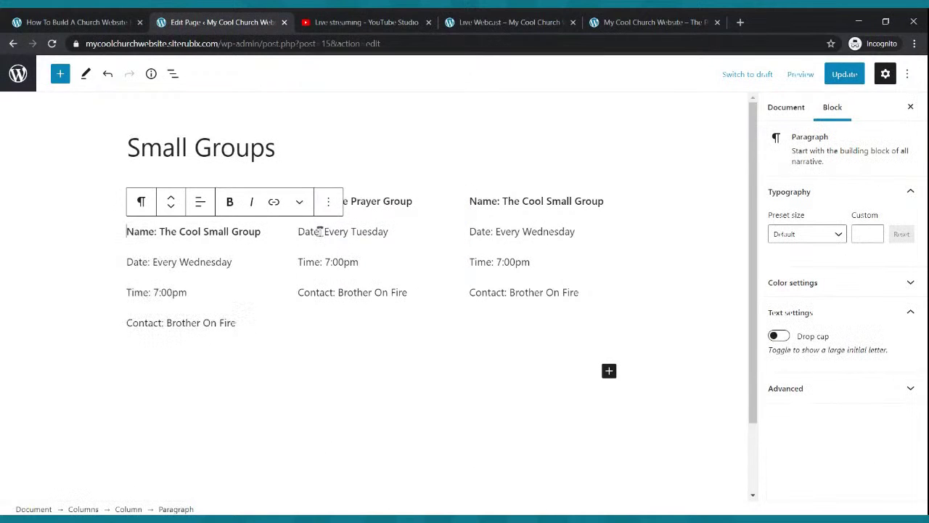
{"action": "key", "text": "ctrl+z"}
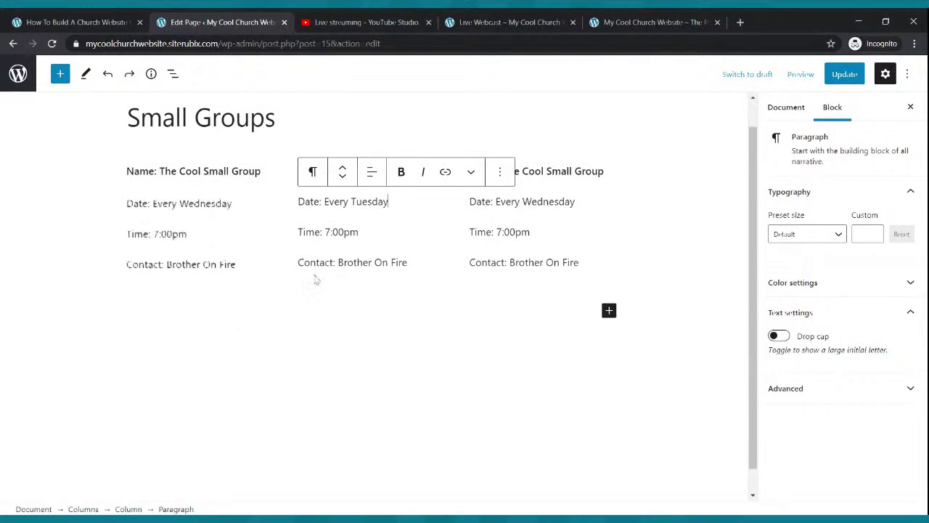
Select the middle Prayer Group column and open the block inserter after the columns.
{"action": "left_click", "coordinate": [327, 278]}
{"action": "left_click", "coordinate": [463, 302]}
{"action": "left_click", "coordinate": [499, 283]}
{"action": "left_click", "coordinate": [632, 282]}
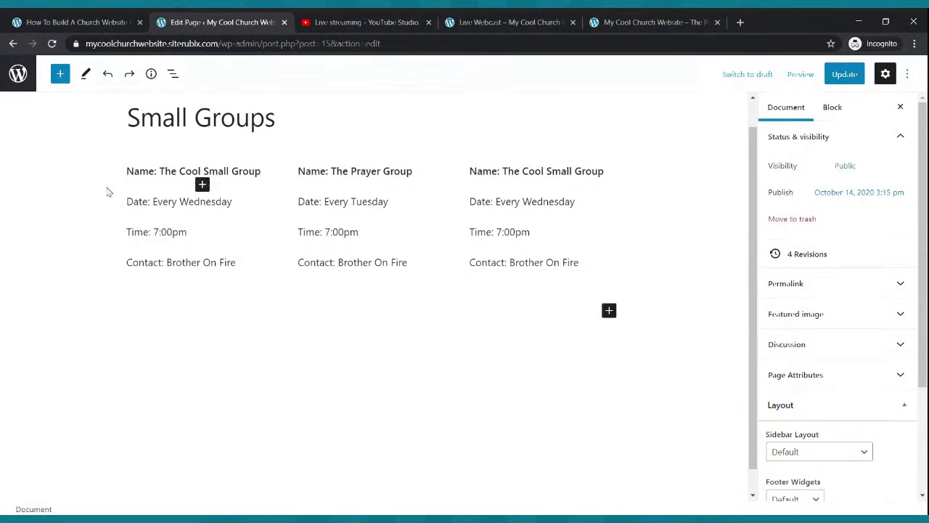
{"action": "left_click", "coordinate": [351, 282]}
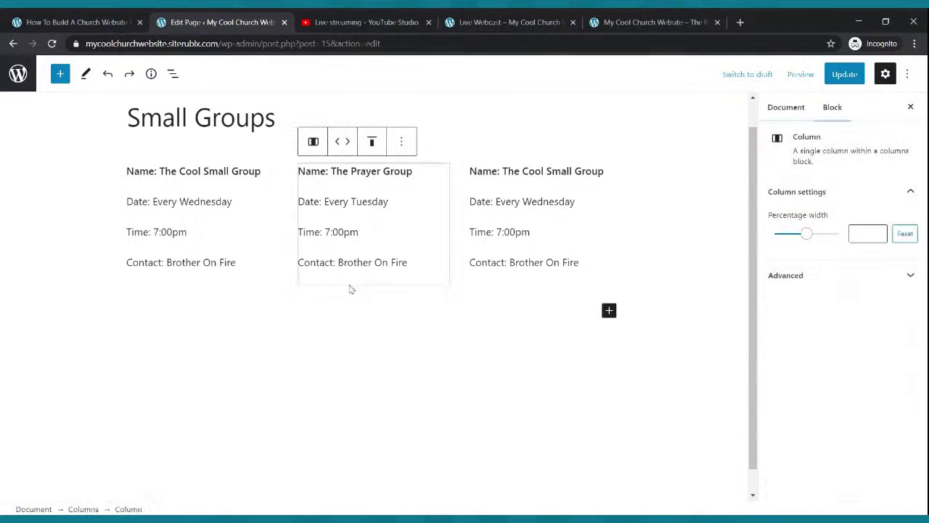
{"action": "left_click", "coordinate": [609, 311]}
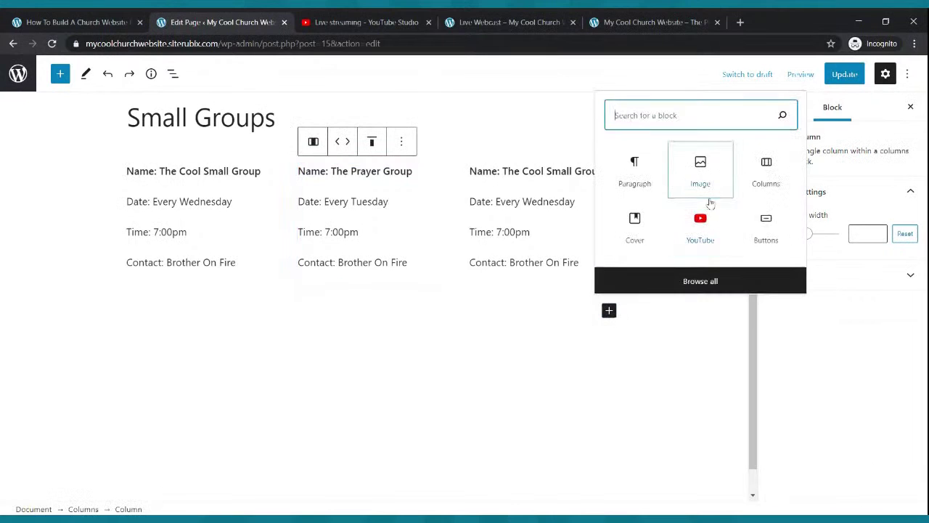
Add a second 33/33/33 Columns block and paste the group details into its first column.
{"action": "left_click", "coordinate": [741, 173]}
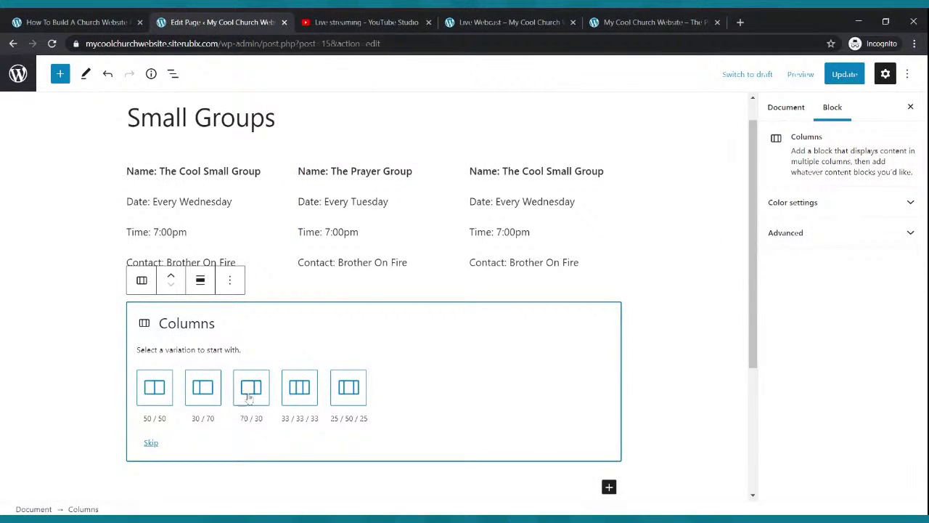
{"action": "left_click", "coordinate": [298, 389]}
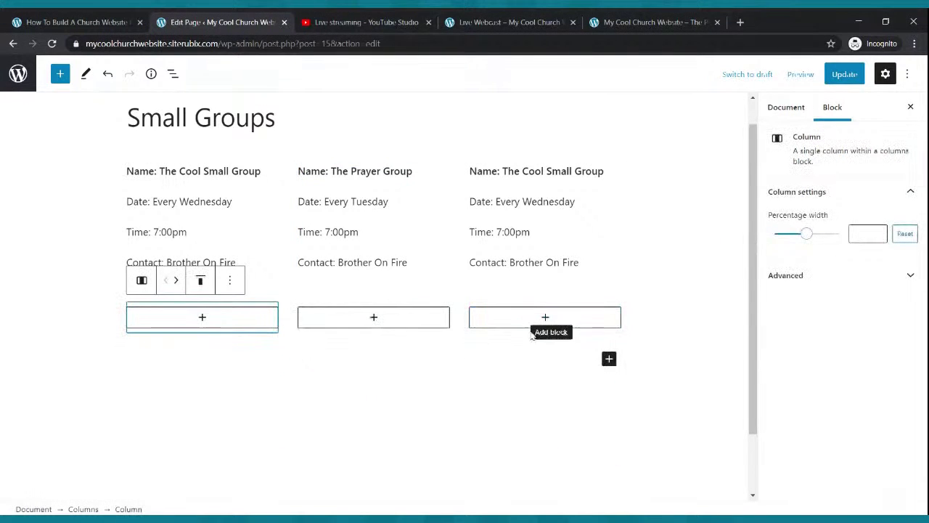
{"action": "left_click", "coordinate": [202, 320]}
{"action": "left_click", "coordinate": [145, 190]}
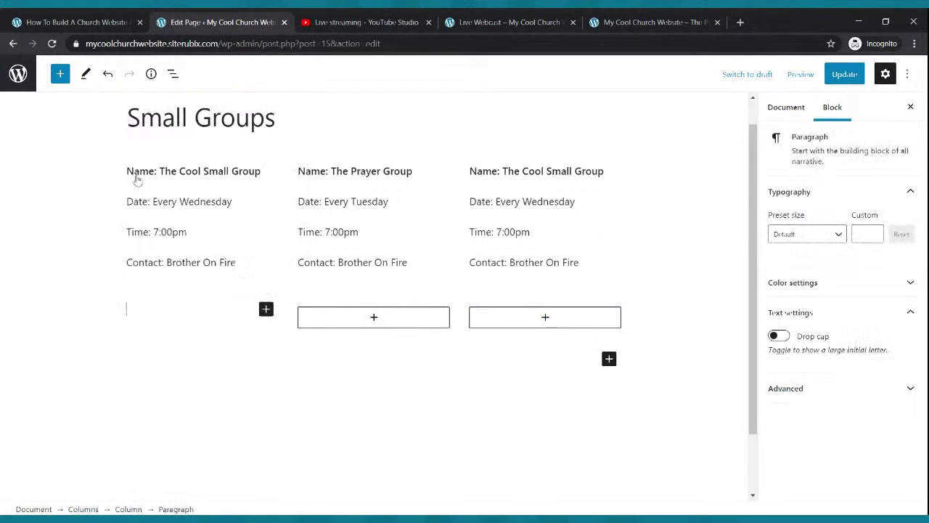
{"action": "scroll", "coordinate": [137, 182], "scroll_direction": "down", "scroll_amount": 1}
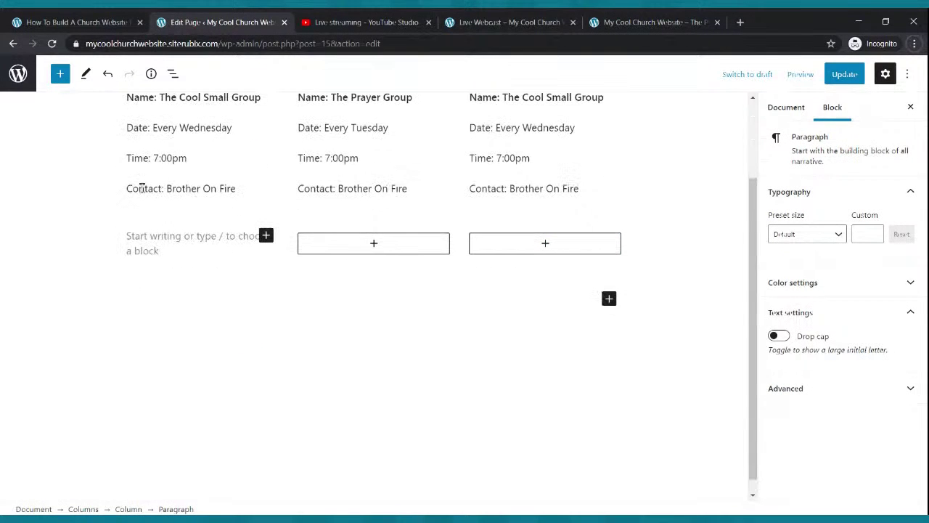
{"action": "left_click", "coordinate": [148, 250]}
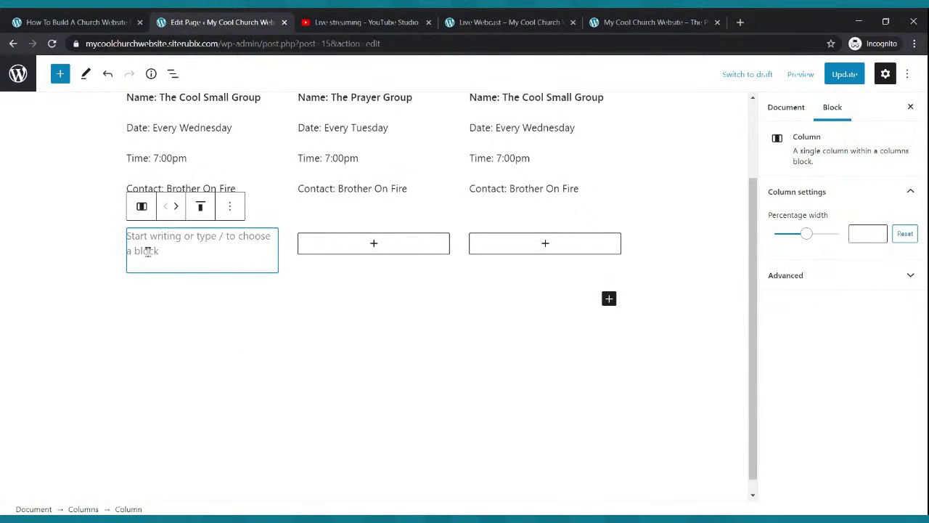
{"action": "left_click", "coordinate": [179, 242]}
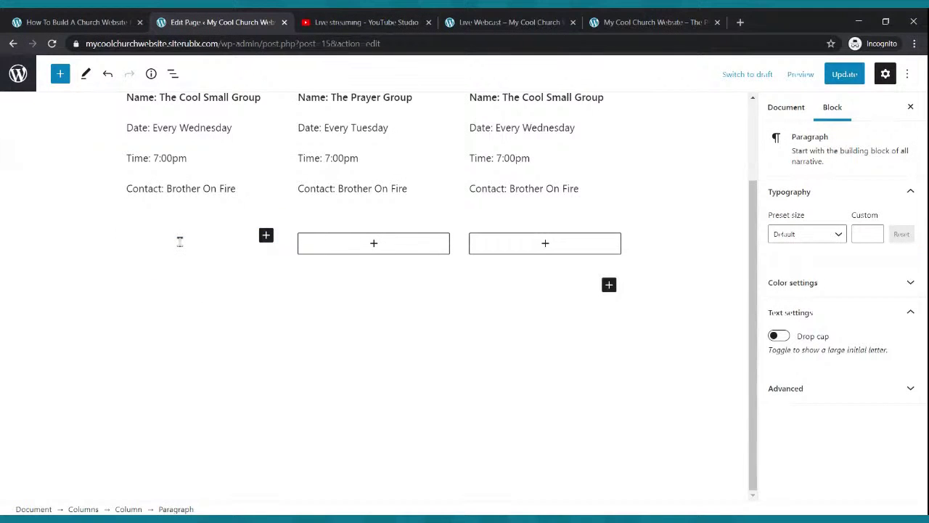
{"action": "type", "text": "Name: The Cool Small Group Date: Every Wednesday Contact: Brother On Fire"}
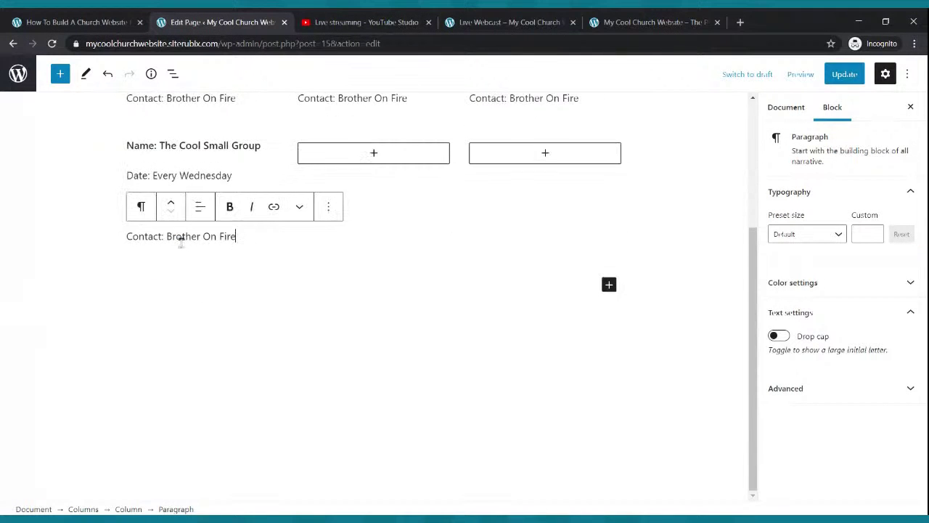
Paste the group details into the new second and third columns and update the page.
{"action": "scroll", "coordinate": [319, 206], "scroll_direction": "up", "scroll_amount": 2}
{"action": "scroll", "coordinate": [331, 204], "scroll_direction": "up", "scroll_amount": 2}
{"action": "scroll", "coordinate": [363, 224], "scroll_direction": "down", "scroll_amount": 2}
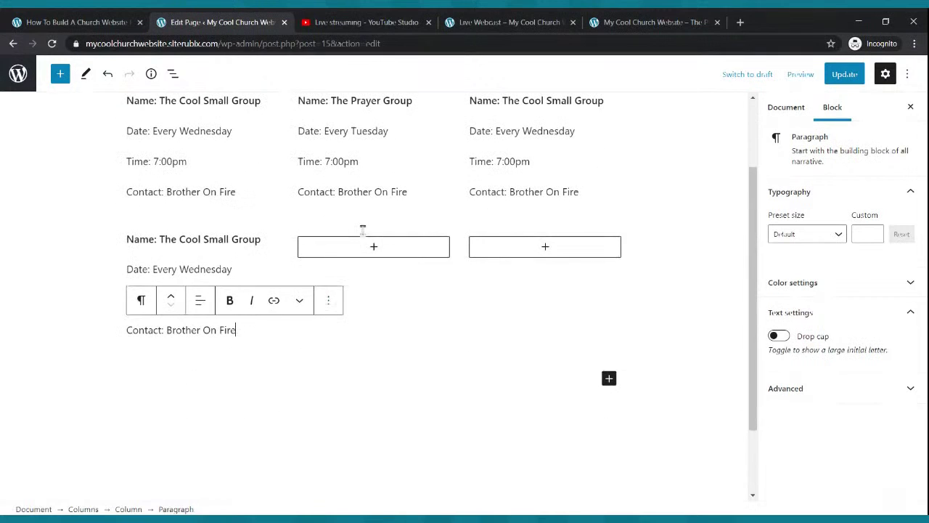
{"action": "left_click", "coordinate": [374, 247]}
{"action": "left_click", "coordinate": [332, 345]}
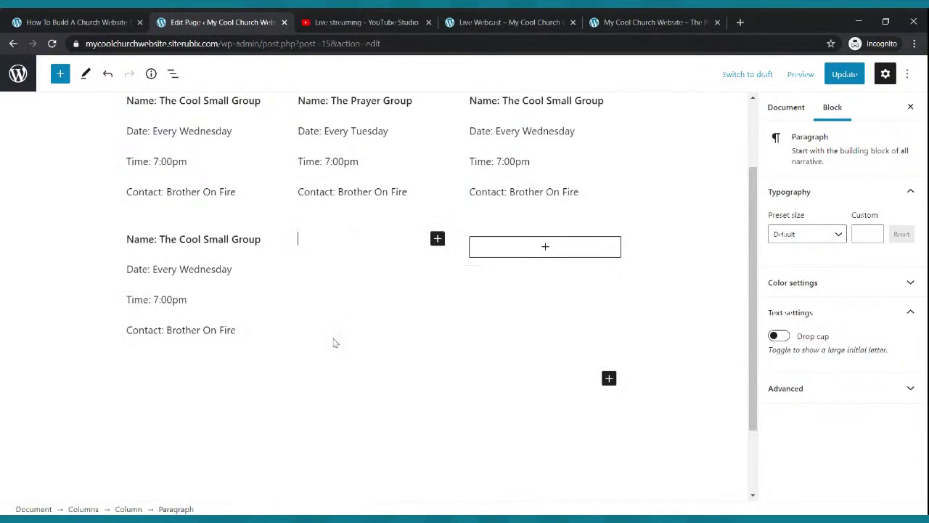
{"action": "scroll", "coordinate": [335, 343], "scroll_direction": "up", "scroll_amount": 1}
{"action": "type", "text": "Name: The Cool Small Group Date: Every Wednesday Time: 7:00pm Contact: Brother On Fire"}
{"action": "scroll", "coordinate": [334, 343], "scroll_direction": "down", "scroll_amount": 1}
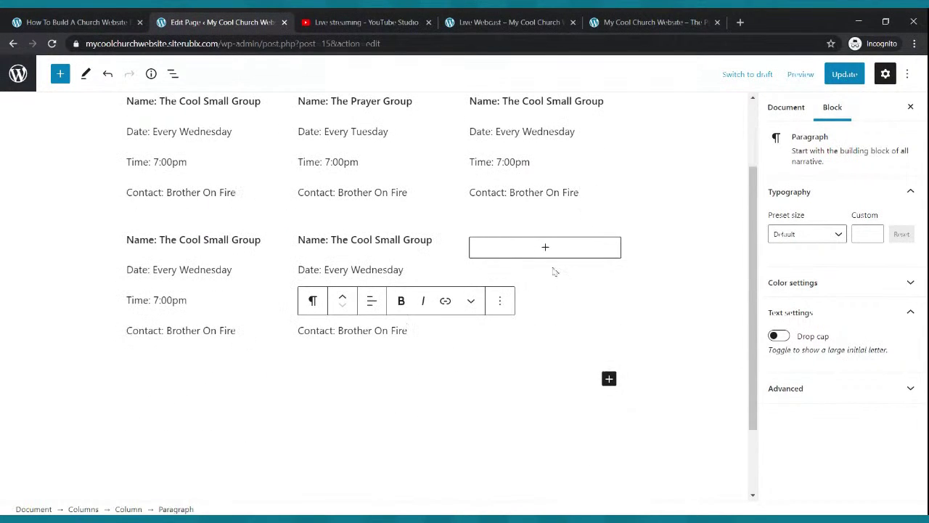
{"action": "left_click", "coordinate": [545, 247]}
{"action": "left_click", "coordinate": [502, 345]}
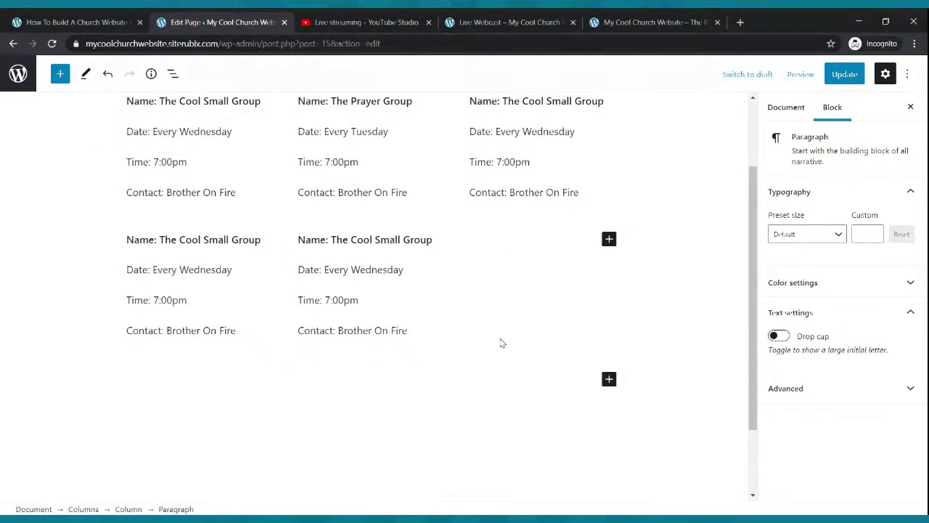
{"action": "type", "text": "Name: The Cool Small Group Date: Every Wednesday Time: 7:00pm Contact: Brother On Fire"}
{"action": "scroll", "coordinate": [499, 335], "scroll_direction": "up", "scroll_amount": 1}
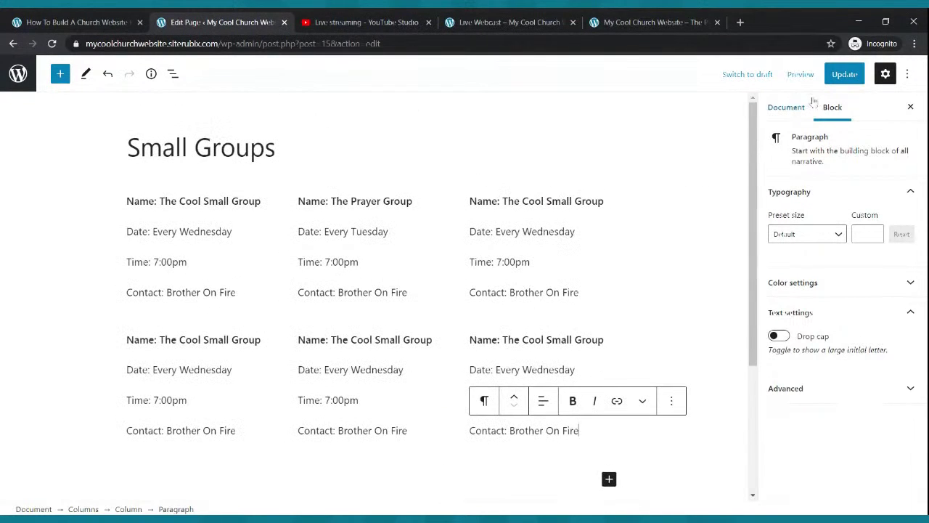
{"action": "left_click", "coordinate": [844, 73]}
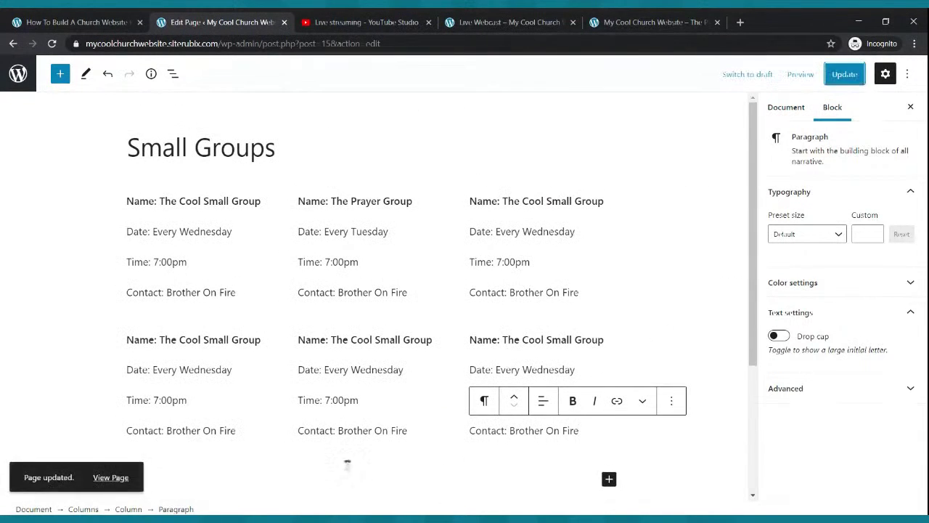
Check both rows of groups on the live Small Groups page, then go to the admin Pages list.
{"action": "left_click", "coordinate": [541, 21]}
{"action": "left_click", "coordinate": [327, 98]}
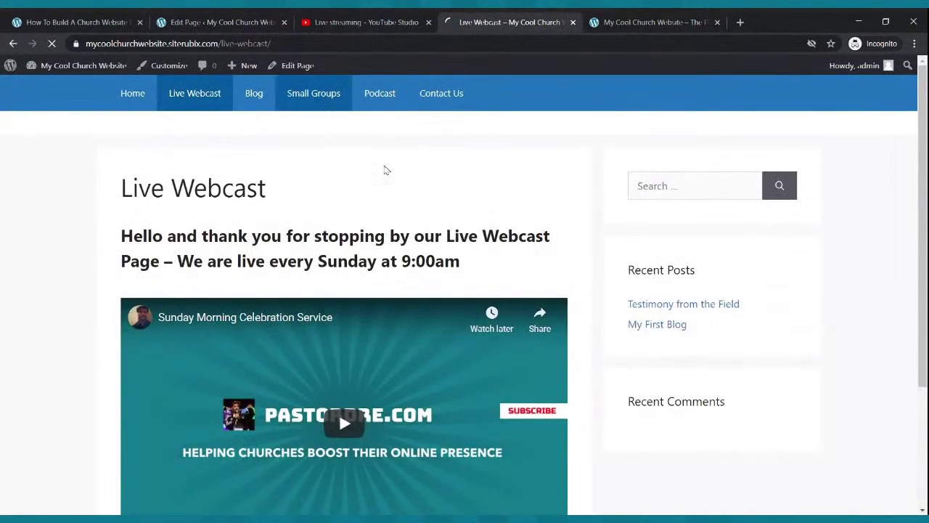
{"action": "scroll", "coordinate": [366, 261], "scroll_direction": "down", "scroll_amount": 2}
{"action": "scroll", "coordinate": [371, 267], "scroll_direction": "up", "scroll_amount": 2}
{"action": "scroll", "coordinate": [371, 267], "scroll_direction": "down", "scroll_amount": 2}
{"action": "scroll", "coordinate": [371, 267], "scroll_direction": "up", "scroll_amount": 2}
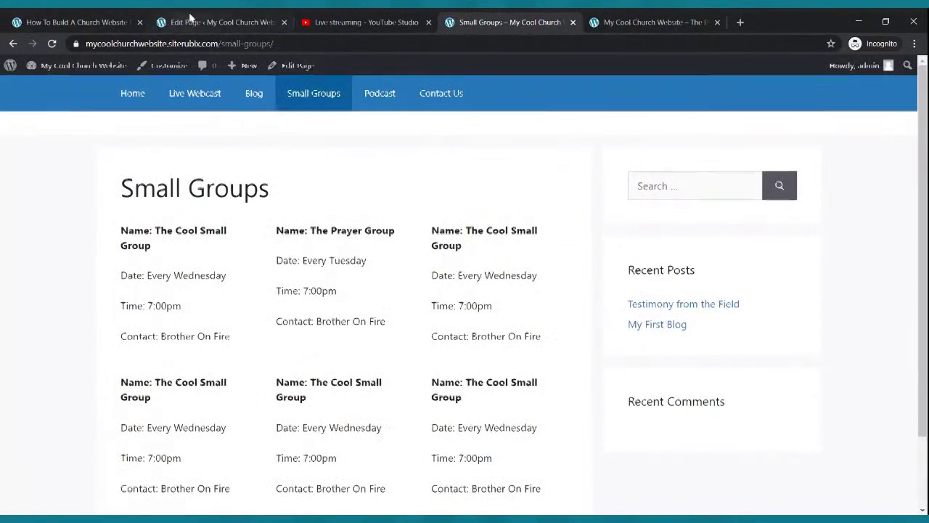
{"action": "left_click", "coordinate": [174, 22]}
{"action": "left_click", "coordinate": [18, 74]}
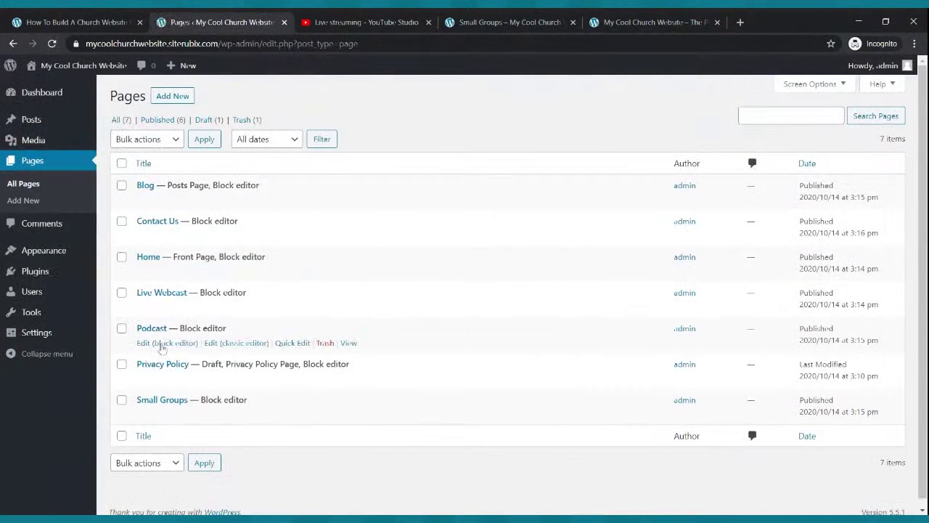
Open the Podcast page from the Pages list in the block editor.
{"action": "left_click", "coordinate": [152, 343]}
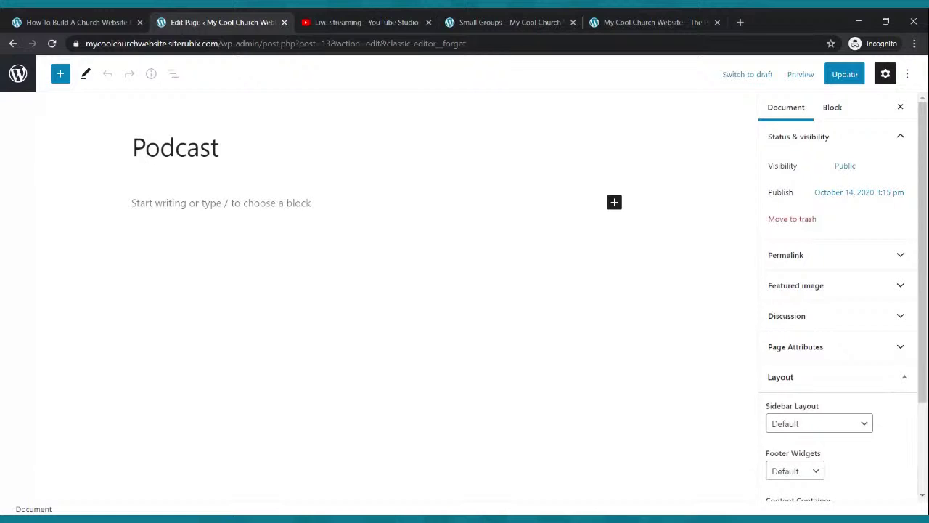
In a new tab, log in to spreaker.com with saved credentials, then return to the Podcast editor.
{"action": "left_click", "coordinate": [740, 21]}
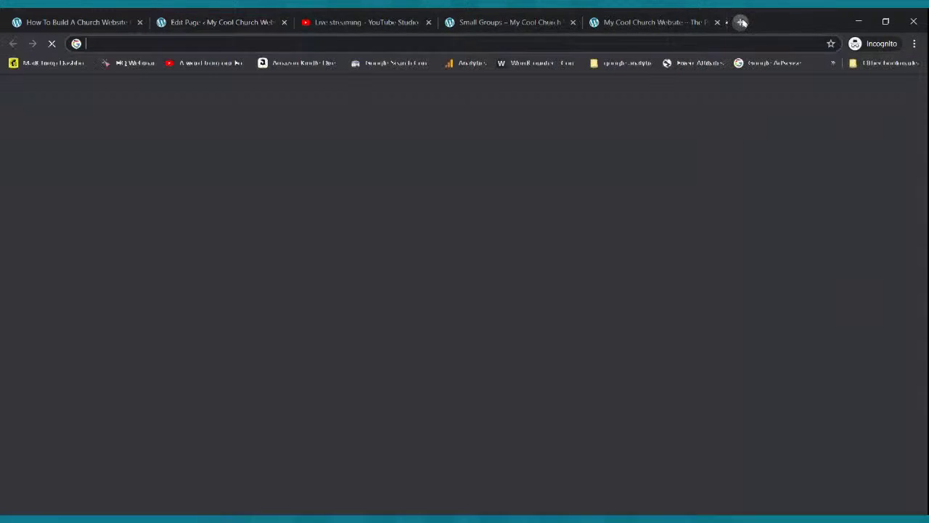
{"action": "type", "text": "spreak"}
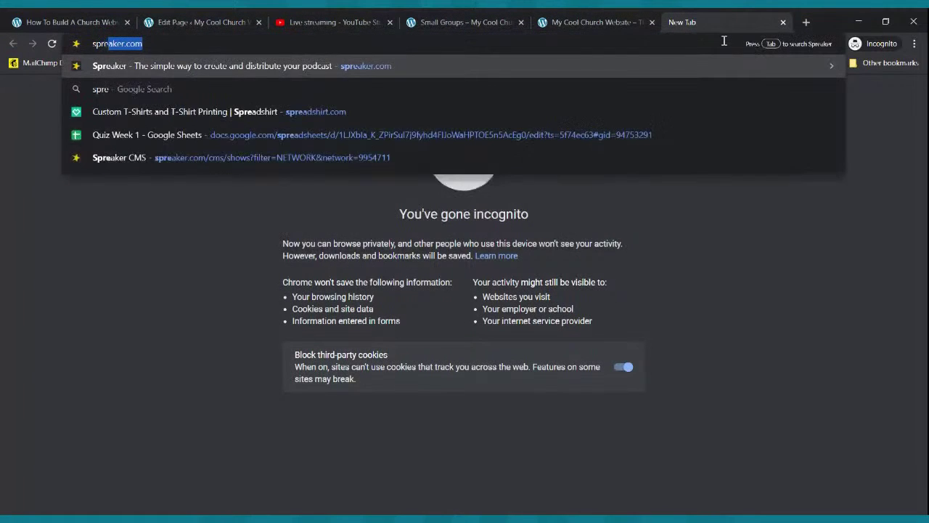
{"action": "type", "text": "er.com"}
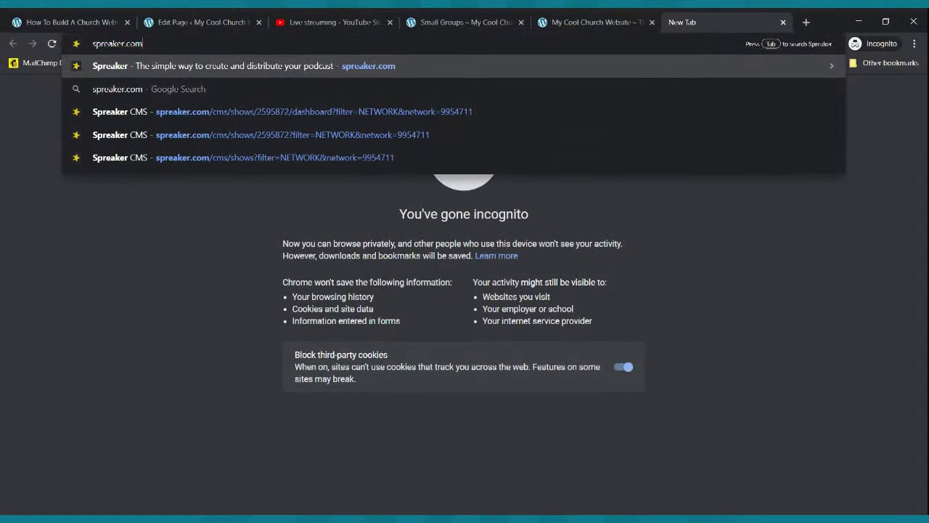
{"action": "key", "text": "Return"}
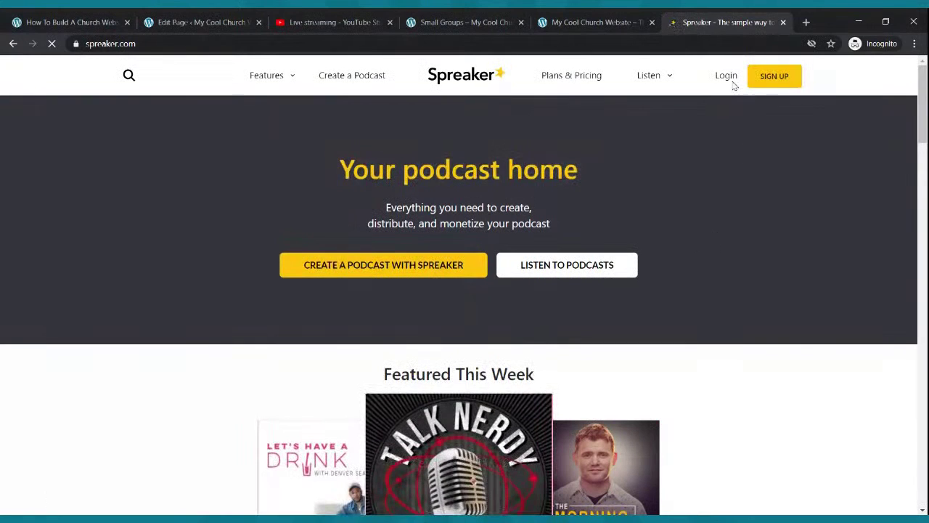
{"action": "left_click", "coordinate": [726, 81]}
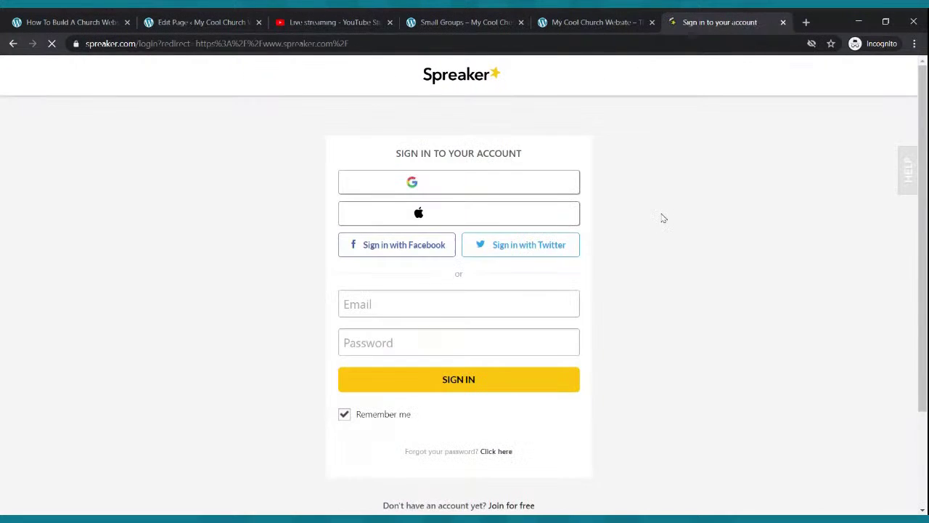
{"action": "left_click", "coordinate": [490, 303]}
{"action": "left_click", "coordinate": [485, 320]}
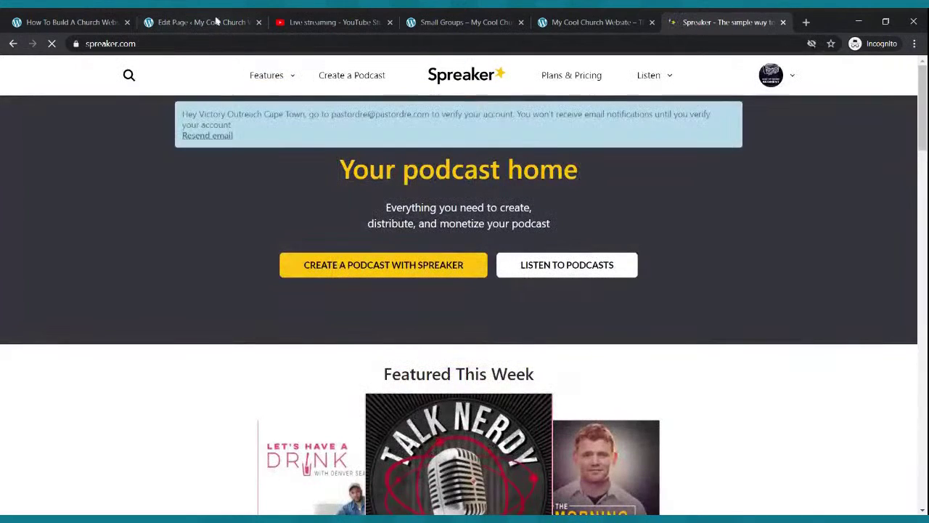
{"action": "left_click", "coordinate": [236, 20]}
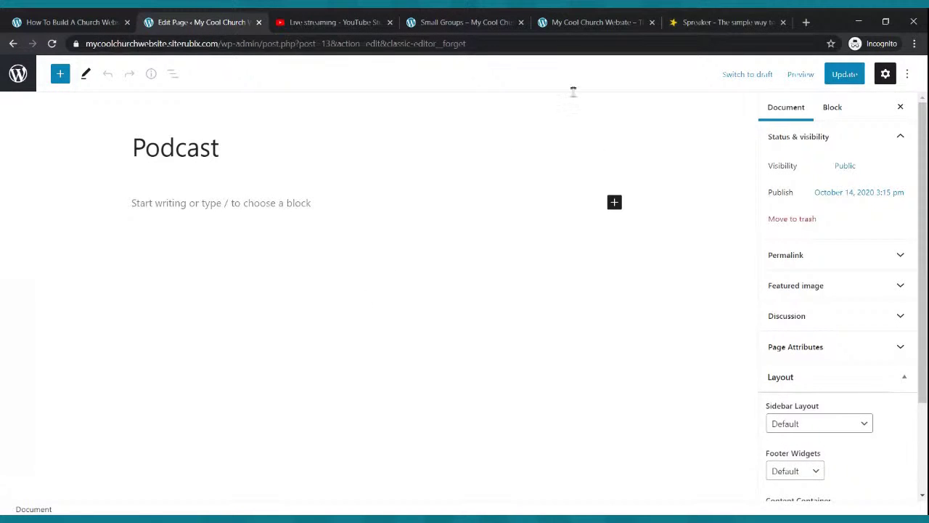
In Spreaker's My Podcasts, copy the RSS feed link of the Rise Up Radio Segment podcast.
{"action": "left_click", "coordinate": [699, 19]}
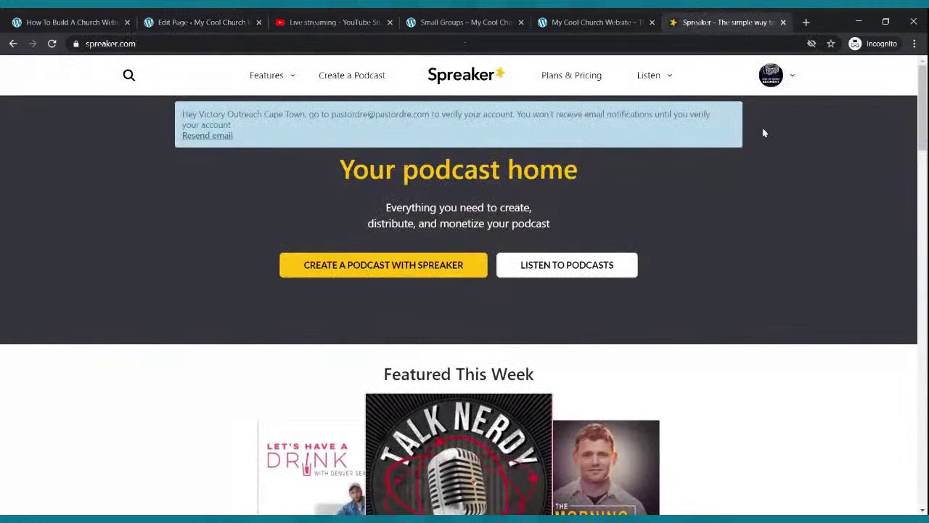
{"action": "left_click", "coordinate": [772, 75]}
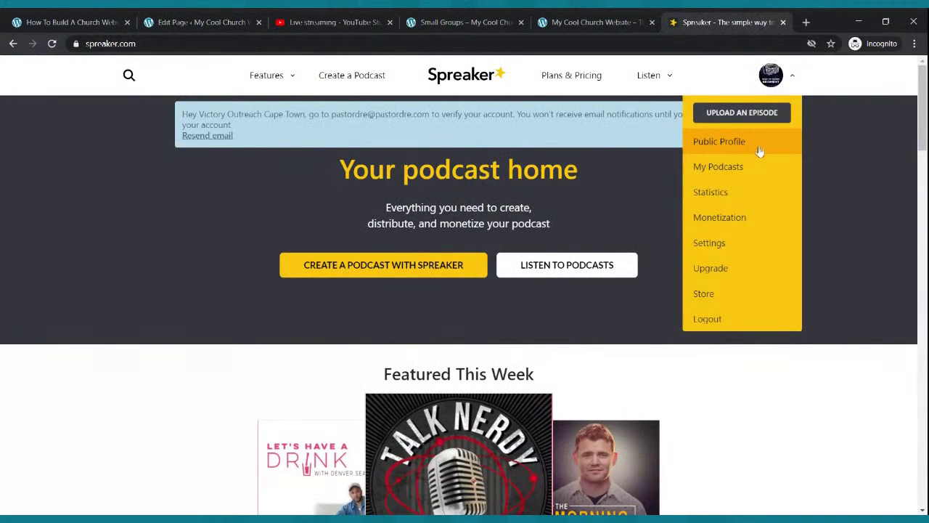
{"action": "left_click", "coordinate": [753, 168]}
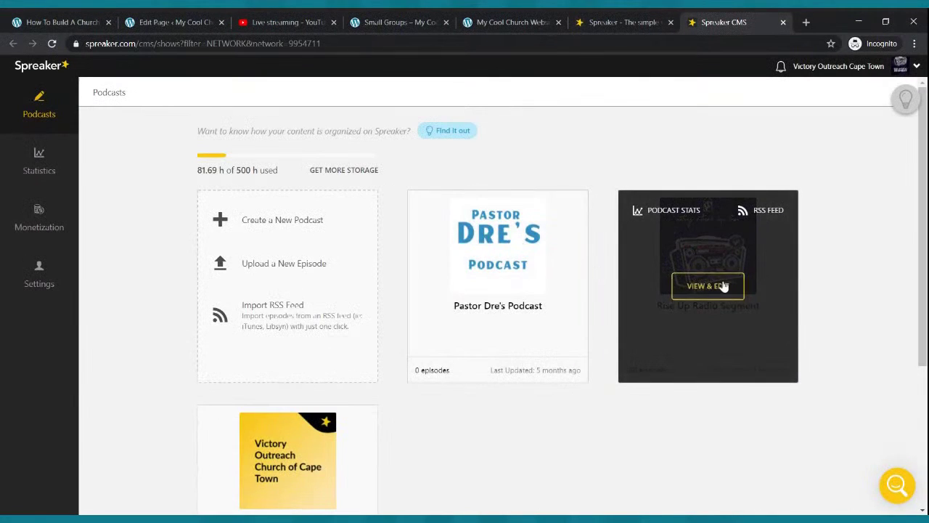
{"action": "left_click", "coordinate": [708, 286]}
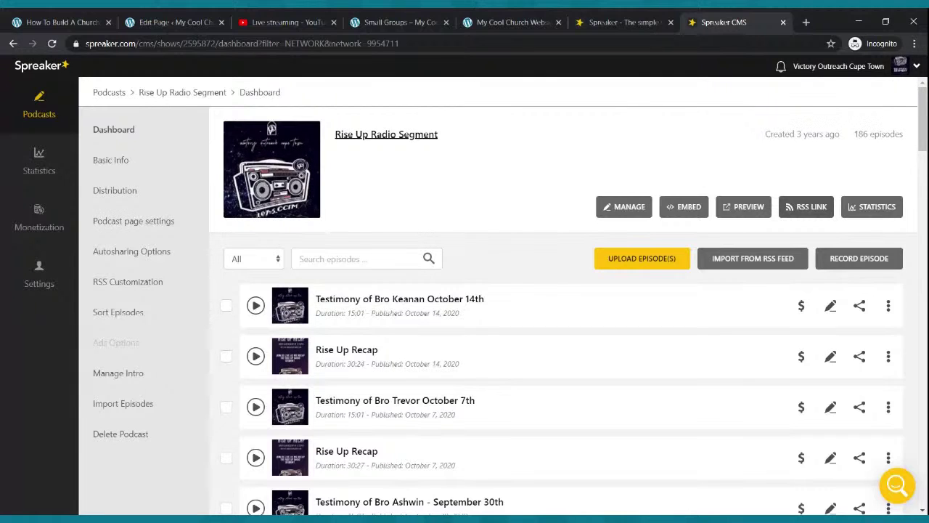
{"action": "left_click", "coordinate": [806, 206]}
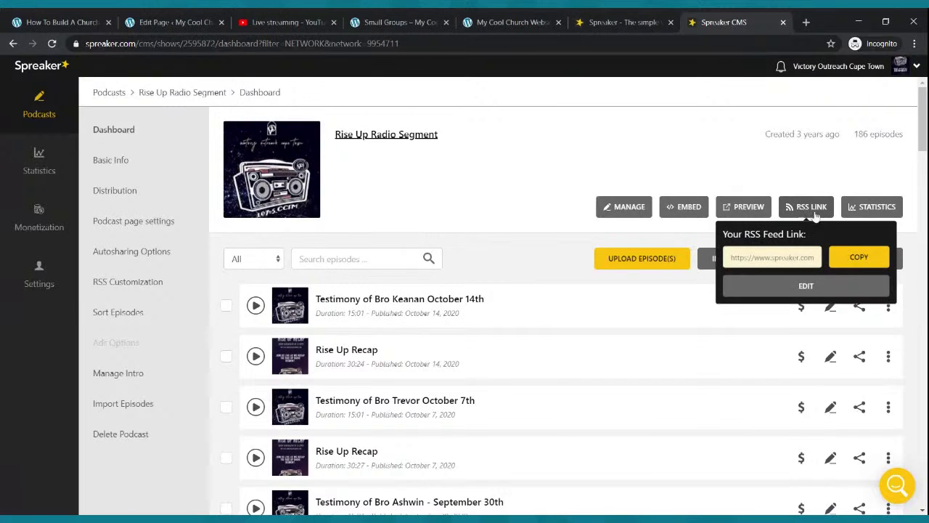
{"action": "left_click", "coordinate": [853, 258]}
Start the Podcast page with the paragraph 'Welcome To Our Podcast. We hope you are blessed.'.
{"action": "left_click", "coordinate": [200, 19]}
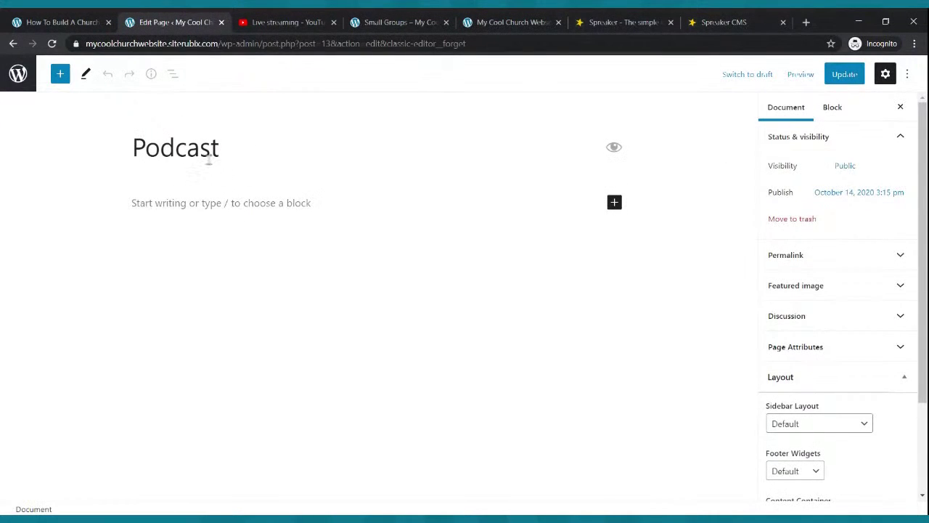
{"action": "left_click", "coordinate": [280, 195]}
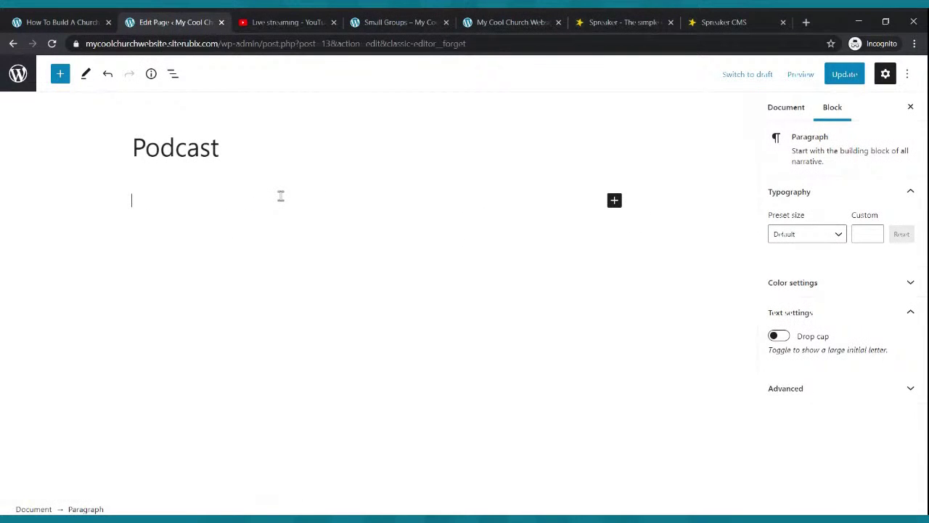
{"action": "type", "text": "Welcome To Our P"}
{"action": "key", "text": "BackSpace"}
{"action": "key", "text": "BackSpace"}
{"action": "type", "text": "r Podcast. We hope you"}
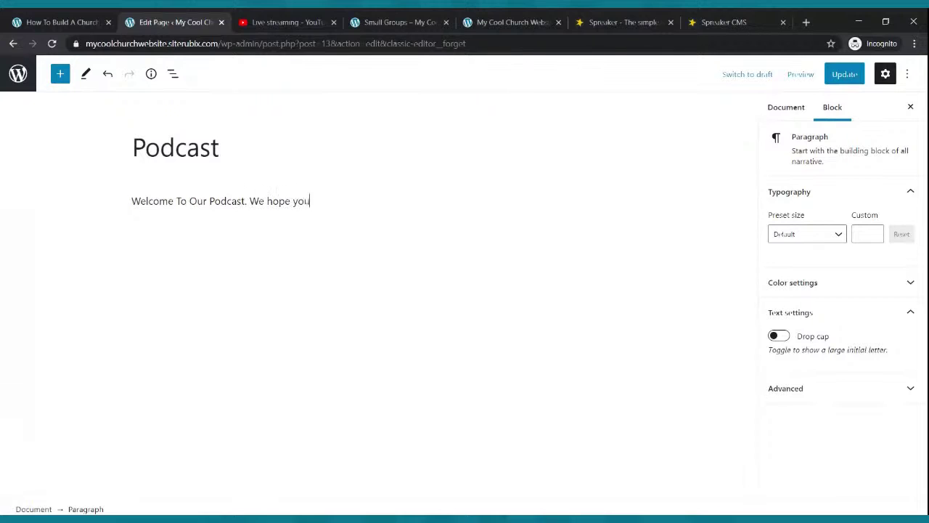
{"action": "type", "text": " are blessed."}
{"action": "key", "text": "Return"}
{"action": "left_click", "coordinate": [633, 23]}
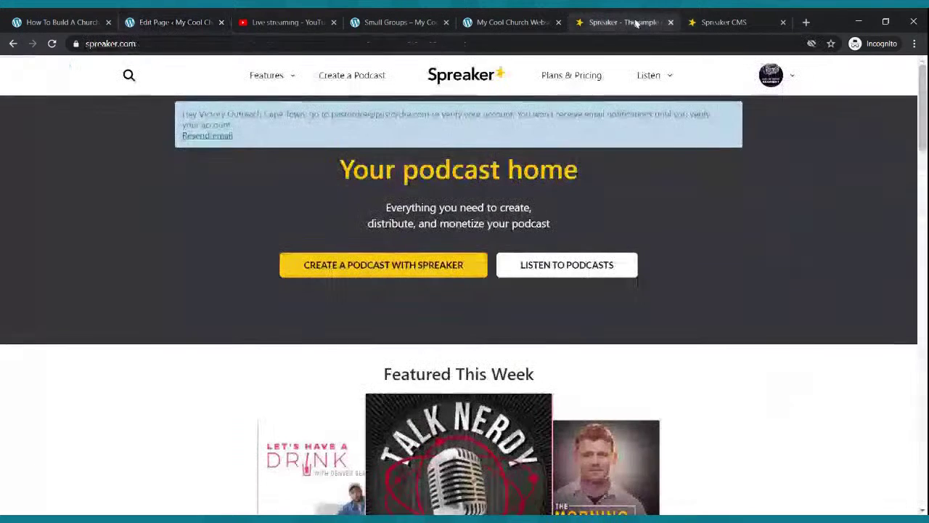
{"action": "left_click", "coordinate": [723, 23]}
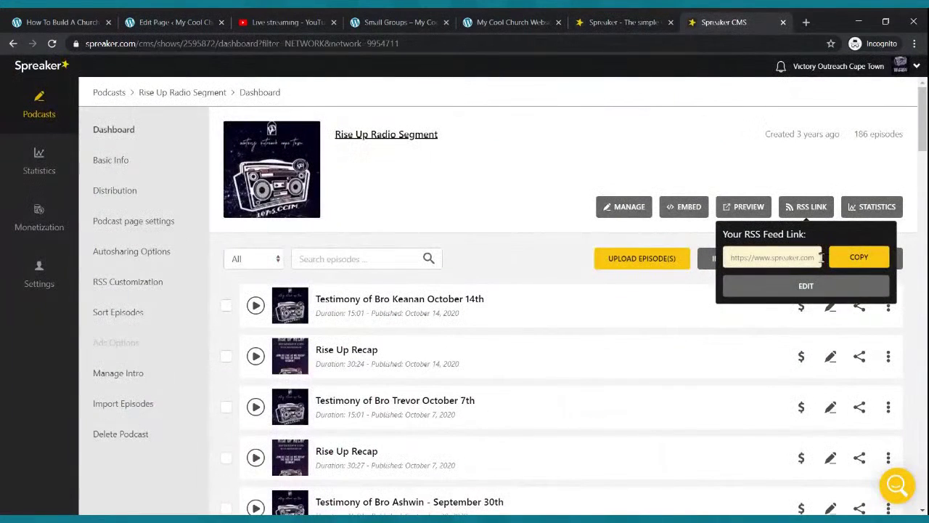
{"action": "left_click", "coordinate": [804, 208]}
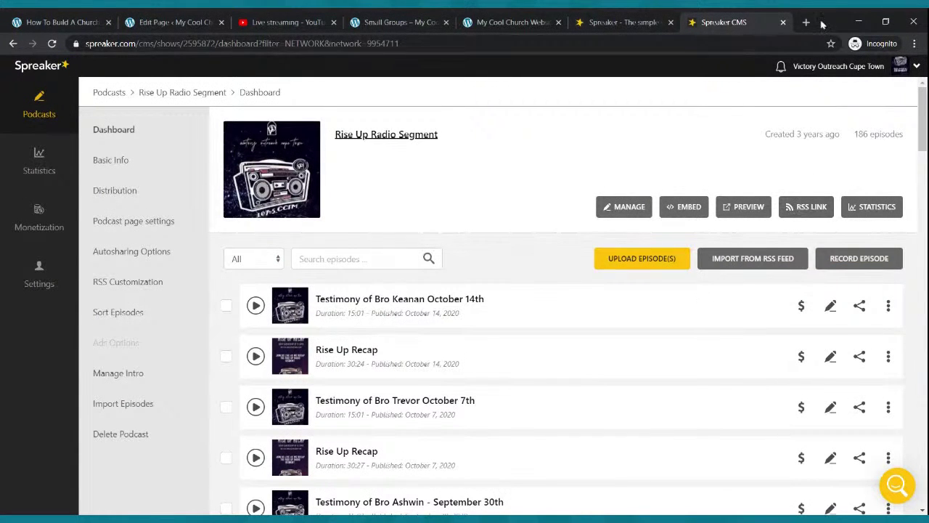
Add an RSS block to the Podcast page using the pasted Spreaker episodes feed URL.
{"action": "left_click", "coordinate": [182, 22]}
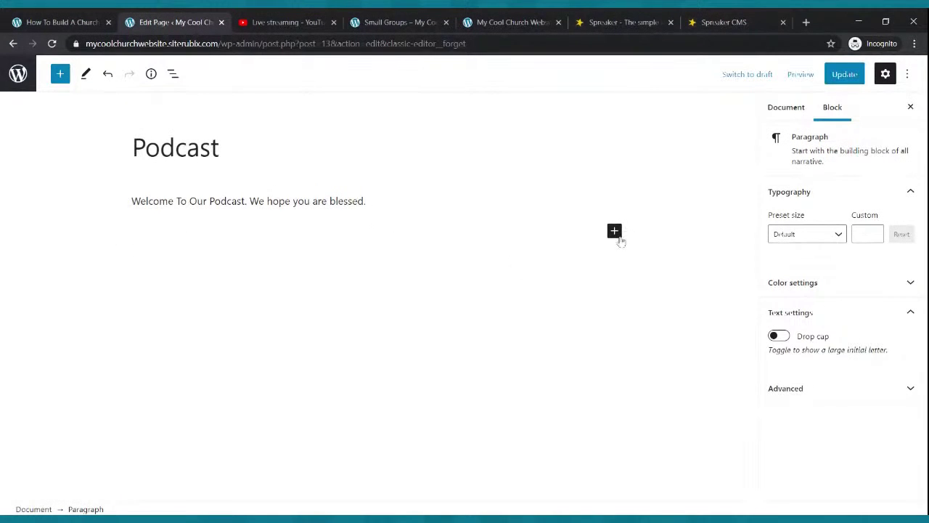
{"action": "left_click", "coordinate": [614, 230]}
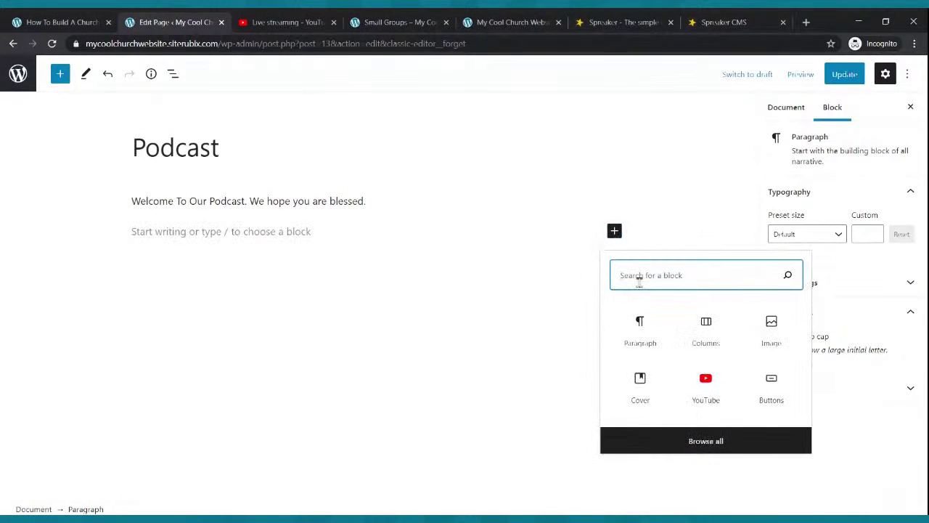
{"action": "type", "text": "rss"}
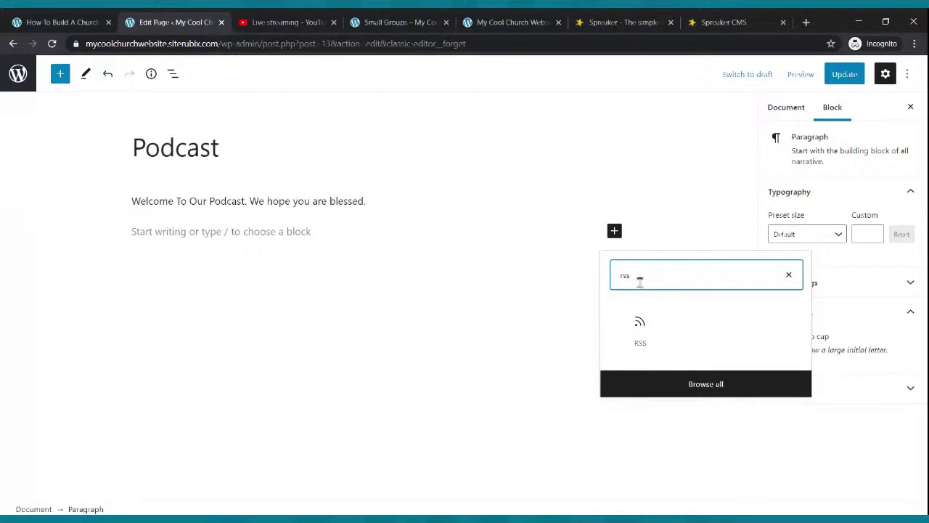
{"action": "left_click", "coordinate": [640, 327]}
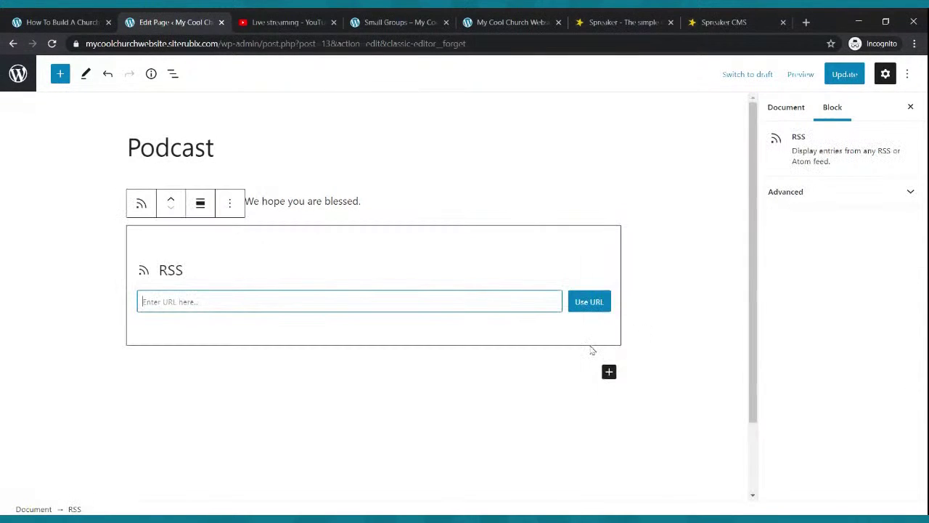
{"action": "key", "text": "ctrl+v"}
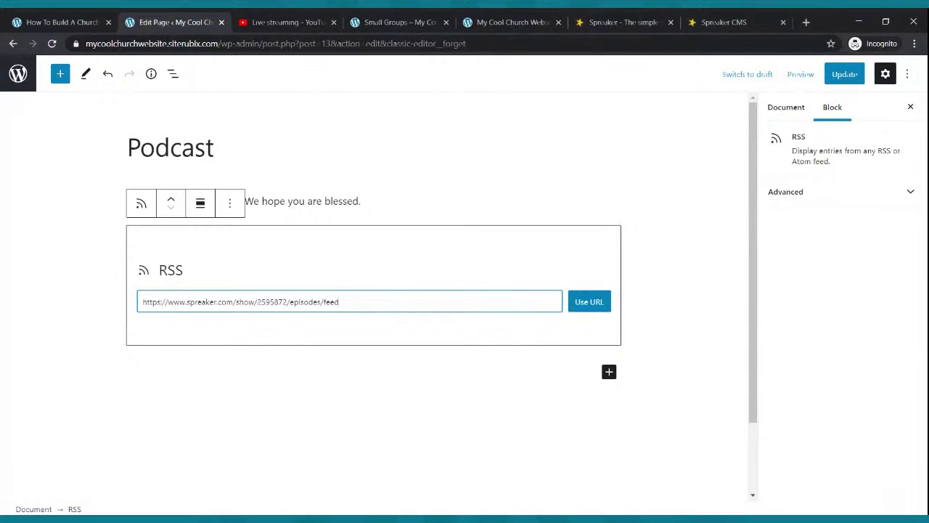
{"action": "left_click", "coordinate": [595, 309]}
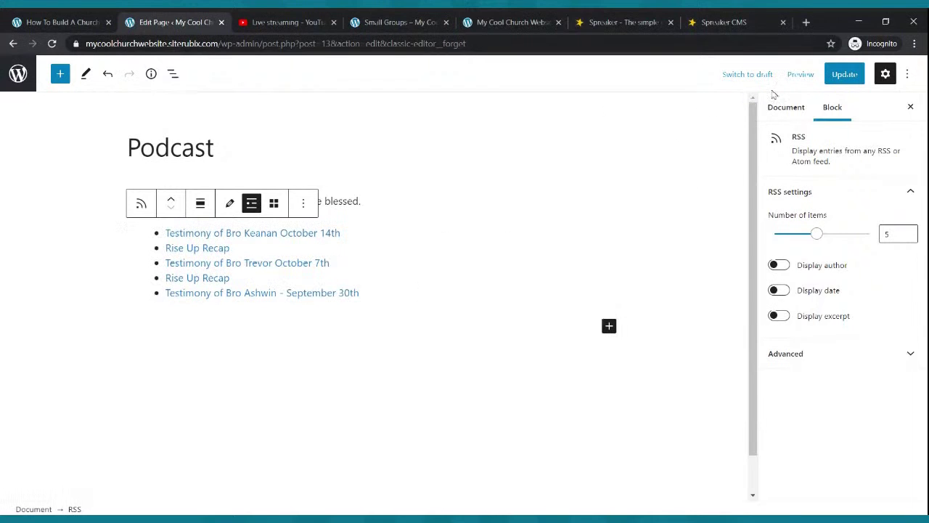
Update the Podcast page and check the five episodes on the live site.
{"action": "left_click", "coordinate": [855, 80]}
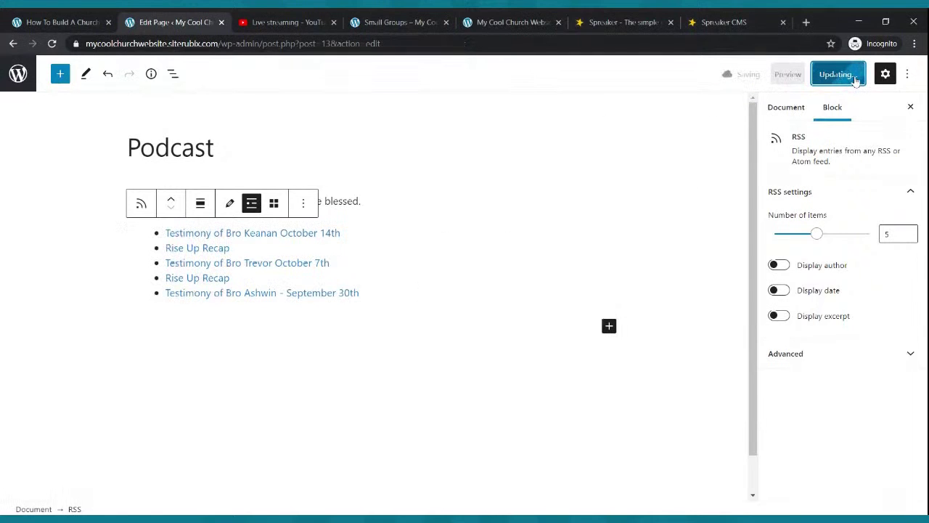
{"action": "left_click", "coordinate": [417, 20]}
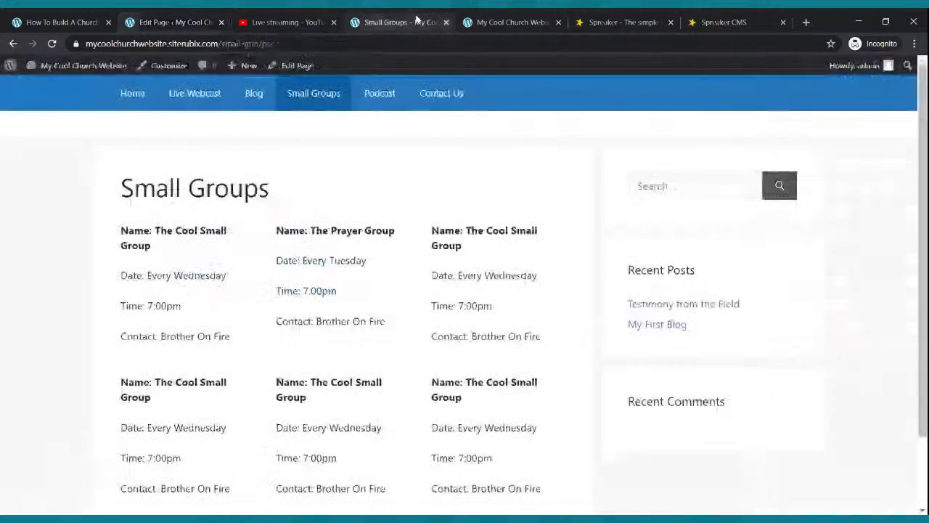
{"action": "left_click", "coordinate": [379, 94]}
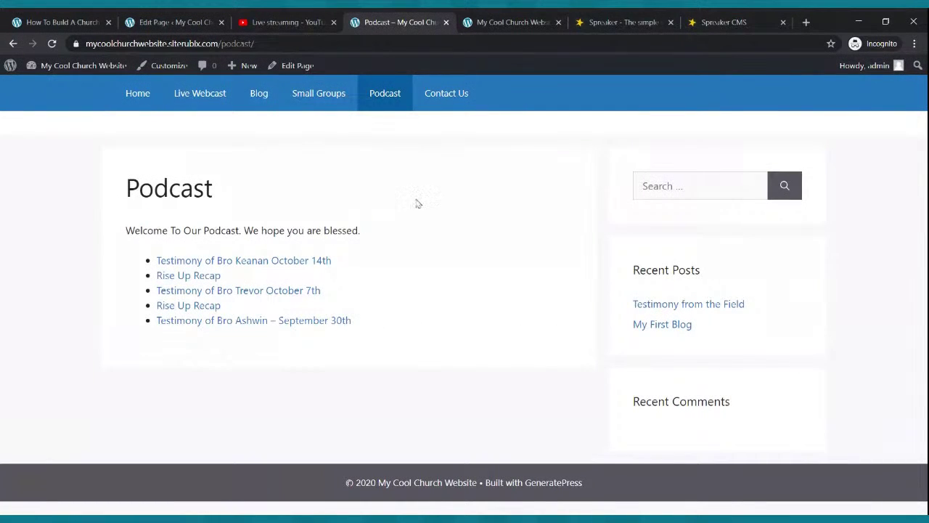
{"action": "left_click", "coordinate": [195, 26]}
{"action": "left_click", "coordinate": [546, 196]}
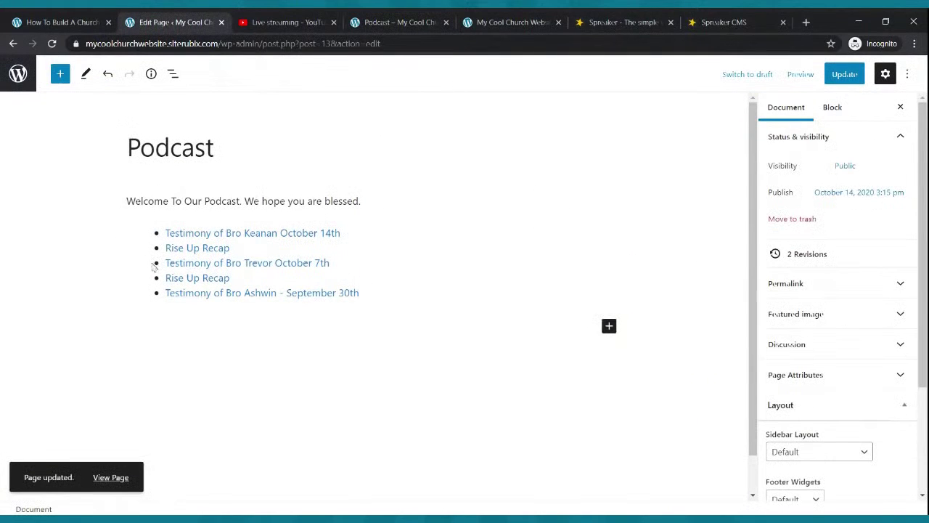
Upload the PASTORDRE.COM banner as an image block below the episode list and update the page.
{"action": "left_click", "coordinate": [609, 326]}
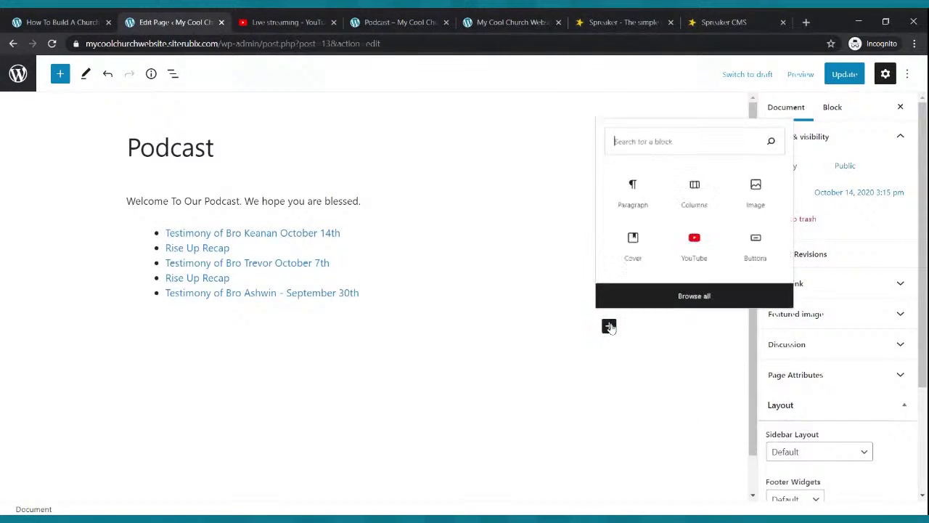
{"action": "left_click", "coordinate": [779, 184]}
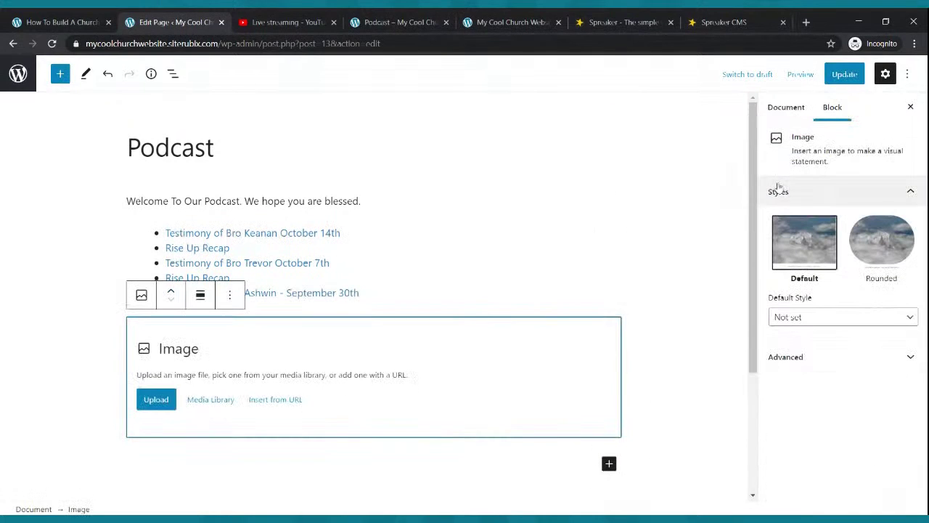
{"action": "left_click", "coordinate": [158, 400]}
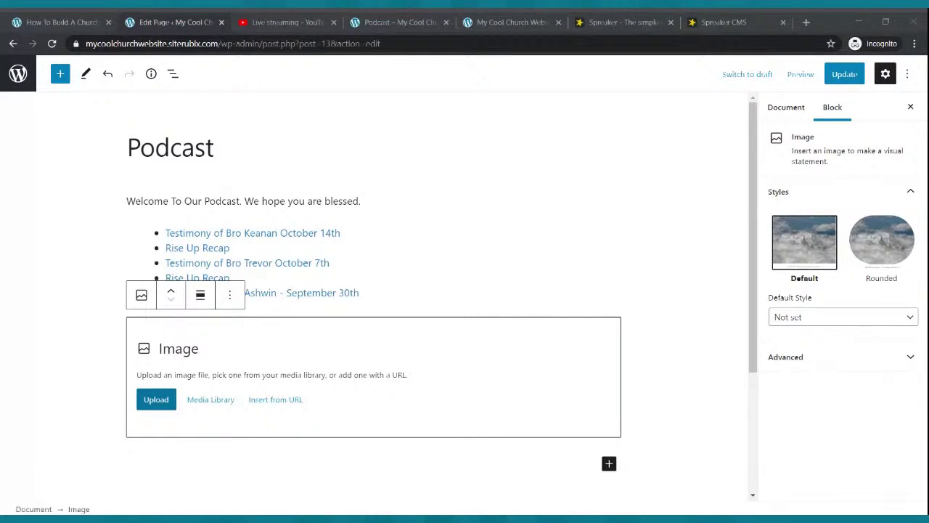
{"action": "double_click", "coordinate": [455, 249]}
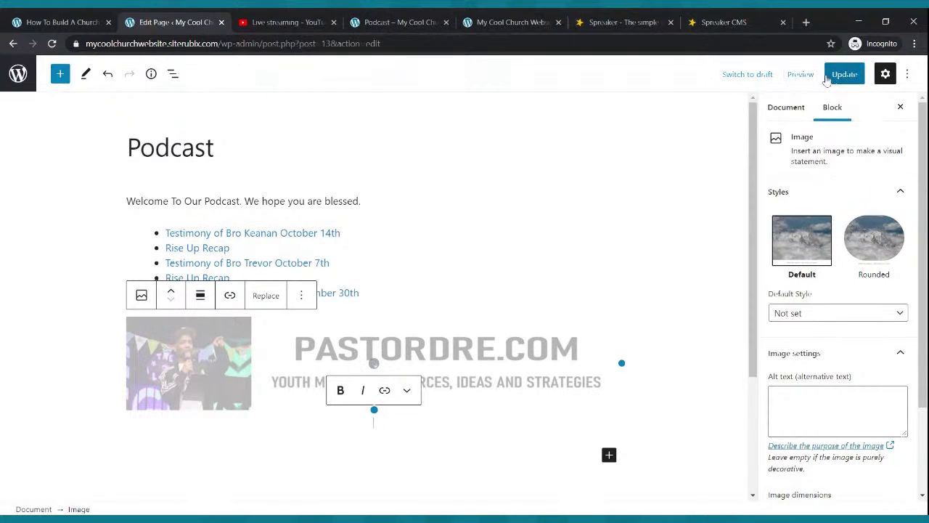
{"action": "left_click", "coordinate": [831, 76]}
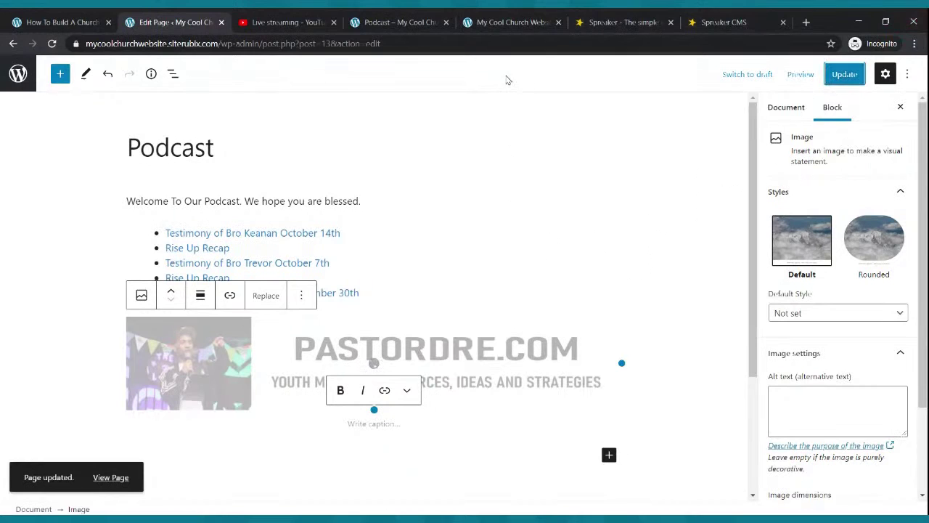
{"action": "left_click", "coordinate": [417, 23]}
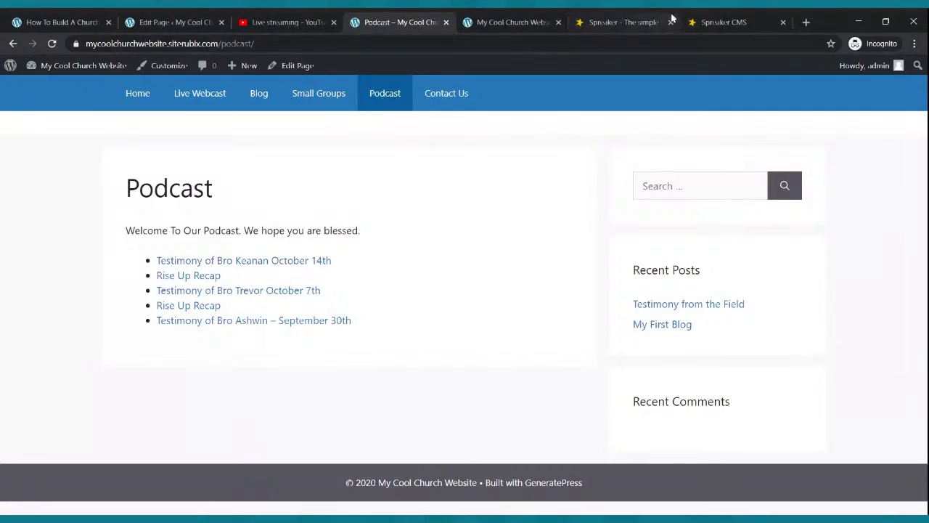
Check the episode list in Spreaker, then reload the live Podcast page to see the banner.
{"action": "left_click", "coordinate": [719, 22]}
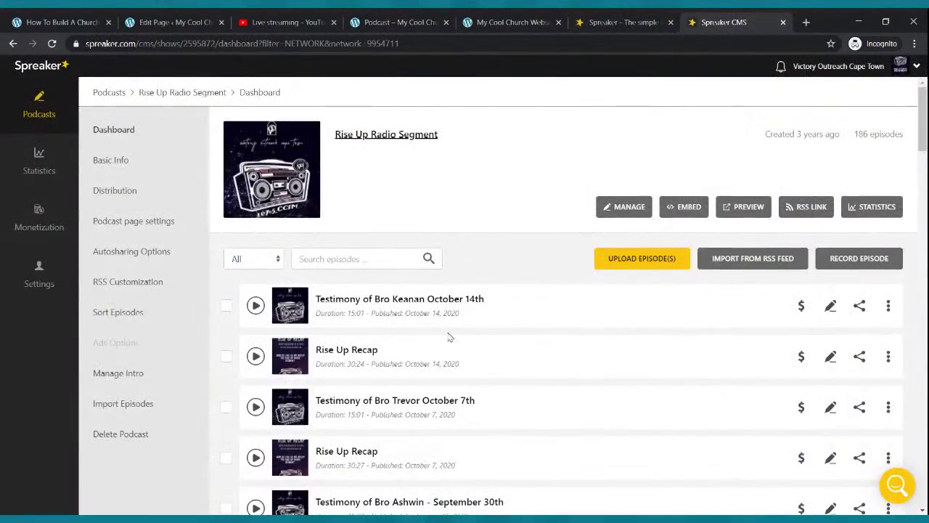
{"action": "scroll", "coordinate": [451, 337], "scroll_direction": "down", "scroll_amount": 10}
{"action": "scroll", "coordinate": [456, 342], "scroll_direction": "up", "scroll_amount": 6}
{"action": "scroll", "coordinate": [456, 343], "scroll_direction": "up", "scroll_amount": 4}
{"action": "left_click", "coordinate": [392, 21]}
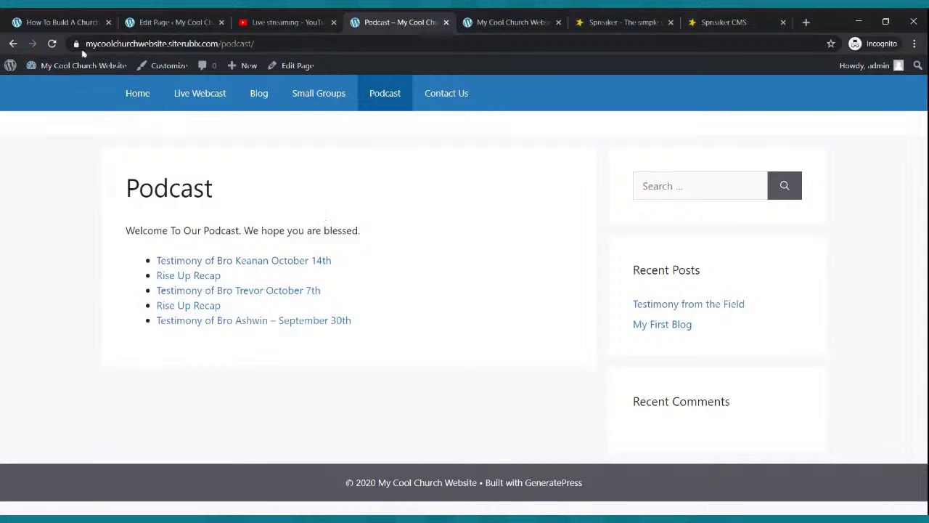
{"action": "left_click", "coordinate": [52, 43]}
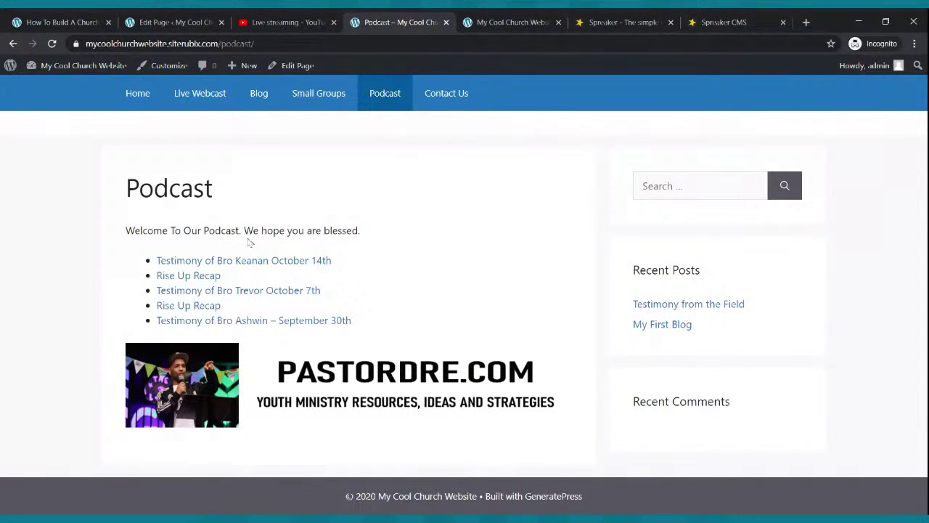
Move the PASTORDRE.COM banner above the episode list, update, and confirm it on the live page.
{"action": "left_click", "coordinate": [169, 22]}
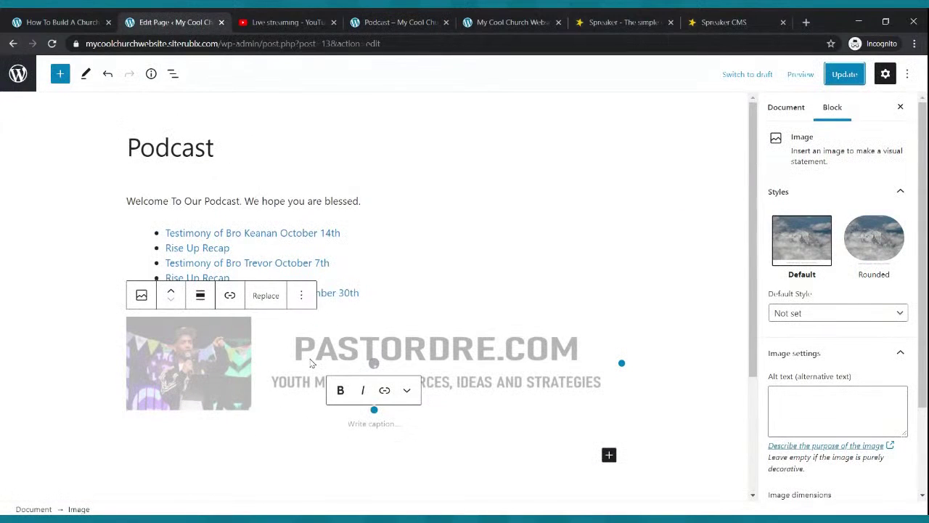
{"action": "left_click", "coordinate": [172, 292]}
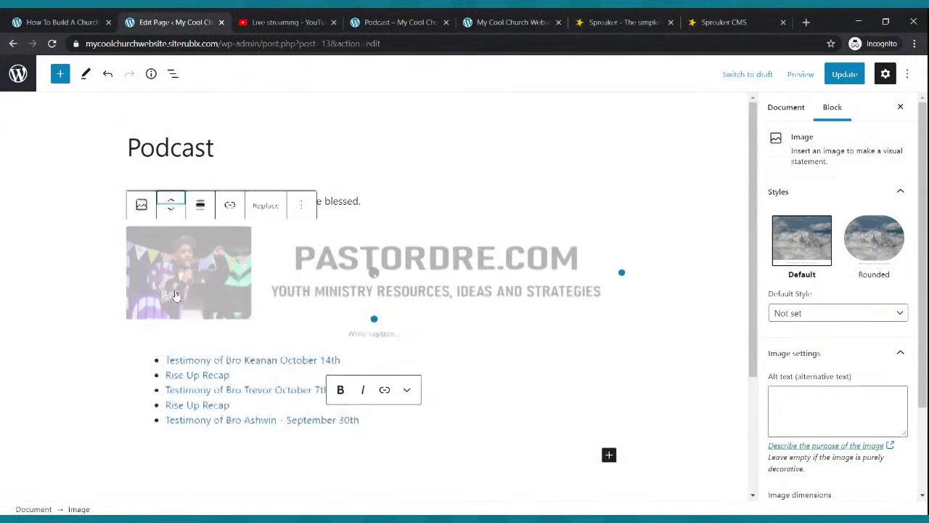
{"action": "left_click", "coordinate": [844, 74]}
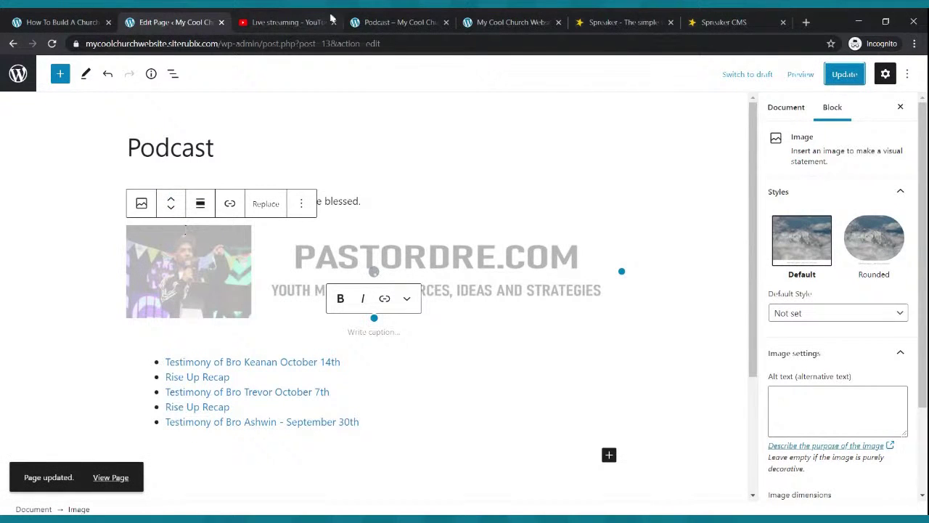
{"action": "left_click", "coordinate": [403, 23]}
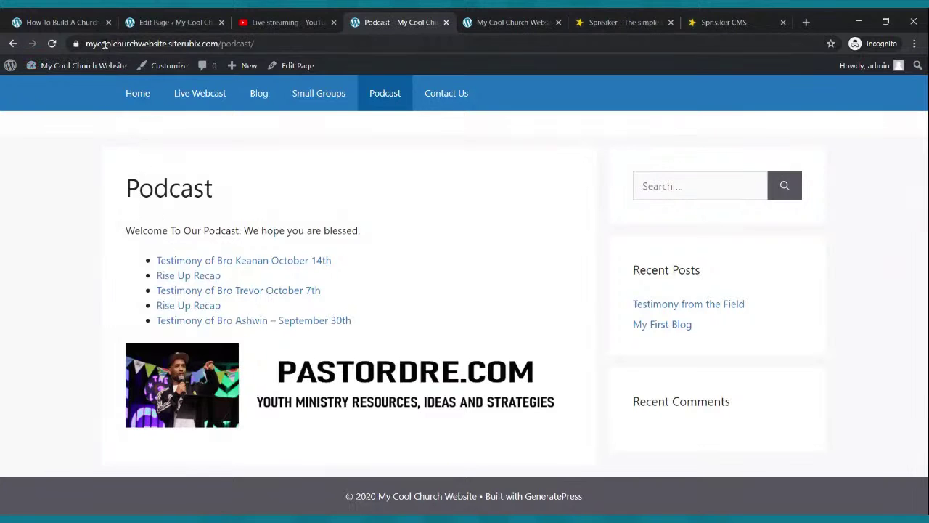
{"action": "left_click", "coordinate": [51, 44]}
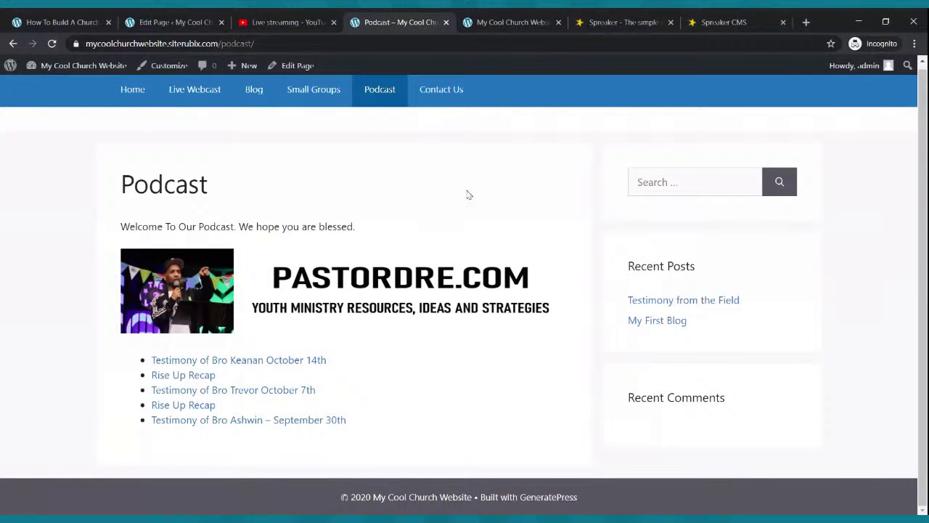
{"action": "left_click", "coordinate": [202, 20]}
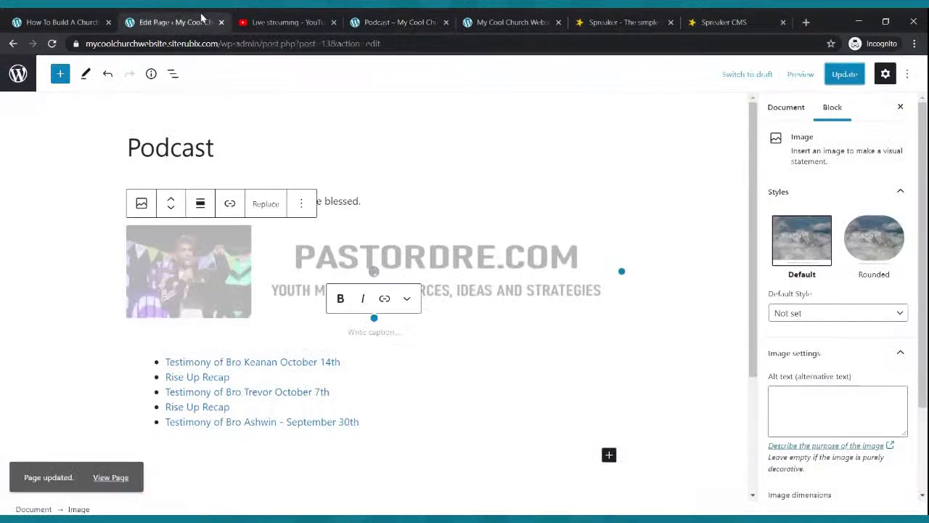
Open the empty Contact Us page in the block editor and close both Spreaker tabs.
{"action": "left_click", "coordinate": [21, 67]}
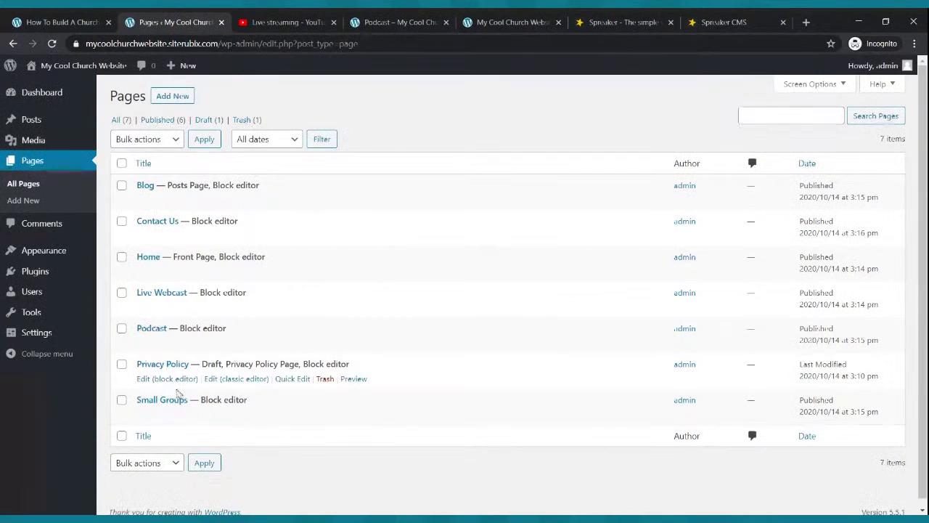
{"action": "left_click", "coordinate": [164, 238]}
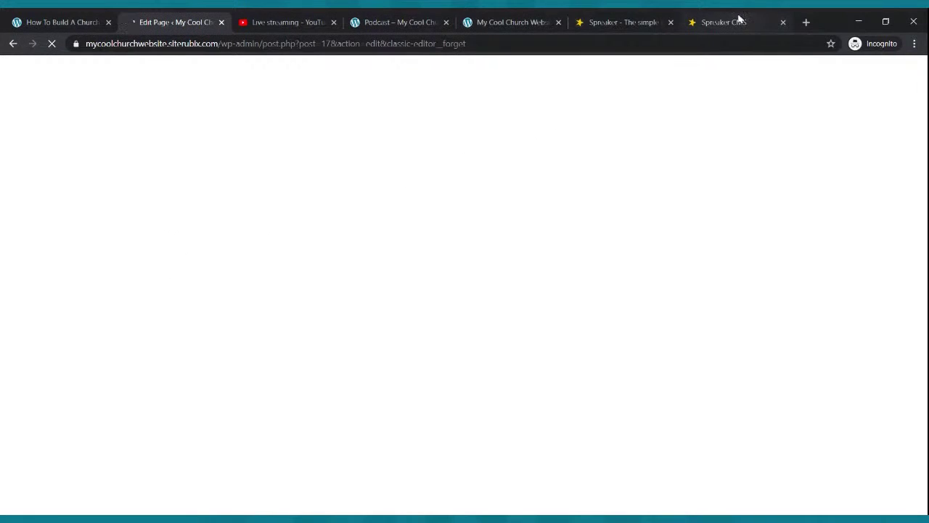
{"action": "left_click", "coordinate": [782, 22]}
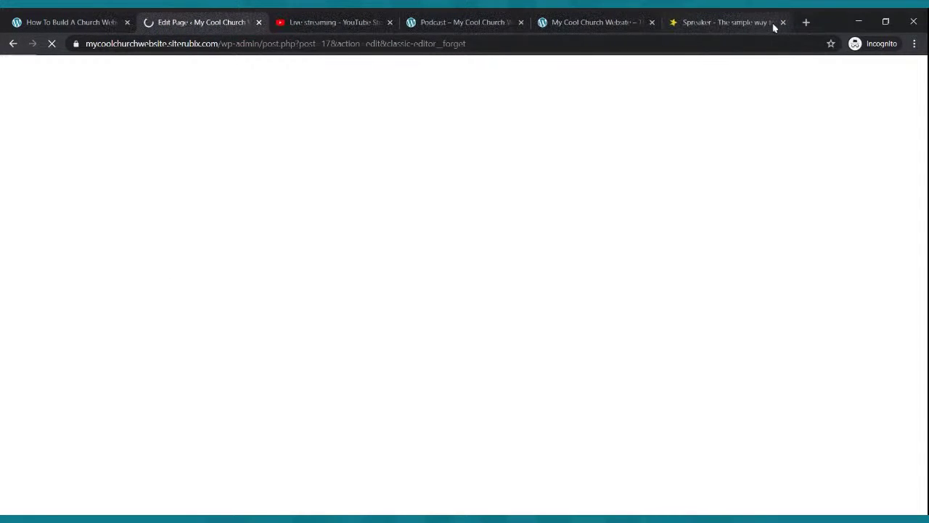
{"action": "left_click", "coordinate": [782, 23]}
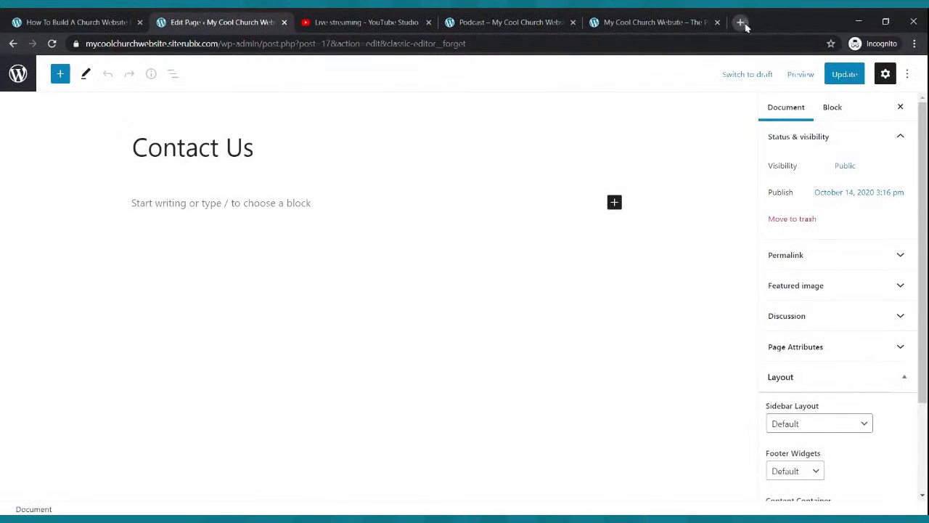
{"action": "left_click", "coordinate": [740, 23]}
Browse JotForm's pricing plans: Starter free, Bronze $24, Silver $29, Gold $79 monthly.
{"action": "type", "text": "jotform."}
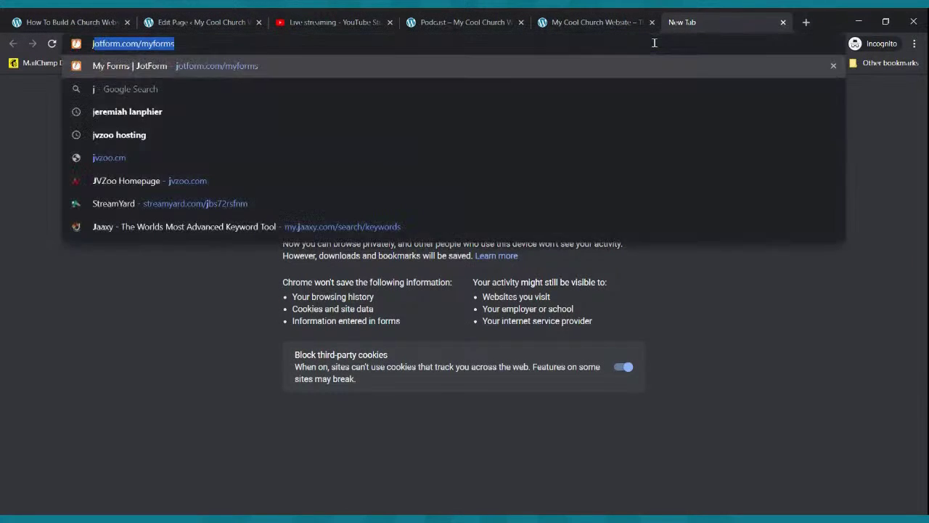
{"action": "type", "text": "com"}
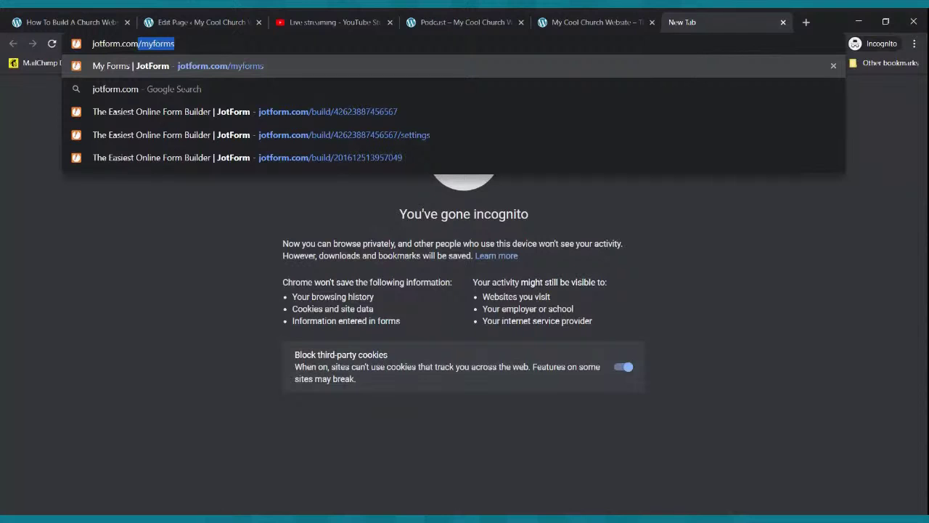
{"action": "key", "text": "Return"}
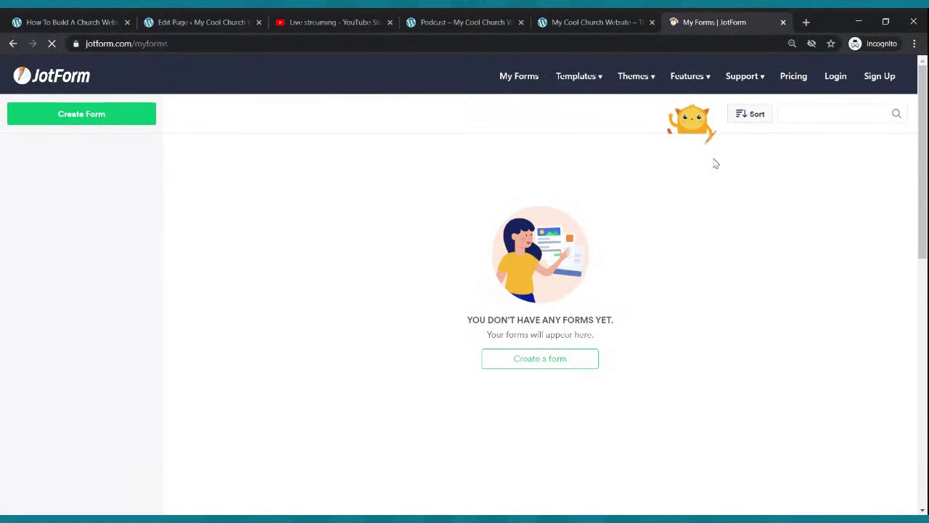
{"action": "mouse_move", "coordinate": [754, 88]}
{"action": "left_click", "coordinate": [790, 78]}
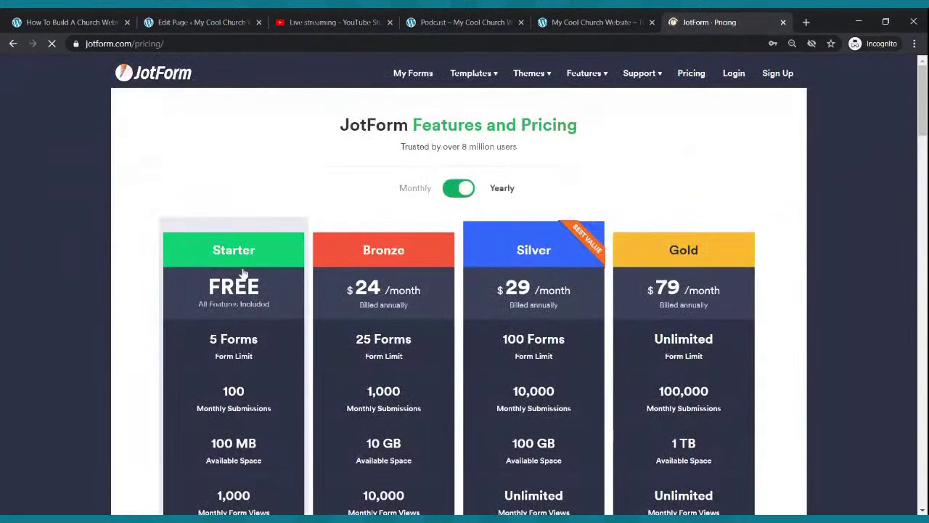
{"action": "scroll", "coordinate": [232, 280], "scroll_direction": "down", "scroll_amount": 2}
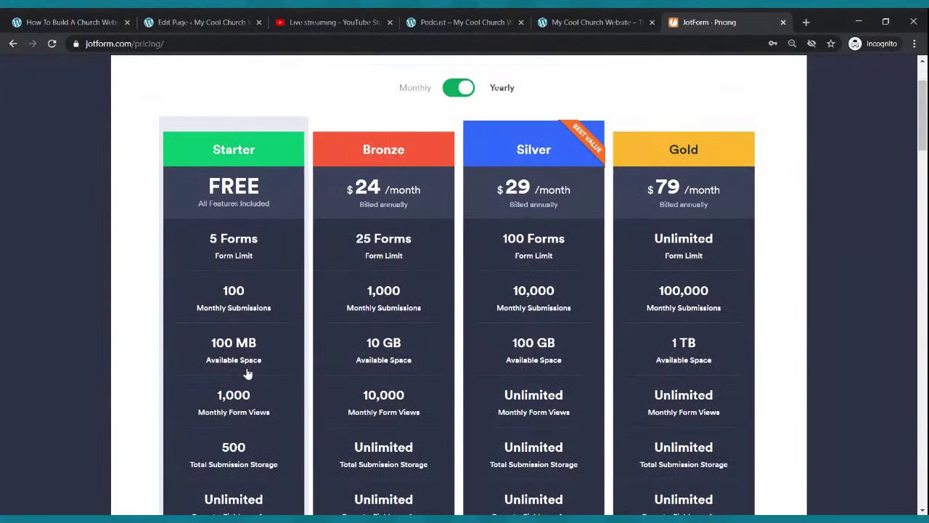
{"action": "scroll", "coordinate": [262, 388], "scroll_direction": "down", "scroll_amount": 2}
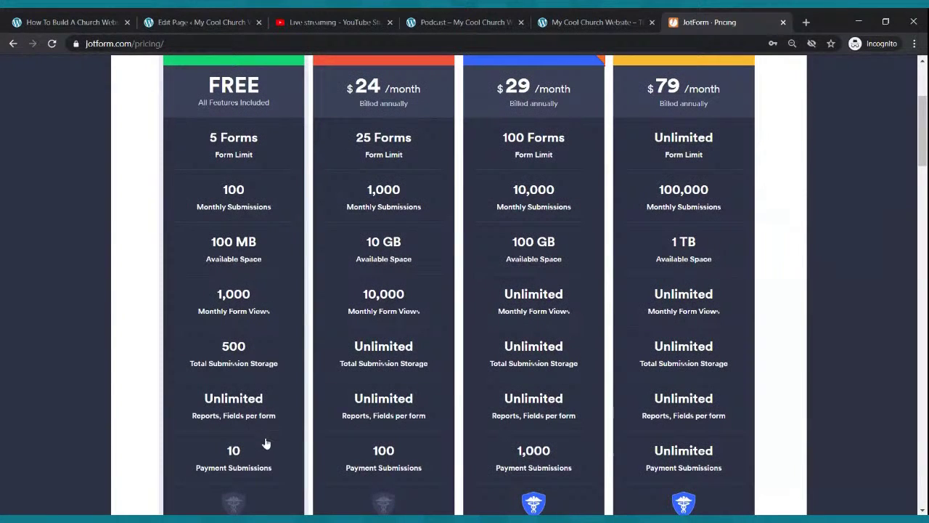
{"action": "scroll", "coordinate": [261, 400], "scroll_direction": "down", "scroll_amount": 3}
{"action": "scroll", "coordinate": [262, 400], "scroll_direction": "up", "scroll_amount": 3}
{"action": "scroll", "coordinate": [278, 410], "scroll_direction": "up", "scroll_amount": 3}
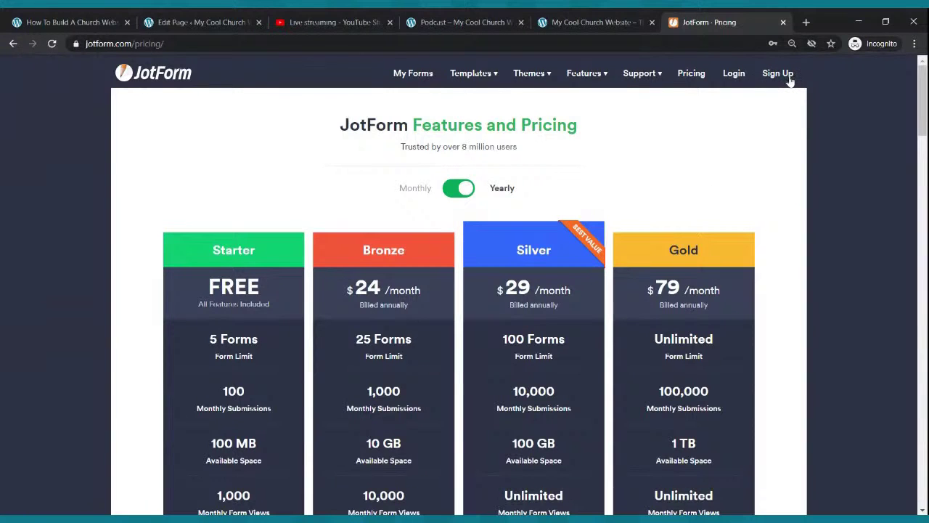
Sign in to JotForm with the saved credentials and open the My Forms list.
{"action": "left_click", "coordinate": [730, 77]}
{"action": "left_click", "coordinate": [441, 317]}
{"action": "left_click", "coordinate": [444, 330]}
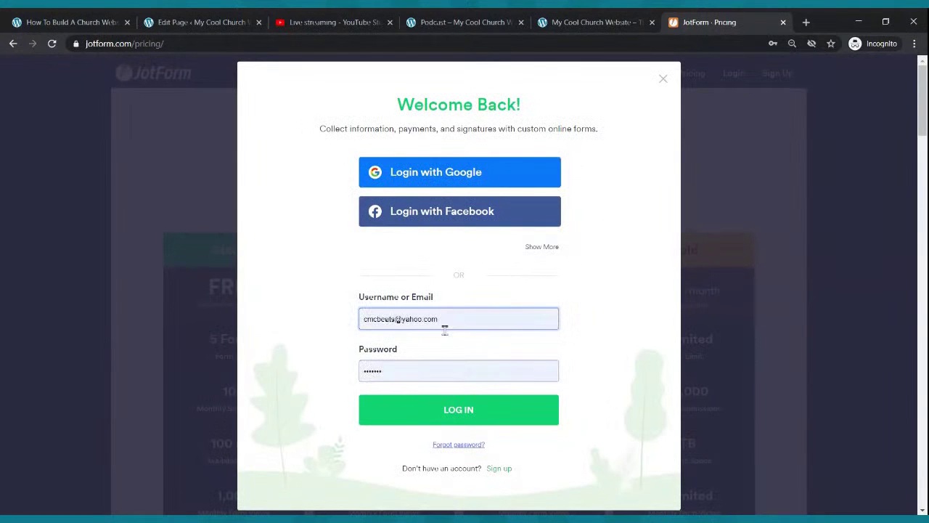
{"action": "left_click", "coordinate": [468, 414]}
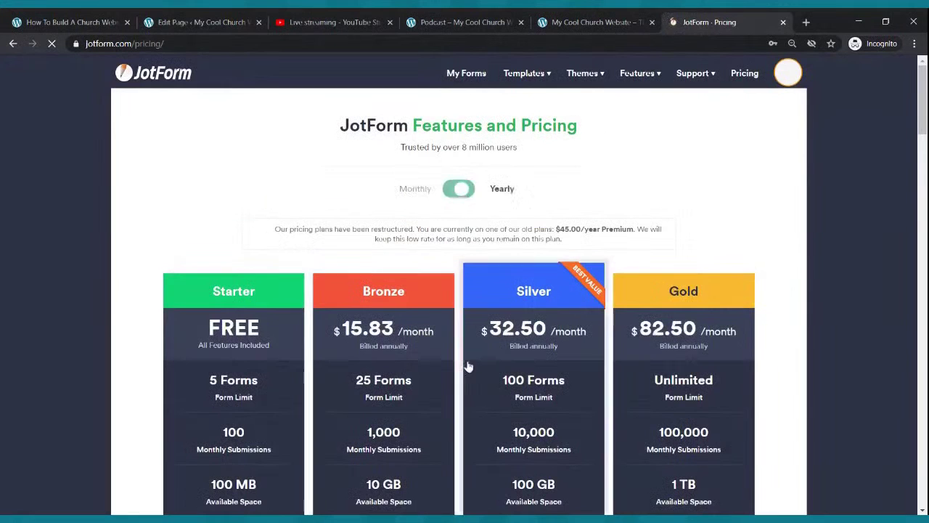
{"action": "left_click", "coordinate": [462, 78]}
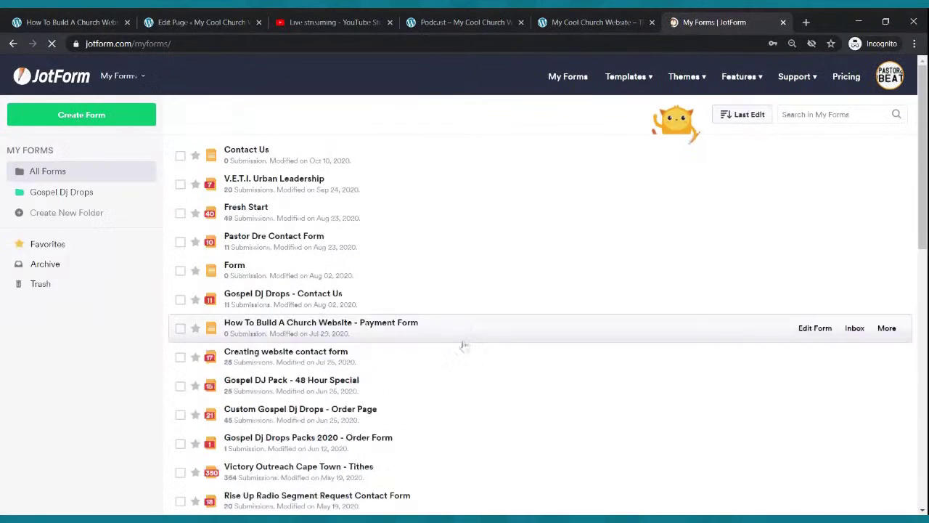
{"action": "scroll", "coordinate": [467, 348], "scroll_direction": "down", "scroll_amount": 4}
{"action": "scroll", "coordinate": [469, 349], "scroll_direction": "up", "scroll_amount": 4}
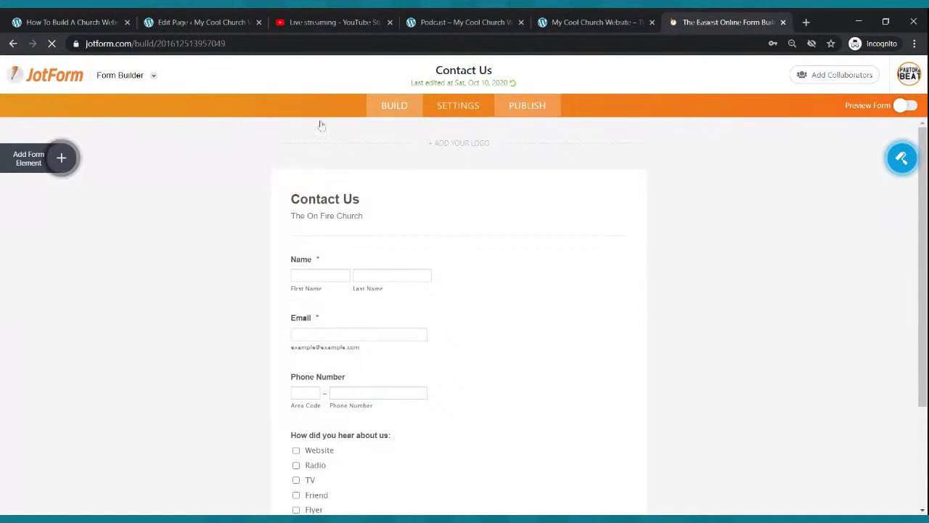
{"action": "left_click", "coordinate": [109, 75]}
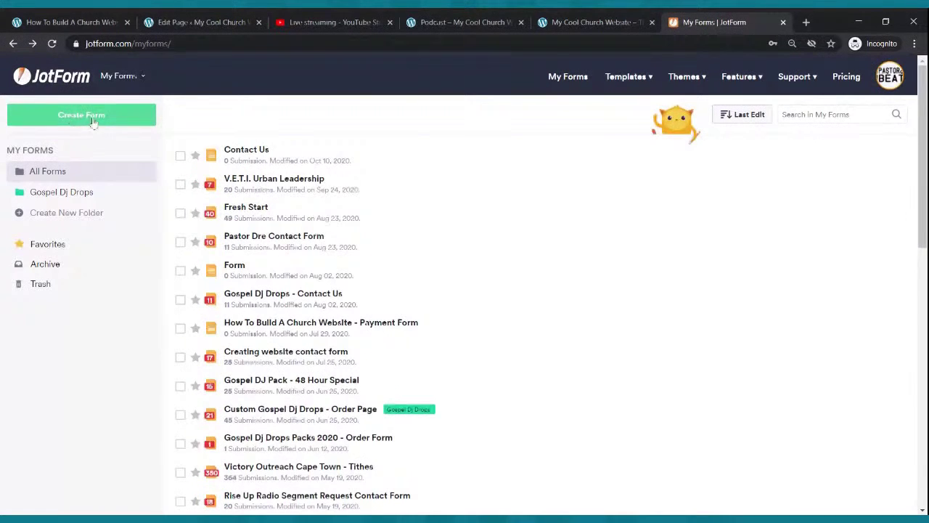
Open the Contact Us form in the builder and demo adding then deleting Full Name and Email fields.
{"action": "left_click", "coordinate": [808, 155]}
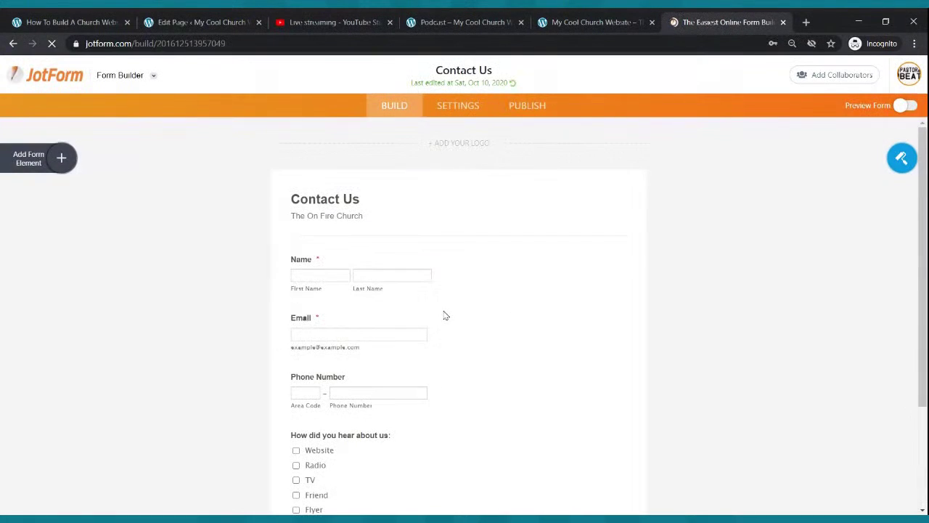
{"action": "scroll", "coordinate": [392, 284], "scroll_direction": "down", "scroll_amount": 3}
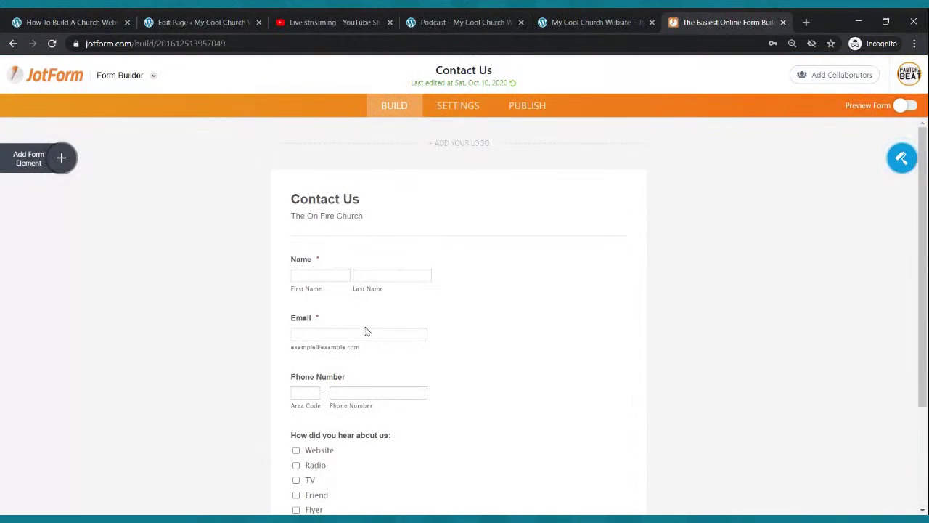
{"action": "left_click", "coordinate": [63, 158]}
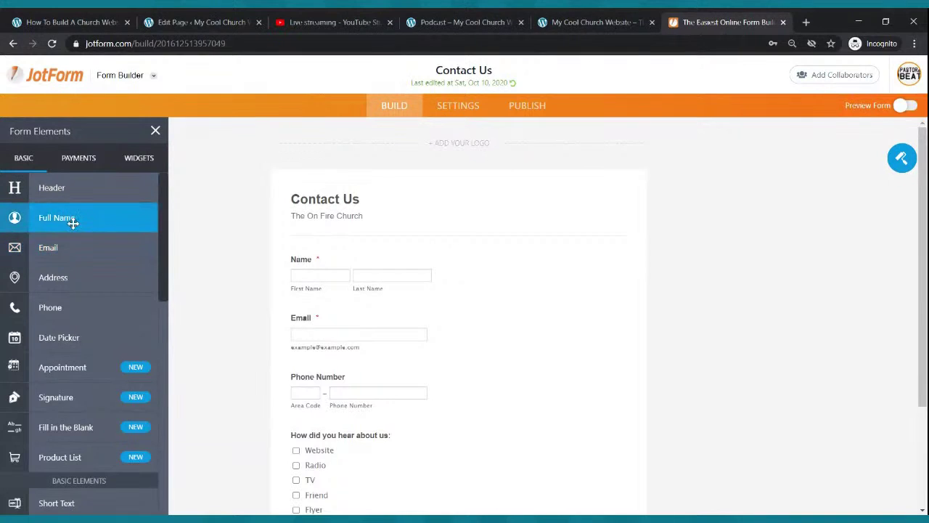
{"action": "left_click_drag", "start_coordinate": [70, 217], "coordinate": [367, 249]}
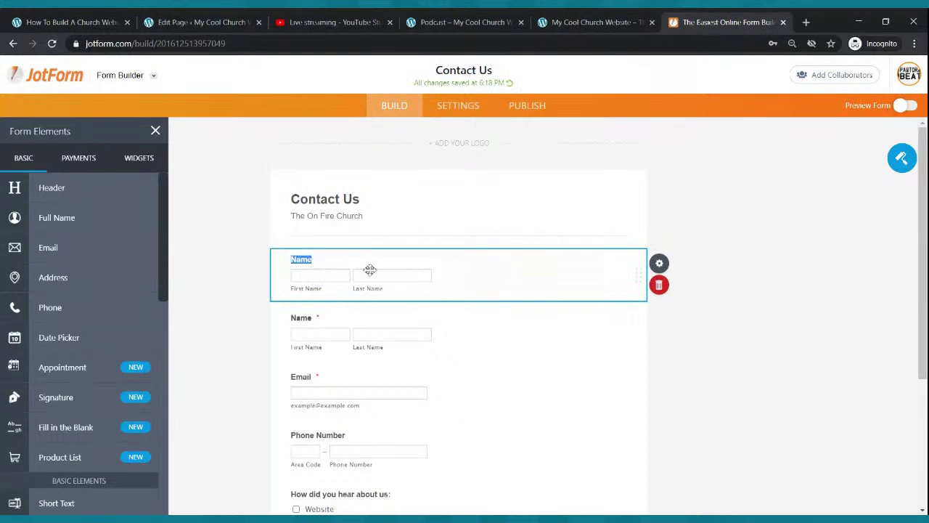
{"action": "left_click", "coordinate": [659, 286]}
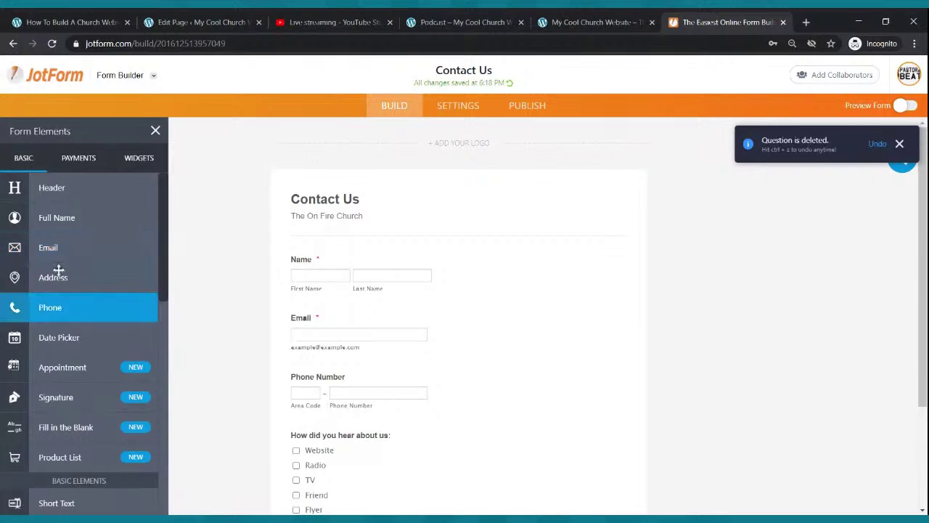
{"action": "left_click_drag", "start_coordinate": [51, 249], "coordinate": [379, 315]}
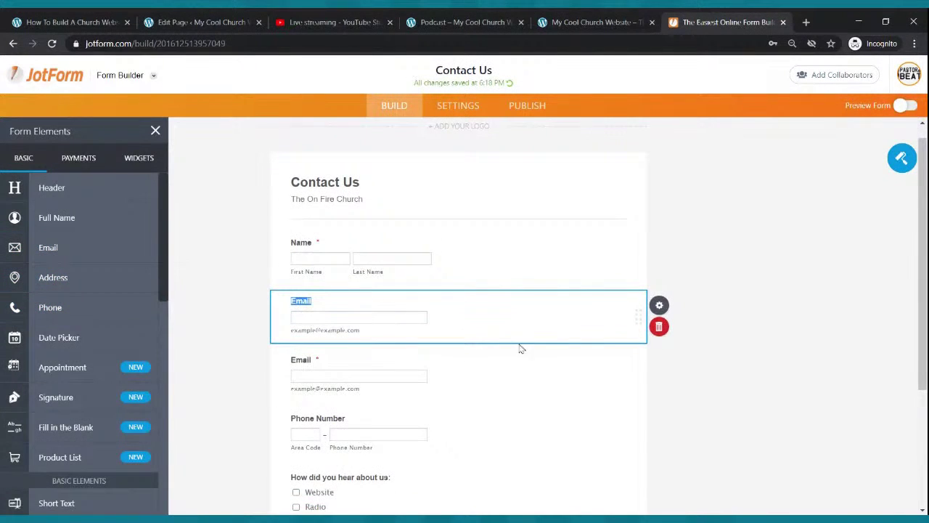
{"action": "left_click", "coordinate": [659, 328]}
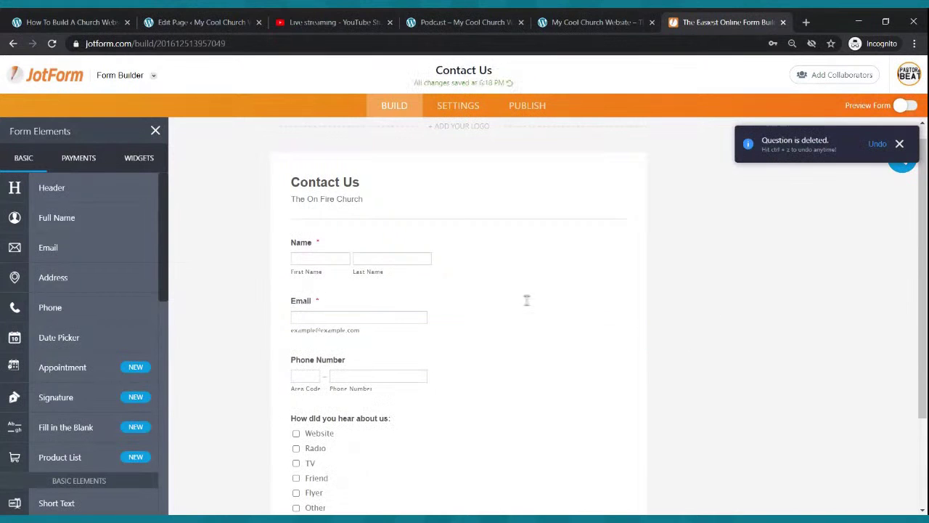
{"action": "scroll", "coordinate": [425, 264], "scroll_direction": "down", "scroll_amount": 2}
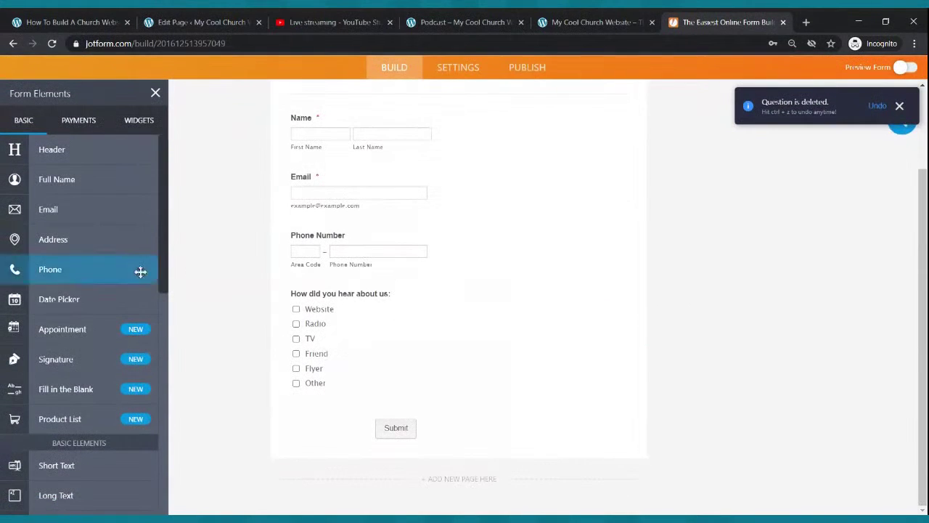
{"action": "scroll", "coordinate": [93, 297], "scroll_direction": "down", "scroll_amount": 3}
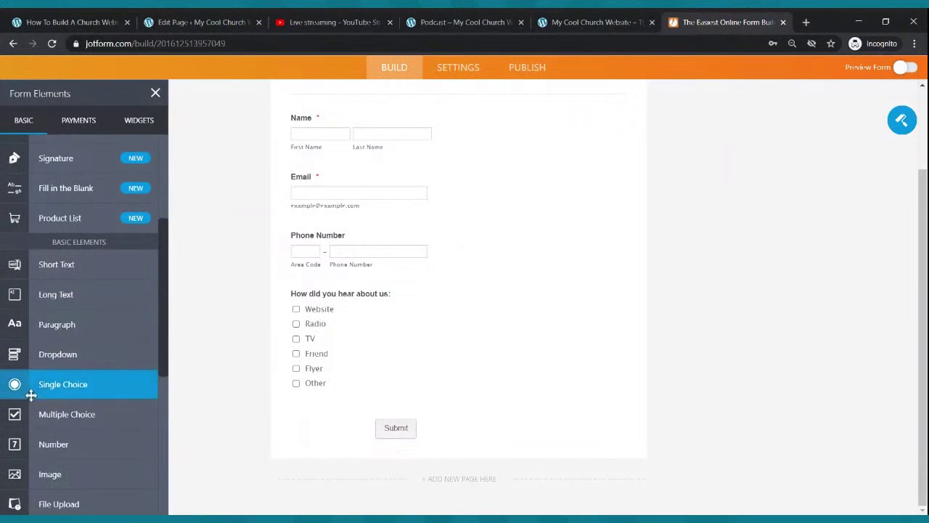
Add a 'How did you hear about us' multiple choice question with options Flier, Friend, Radio, Television.
{"action": "left_click_drag", "start_coordinate": [57, 414], "coordinate": [338, 302]}
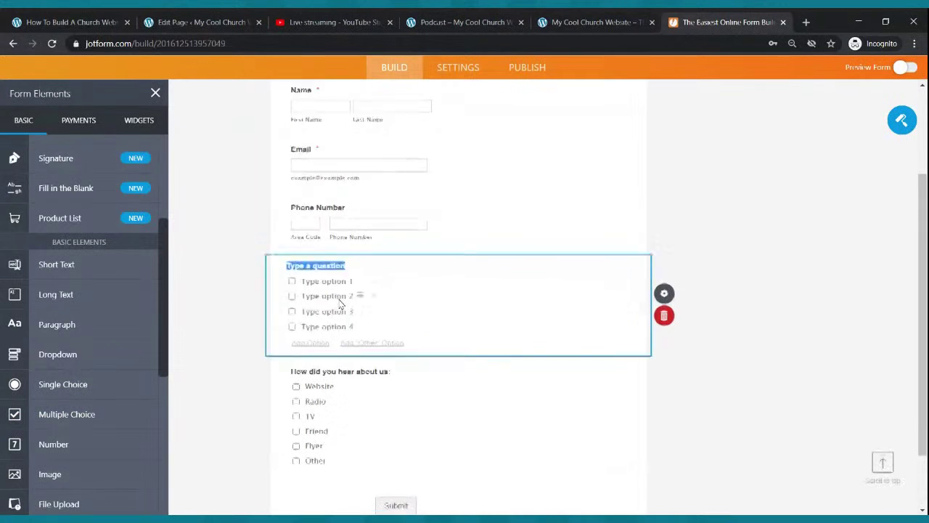
{"action": "type", "text": "How did you hear about us:"}
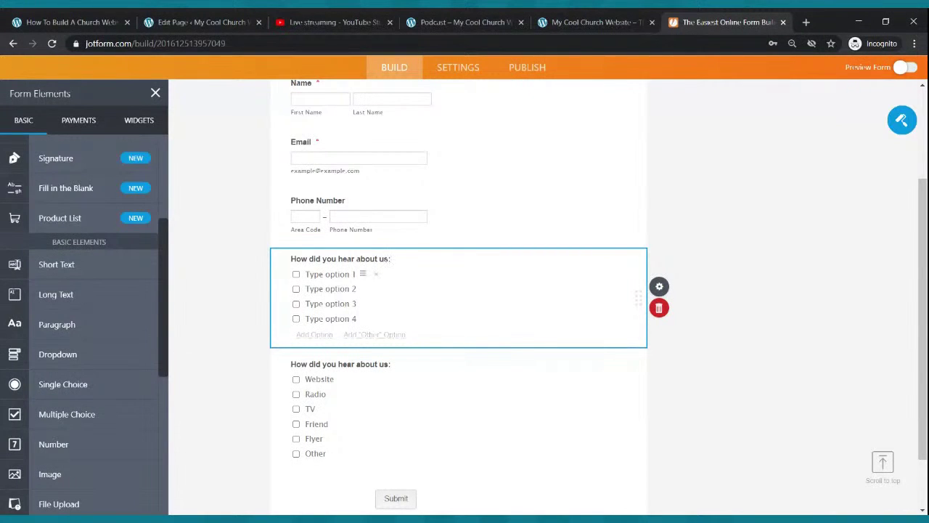
{"action": "left_click", "coordinate": [348, 273]}
{"action": "type", "text": "Flier"}
{"action": "left_click", "coordinate": [346, 289]}
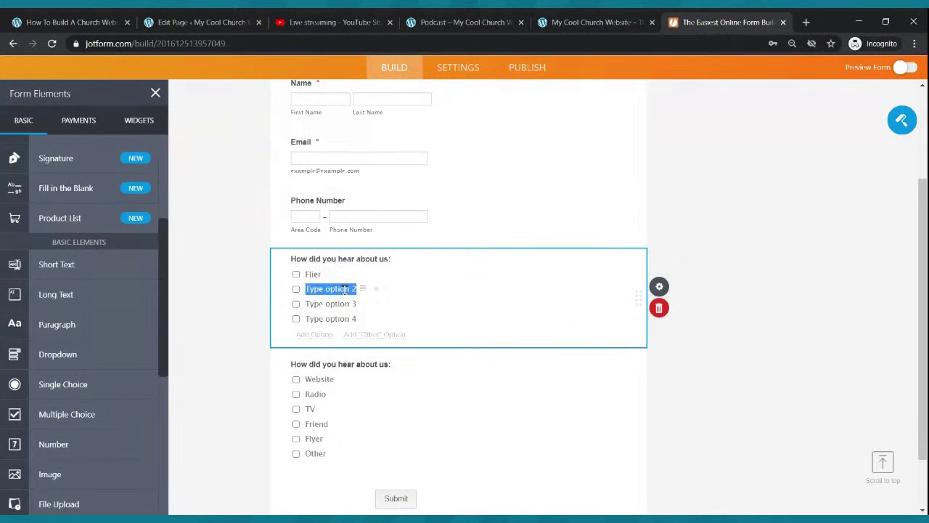
{"action": "type", "text": "Fire"}
{"action": "key", "text": "BackSpace"}
{"action": "key", "text": "BackSpace"}
{"action": "key", "text": "BackSpace"}
{"action": "type", "text": "riend"}
{"action": "left_click", "coordinate": [344, 304]}
{"action": "type", "text": "Radio"}
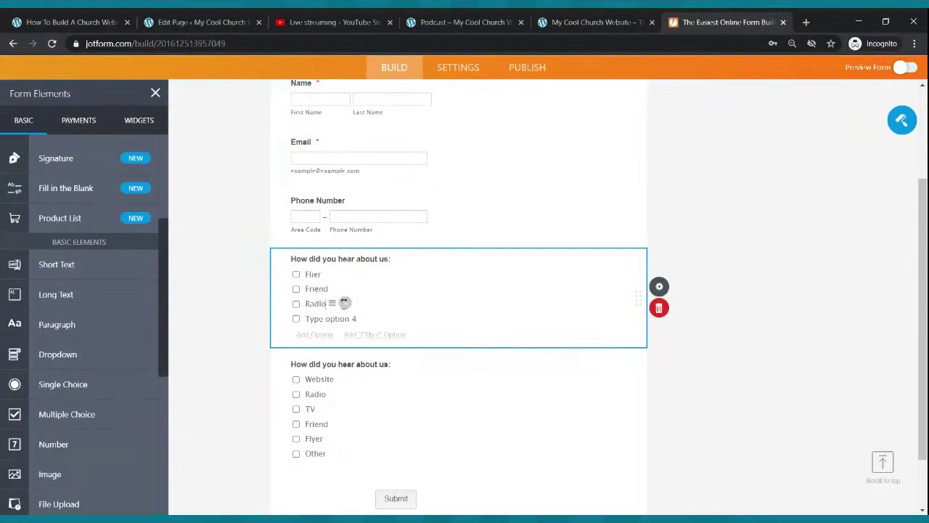
{"action": "left_click", "coordinate": [322, 318]}
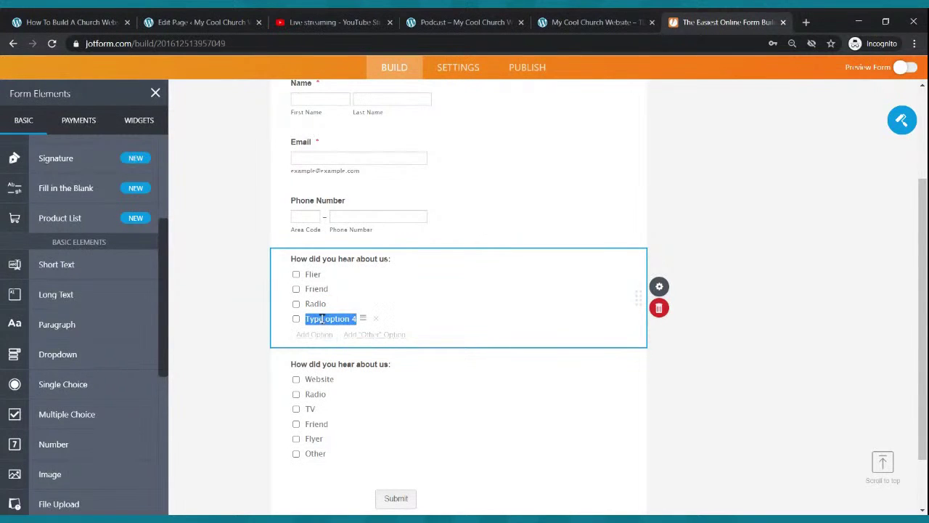
{"action": "type", "text": "Televi"}
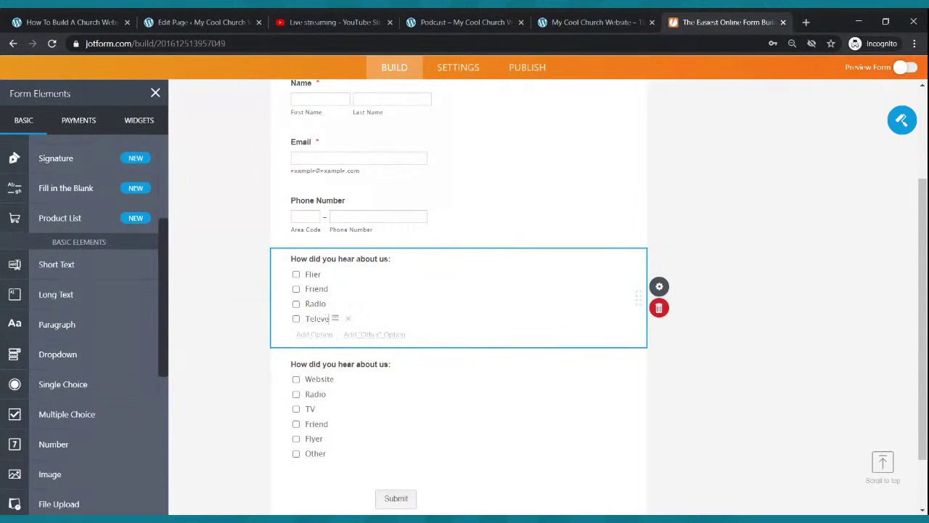
{"action": "type", "text": "sion"}
{"action": "left_click", "coordinate": [640, 118]}
Add a fifth option, then delete the duplicate multiple choice question.
{"action": "left_click", "coordinate": [314, 334]}
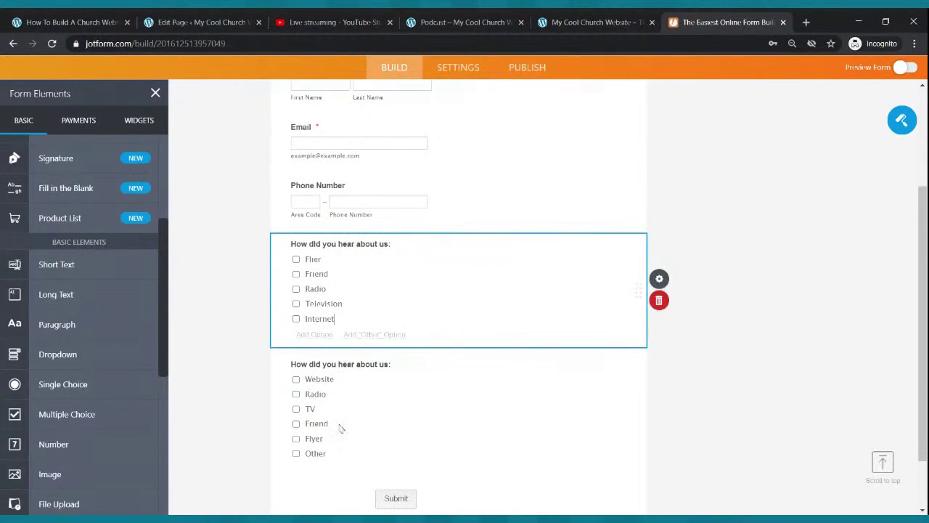
{"action": "left_click", "coordinate": [667, 300]}
{"action": "scroll", "coordinate": [518, 331], "scroll_direction": "up", "scroll_amount": 3}
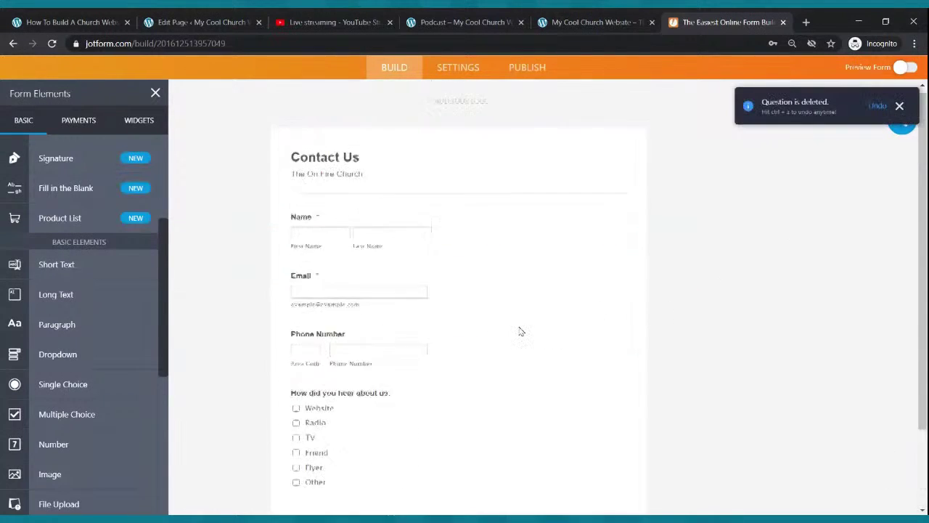
{"action": "scroll", "coordinate": [529, 326], "scroll_direction": "down", "scroll_amount": 3}
{"action": "scroll", "coordinate": [579, 338], "scroll_direction": "up", "scroll_amount": 3}
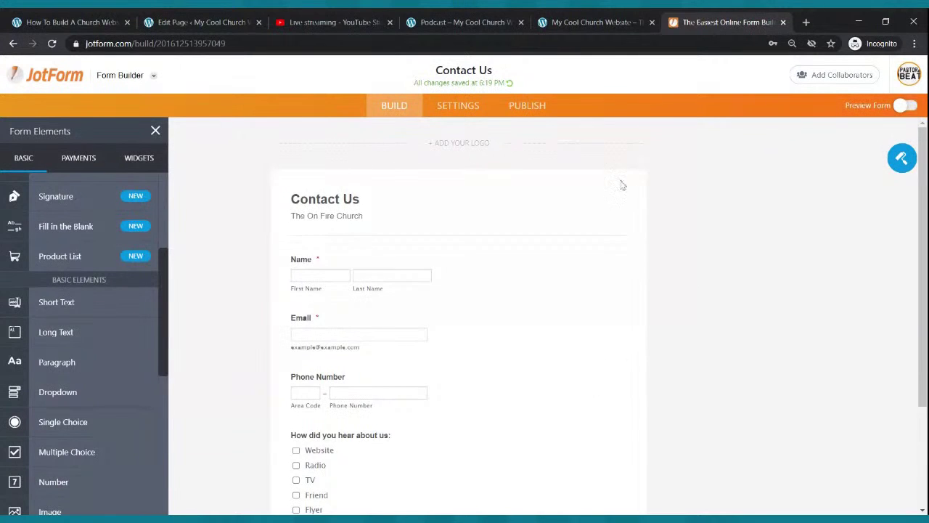
Copy the Contact Us form's embed script from JotForm's Publish > Embed options, then return to the WordPress page editor.
{"action": "left_click", "coordinate": [539, 111]}
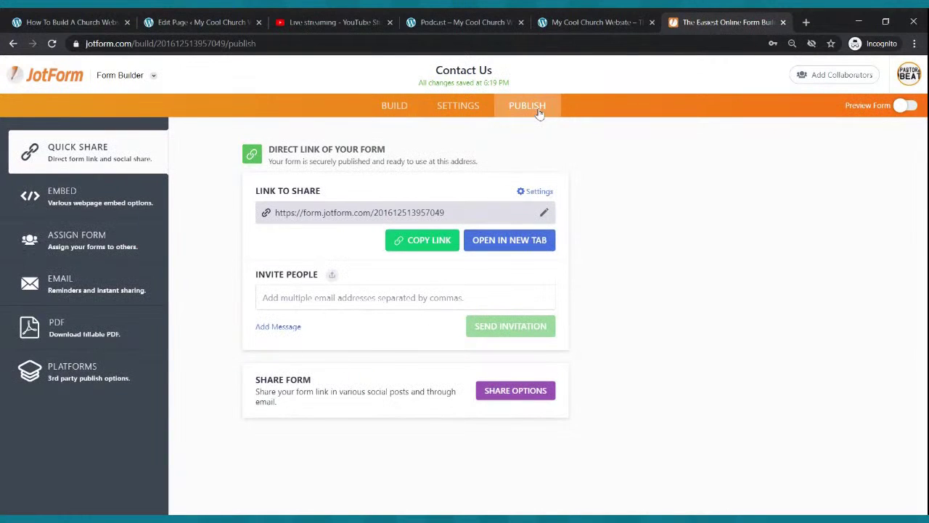
{"action": "left_click", "coordinate": [78, 200]}
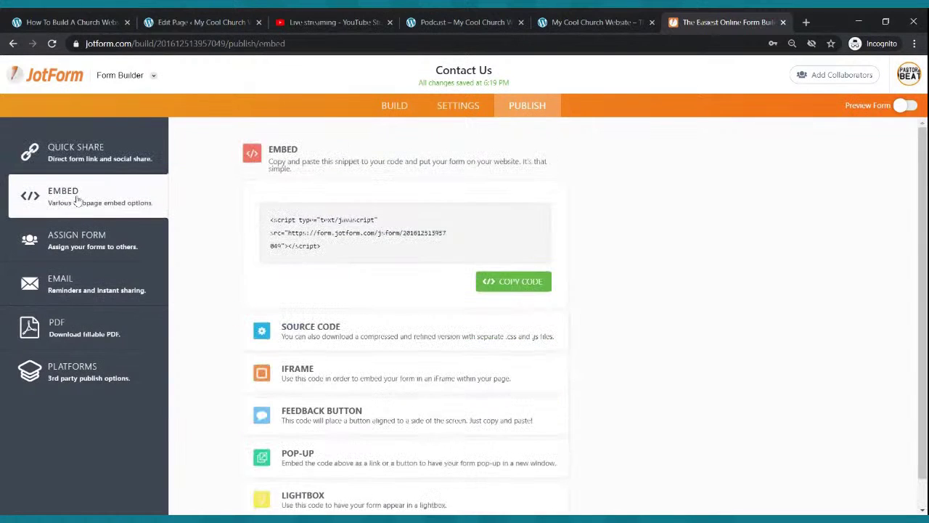
{"action": "left_click", "coordinate": [514, 282]}
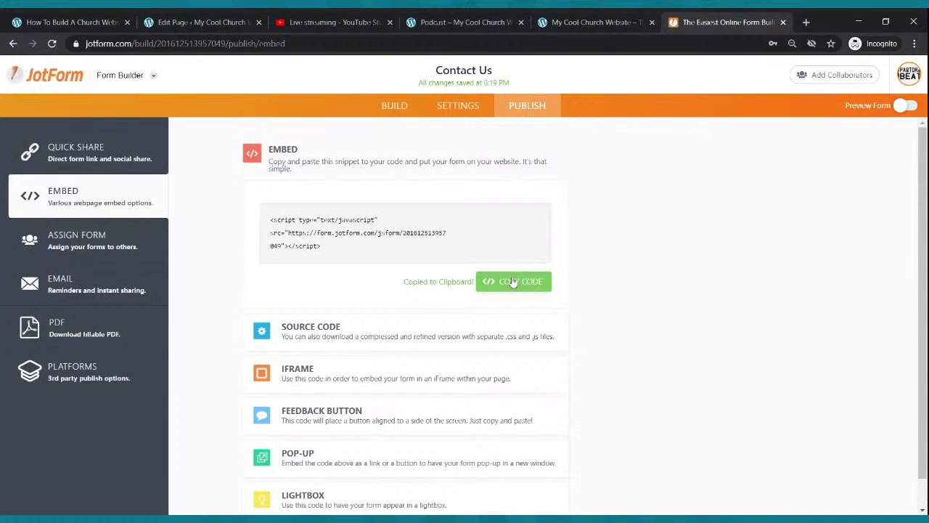
{"action": "left_click", "coordinate": [218, 23]}
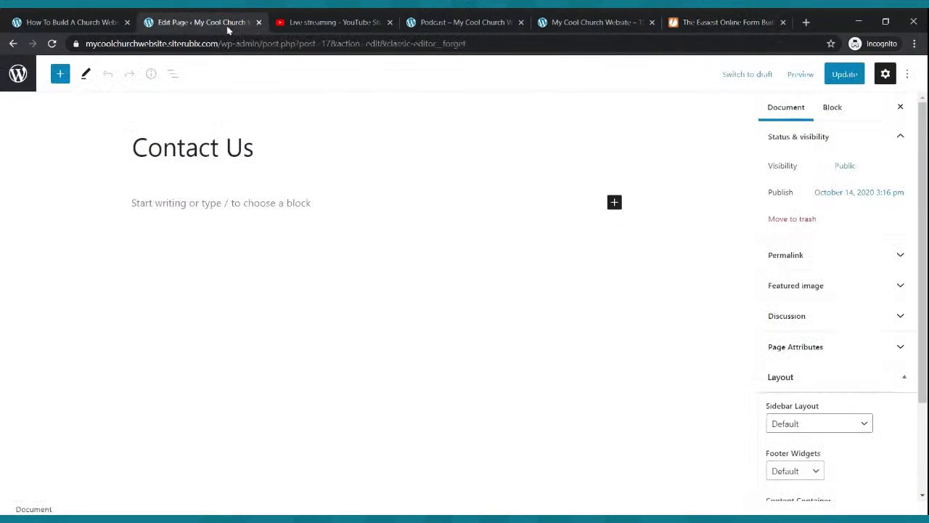
Insert a Custom HTML block holding the pasted JotForm embed script and update the Contact Us page.
{"action": "left_click", "coordinate": [614, 204]}
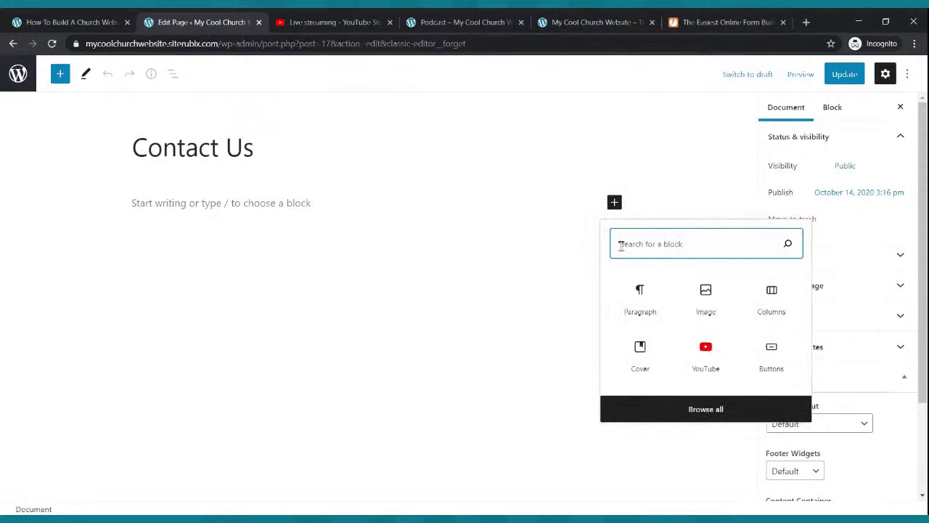
{"action": "type", "text": "html"}
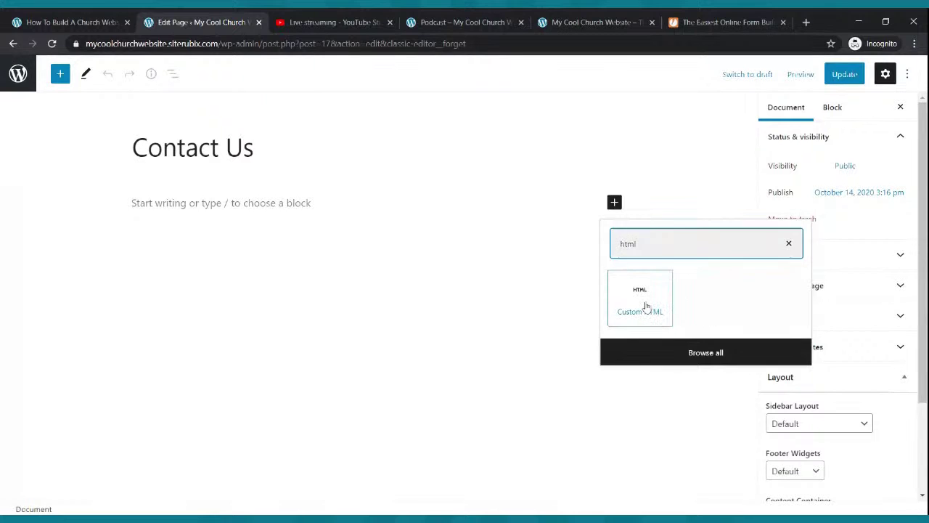
{"action": "left_click", "coordinate": [646, 305]}
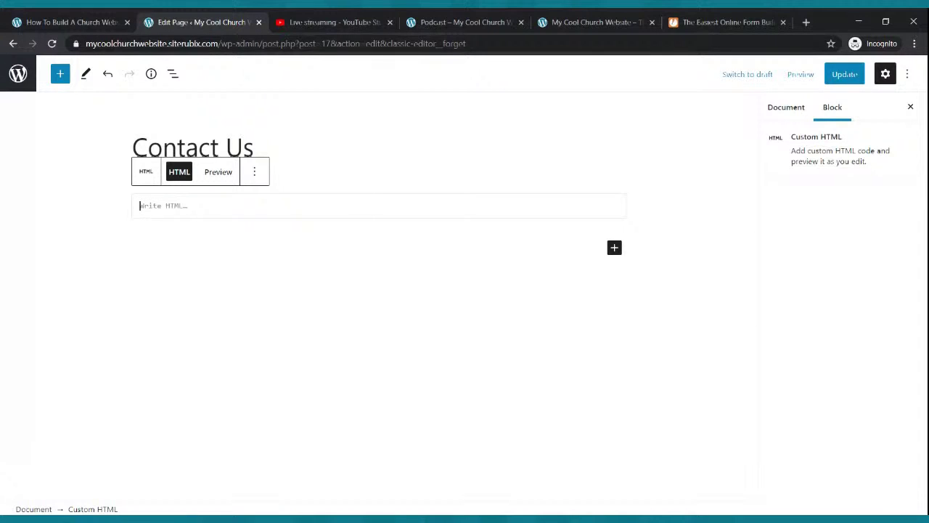
{"action": "key", "text": "ctrl+v"}
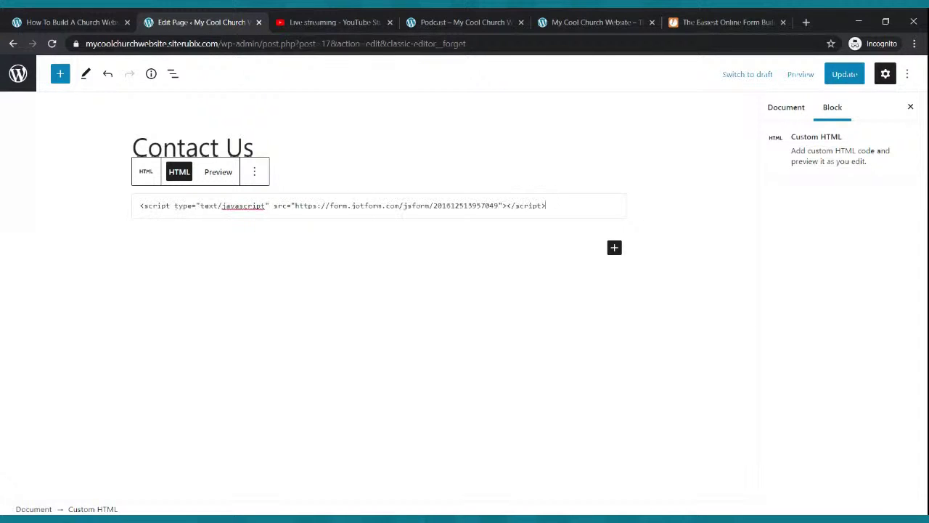
{"action": "left_click", "coordinate": [838, 81]}
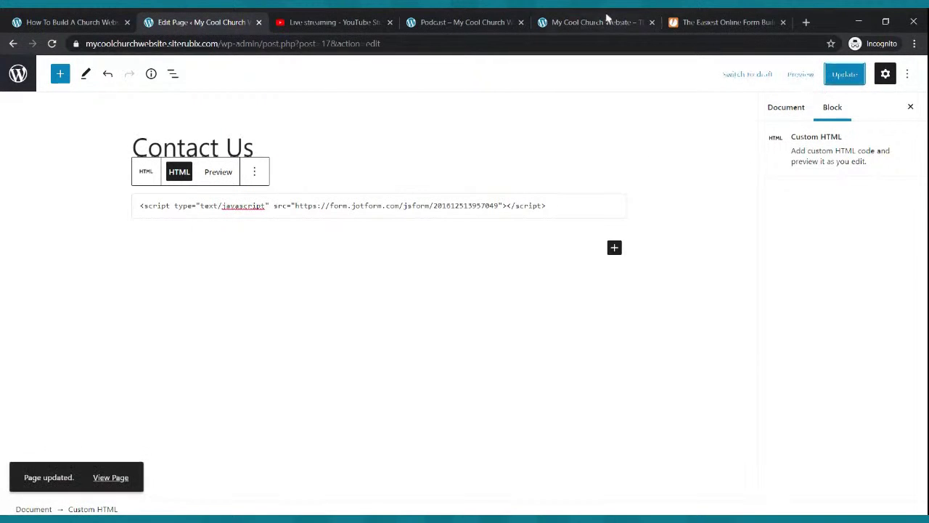
Open the live Contact Us page from the site's navigation bar and scroll through it.
{"action": "left_click", "coordinate": [489, 22]}
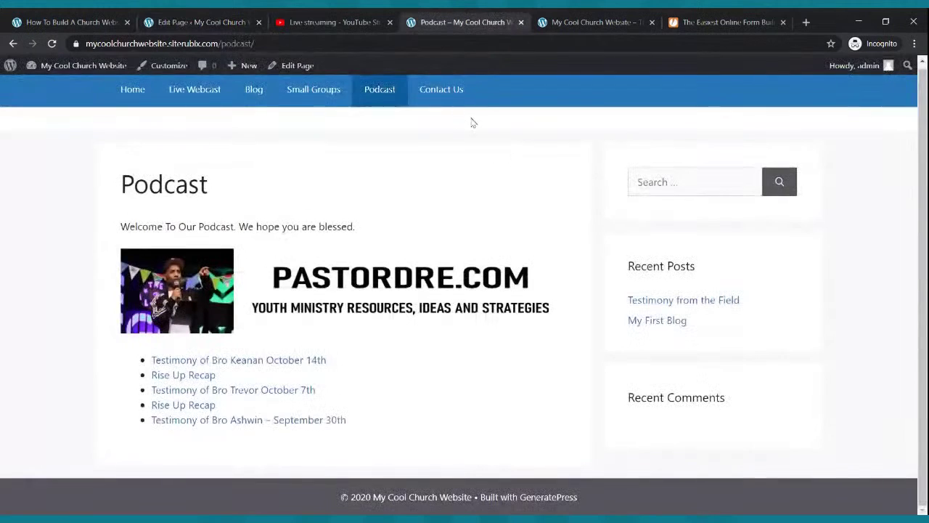
{"action": "left_click", "coordinate": [444, 91]}
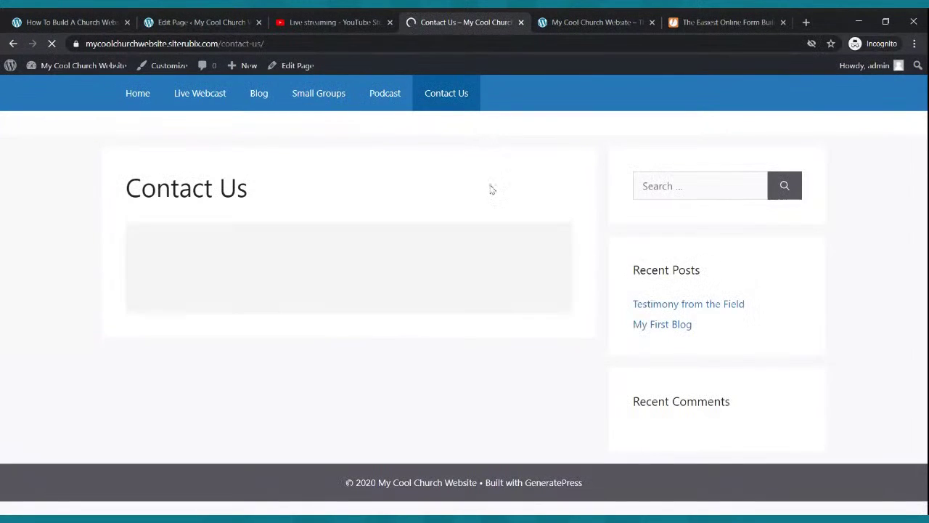
{"action": "scroll", "coordinate": [494, 188], "scroll_direction": "down", "scroll_amount": 4}
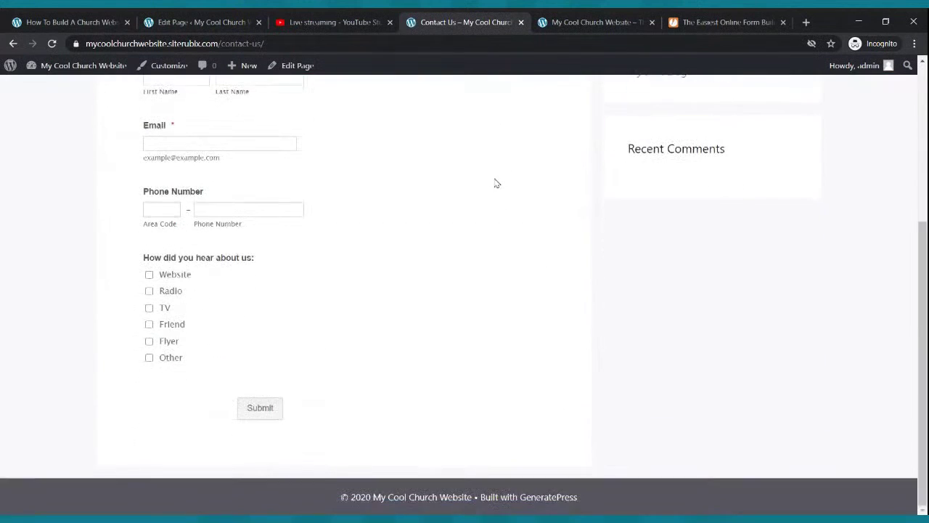
{"action": "scroll", "coordinate": [496, 183], "scroll_direction": "up", "scroll_amount": 4}
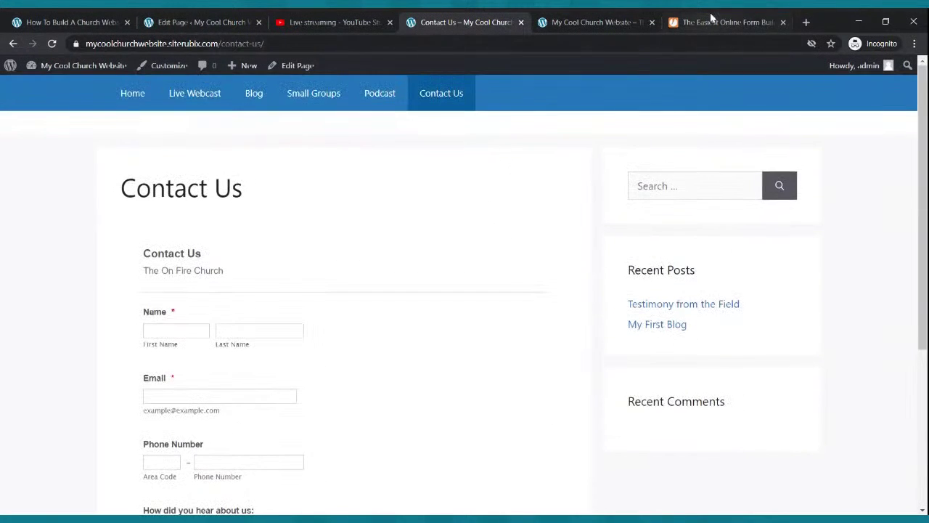
Check JotForm's embed page again, then review the live form's Name, Email, Phone Number and checkbox fields.
{"action": "left_click", "coordinate": [719, 22]}
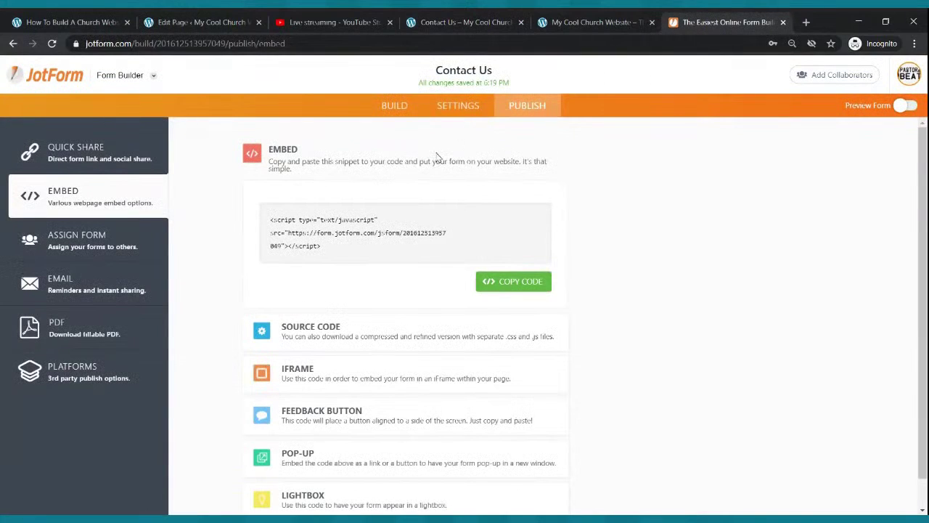
{"action": "left_click", "coordinate": [485, 27]}
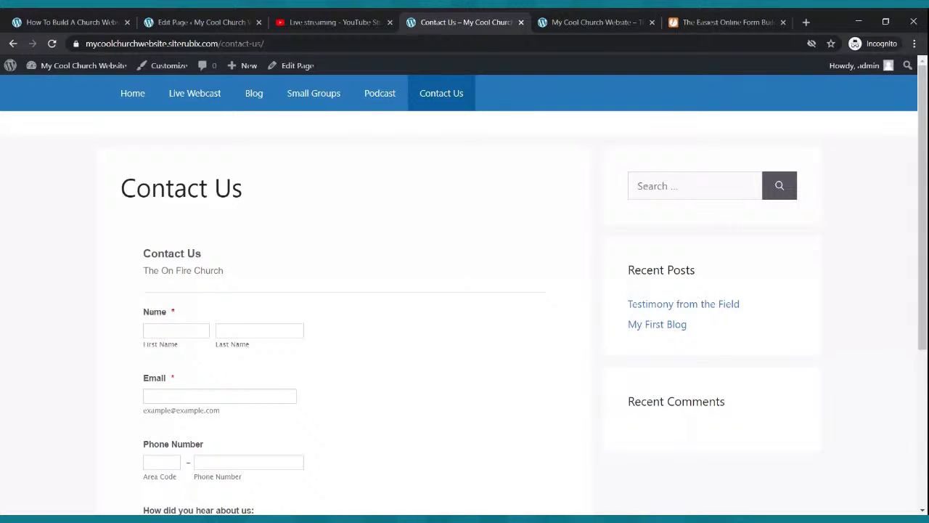
{"action": "scroll", "coordinate": [243, 334], "scroll_direction": "down", "scroll_amount": 3}
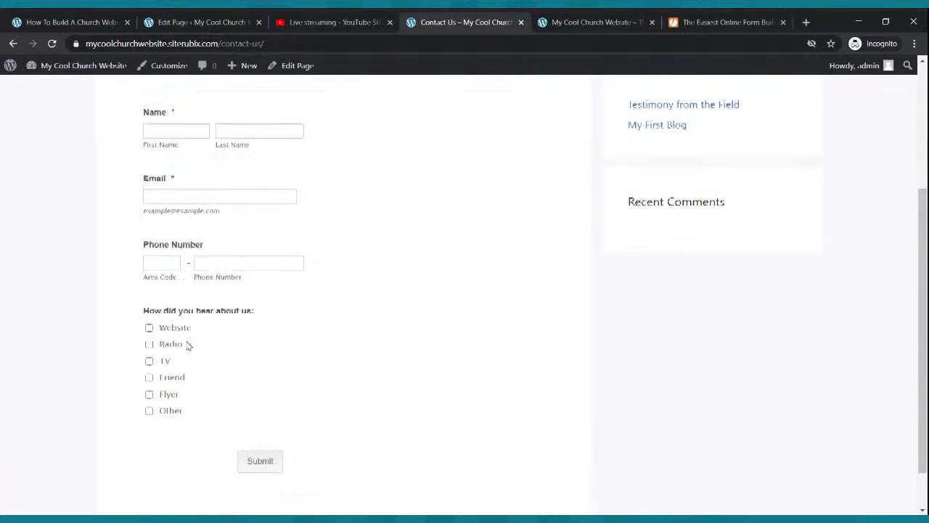
{"action": "scroll", "coordinate": [188, 345], "scroll_direction": "up", "scroll_amount": 2}
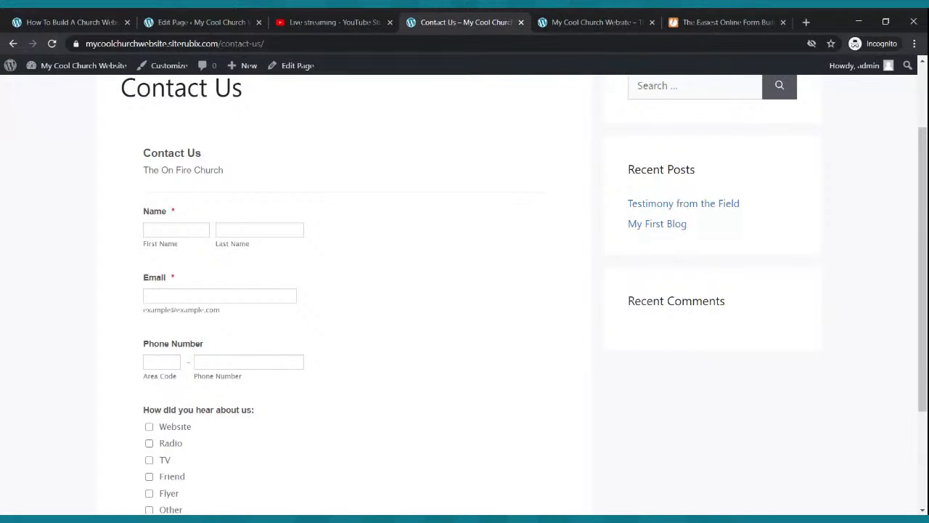
{"action": "scroll", "coordinate": [217, 336], "scroll_direction": "up", "scroll_amount": 2}
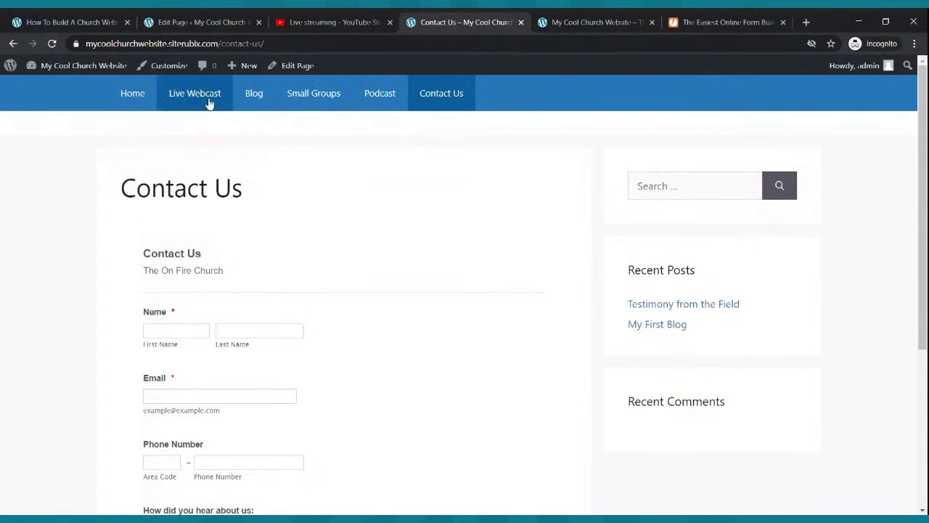
{"action": "left_click", "coordinate": [438, 96]}
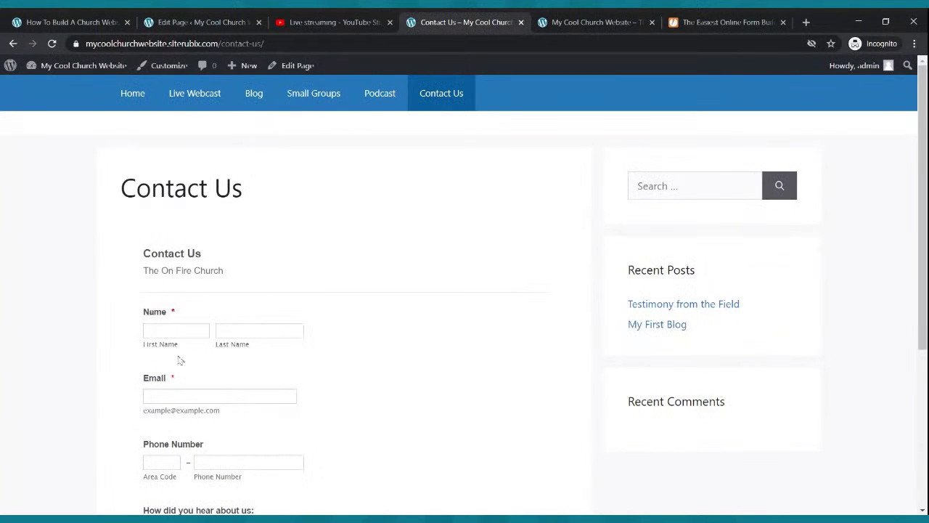
{"action": "scroll", "coordinate": [185, 385], "scroll_direction": "down", "scroll_amount": 3}
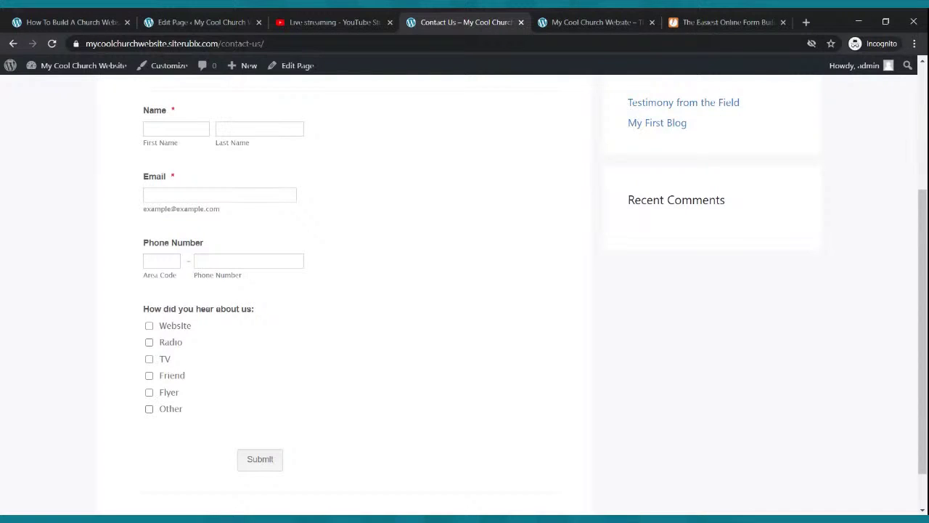
{"action": "scroll", "coordinate": [206, 380], "scroll_direction": "up", "scroll_amount": 3}
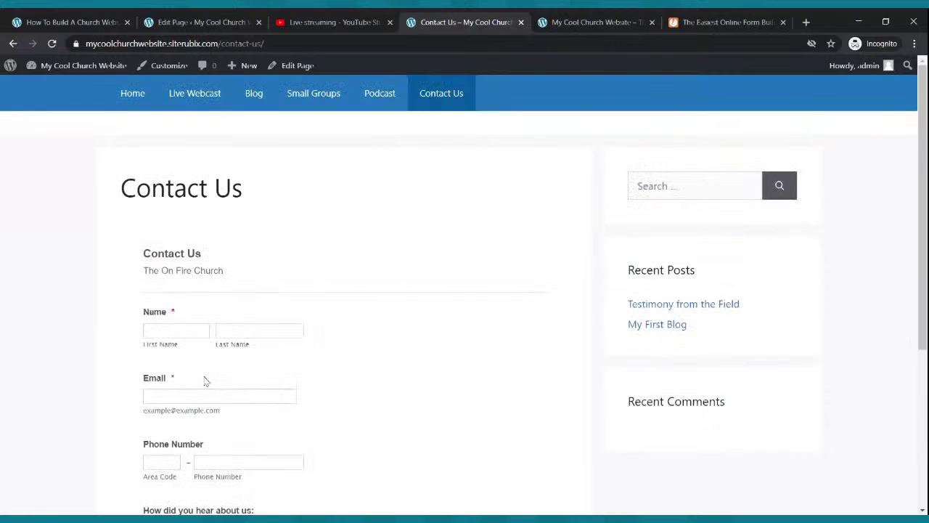
{"action": "left_click", "coordinate": [135, 96]}
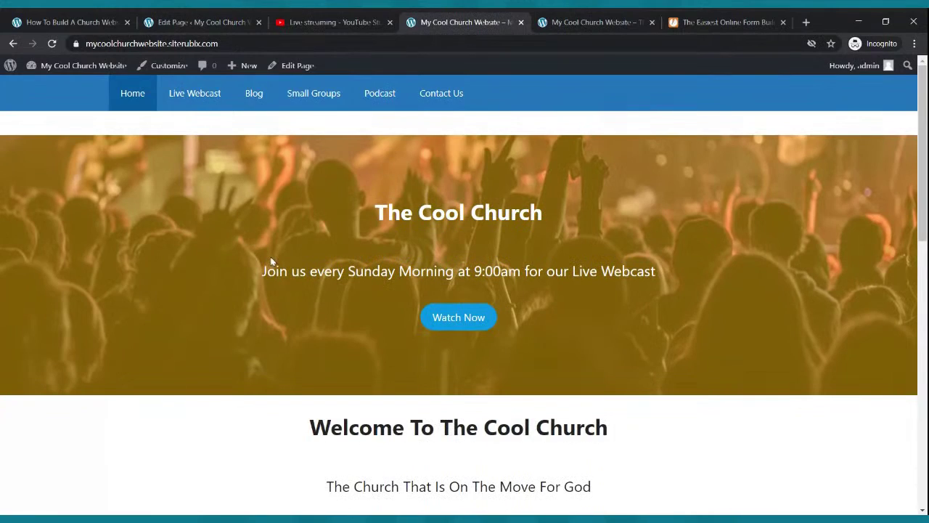
{"action": "scroll", "coordinate": [284, 240], "scroll_direction": "down", "scroll_amount": 7}
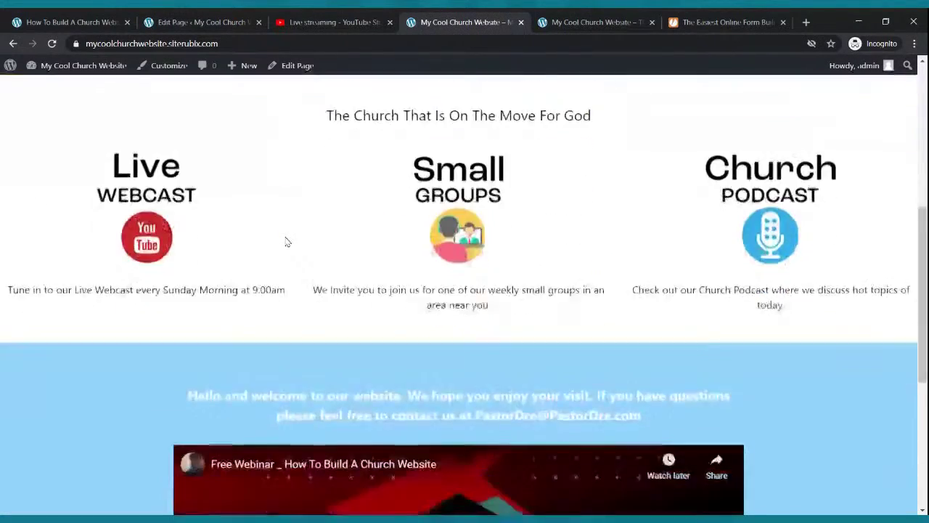
{"action": "scroll", "coordinate": [287, 241], "scroll_direction": "down", "scroll_amount": 3}
{"action": "scroll", "coordinate": [286, 247], "scroll_direction": "up", "scroll_amount": 10}
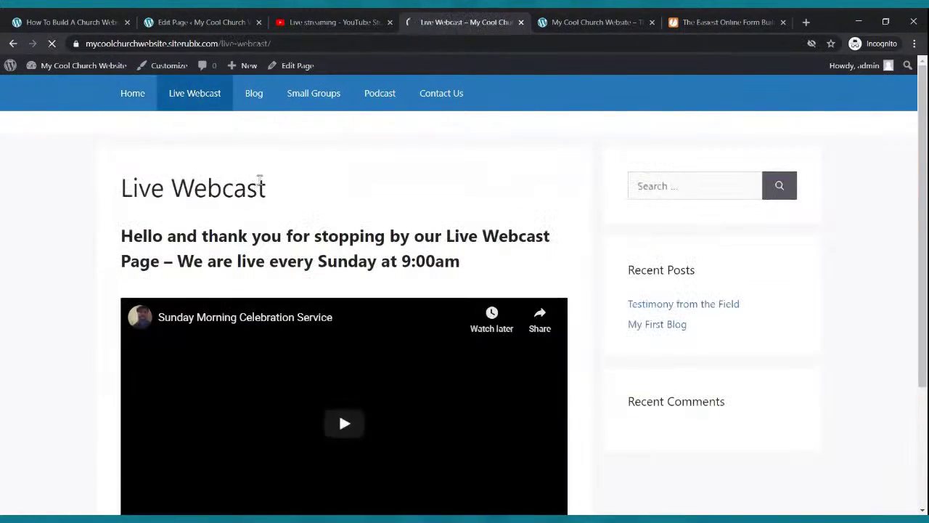
{"action": "scroll", "coordinate": [254, 186], "scroll_direction": "down", "scroll_amount": 3}
{"action": "scroll", "coordinate": [263, 186], "scroll_direction": "up", "scroll_amount": 2}
{"action": "scroll", "coordinate": [262, 188], "scroll_direction": "down", "scroll_amount": 2}
{"action": "scroll", "coordinate": [309, 418], "scroll_direction": "up", "scroll_amount": 3}
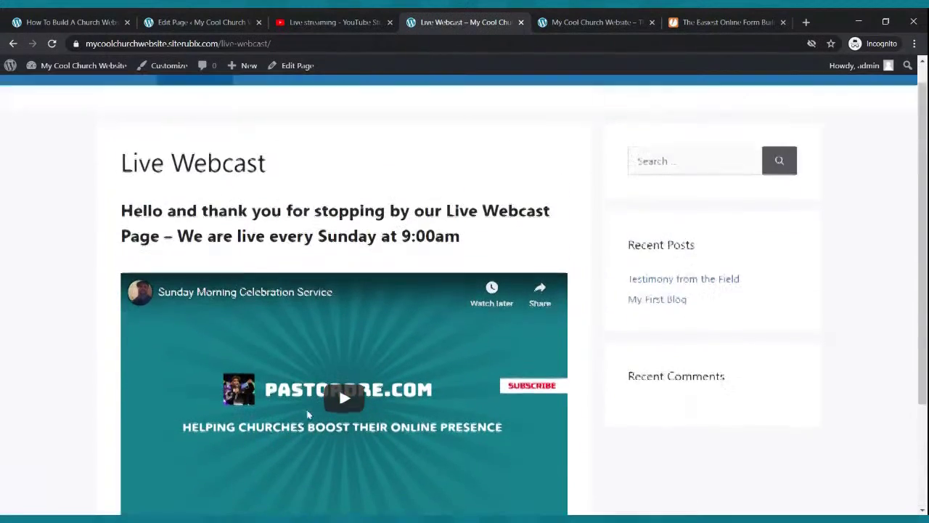
{"action": "left_click", "coordinate": [254, 108]}
{"action": "scroll", "coordinate": [288, 150], "scroll_direction": "down", "scroll_amount": 3}
{"action": "scroll", "coordinate": [286, 145], "scroll_direction": "up", "scroll_amount": 3}
{"action": "left_click", "coordinate": [297, 93]}
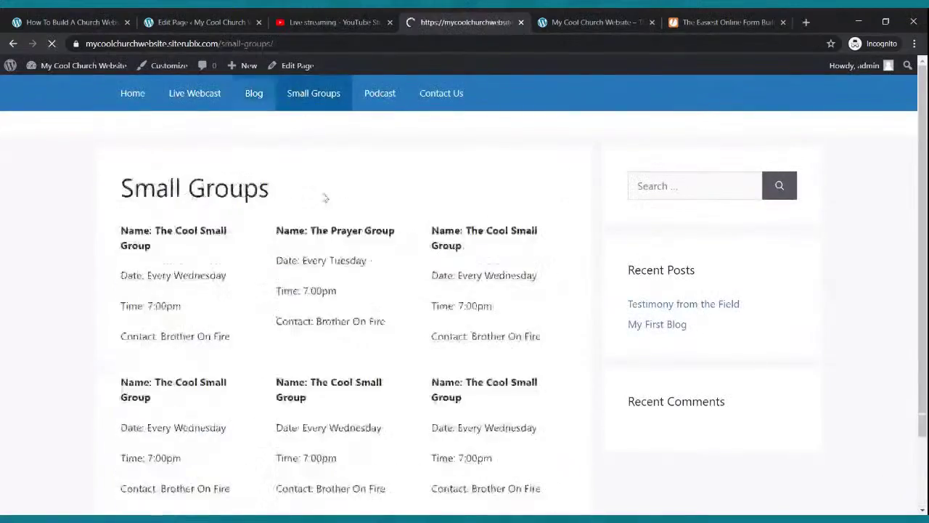
{"action": "scroll", "coordinate": [322, 162], "scroll_direction": "down", "scroll_amount": 2}
{"action": "scroll", "coordinate": [321, 162], "scroll_direction": "up", "scroll_amount": 2}
{"action": "left_click", "coordinate": [373, 93]}
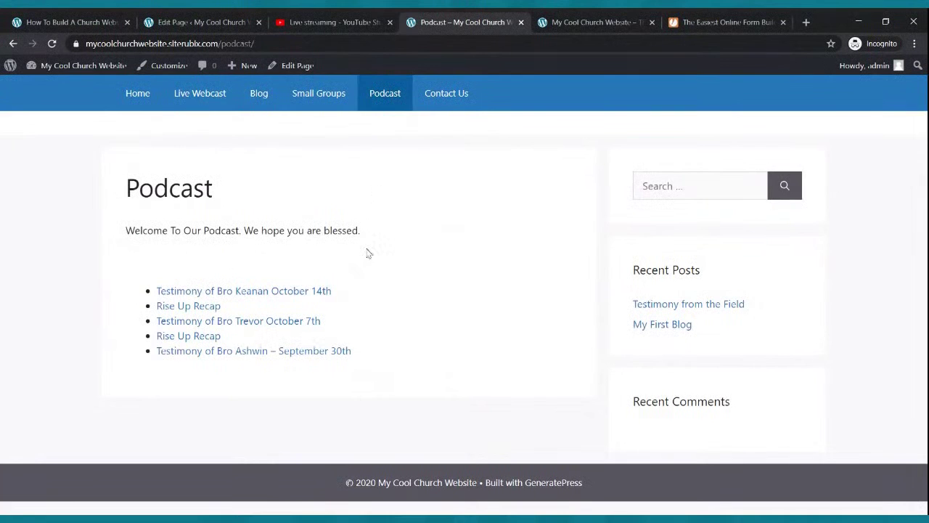
{"action": "left_click", "coordinate": [460, 93]}
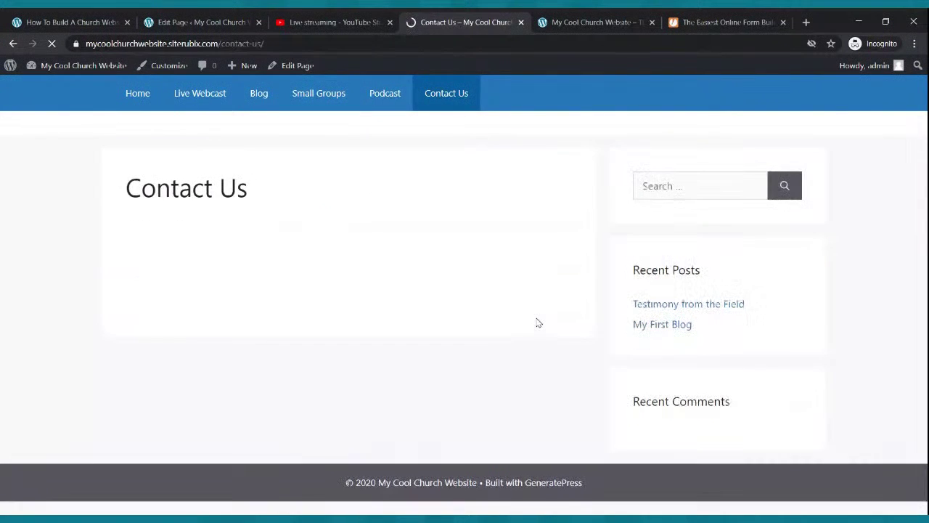
{"action": "scroll", "coordinate": [535, 322], "scroll_direction": "down", "scroll_amount": 4}
{"action": "scroll", "coordinate": [535, 322], "scroll_direction": "up", "scroll_amount": 4}
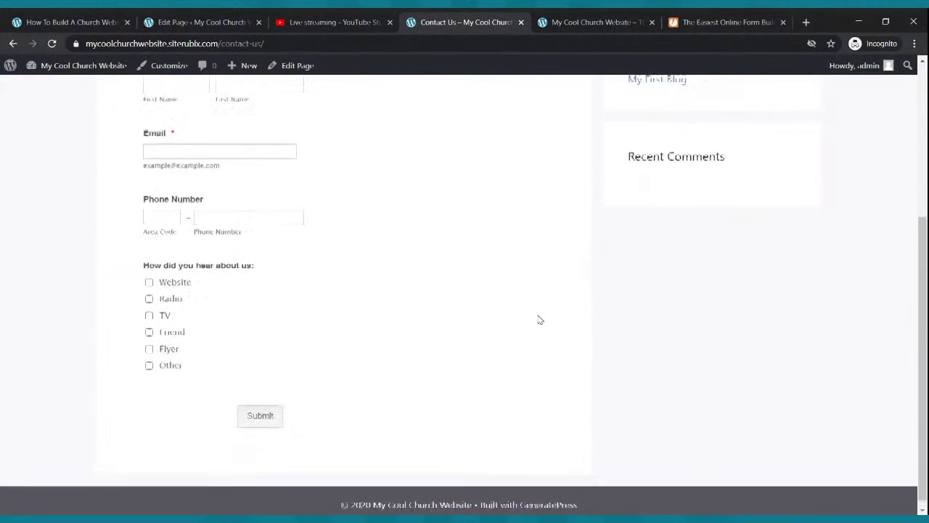